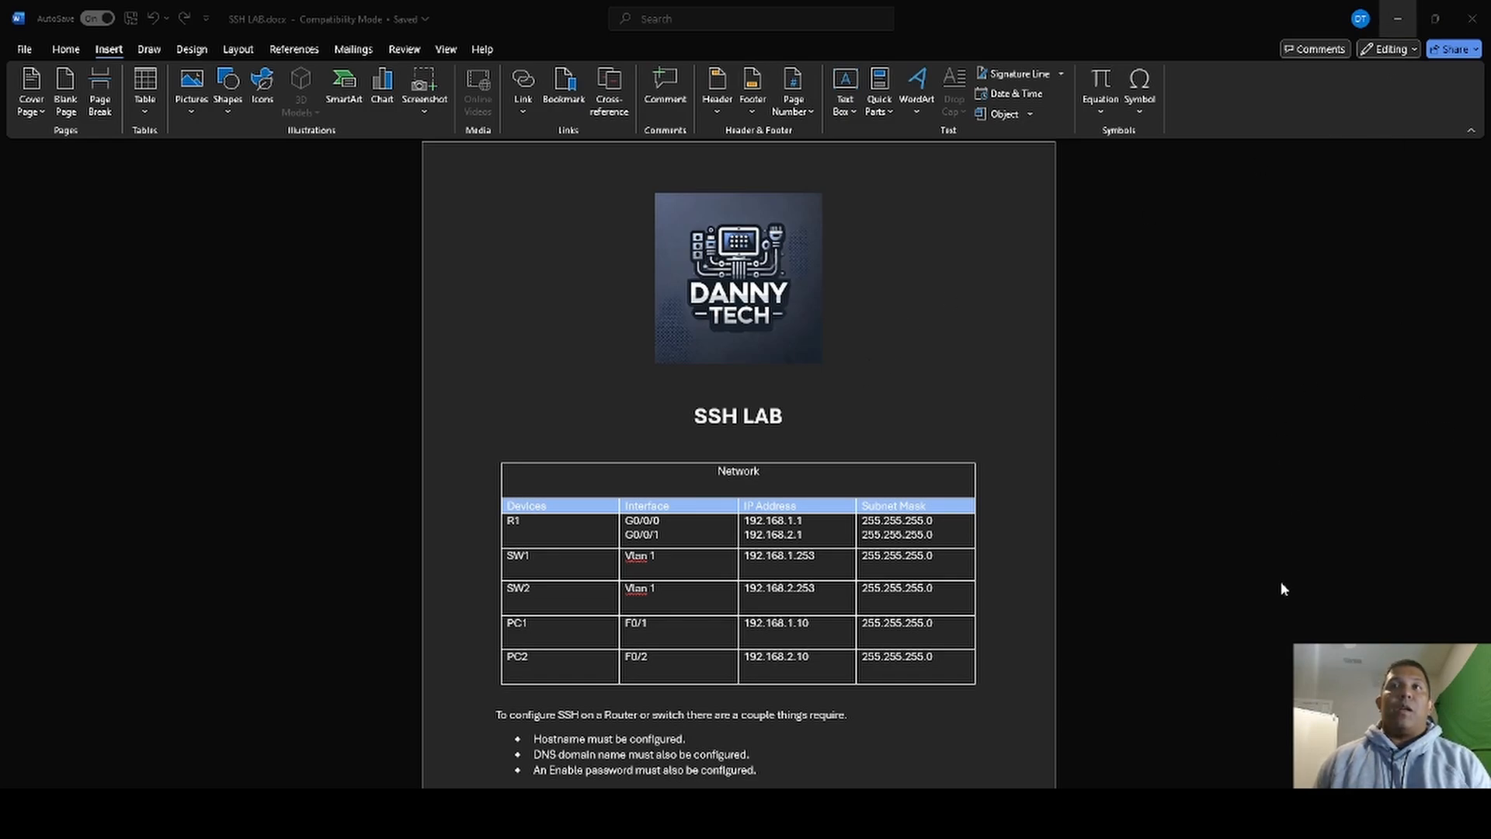
- Review the network addressing table and SSH requirements in the lab document, and switch to Cisco Packet Tracer
scroll(1008, 585, down, 1)
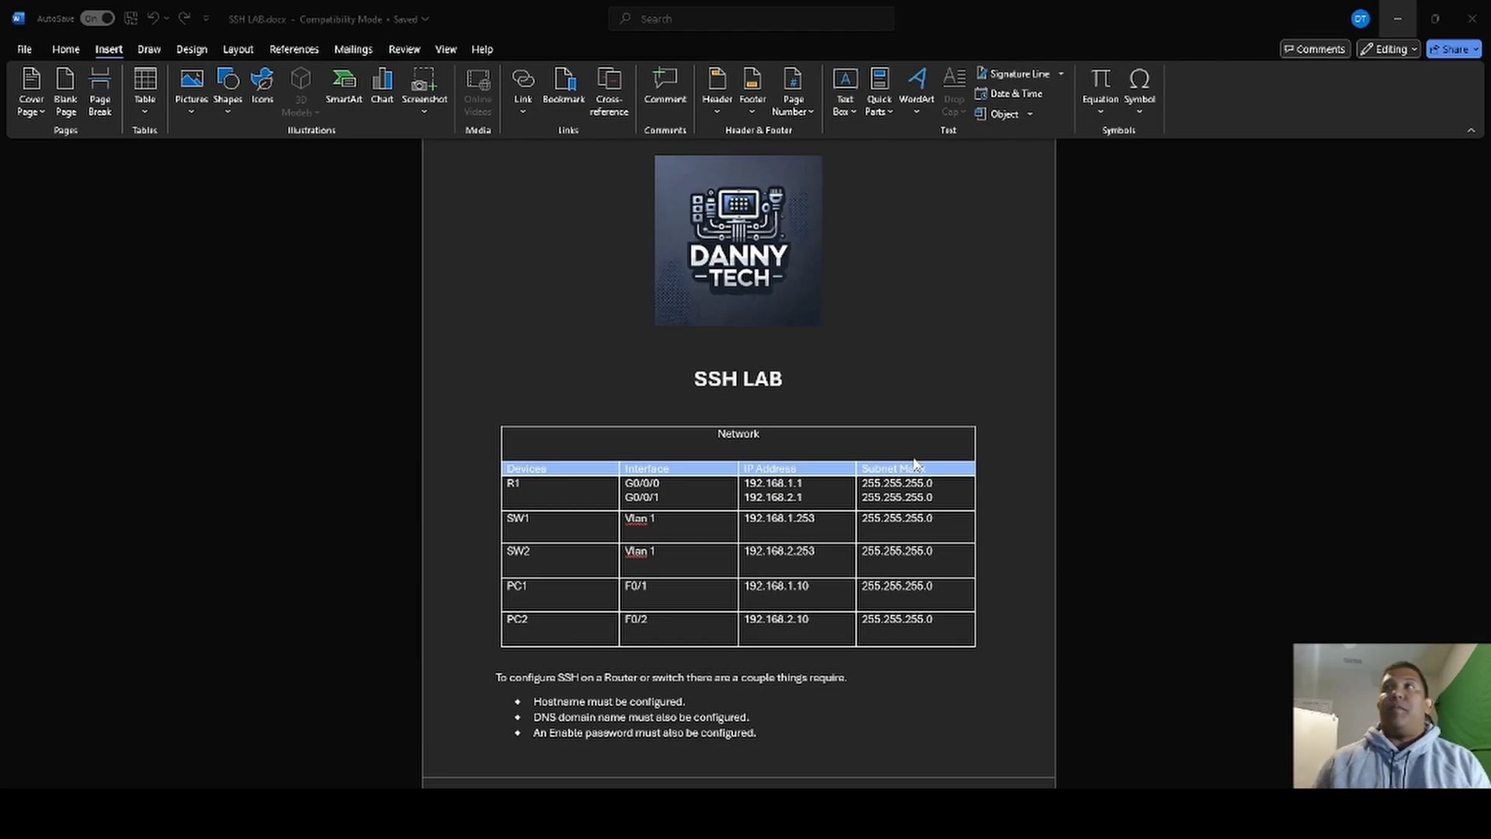
scroll(1380, 279, up, 1)
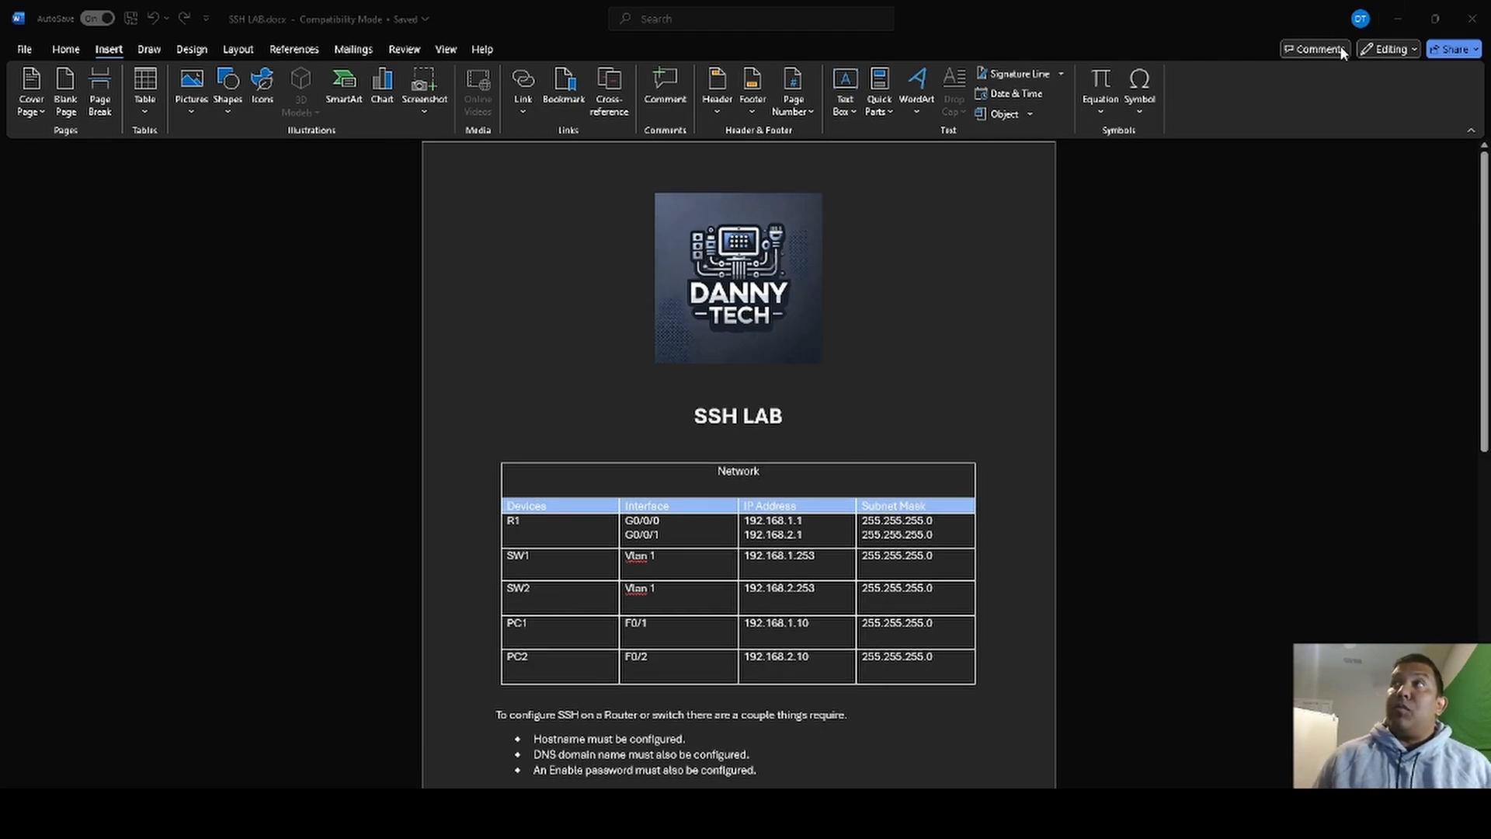
click(1399, 20)
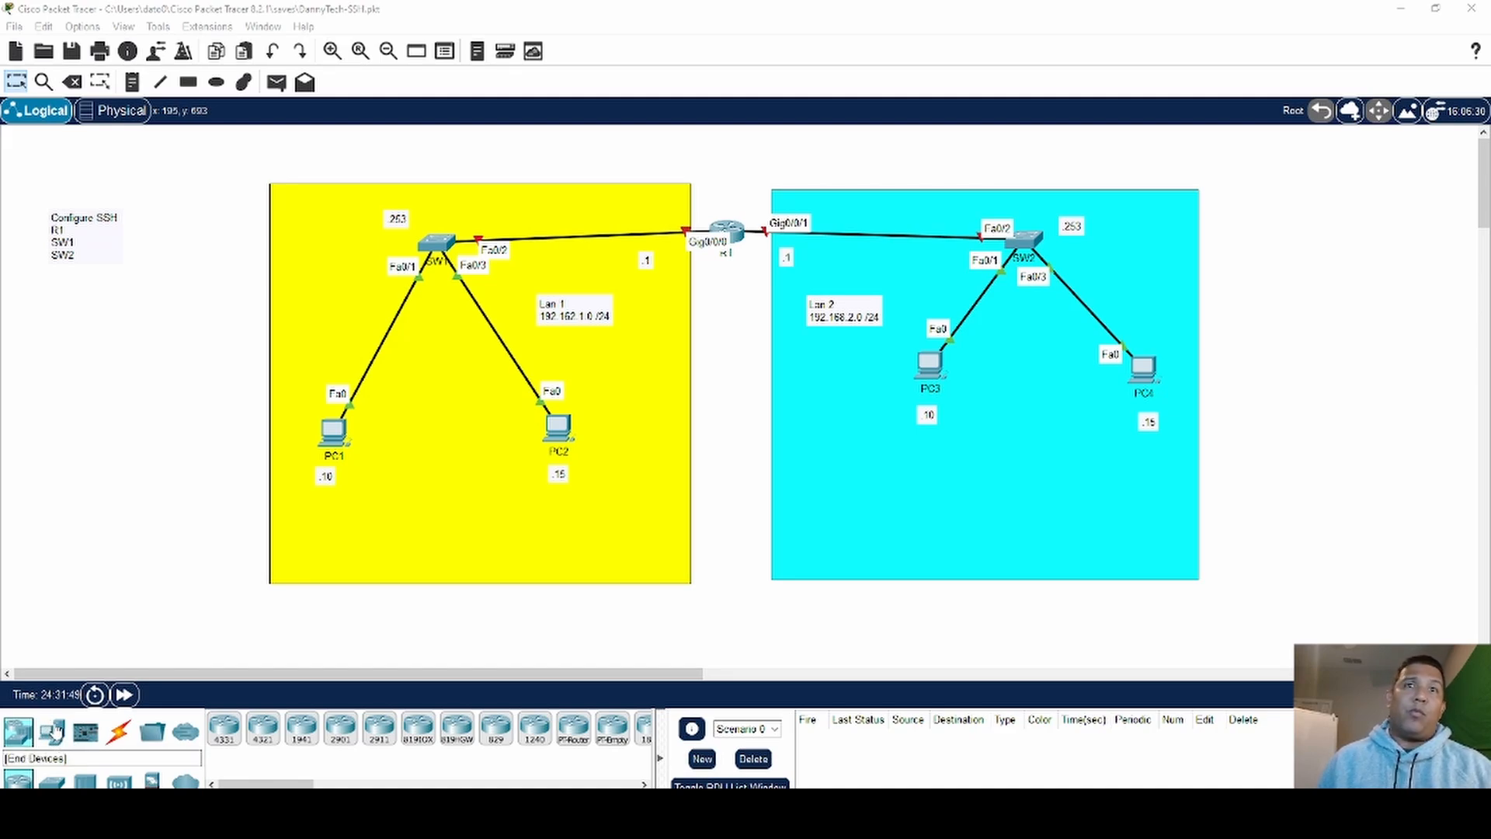
- Add a laptop below router R1 between the two LANs and connect its RS 232 port to R1 with a console cable
click(51, 734)
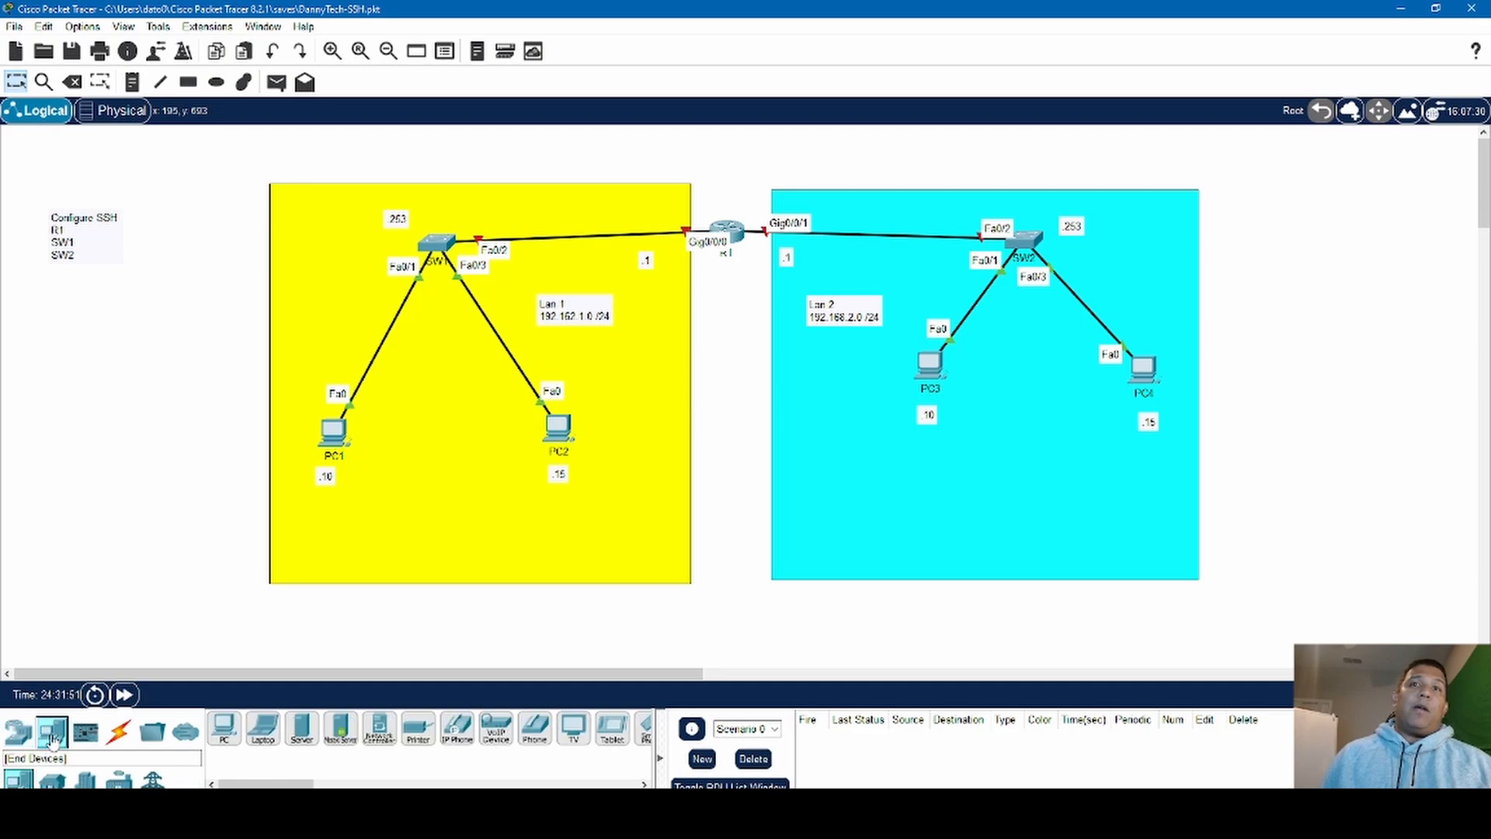
drag(270, 745, 731, 381)
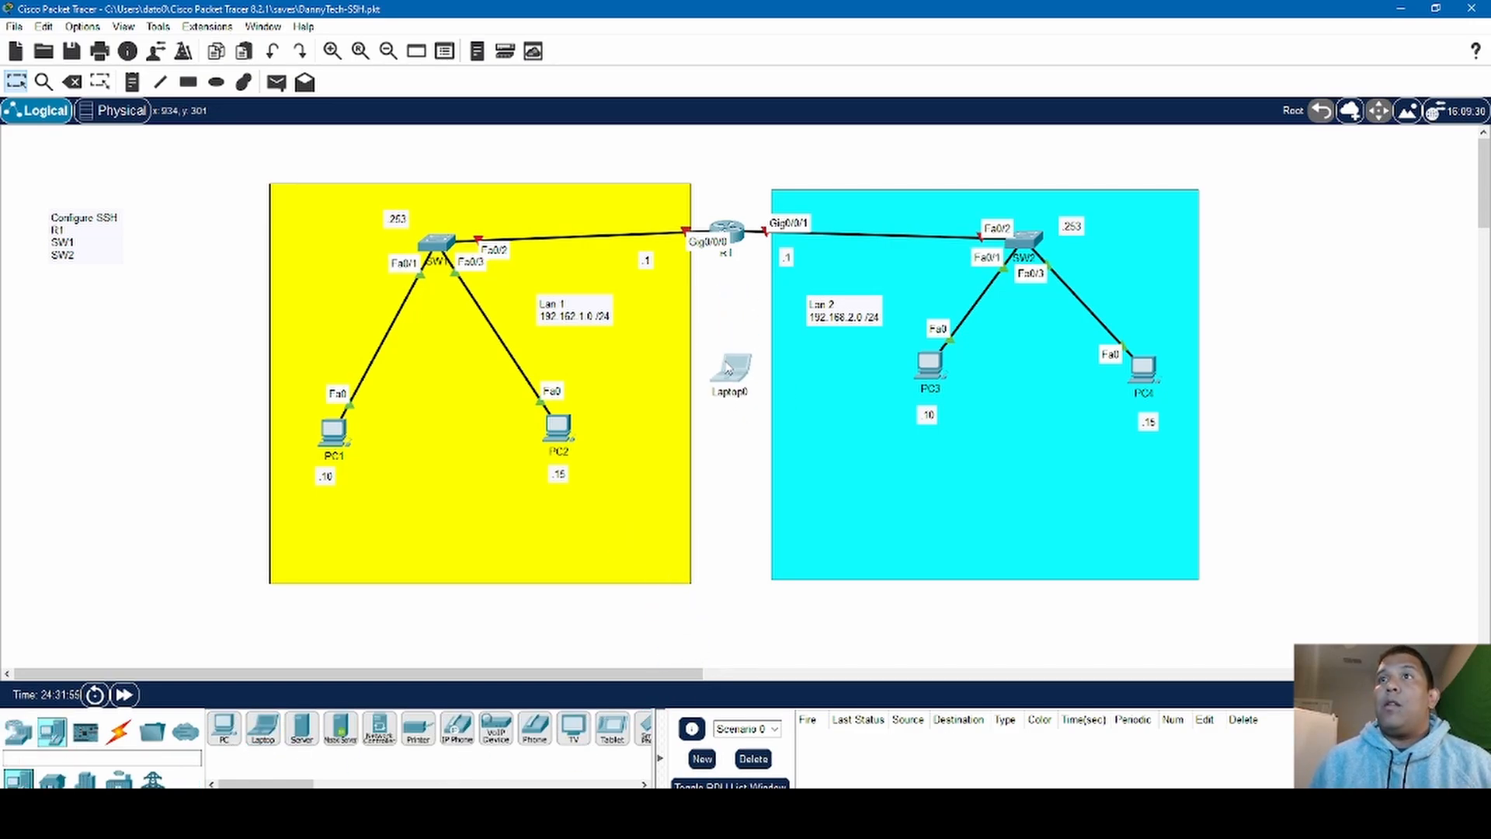
click(124, 732)
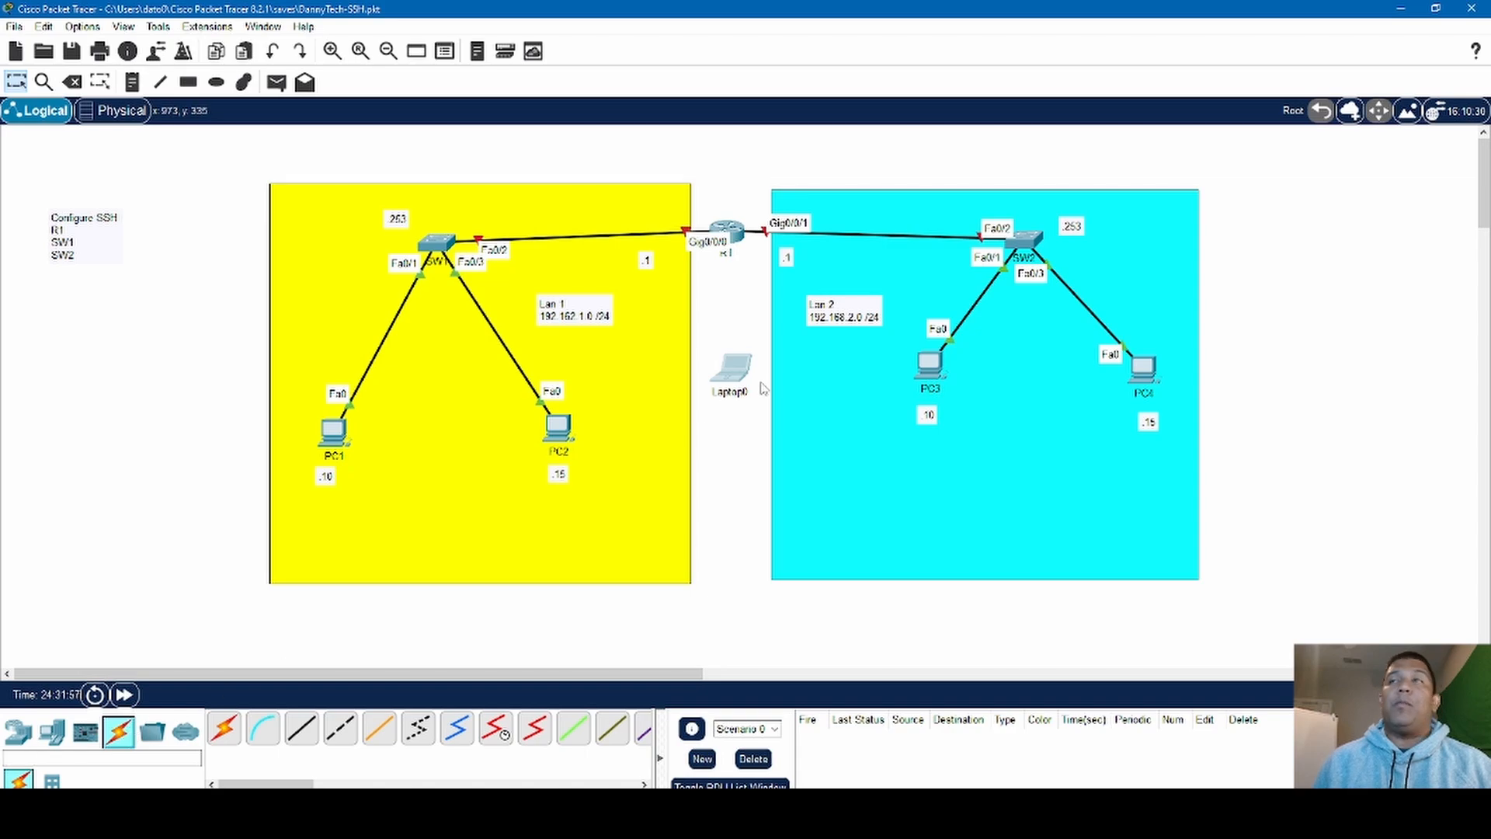
mouse_move(744, 371)
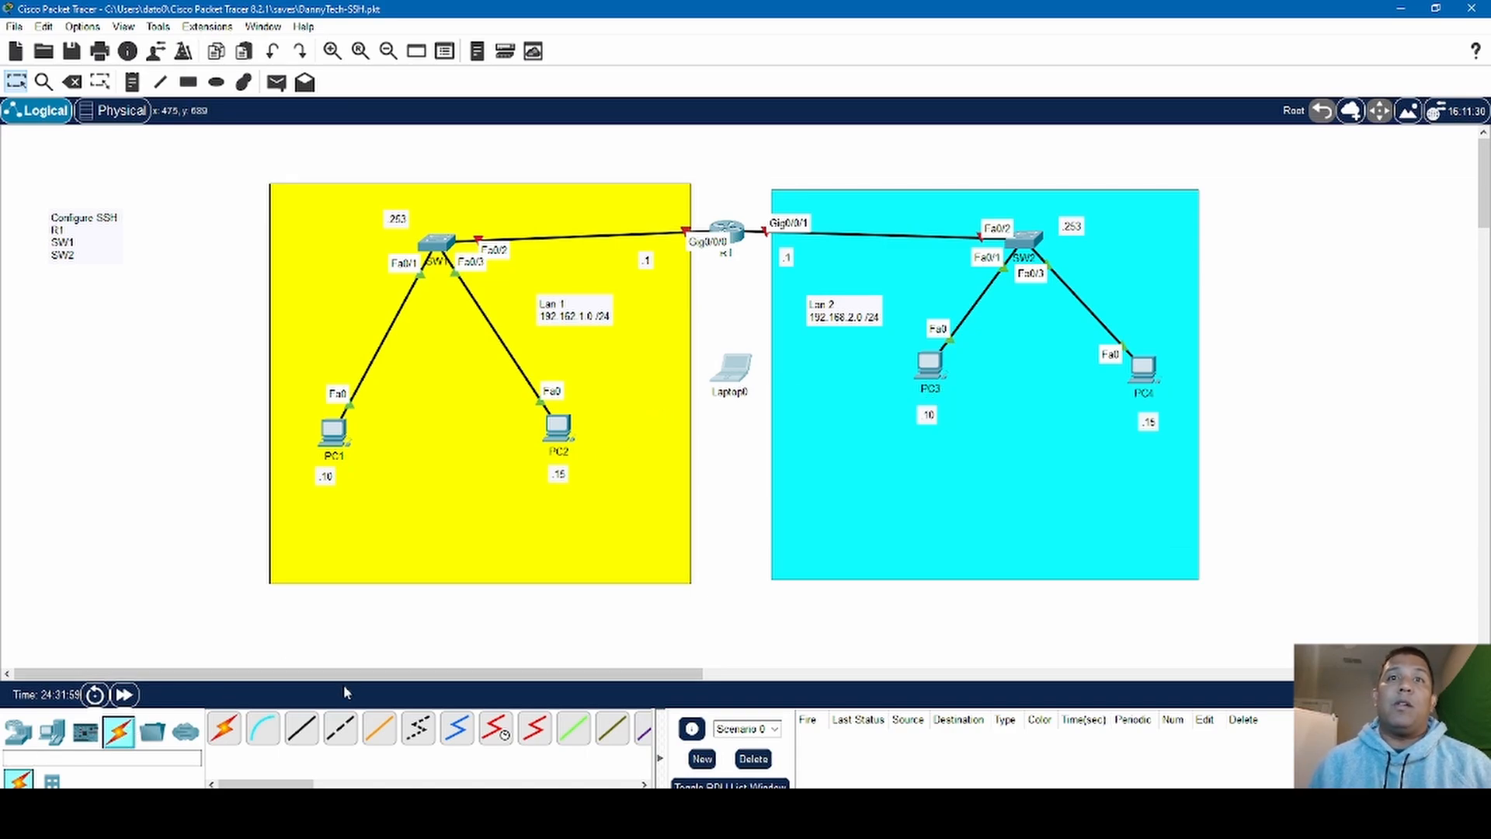
click(263, 730)
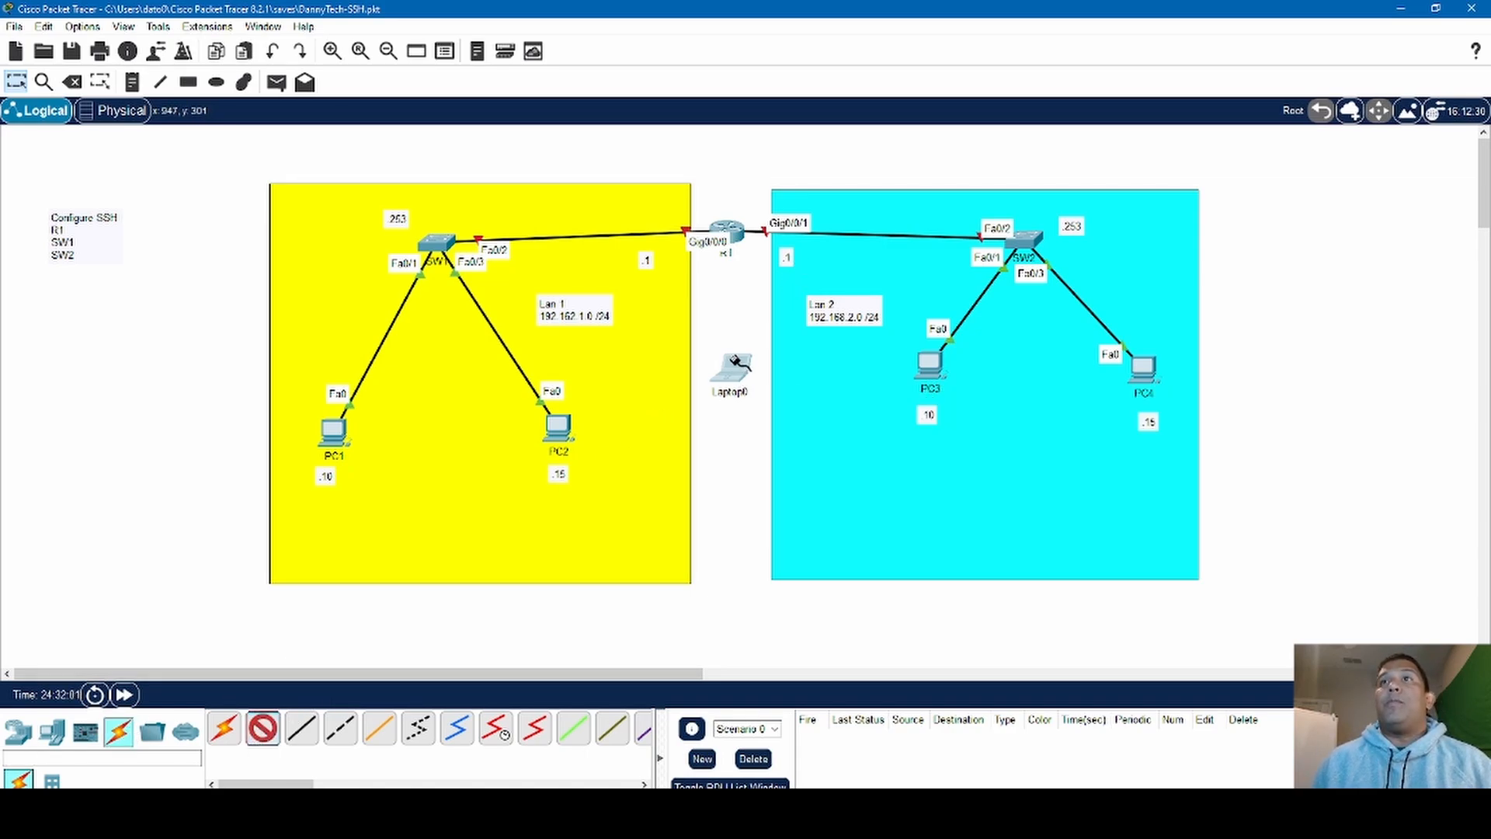
click(737, 362)
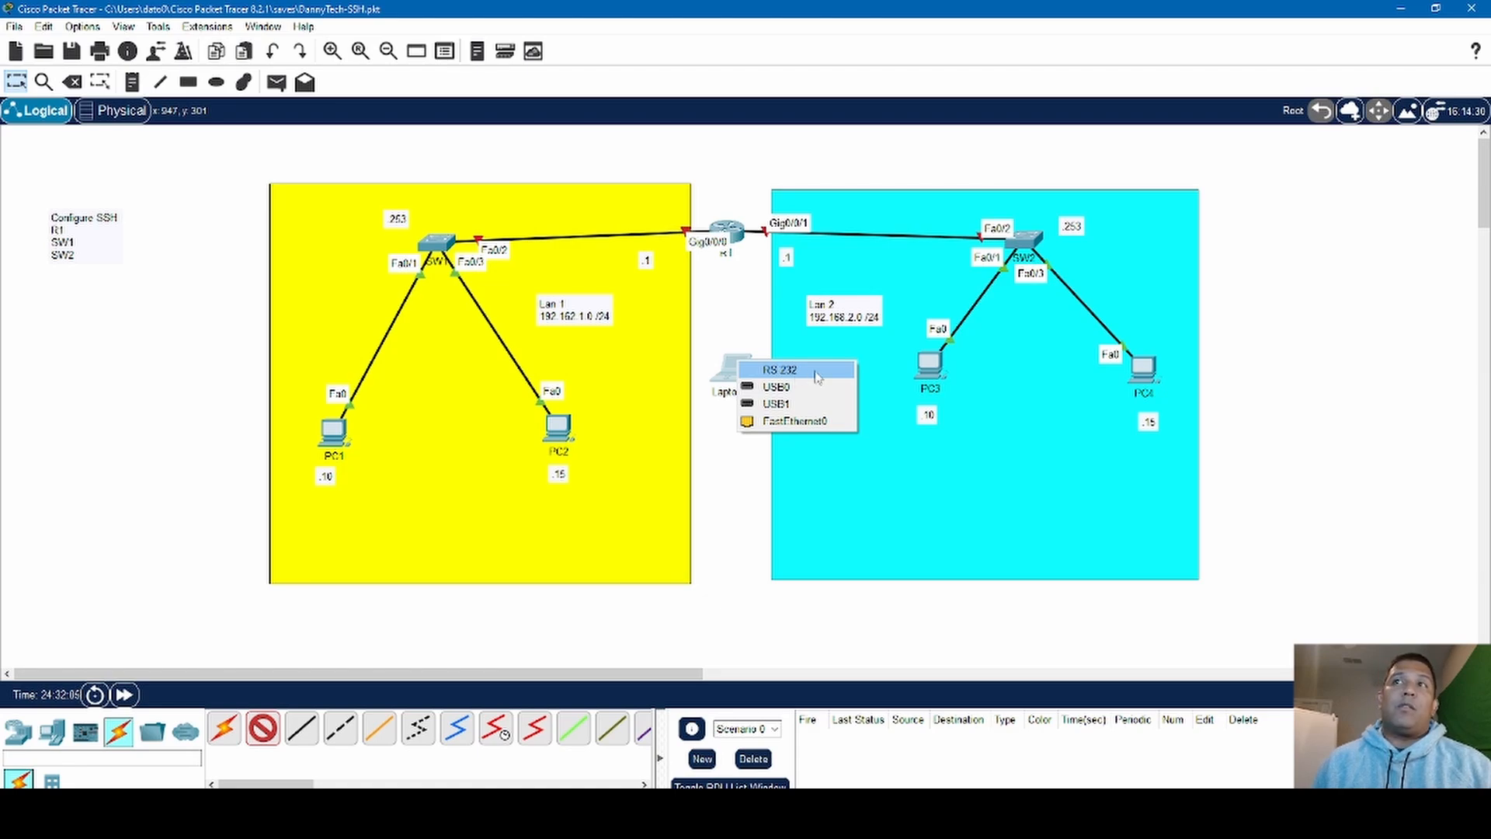
click(815, 377)
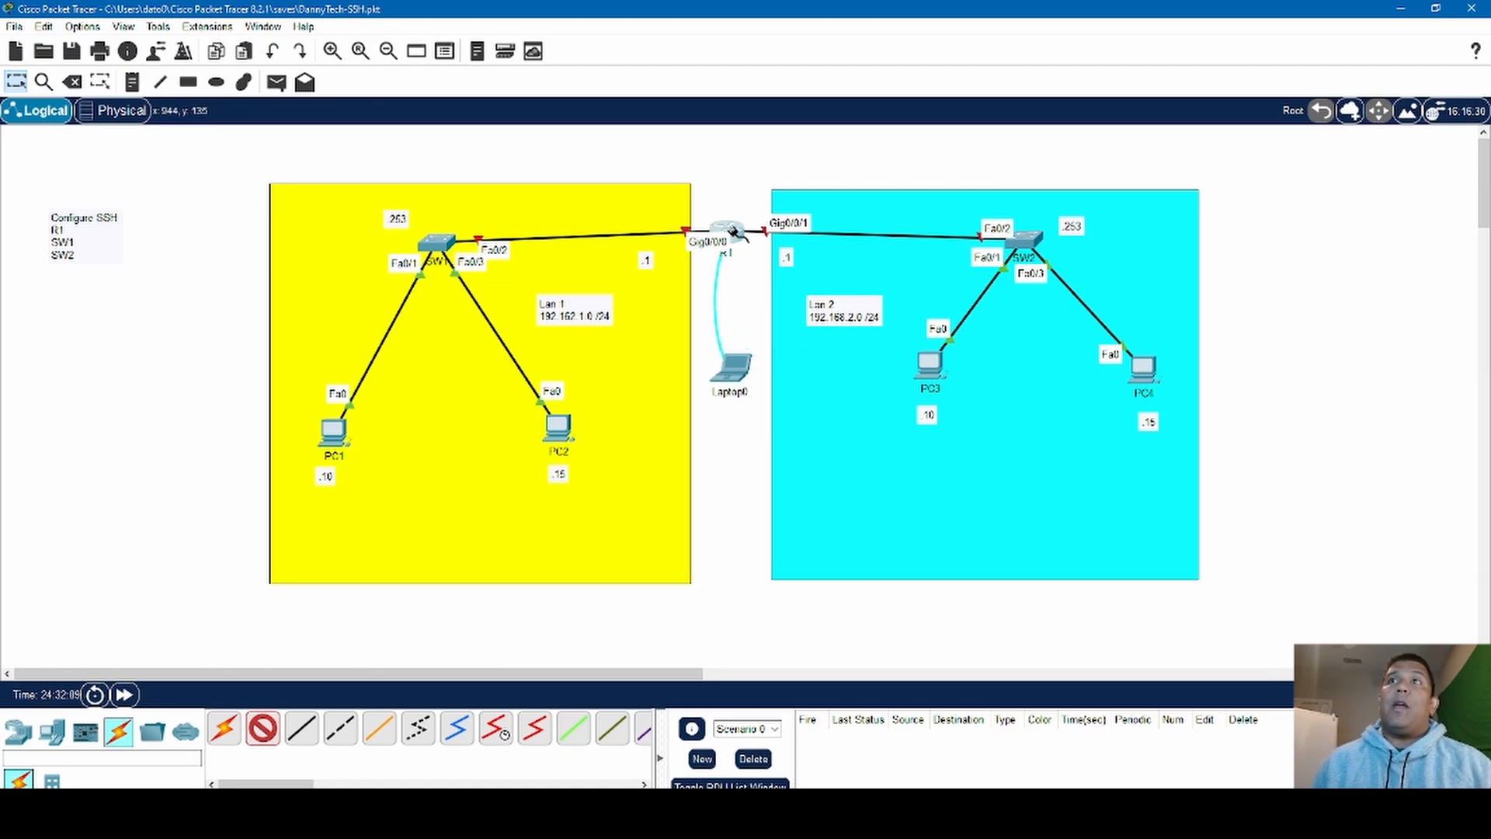
click(734, 230)
click(779, 275)
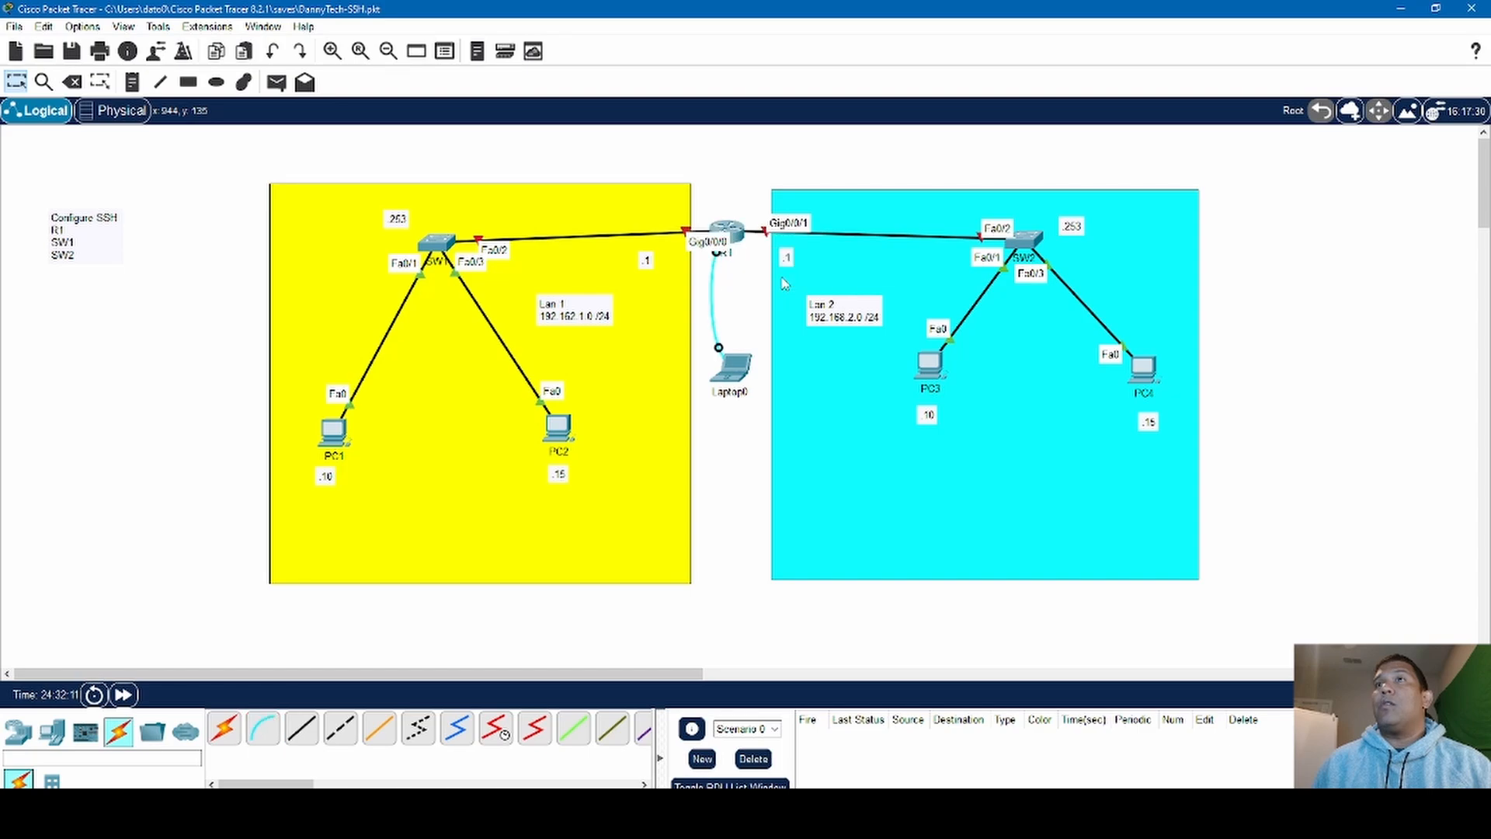
- Open a terminal session on the new laptop with the default port settings: 9600 bits per second, 8 data bits, no parity
click(739, 375)
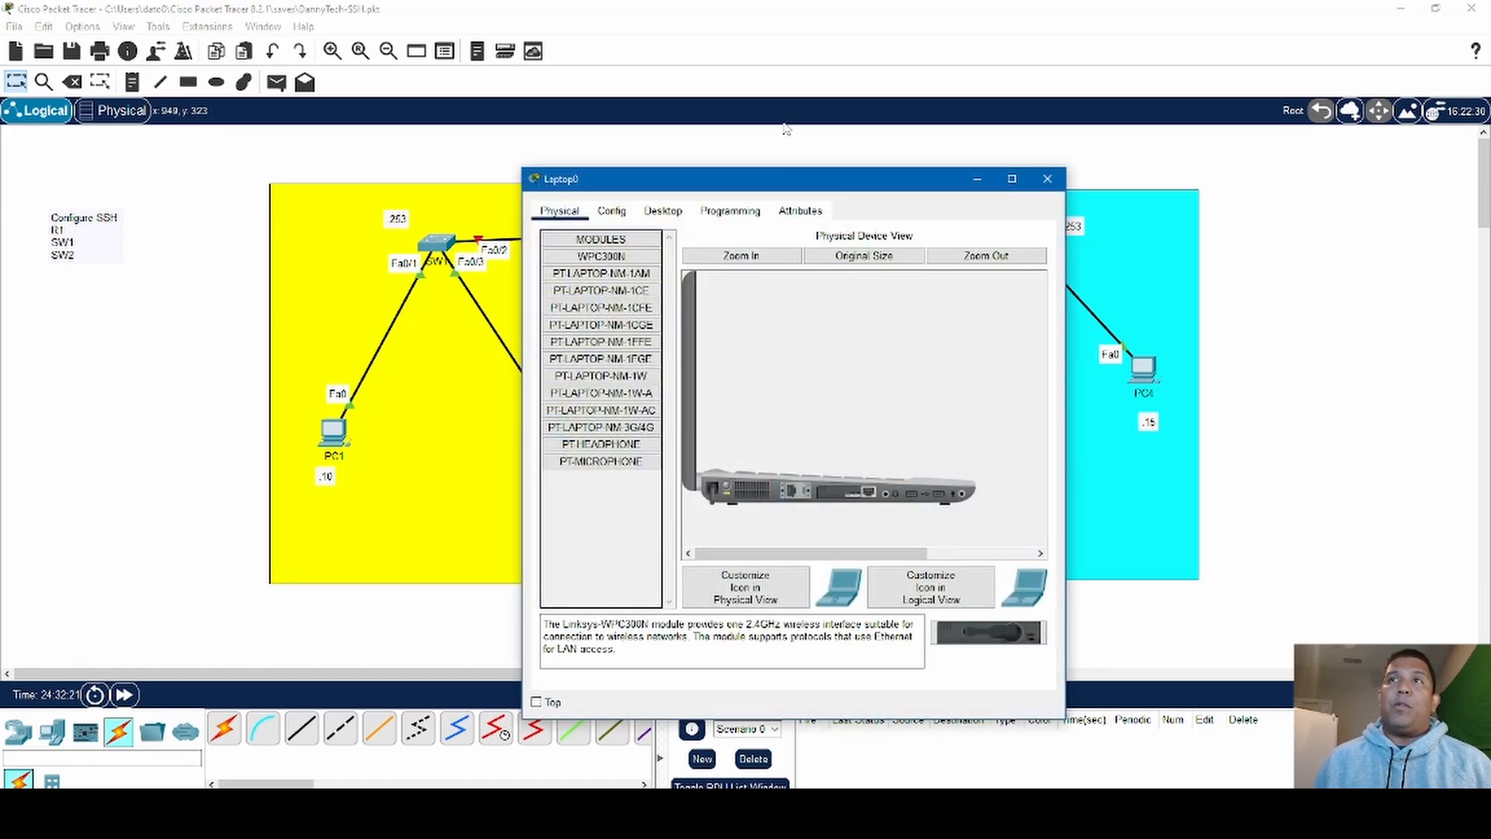
click(663, 216)
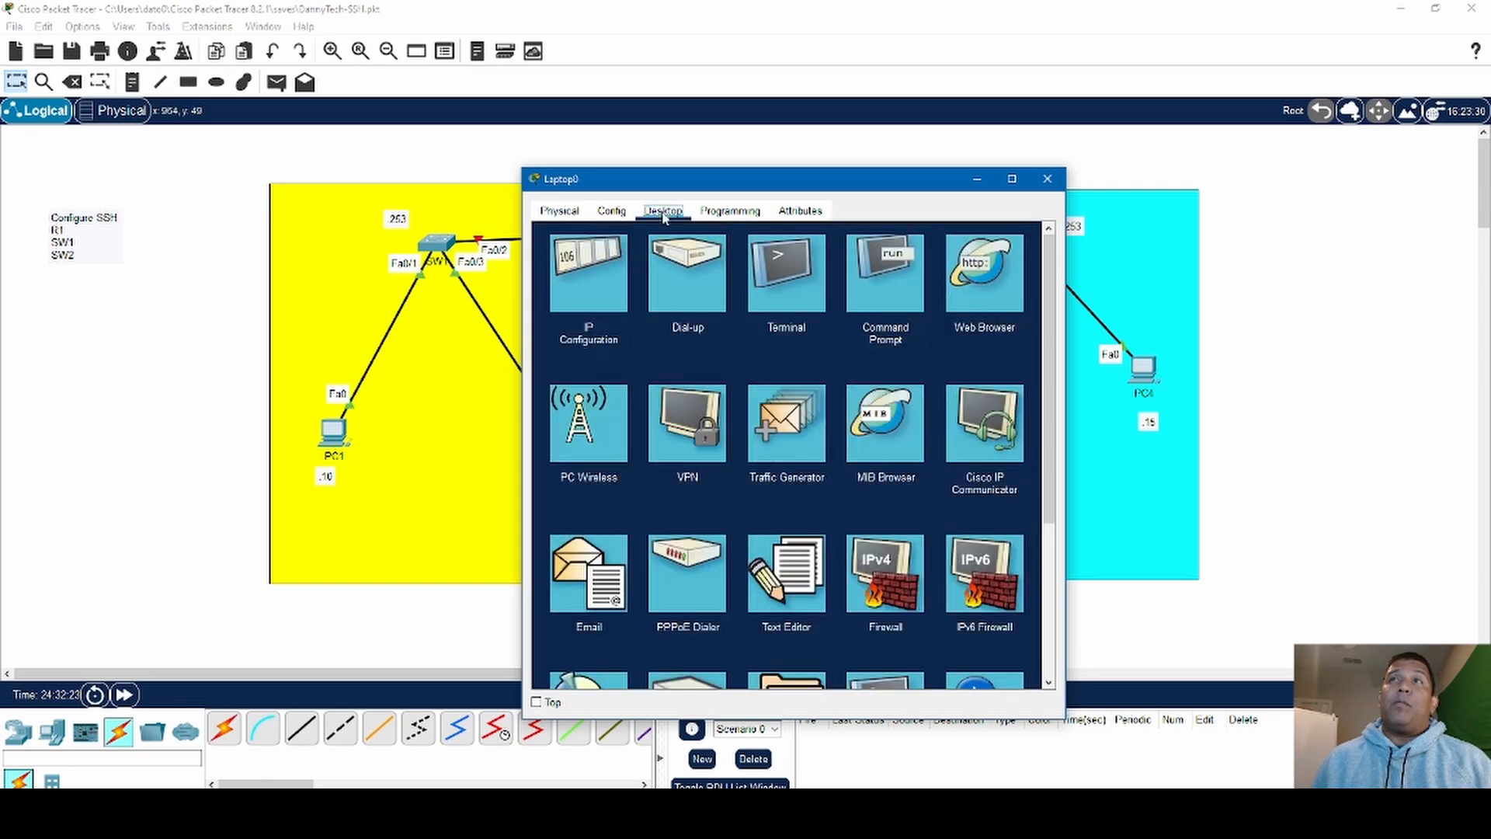
click(801, 287)
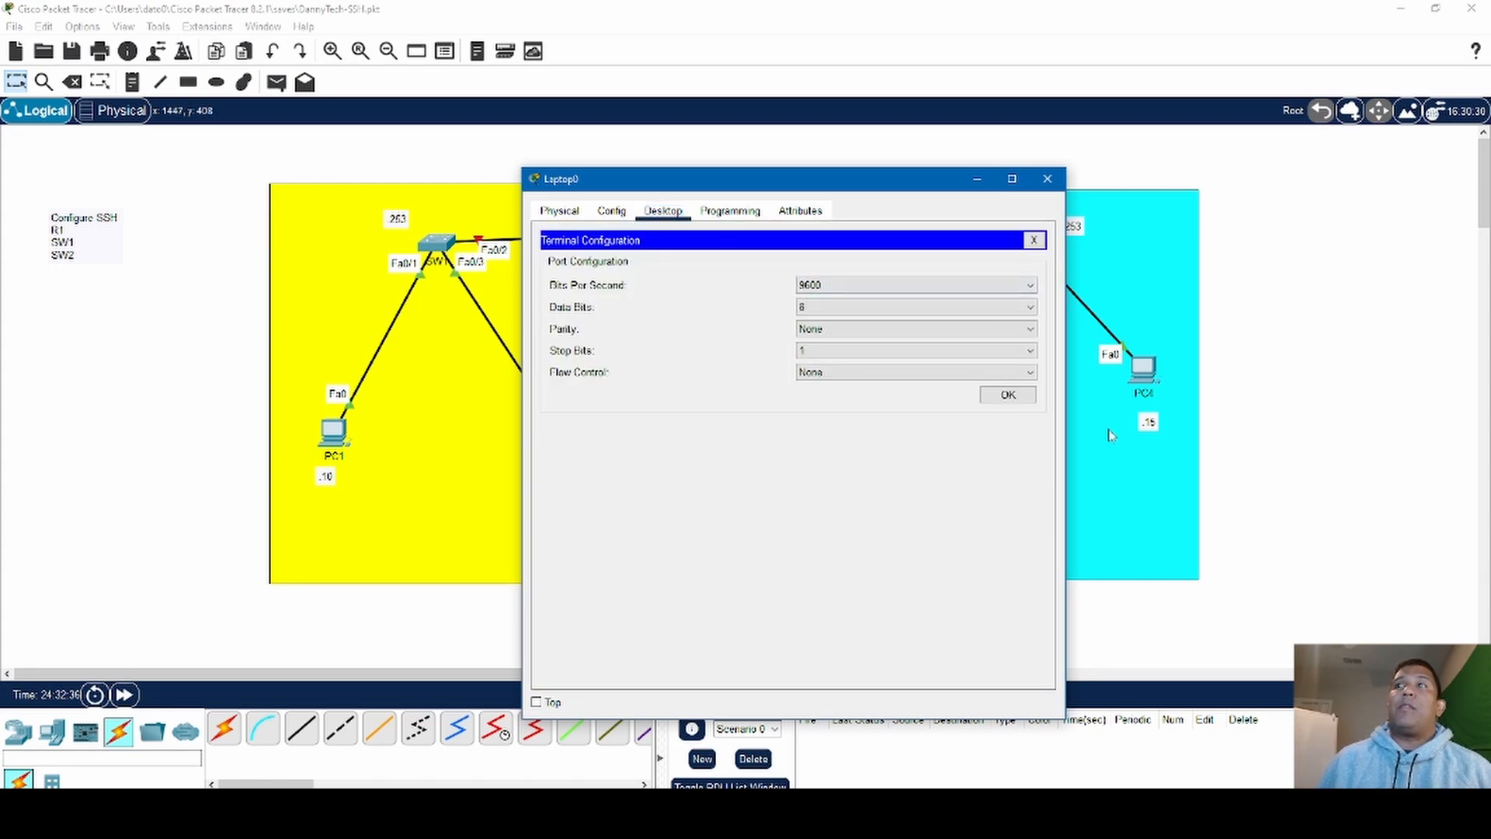
click(1007, 394)
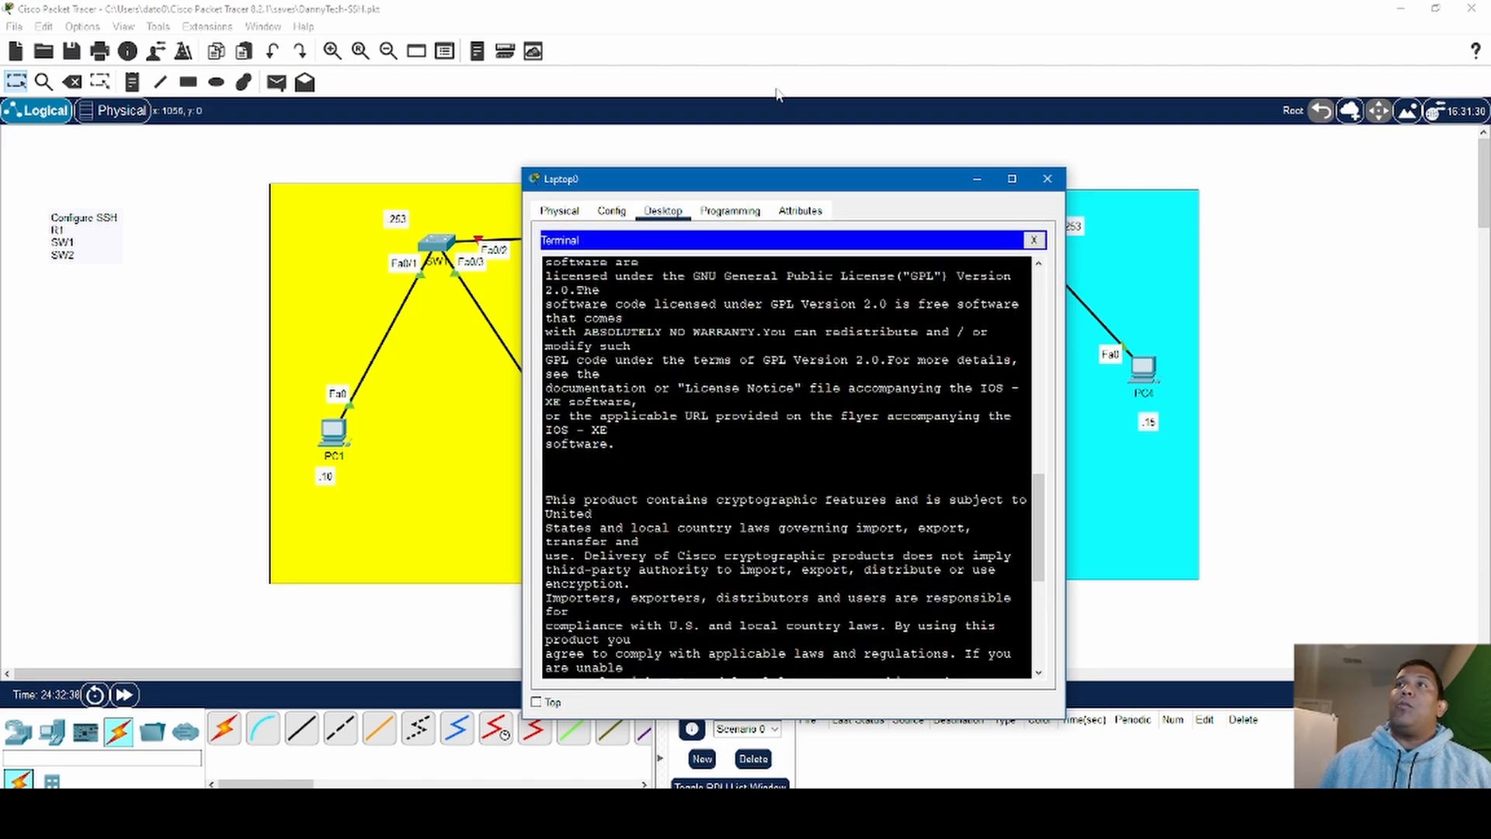
- Close and reopen the laptop's terminal with the default port settings, and start the router's command prompt
mouse_move(1075, 237)
mouse_down()
mouse_move(1285, 243)
mouse_move(1077, 237)
mouse_up()
click(729, 363)
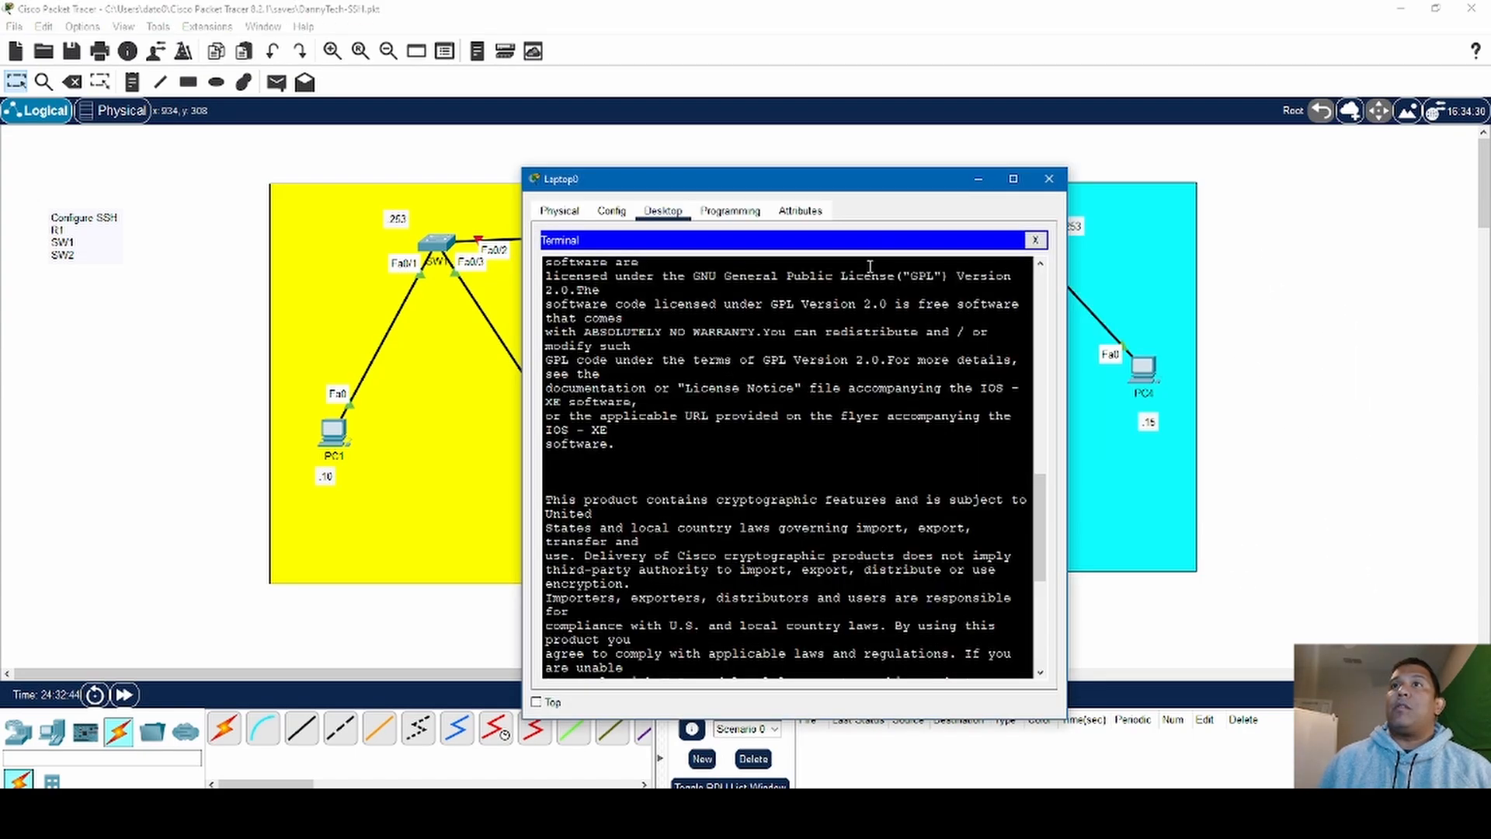
click(1035, 240)
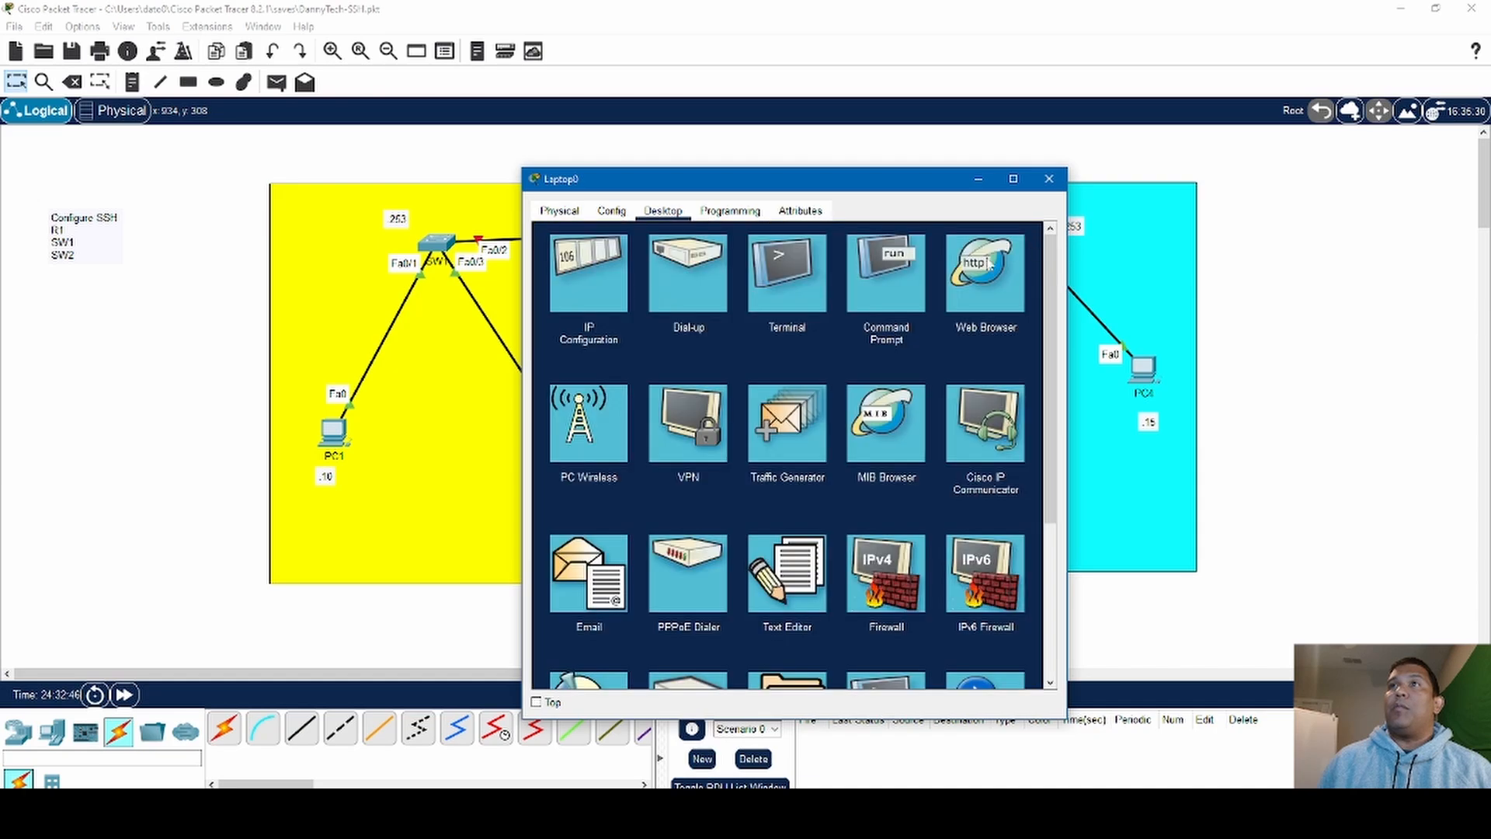
click(790, 266)
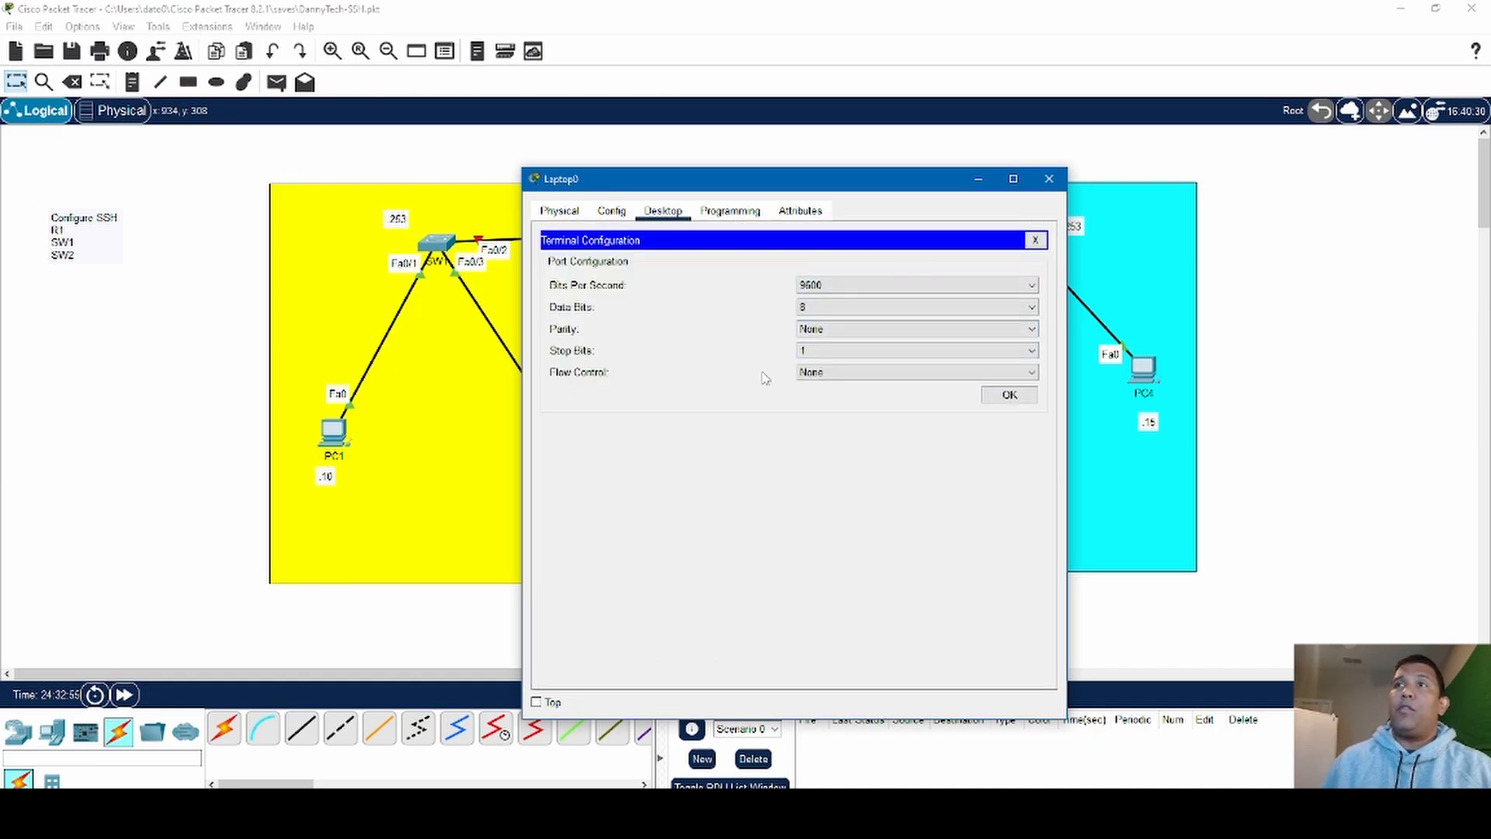
click(1029, 395)
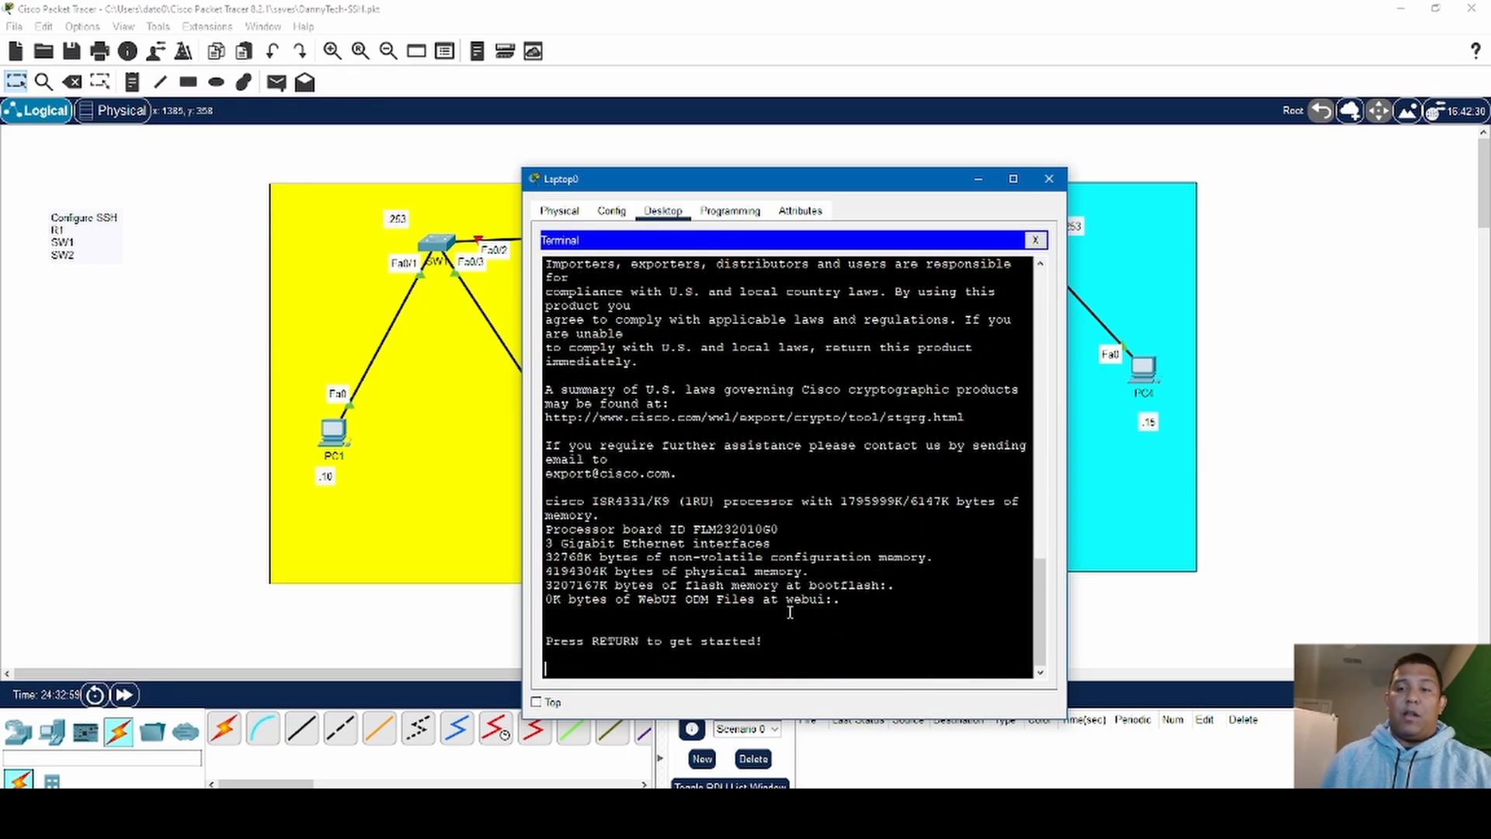
key(Return)
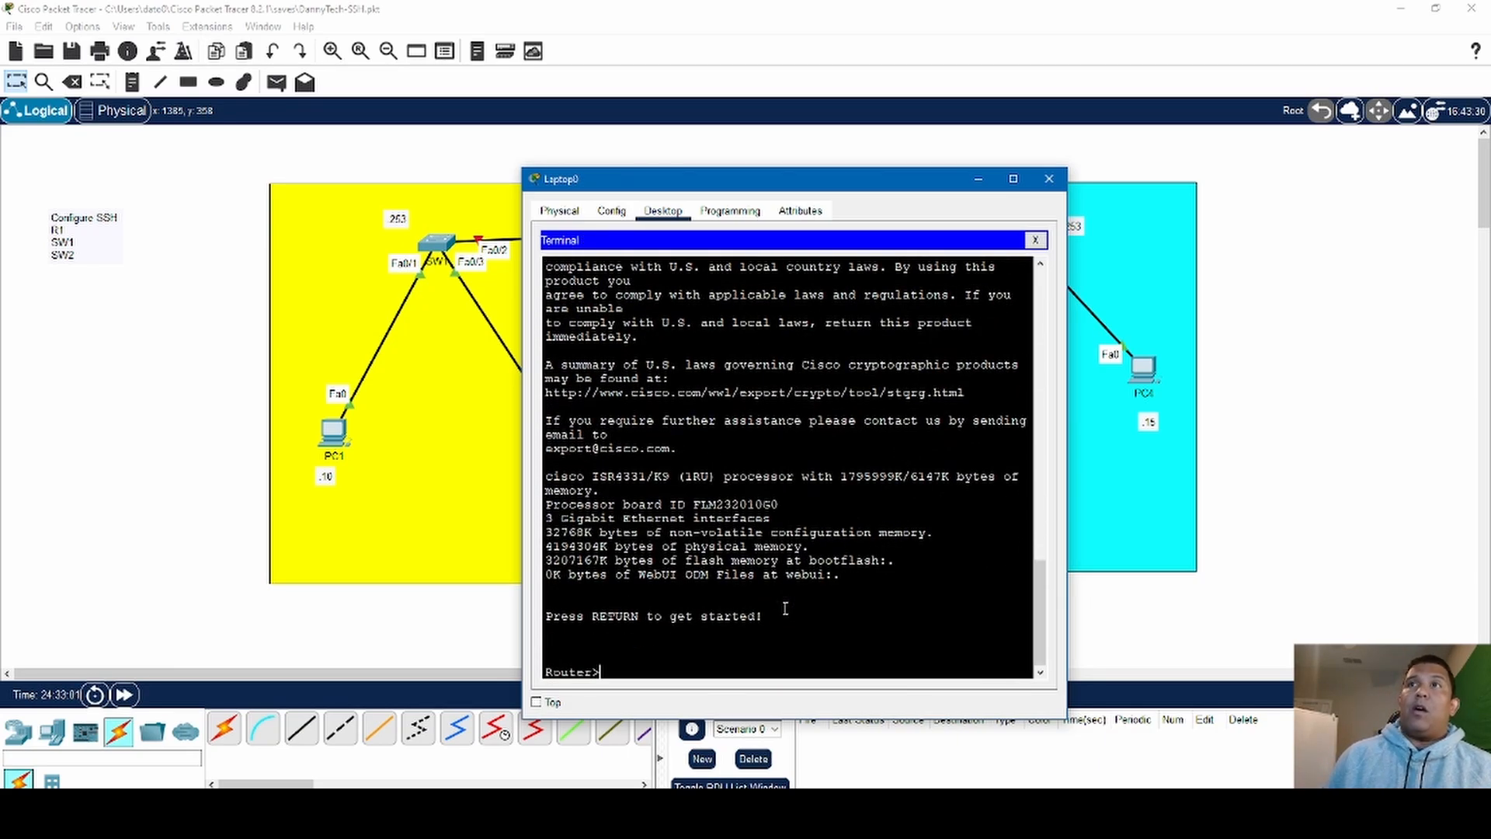
- Move the laptop's window over the Lan 2 area and enlarge it slightly, keeping Lan 1 and the router in view
drag(894, 137, 972, 75)
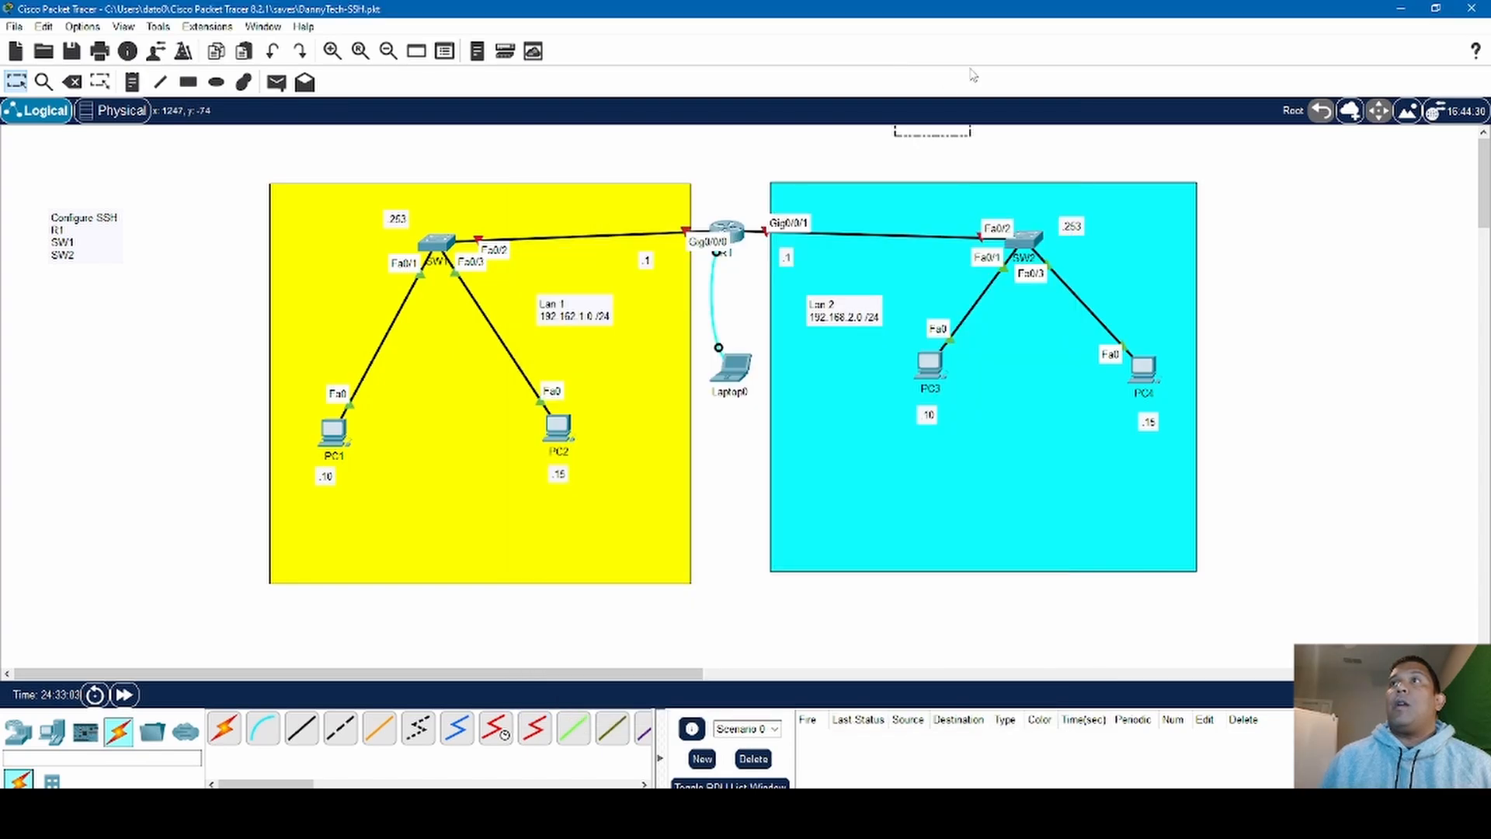
click(744, 365)
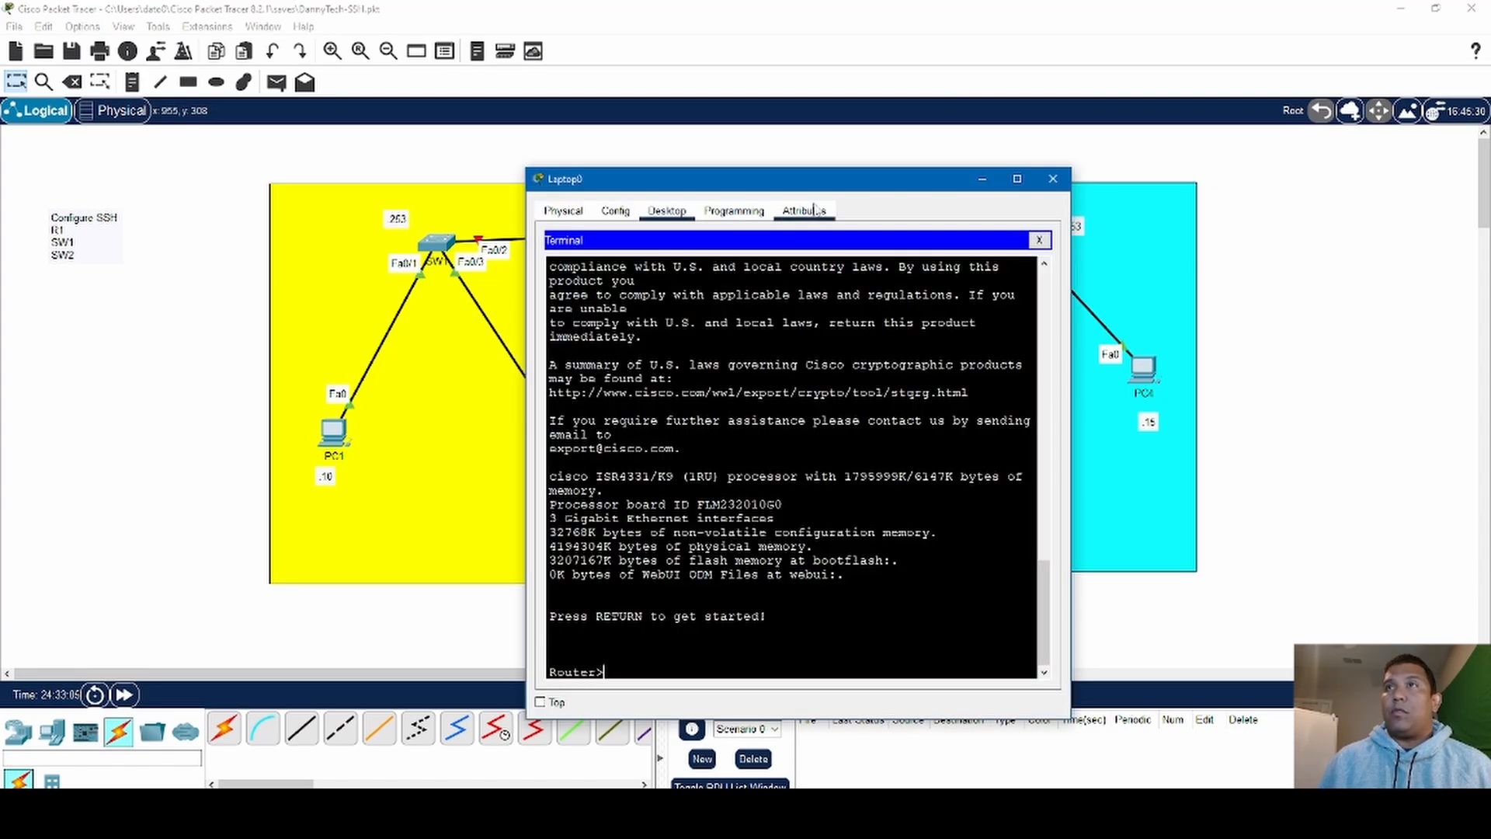
drag(827, 185, 1046, 73)
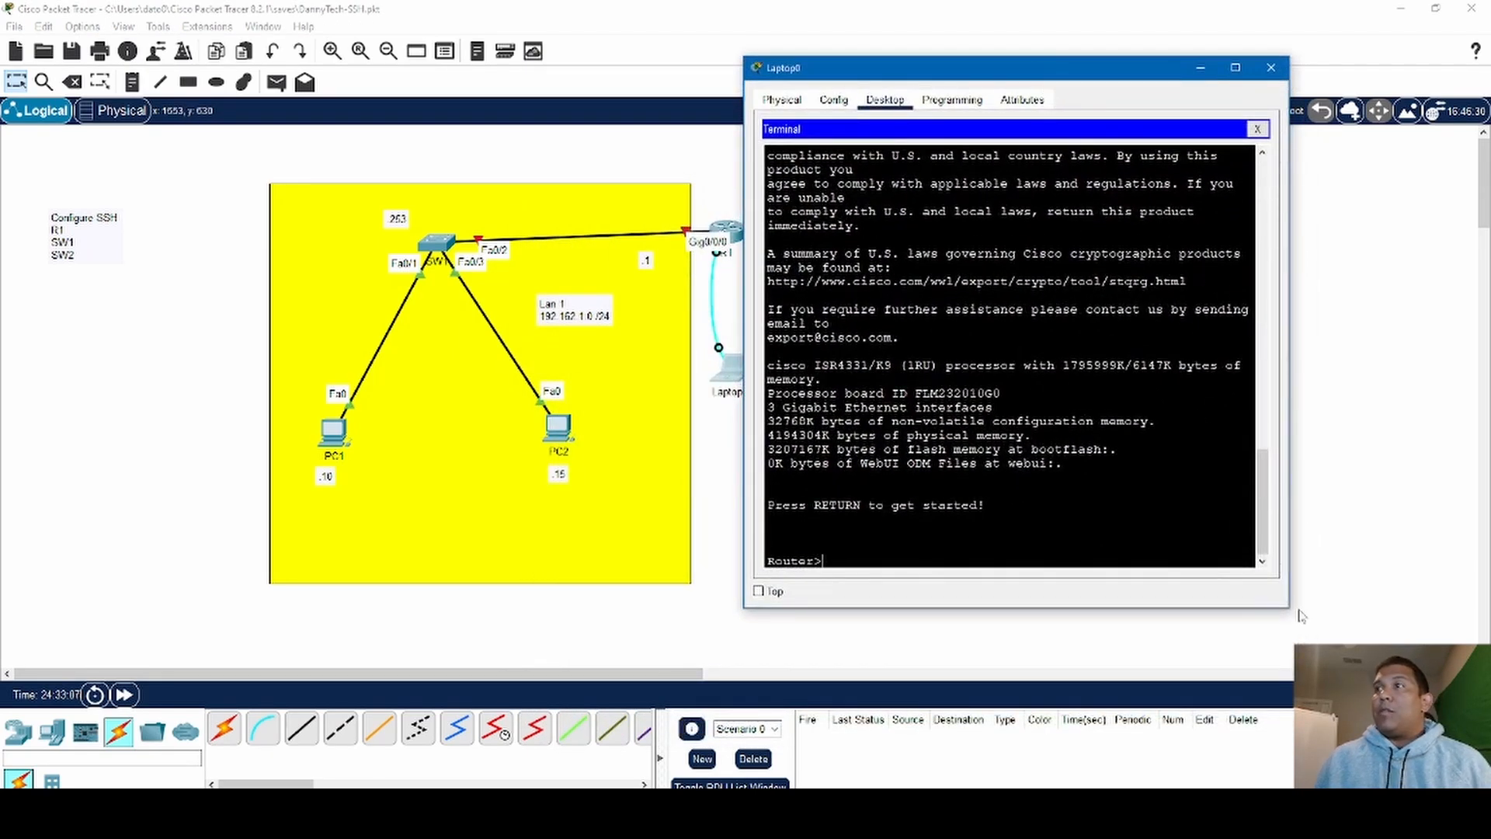
click(1295, 618)
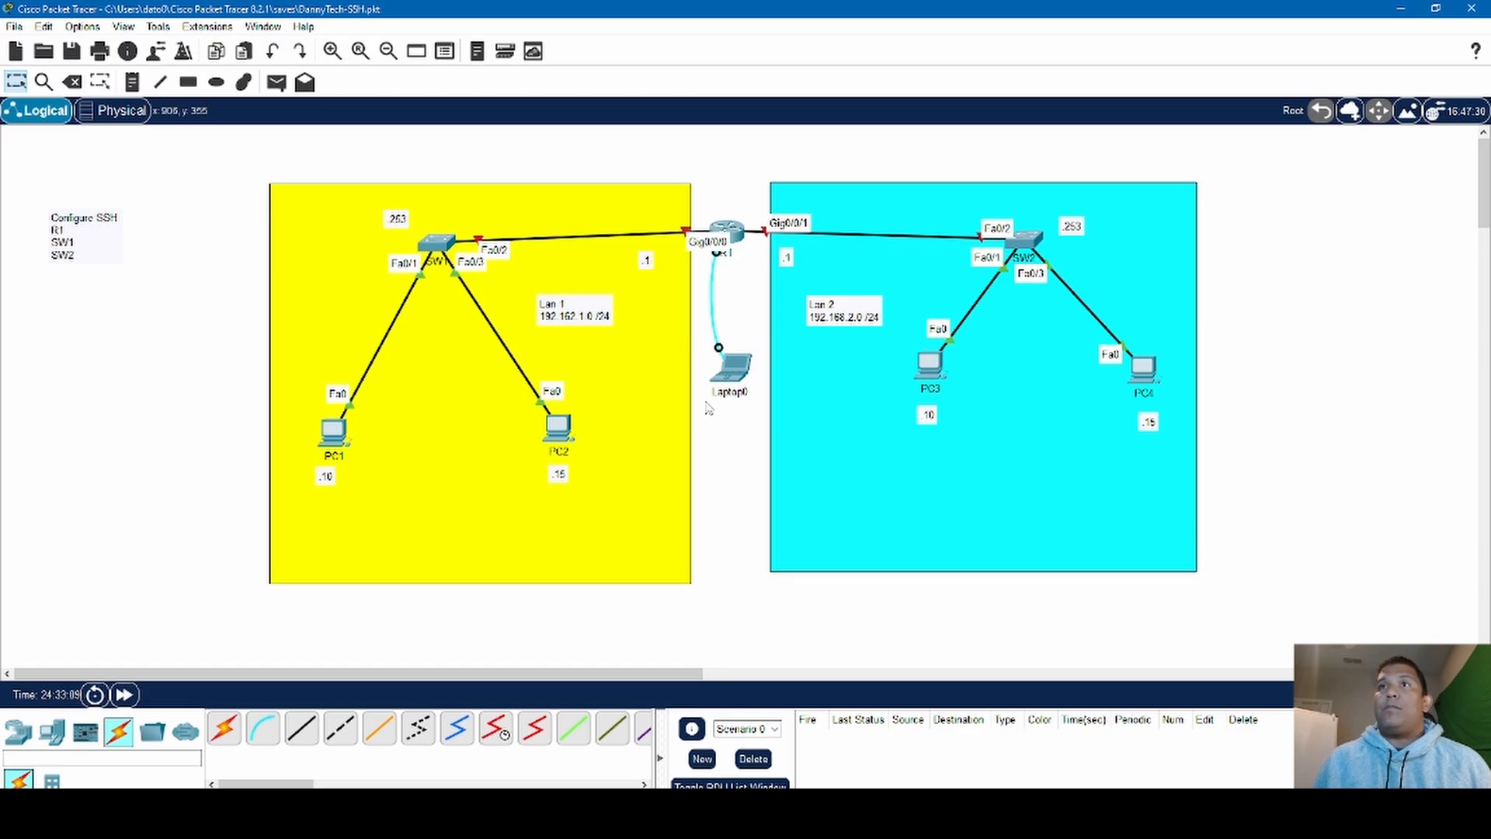
click(730, 380)
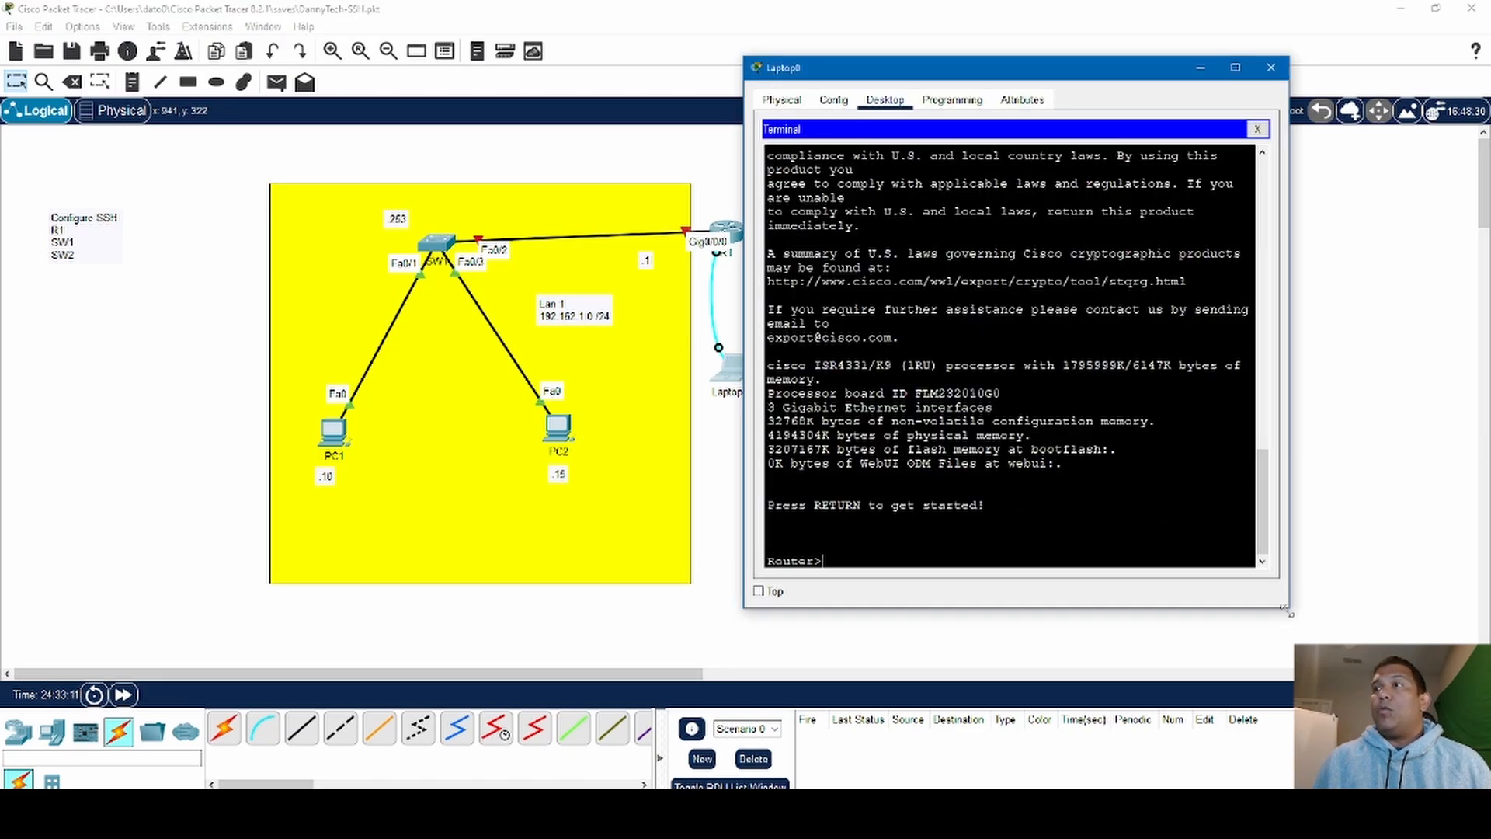
click(1291, 615)
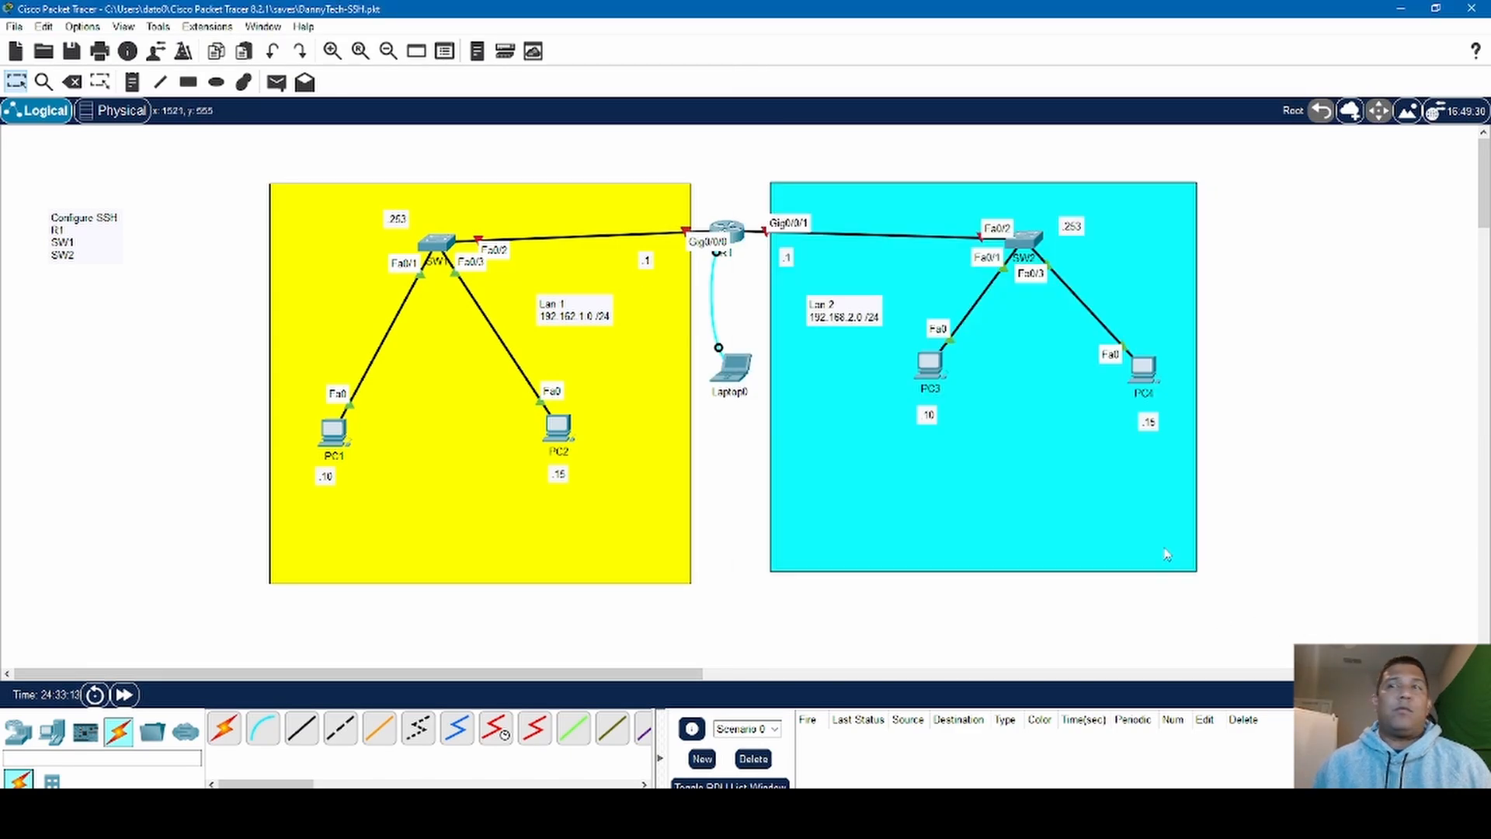
click(732, 371)
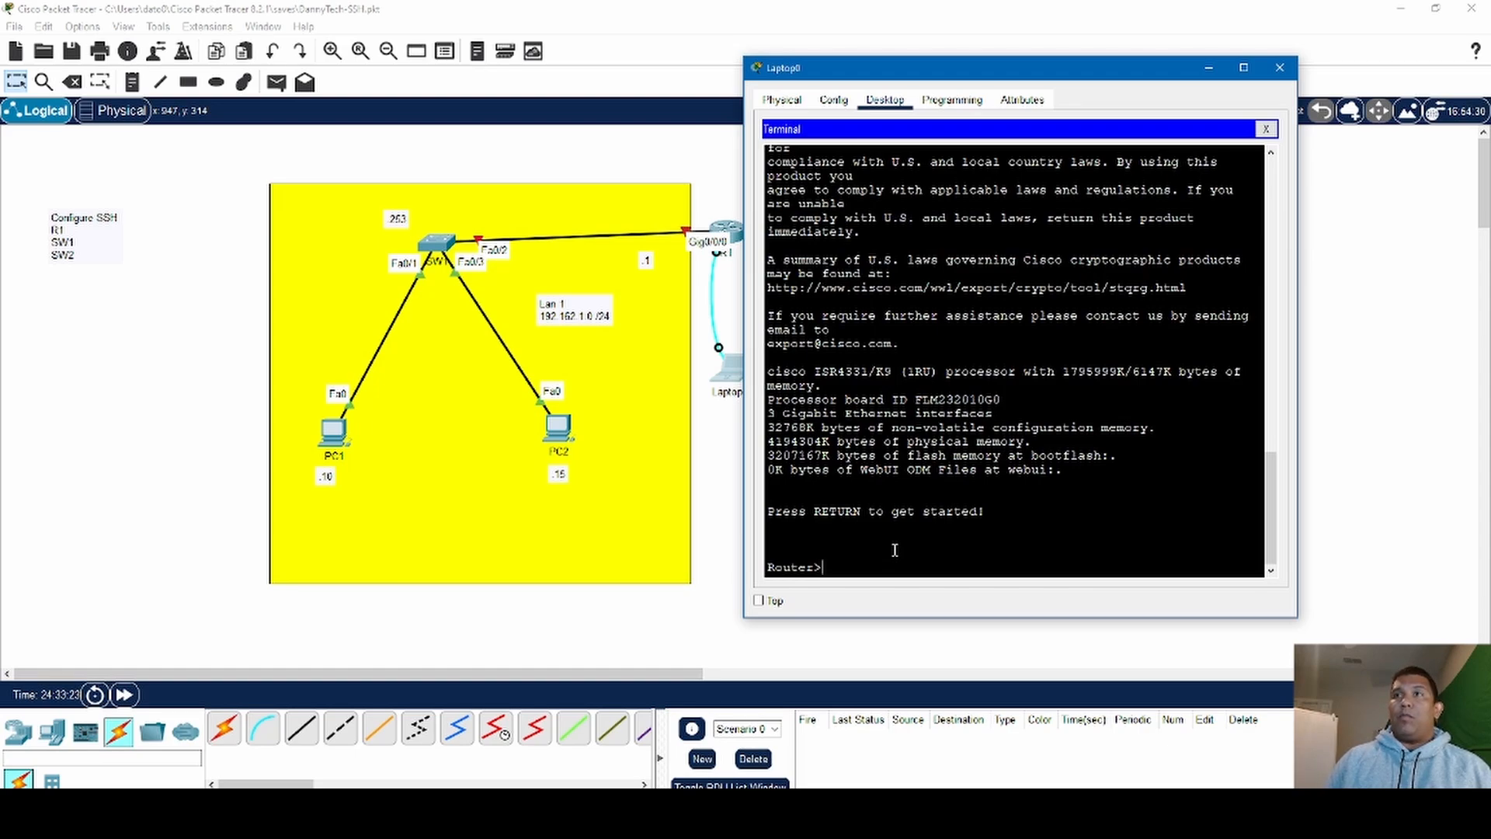
- Enter the router's privileged mode with enable and its global configuration mode with config t
text(en)
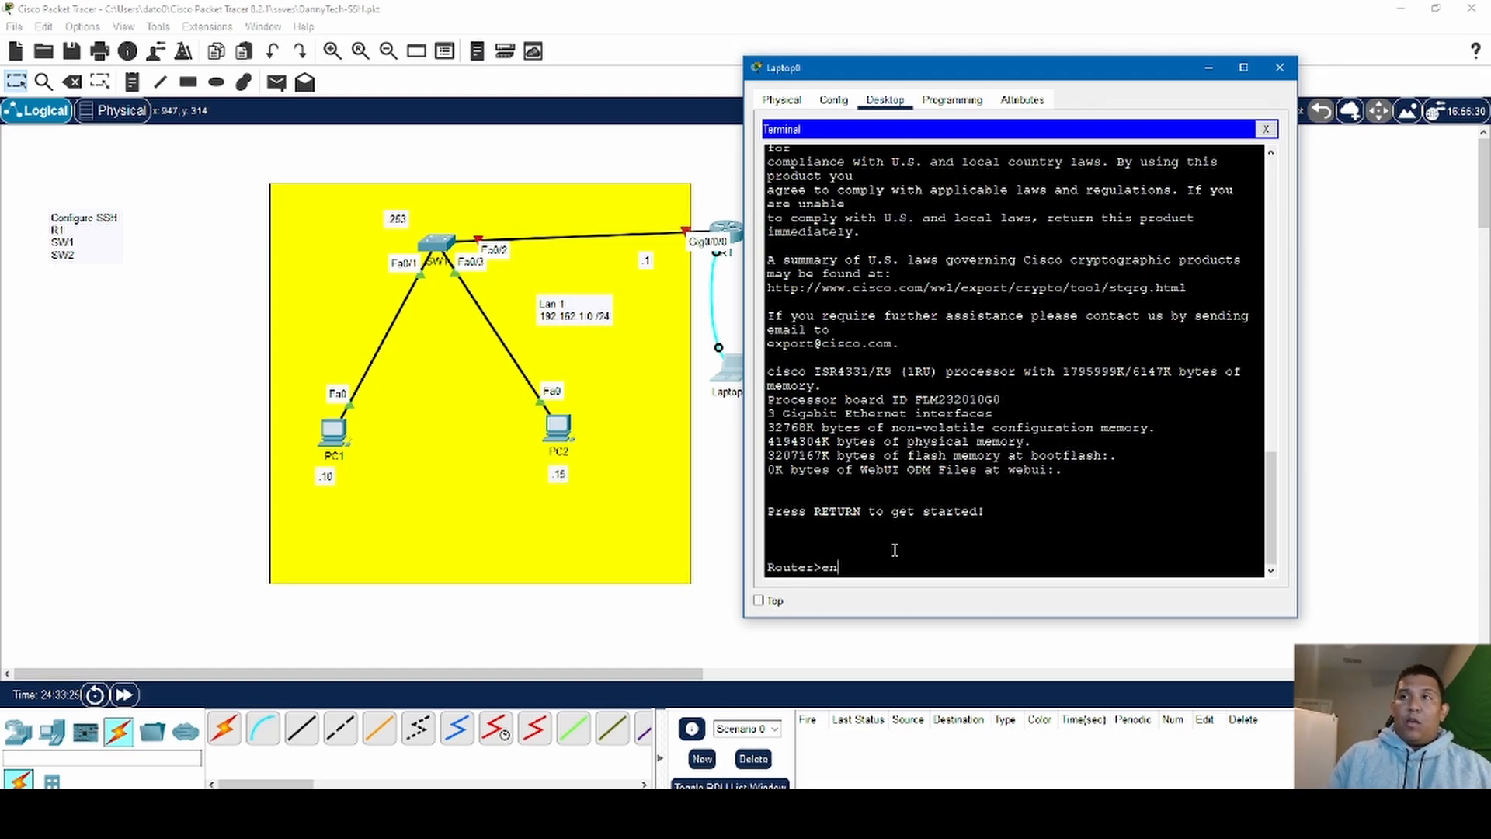
text(abl)
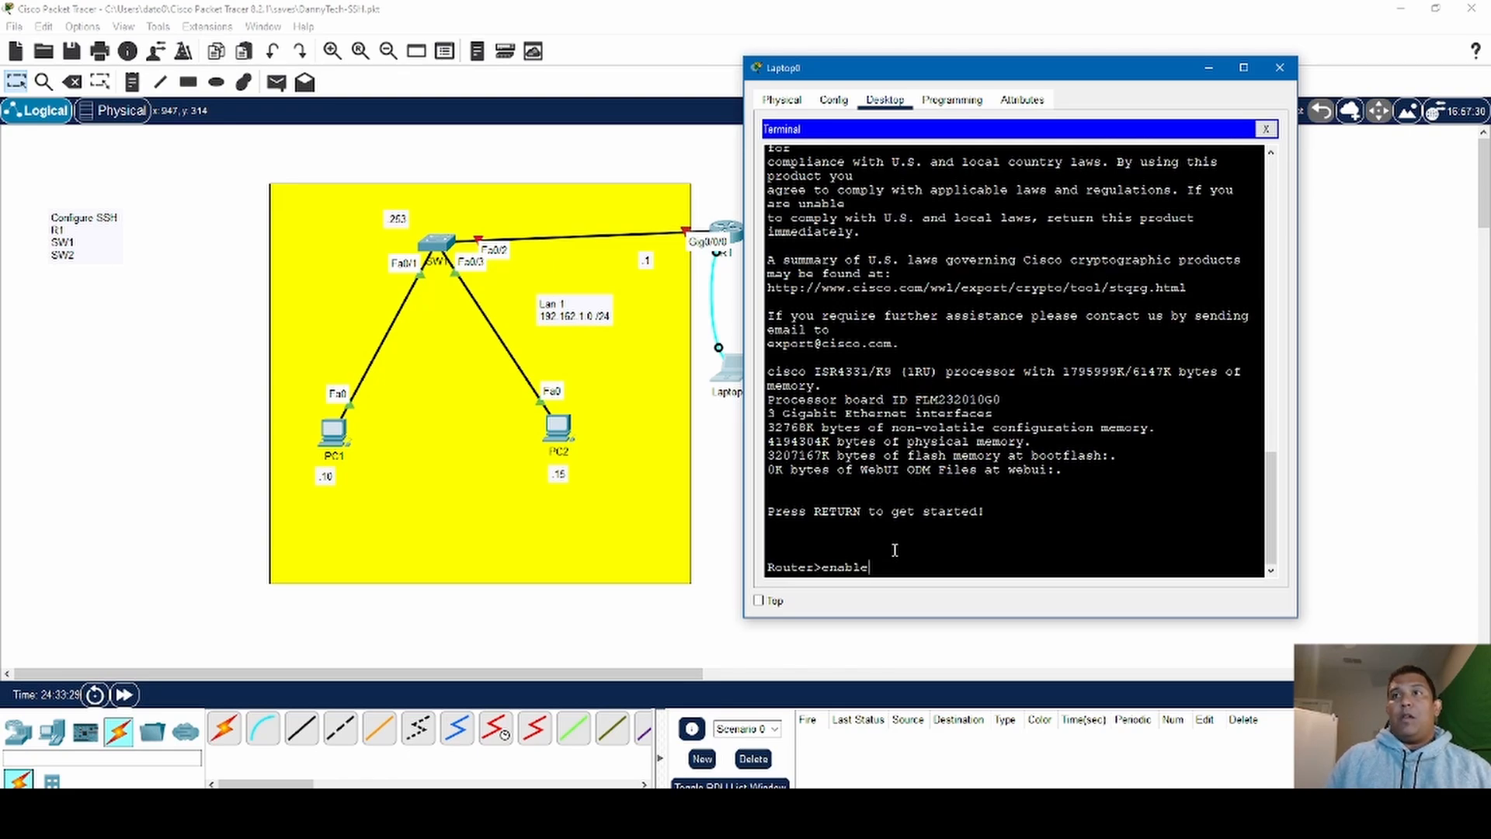
text(e)
key(Return)
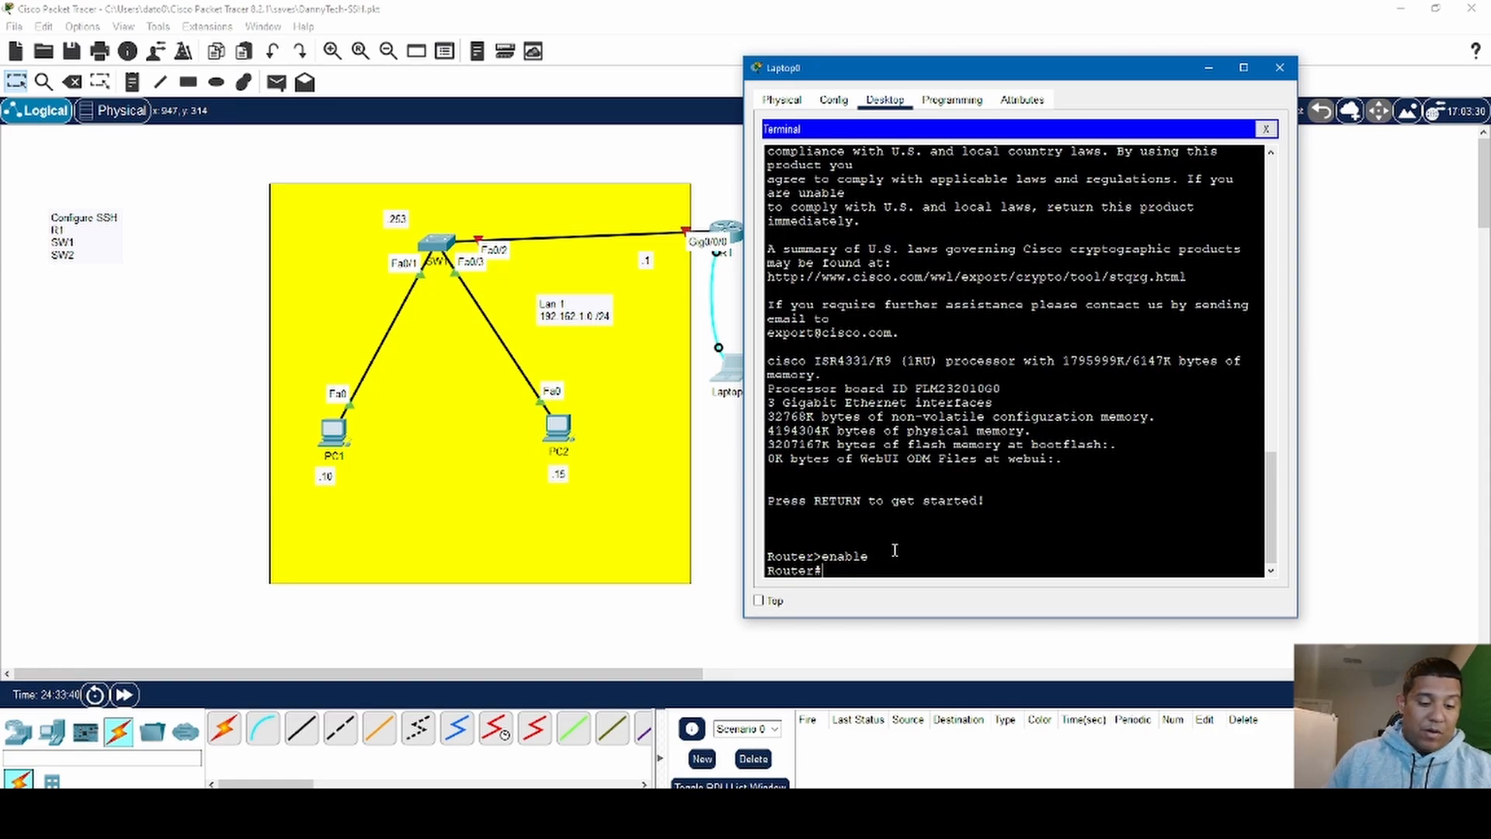
text(config)
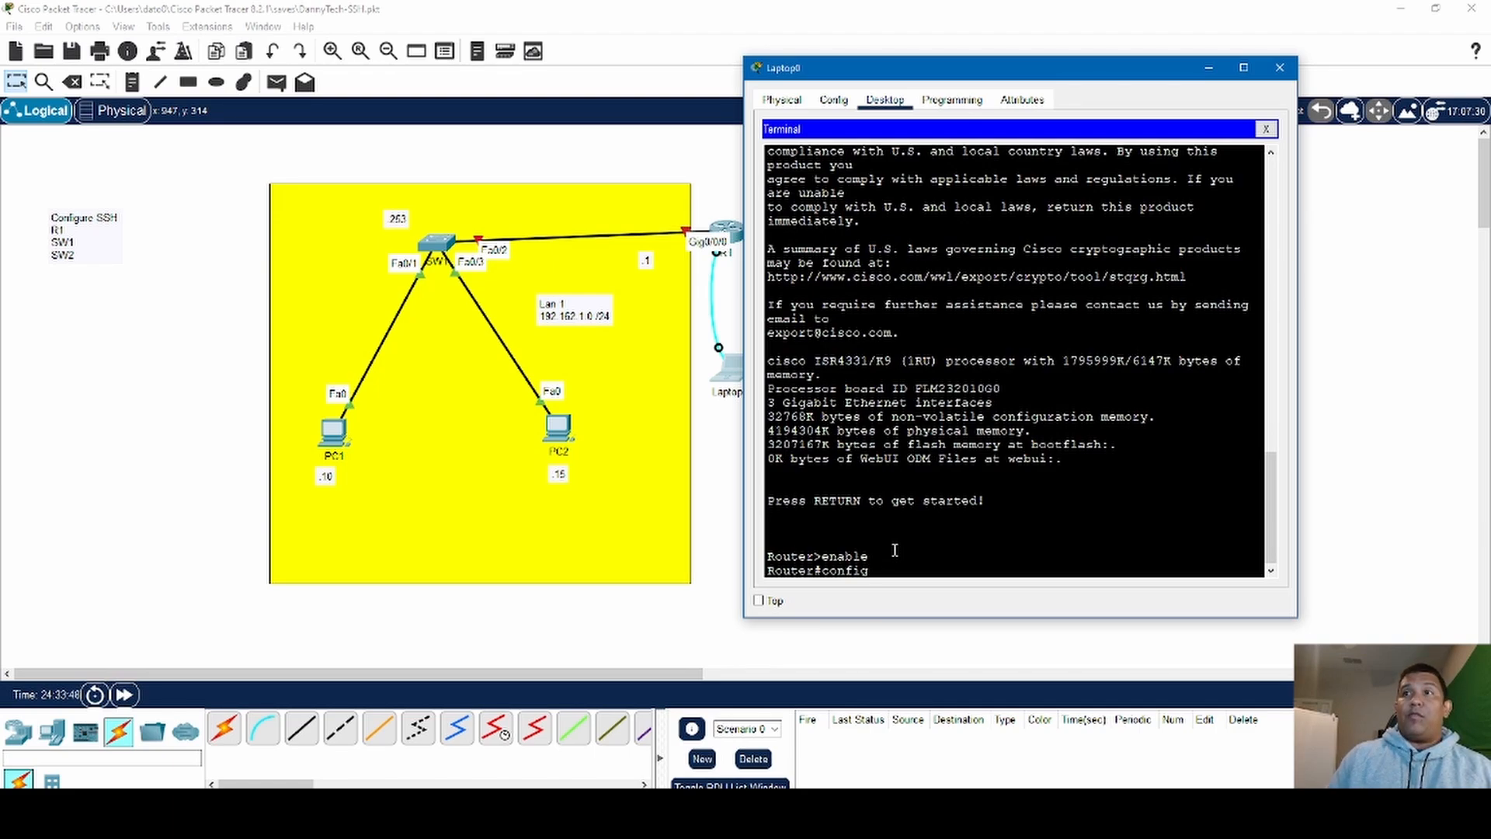
text(t)
key(Return)
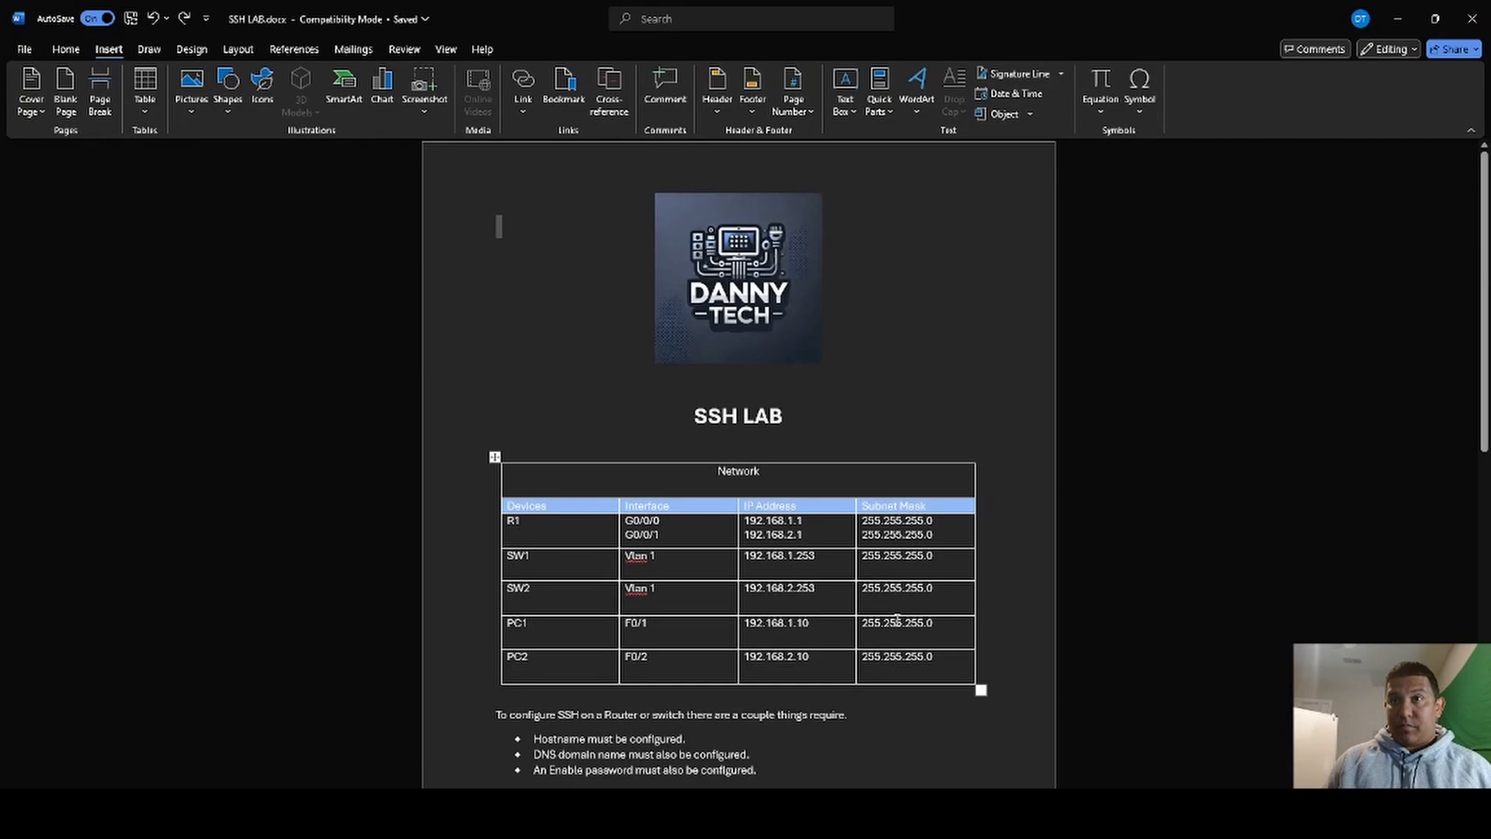
- Check the device table and SSH prerequisites in the Word lab document, and return to the router terminal in Packet Tracer
scroll(649, 676, down, 1)
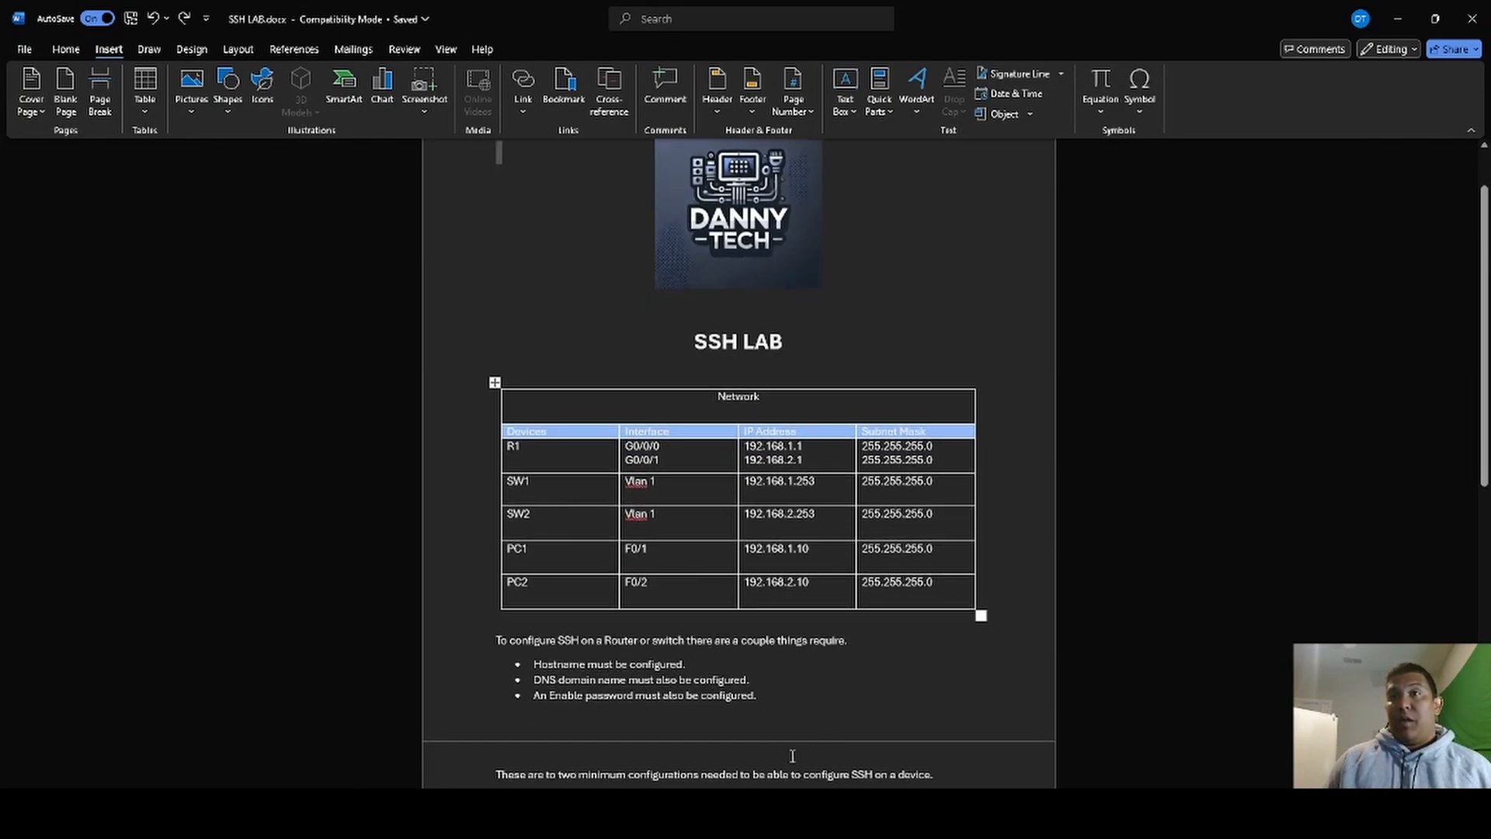
scroll(635, 709, up, 1)
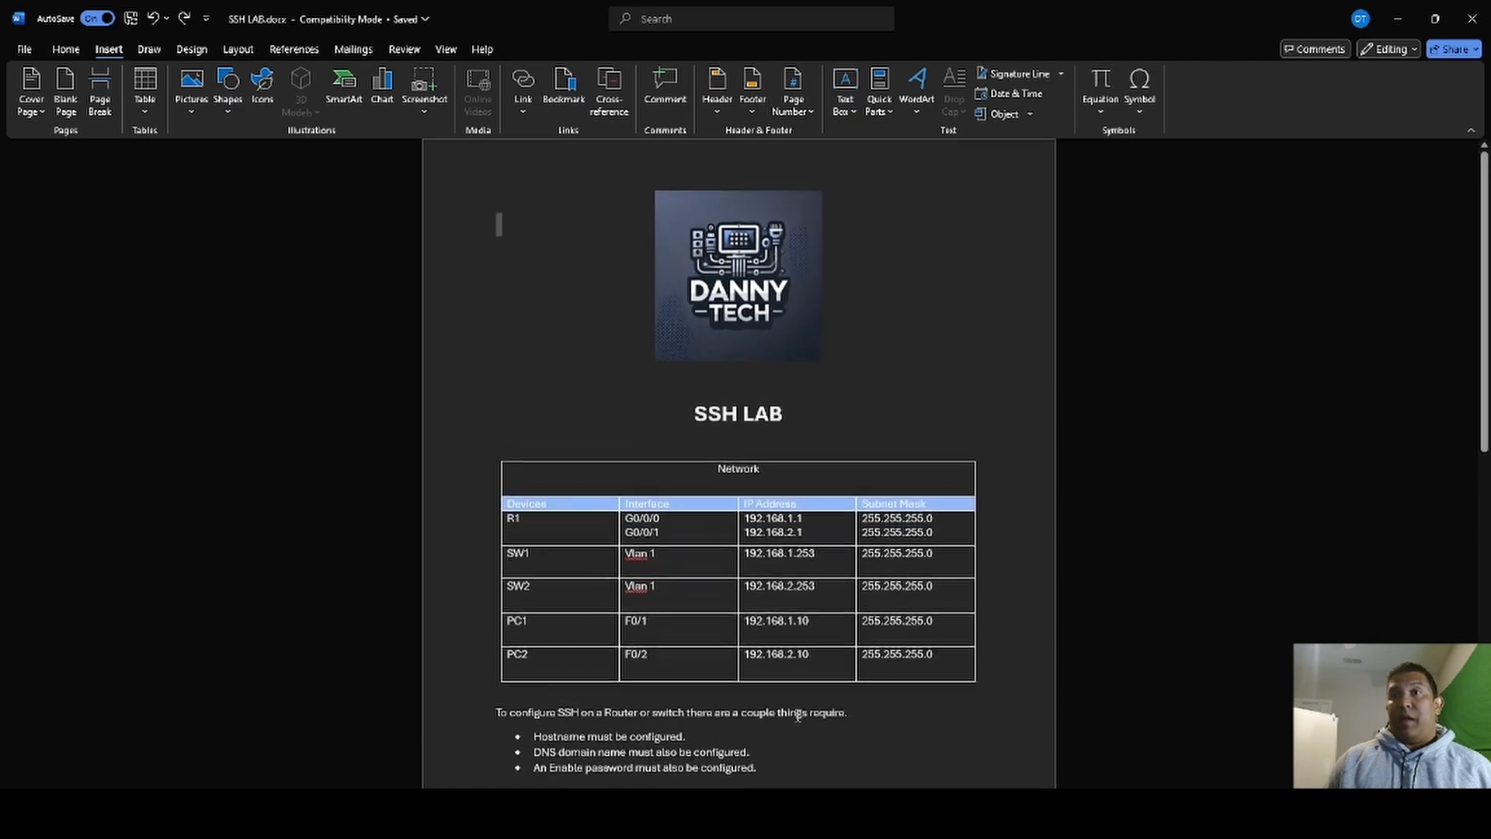
click(1408, 19)
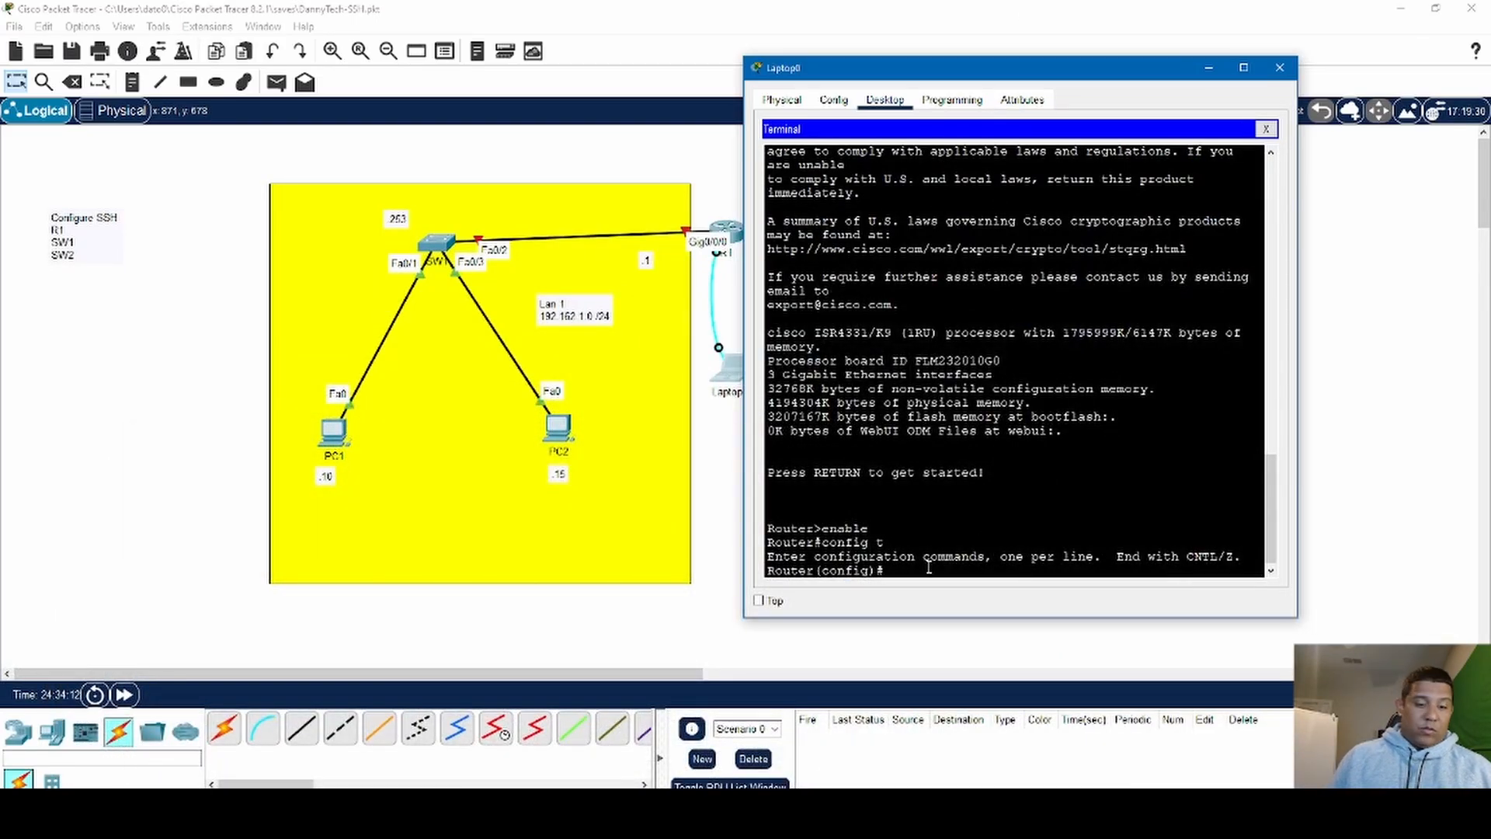
- Set the router's hostname to R1 with the hostname command
text(hos)
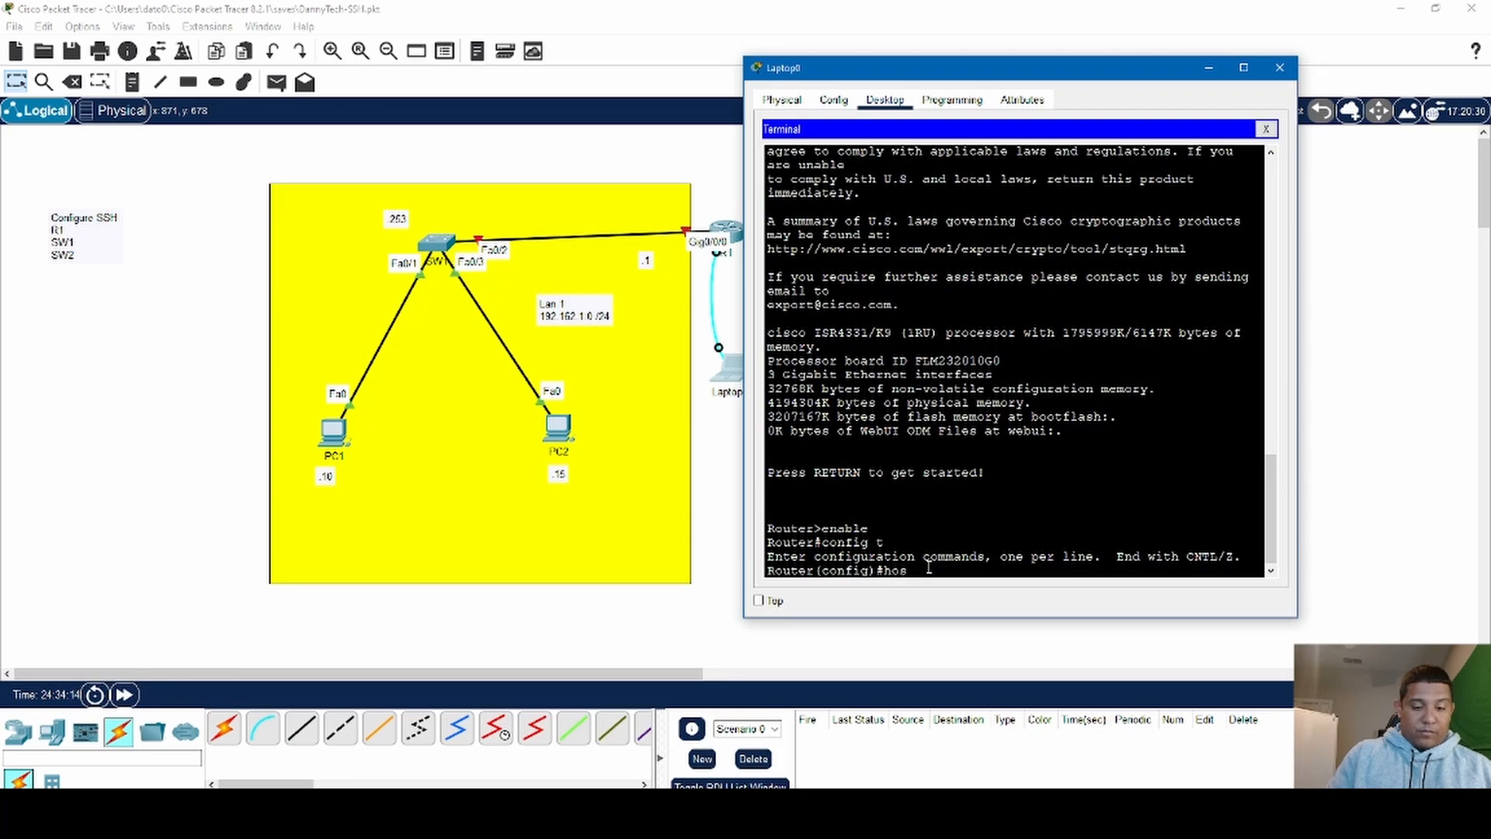
text(t)
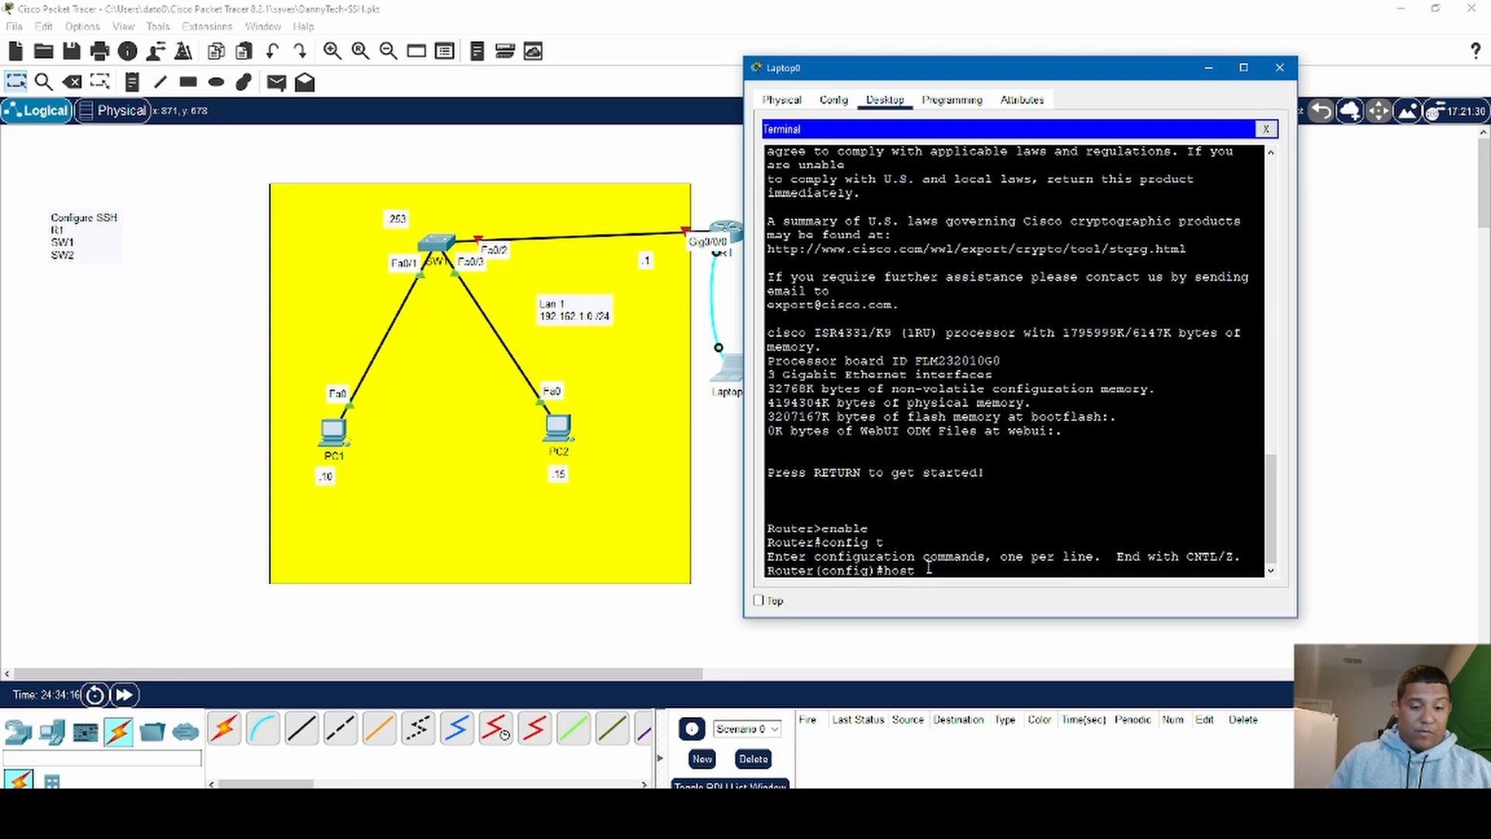
text(name)
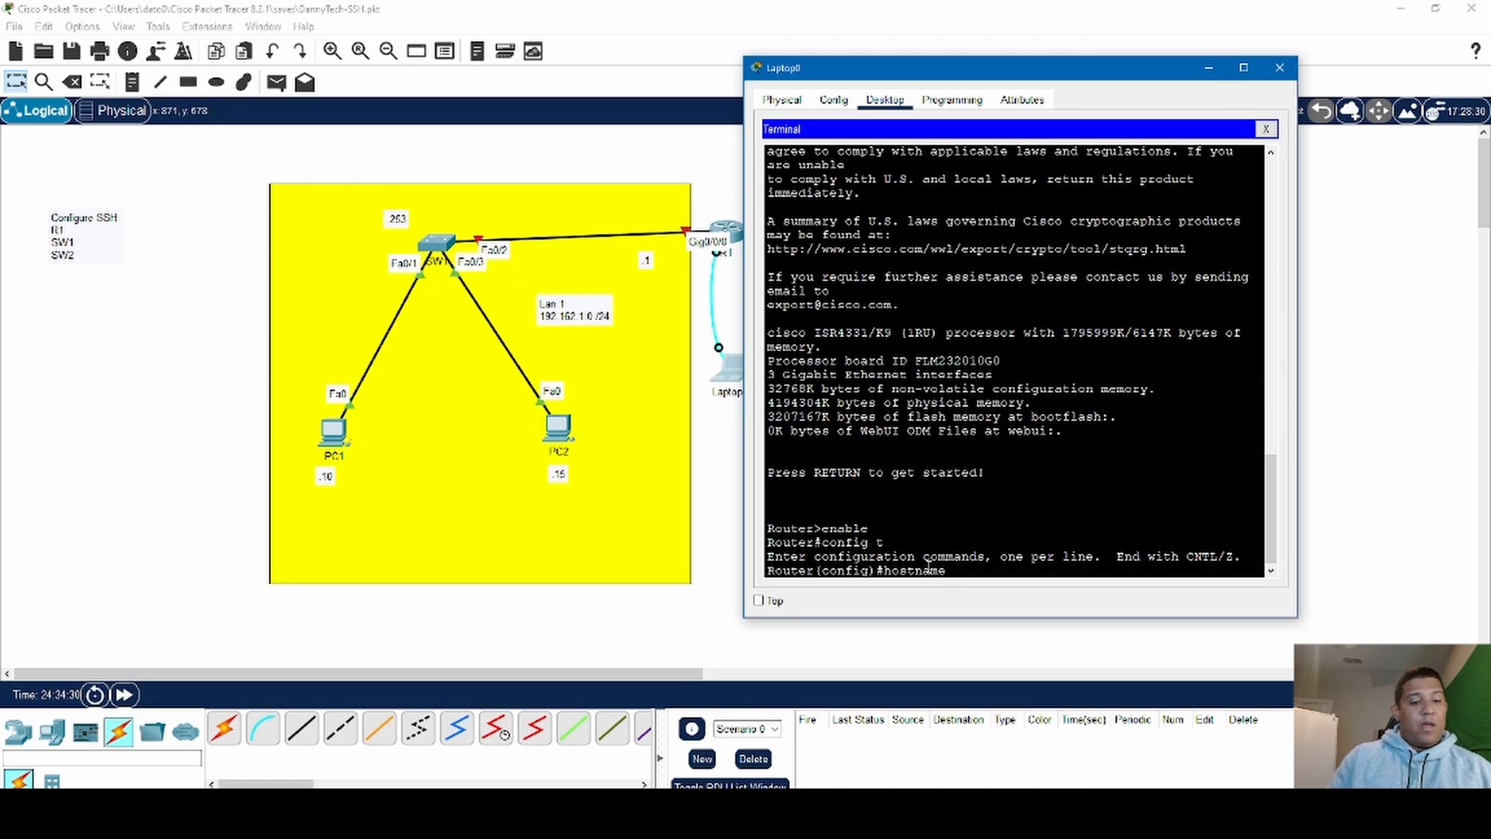
text(R1)
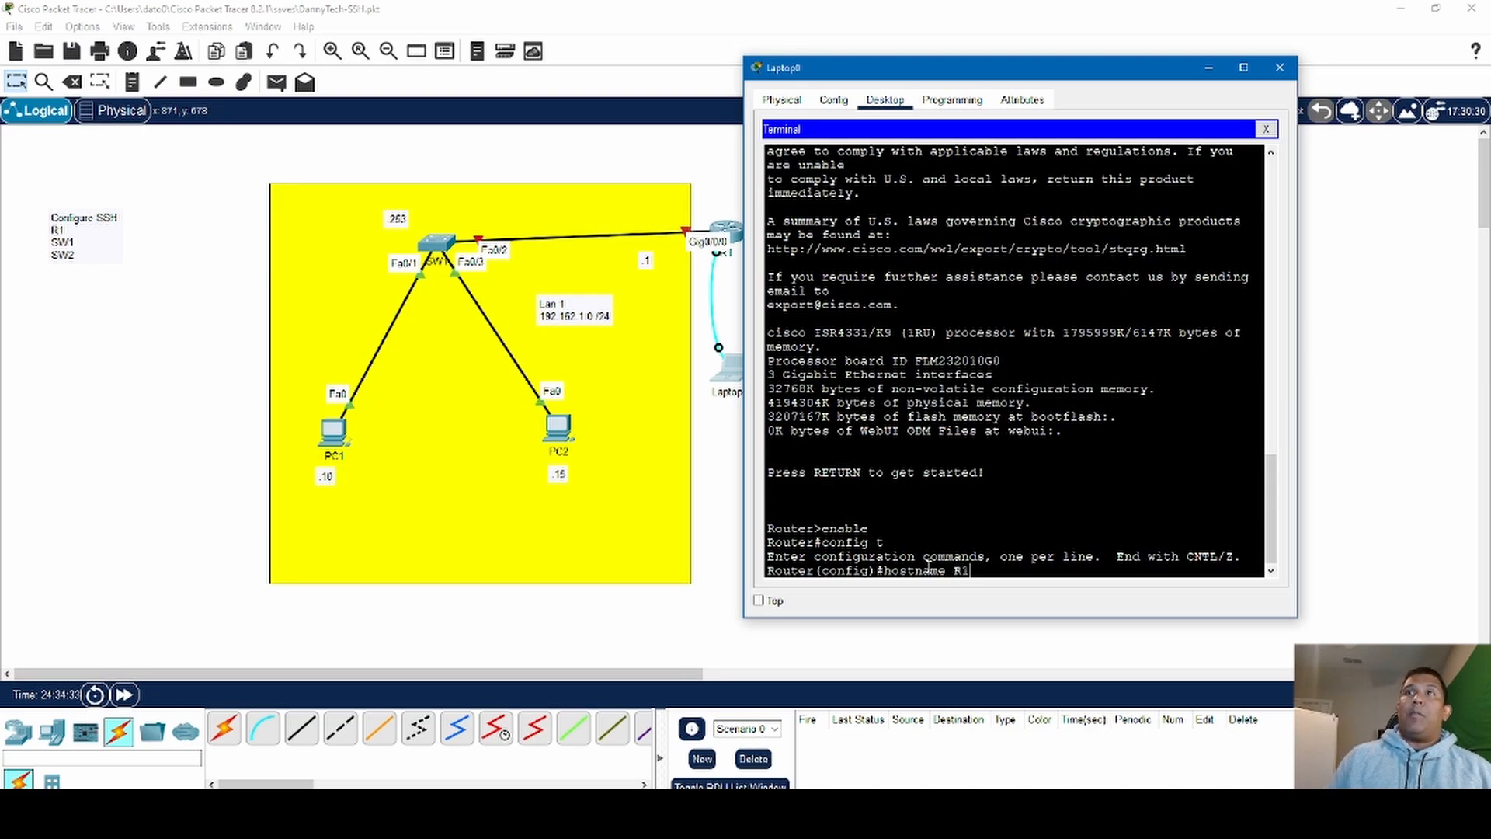
key(Return)
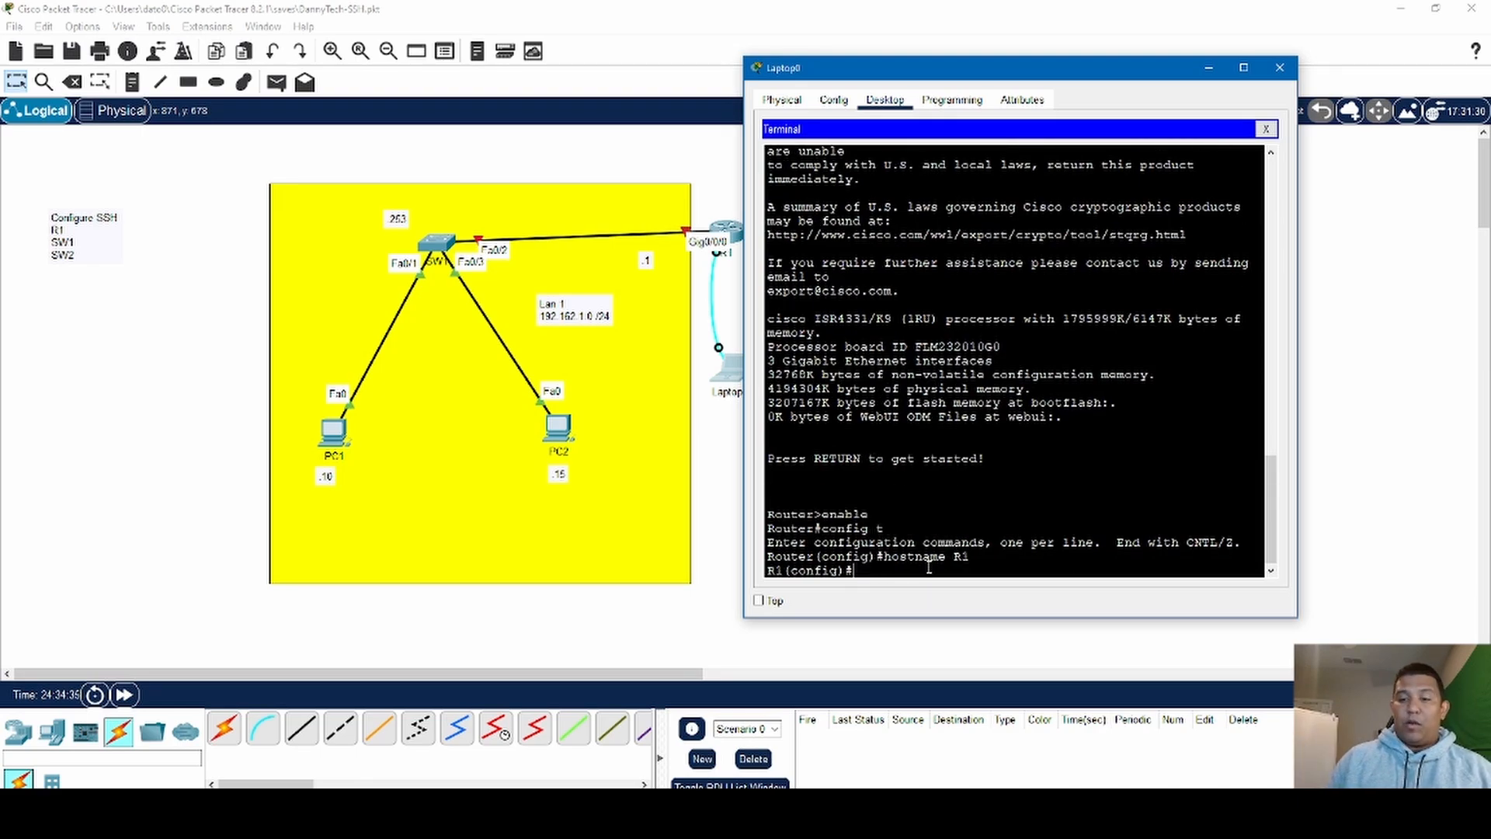
key(Return)
key(Return)
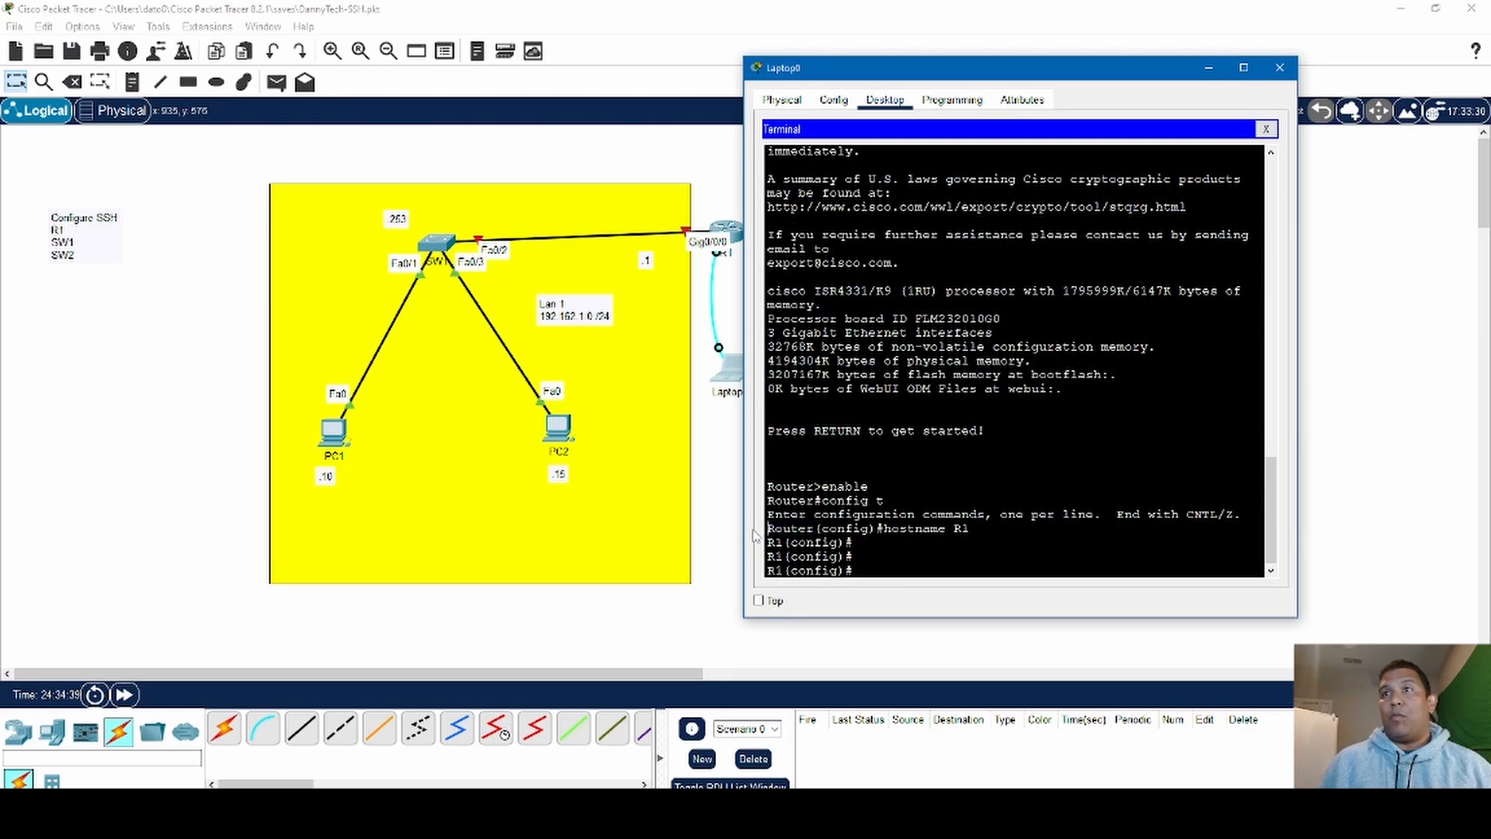
drag(784, 542, 767, 545)
click(890, 541)
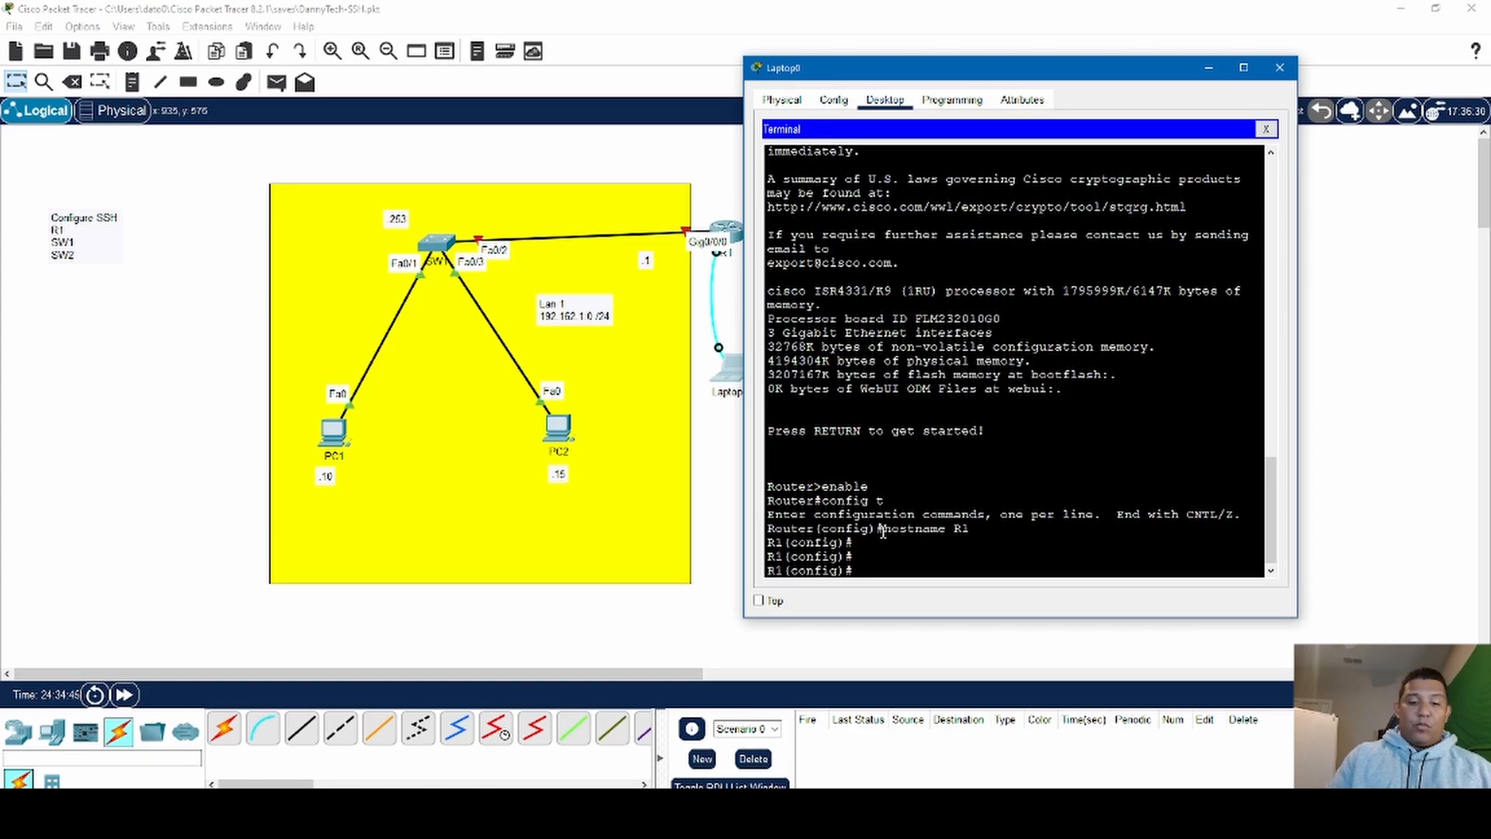
- Set R1's domain name to dannytech.com with the ip domain-name command
text(ip )
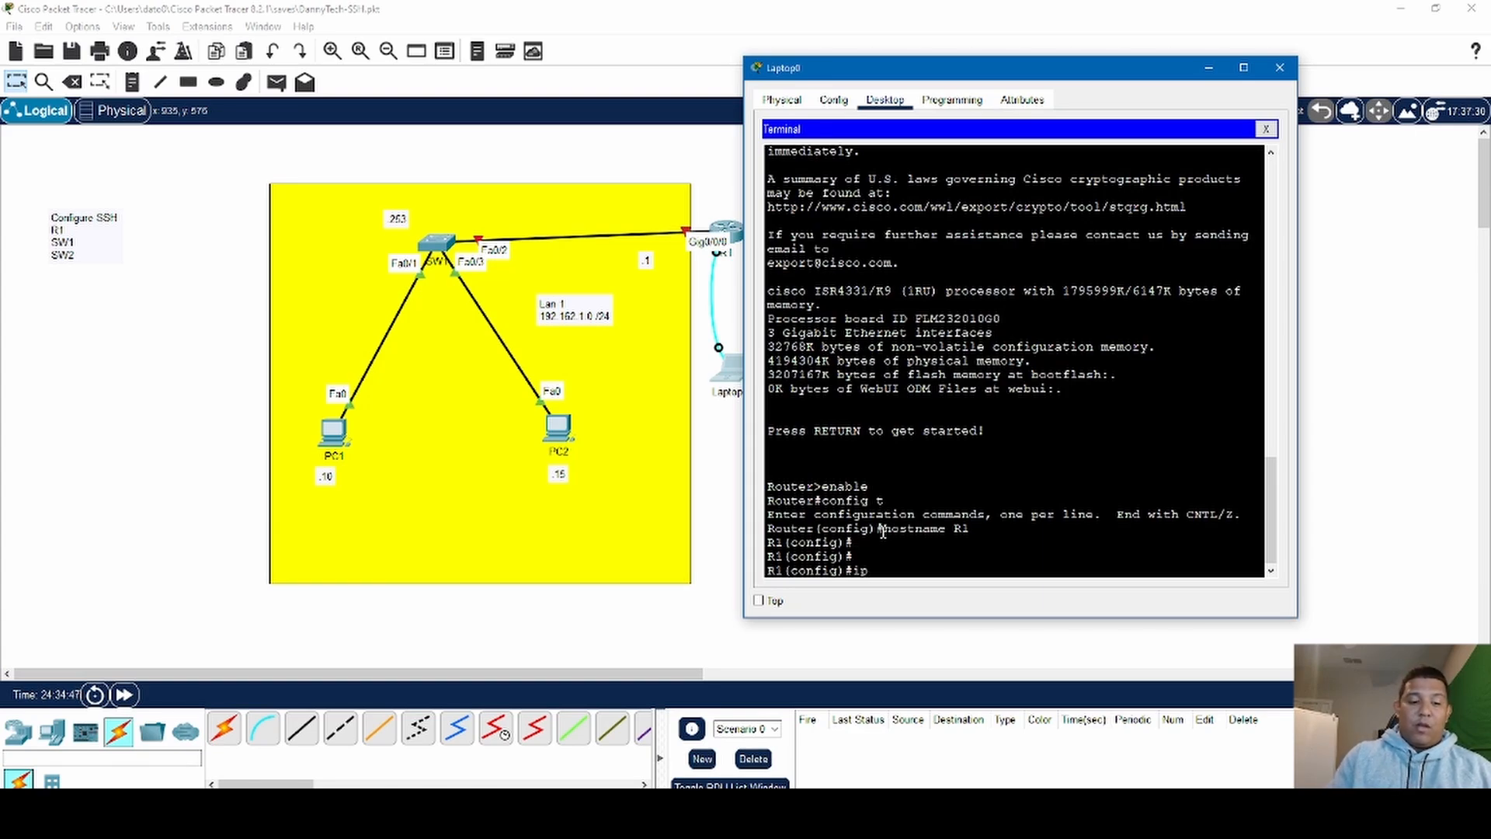
text(domain)
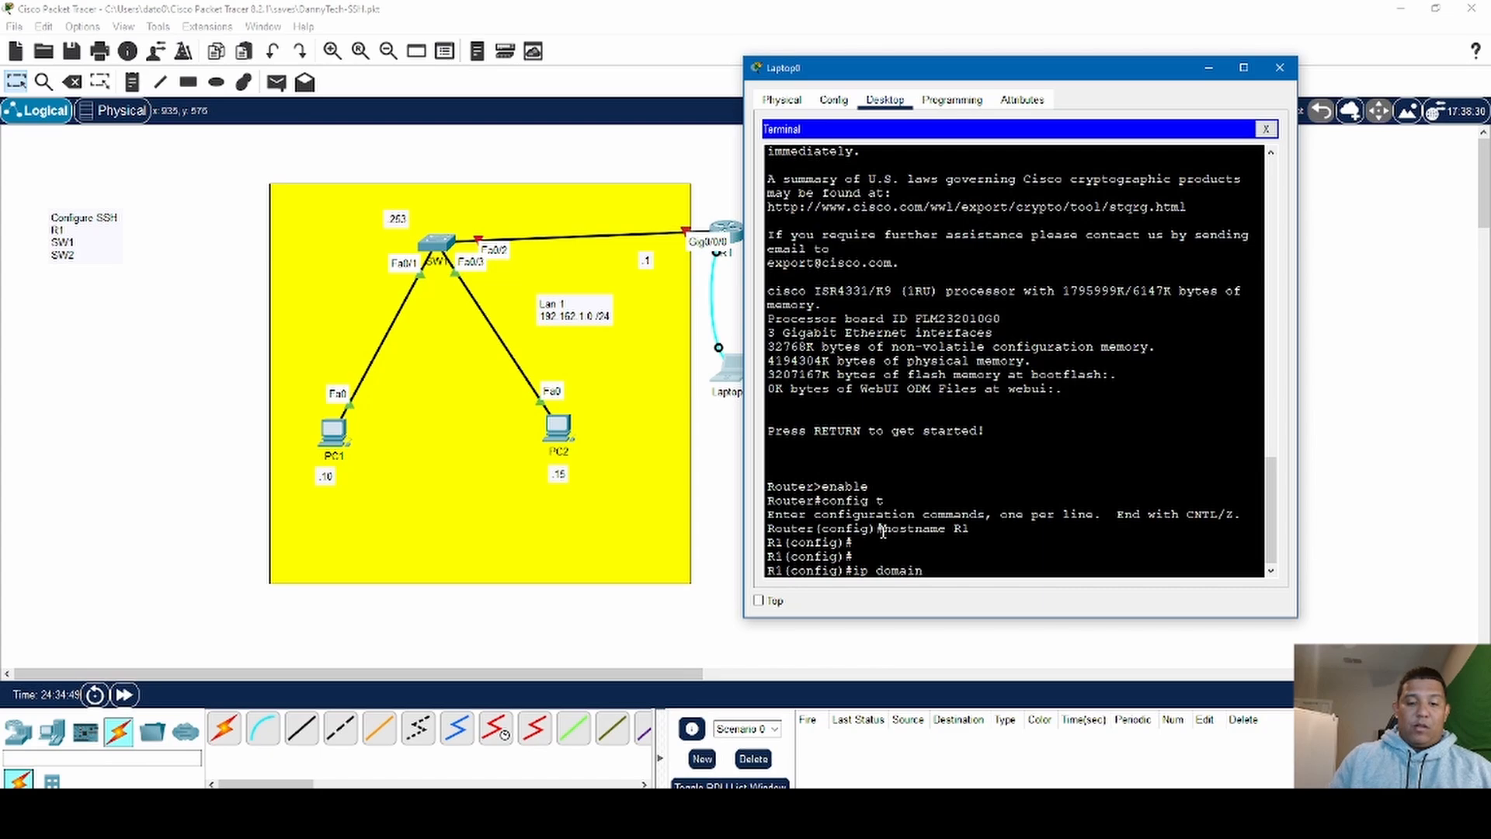
text(-)
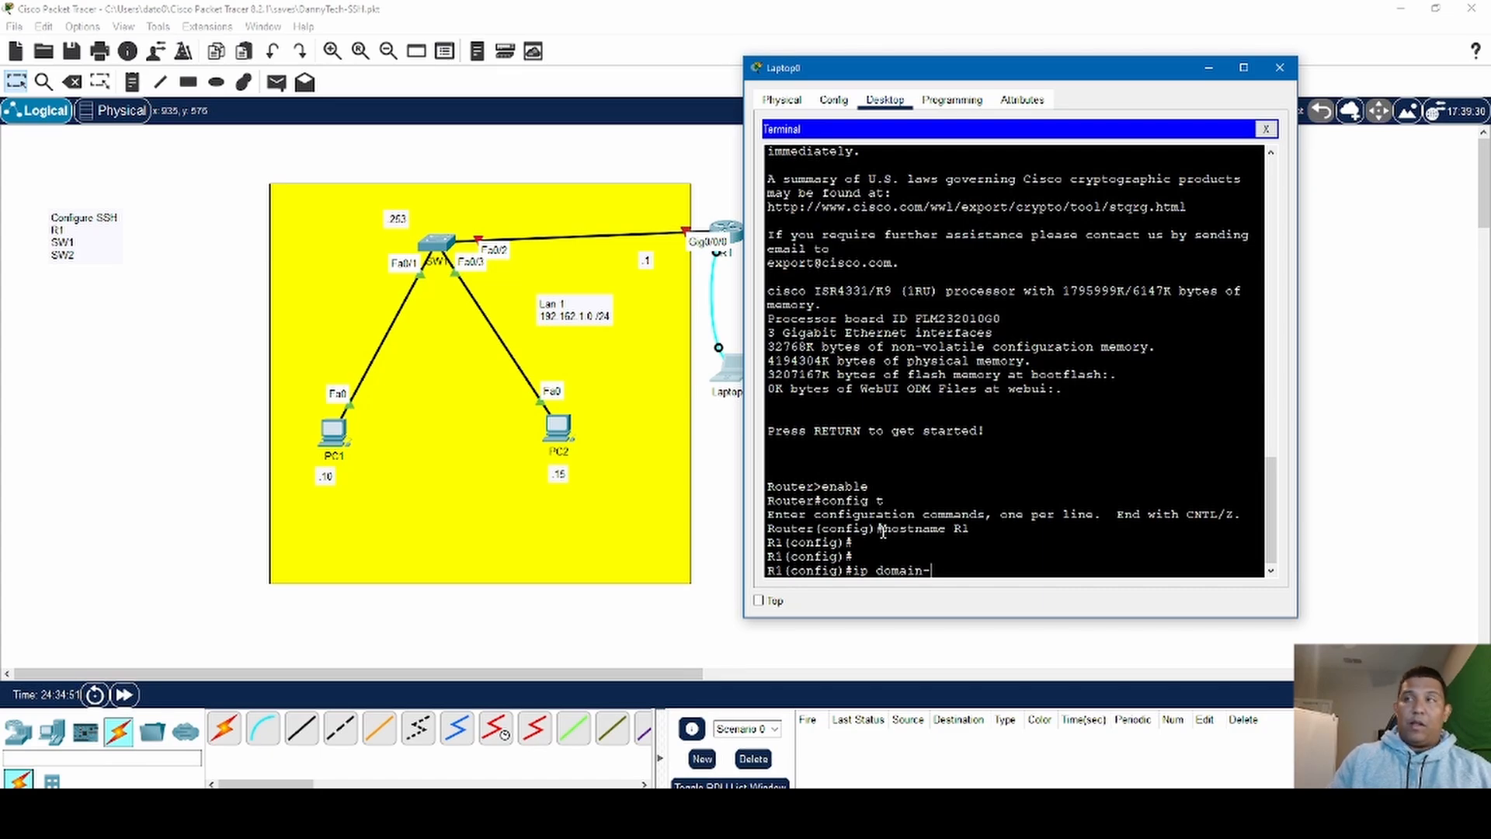
text(name)
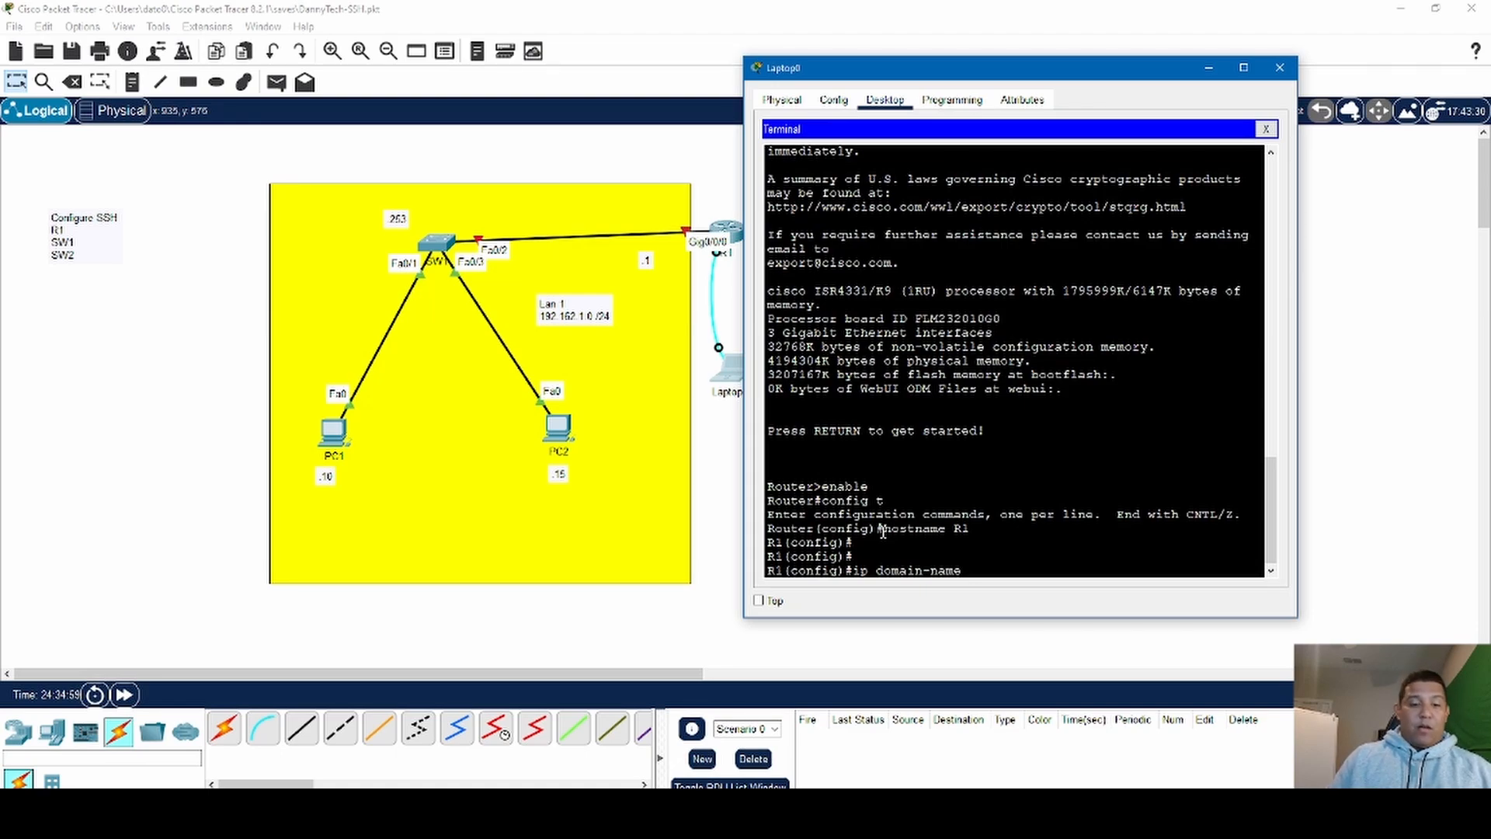
text(dannny)
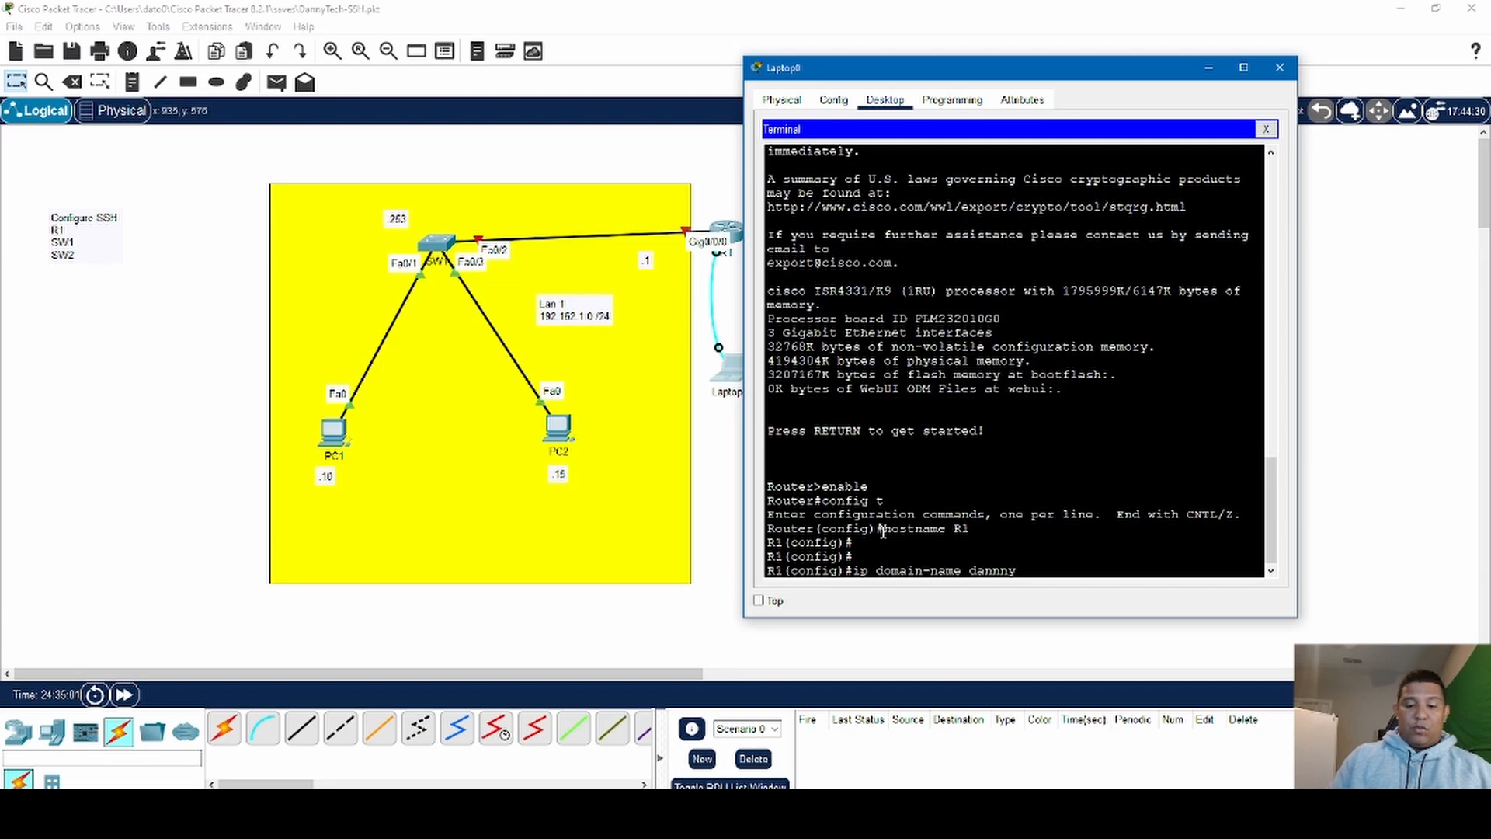
text(tecv)
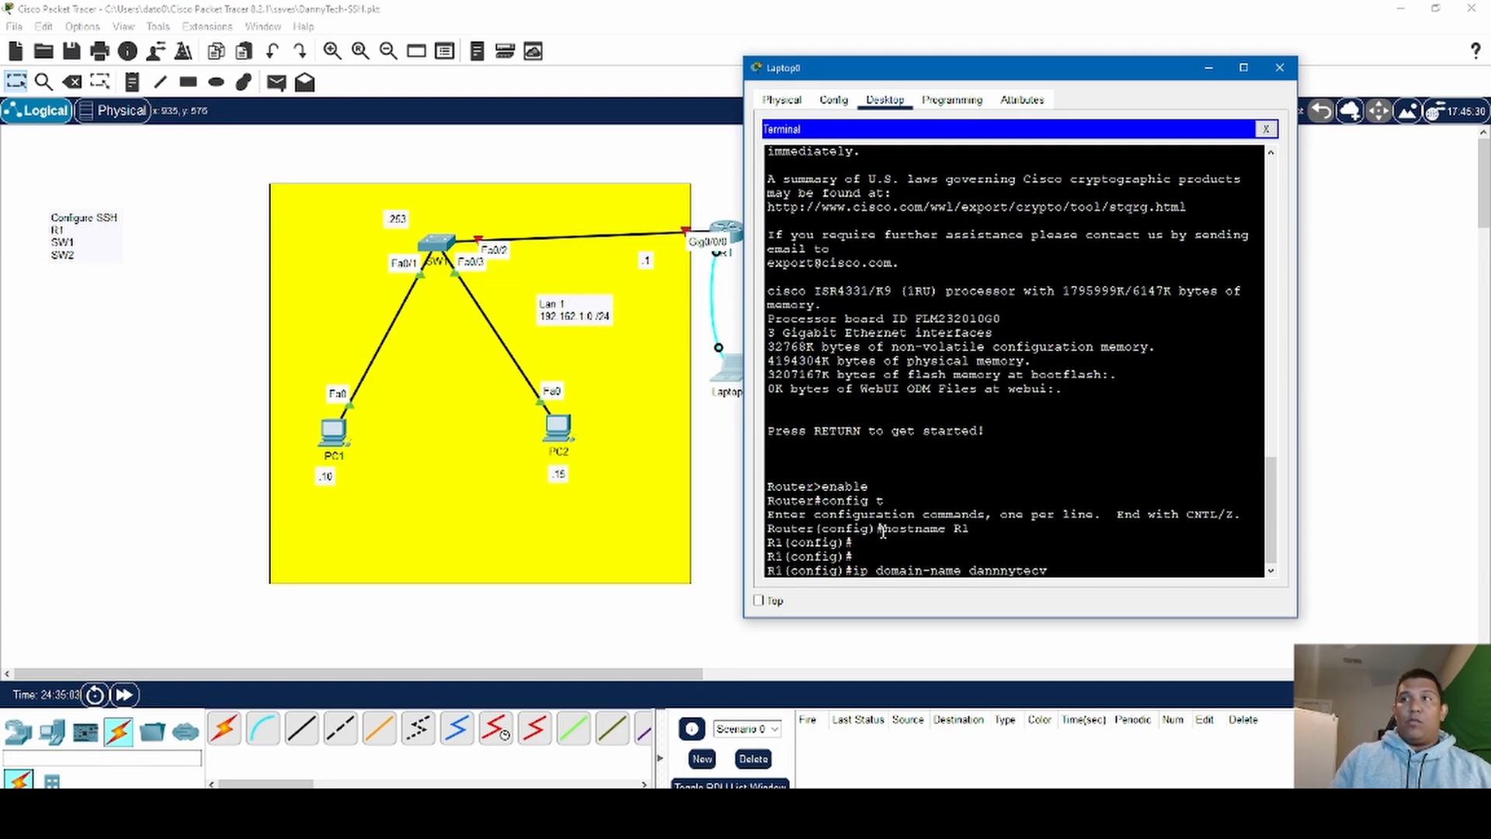
key(BackSpace)
text(h)
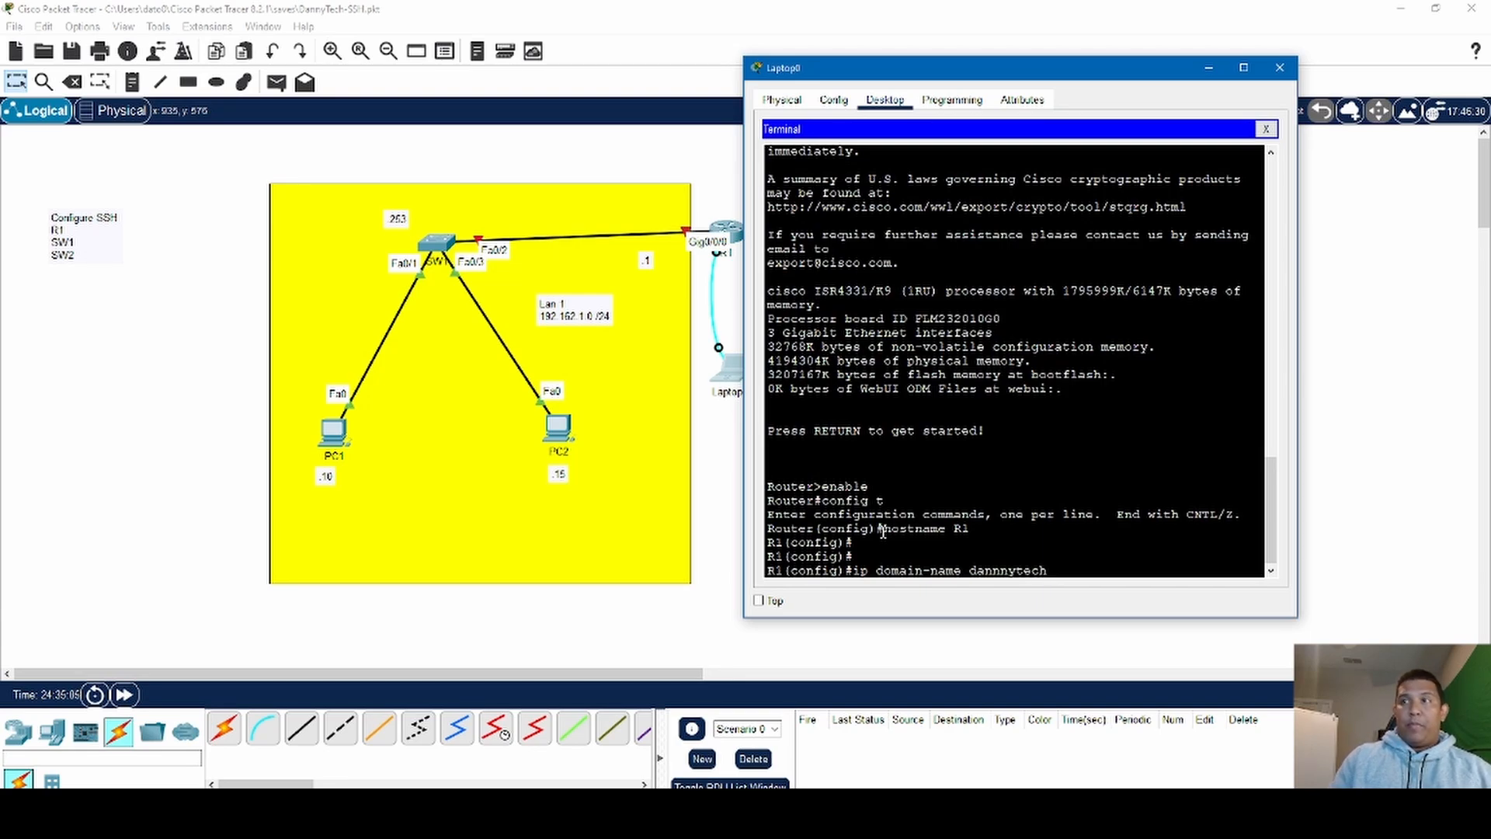
text(.com)
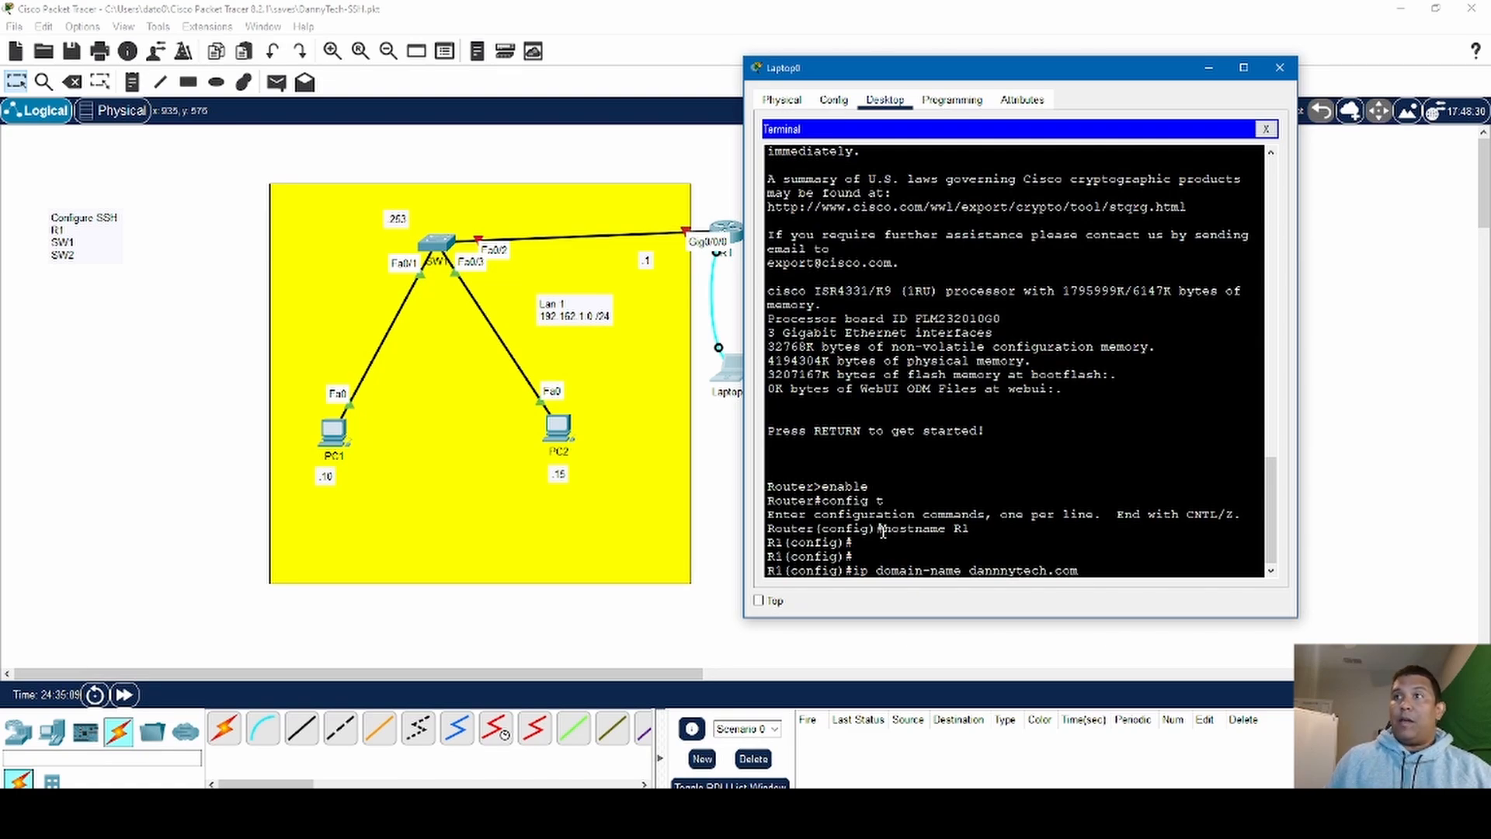
key(BackSpace)
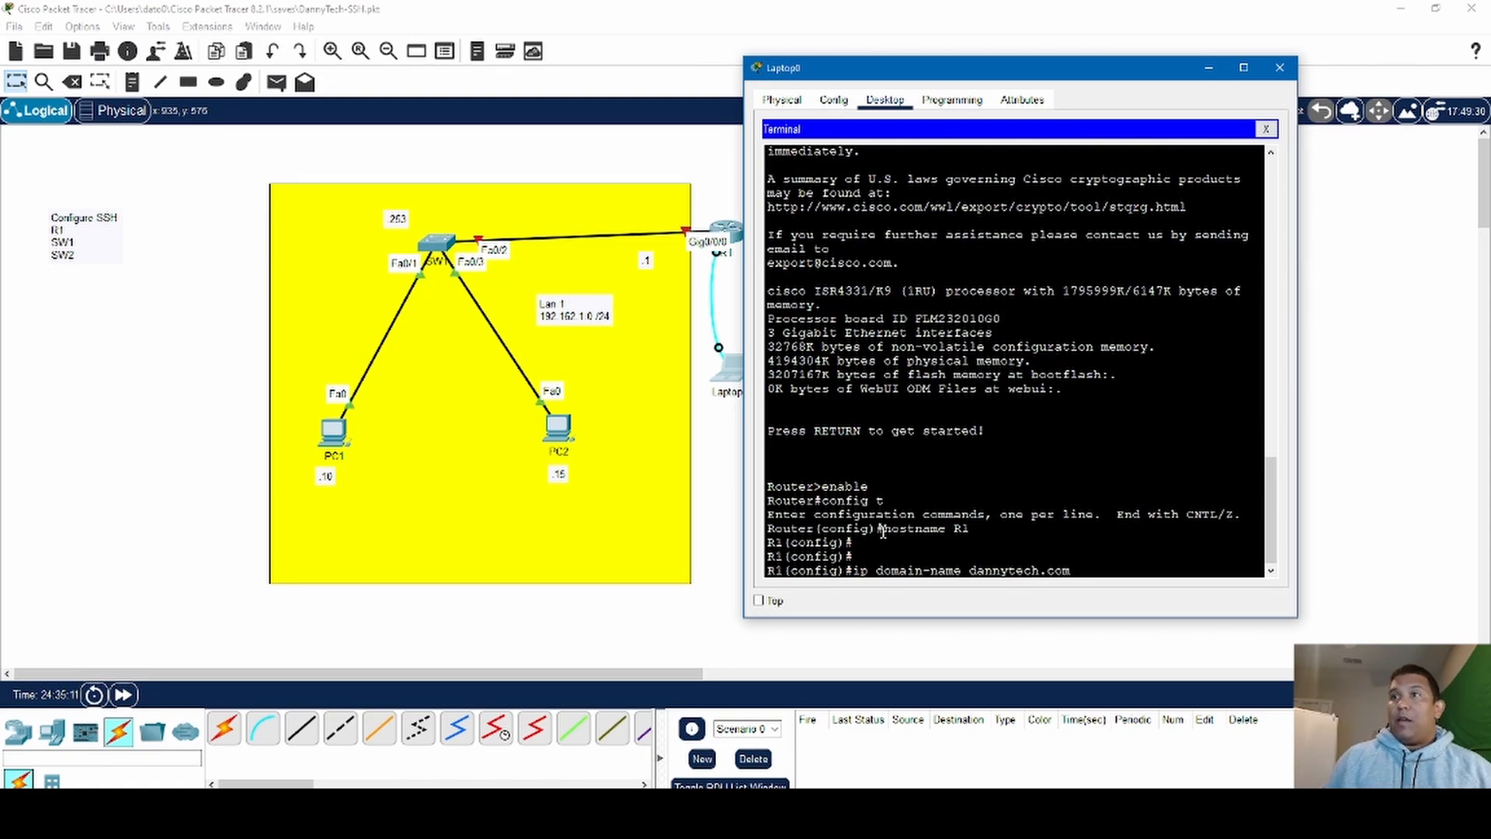
key(Return)
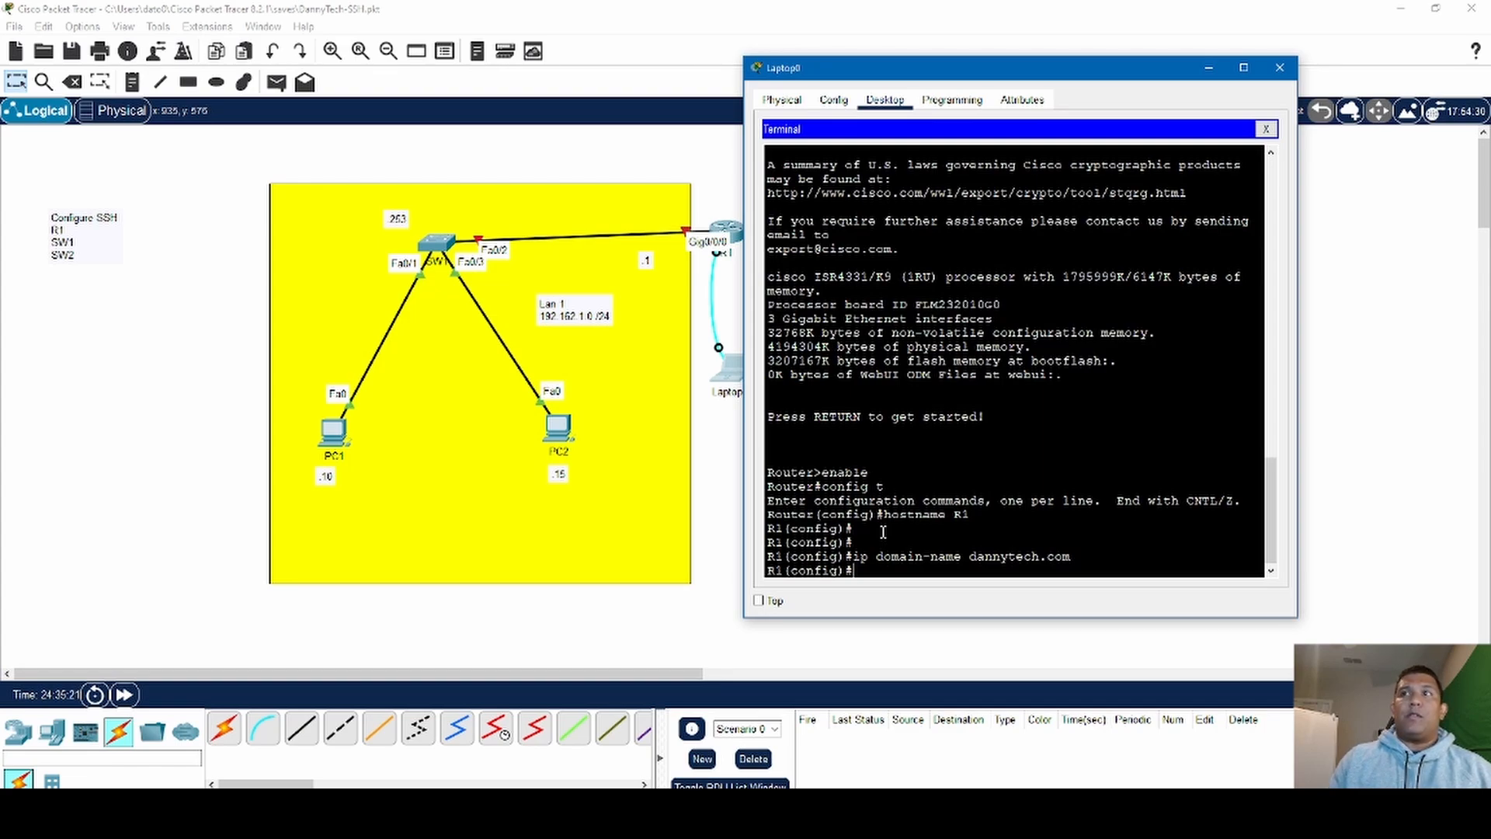
- Display R1's running configuration with do show run and page through it to check the hostname, domain name, interfaces and lines
text(do)
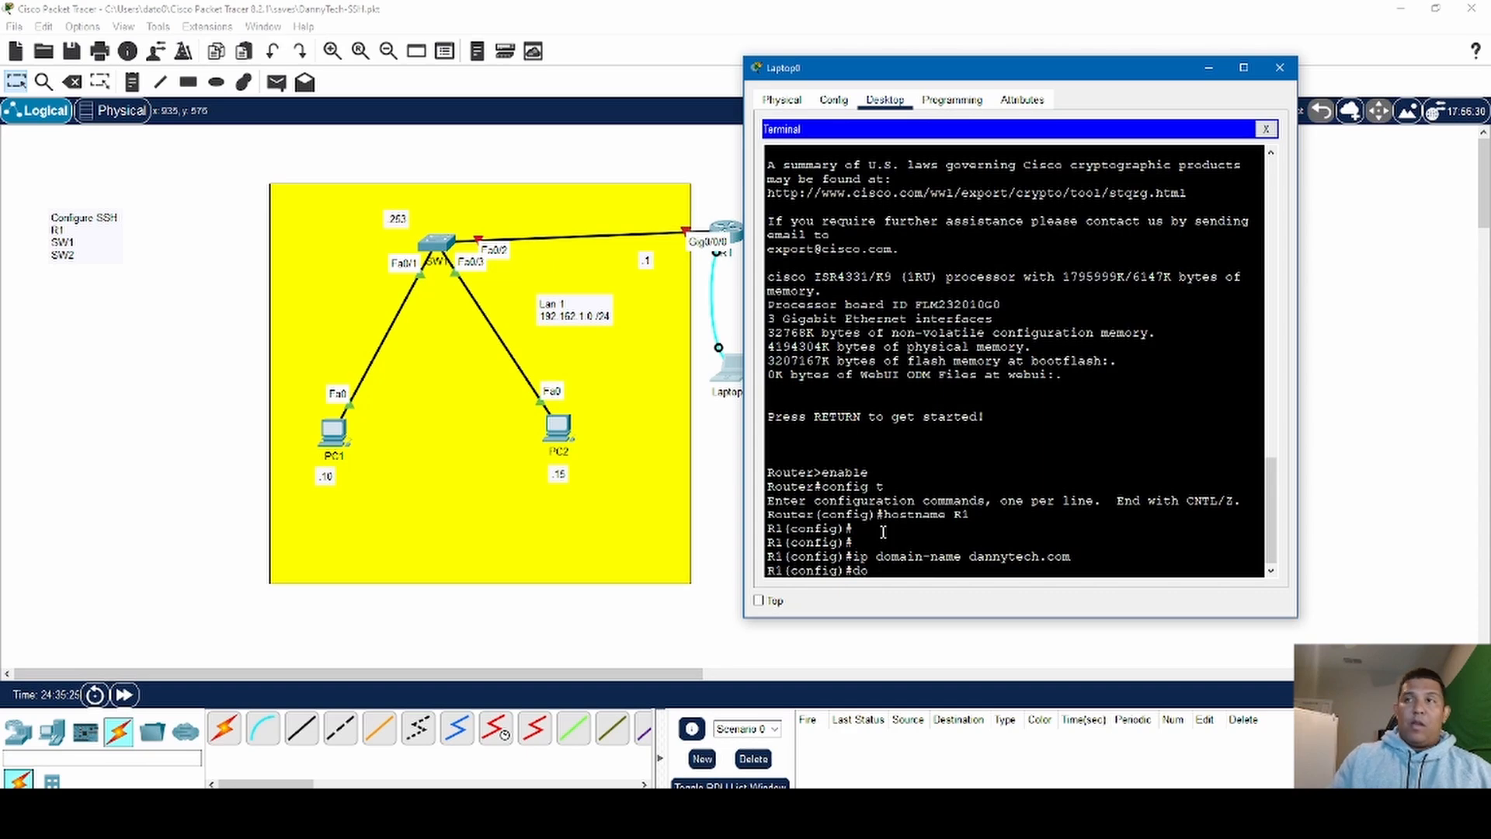
text( sh)
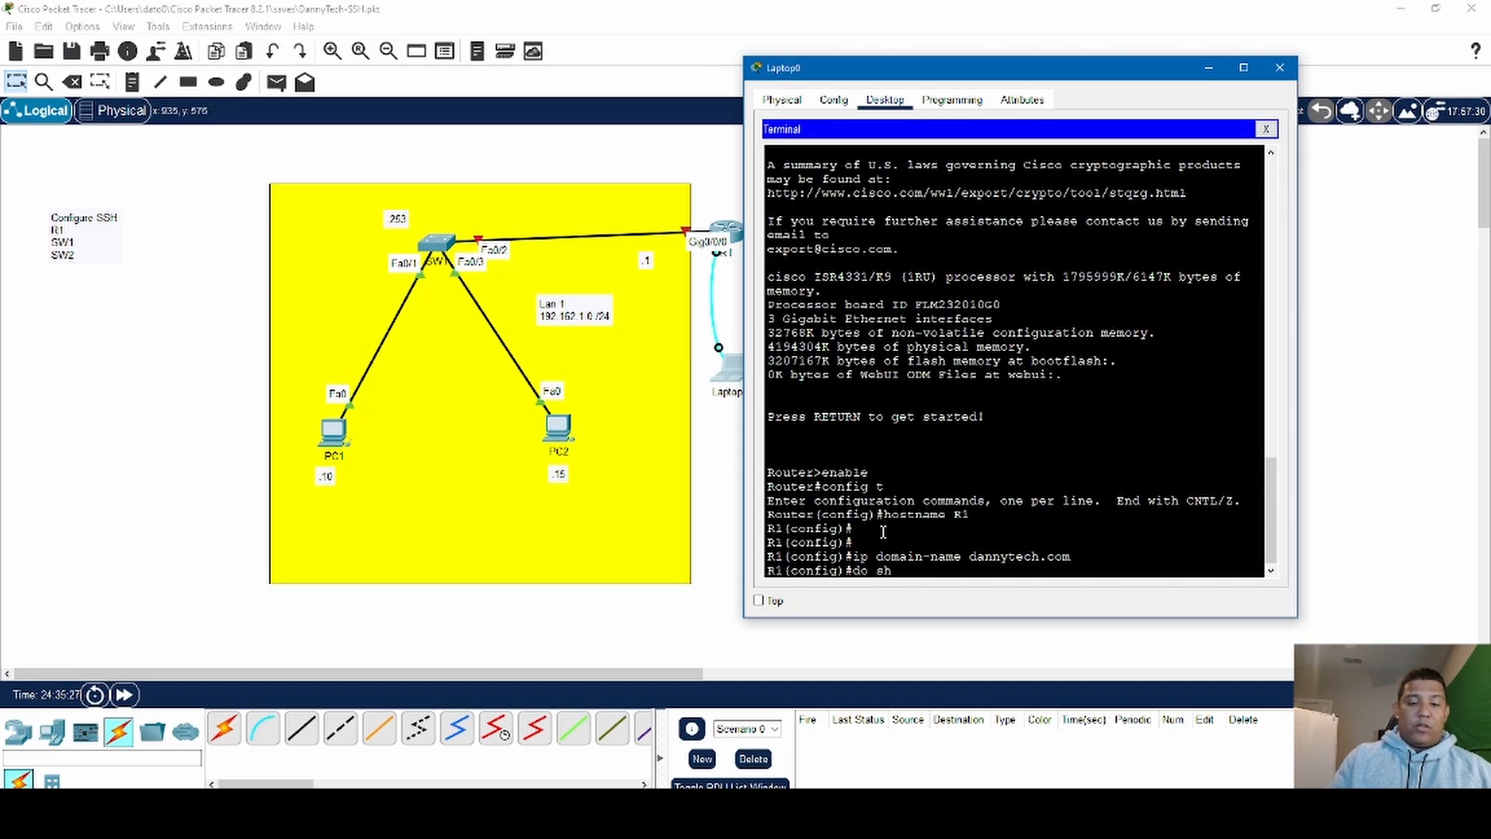
text(ow r)
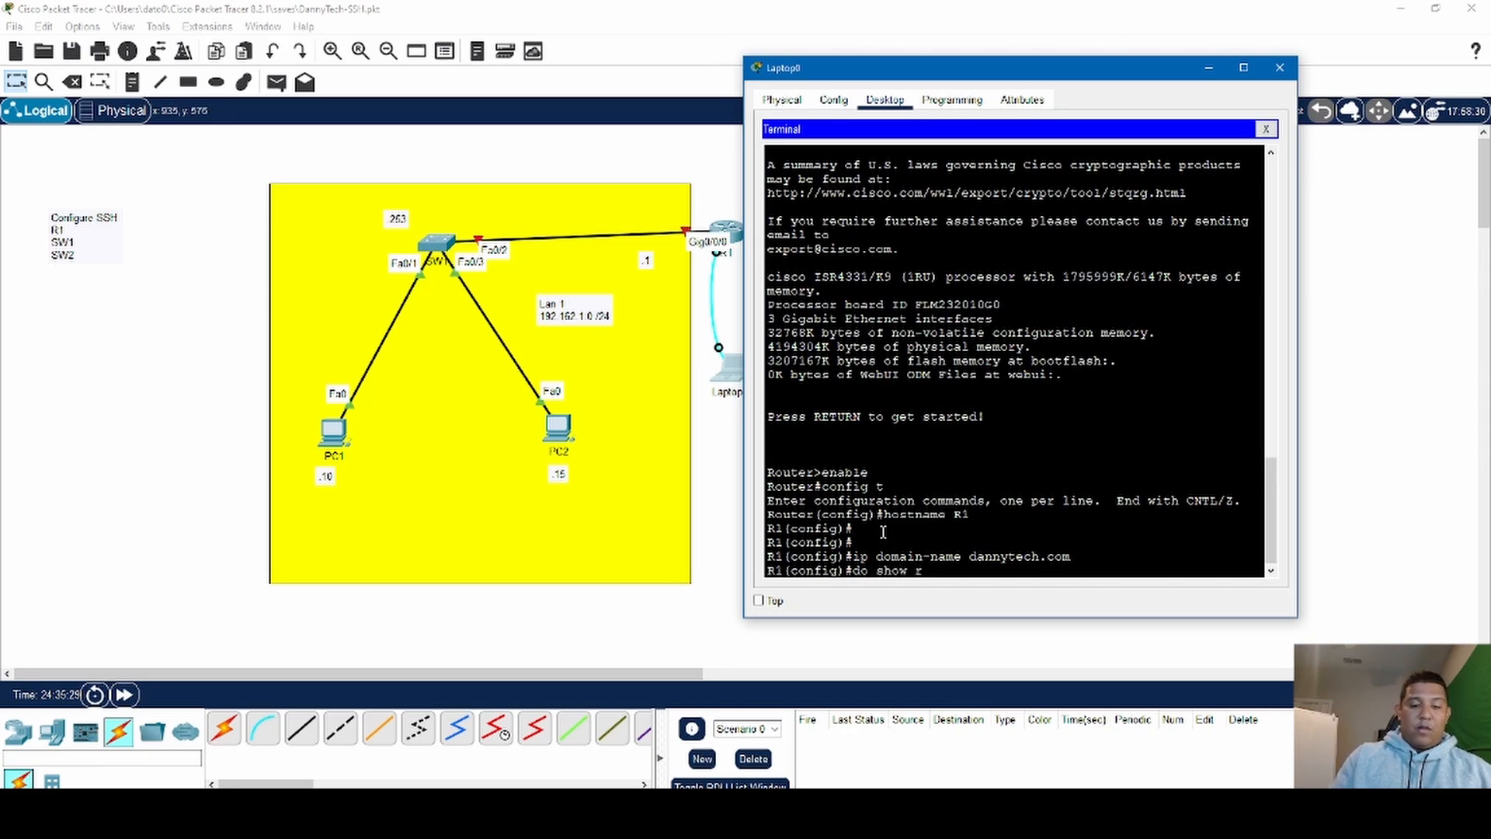
text(un)
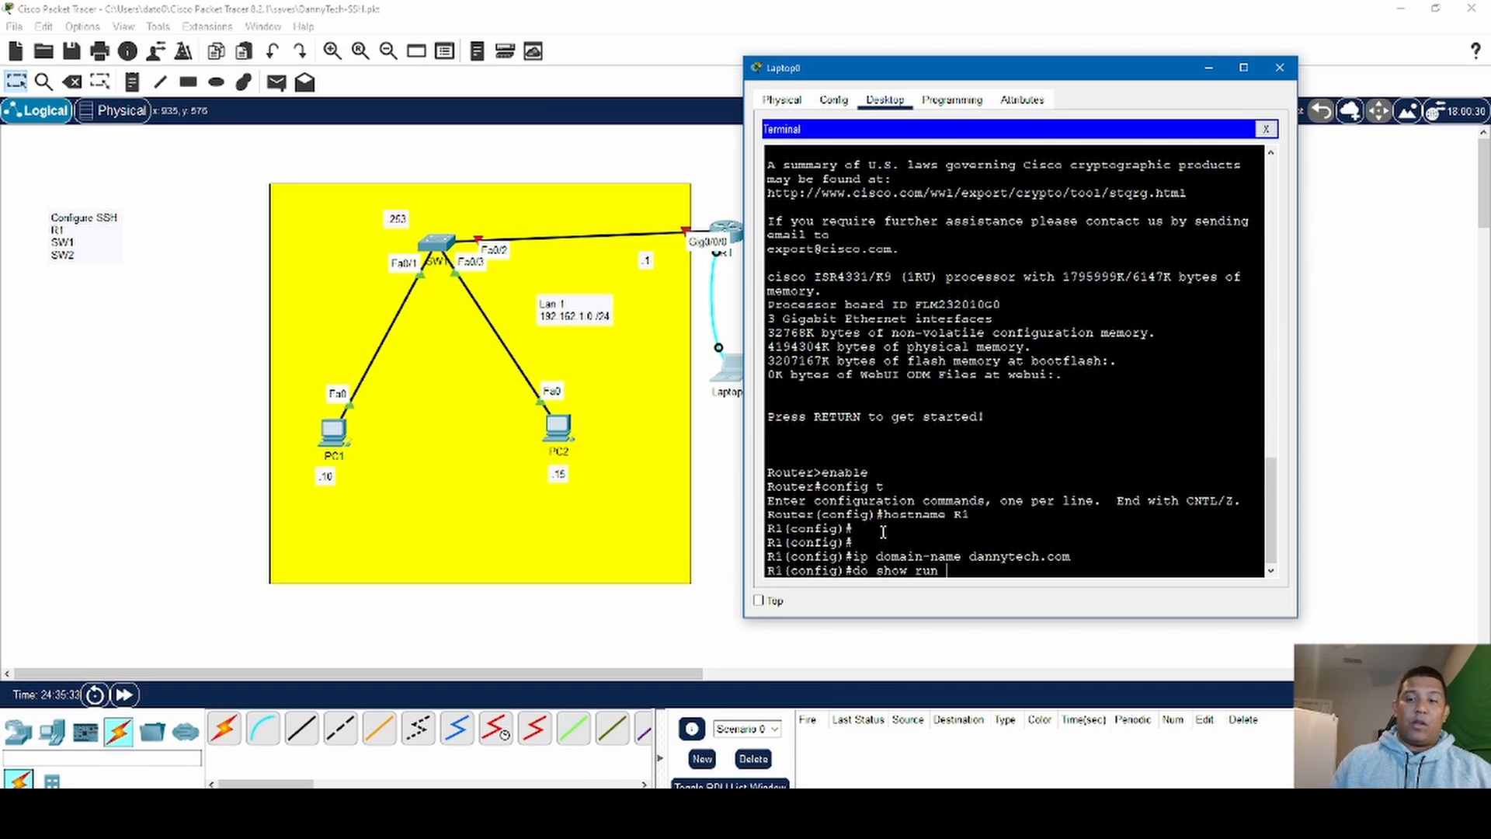
key(Return)
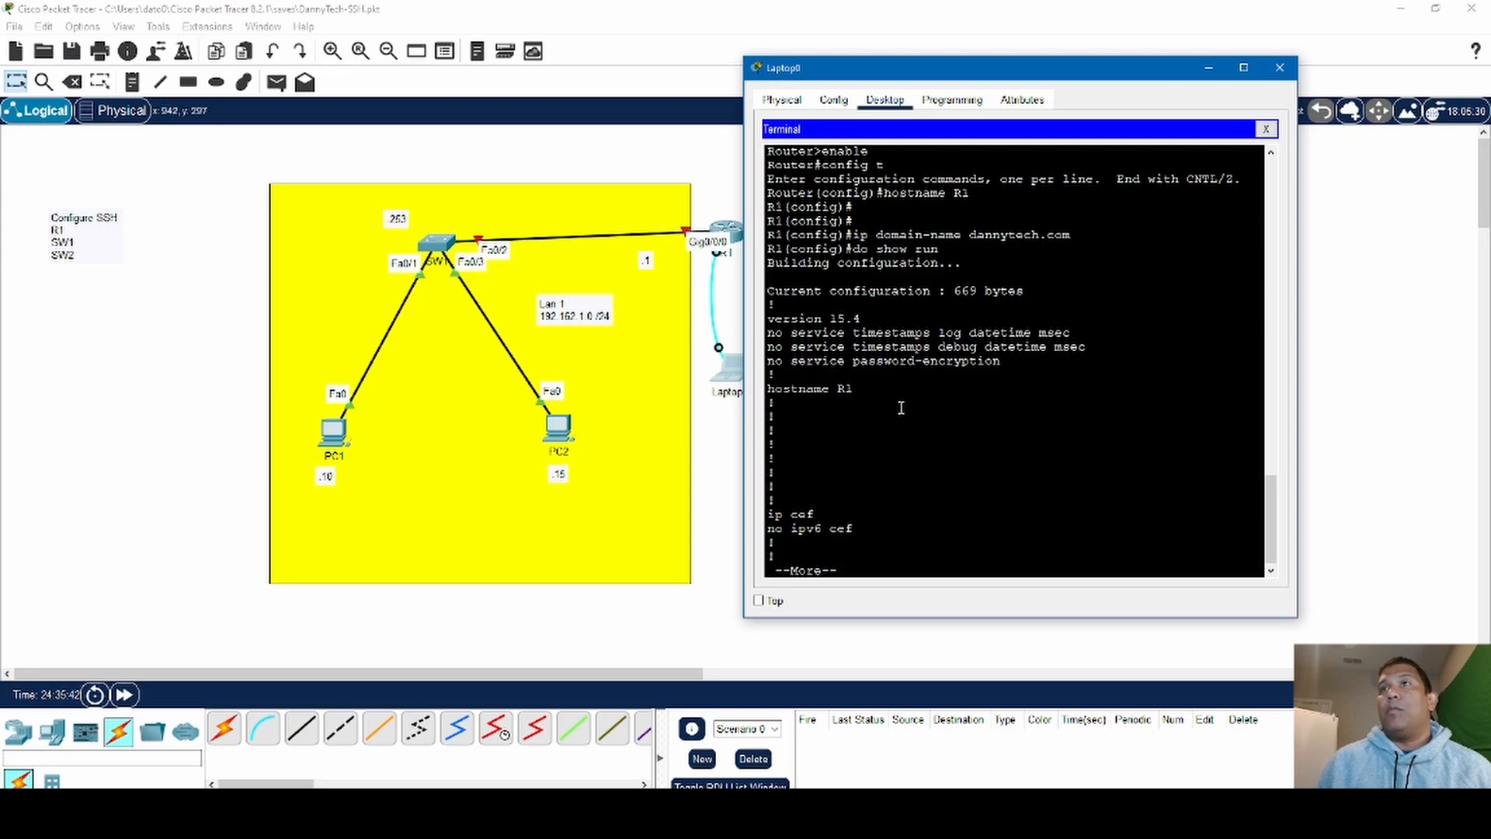
scroll(883, 426, down, 1)
key(space)
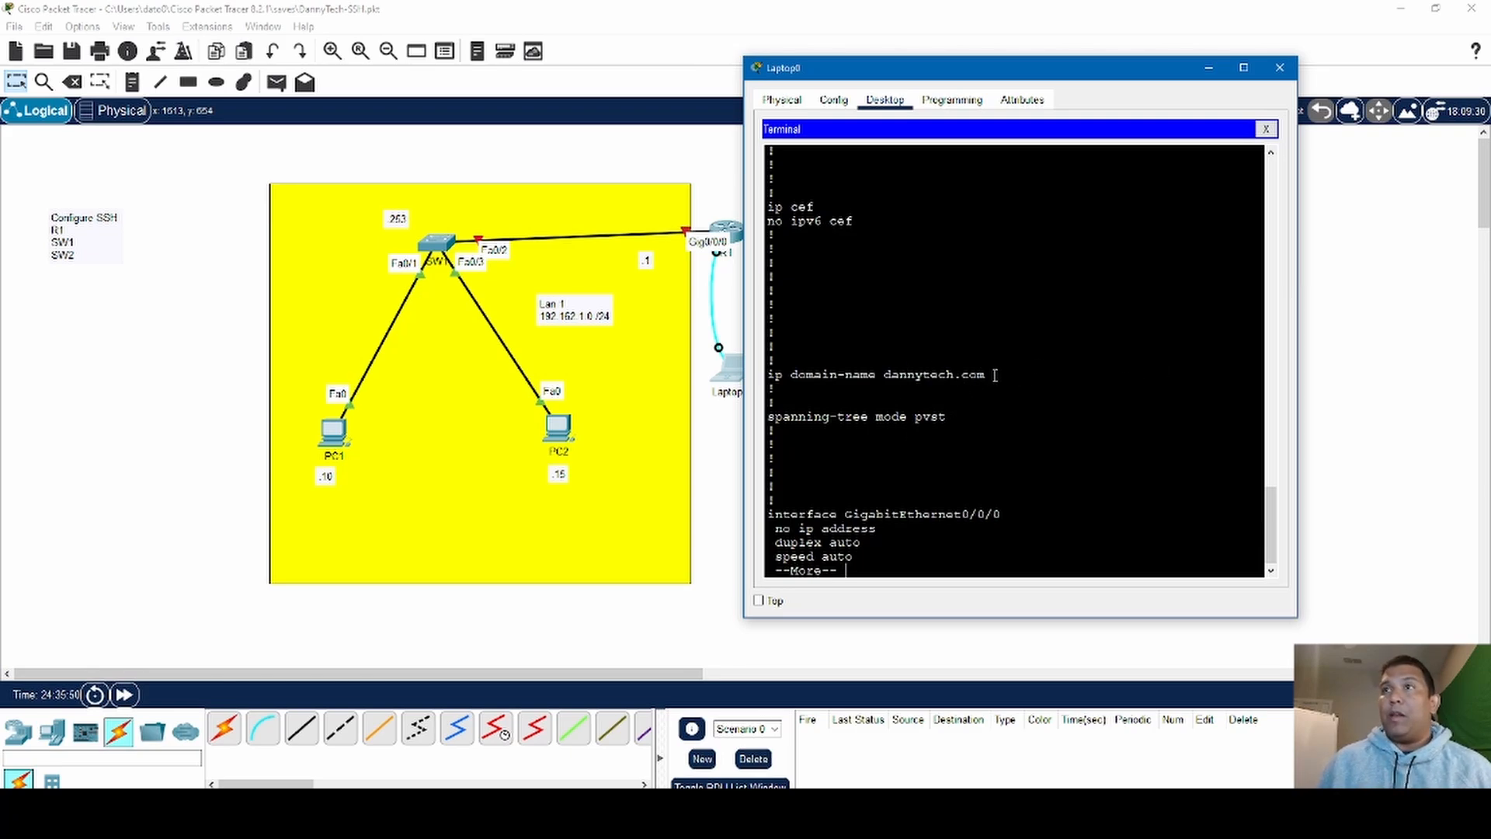
key(space)
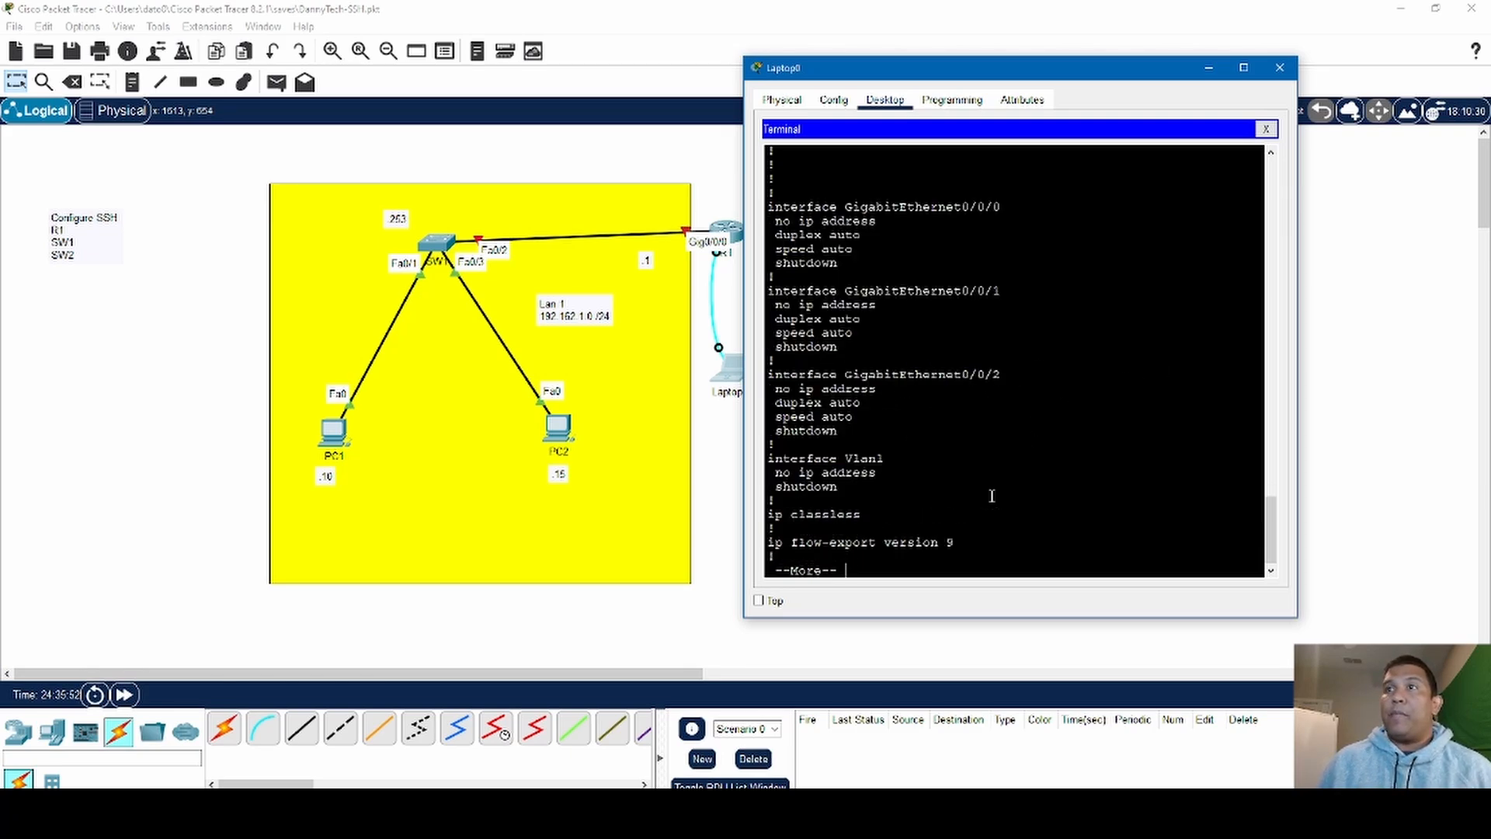
key(space)
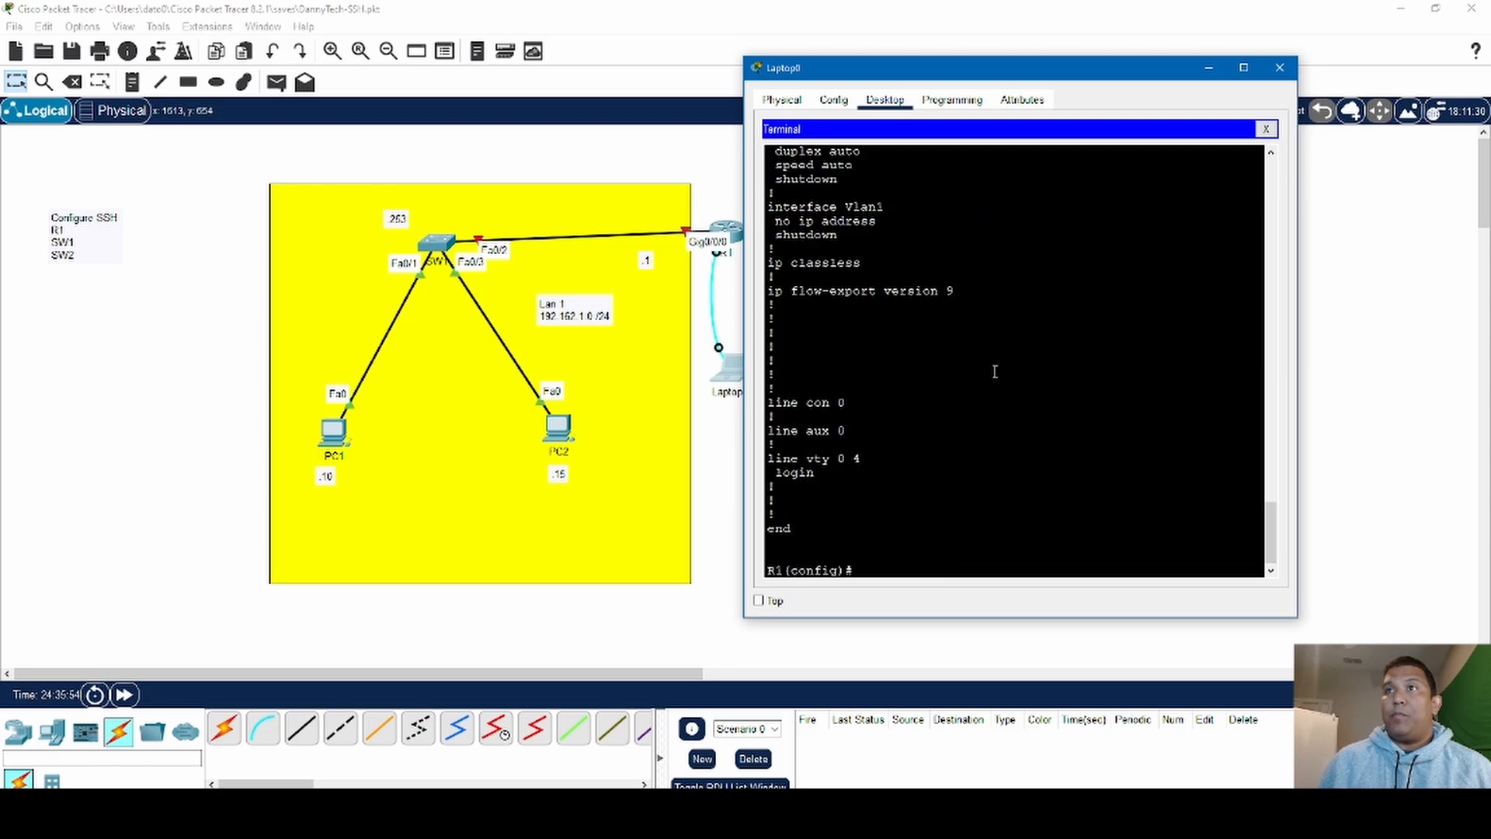
scroll(1034, 424, up, 2)
scroll(1034, 424, up, 10)
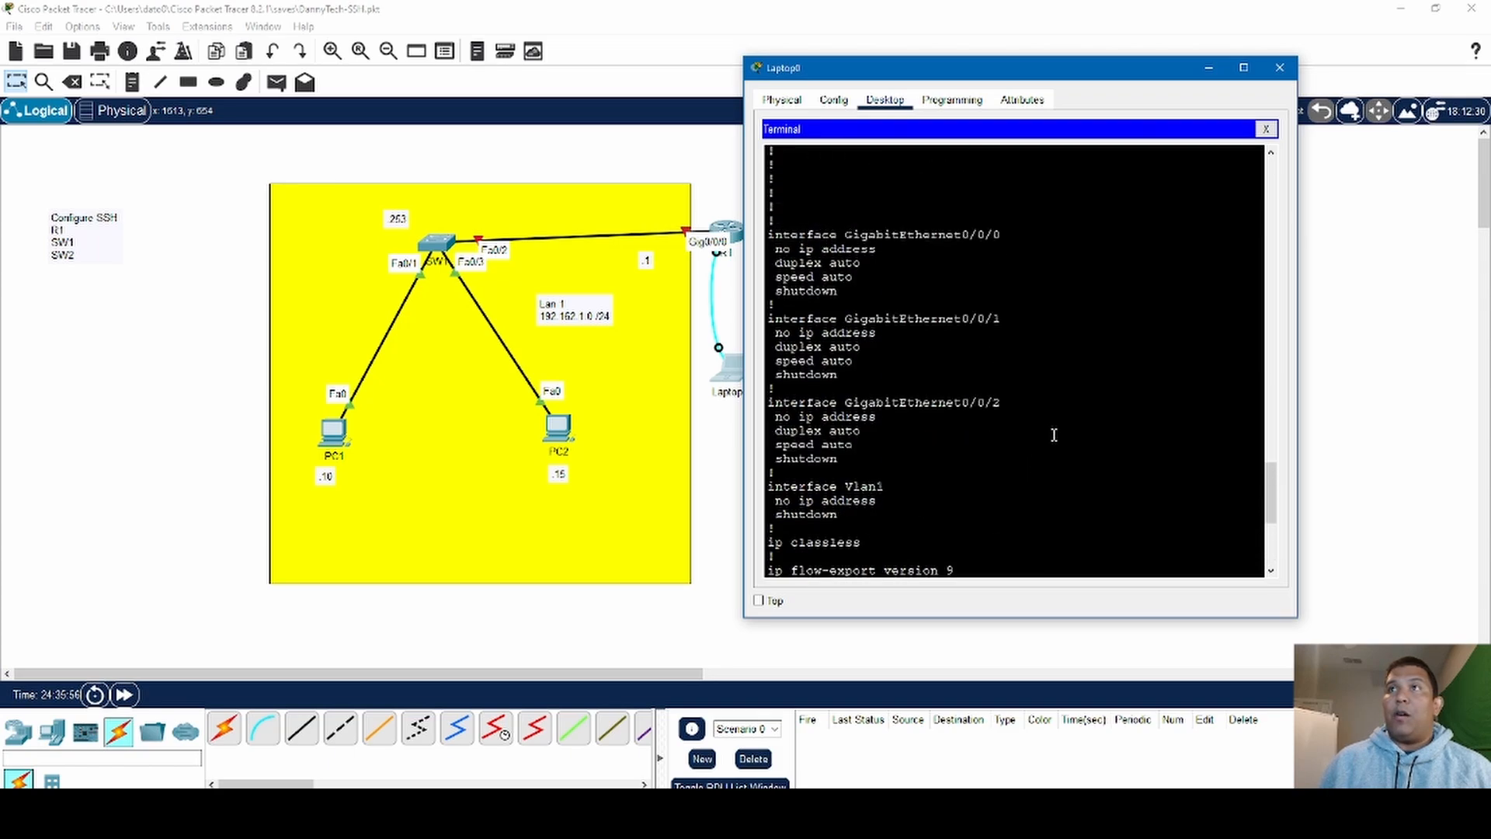
scroll(1061, 425, down, 12)
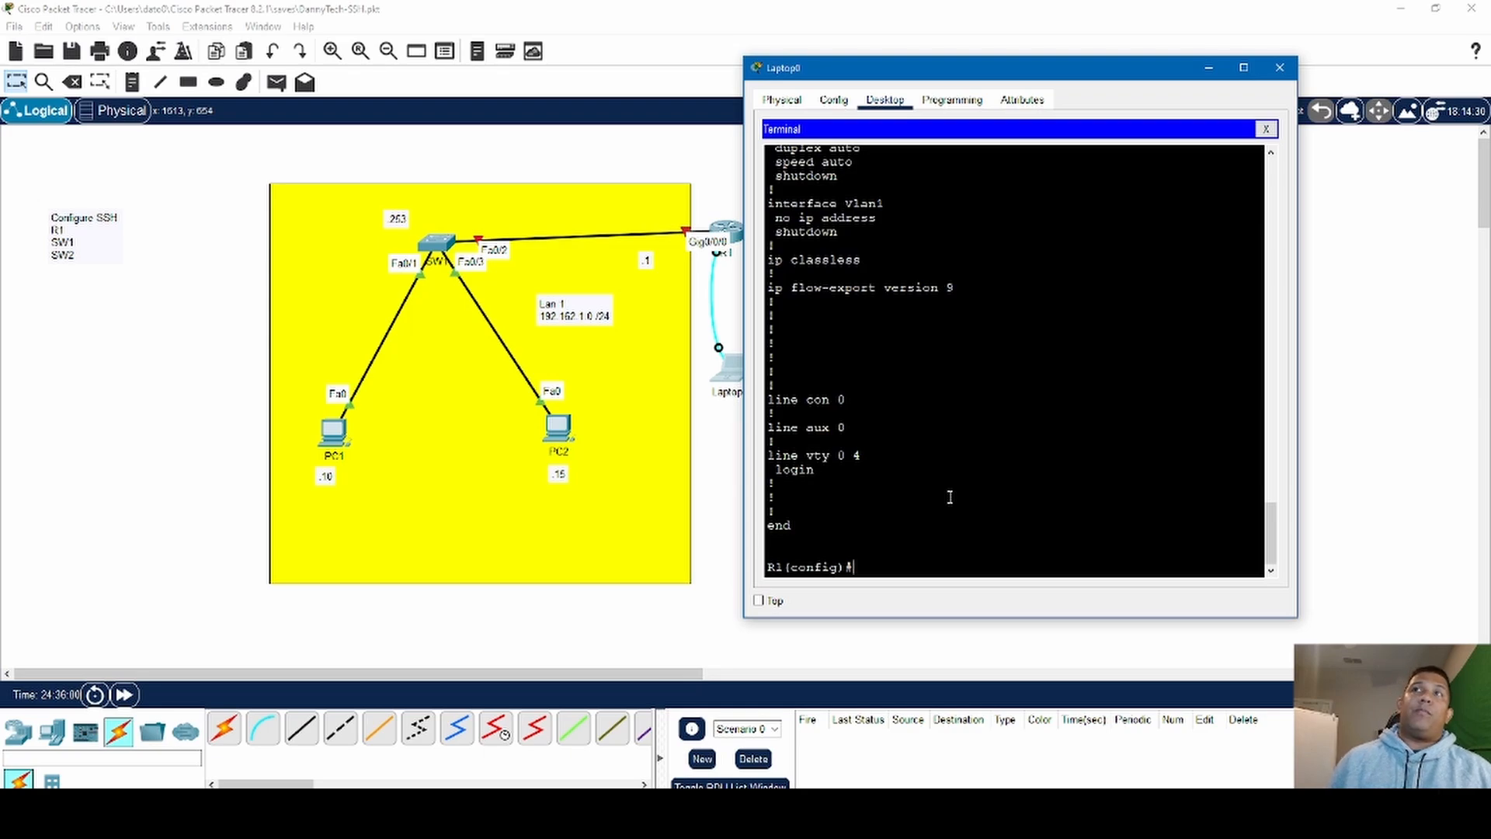
- Move the laptop's window clear of the router and its links, and enter R1's interface configuration mode with interface g0/0/0
drag(1060, 72, 1207, 62)
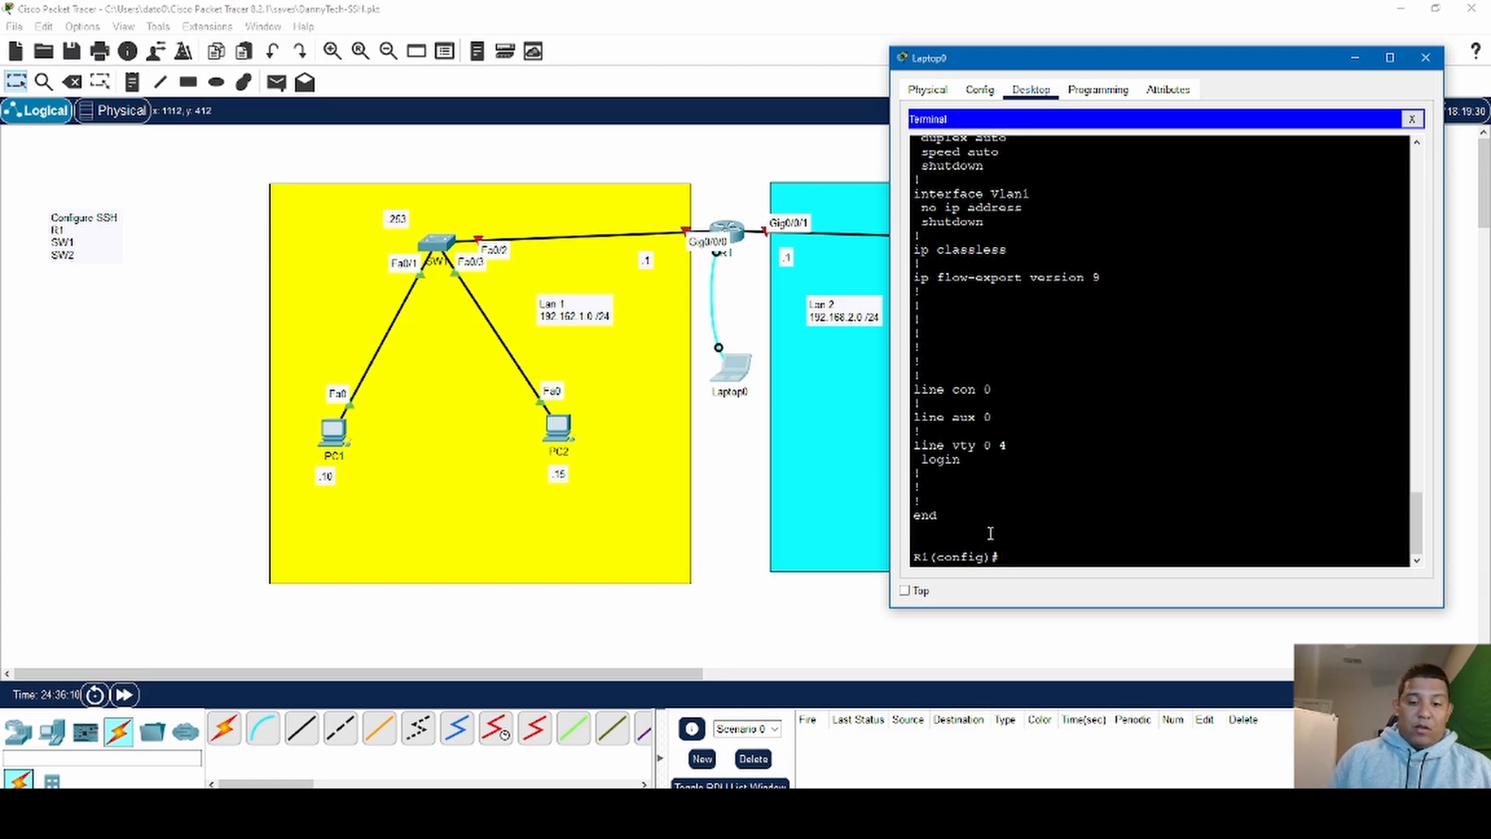
key(Return)
key(Return)
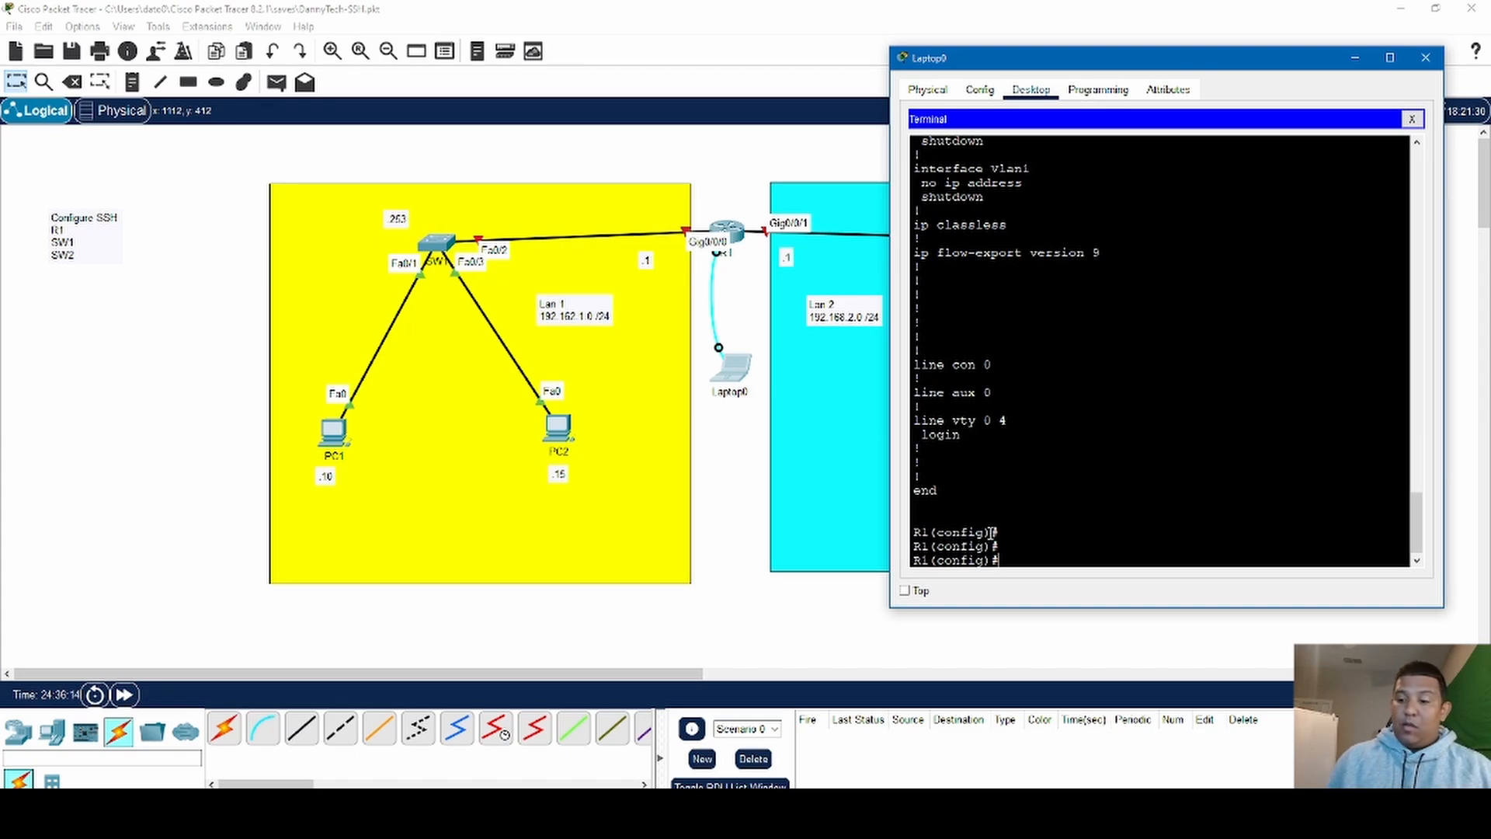
text(g0)
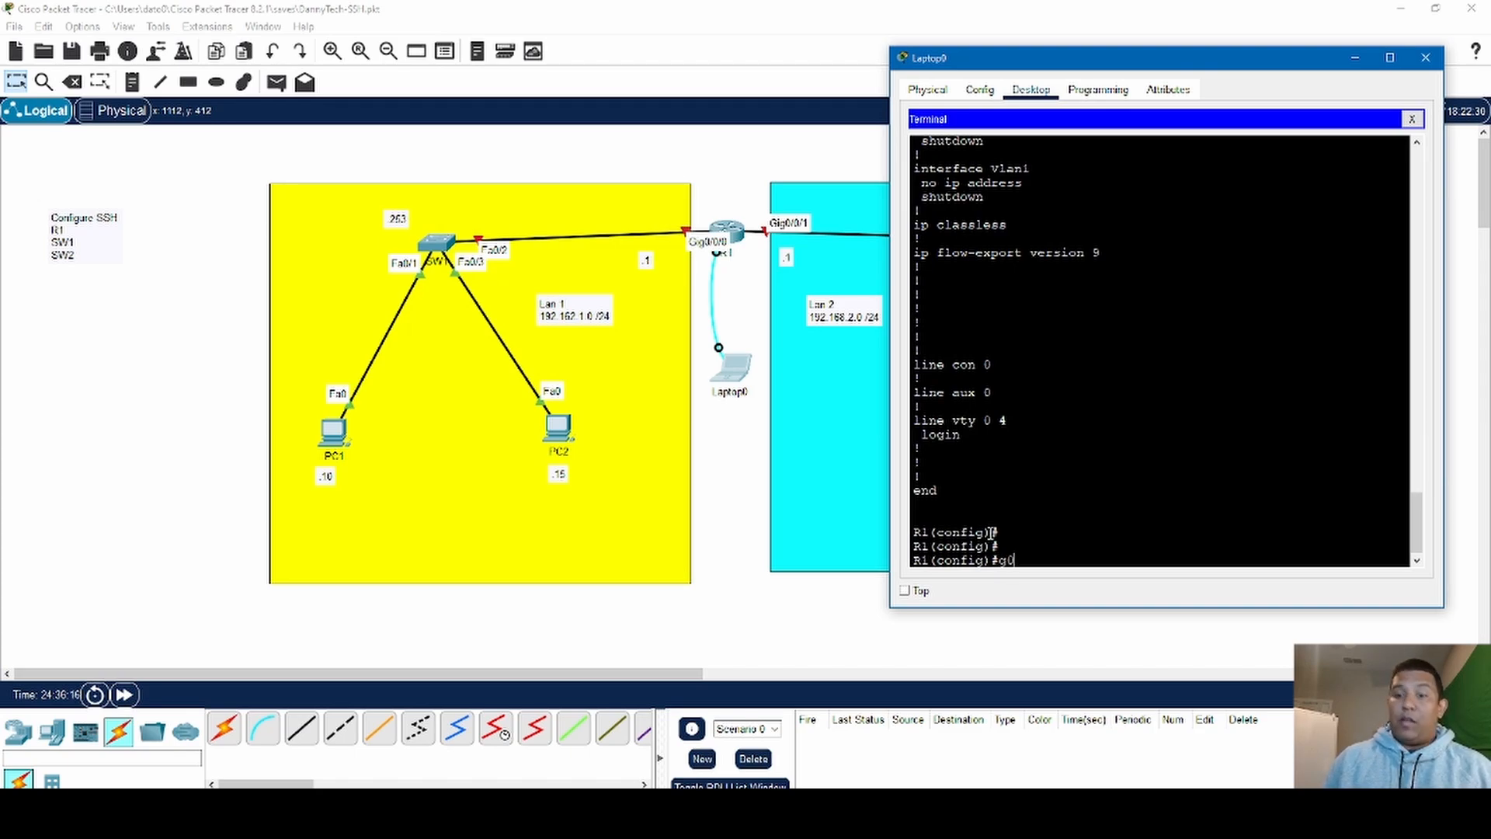
key(BackSpace)
key(BackSpace)
text(i)
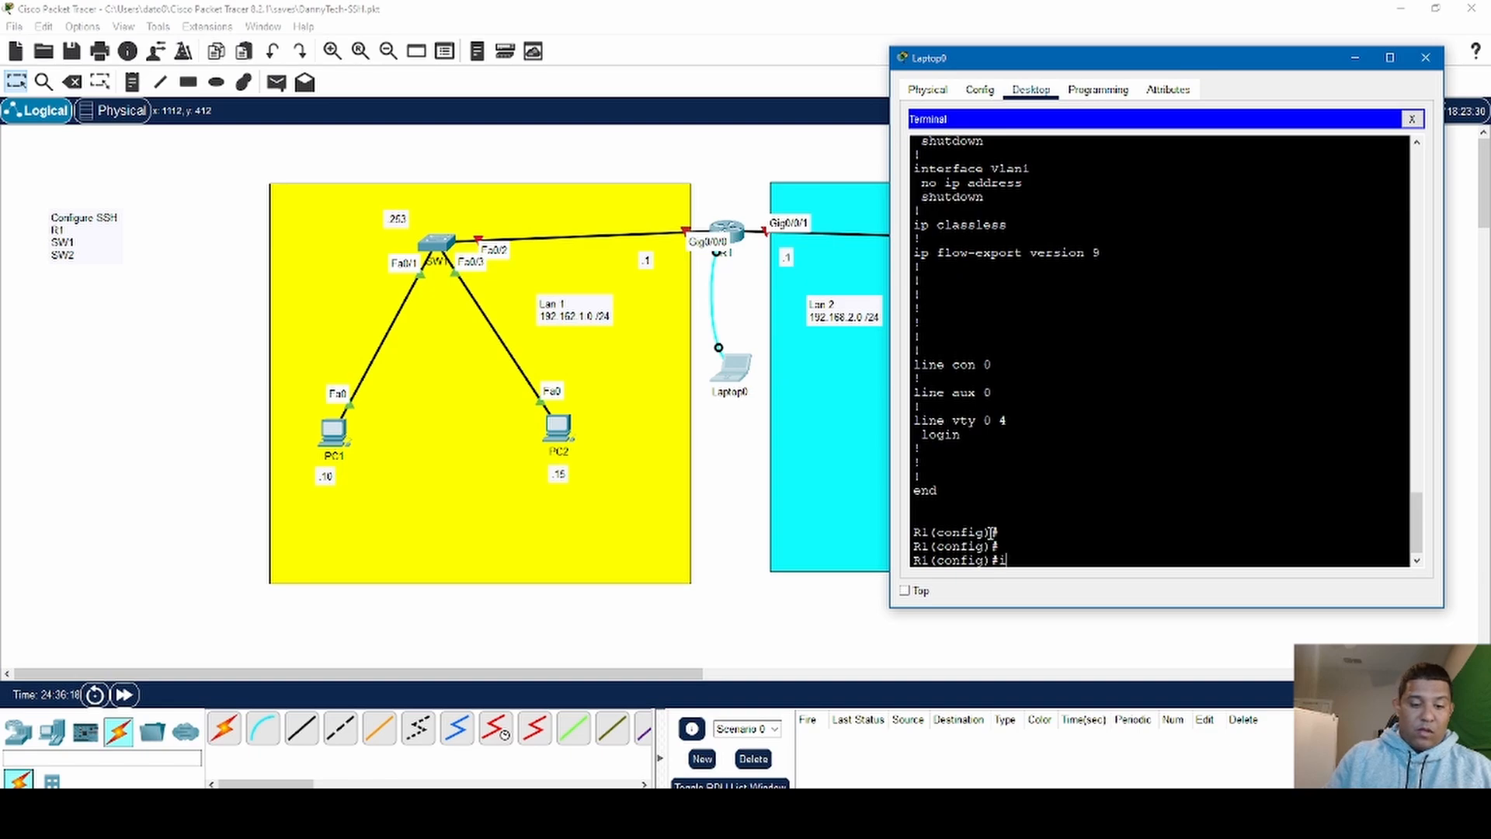
text(nt g0)
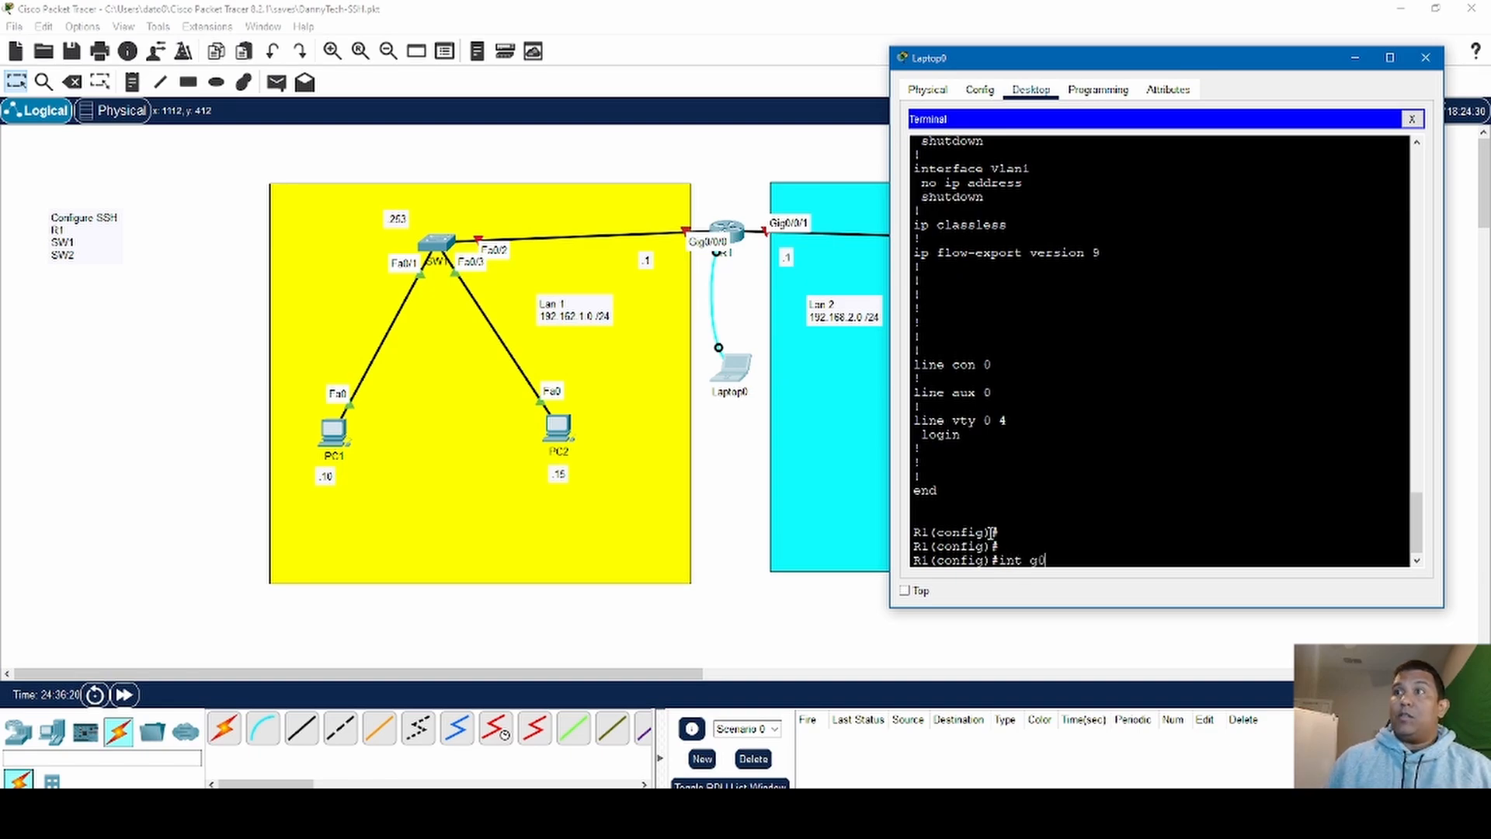
text(/0/0)
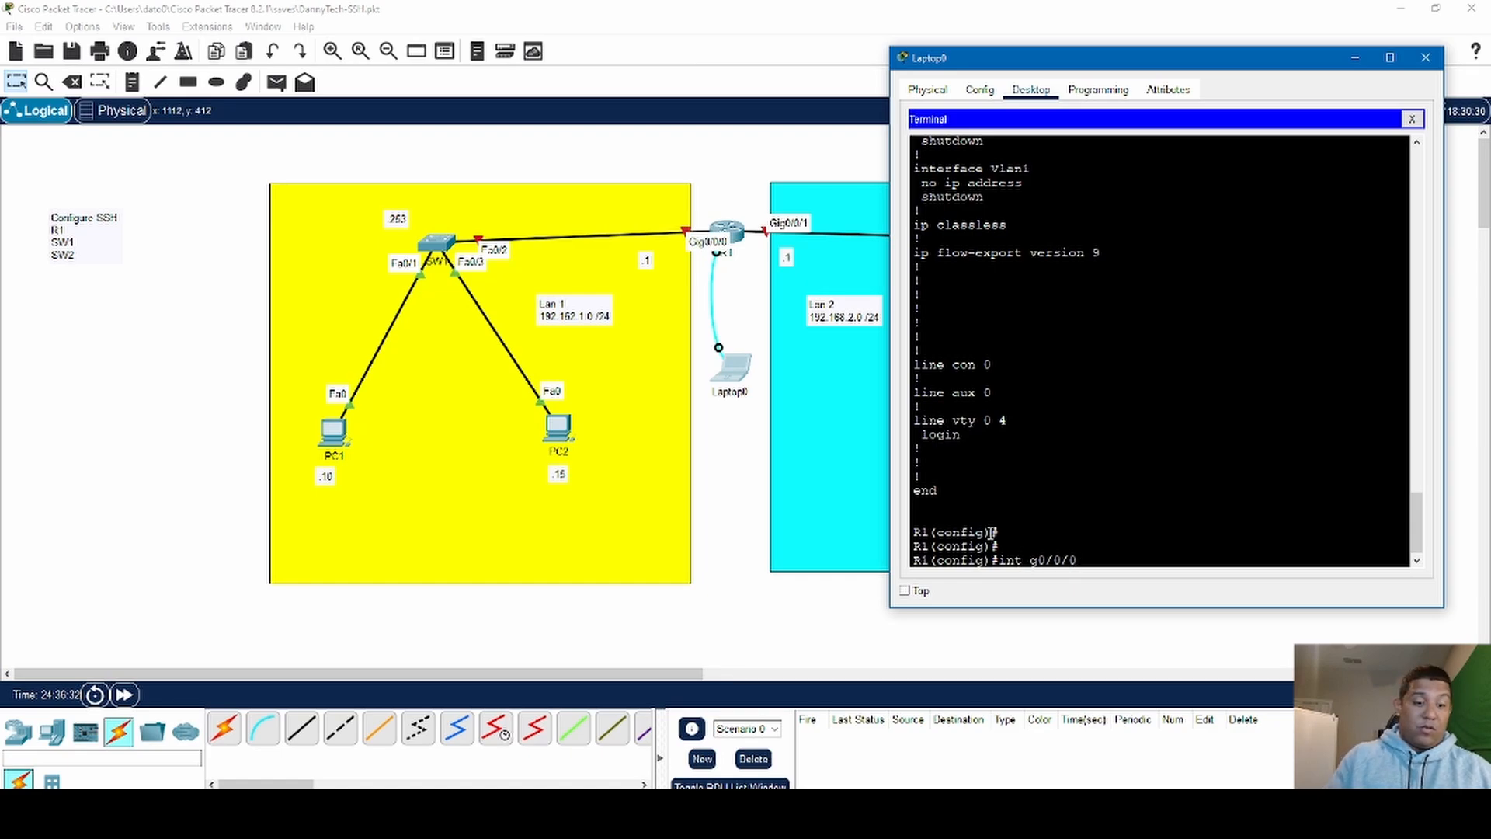
text(erface)
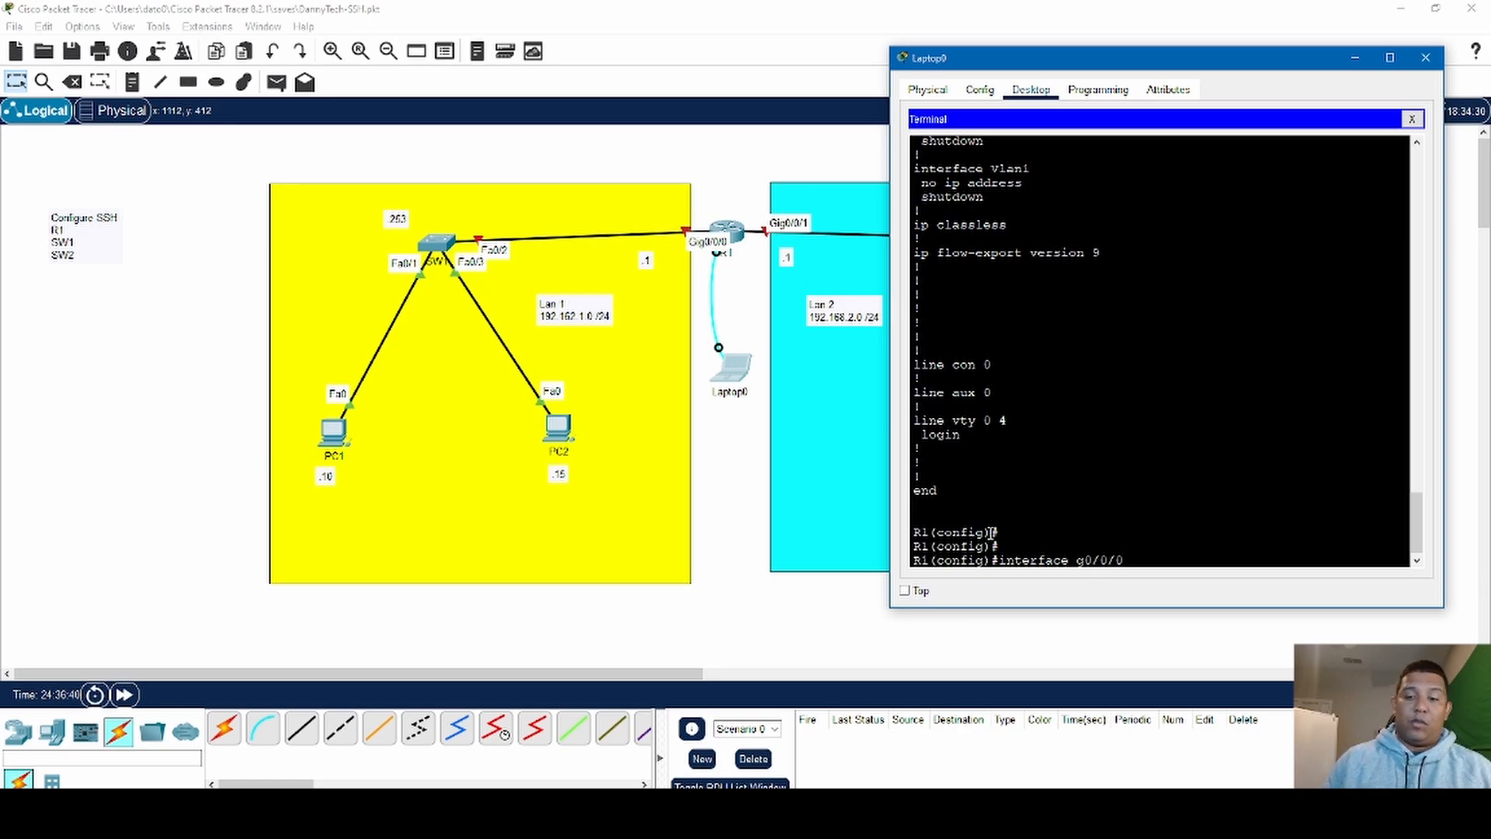
key(Return)
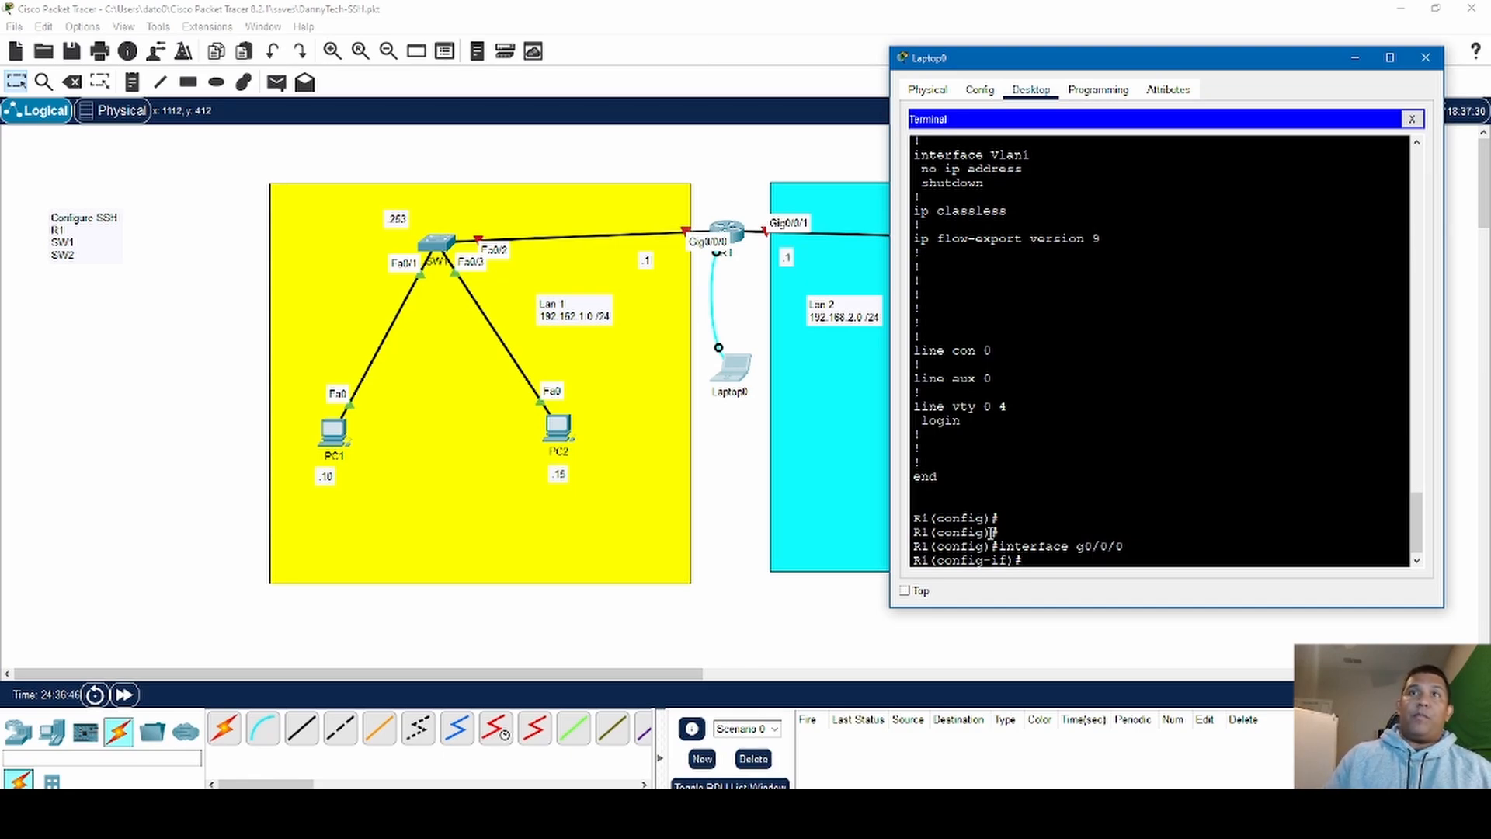
- Assign the IP address 192.168.1.1 with mask 255.255.255.0 to R1's interface g0/0/0
text(ip)
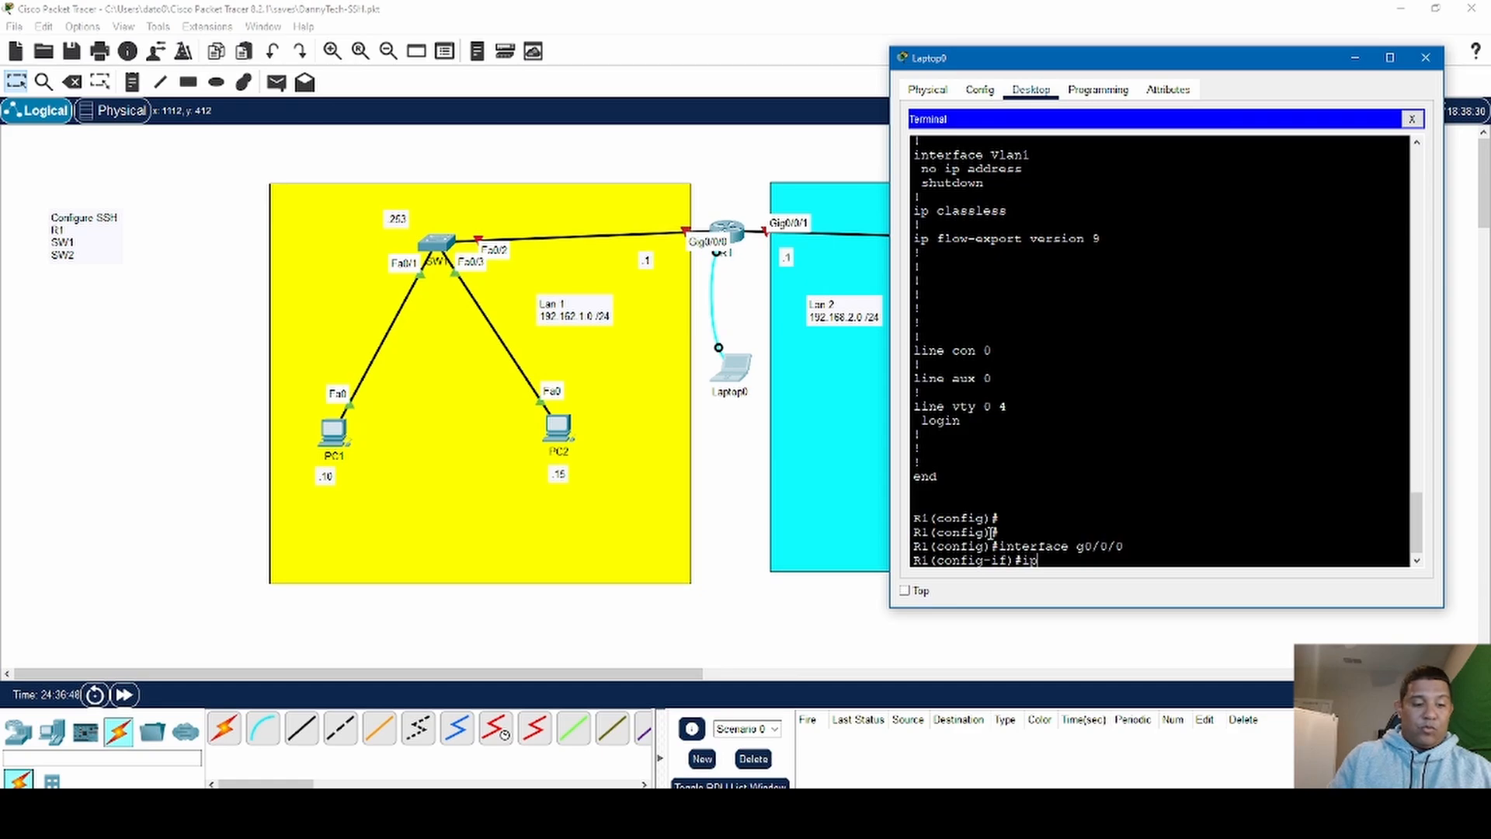
text( address)
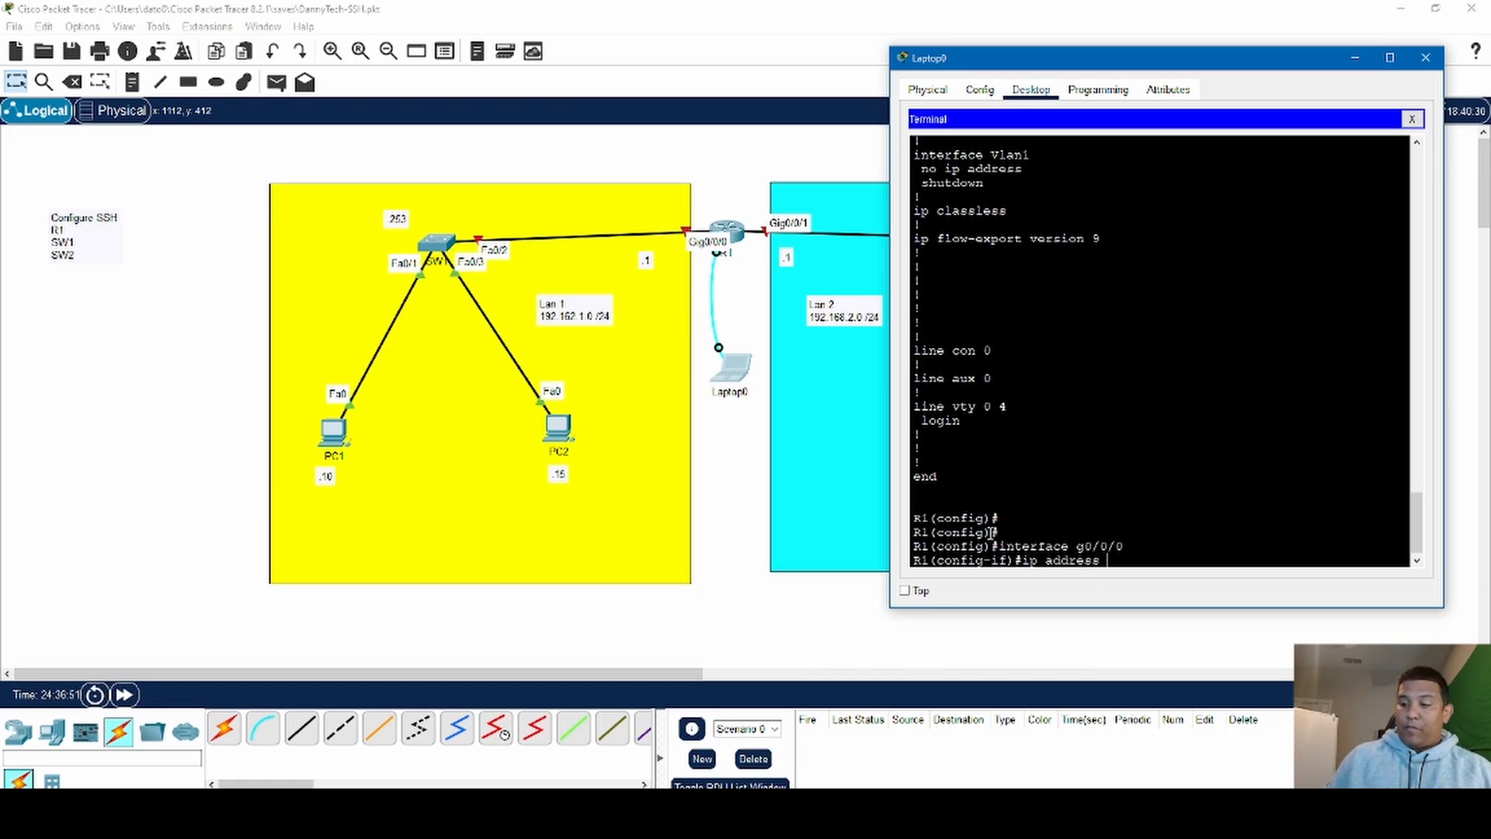
text( 192)
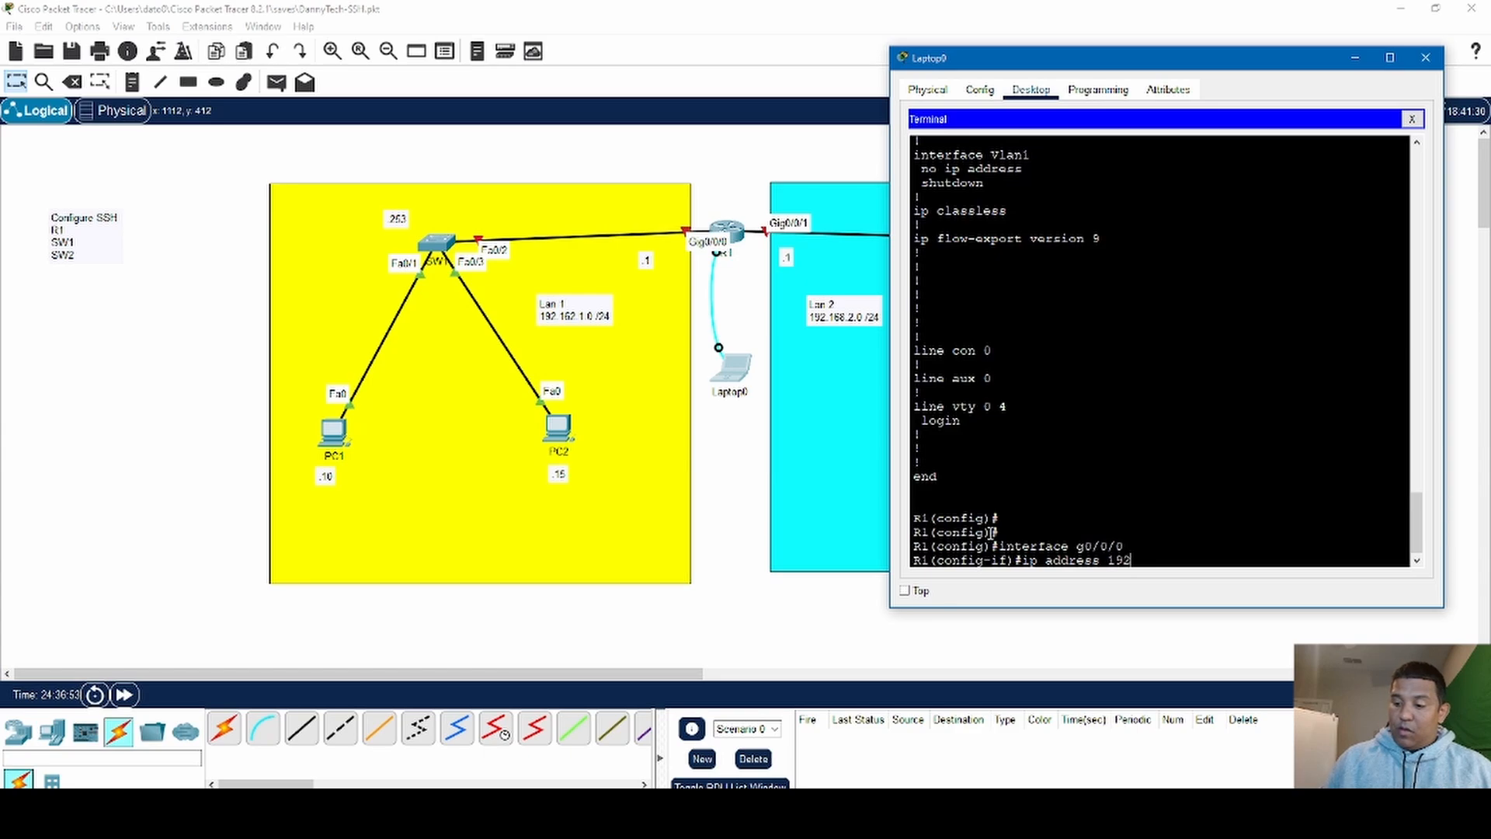
text(.168.1.1 )
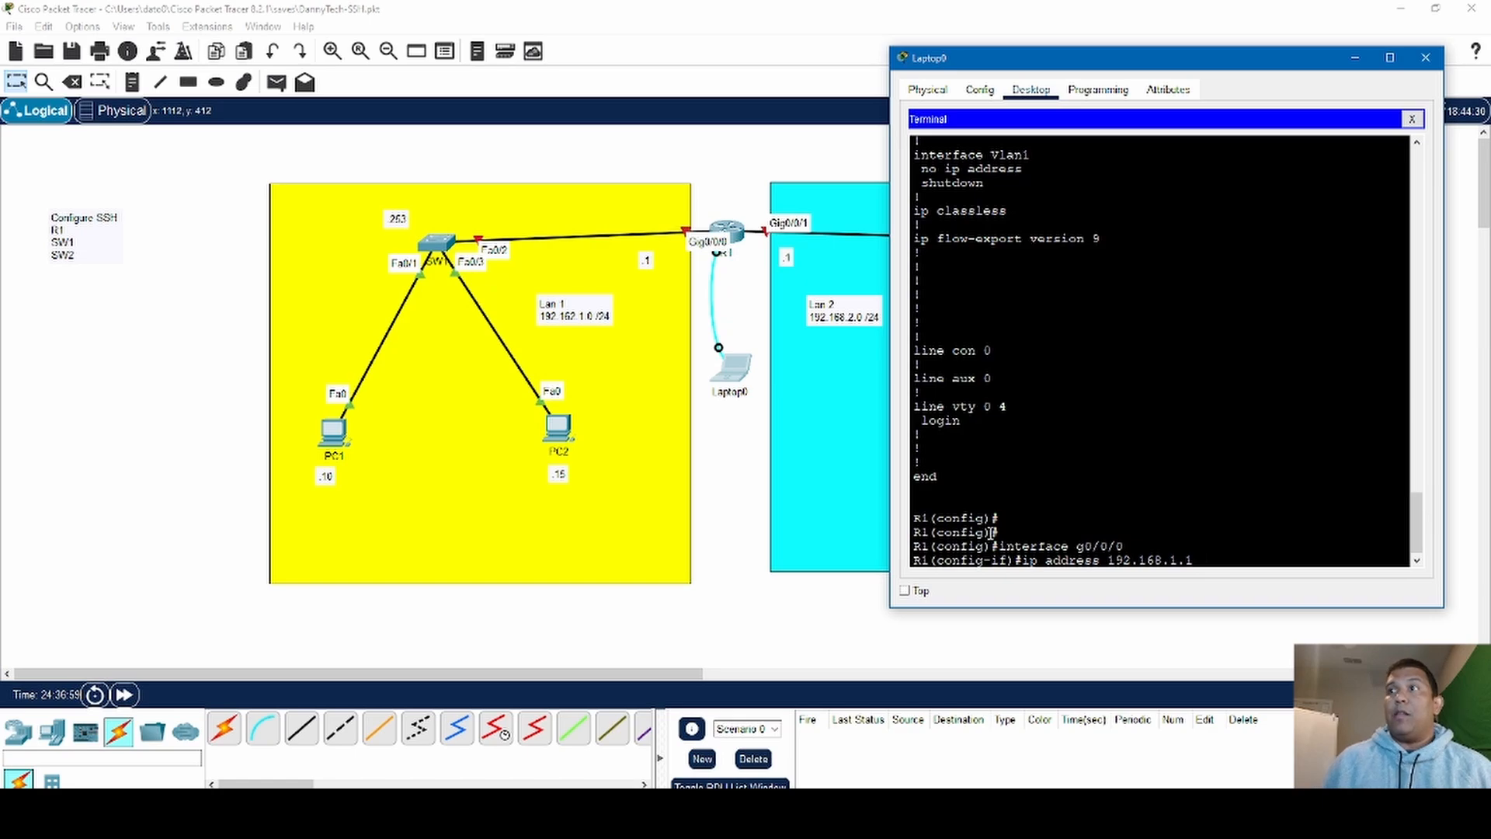
text(25)
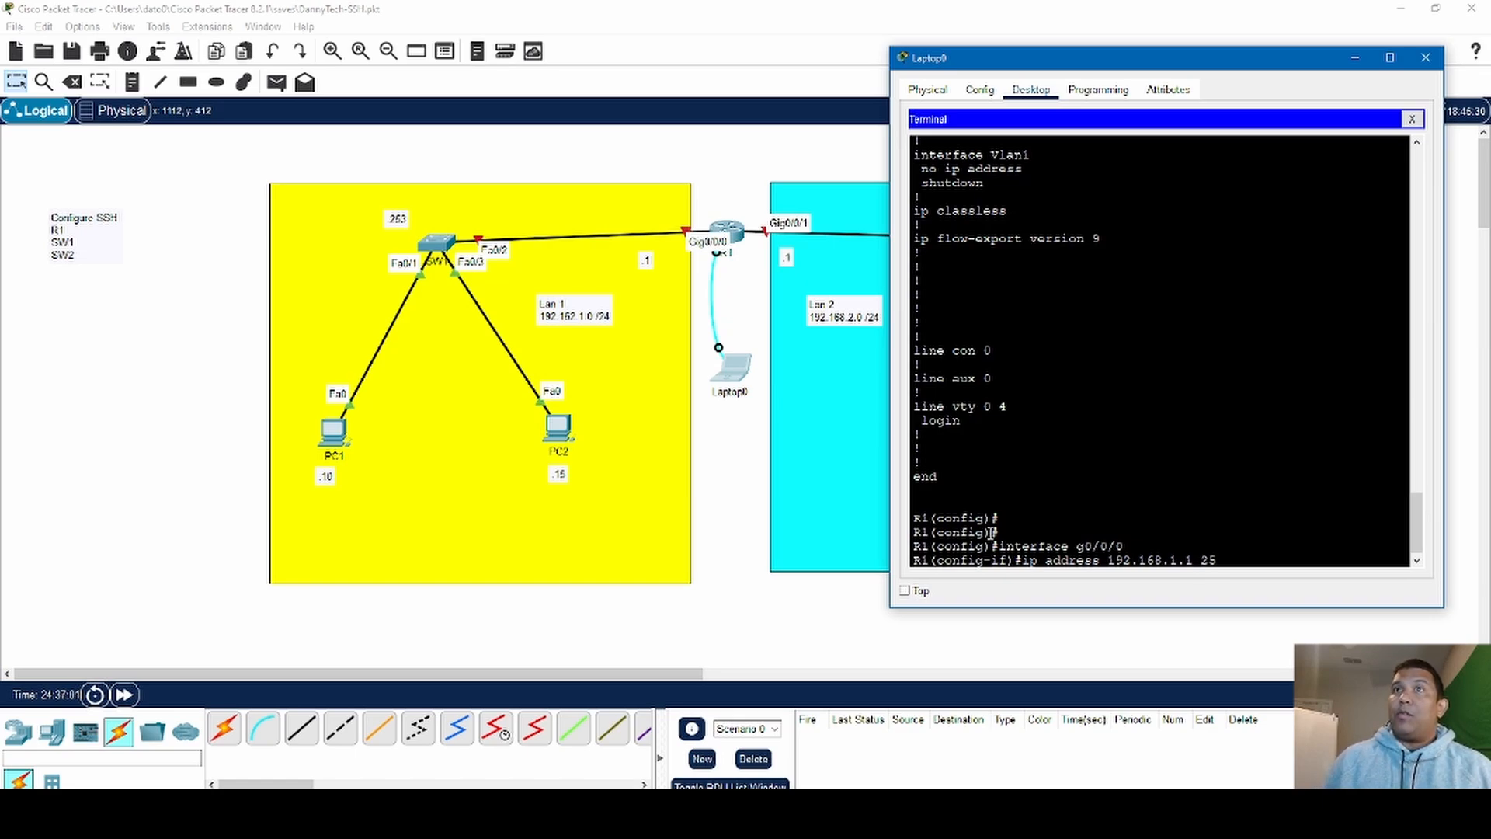
text(5)
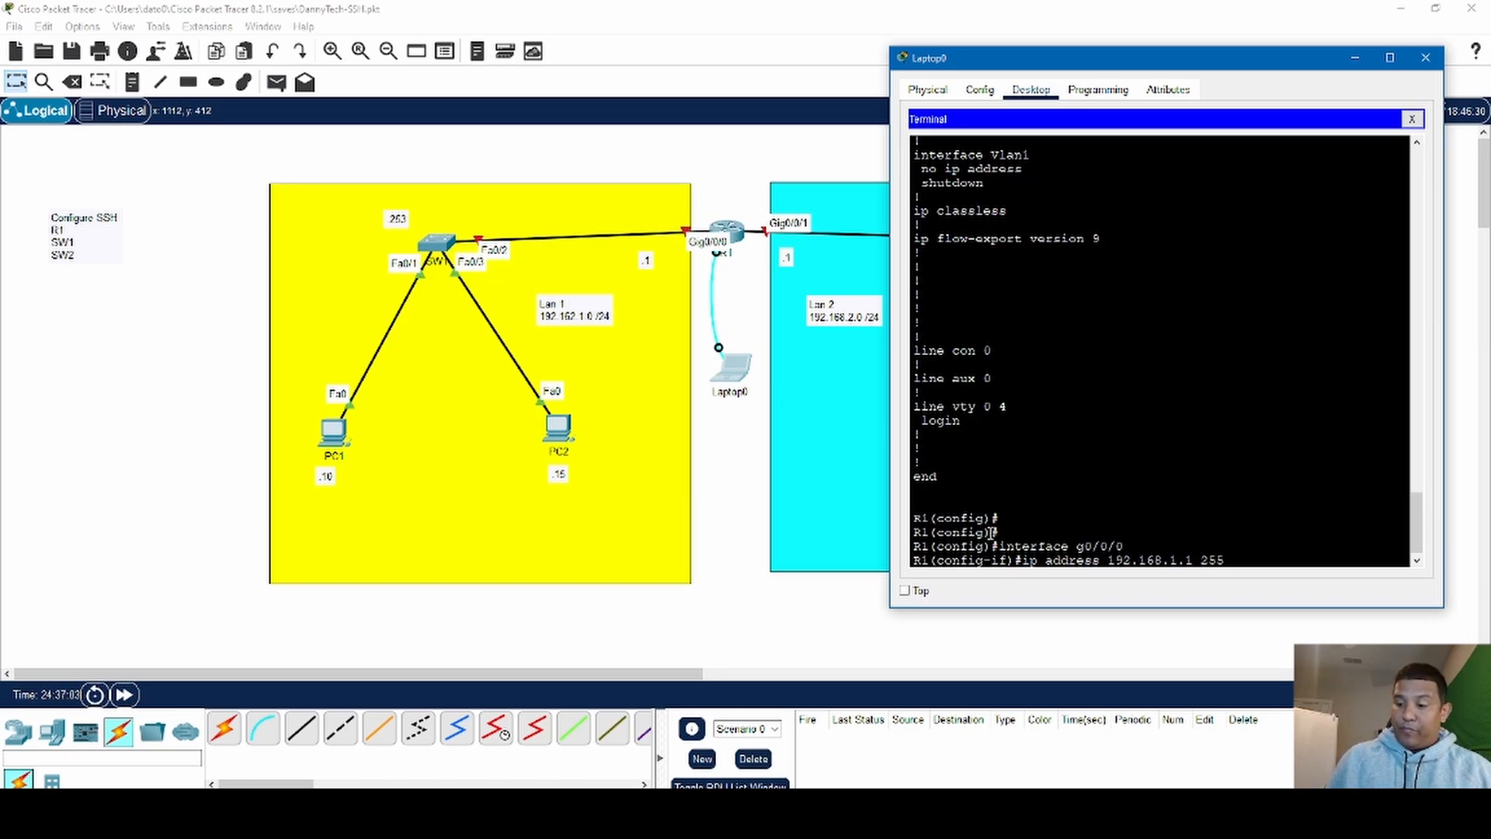
text(.255.255.0)
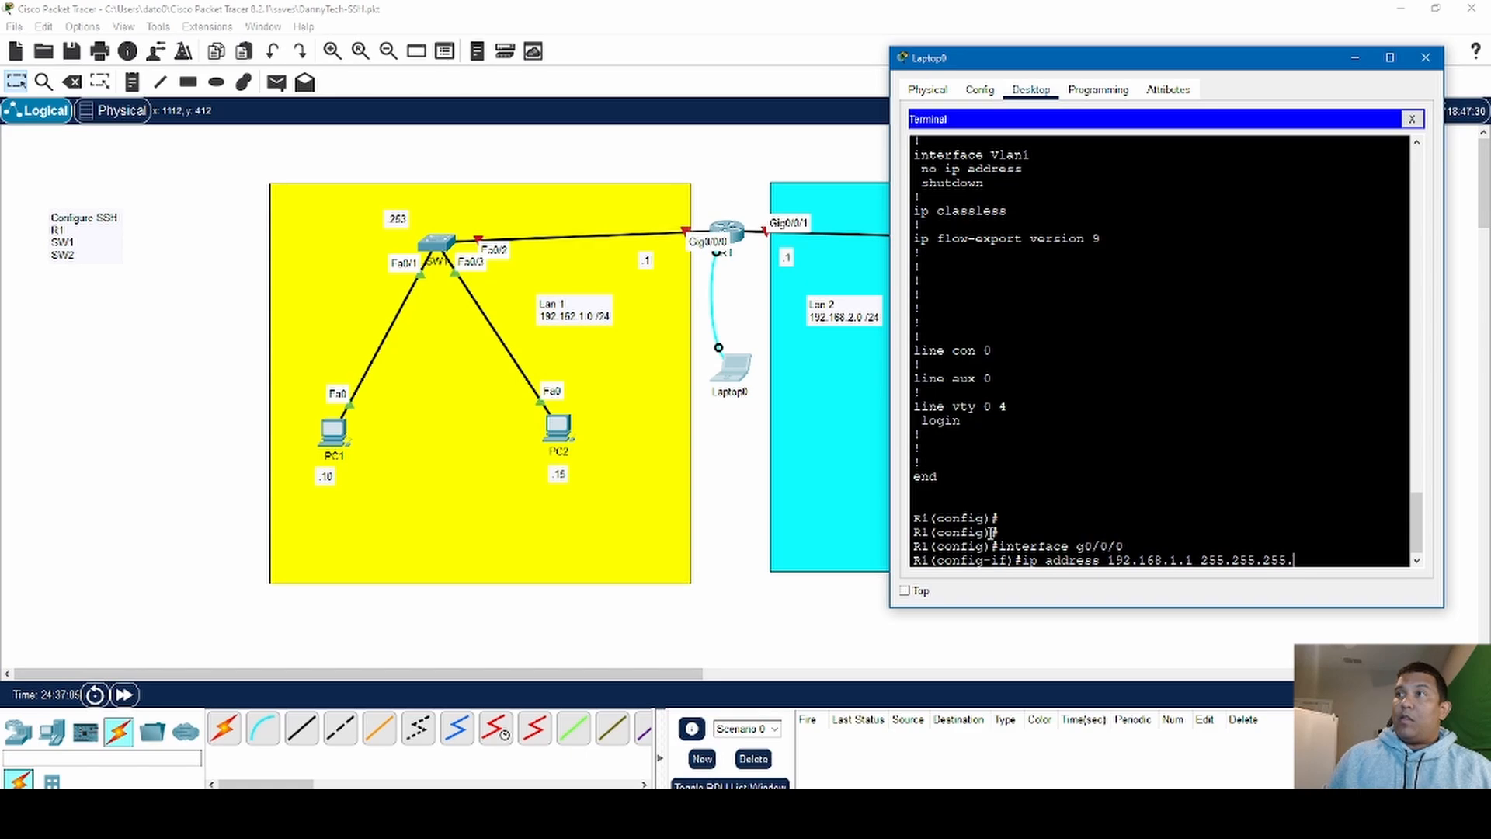
key(Return)
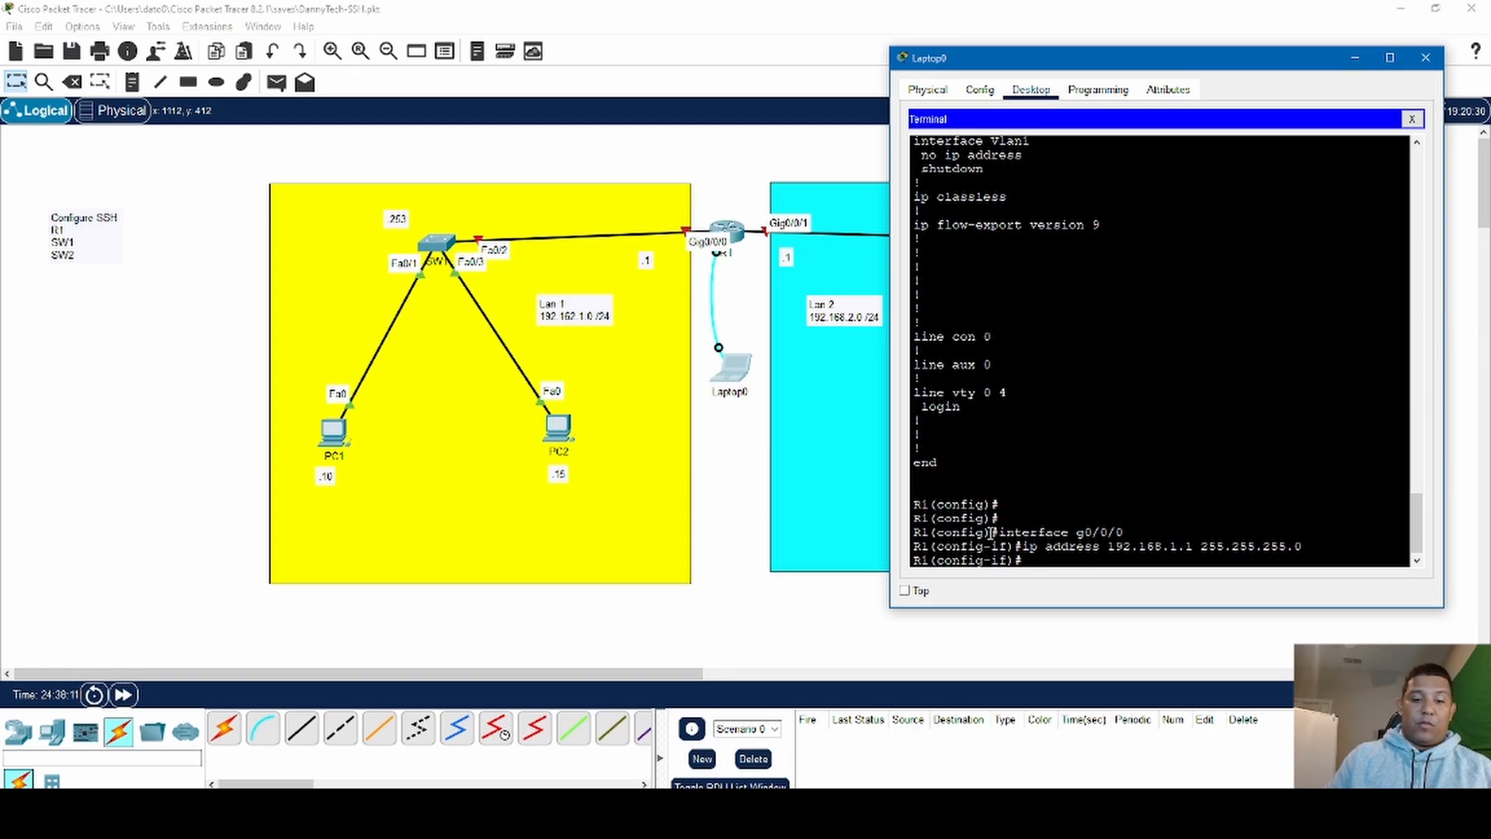
- Enable interface g0/0/0 with no shutdown, and exit to R1's global configuration mode
text(no )
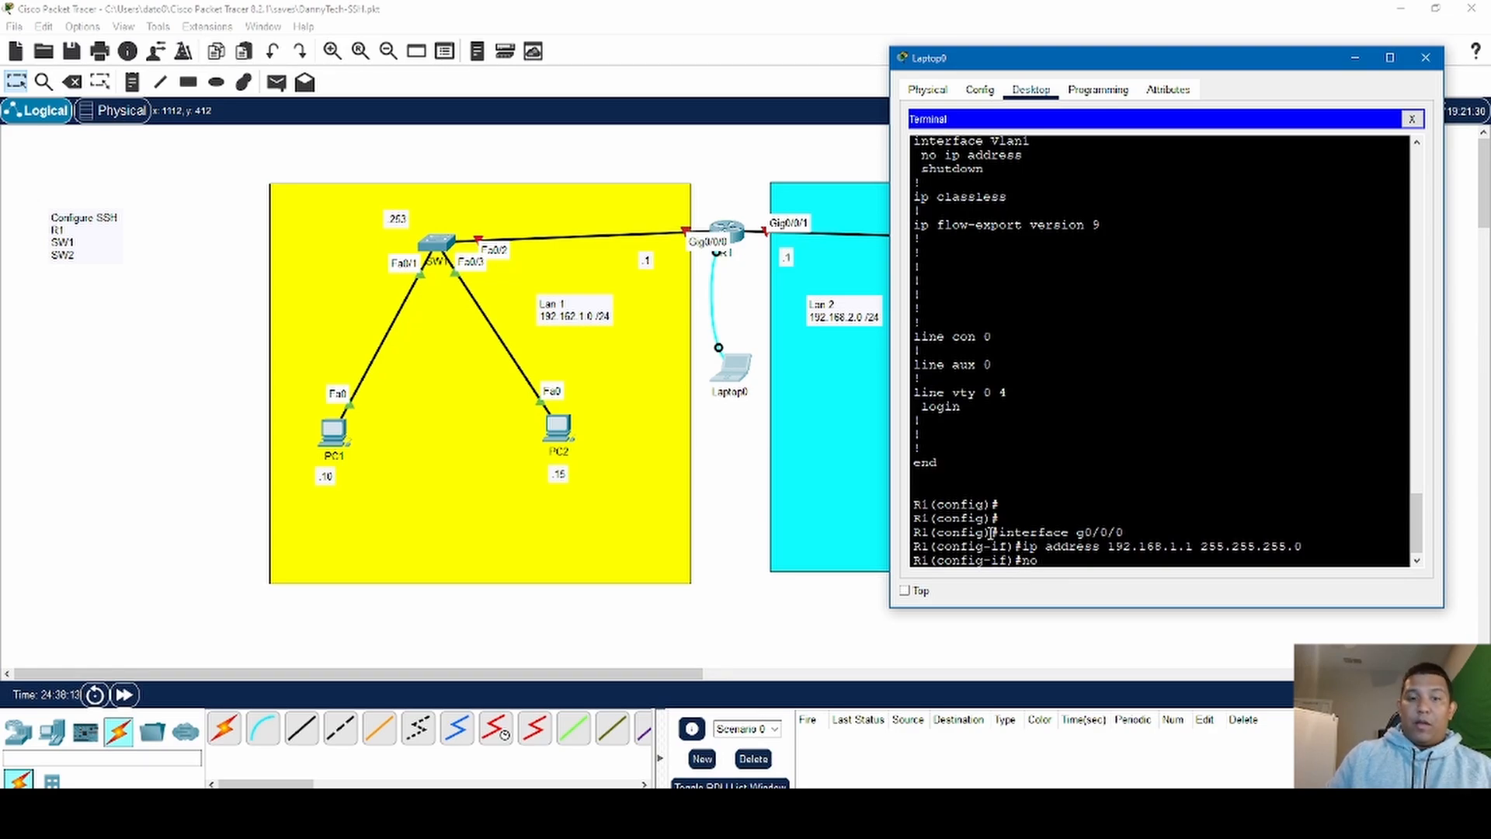
text(shut)
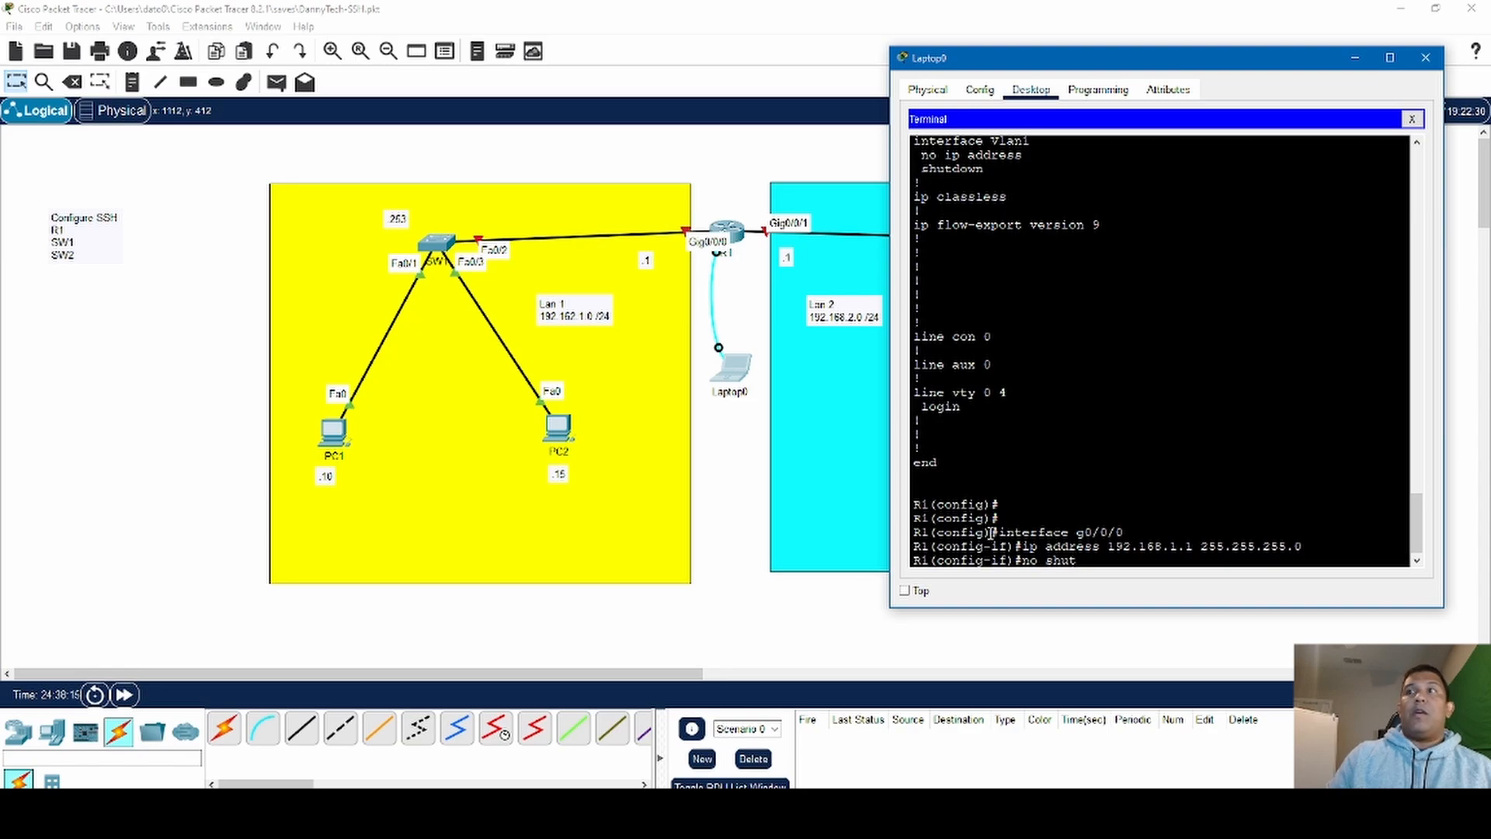
text(down)
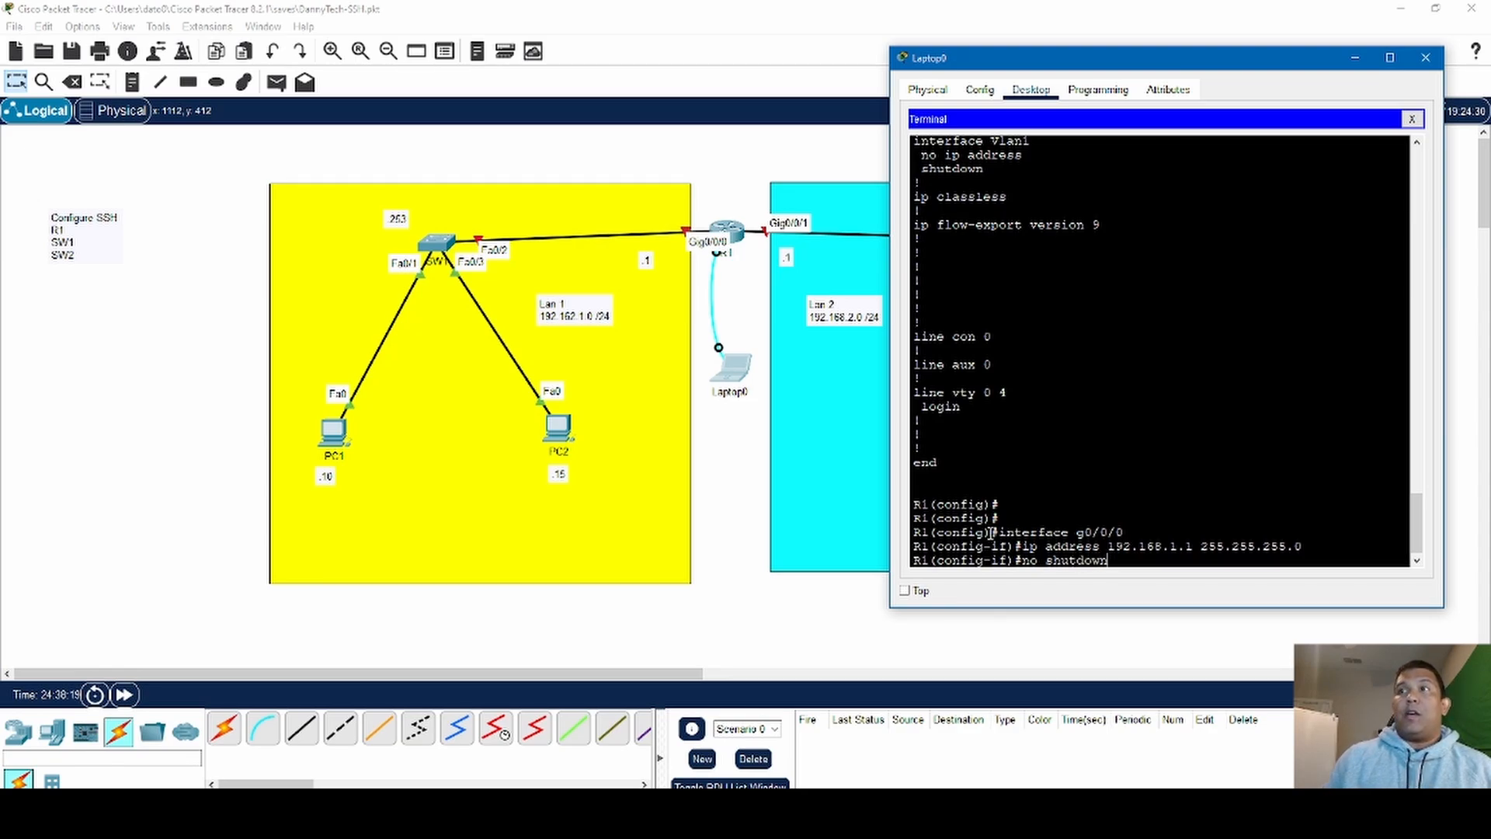
key(Return)
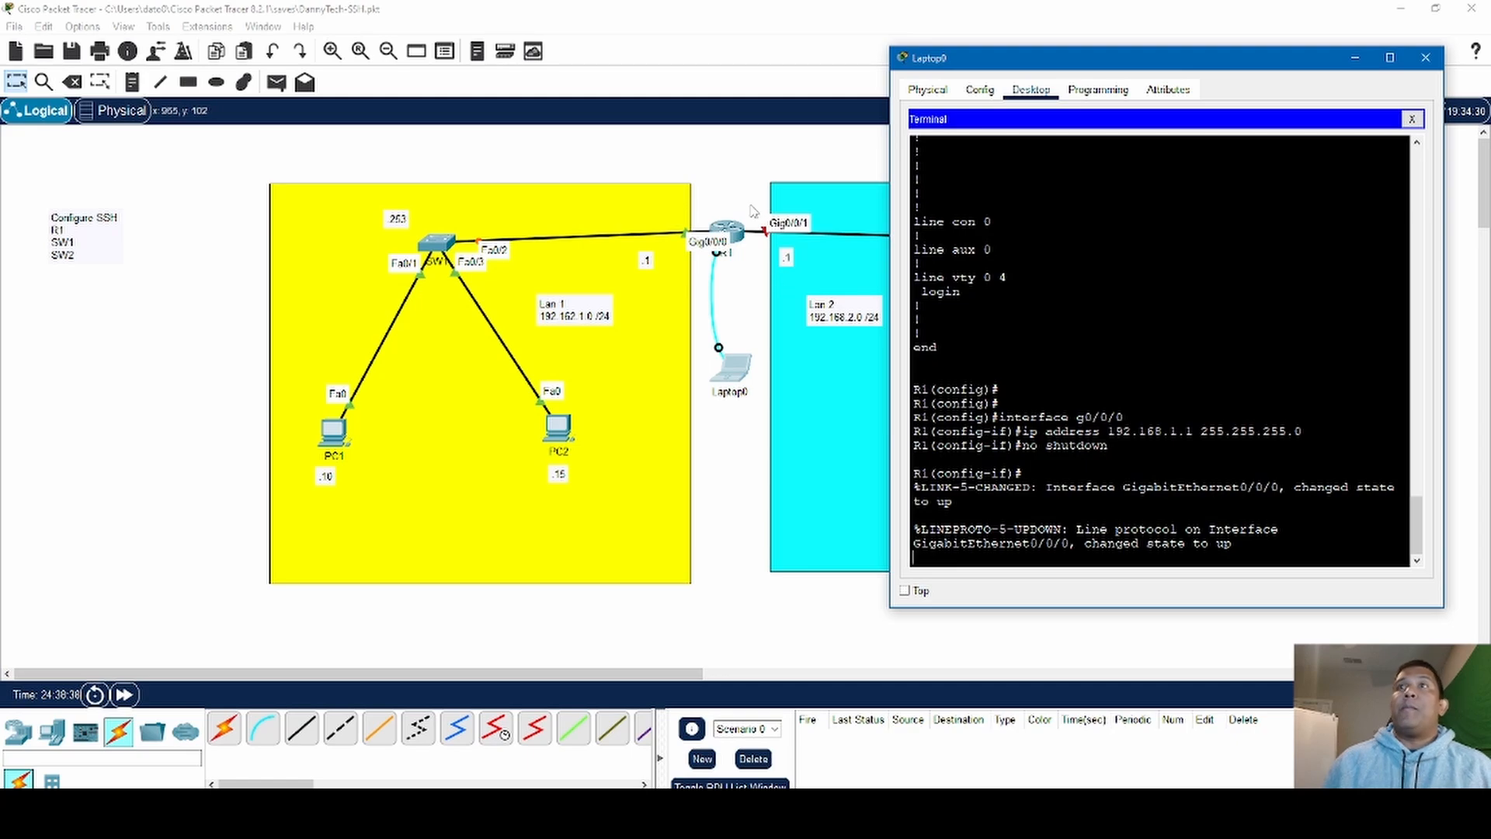
key(Return)
key(Return)
key(Return)
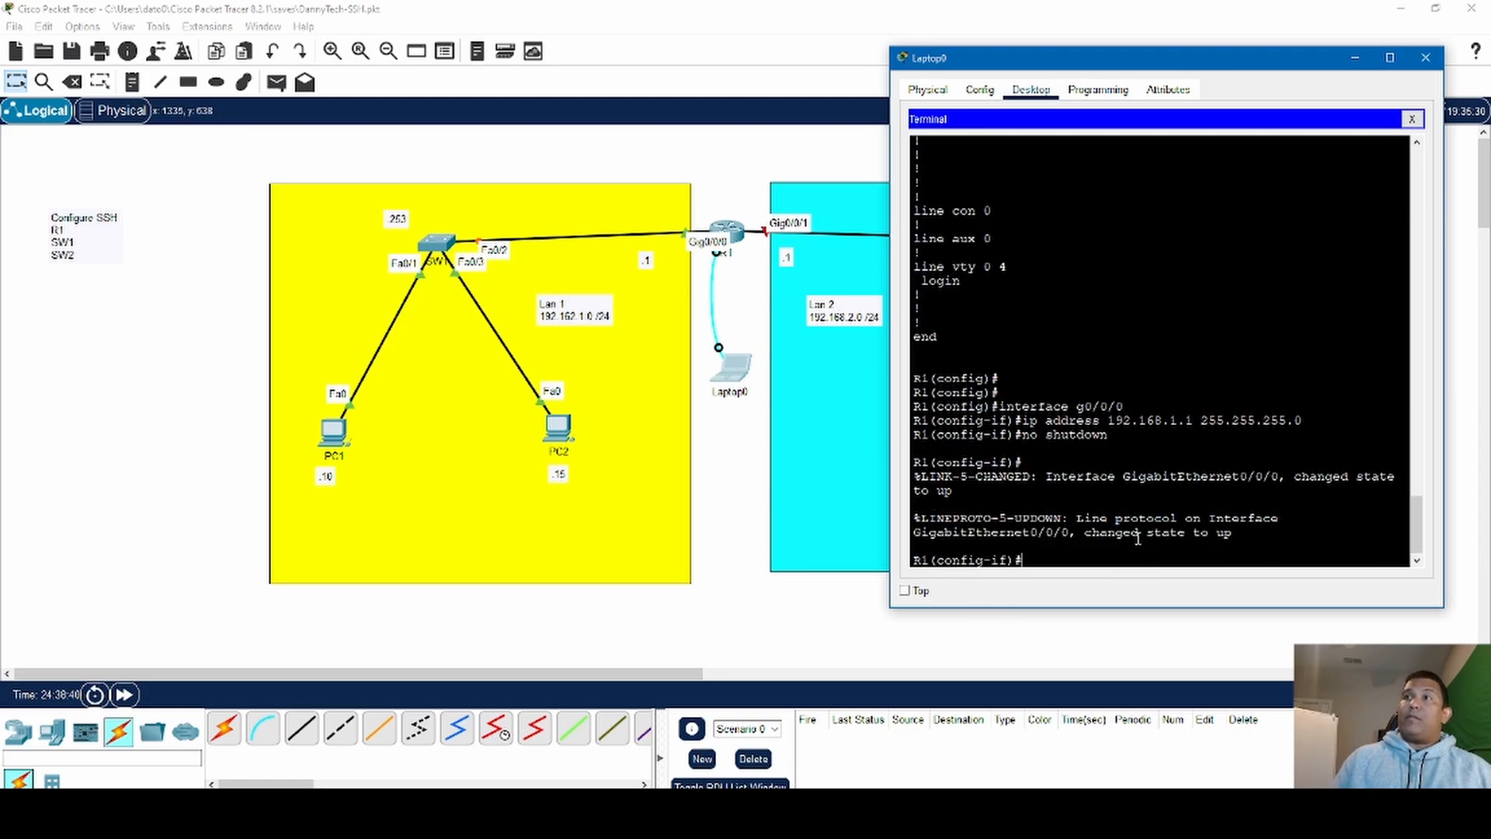
text(exi)
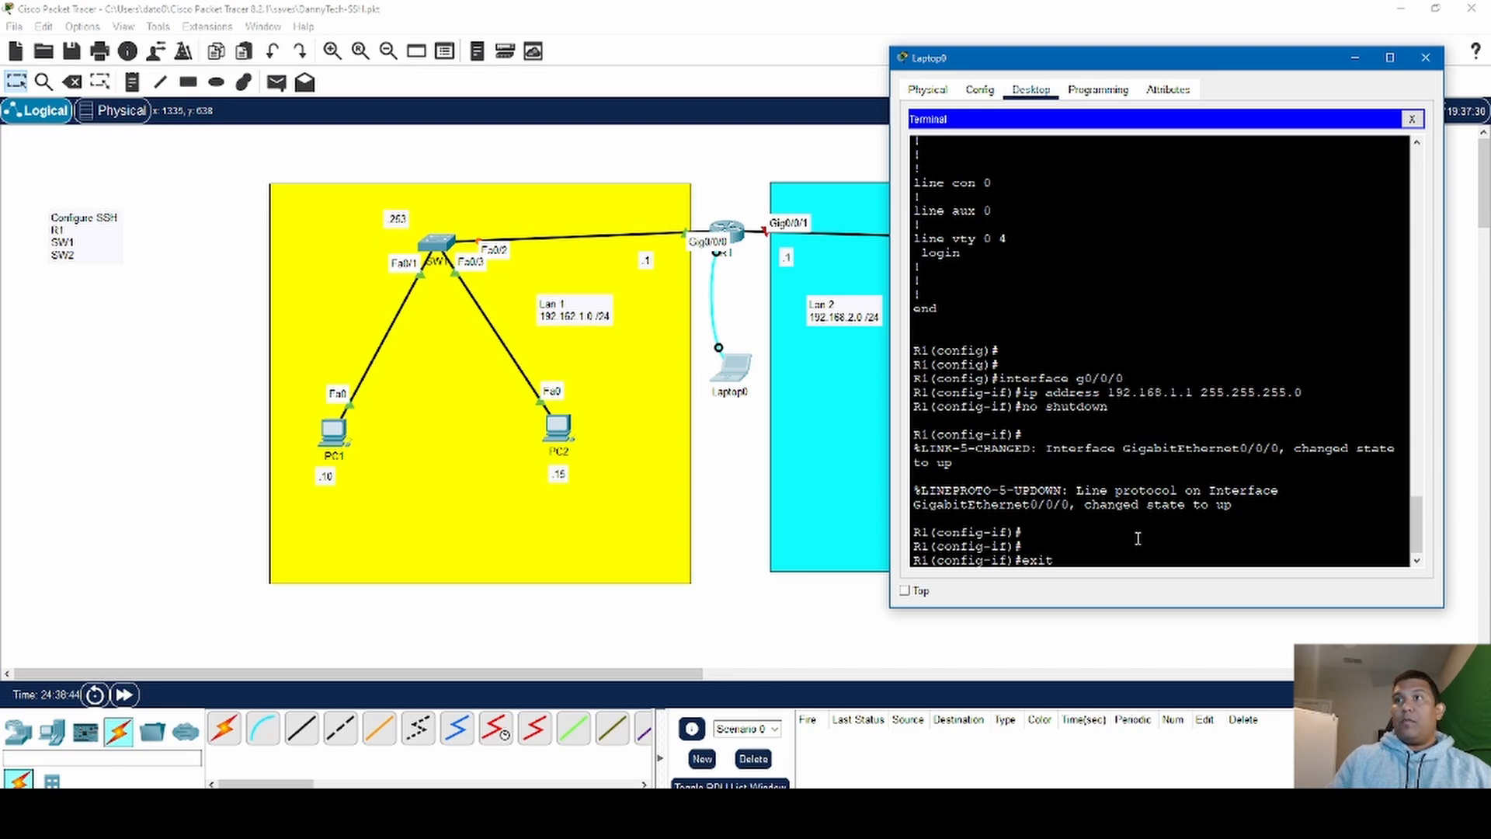
text(t)
key(Return)
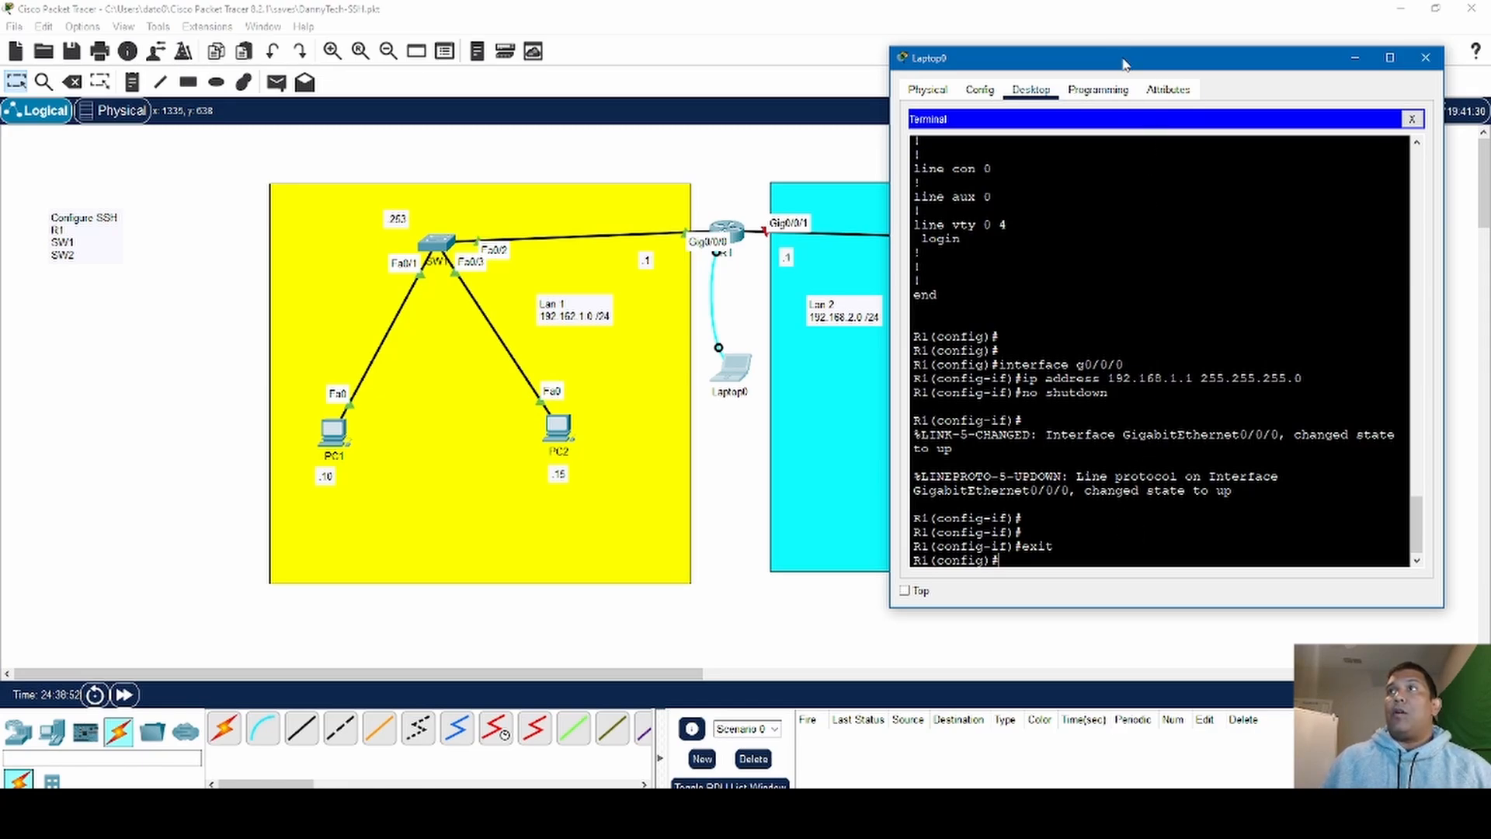
- Move the laptop's window over LAN 1 to uncover LAN 2, and enter R1's interface configuration mode with interface g0/0/1
drag(1122, 60, 261, 121)
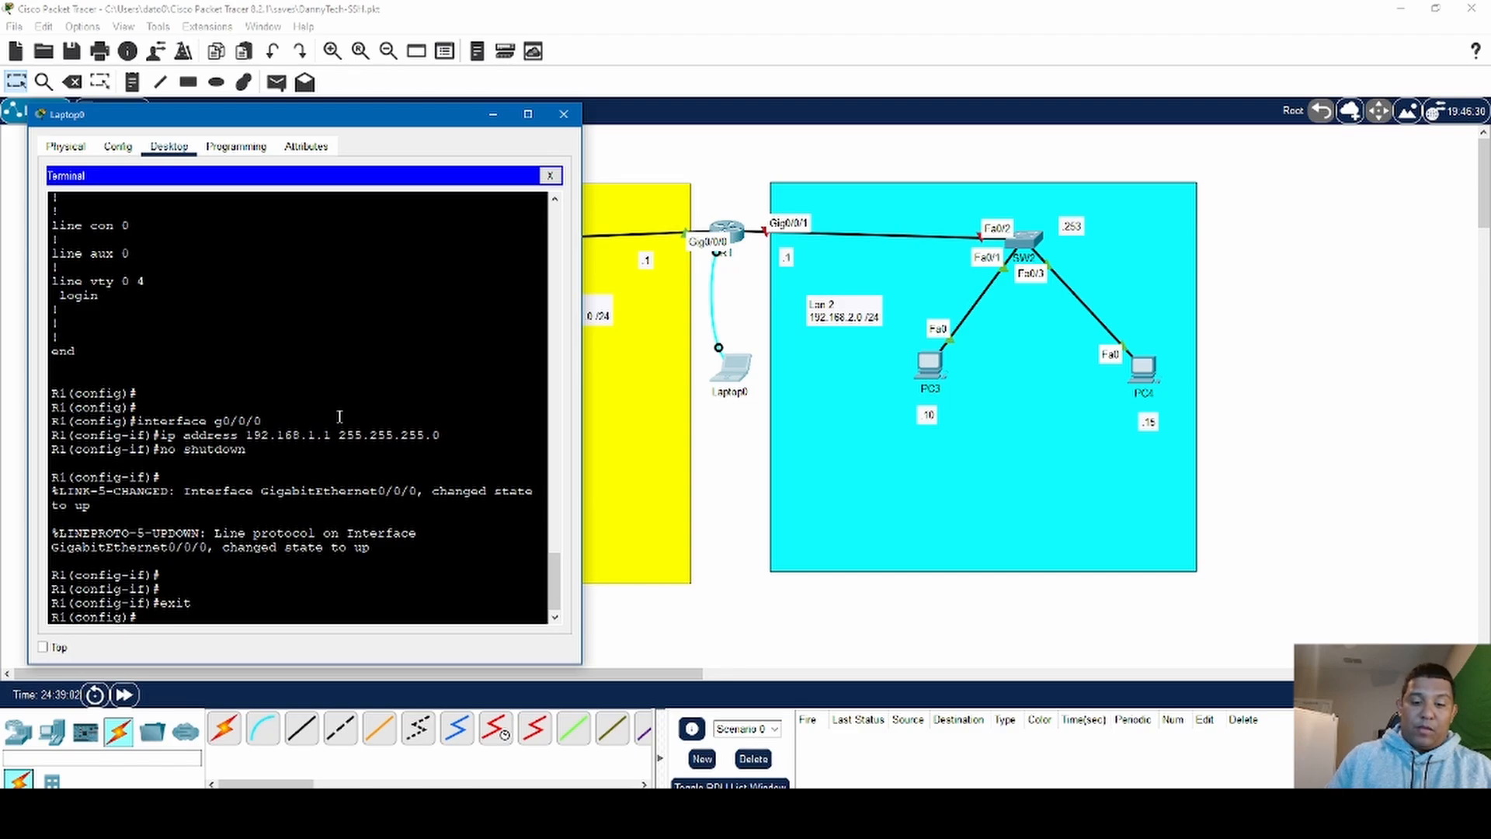
text(int)
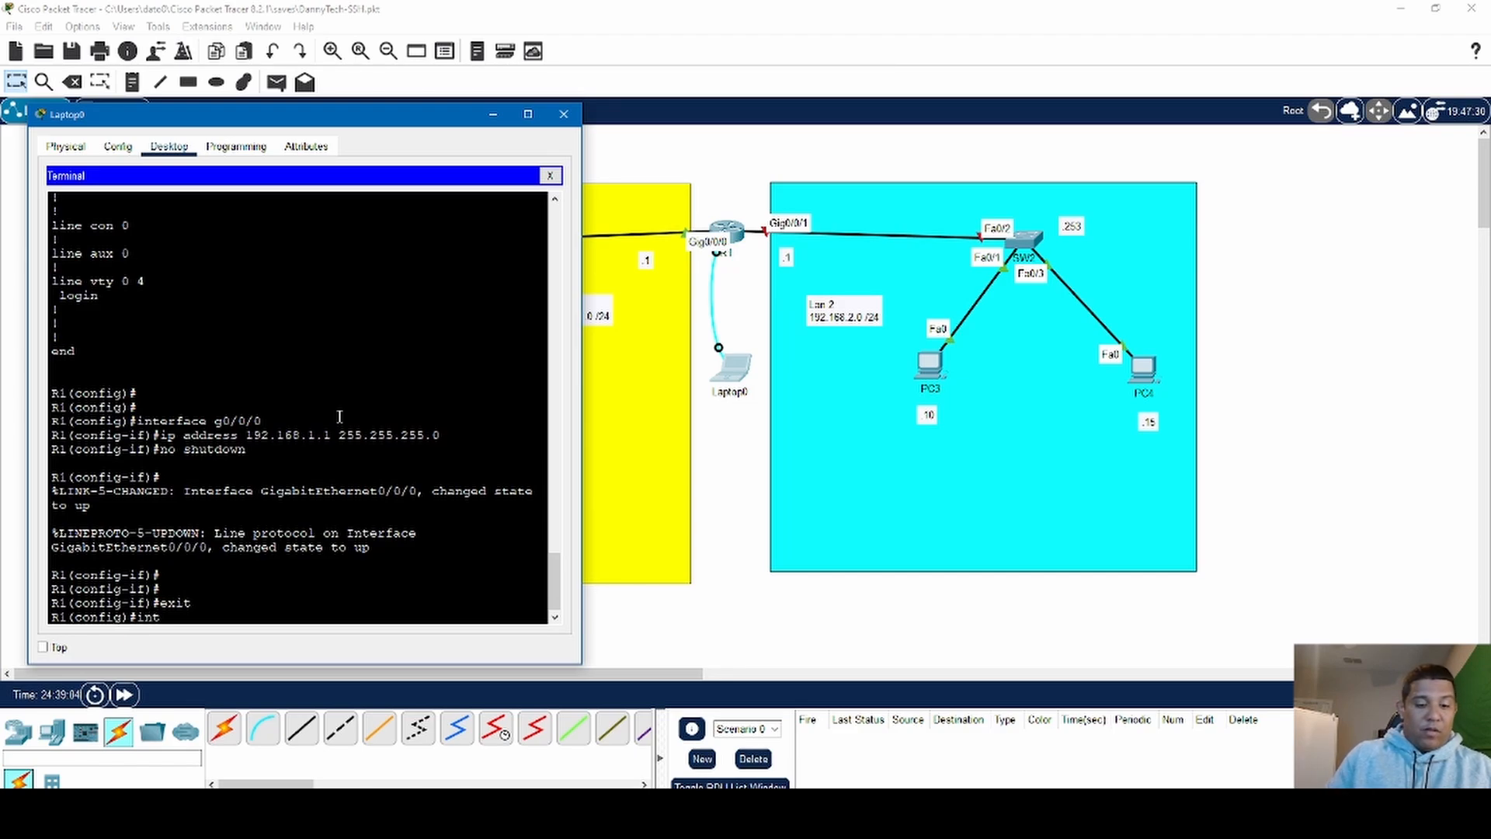
text(fa)
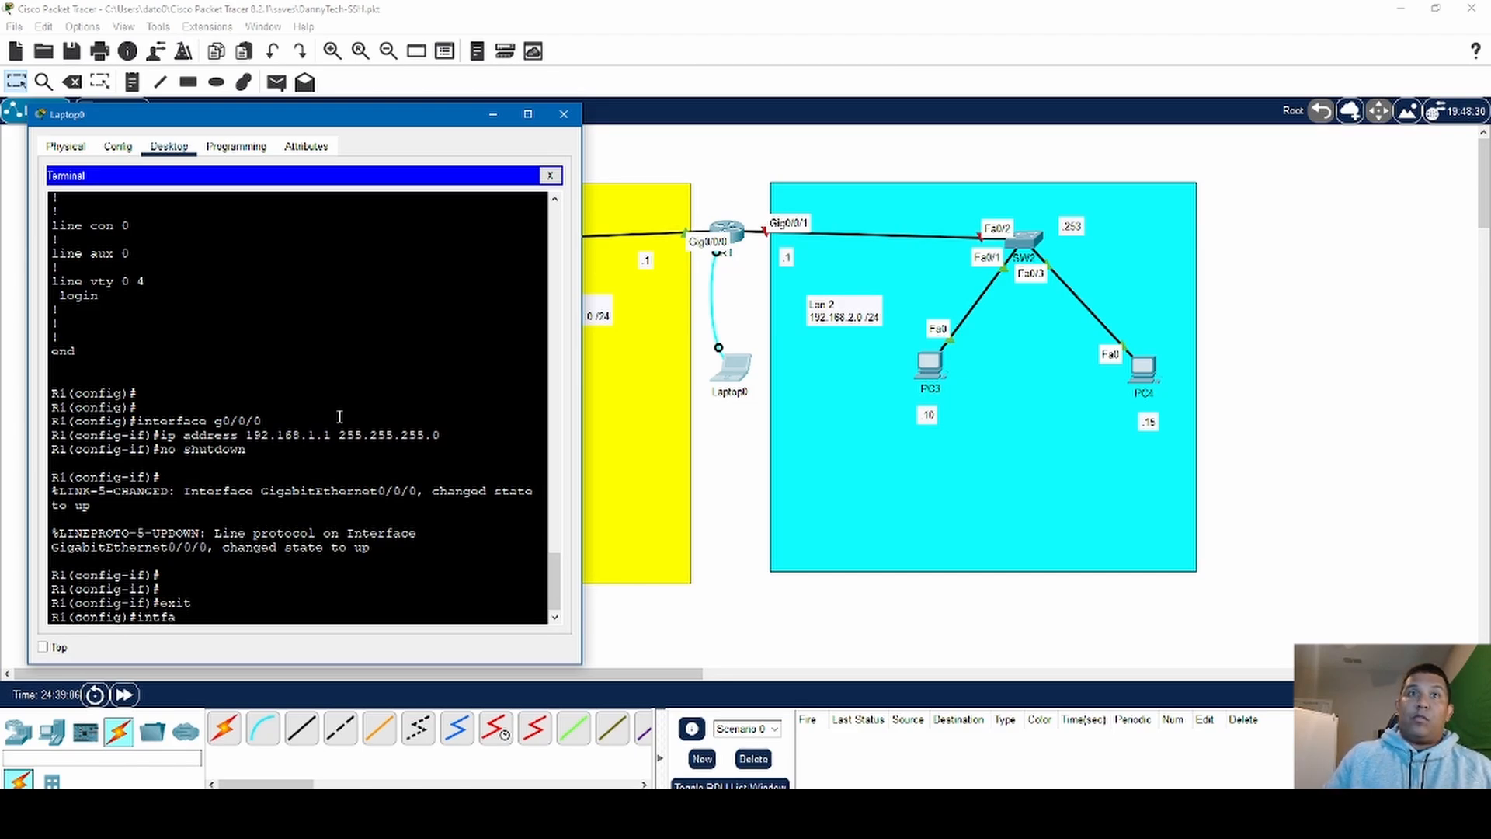
key(BackSpace)
key(BackSpace)
text(er)
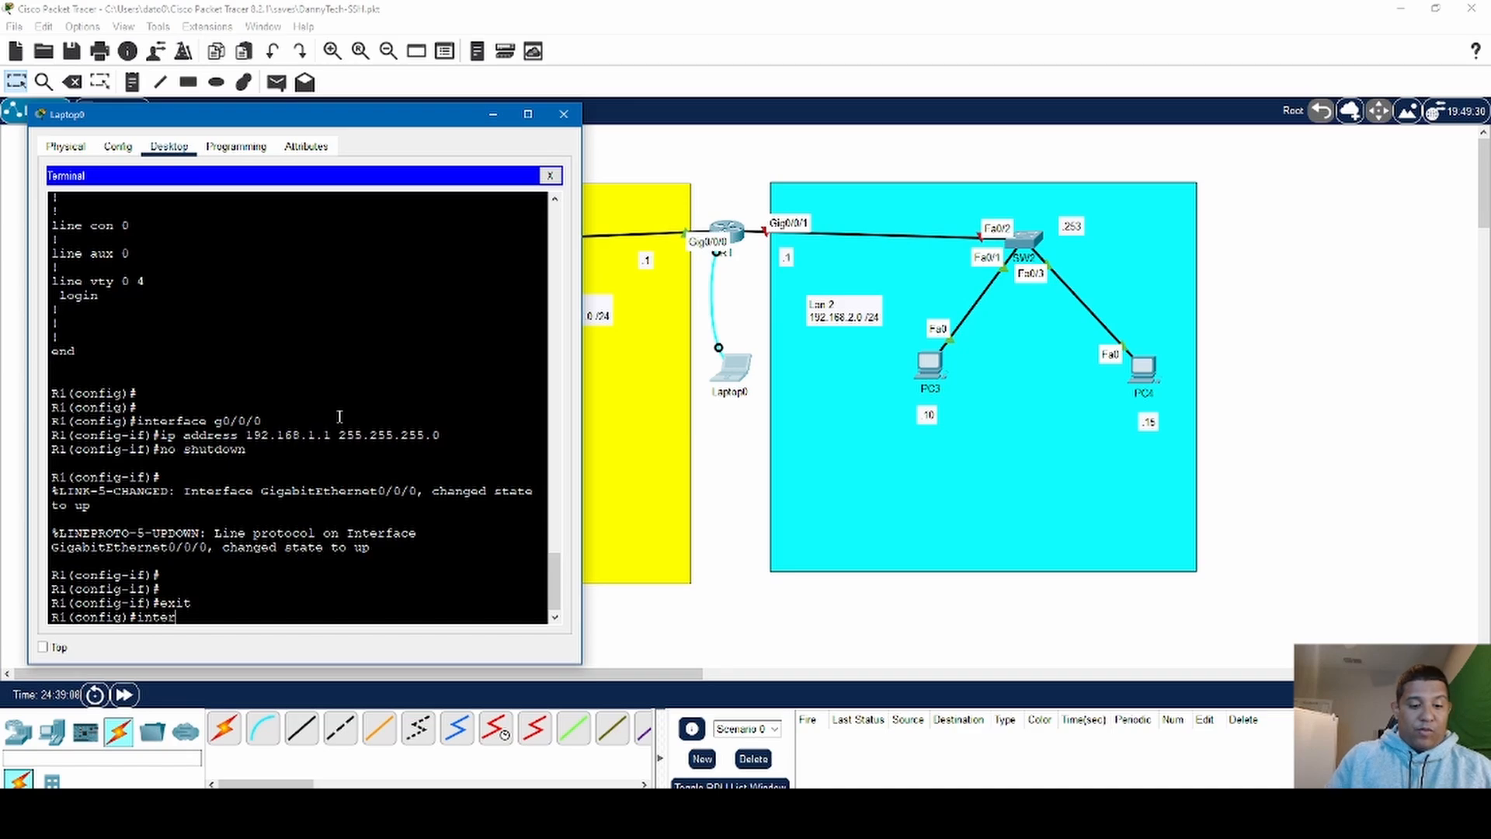
text(face )
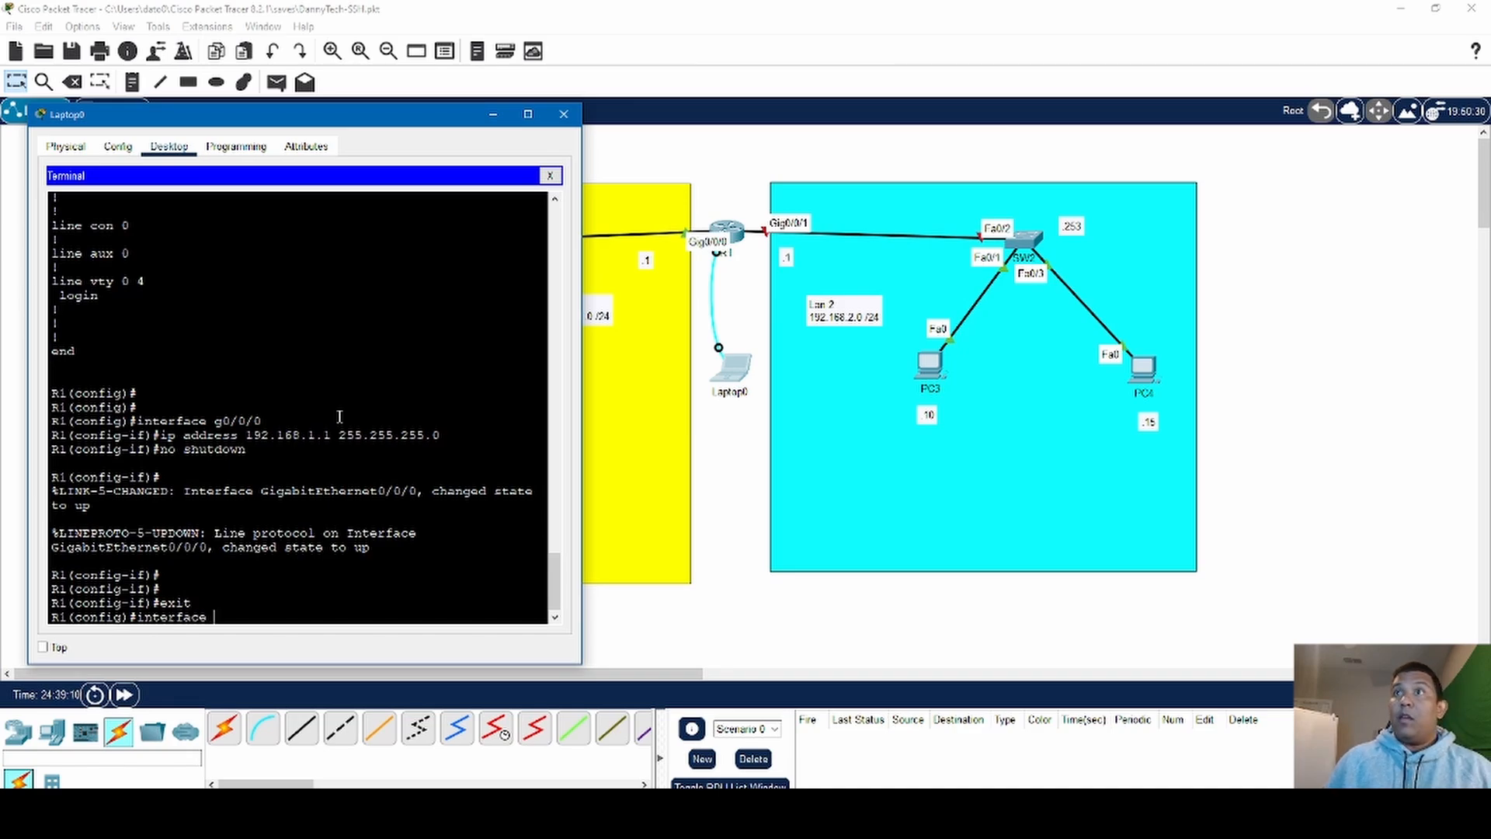
text(g0/0/1)
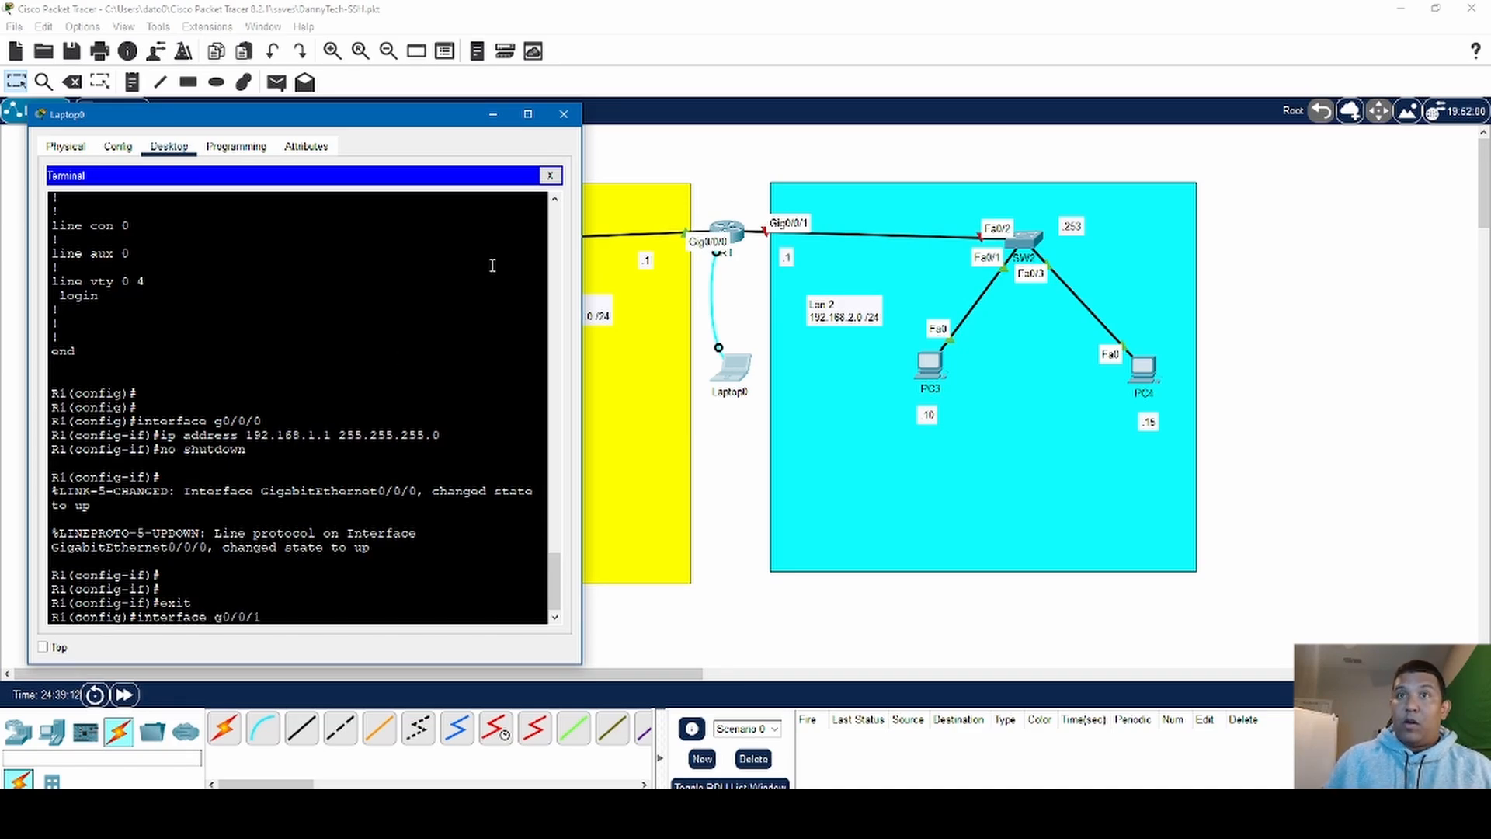
key(Return)
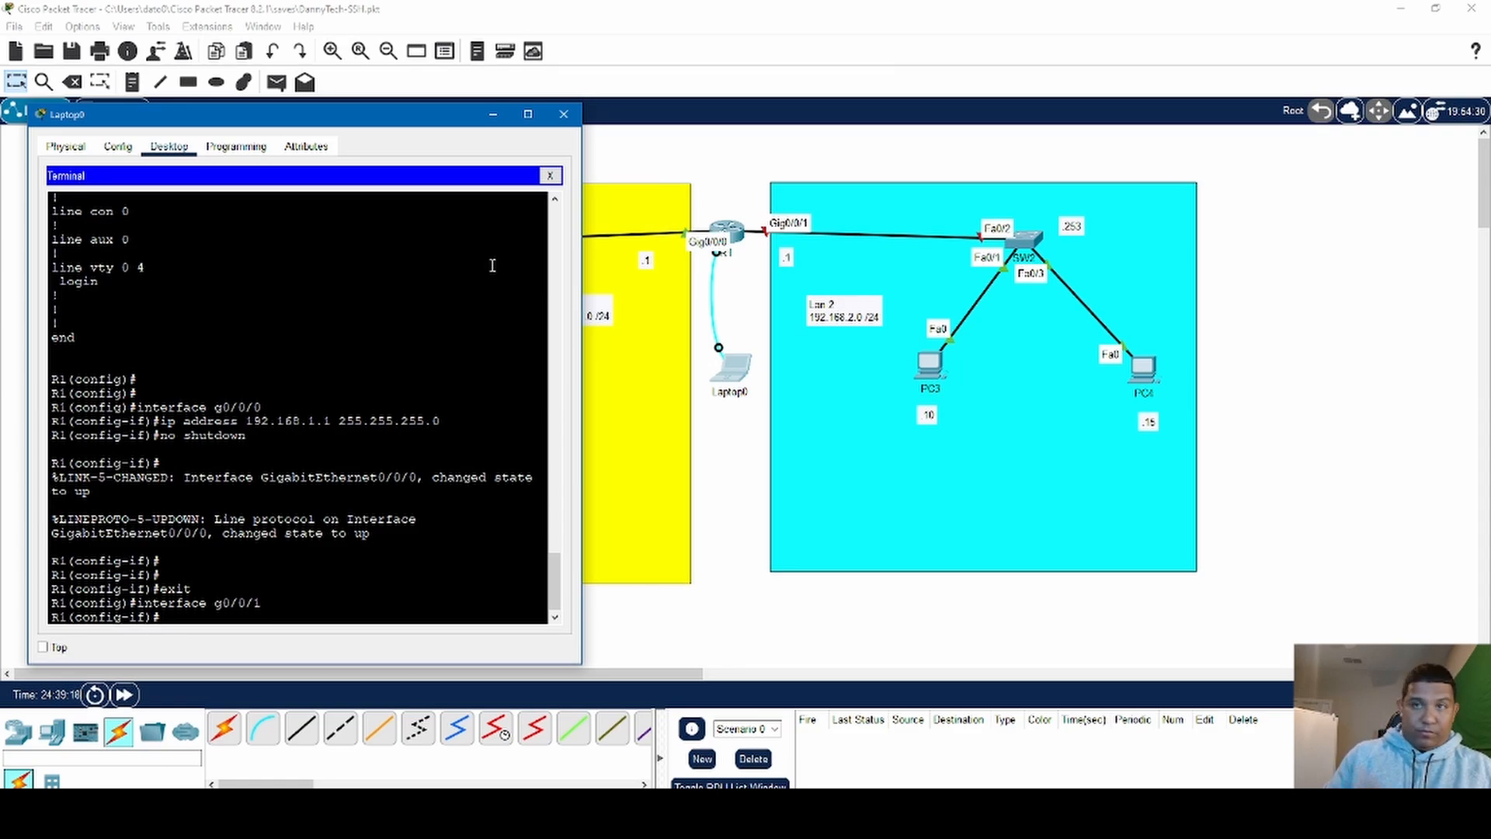
- Assign the IP address 192.168.2.1 with mask 255.255.255.0 to R1's interface g0/0/1
text(ip)
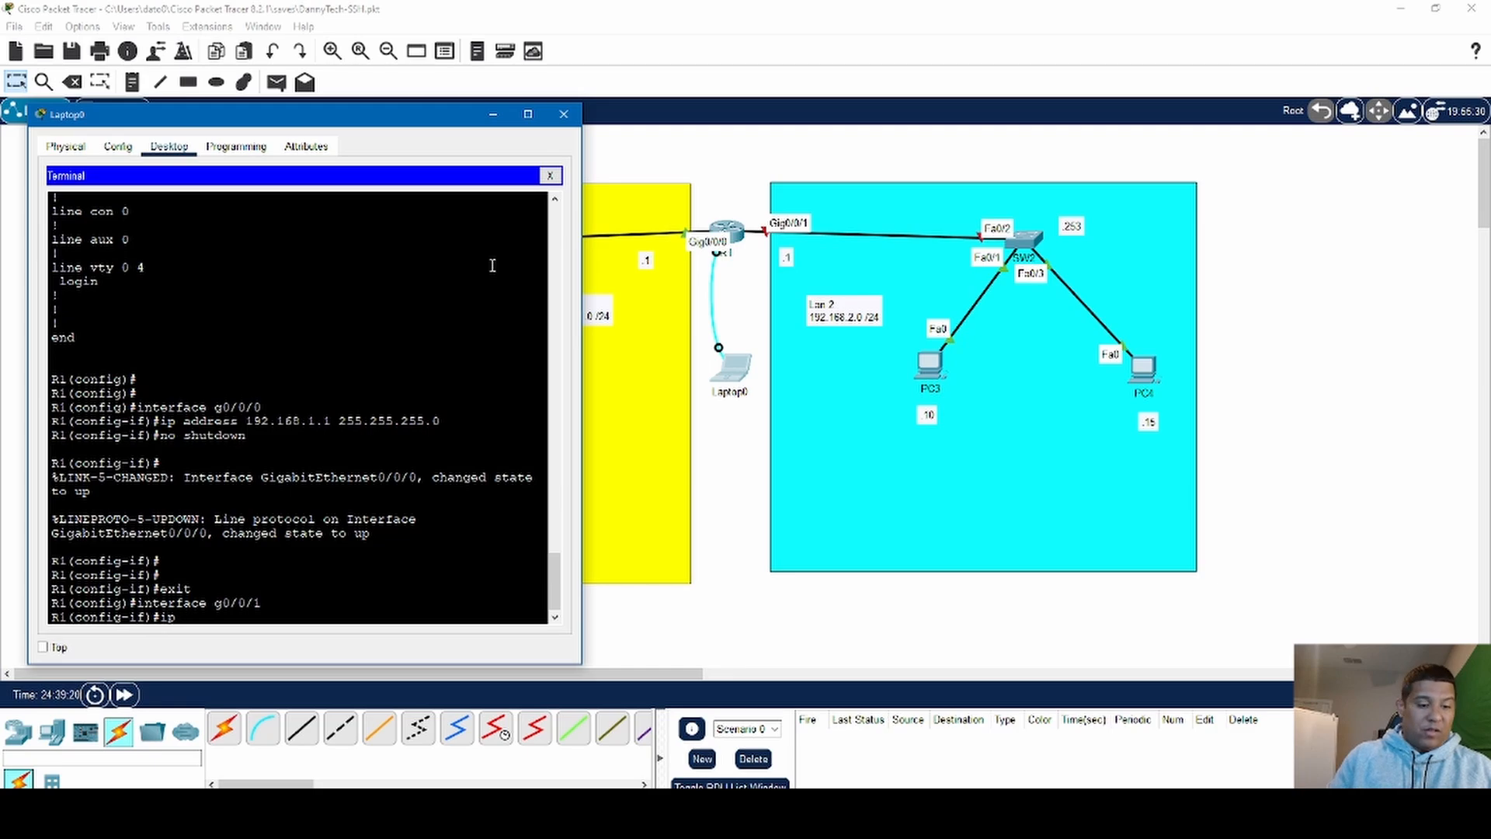
text( add)
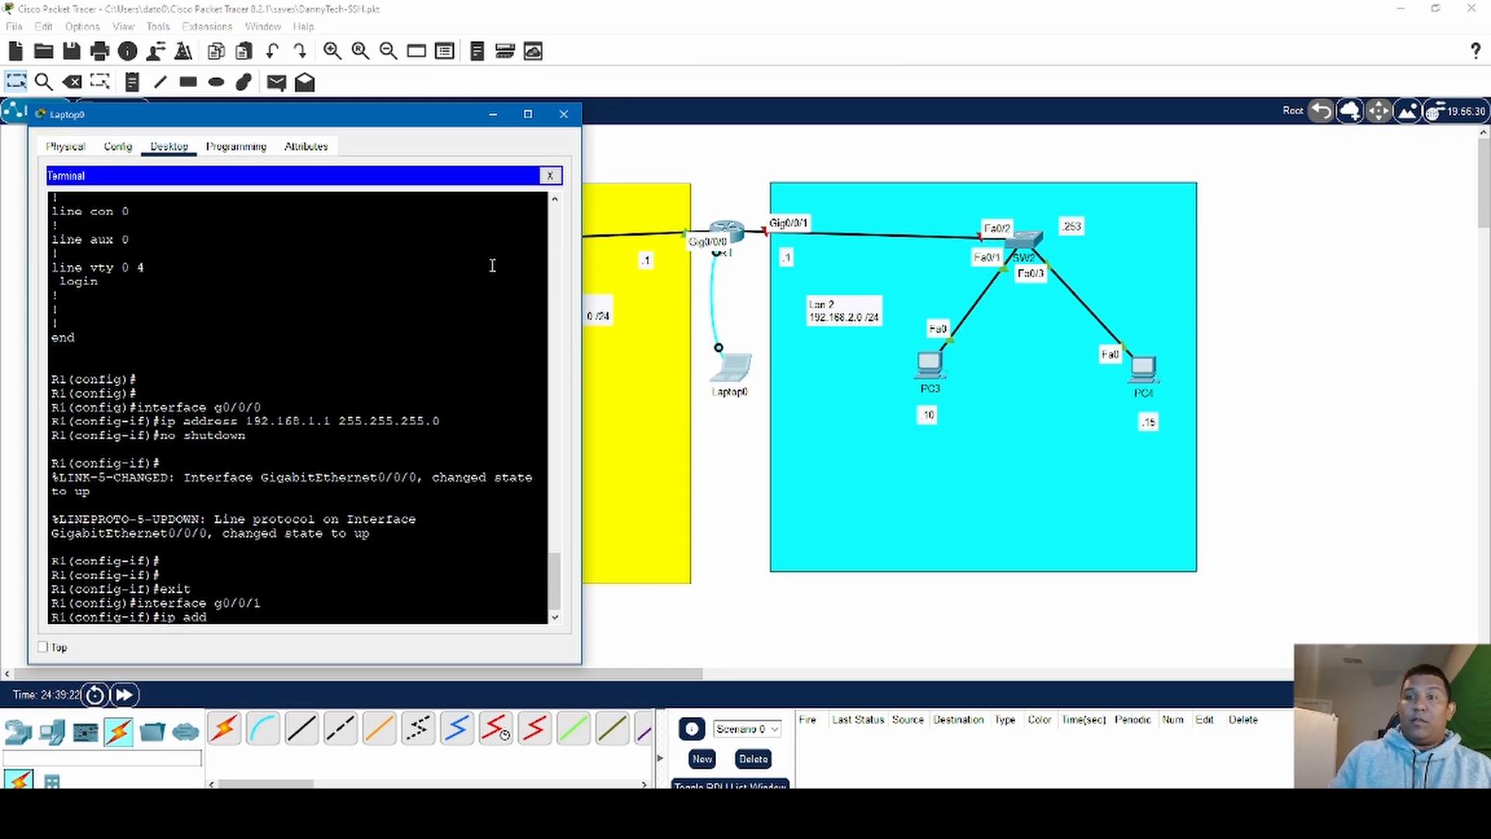
text( 192.16)
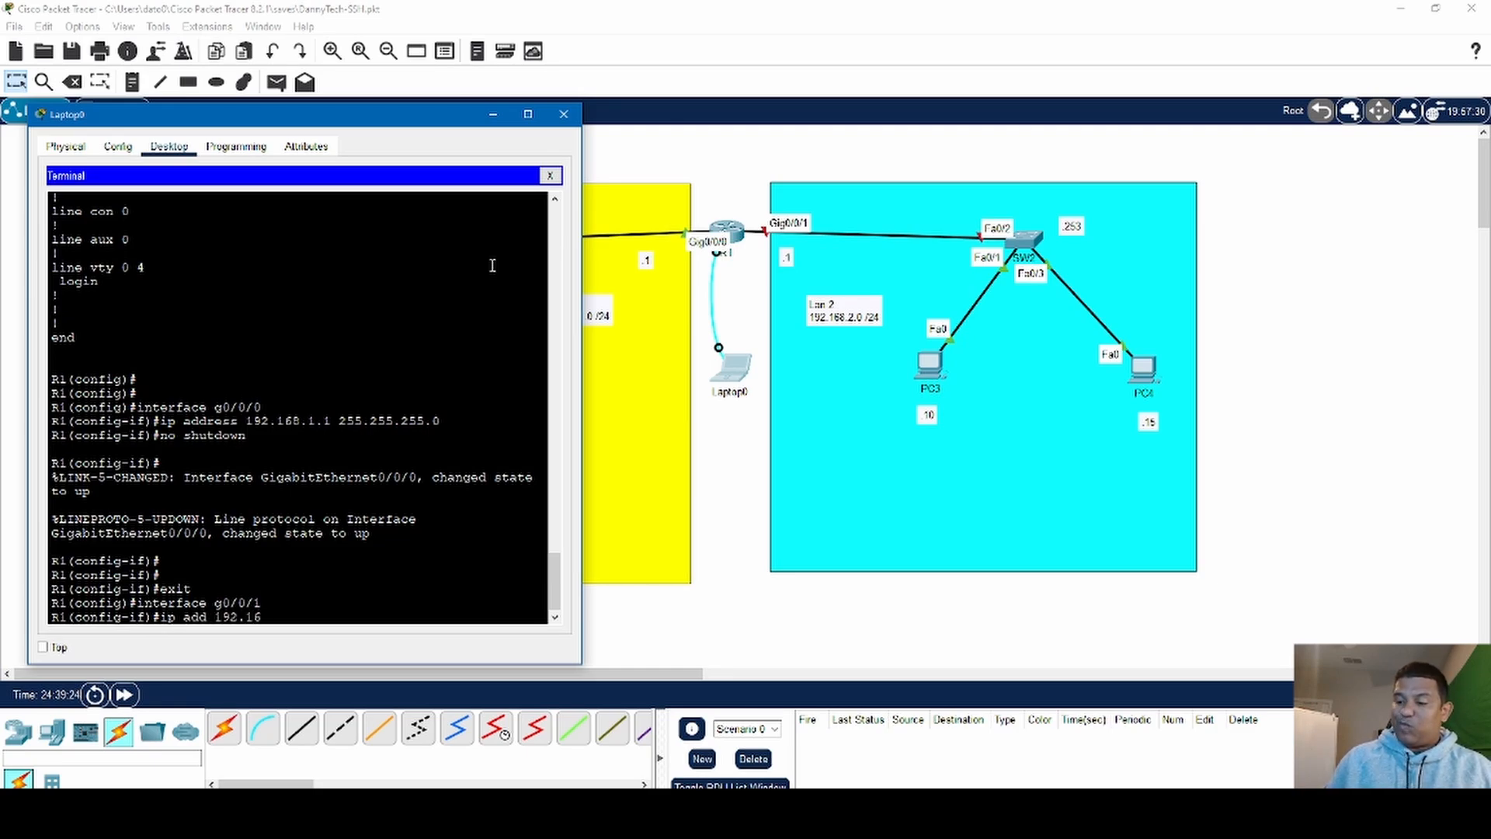
text(8)
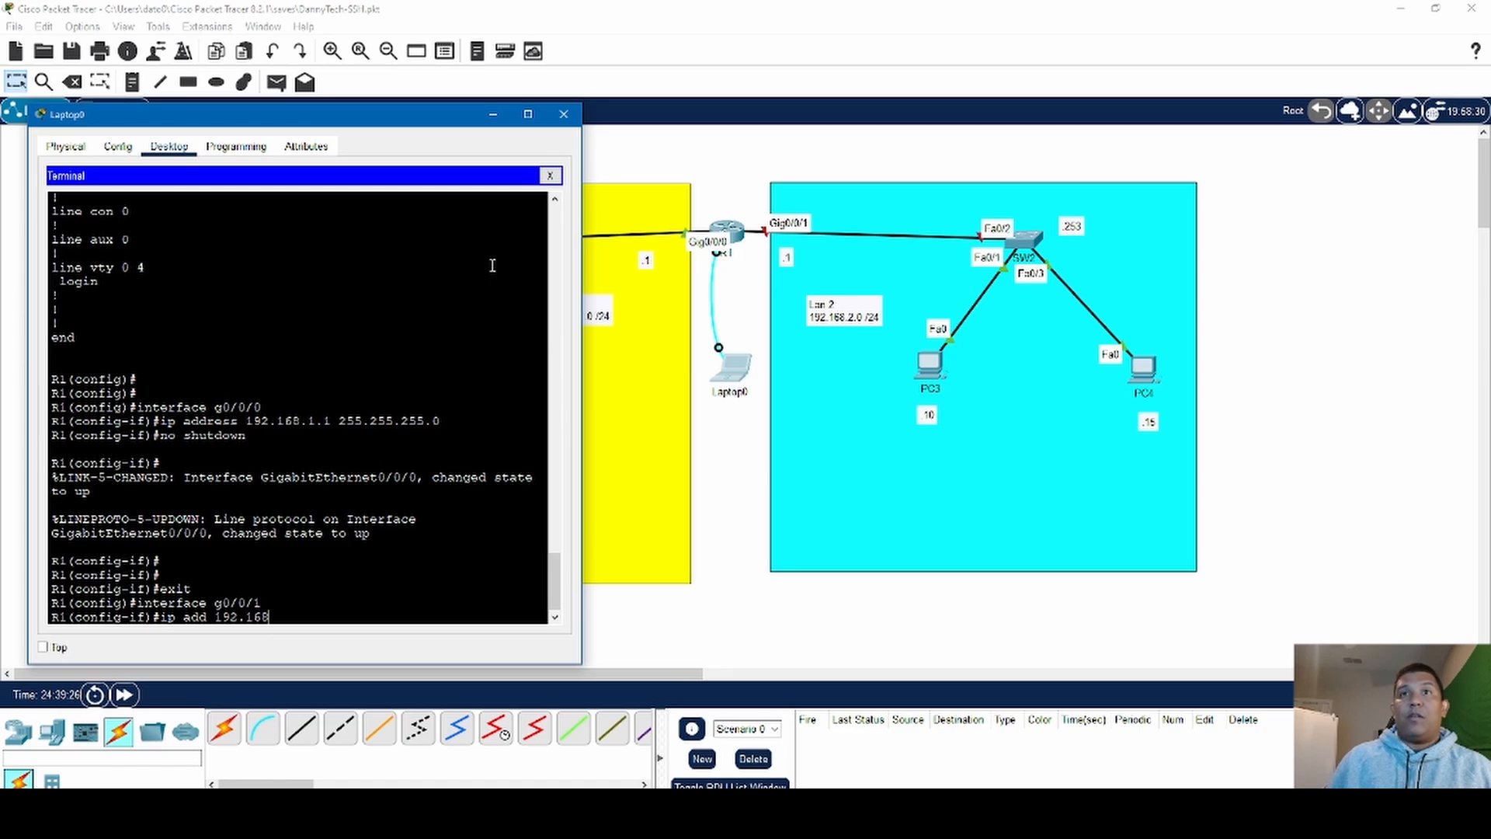
text(.)
text(2.1)
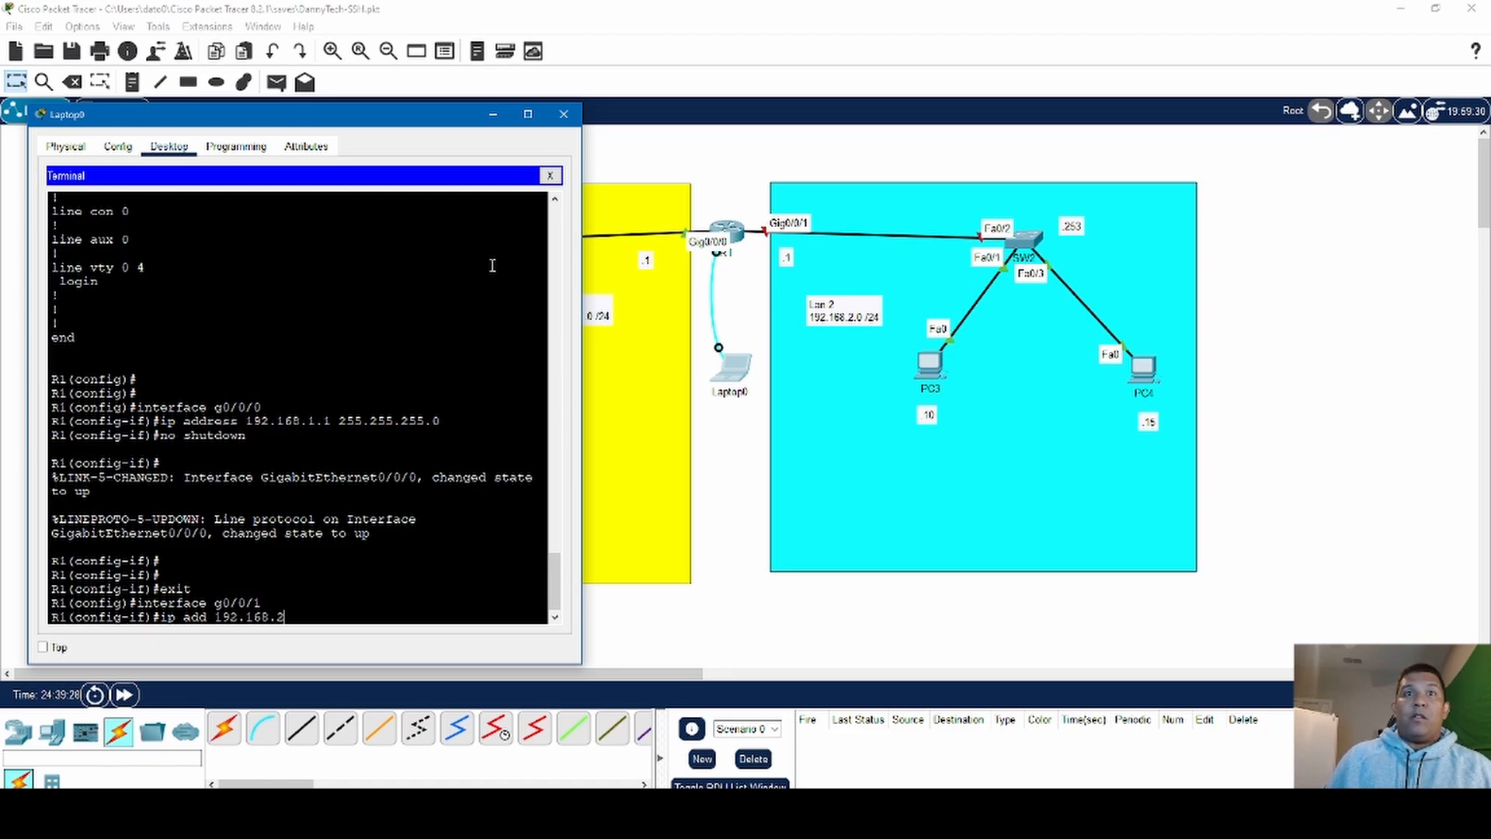
text( 255.)
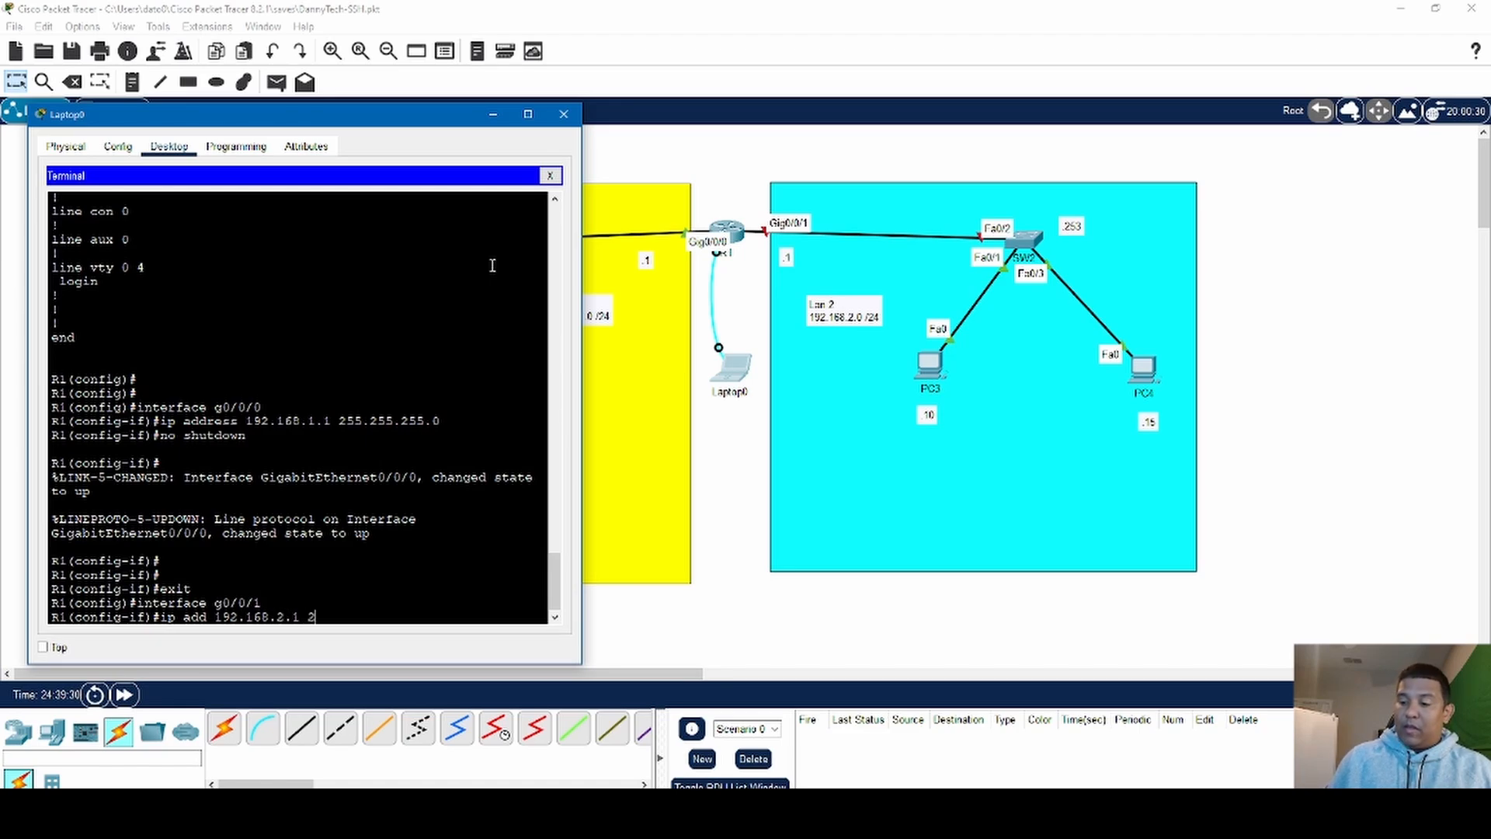
text(255.255)
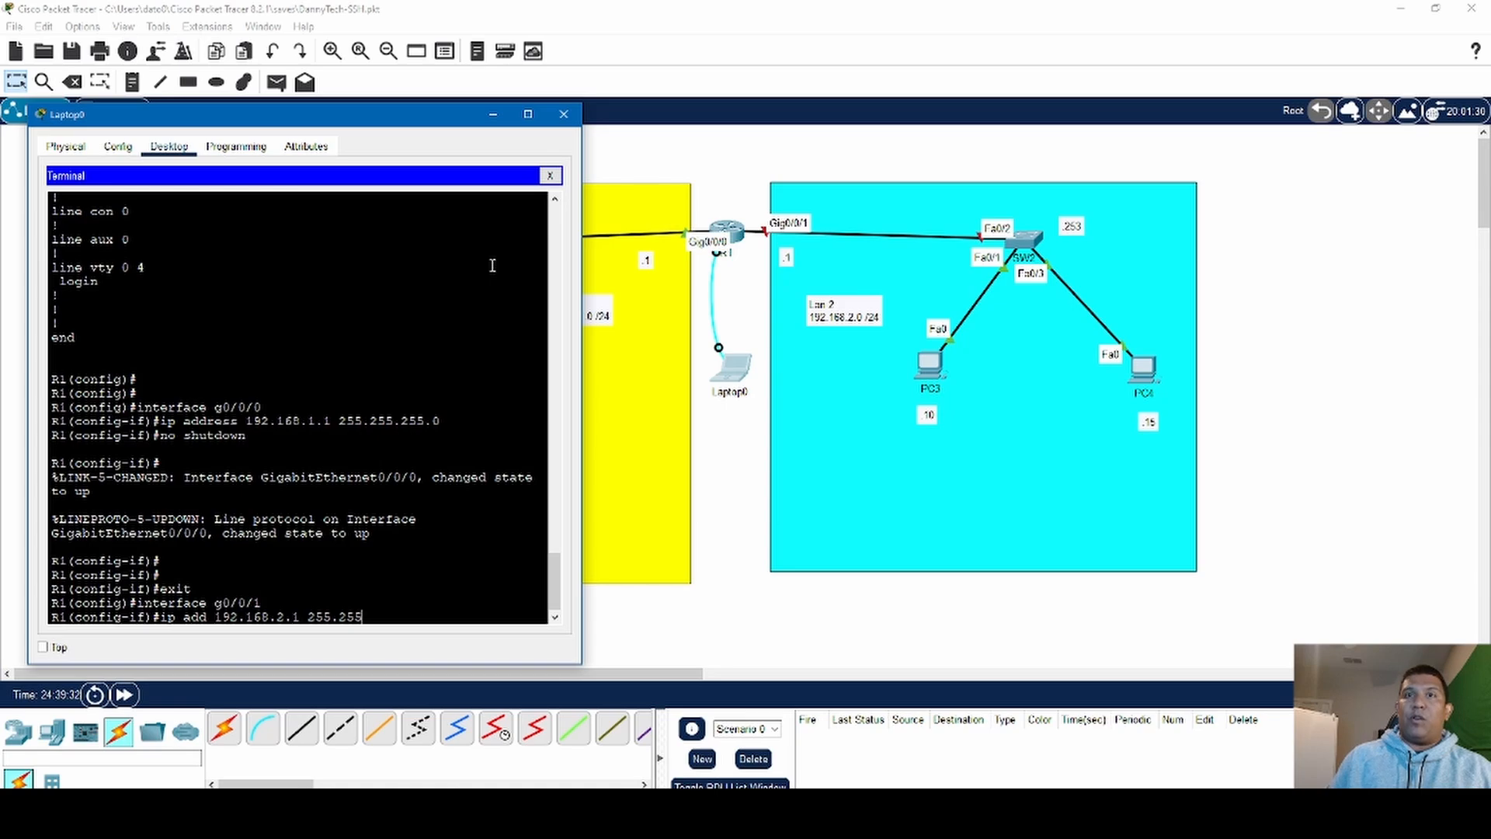
text(.0)
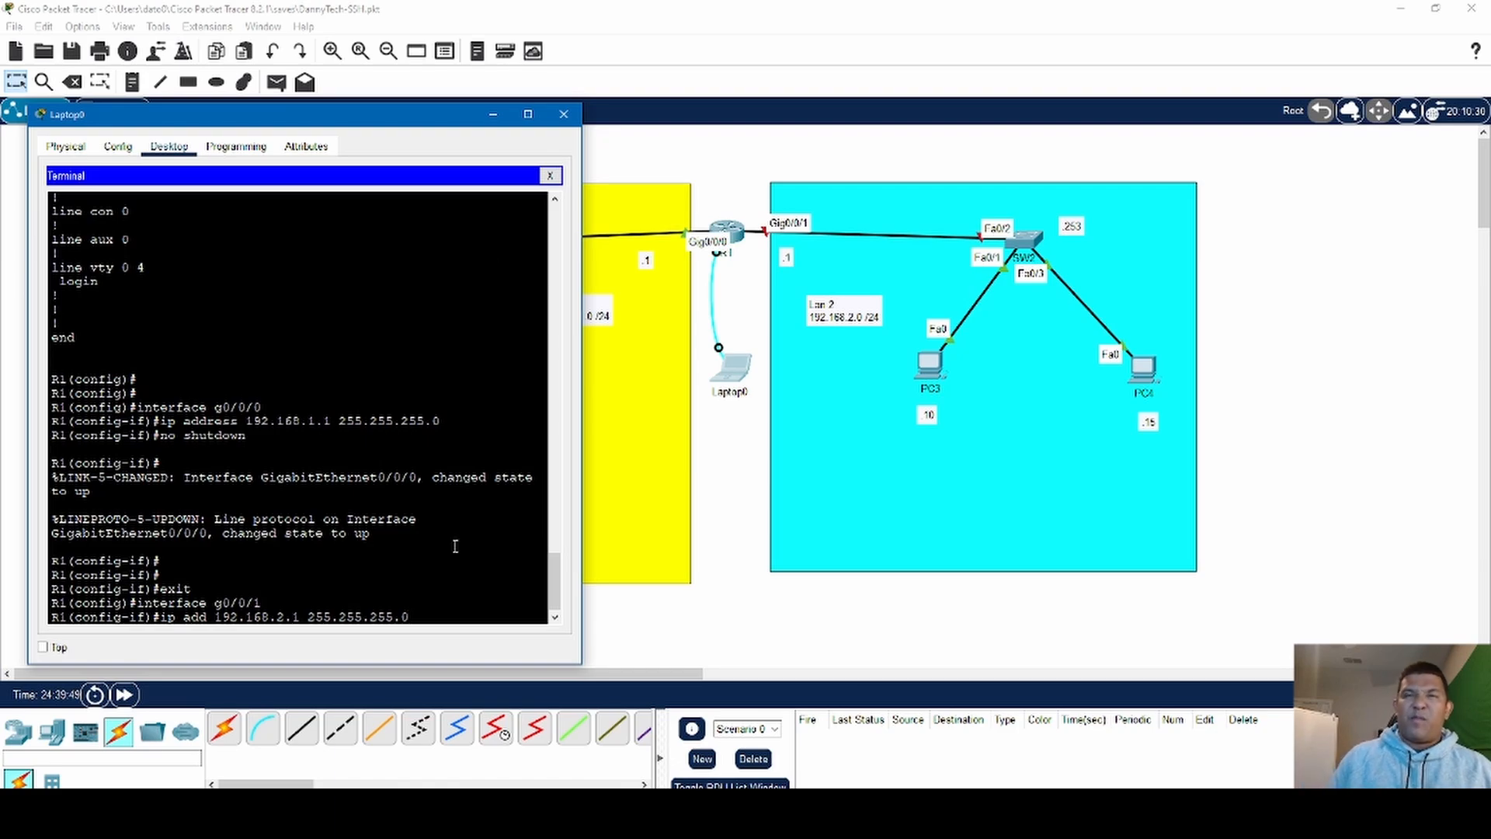
key(Return)
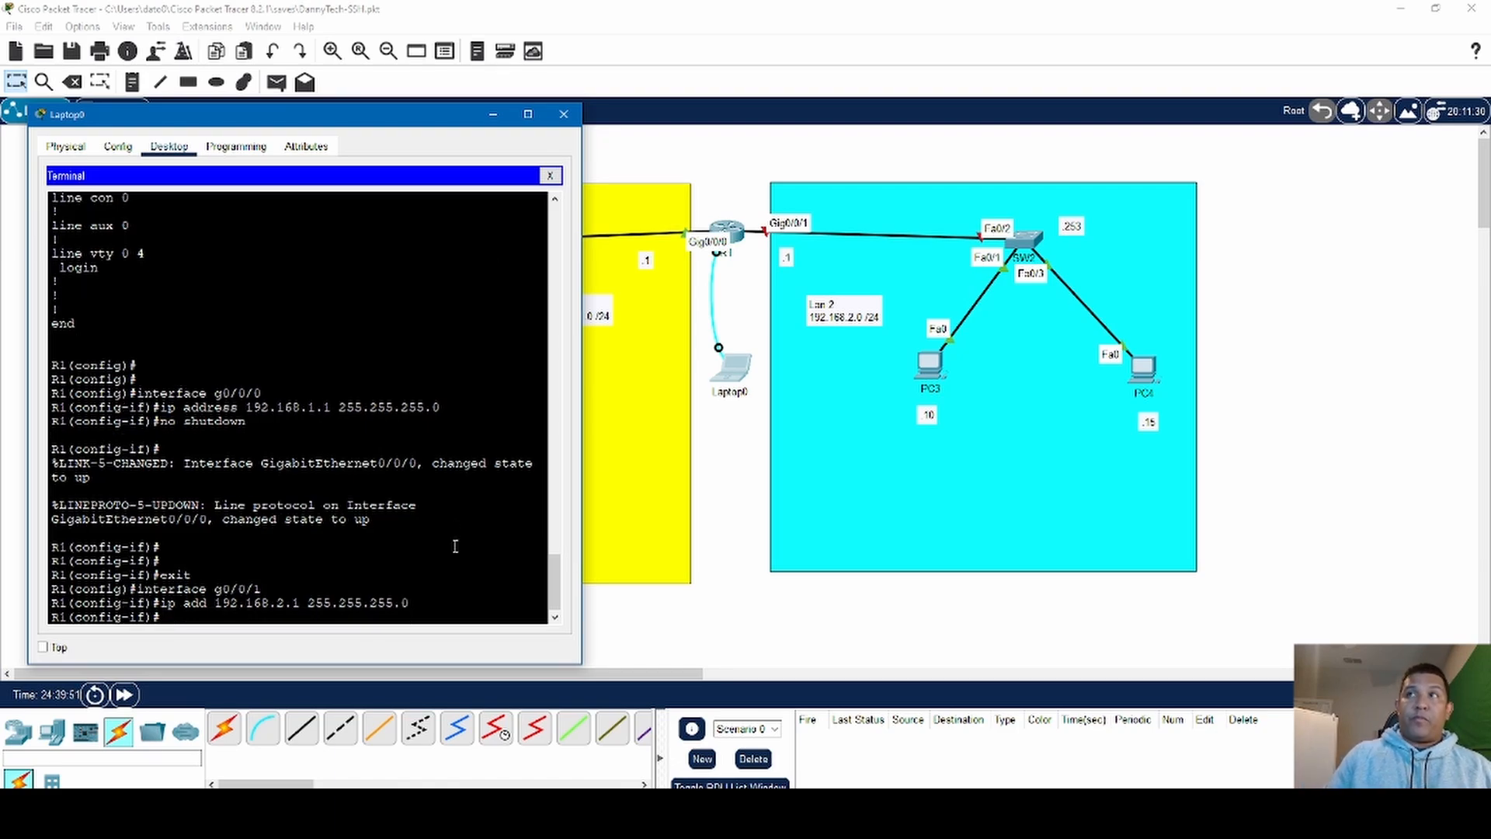
- Enable interface g0/0/1 with the no shut command and return to the interface configuration prompt
text(no )
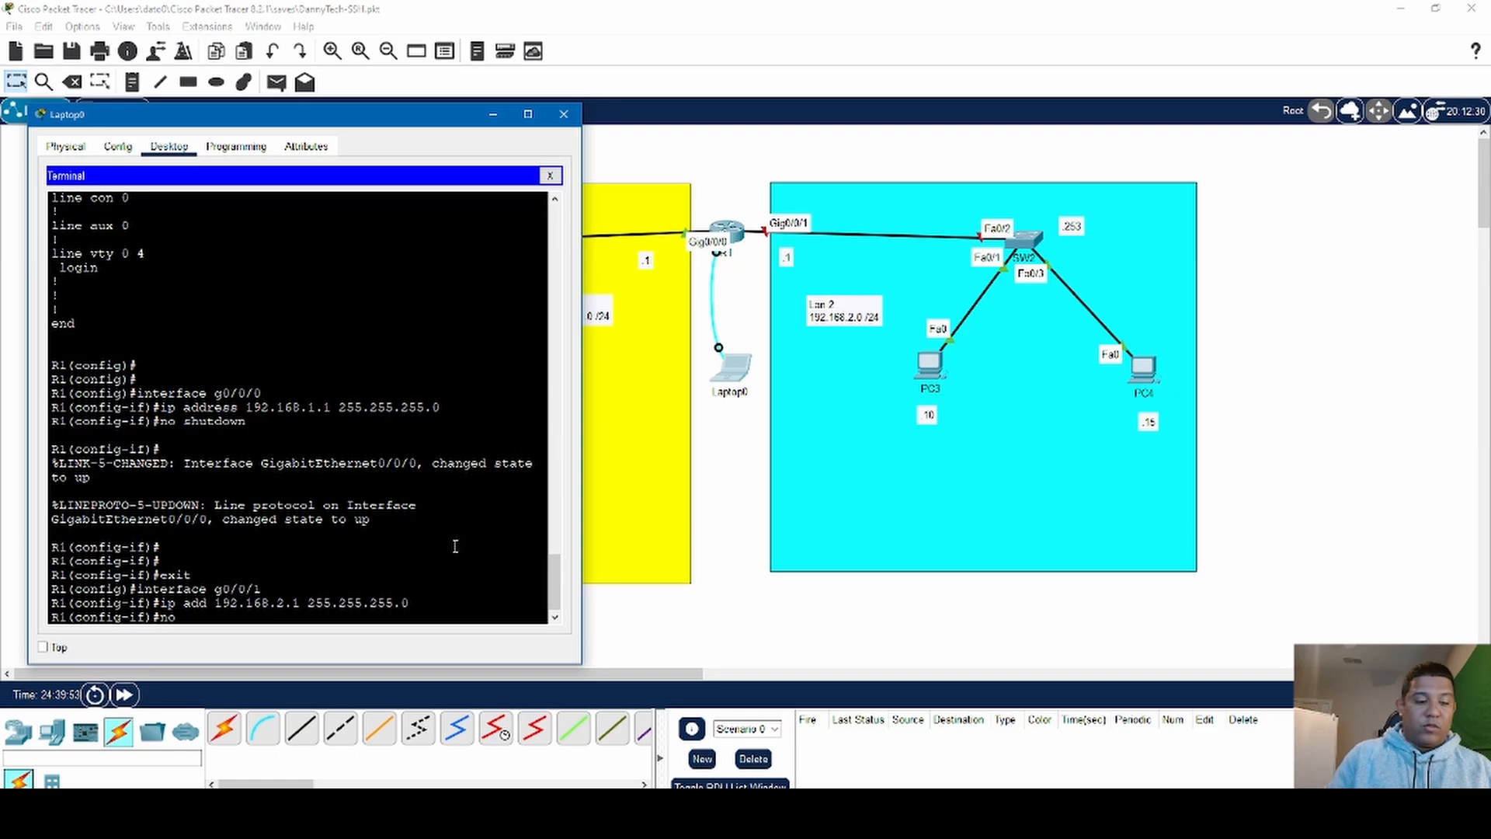
text(shut)
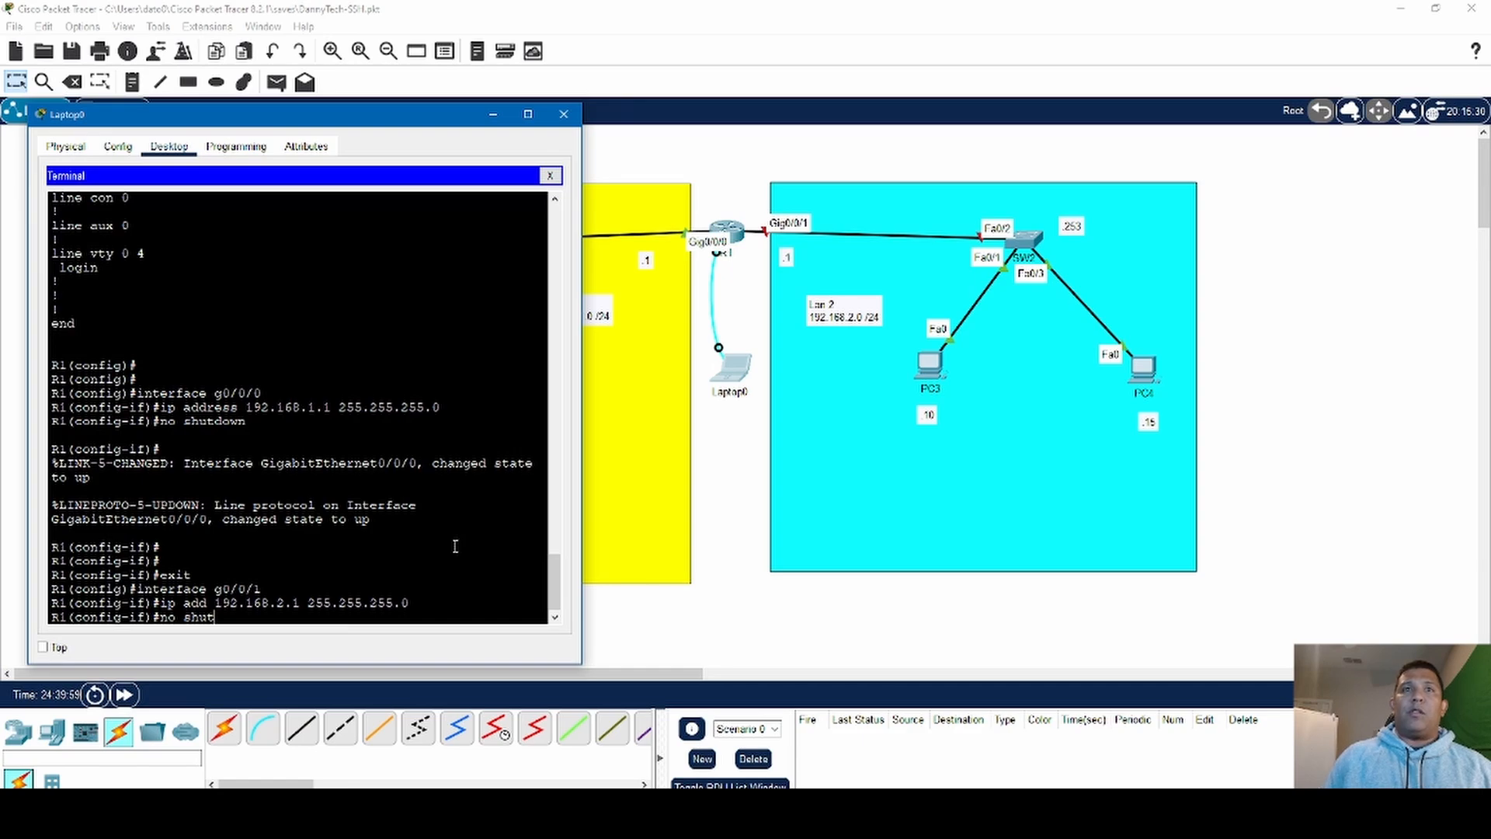
key(Return)
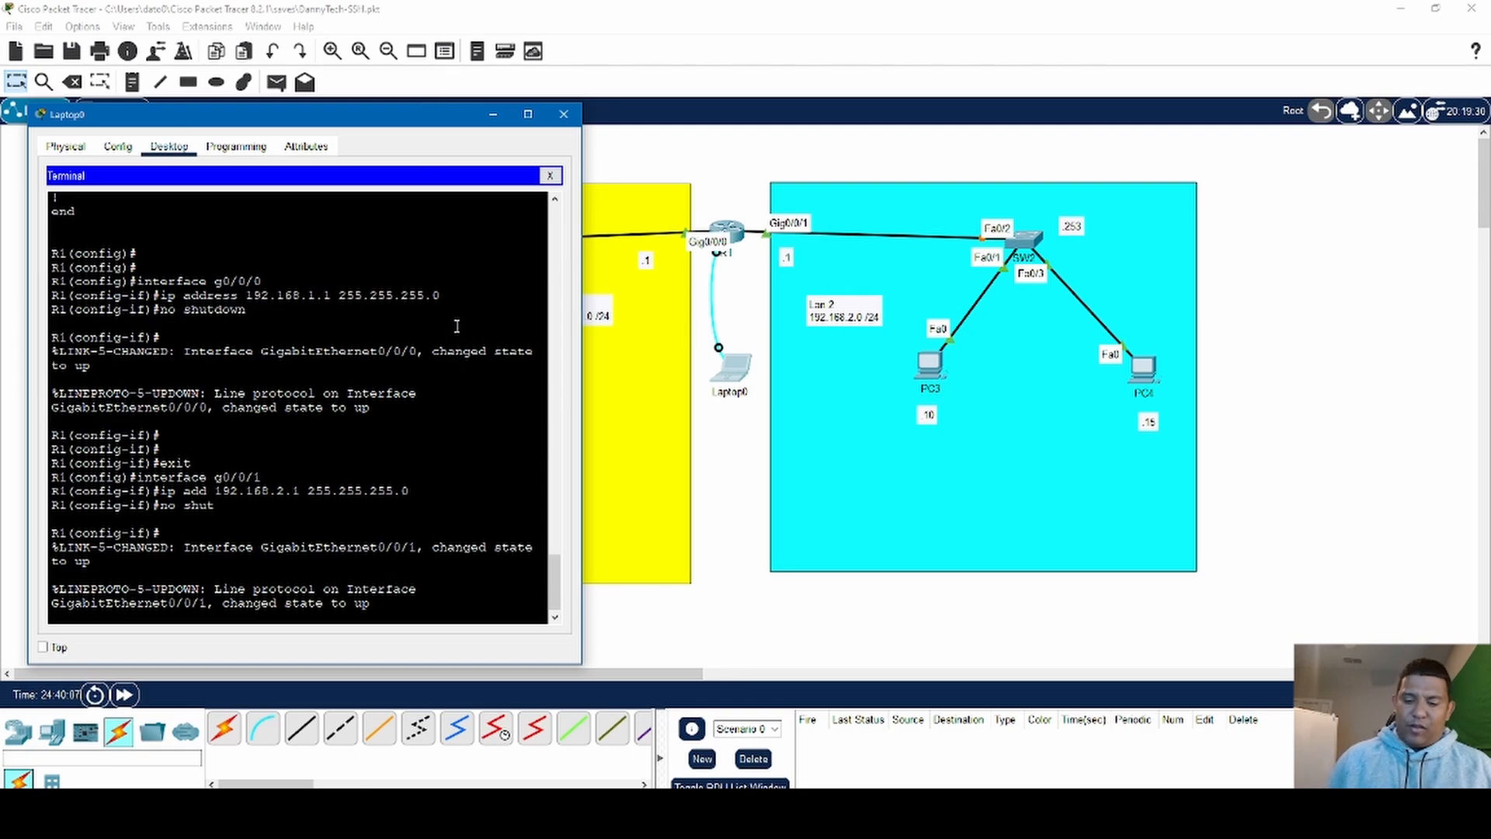
key(Return)
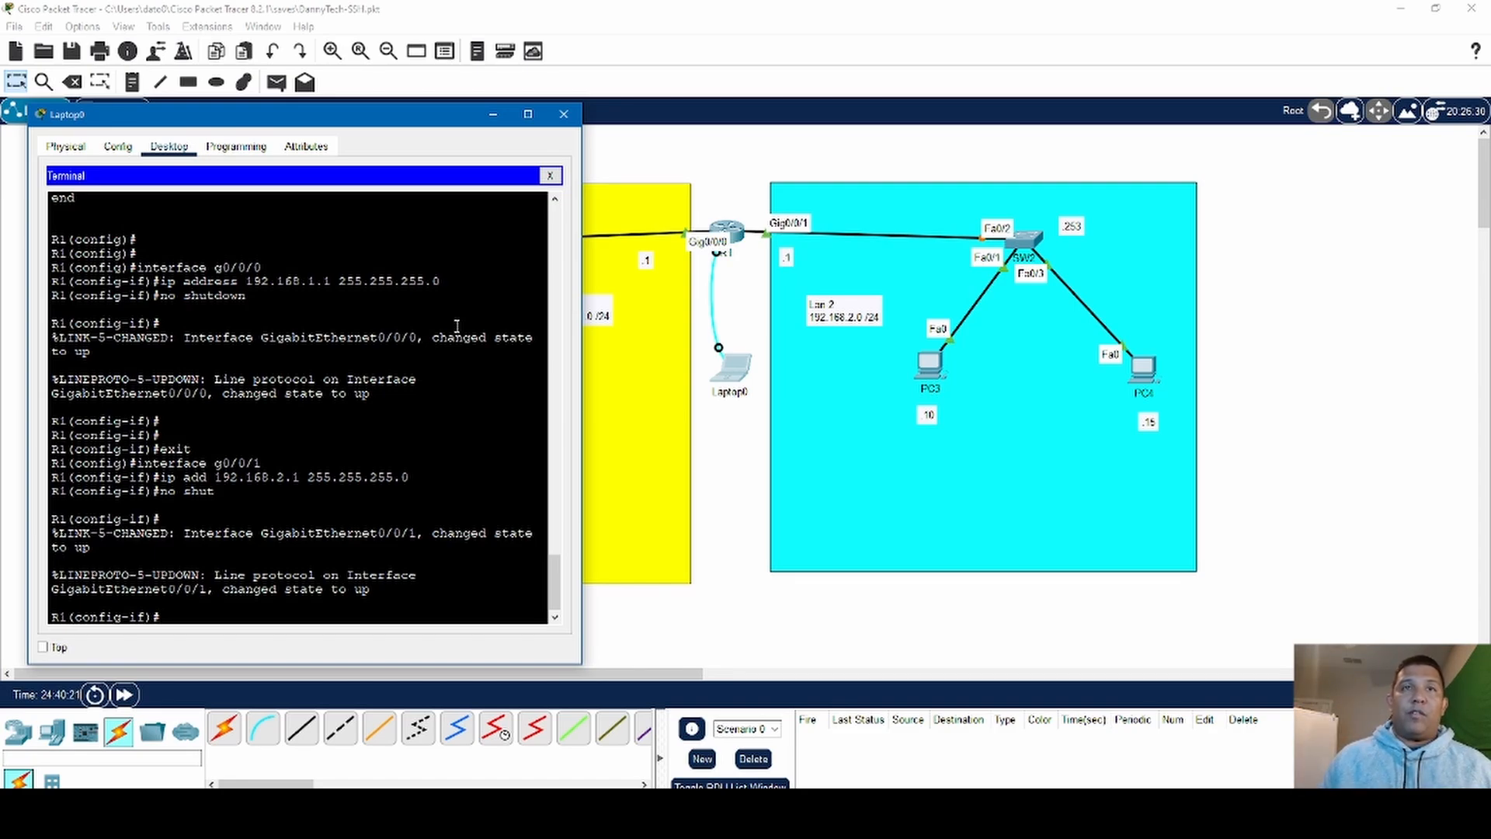
- Generate R1's RSA keys with crypto key generate rsa, using a 1024-bit modulus
key(Return)
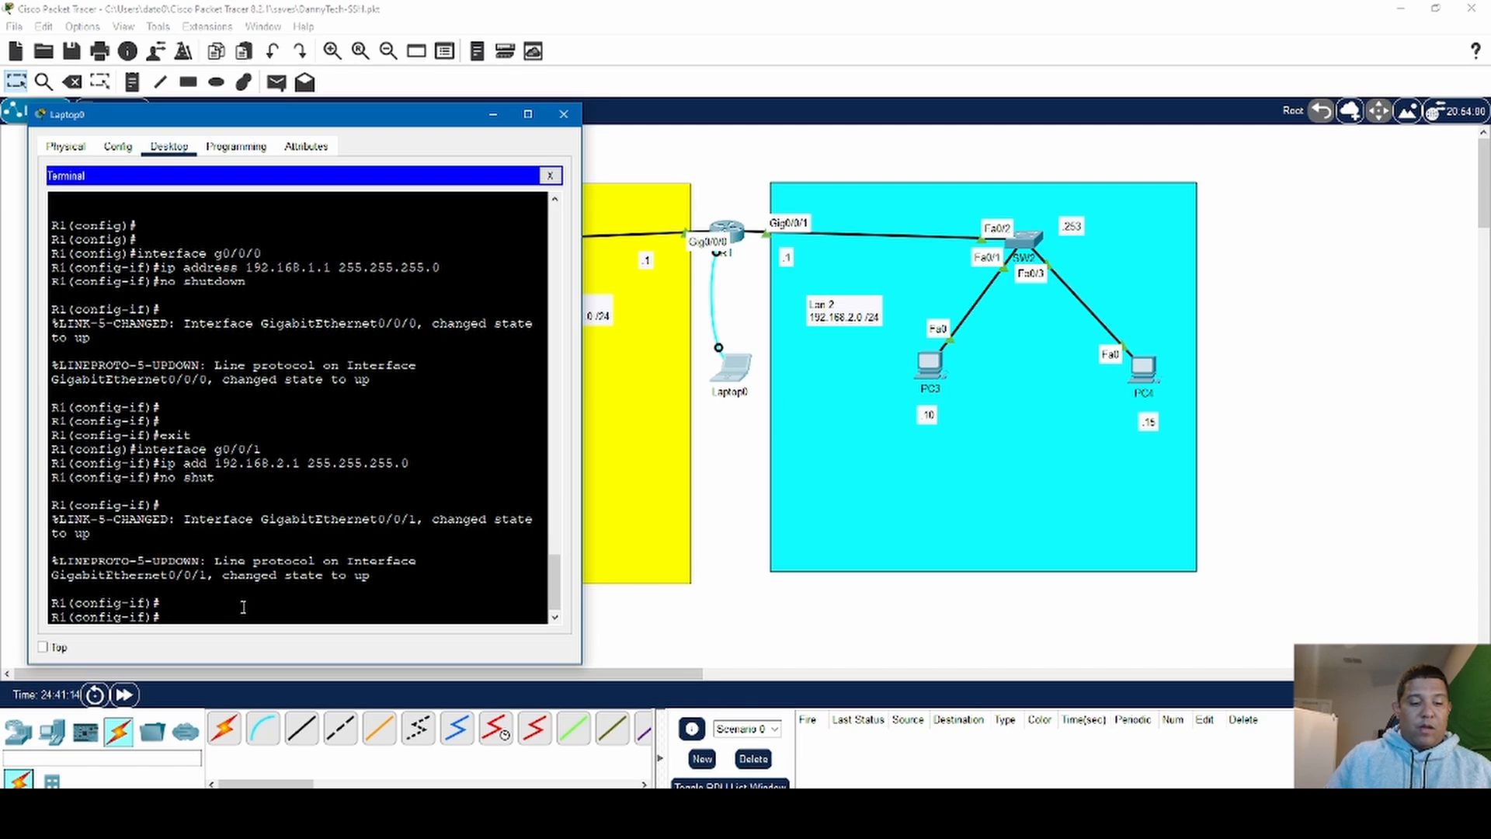
text(cryp)
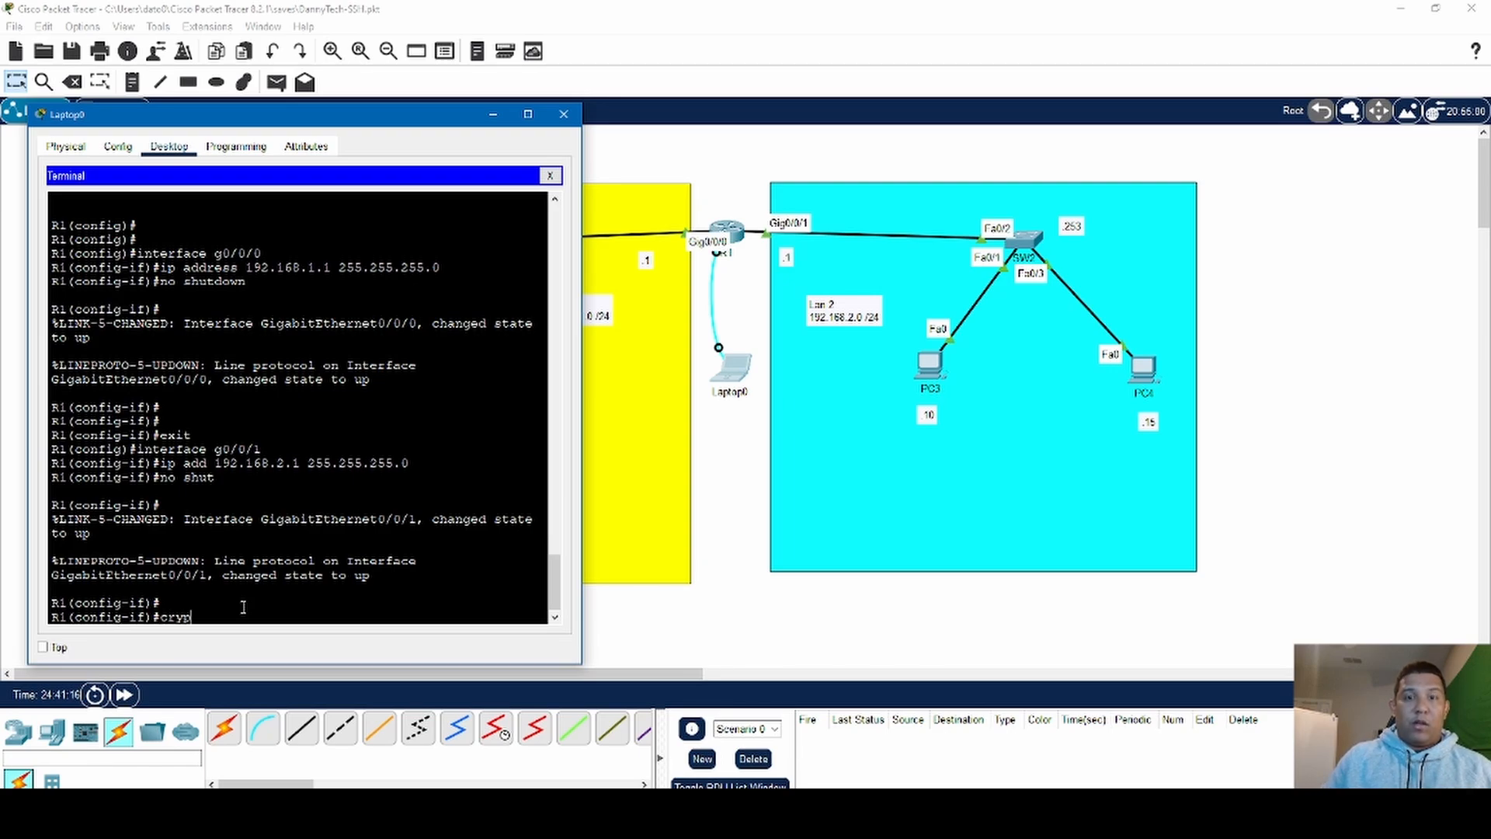
text(to k)
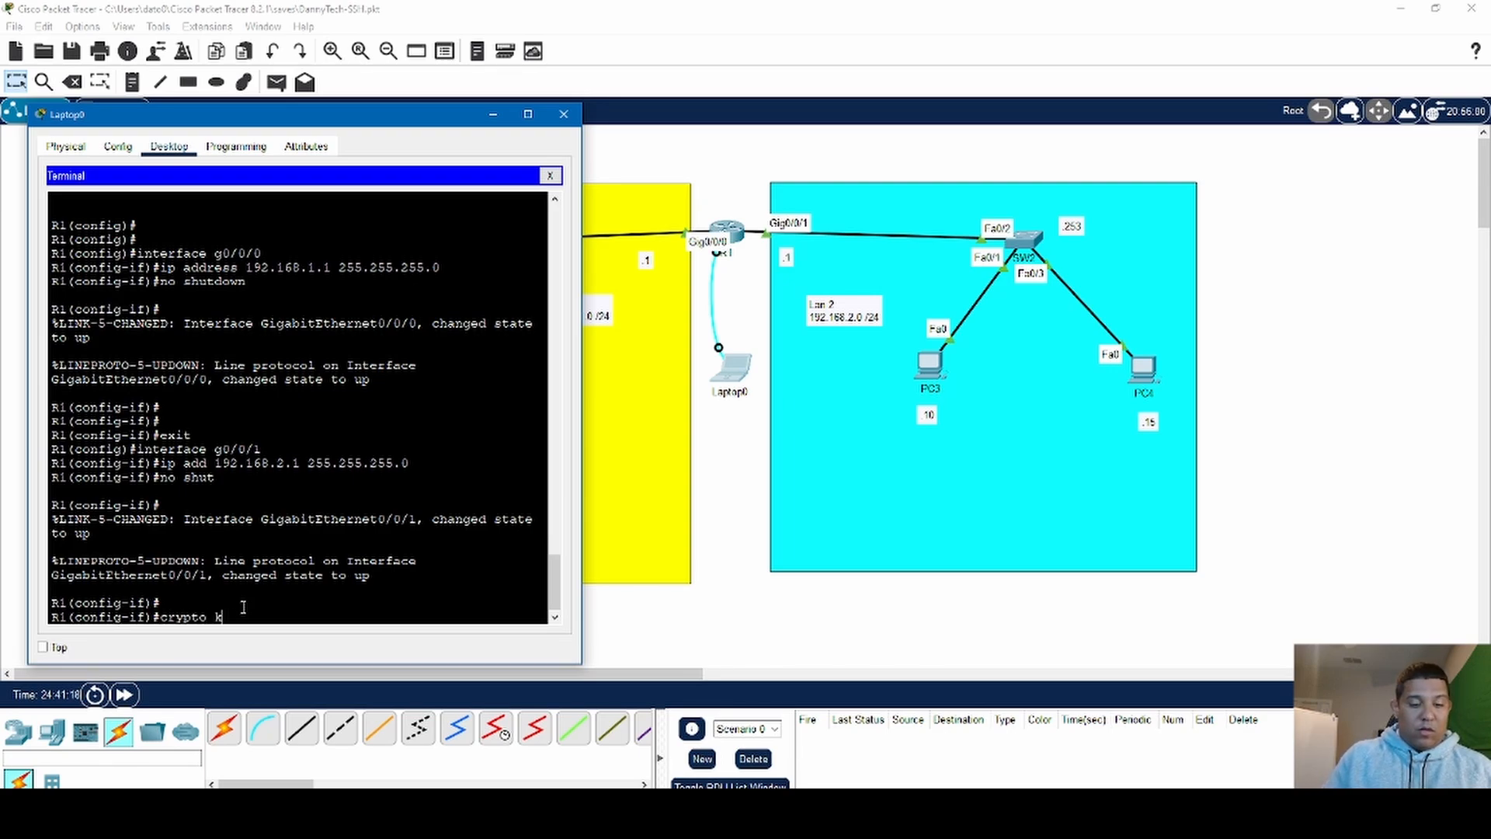
text(ey)
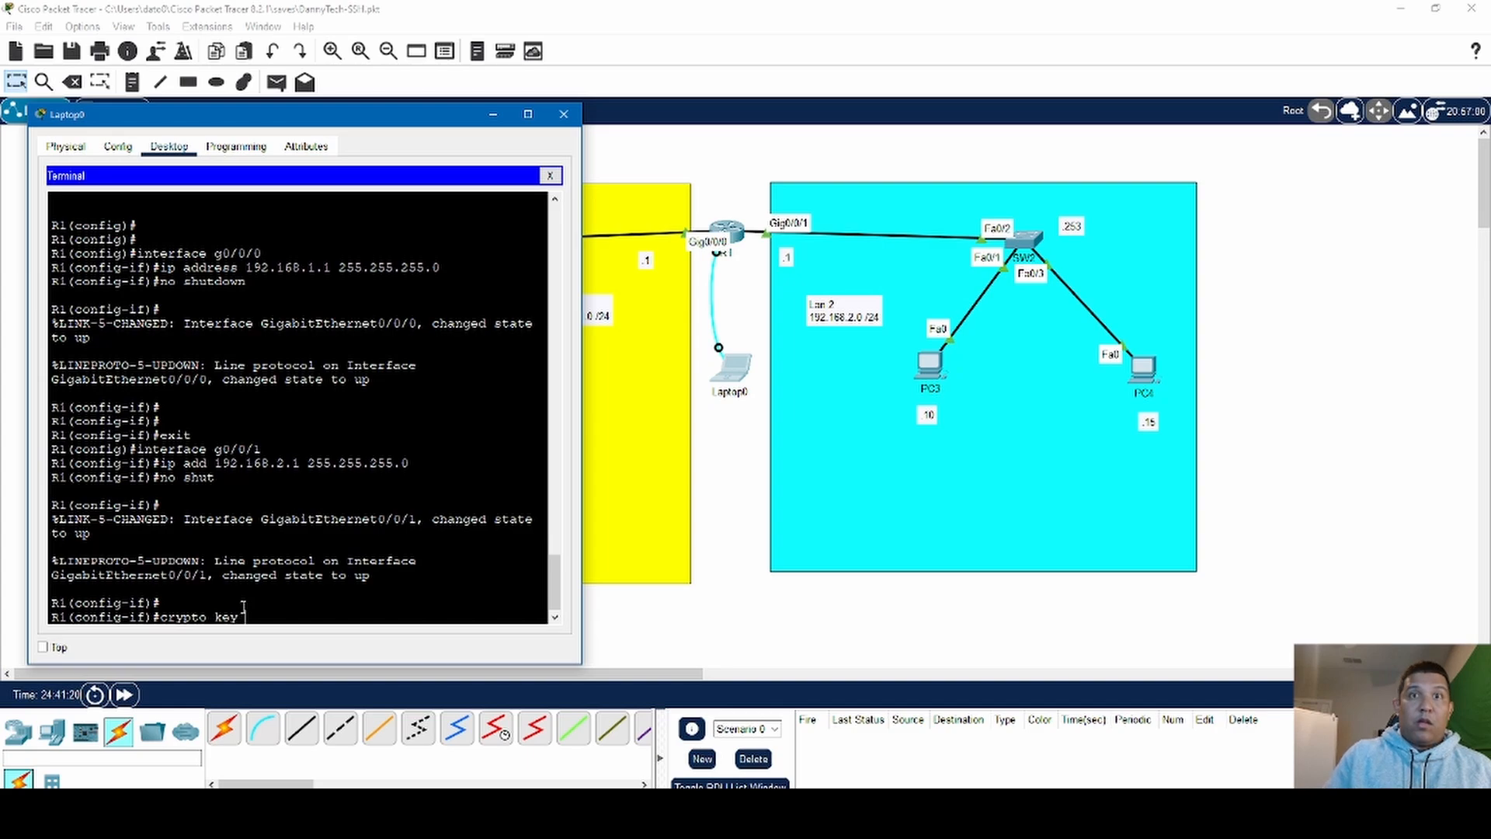
text( gene)
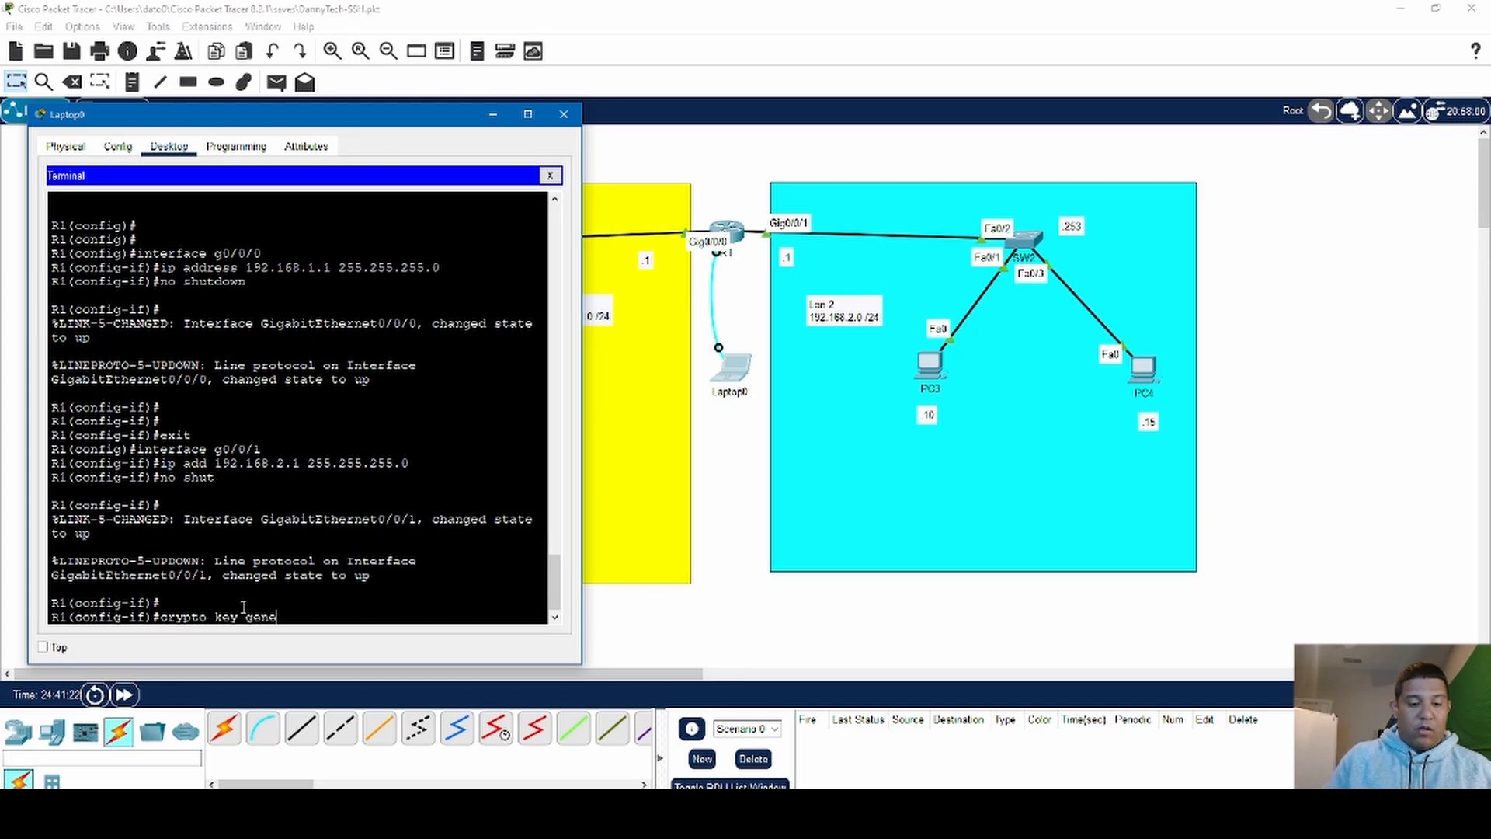
text(rate rsa)
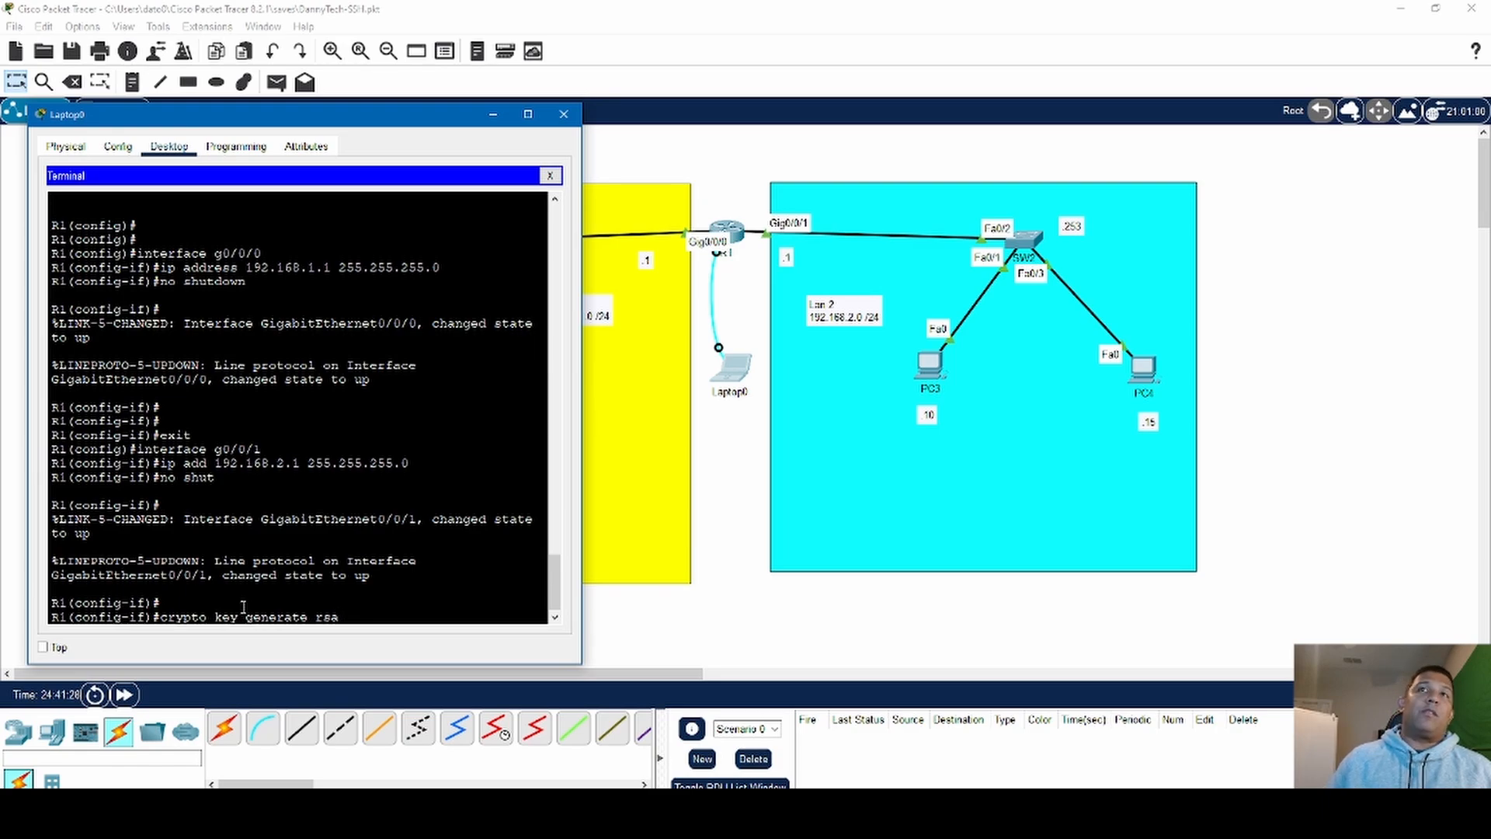
key(Return)
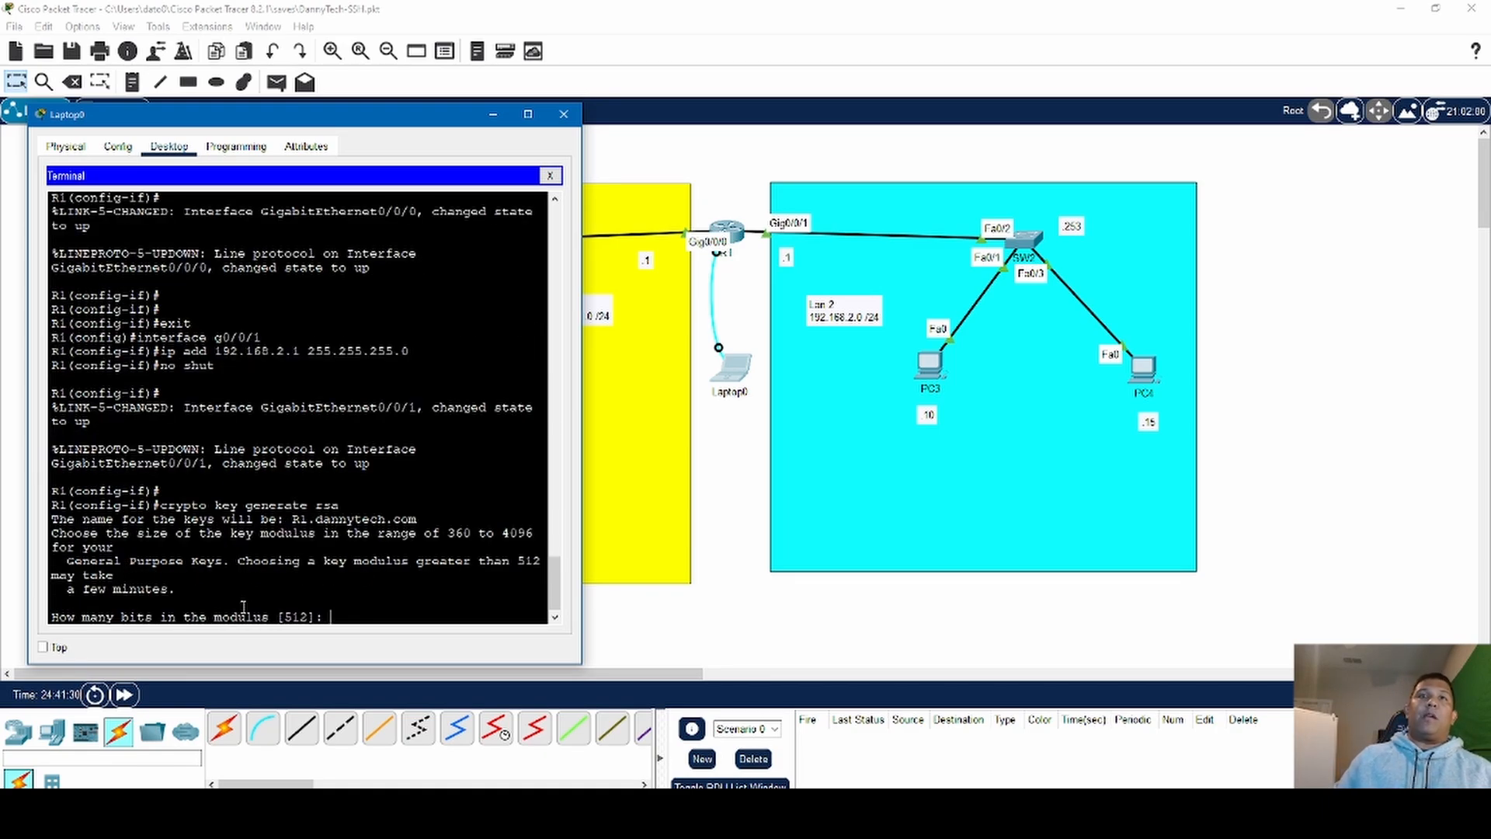
text(1)
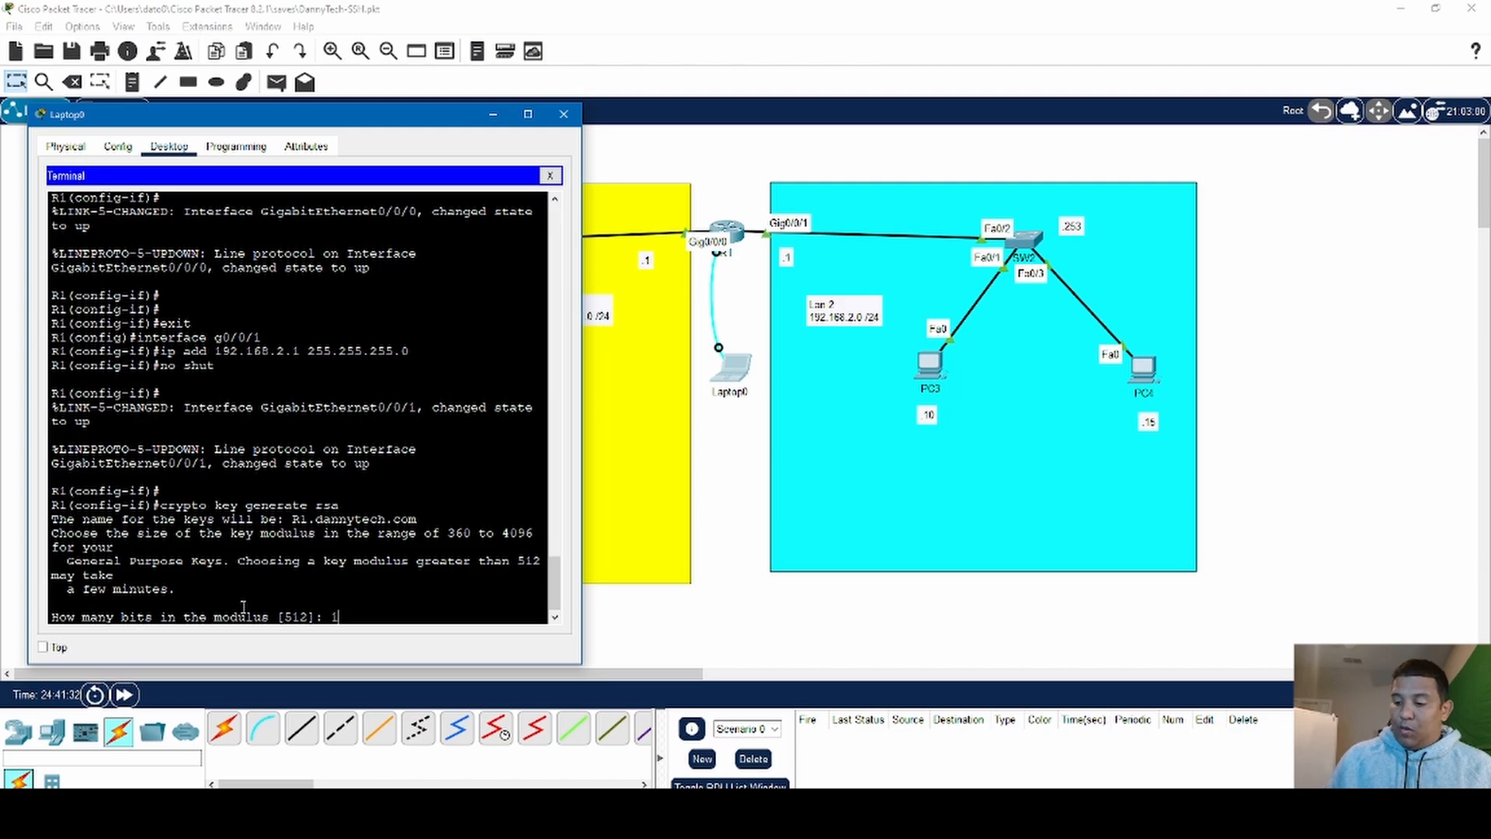
text(024)
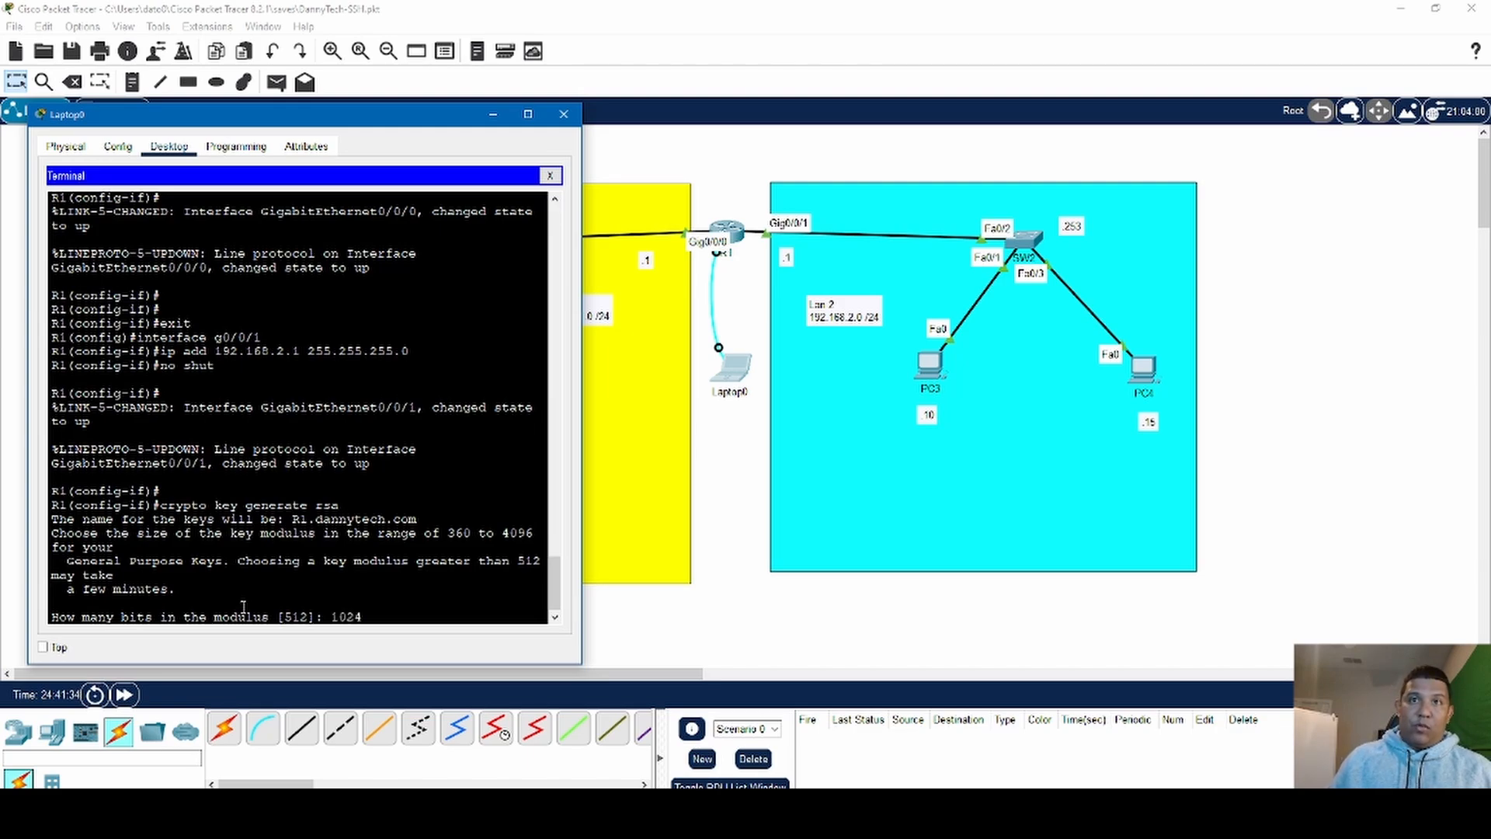
key(Return)
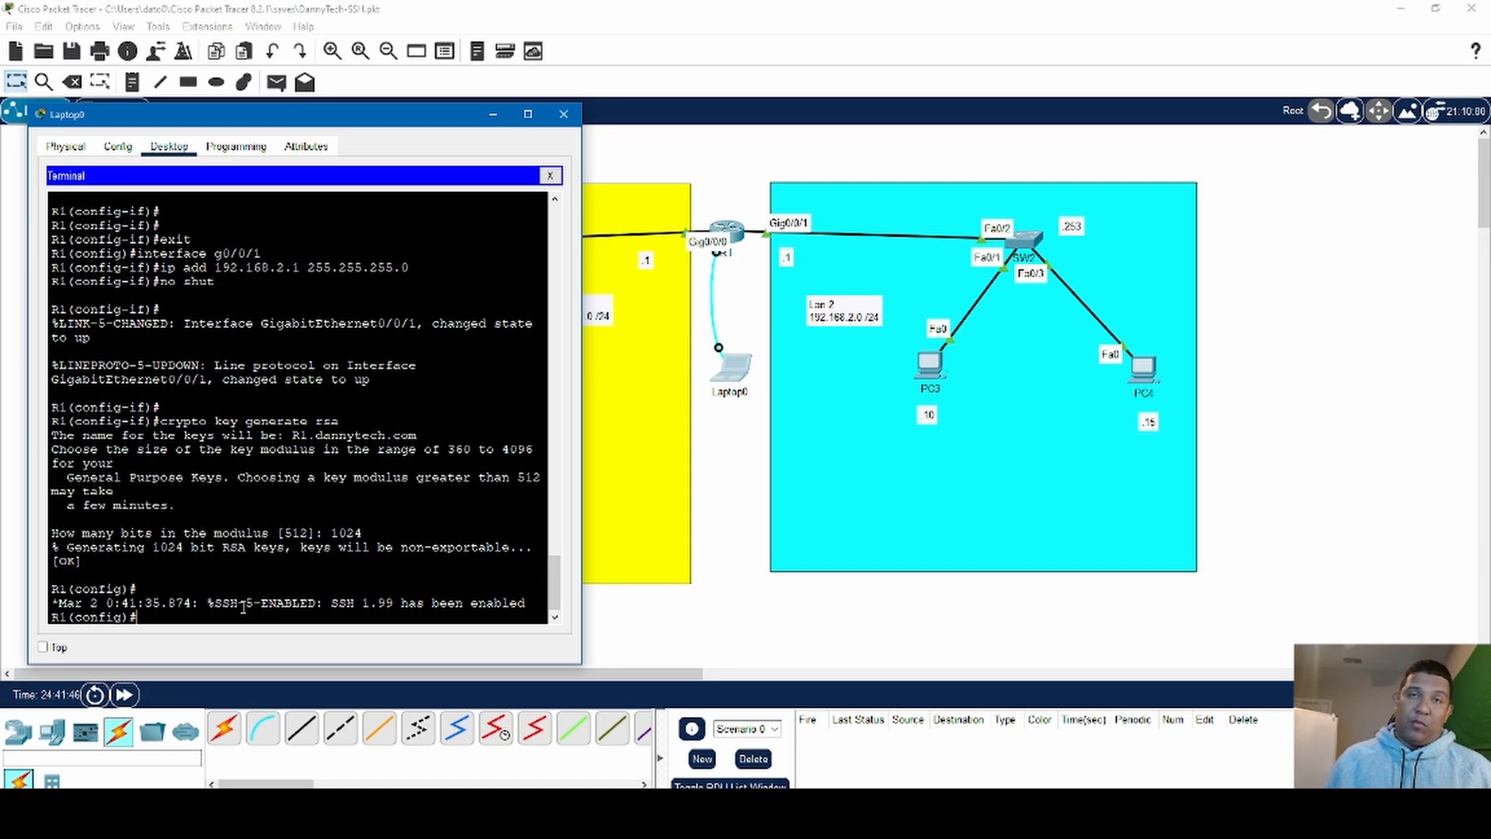
- Enter R1's virtual terminal line configuration with line vty 0 4
key(Return)
key(Return)
key(Return)
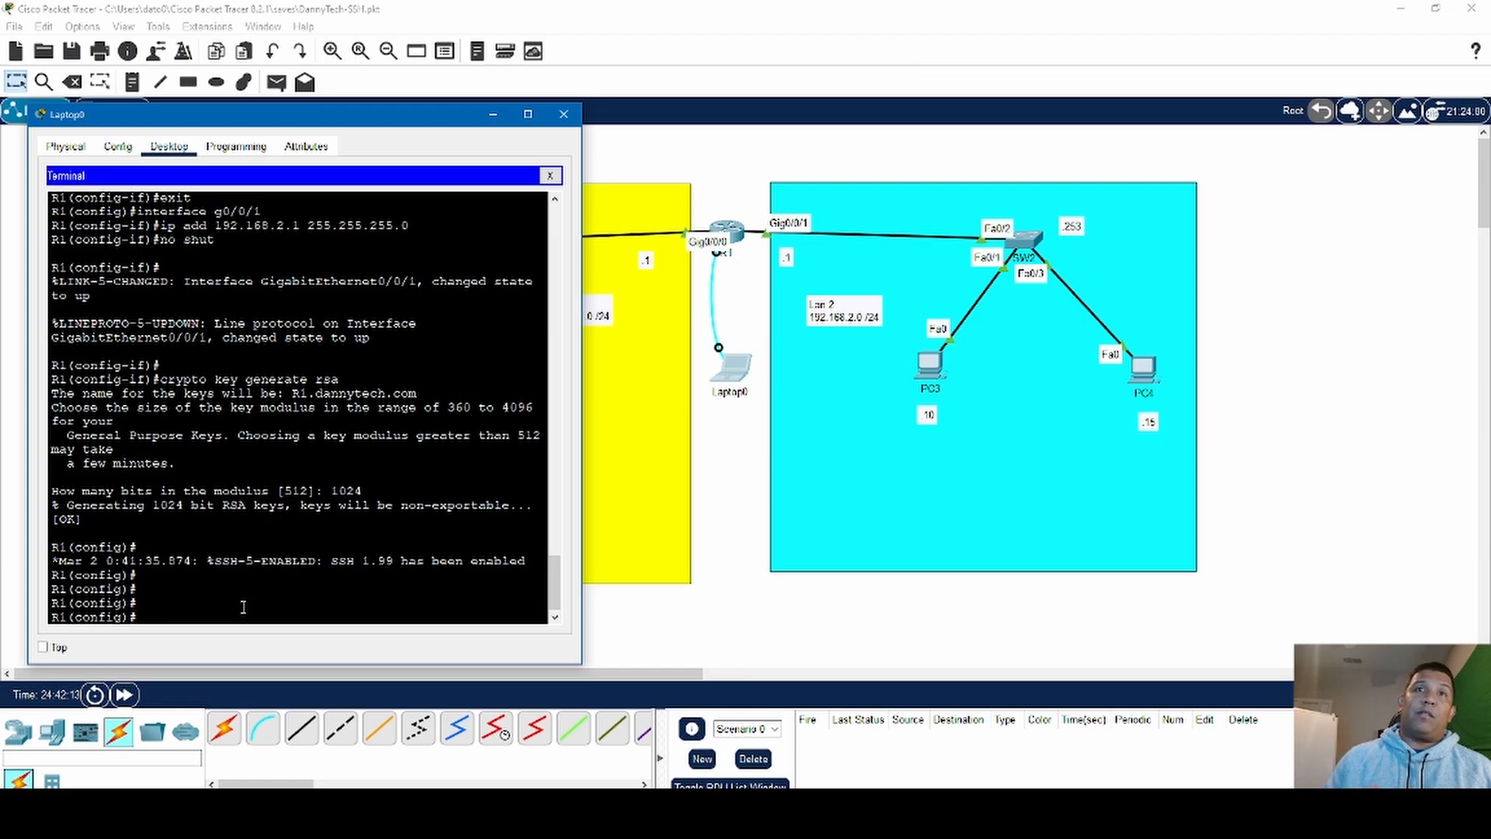
text(line)
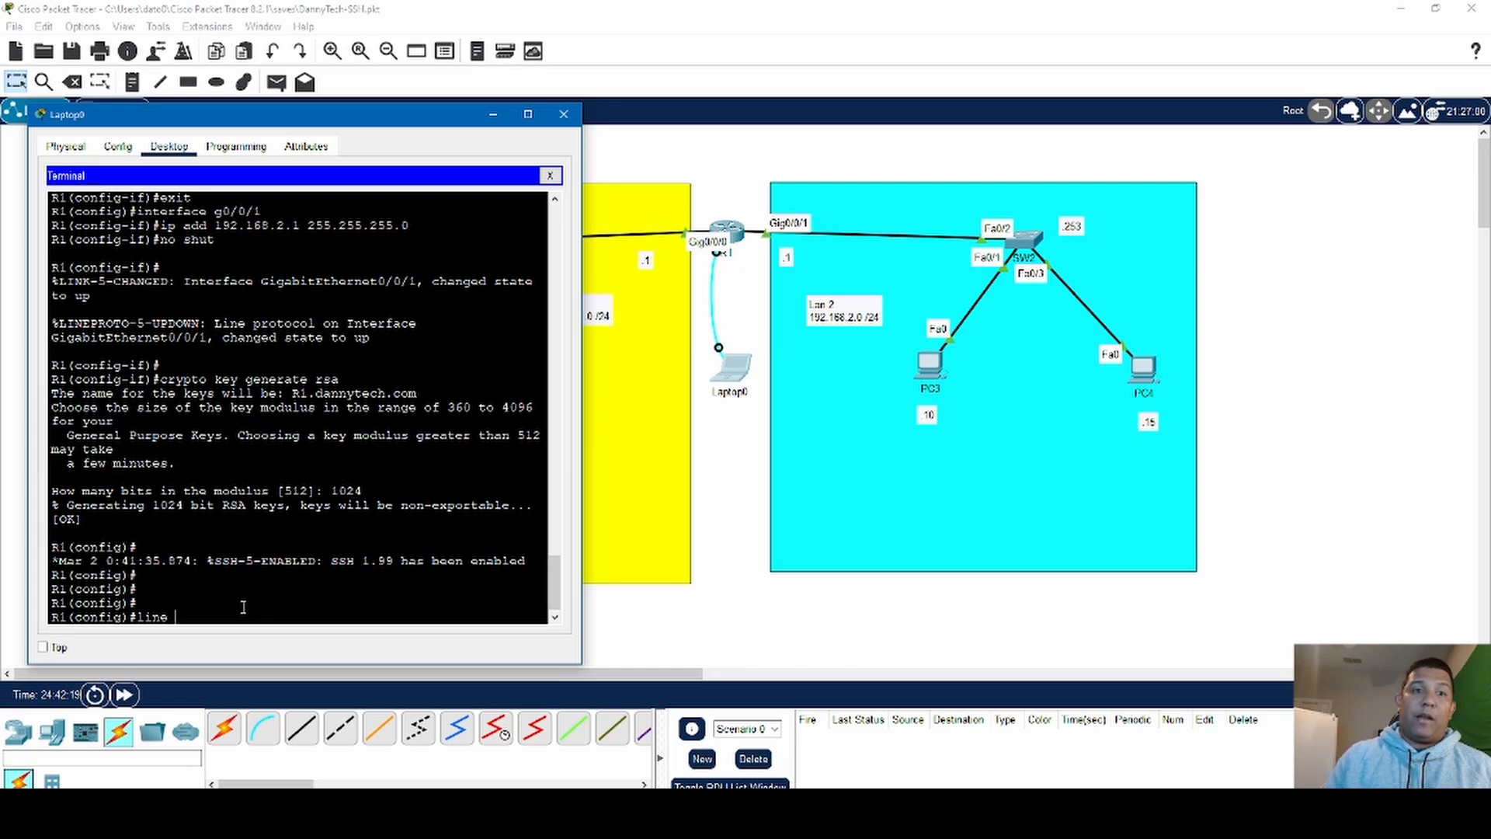
text( vty)
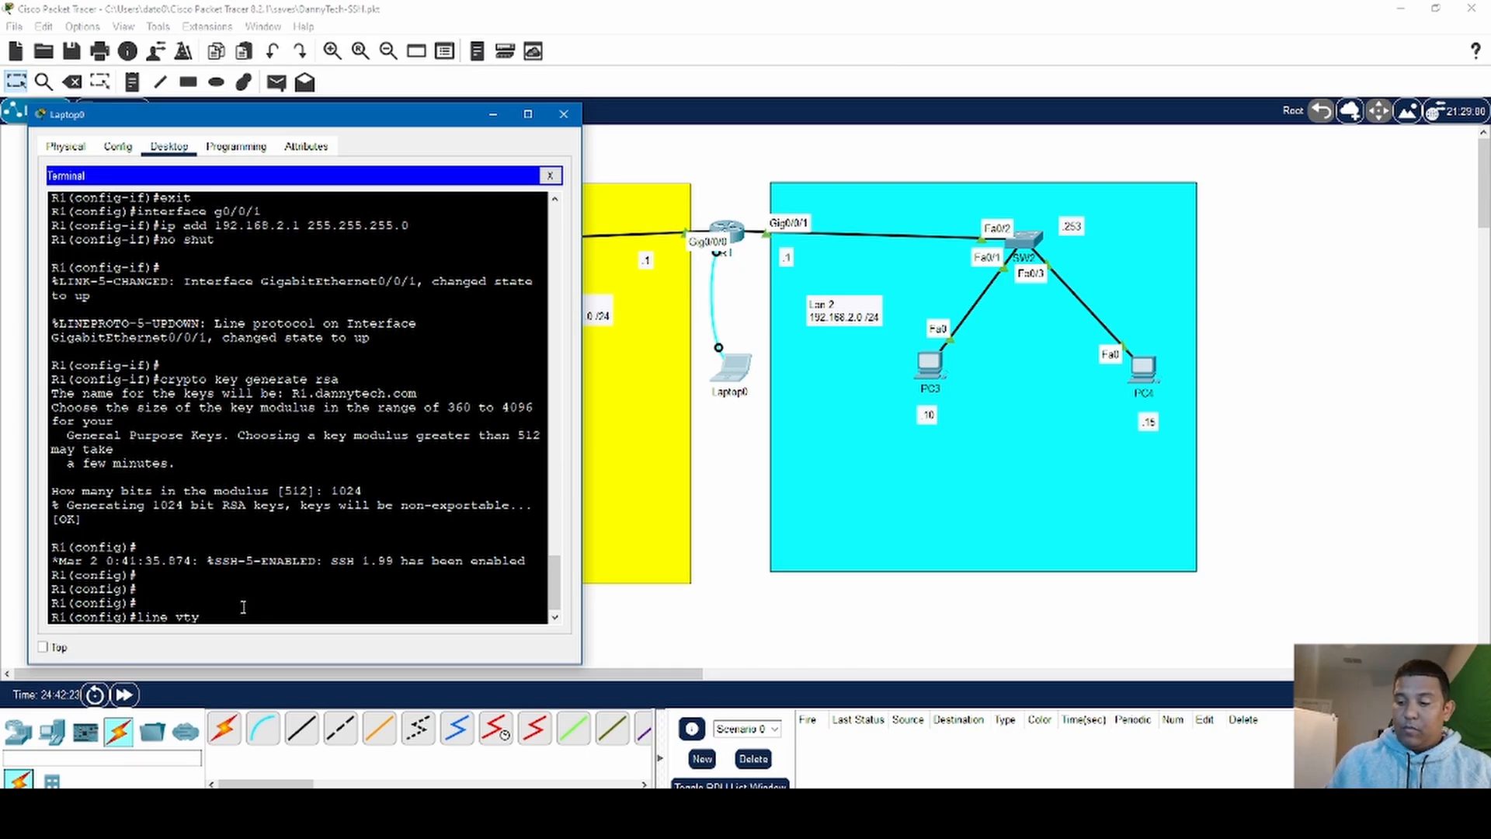
text(  0 4)
key(Return)
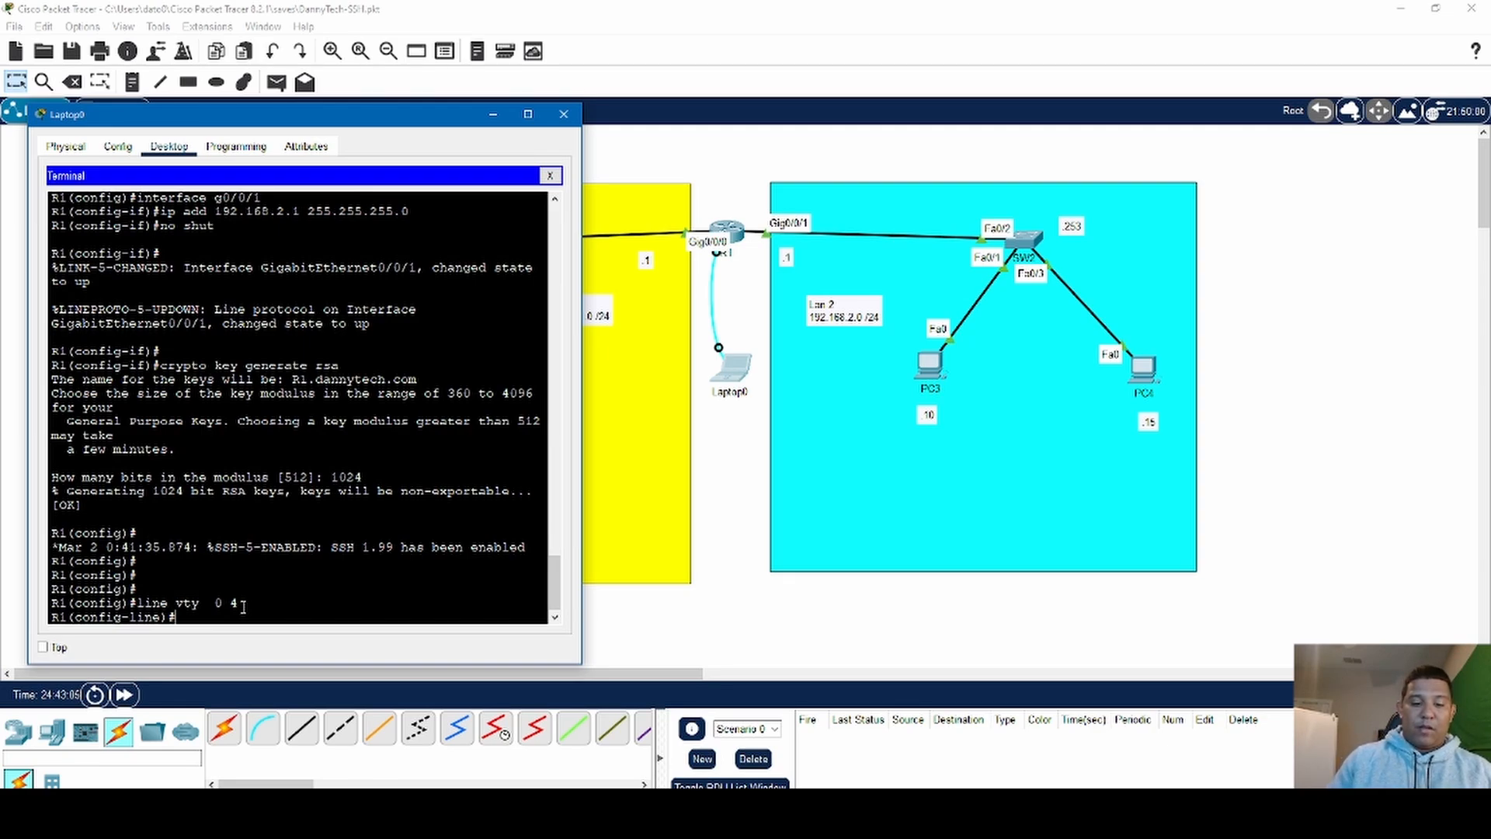
- Make the VTY lines authenticate against the local user database with login local
text(lo)
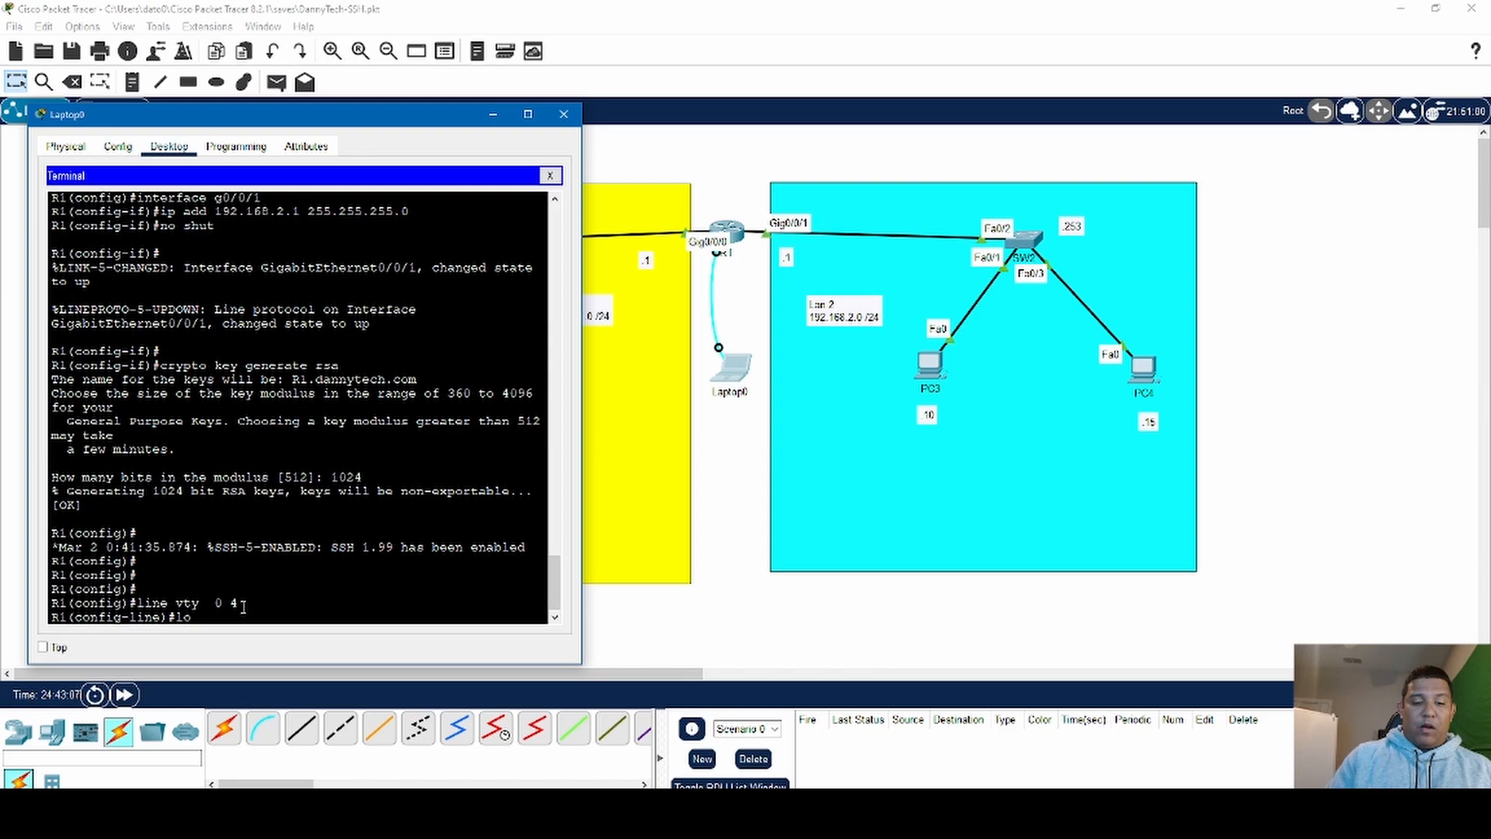
text(gin)
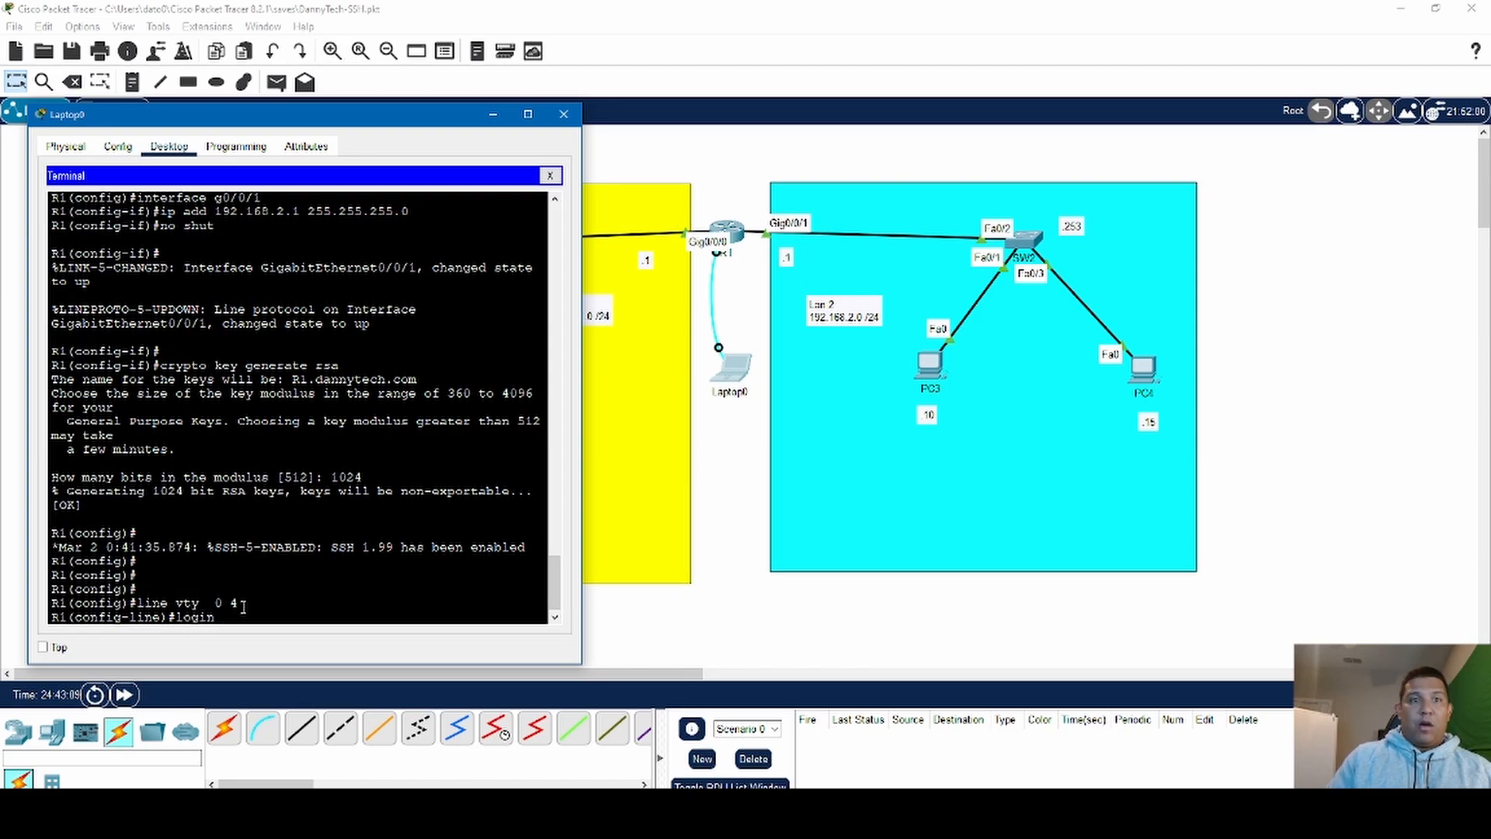
text( l)
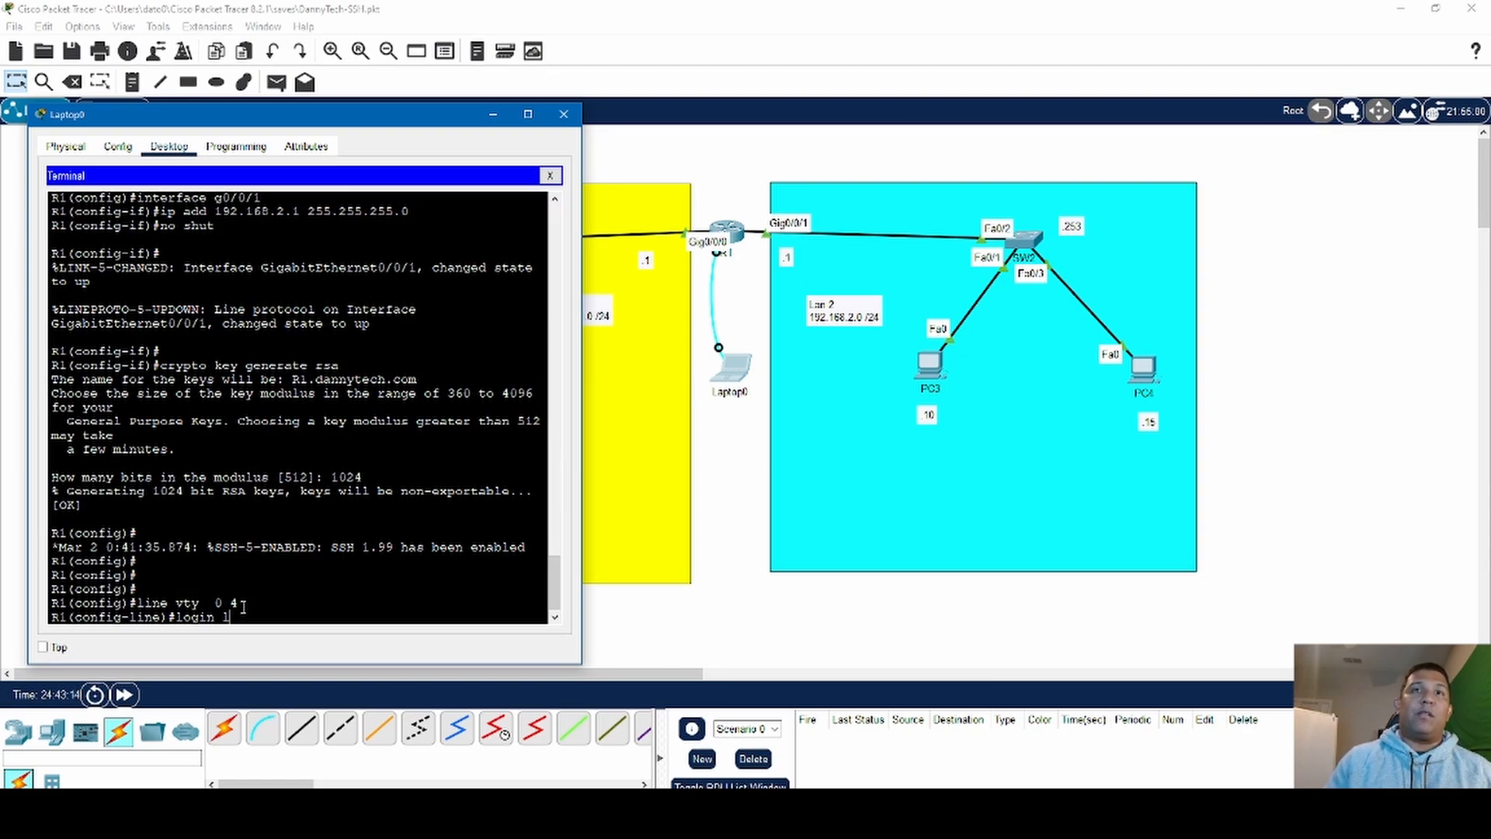
text(ocal)
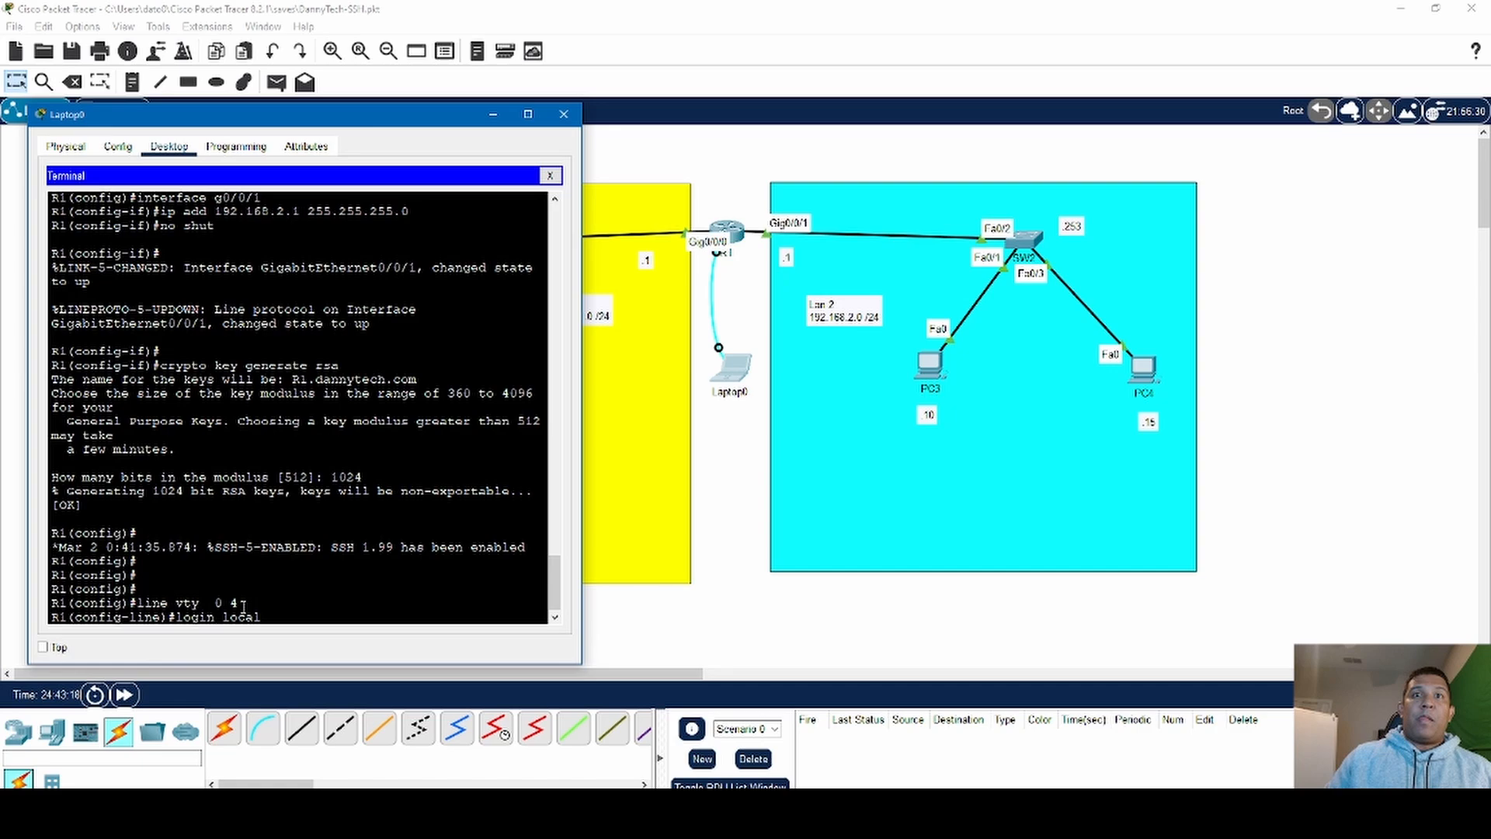
key(Return)
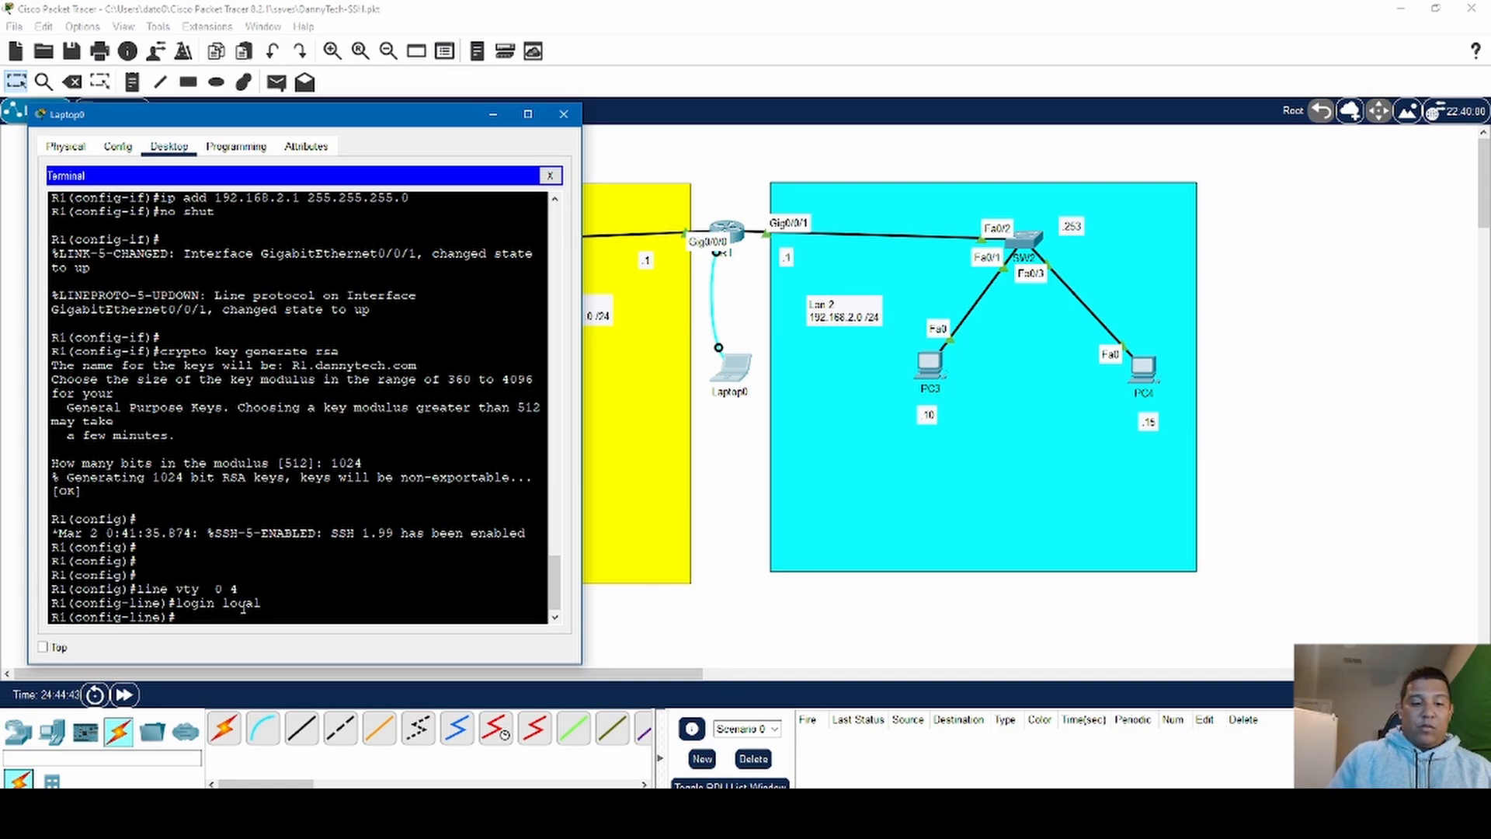
- Restrict the VTY lines to SSH with transport input ssh, and exit to R1's global configuration mode
text(tra)
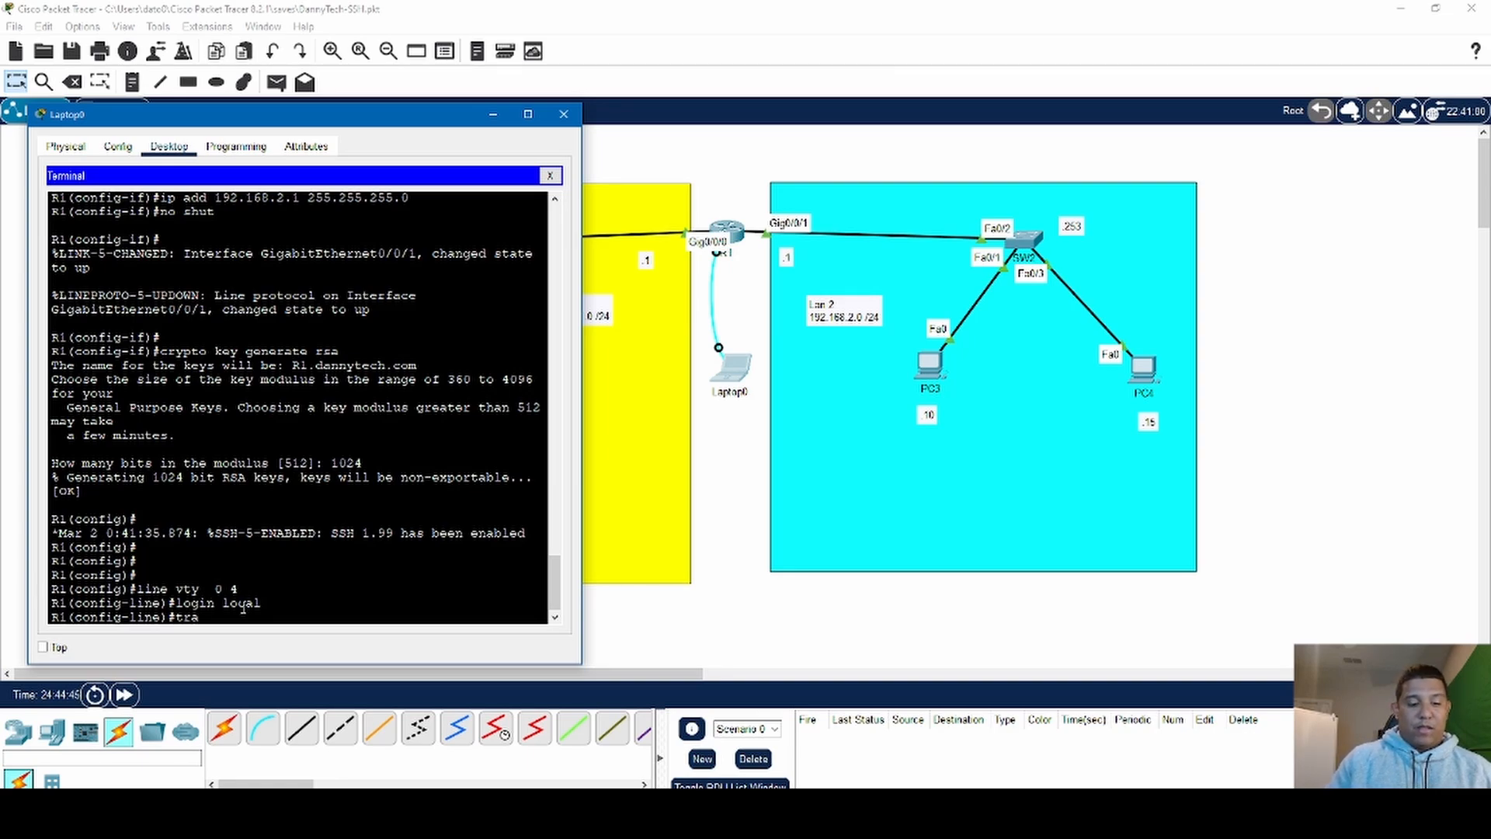
text(nsport)
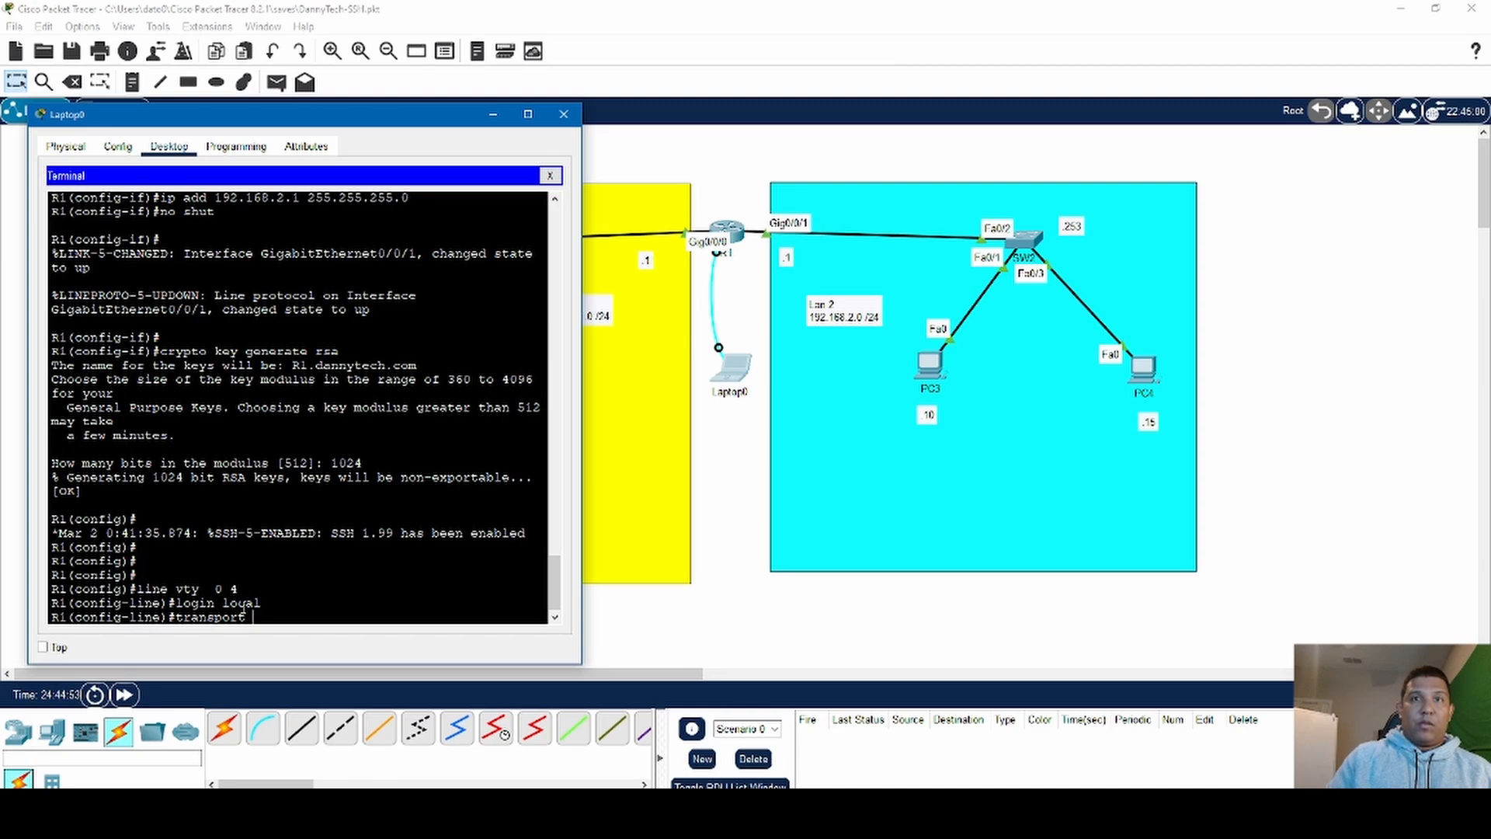
text(ip)
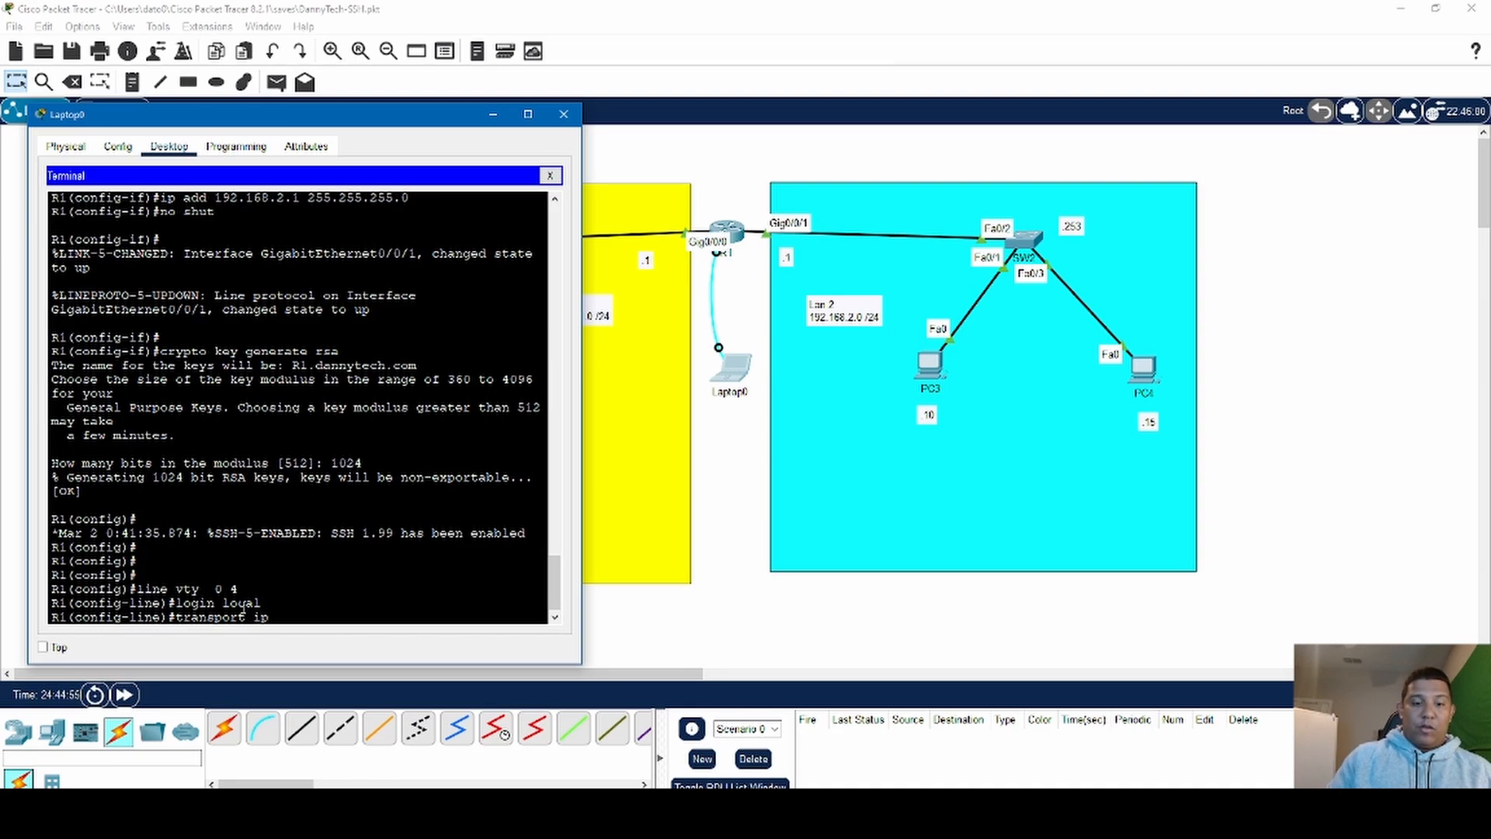
key(BackSpace)
text(nput)
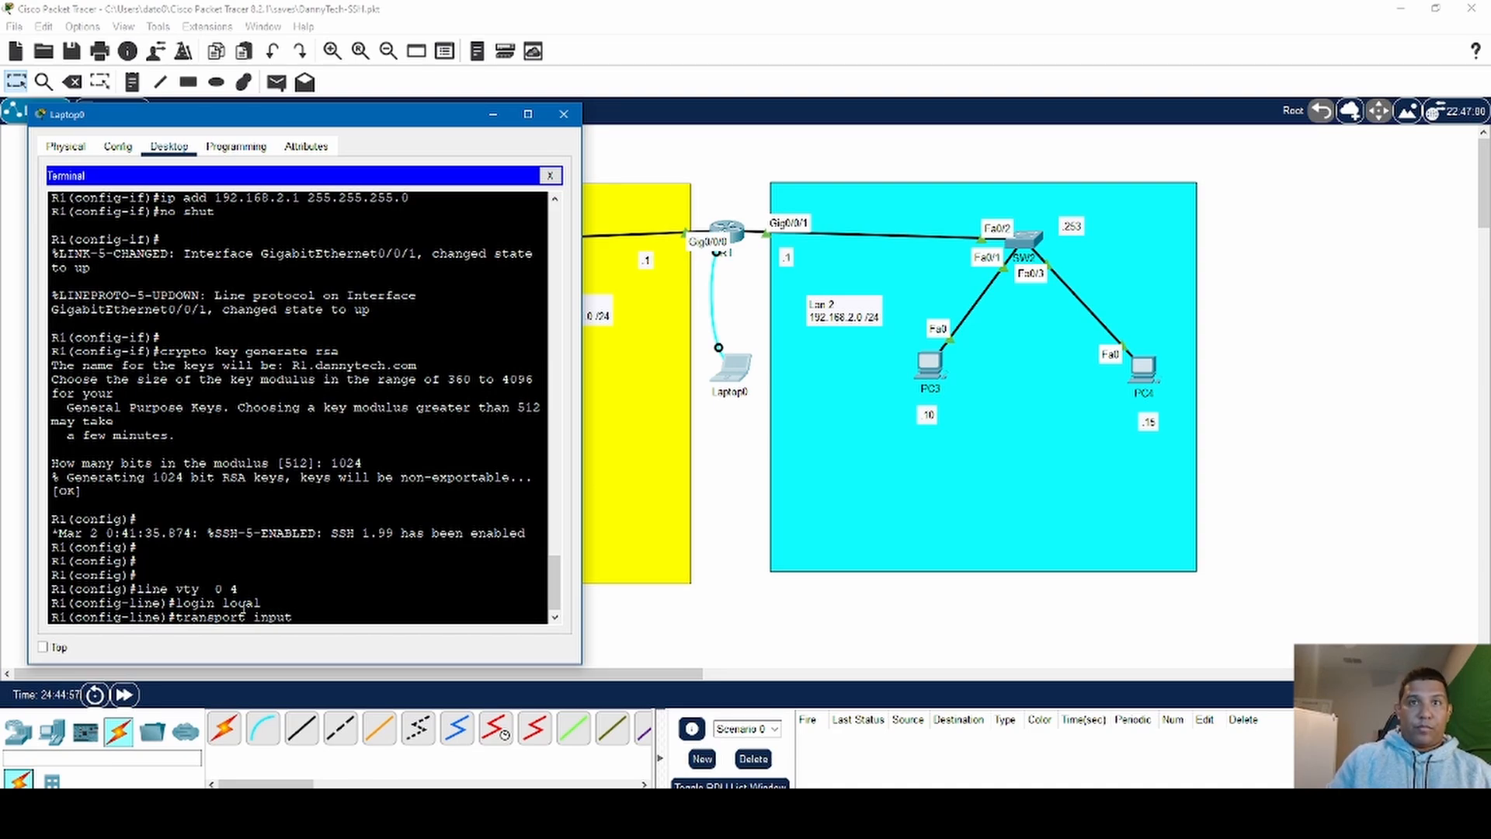
text( ssh)
key(Return)
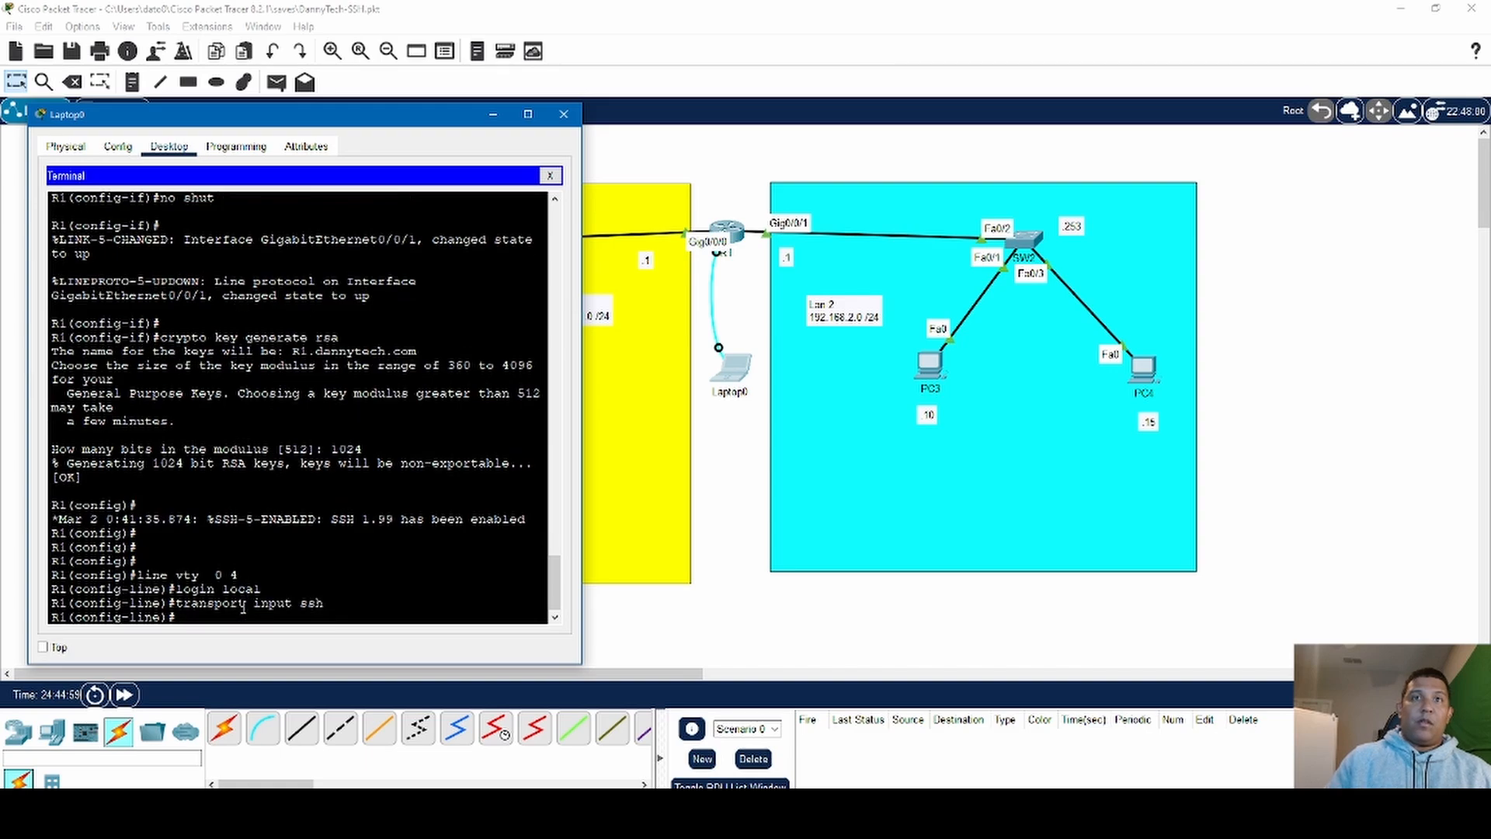
text(e)
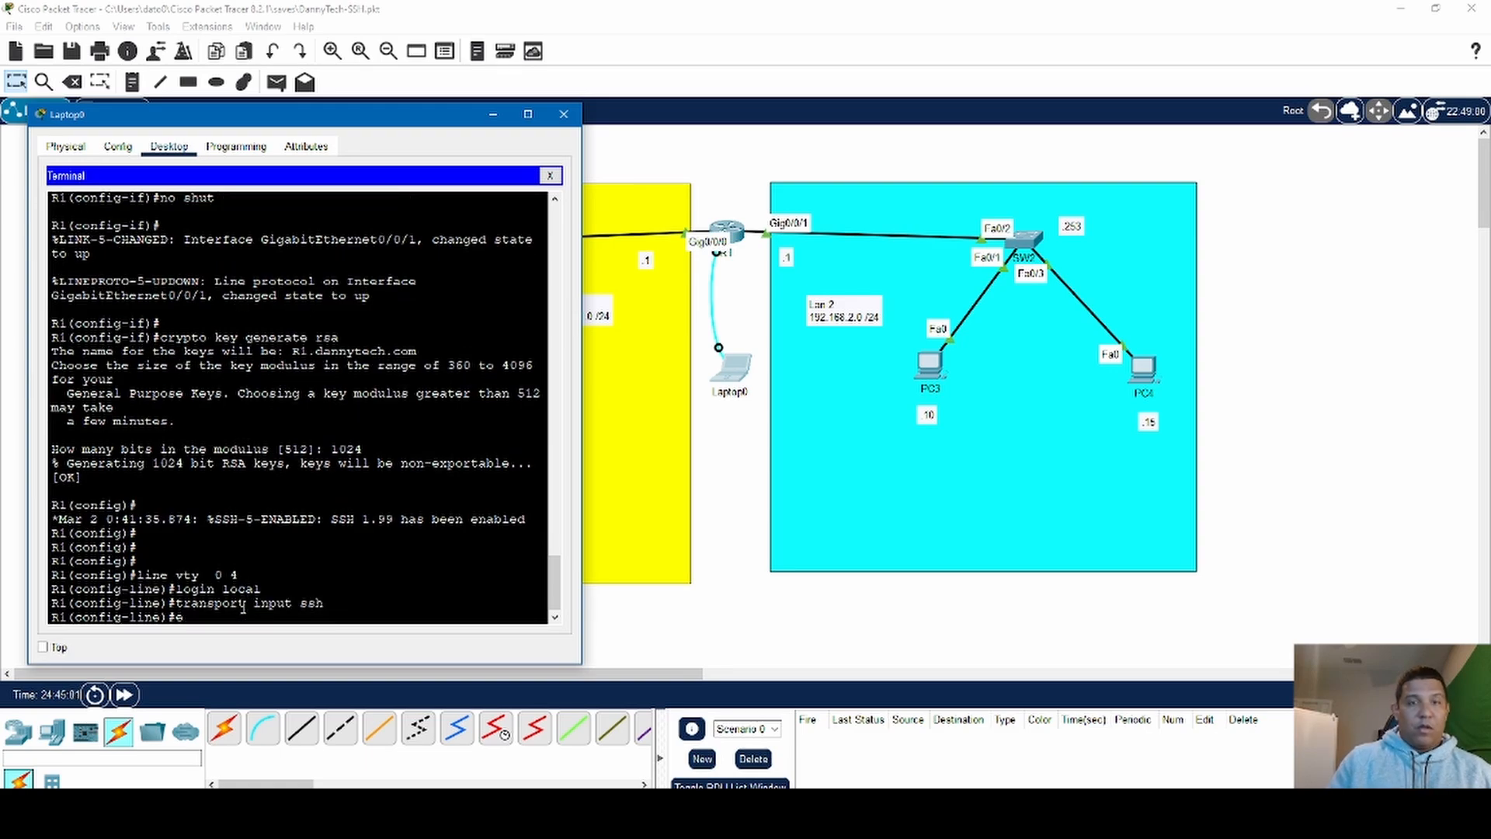
text(xit)
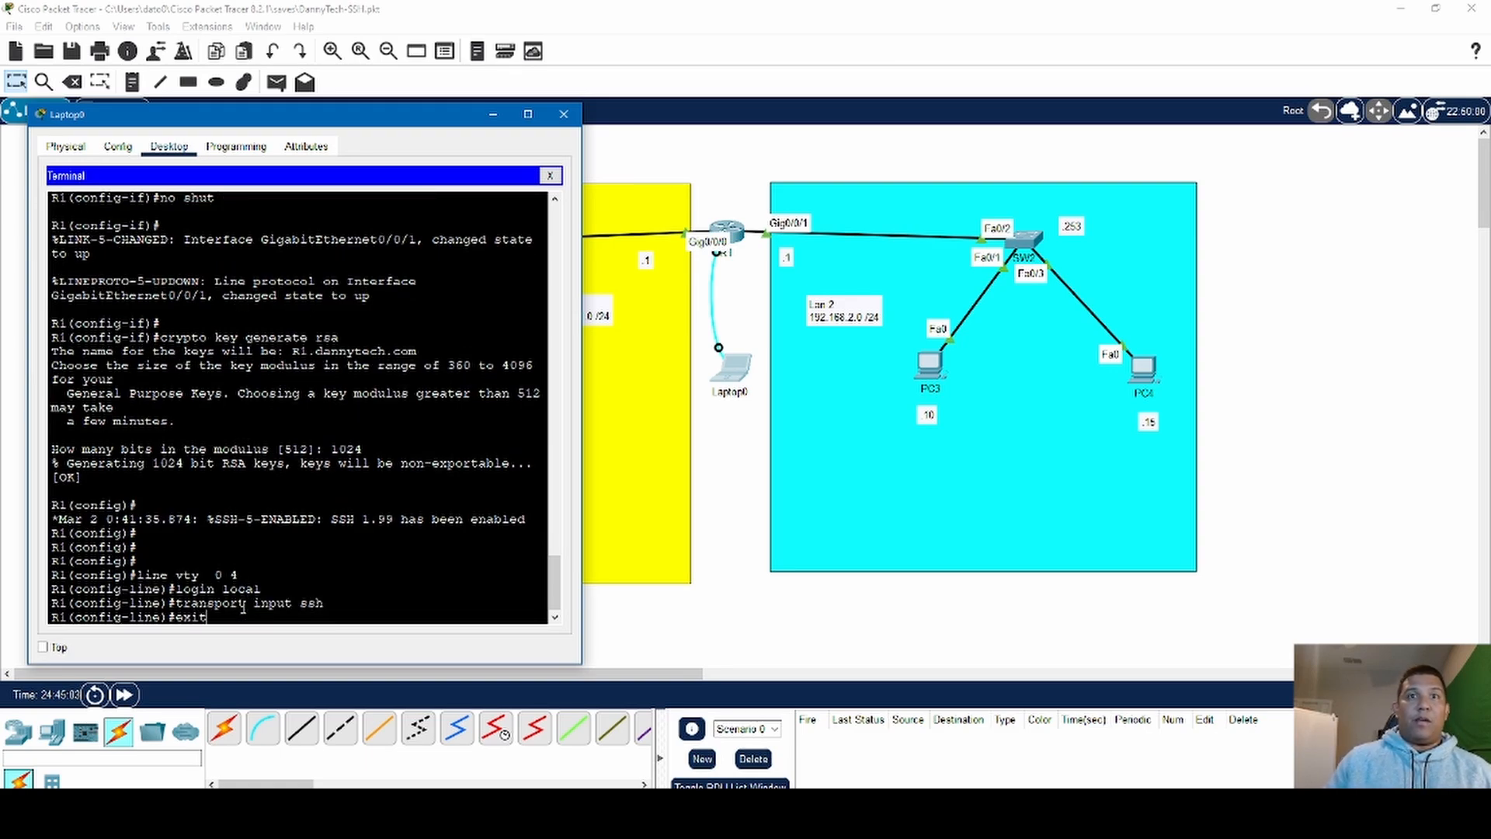
key(Return)
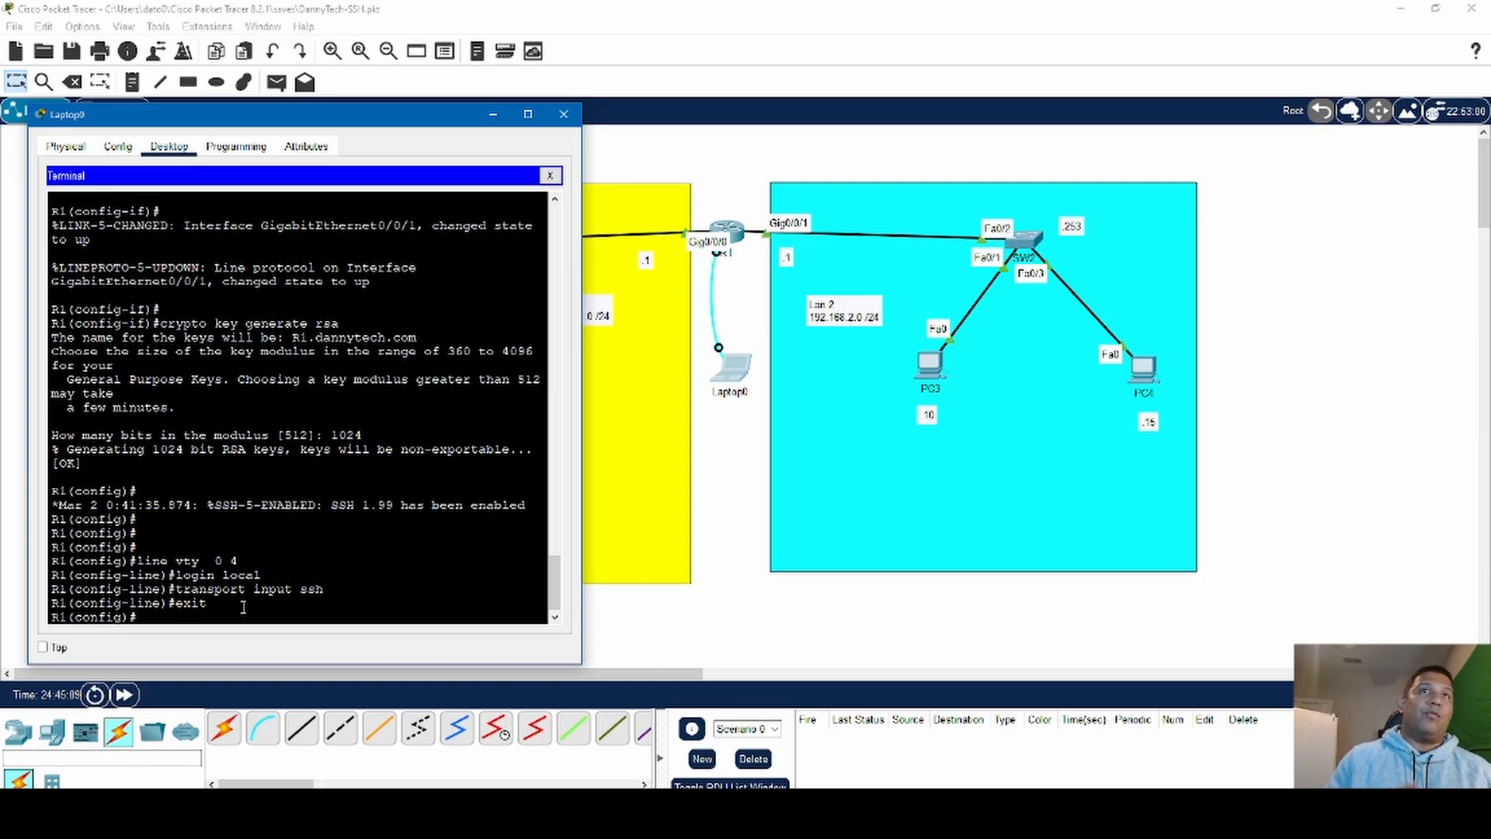
- Create a local user account on R1 with the username command, entering the administrator's first name and the account password
text(u)
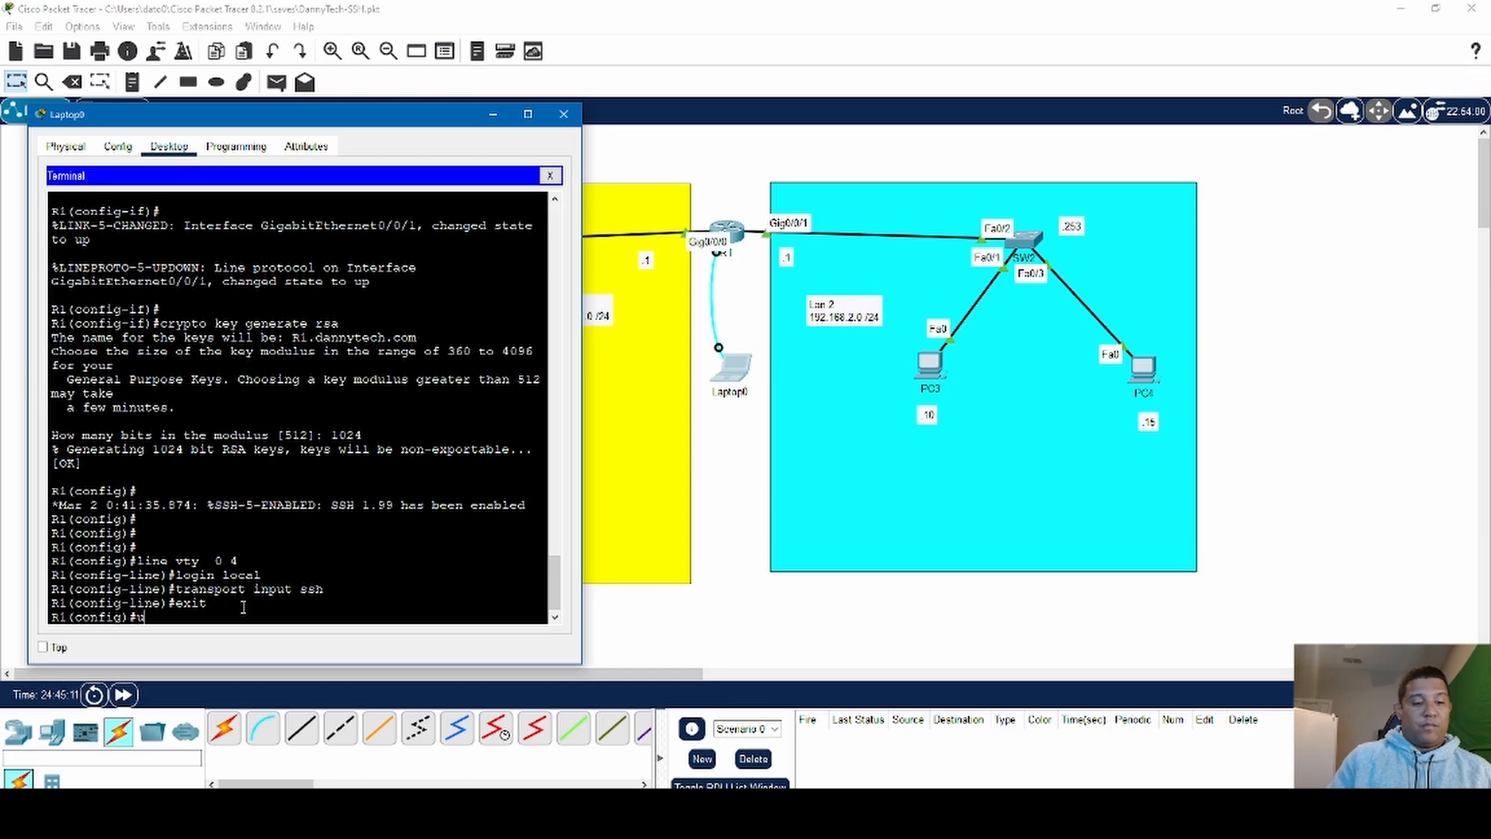
text(sername)
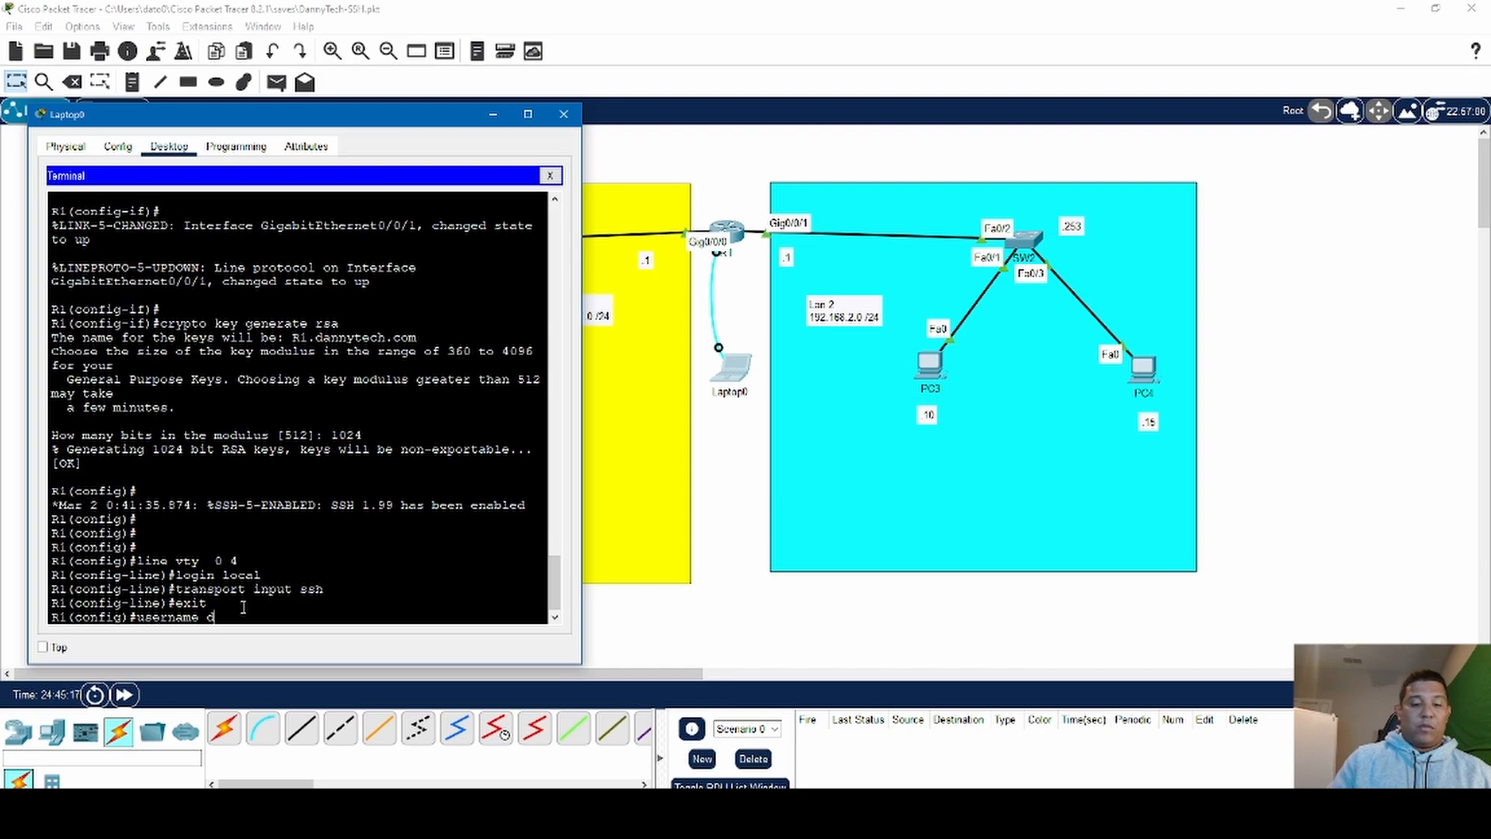
text( Dann)
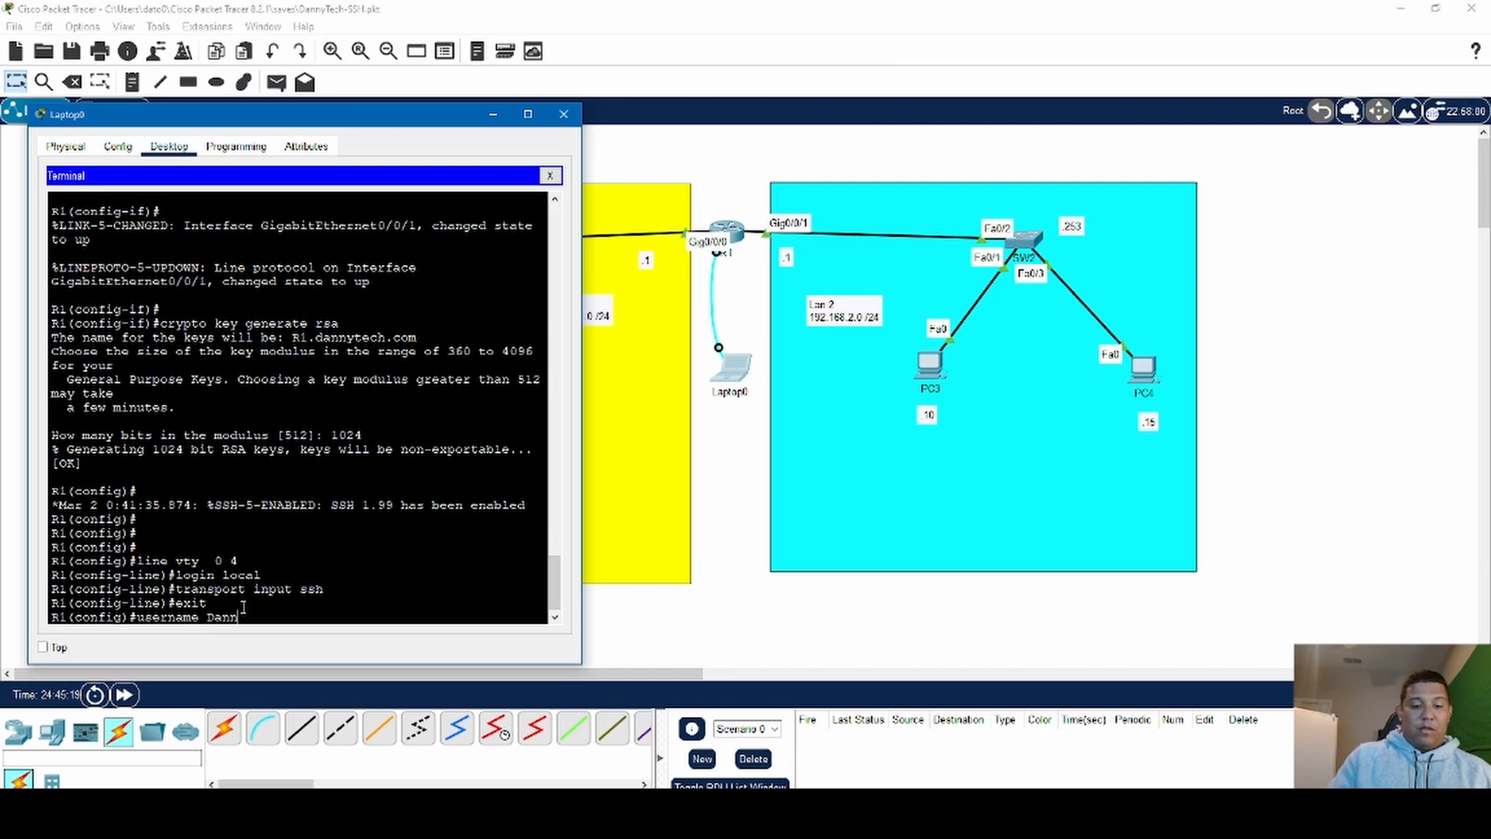
text(y p)
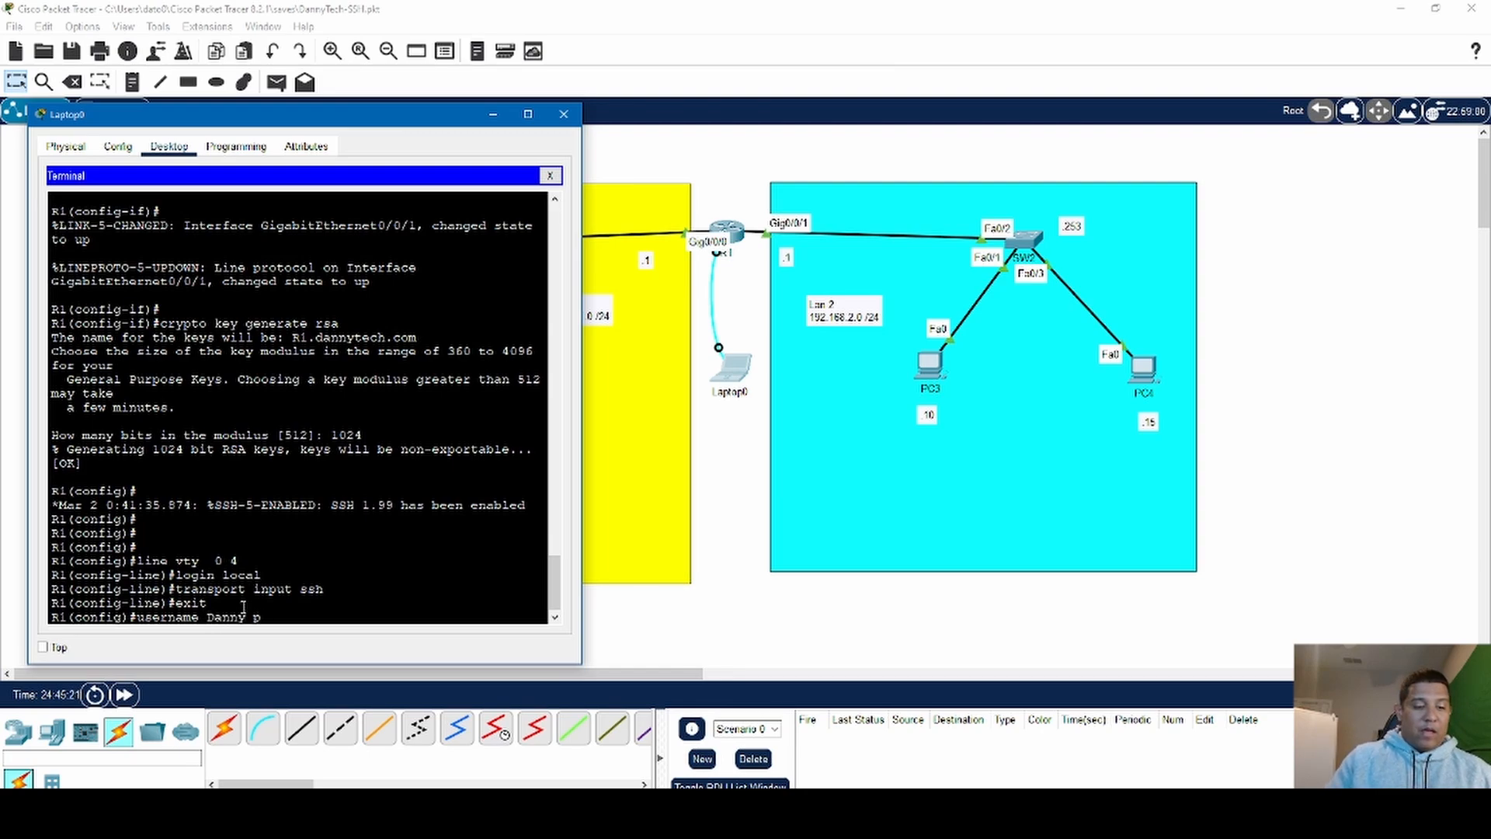
text(assword)
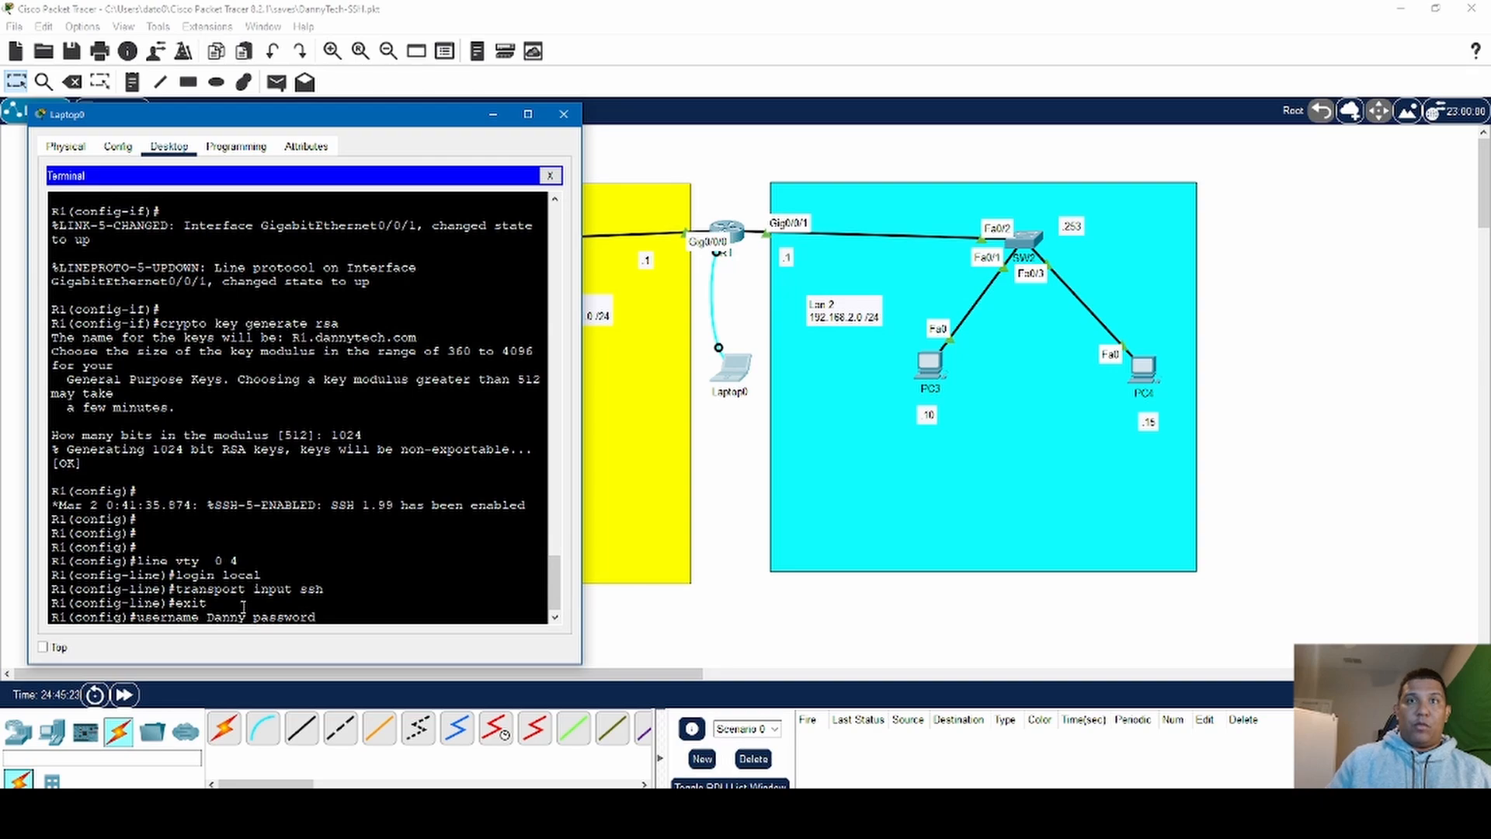
text( ccna)
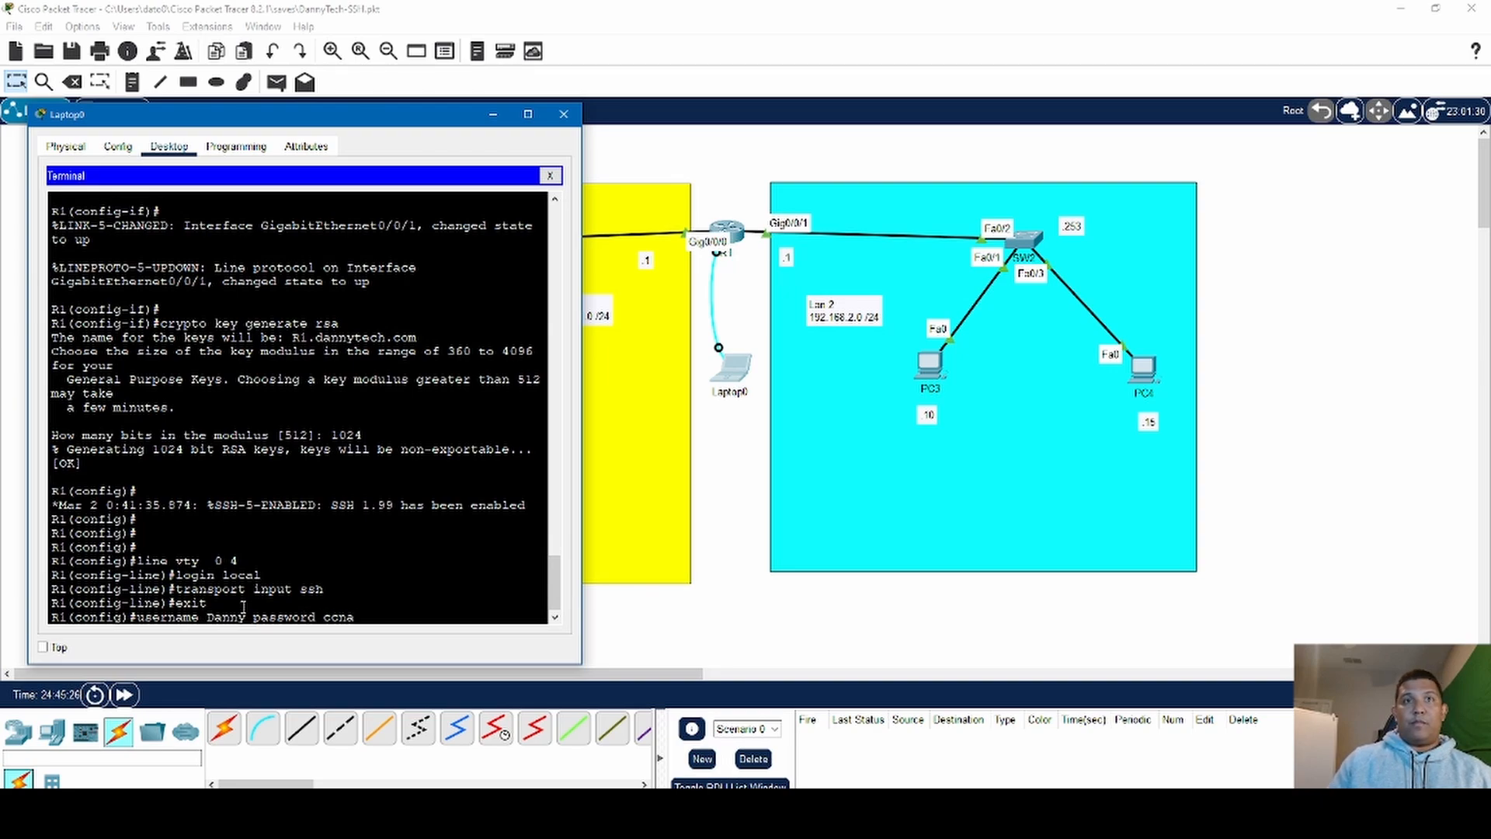
key(Return)
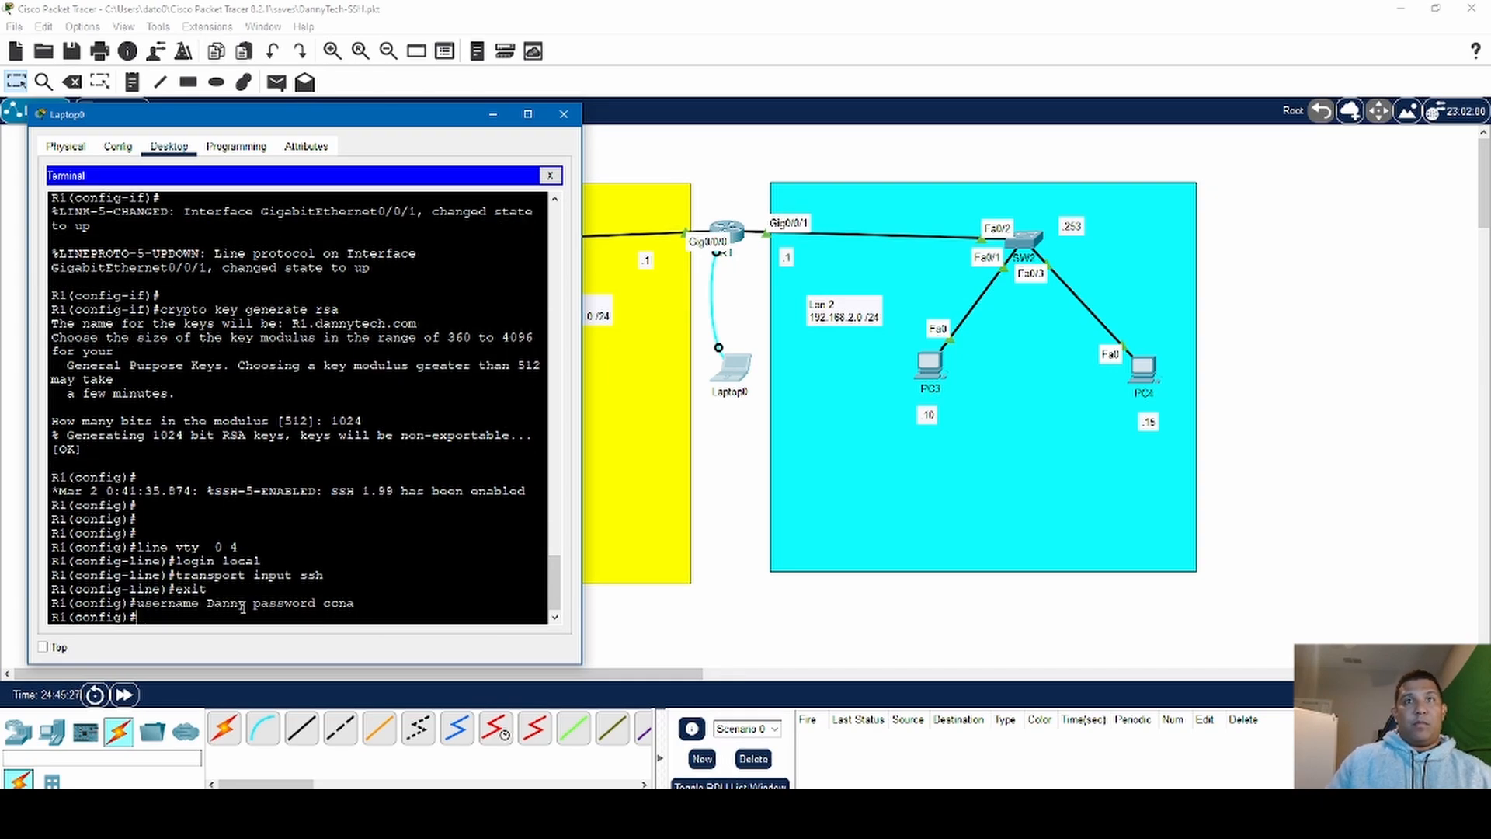
key(Return)
key(Return)
key(Return)
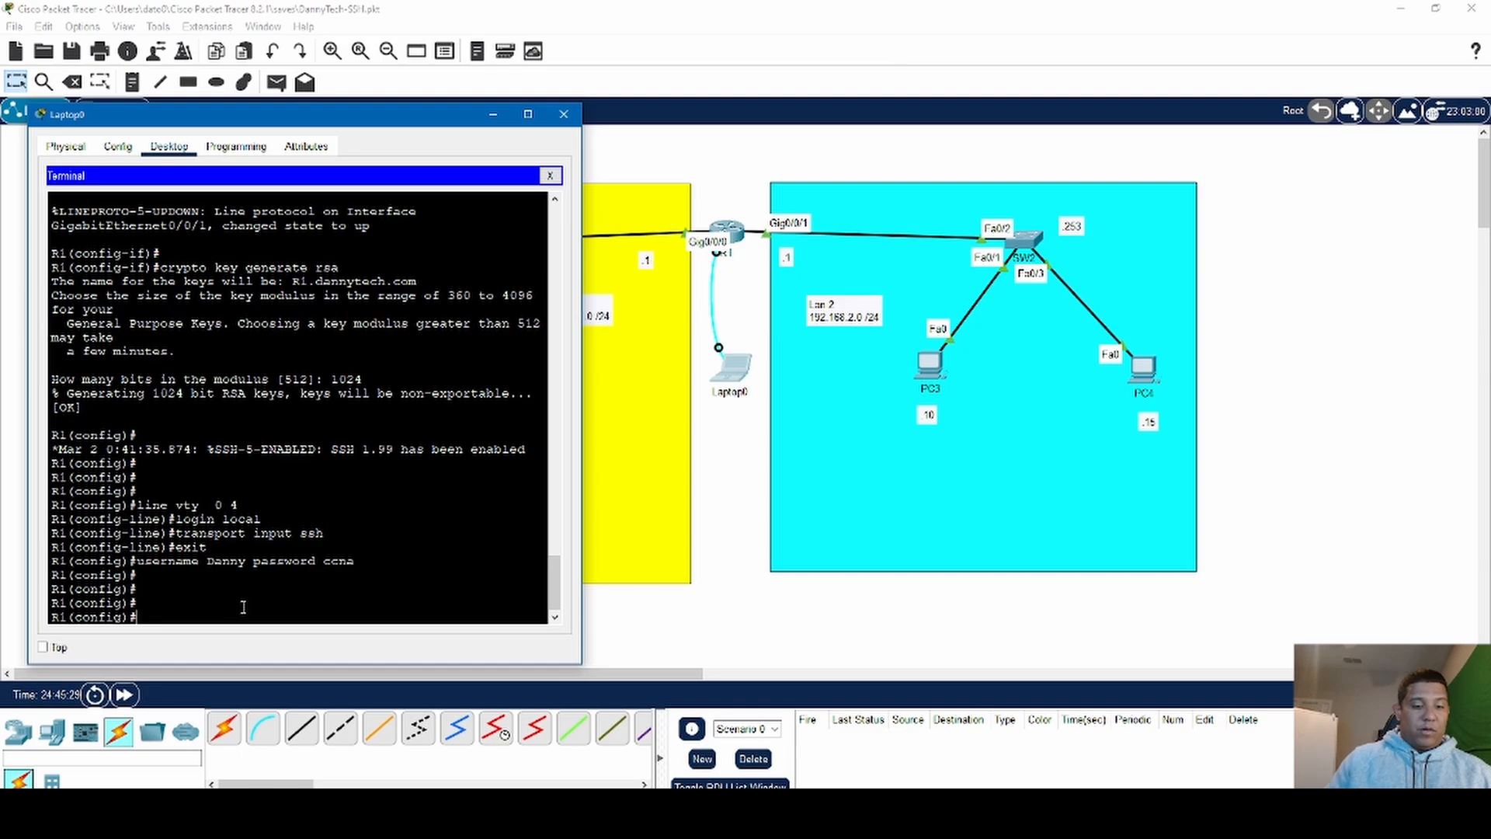
- Leave R1's global configuration mode and close the laptop's console session
text(exit)
key(Return)
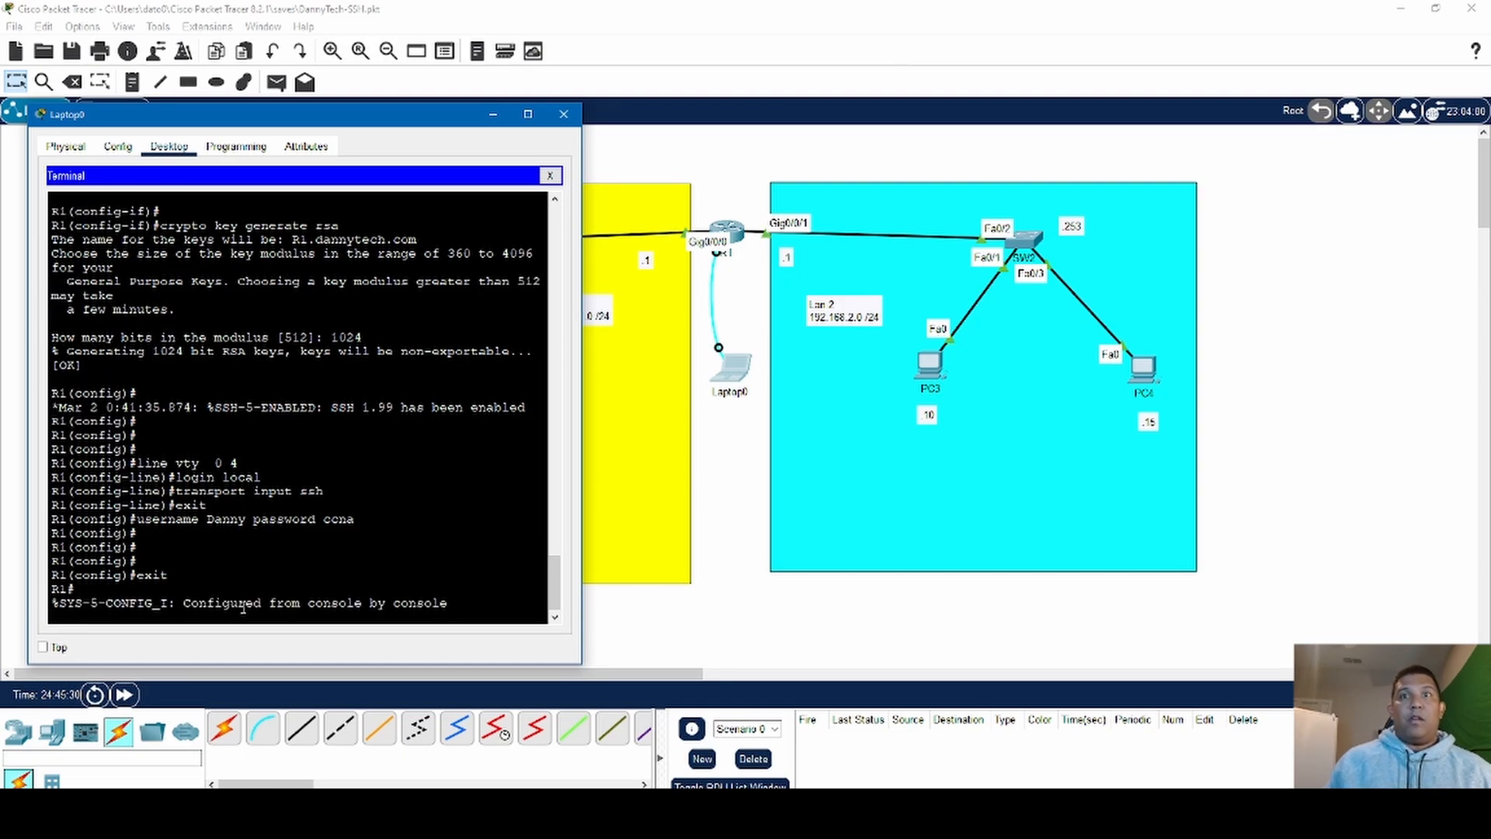
click(564, 117)
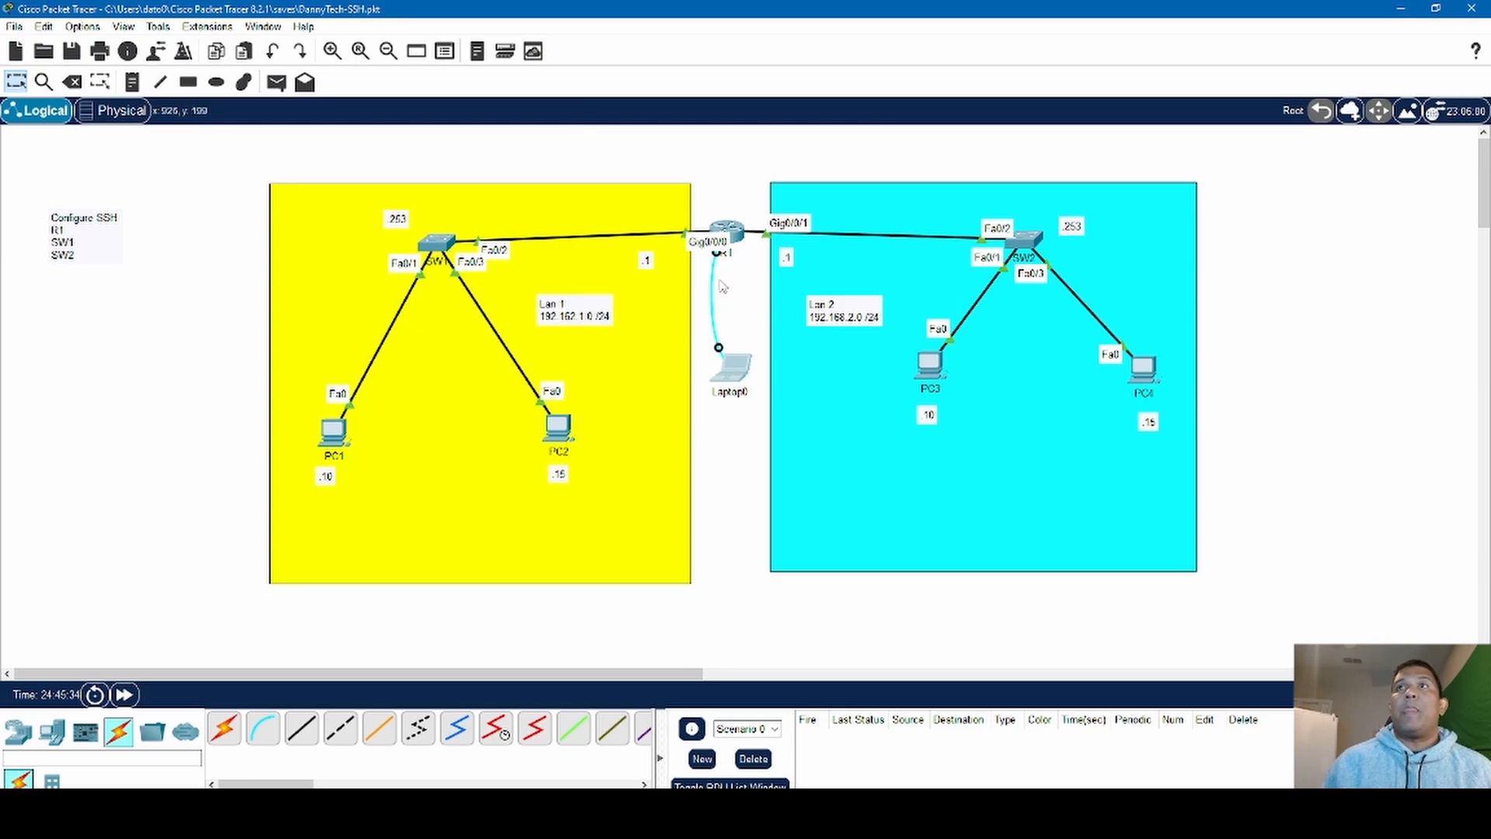
- Move the laptop's console cable from R1 to the Console port of SW1
drag(715, 254, 450, 237)
click(449, 239)
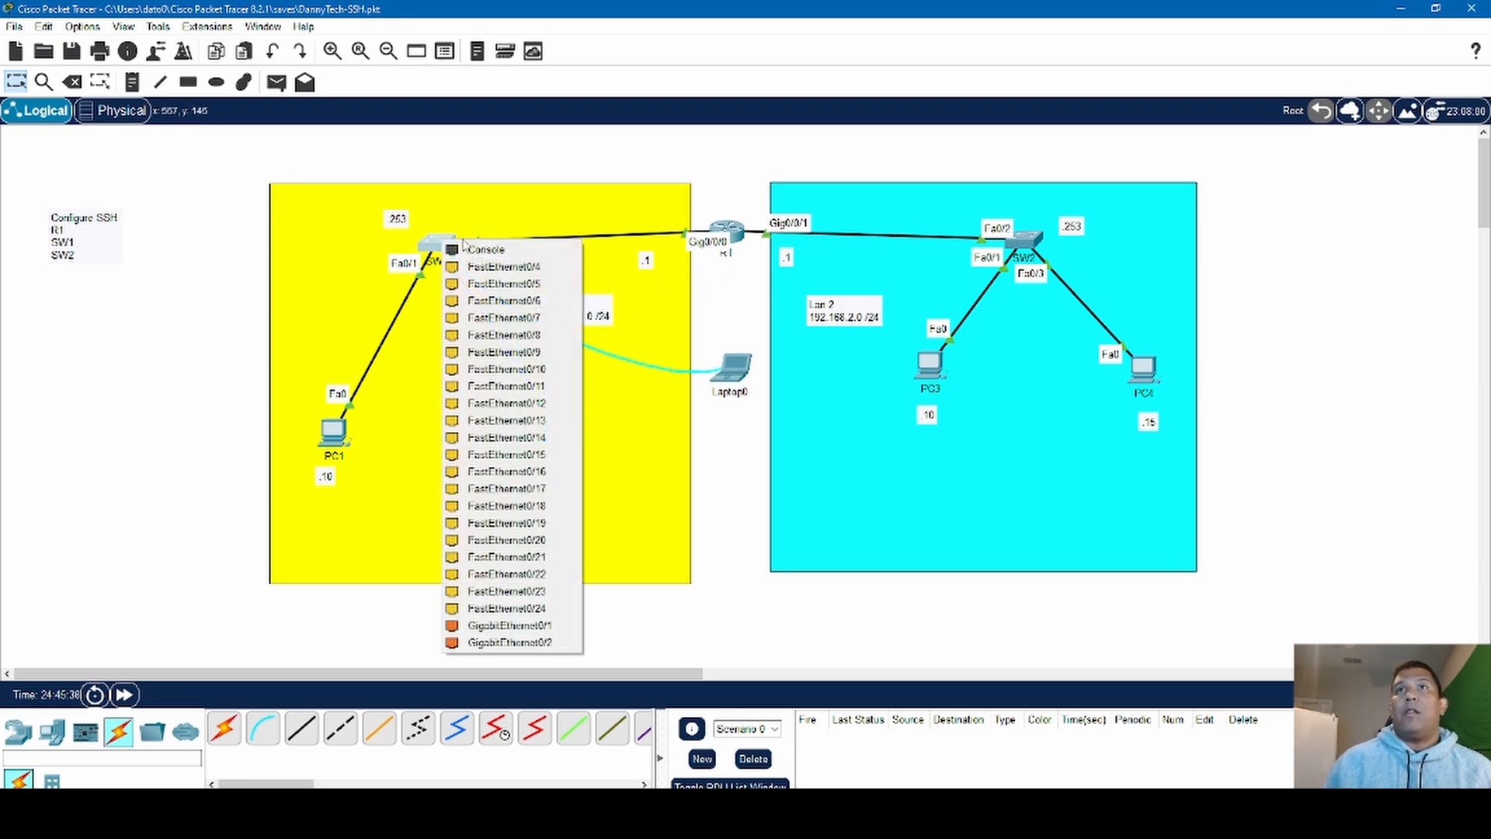
click(472, 252)
- Open a terminal session from Laptop0 to SW1 with the default port settings and bring up the switch's command prompt
click(734, 368)
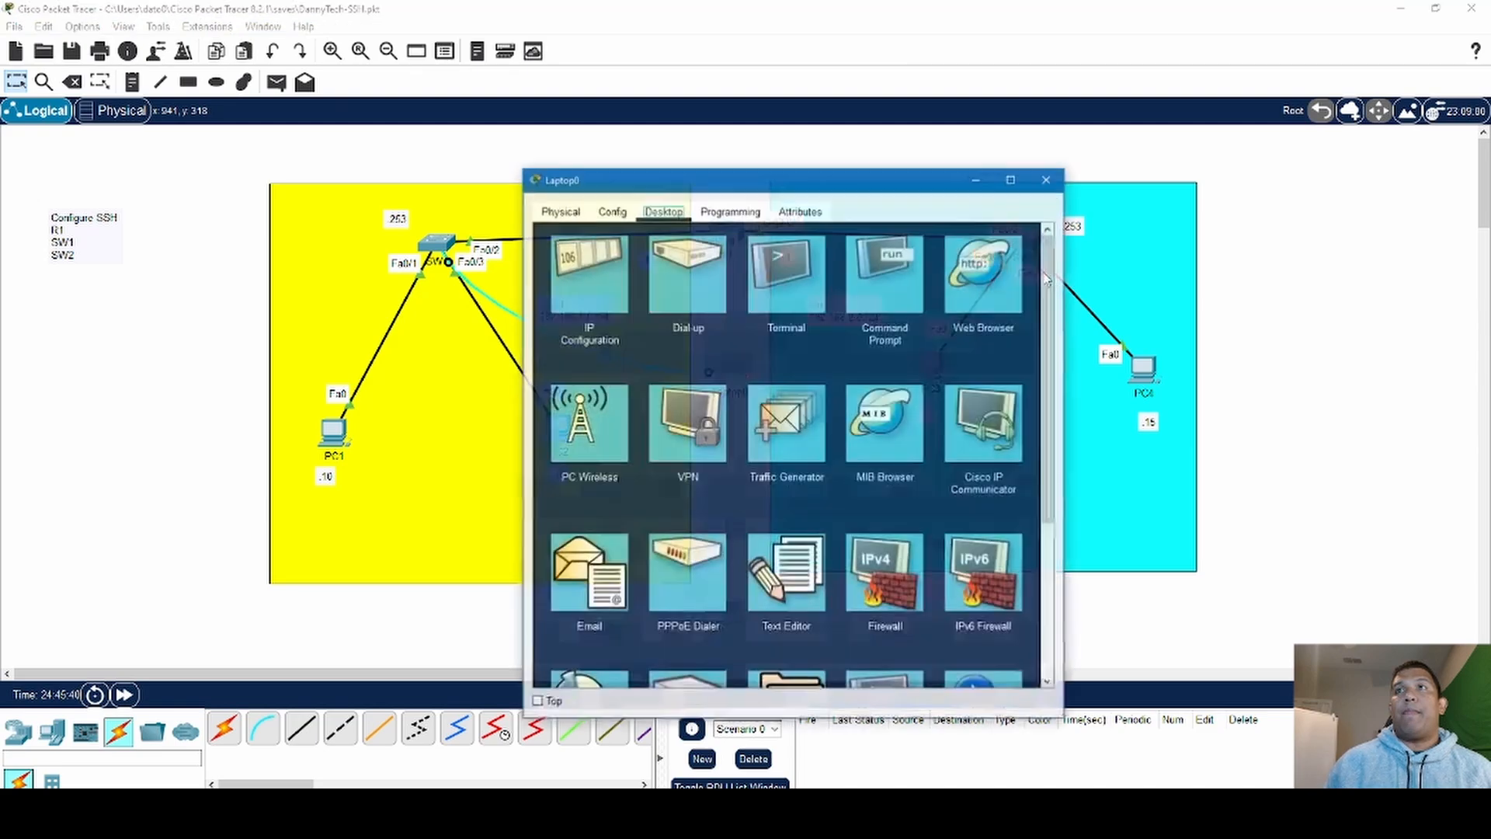
click(786, 278)
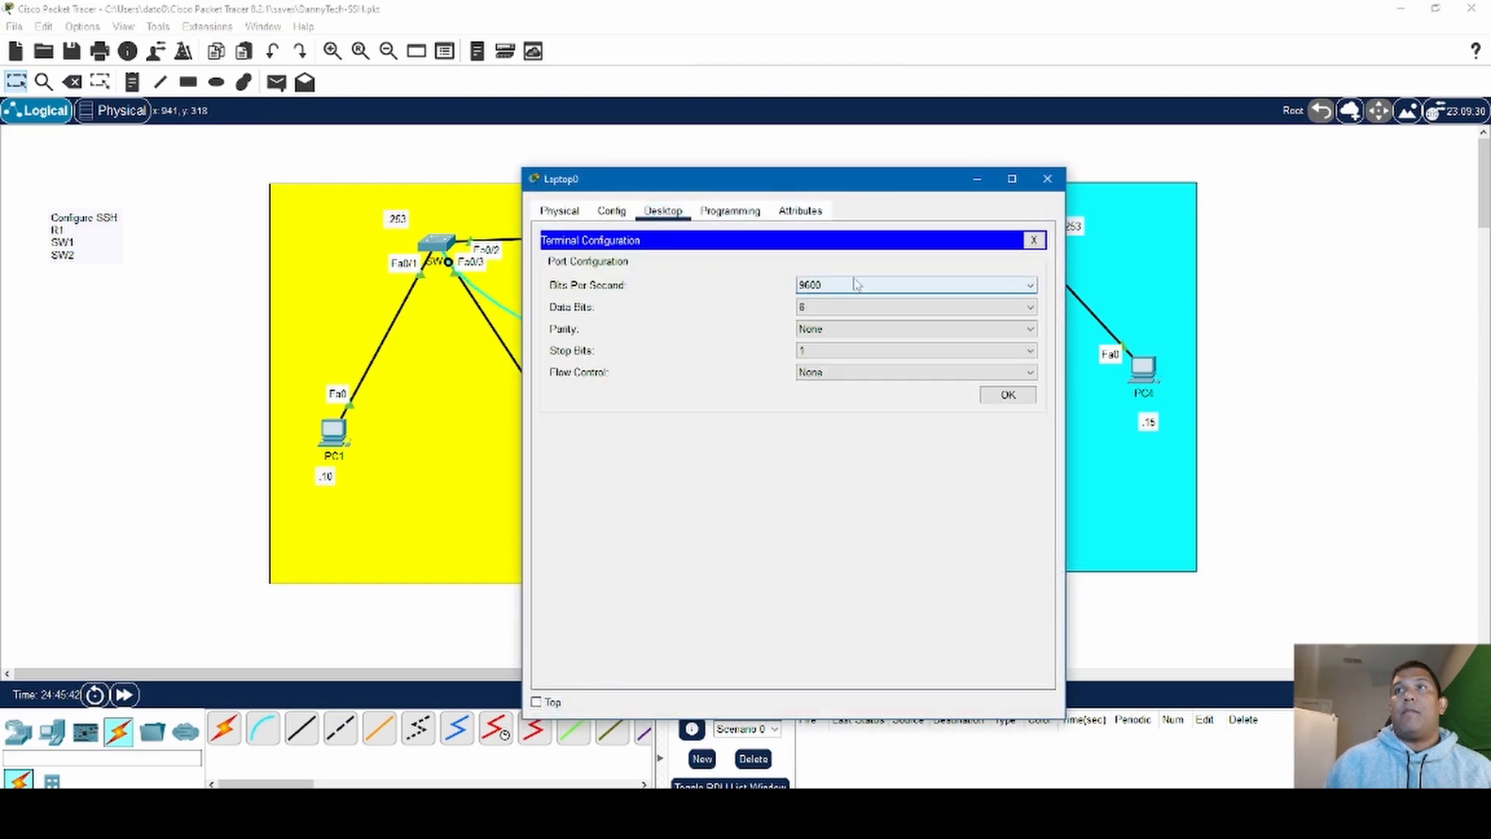
click(1017, 396)
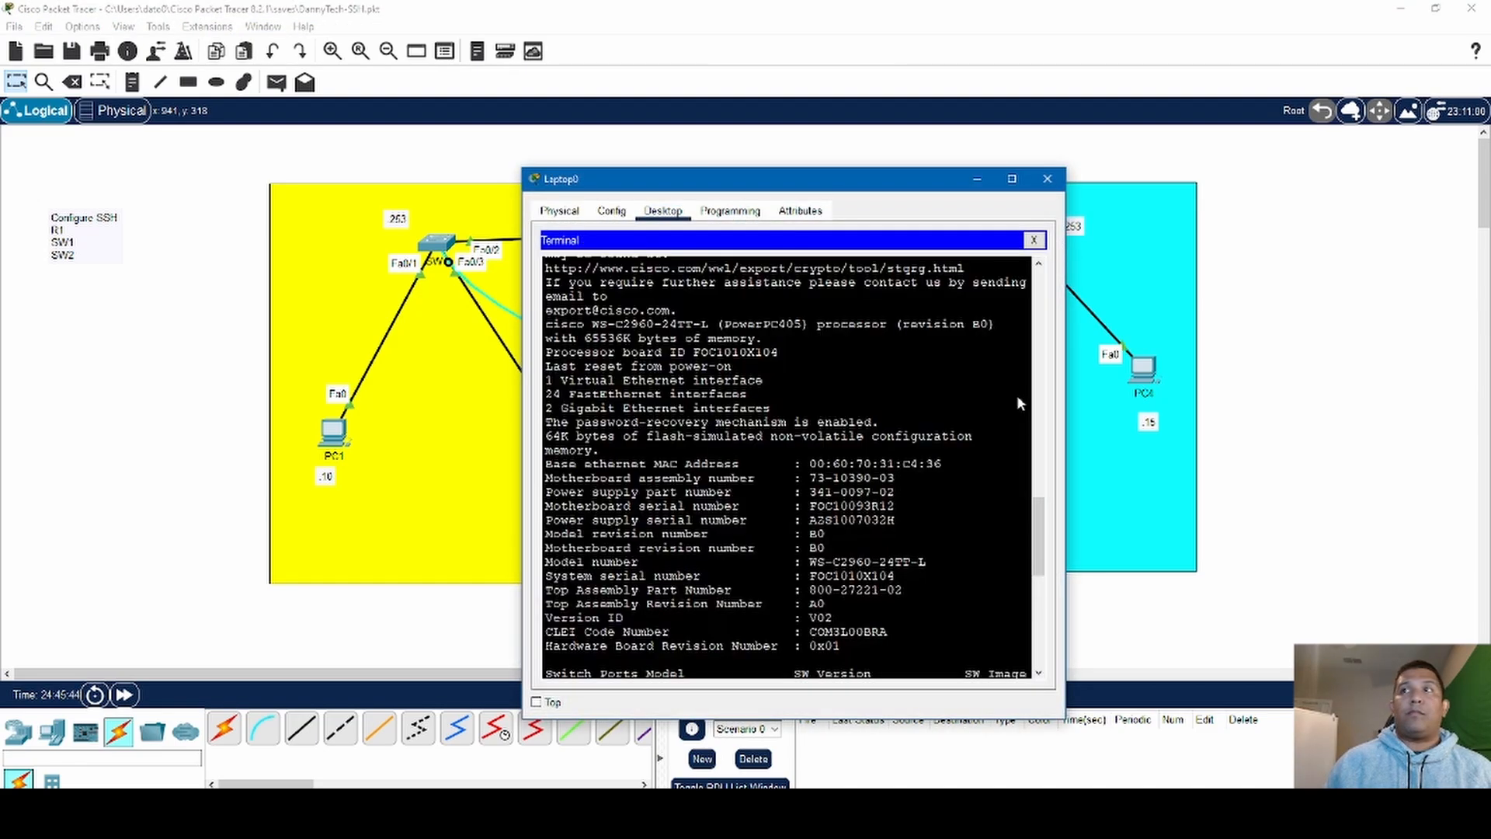
drag(901, 180, 926, 167)
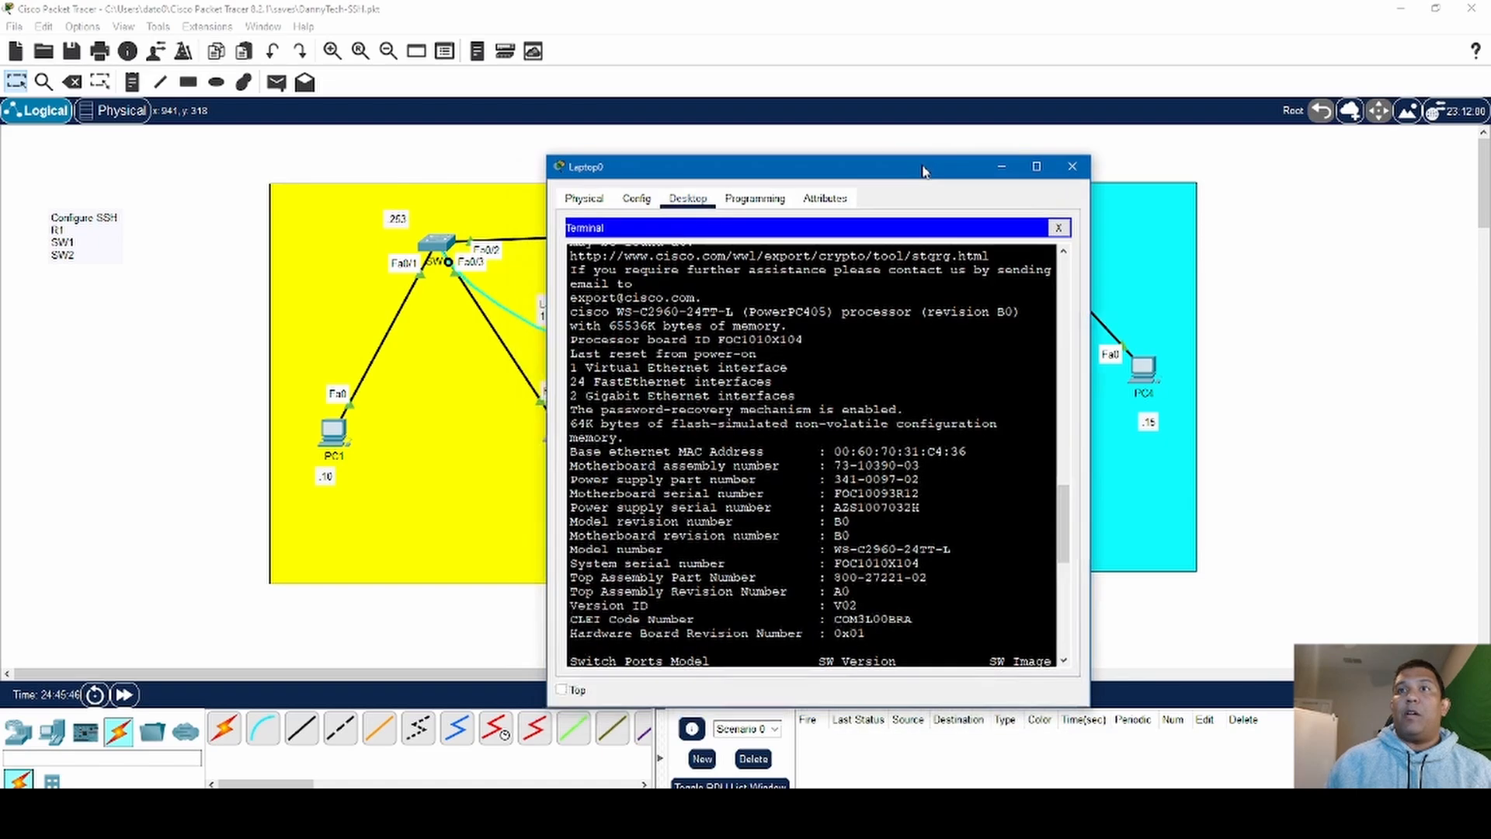
key(Return)
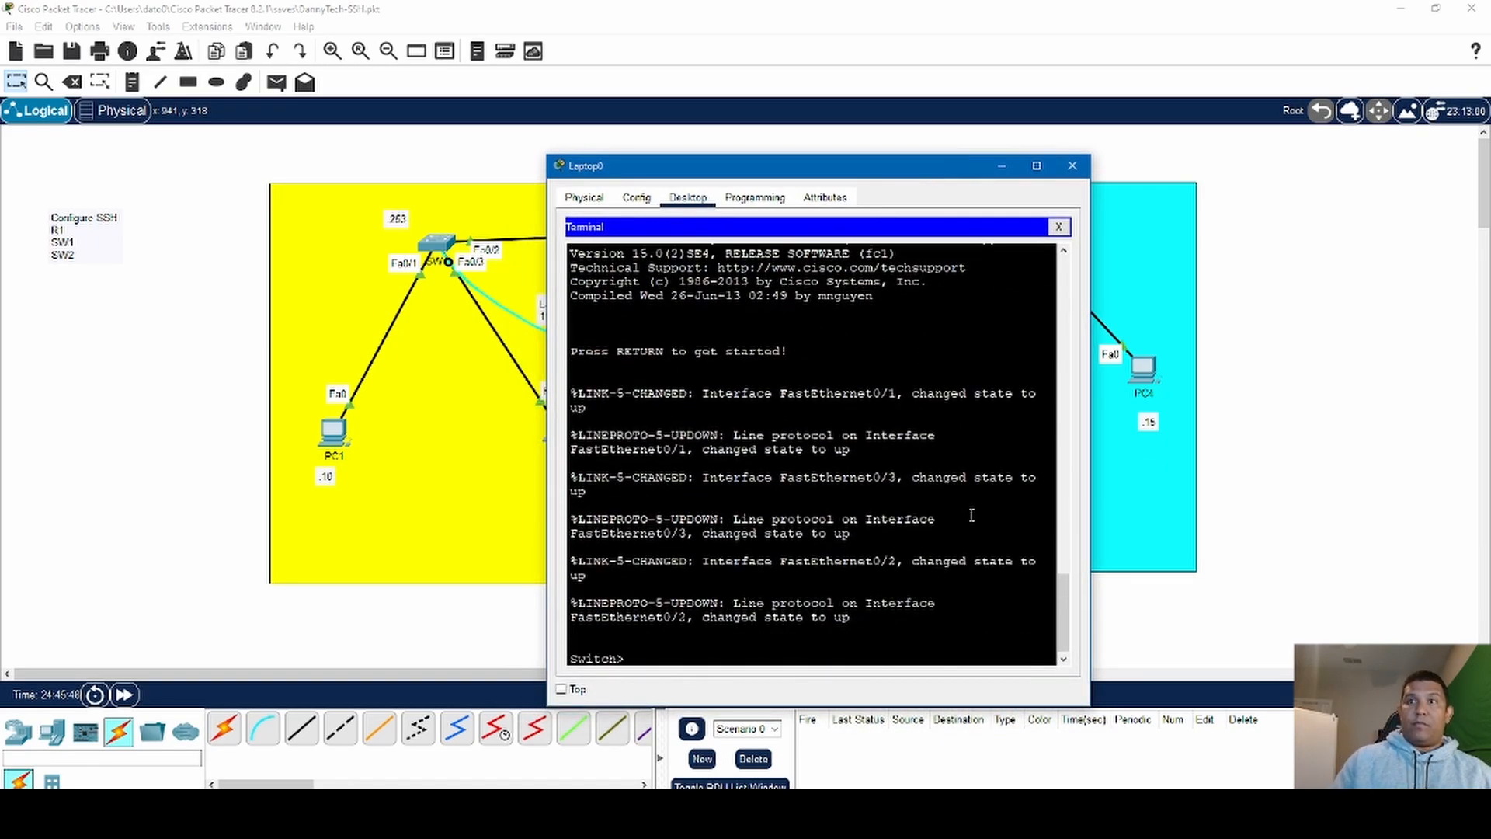
key(Return)
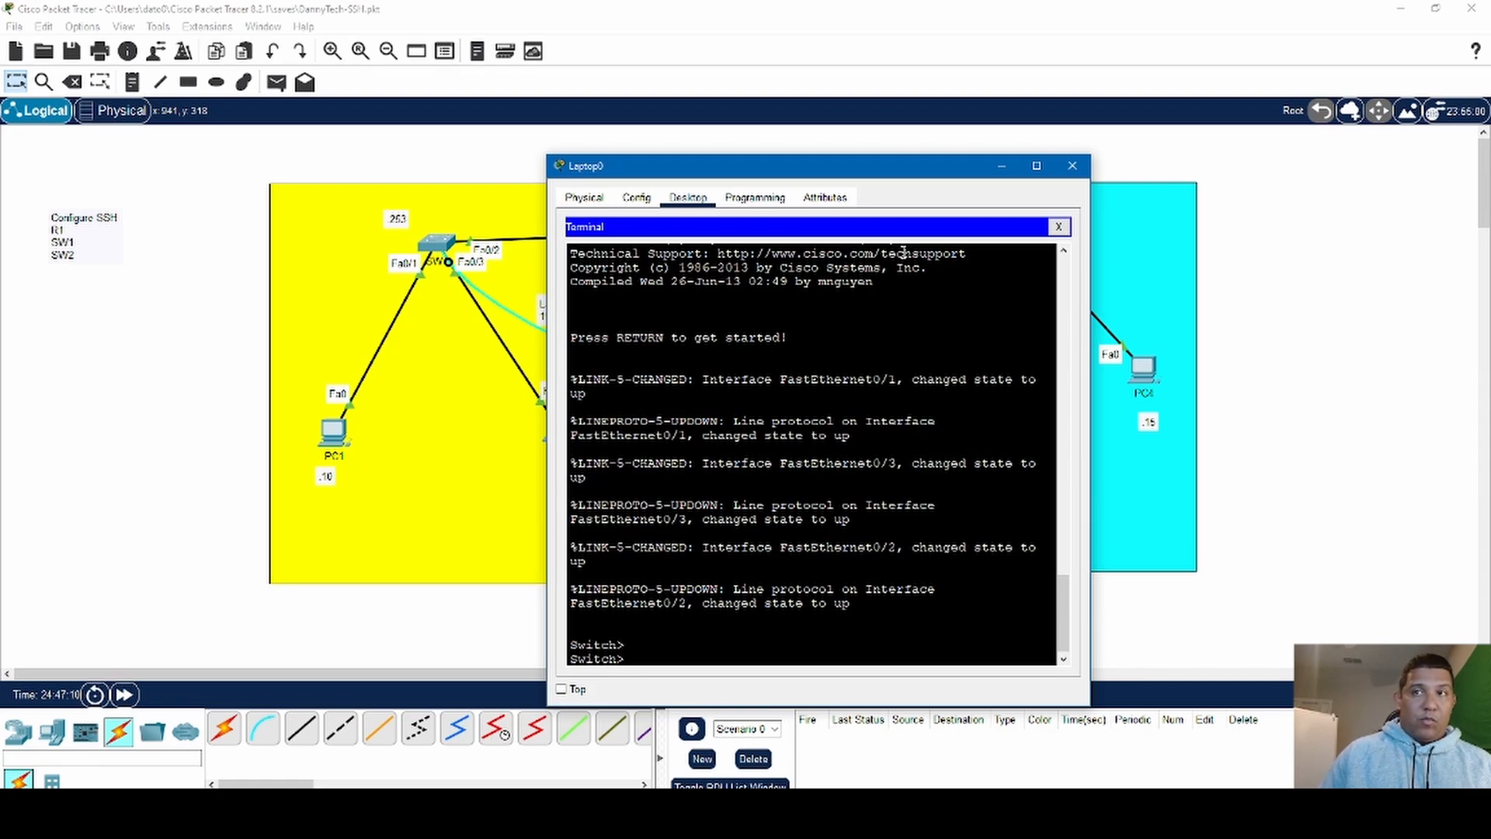
- Enter privileged mode on the switch with en and global configuration mode with conf t
text(en)
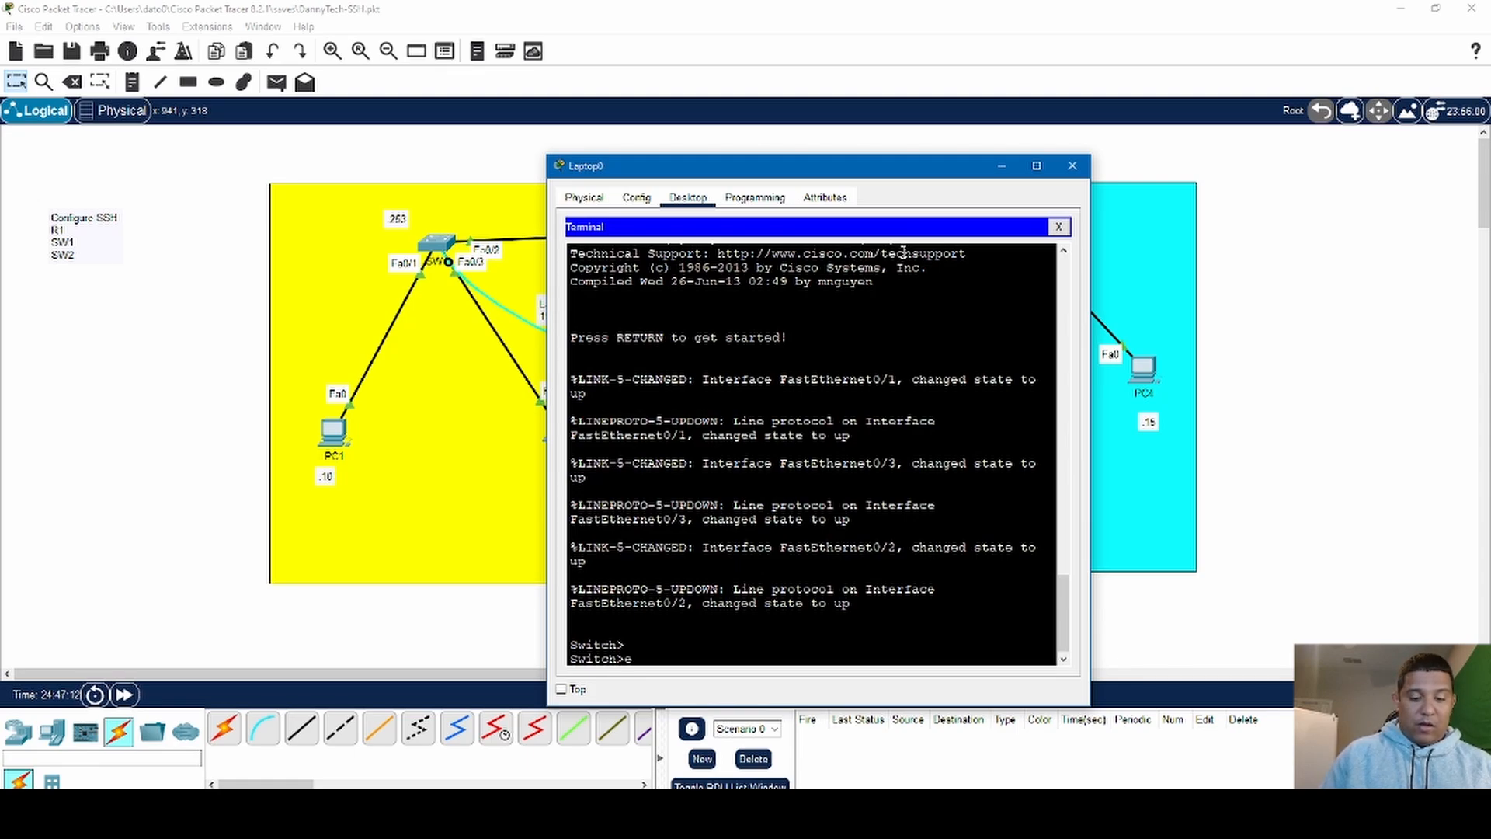
key(Return)
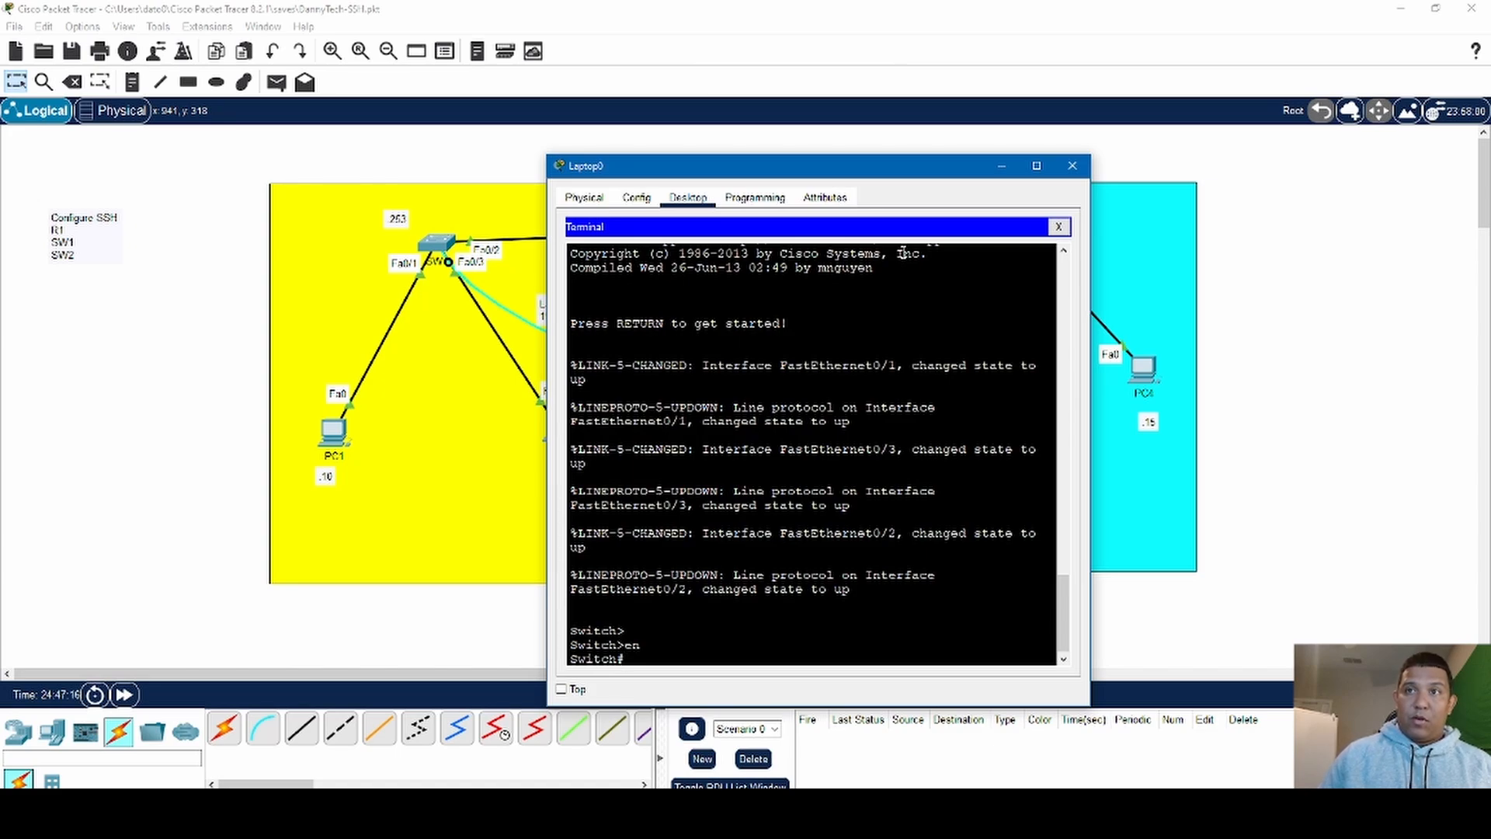
text(c)
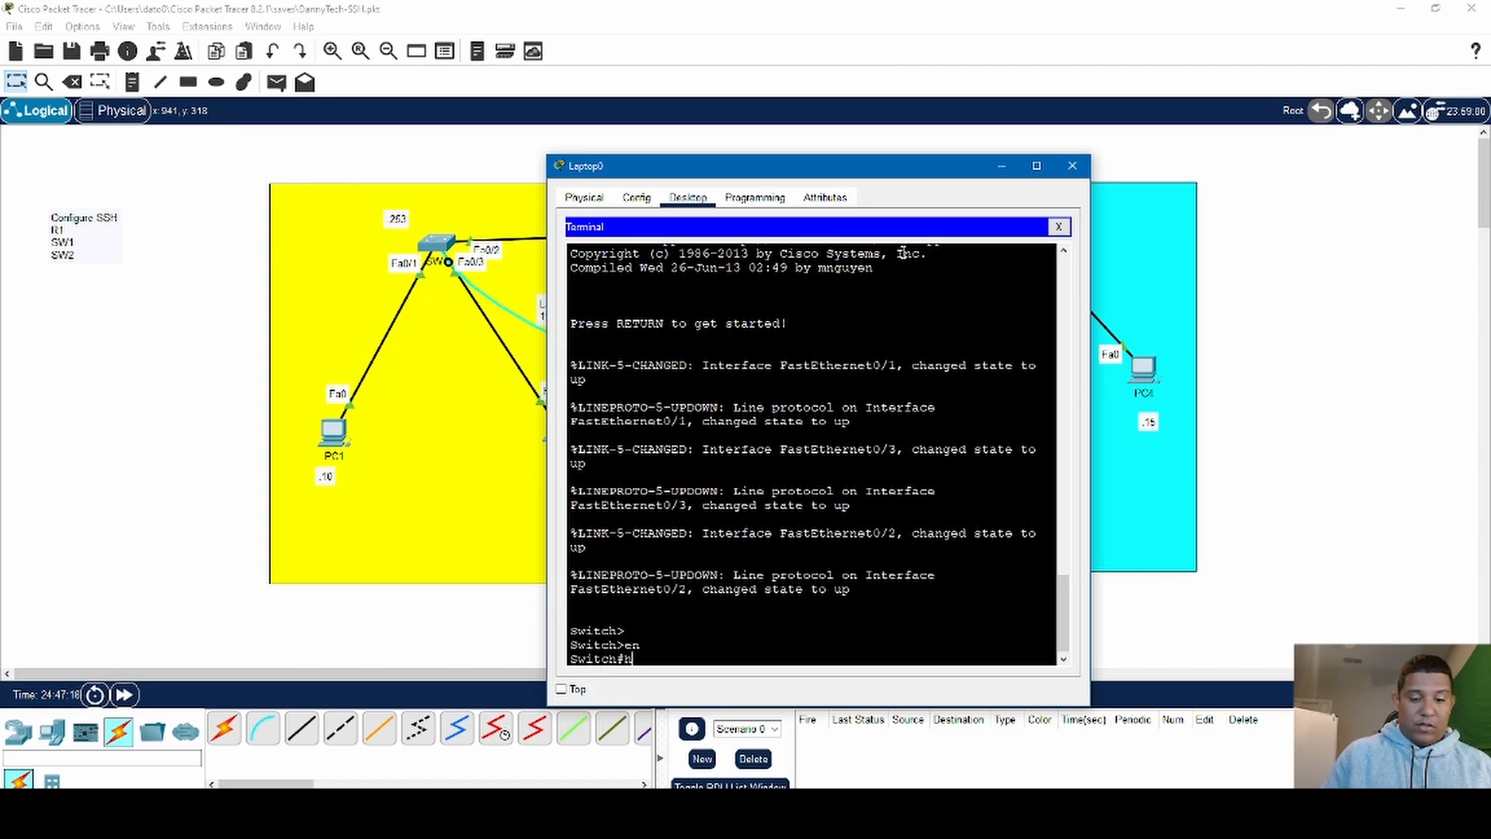
text(on)
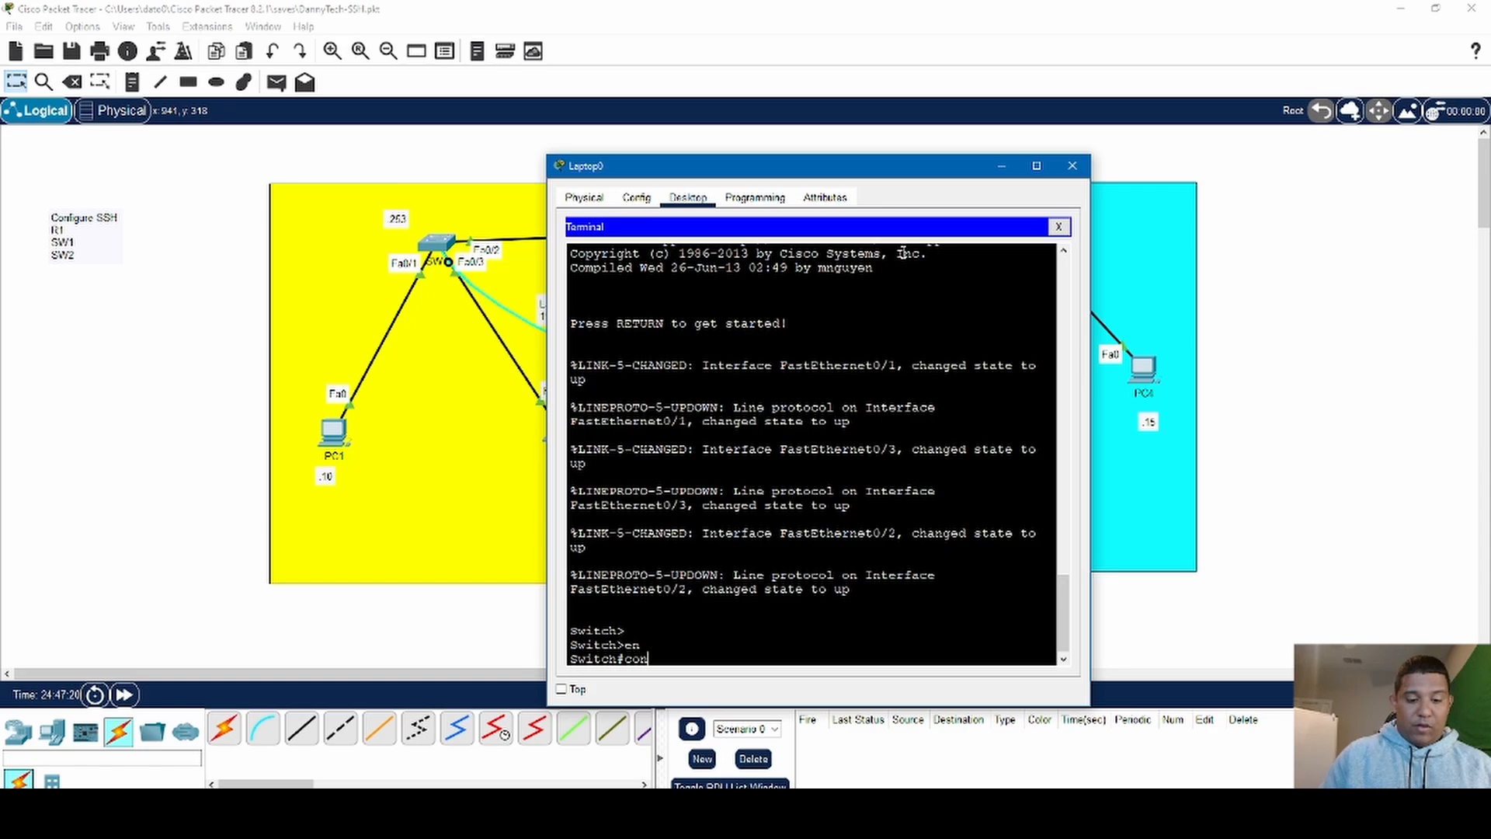
text(ft)
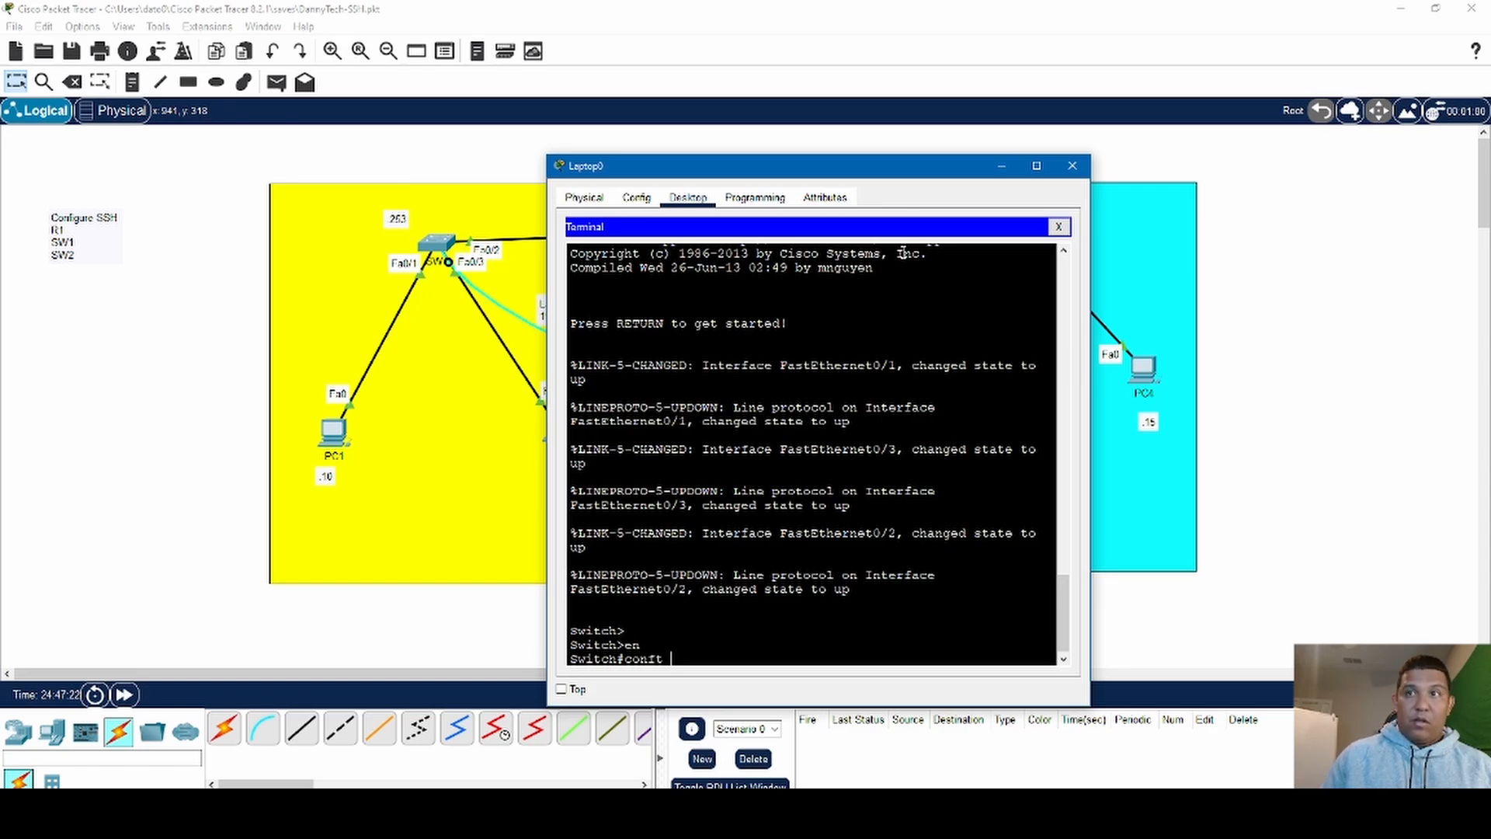
text( t)
key(Return)
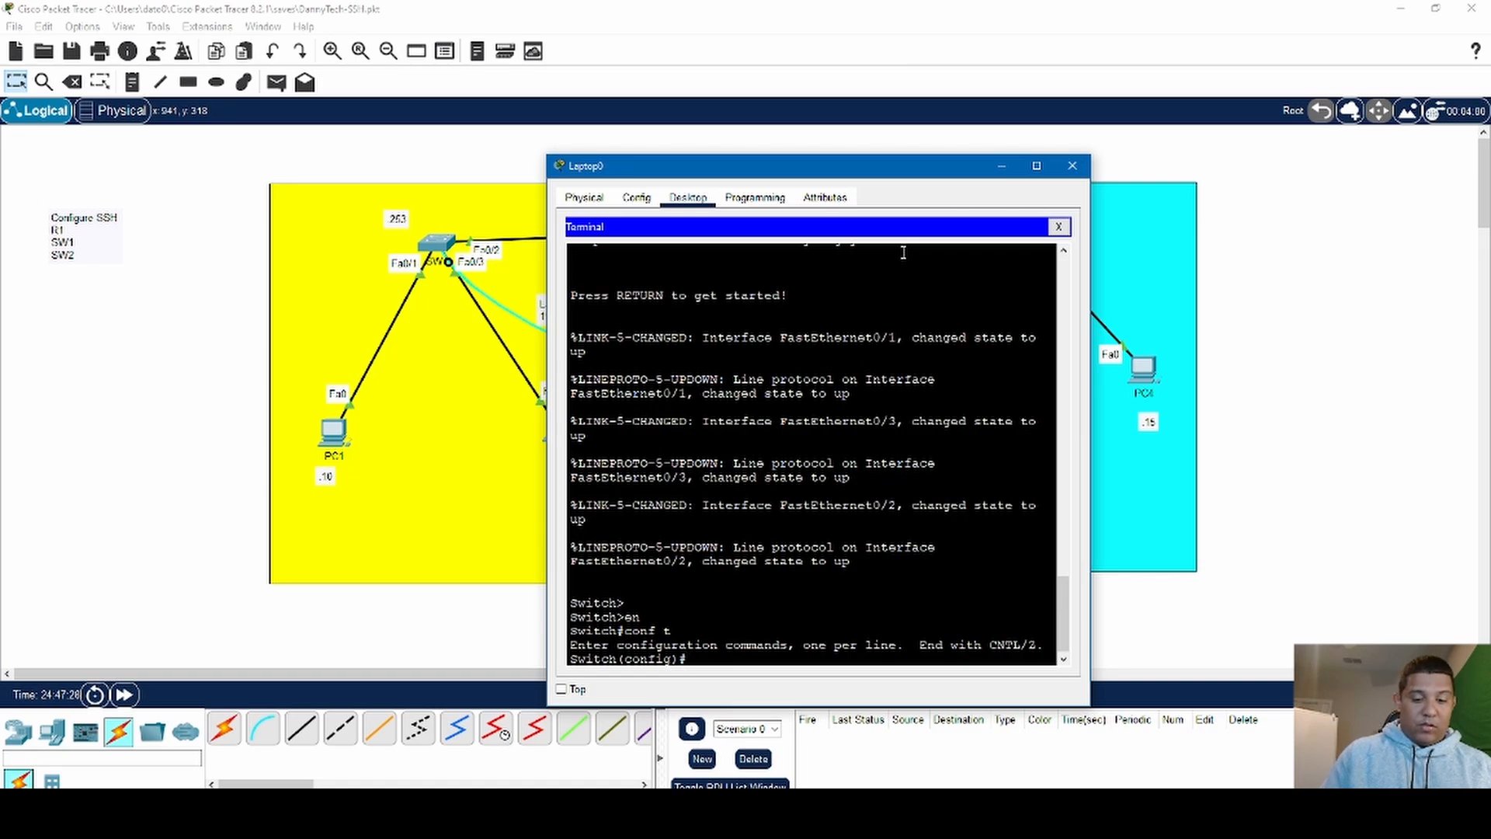
- Set the switch's hostname to SW1
text(hostname )
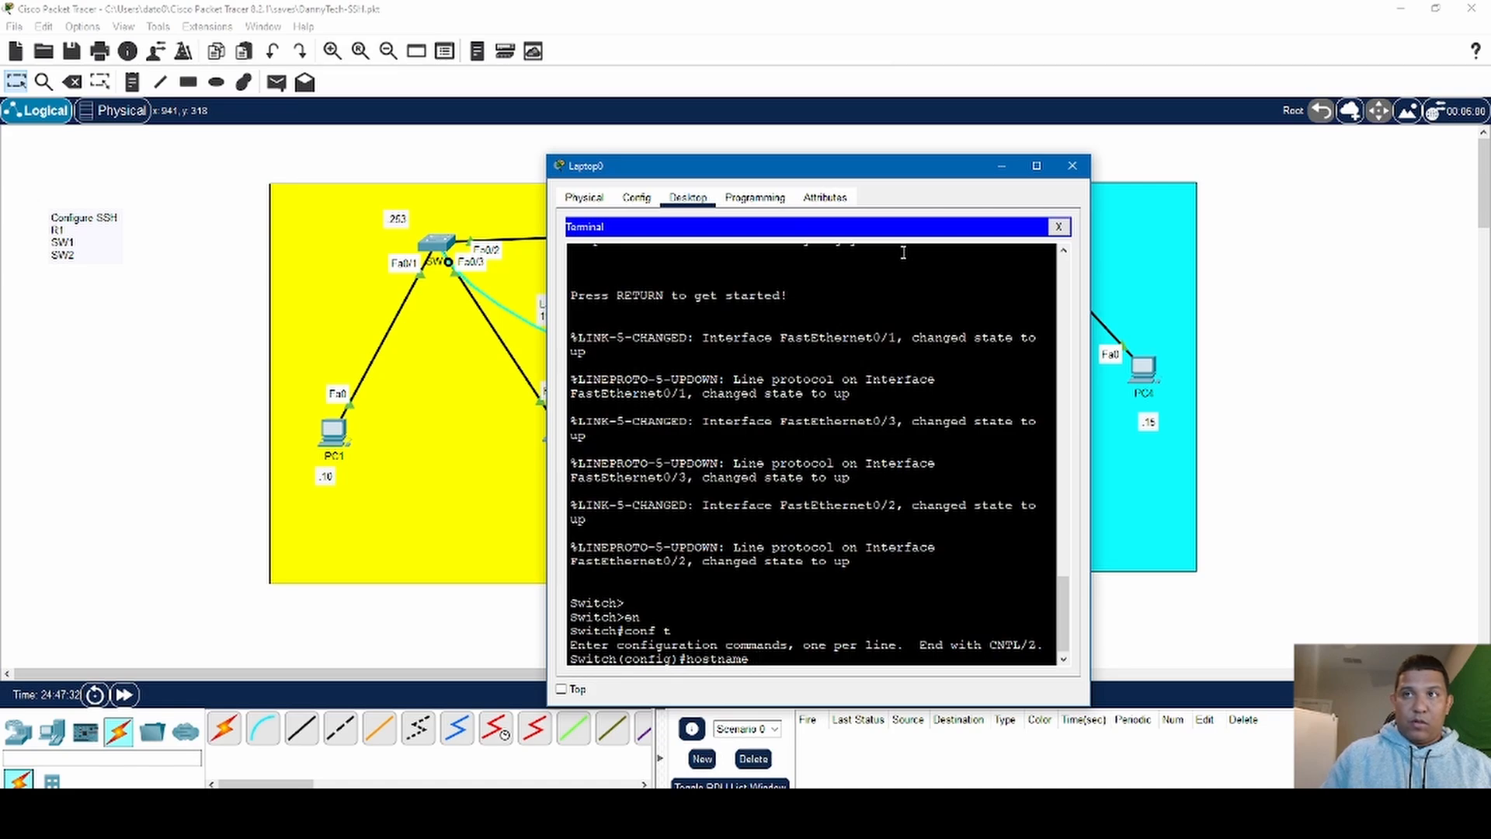
text(SW1)
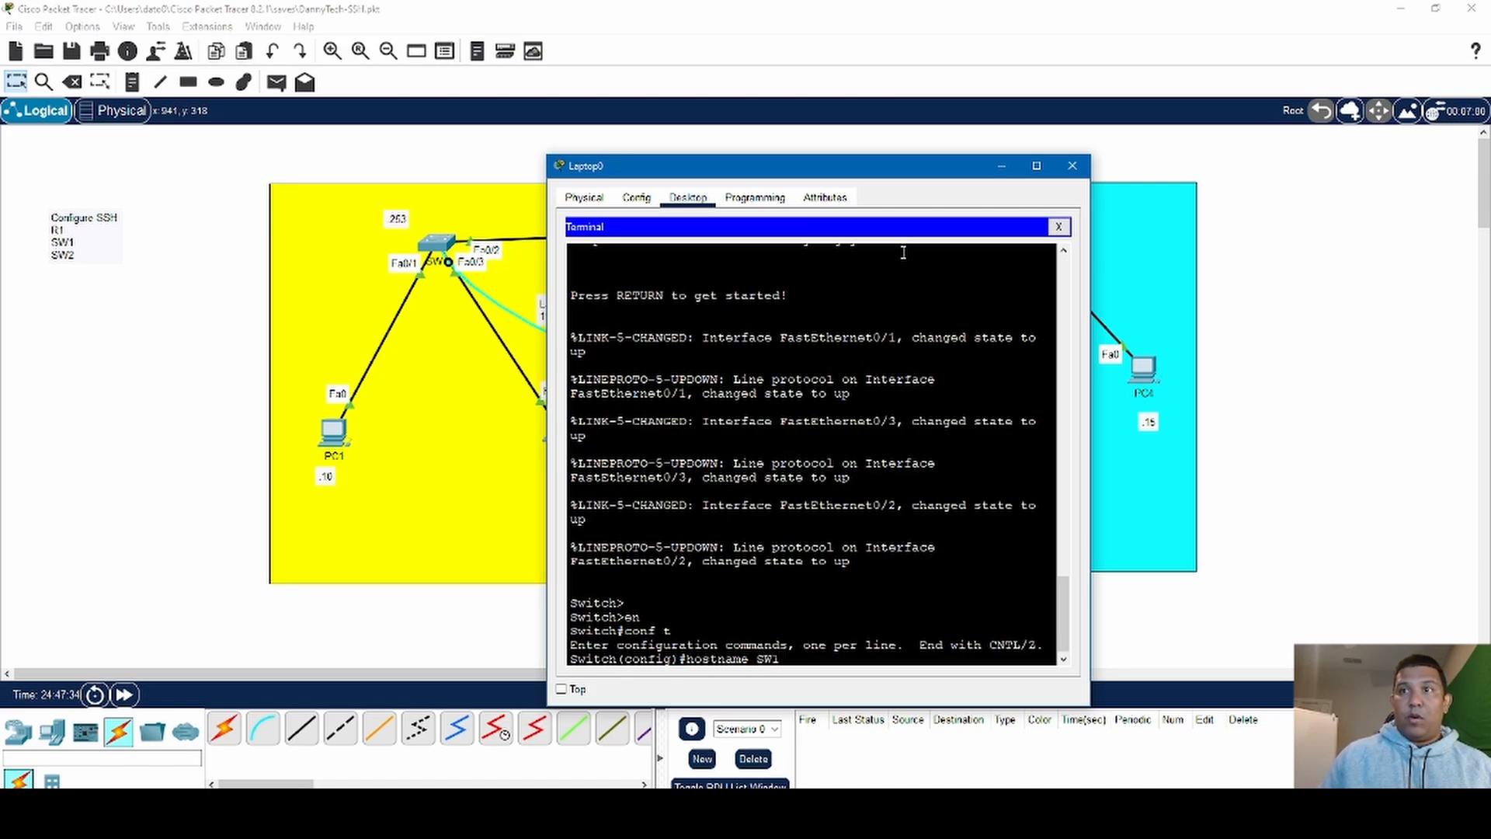
key(Return)
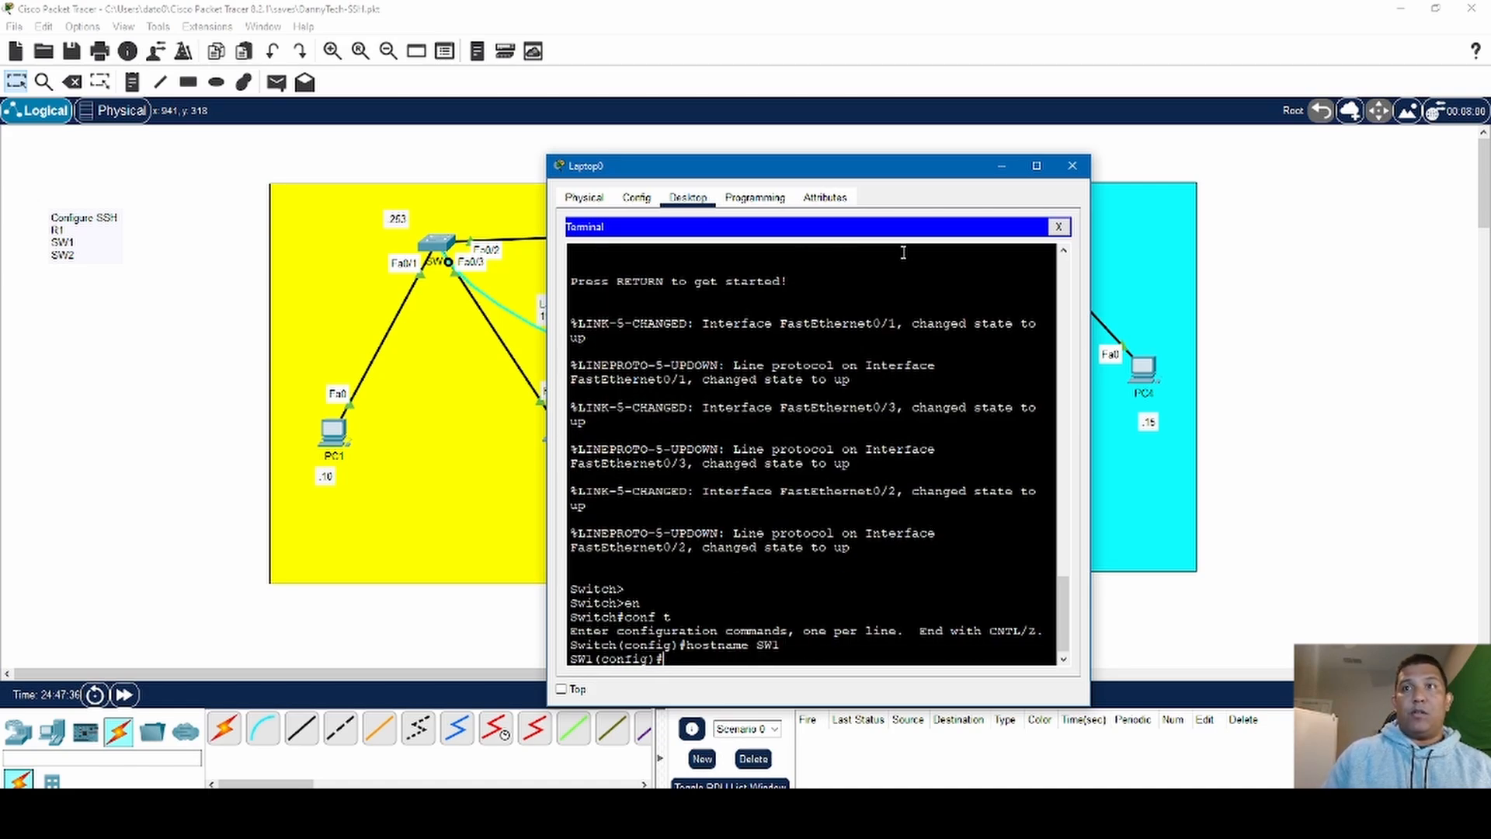
key(Return)
key(Return)
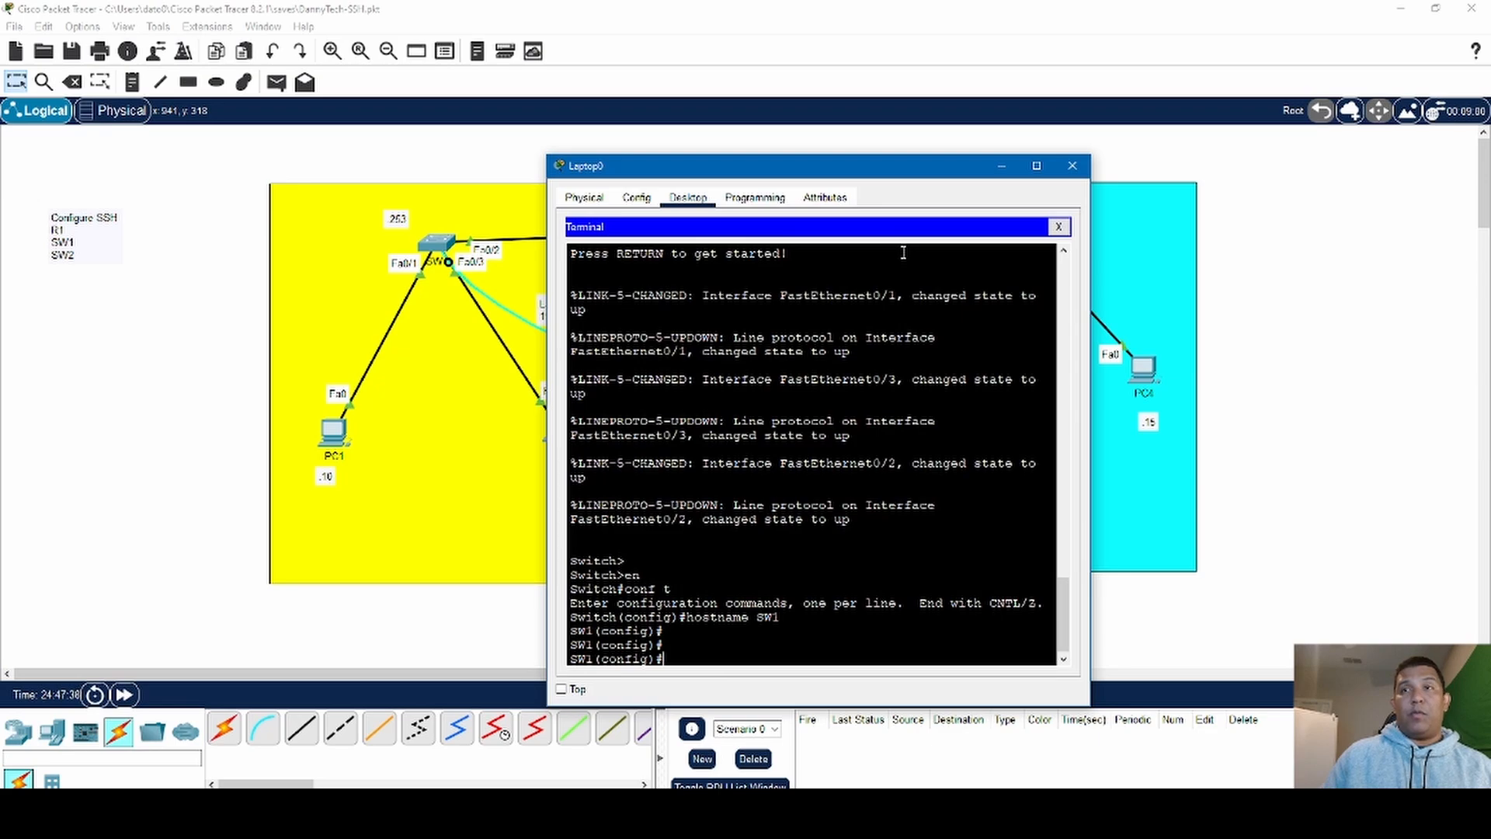
- Set SW1's domain name to dannytech.com with the ip domain-name command
text(ip )
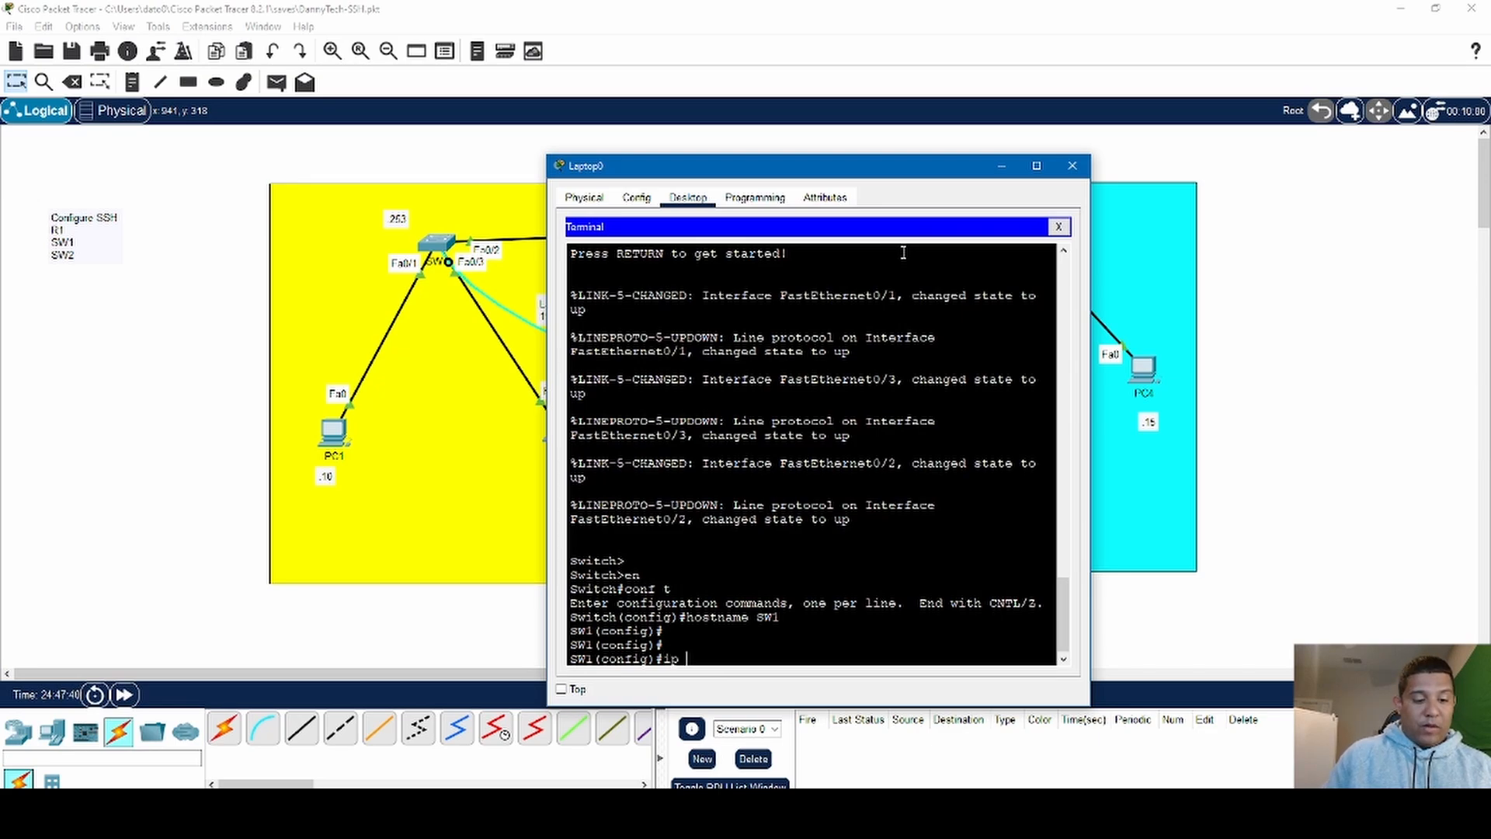
text(domain)
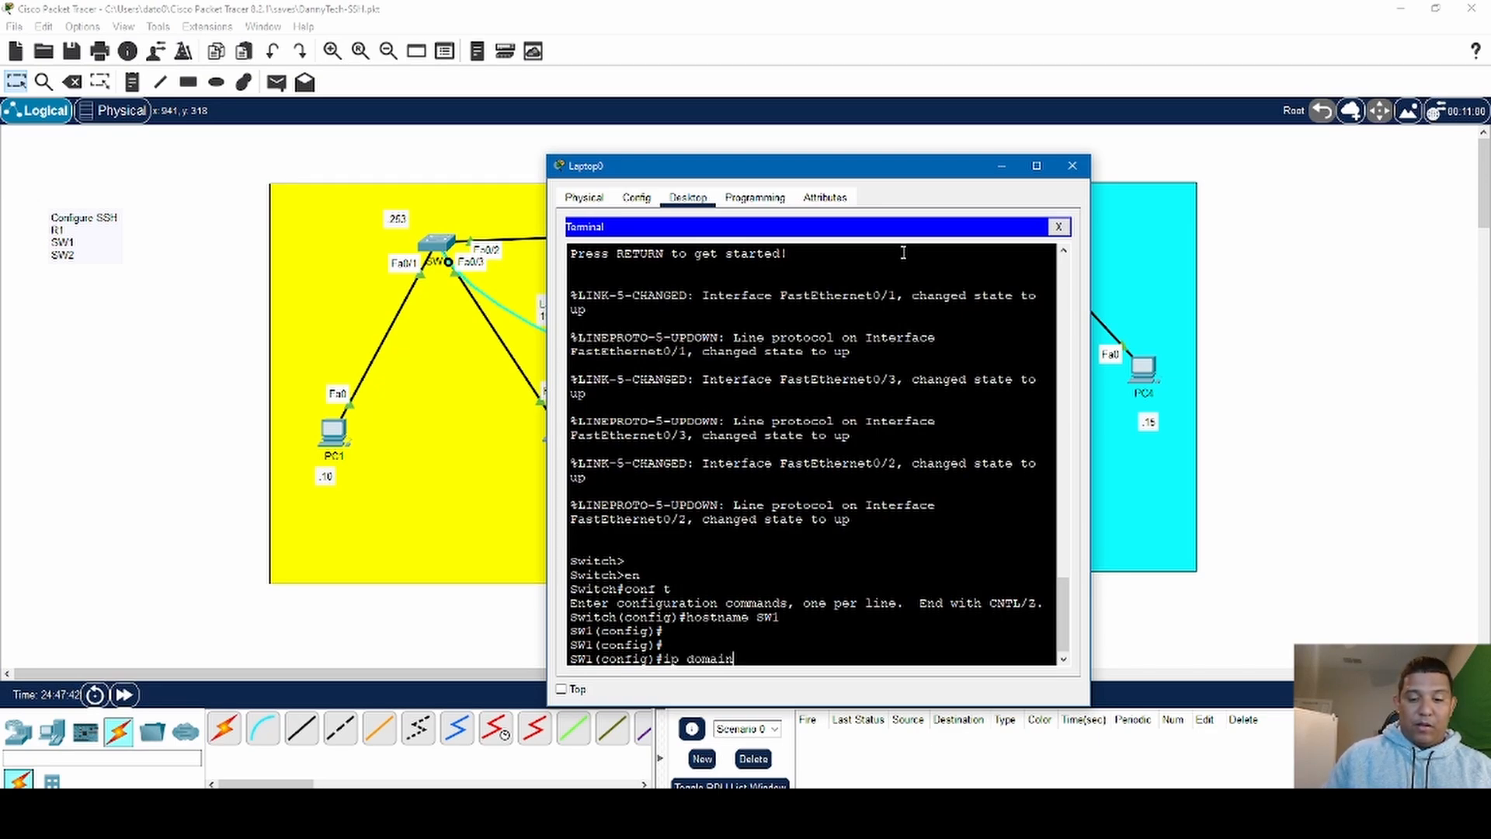
text(-name)
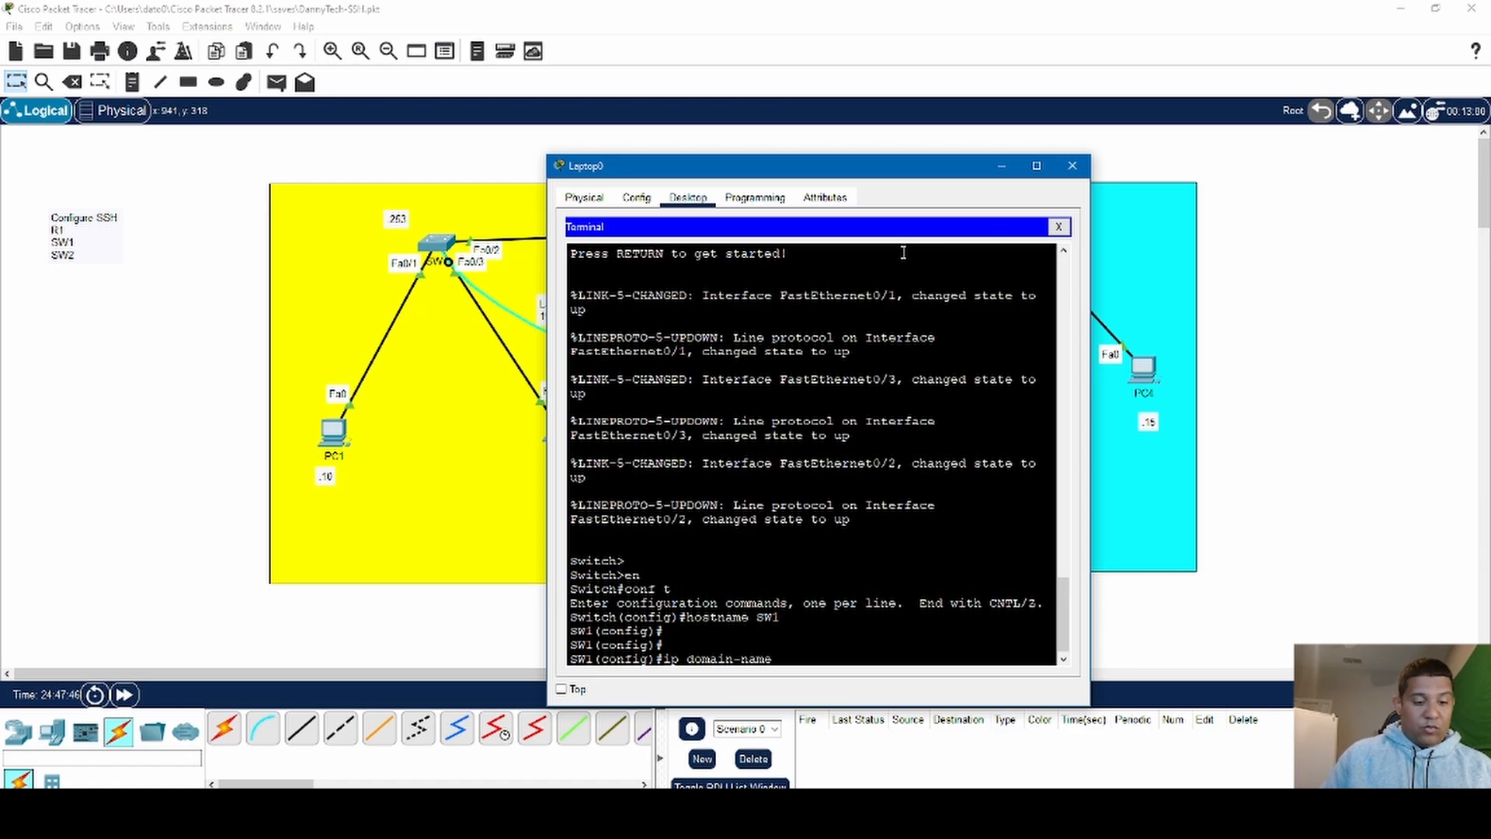
text( dann)
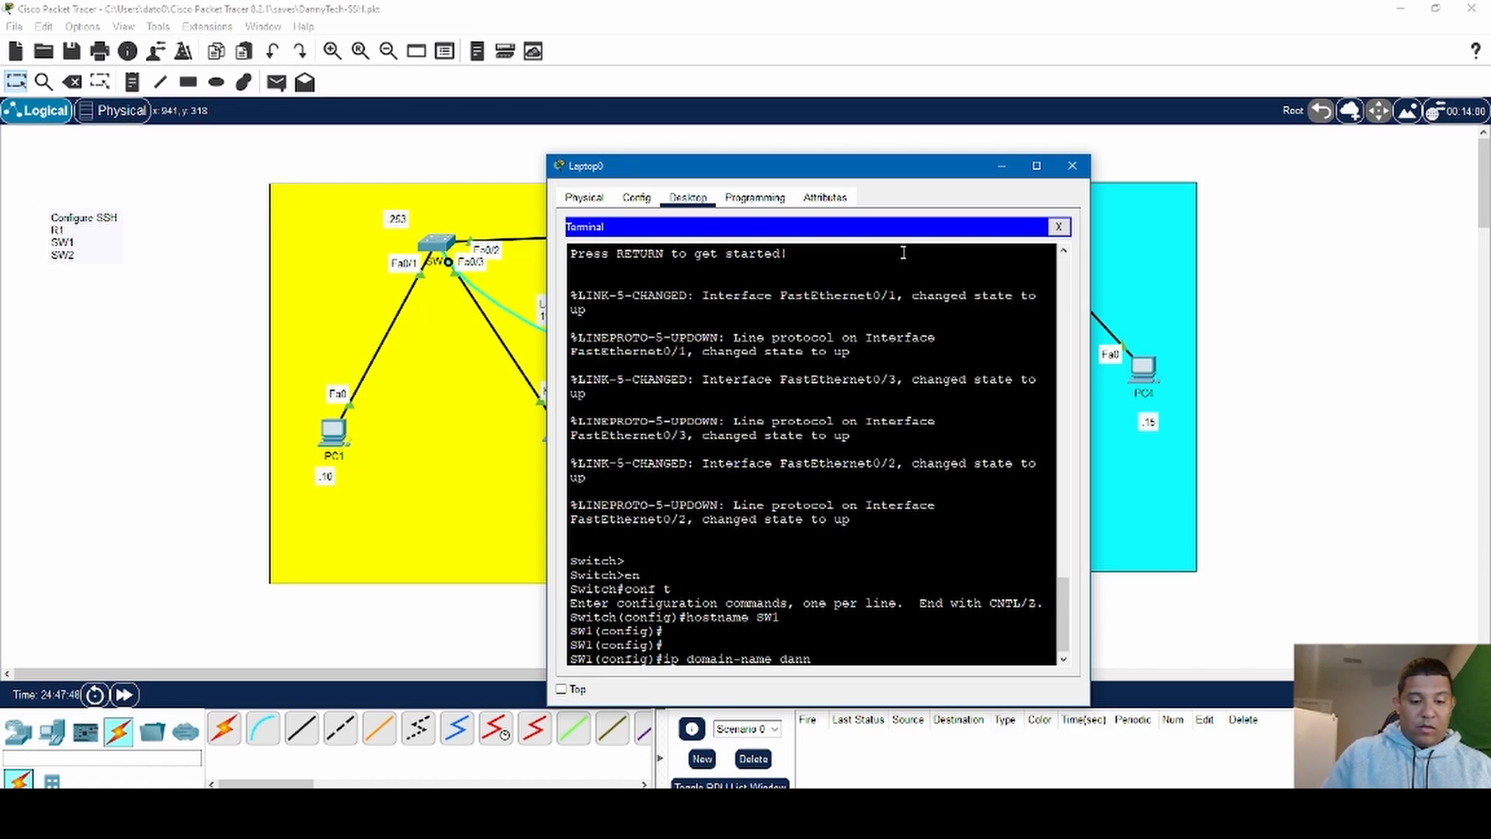
text(ytech)
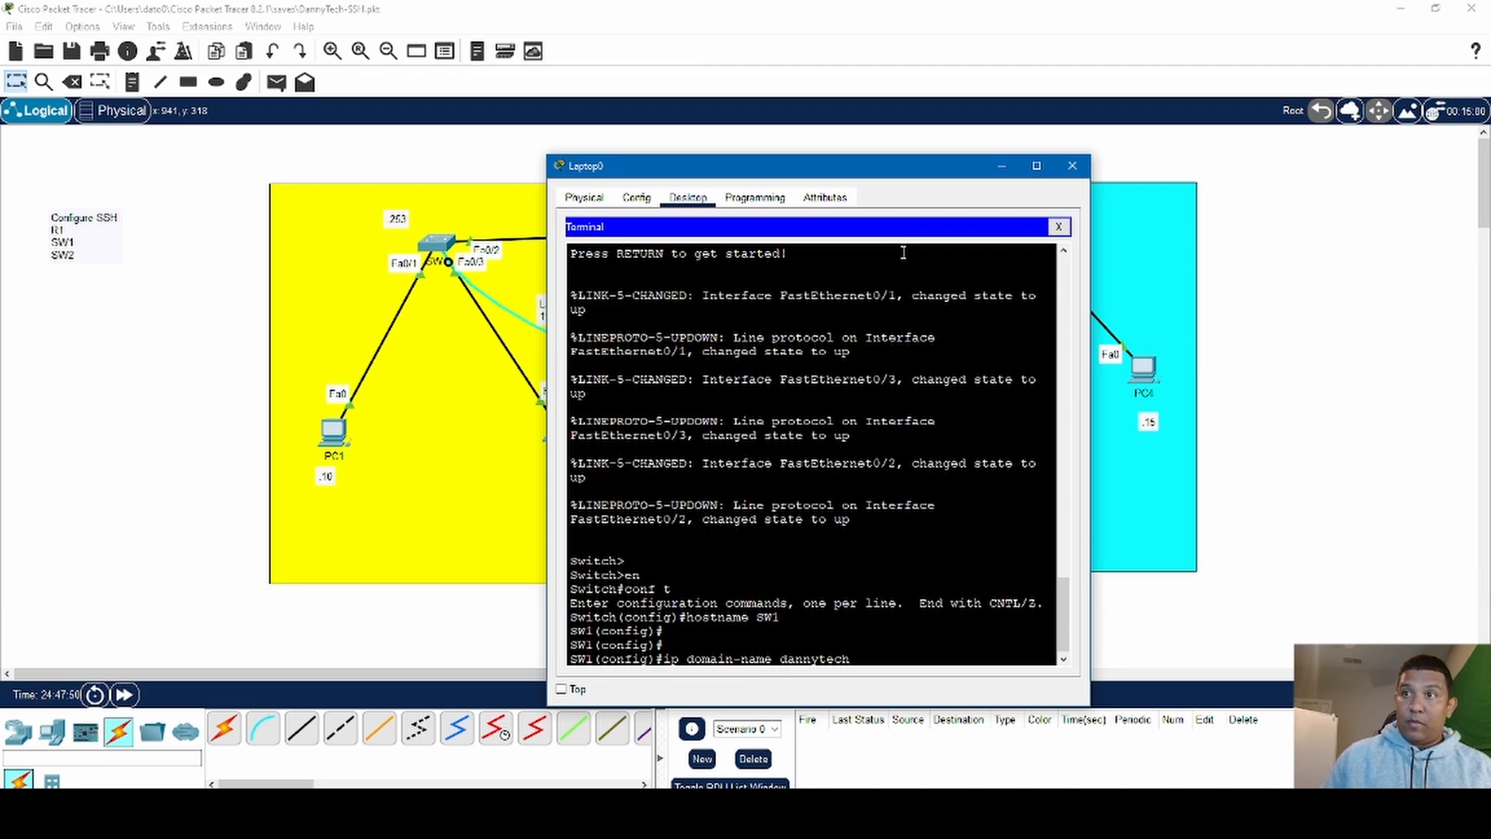
text(.com)
key(Return)
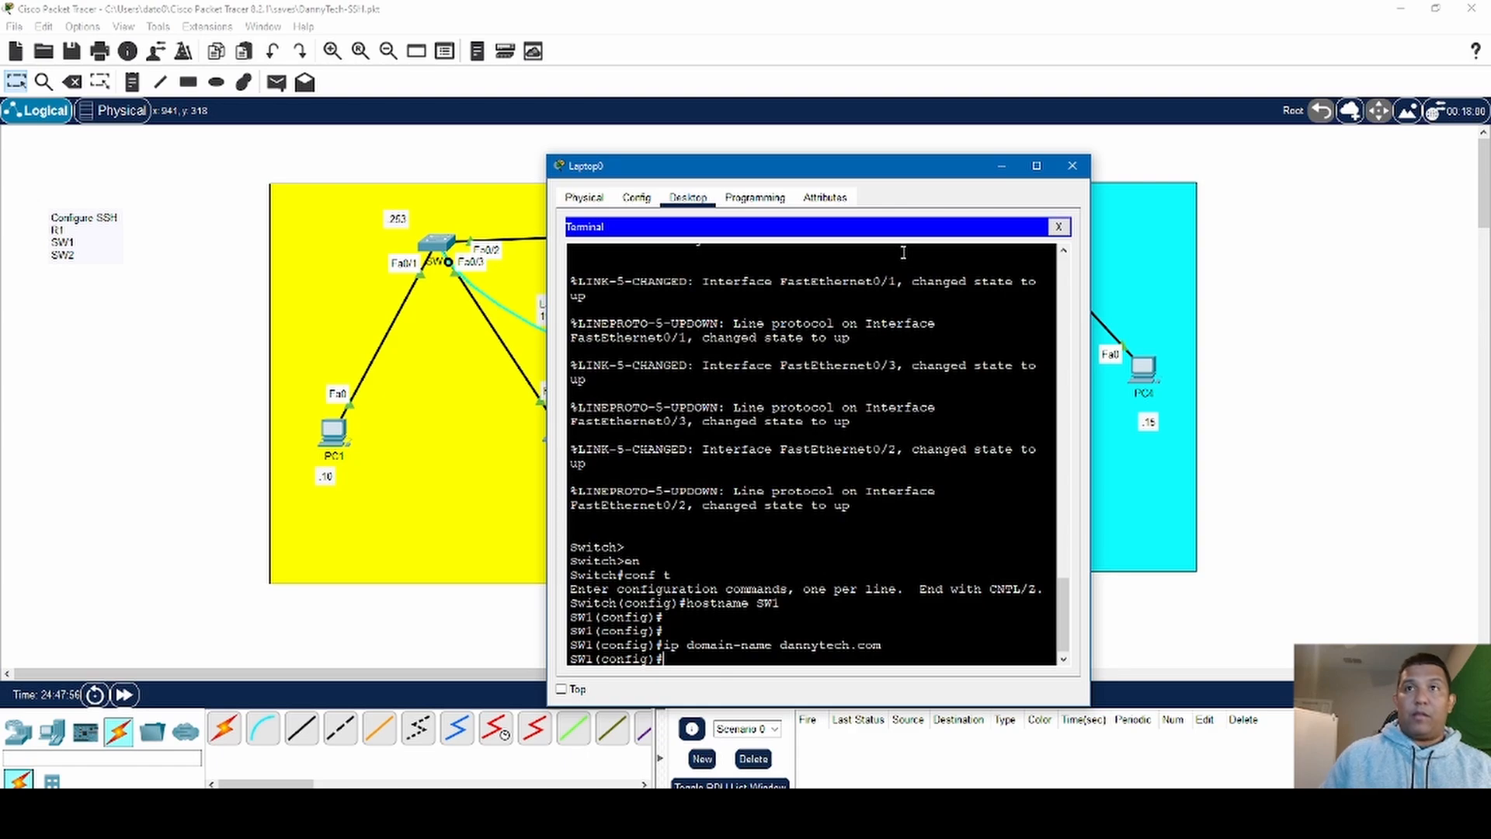
- Enter interface configuration for VLAN 1 on SW1 with int vlan1
text(i)
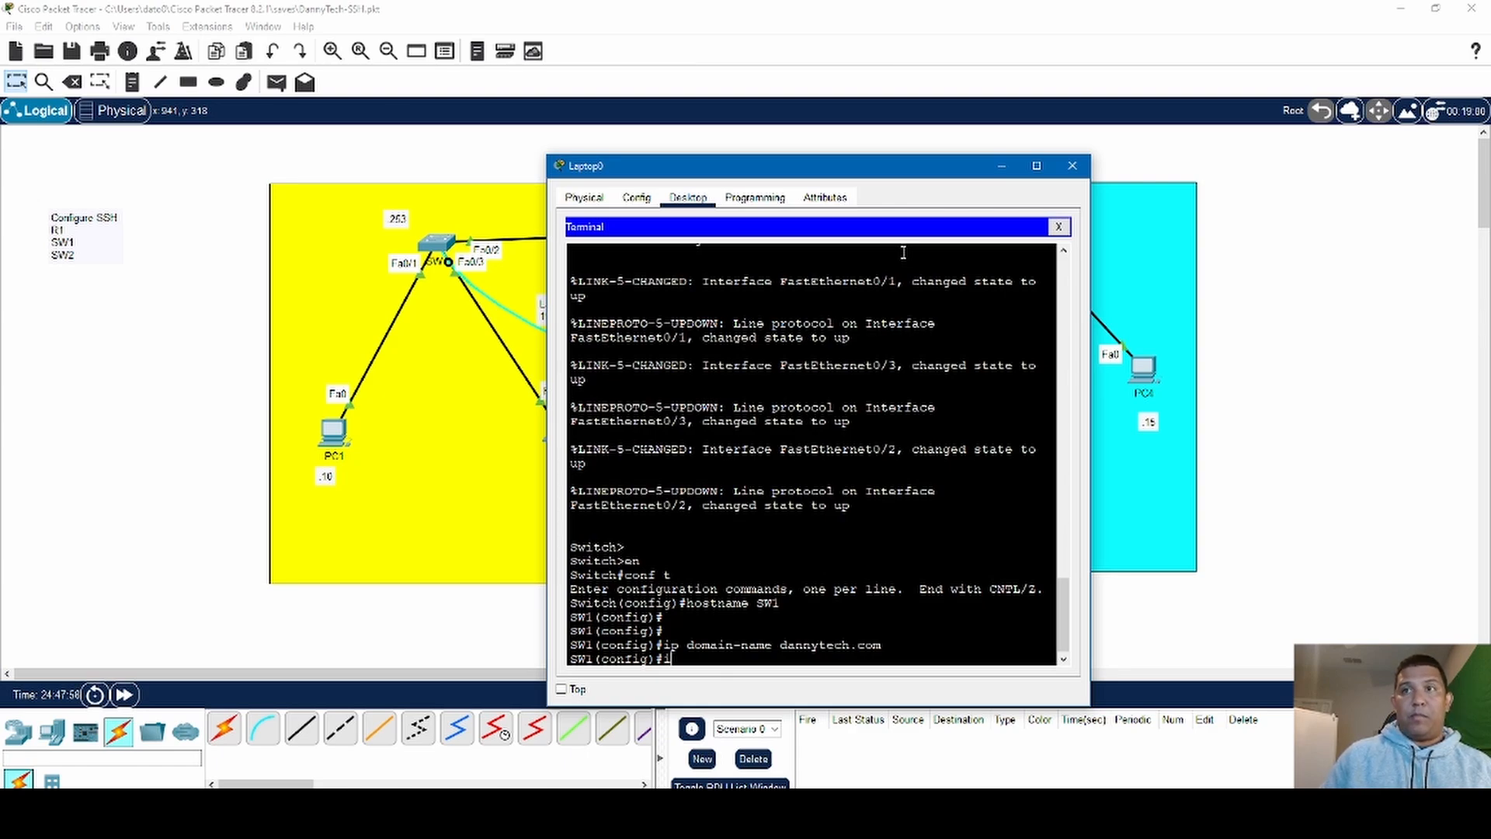
text(int)
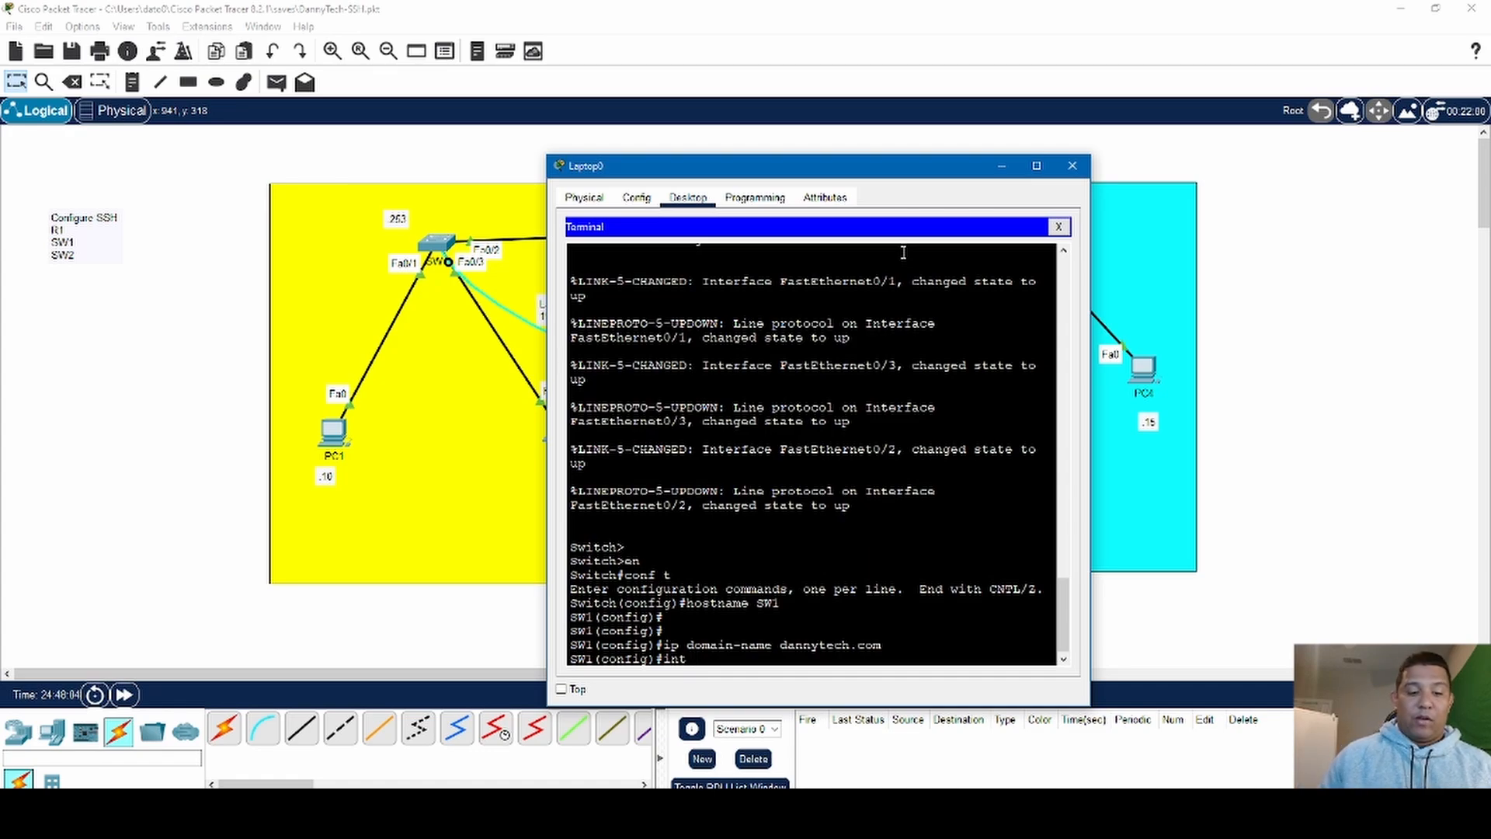
text( v1an1)
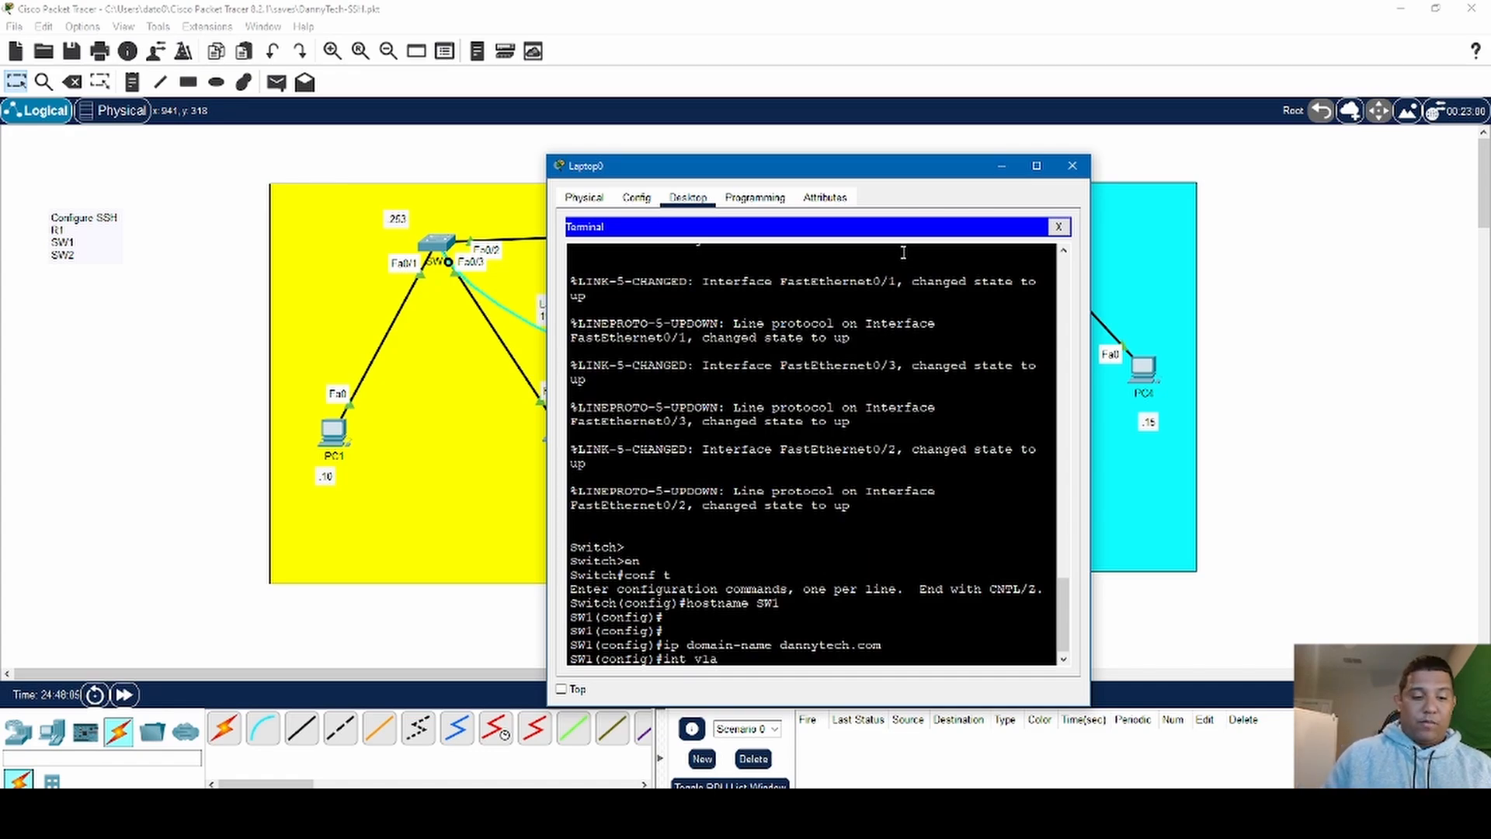
key(Return)
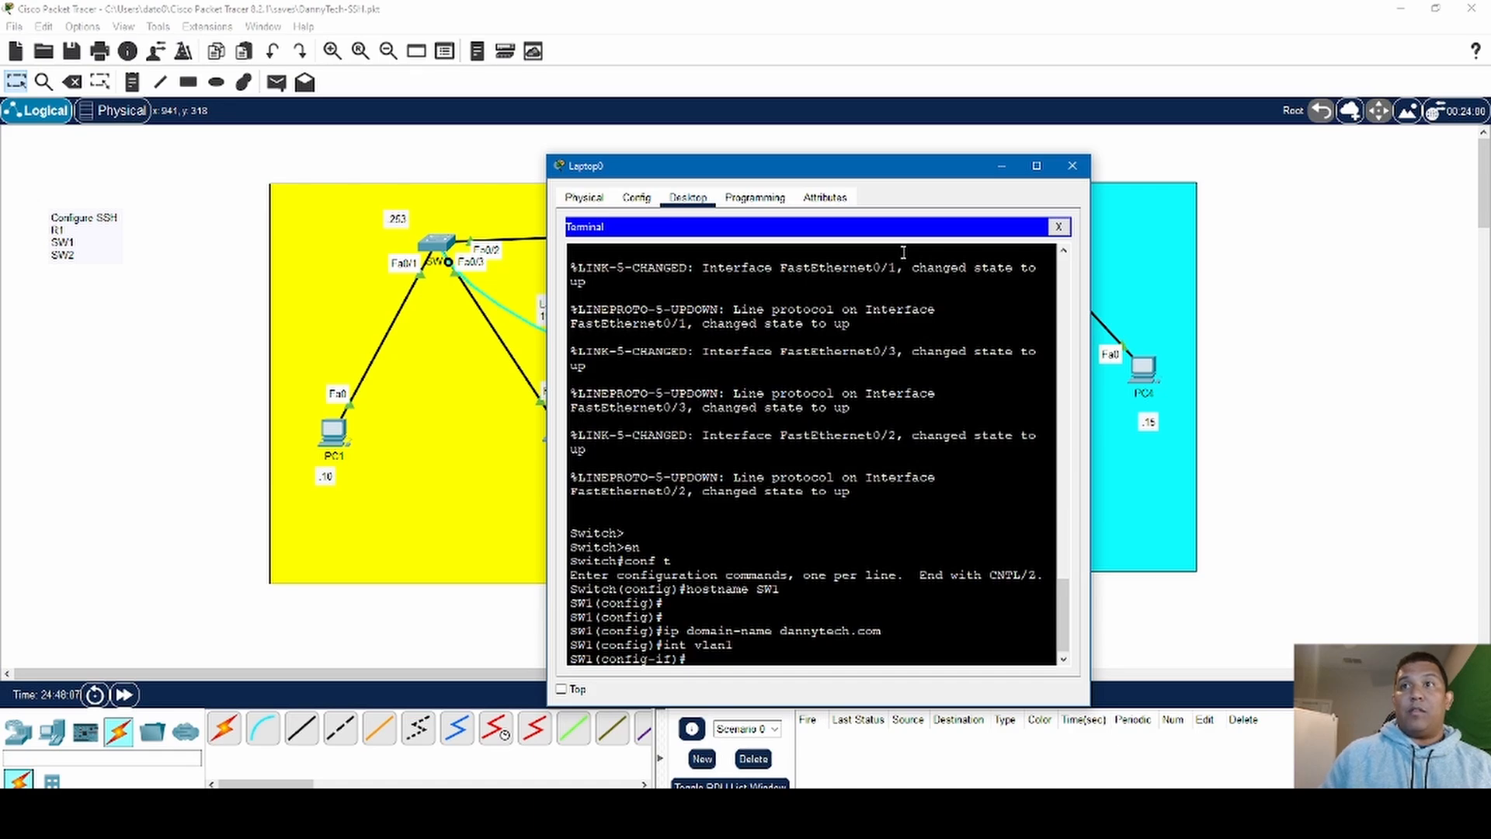
- Assign SW1's VLAN 1 interface the IP address 192.168.1.253 with subnet mask 255.255.255.0
text(i)
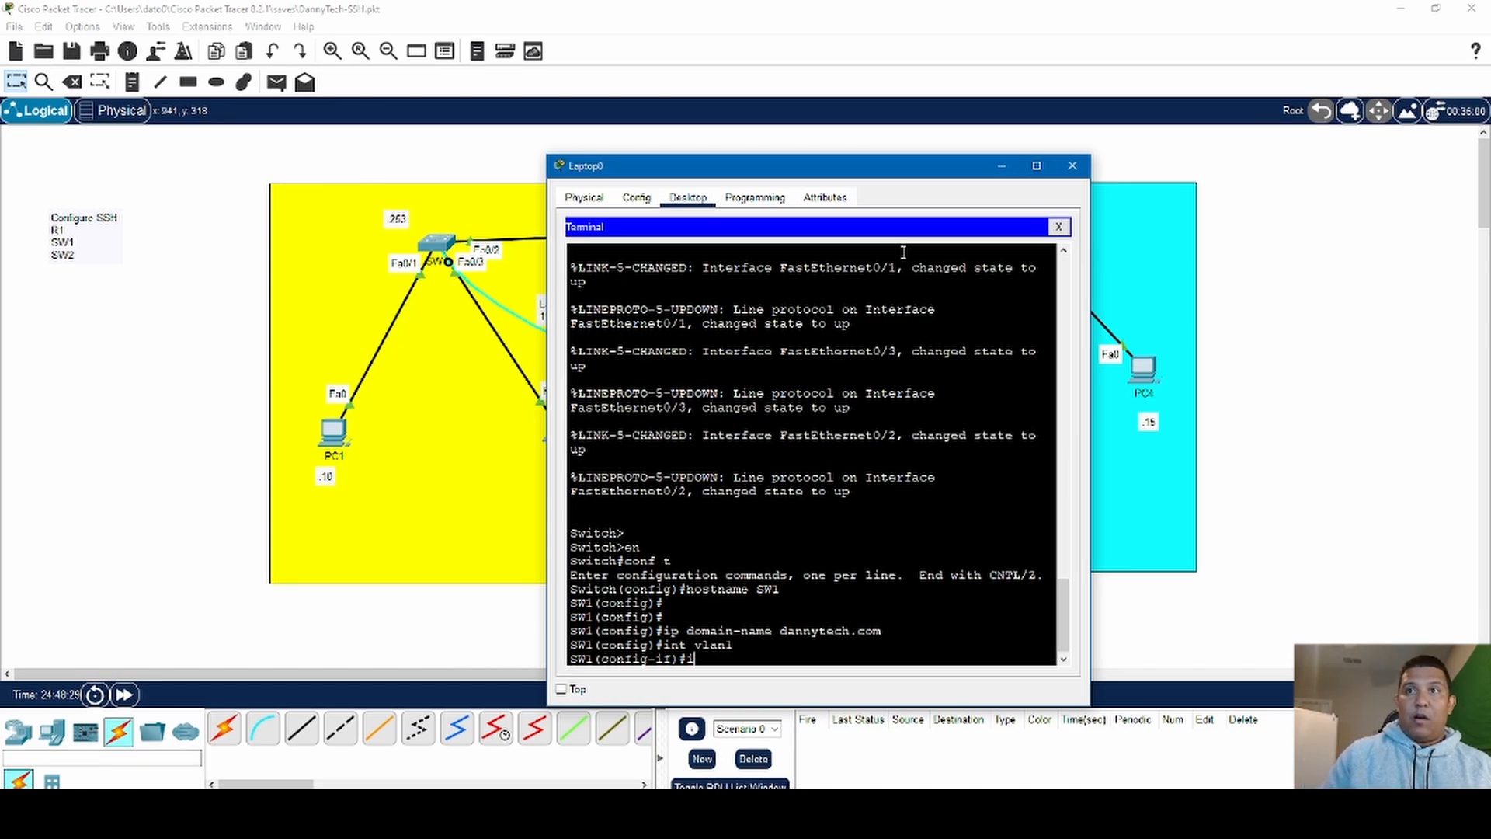
text(ip add)
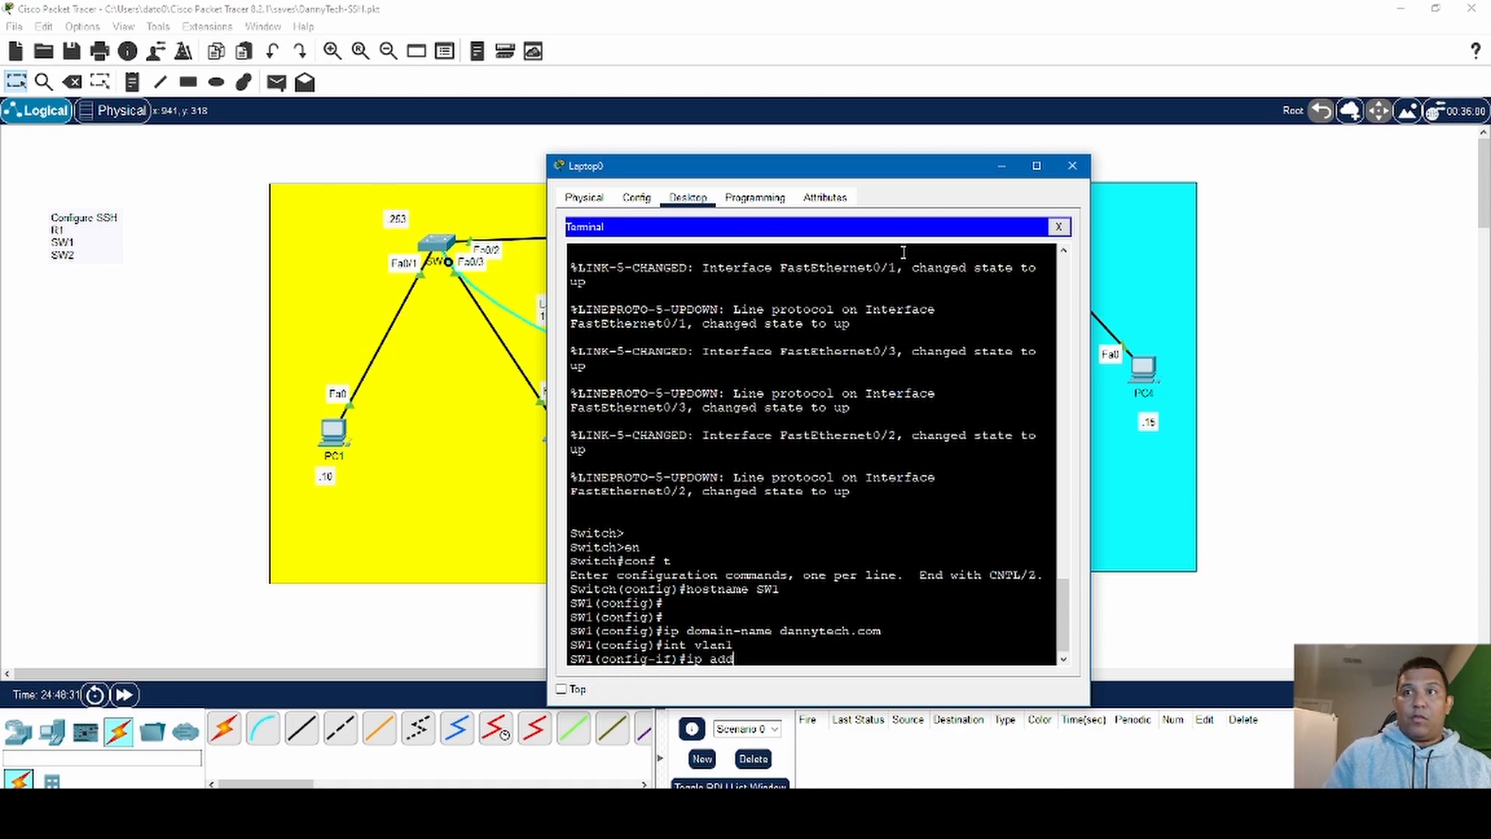
text(ress)
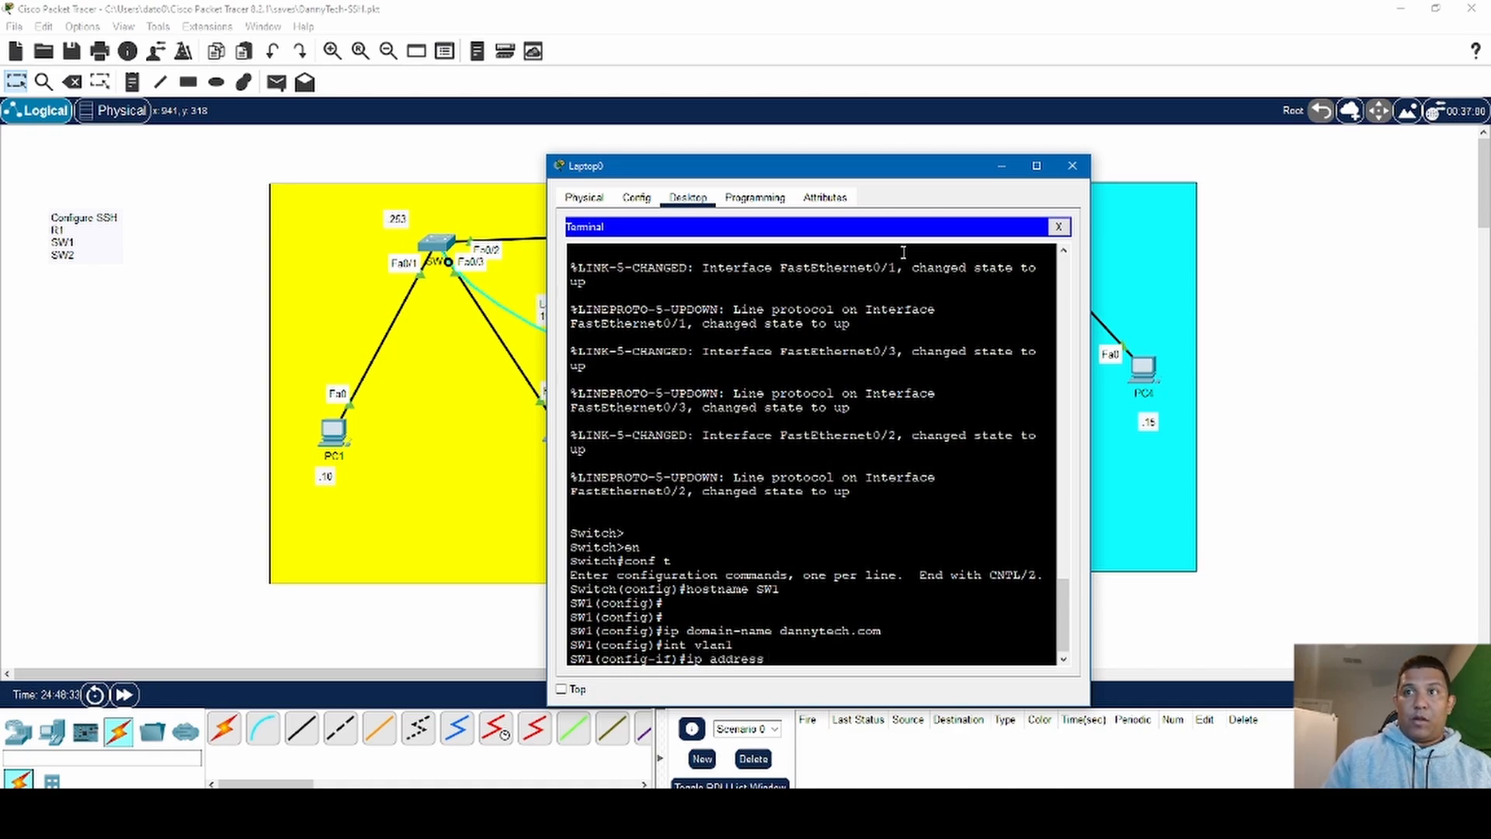
text( 192.168)
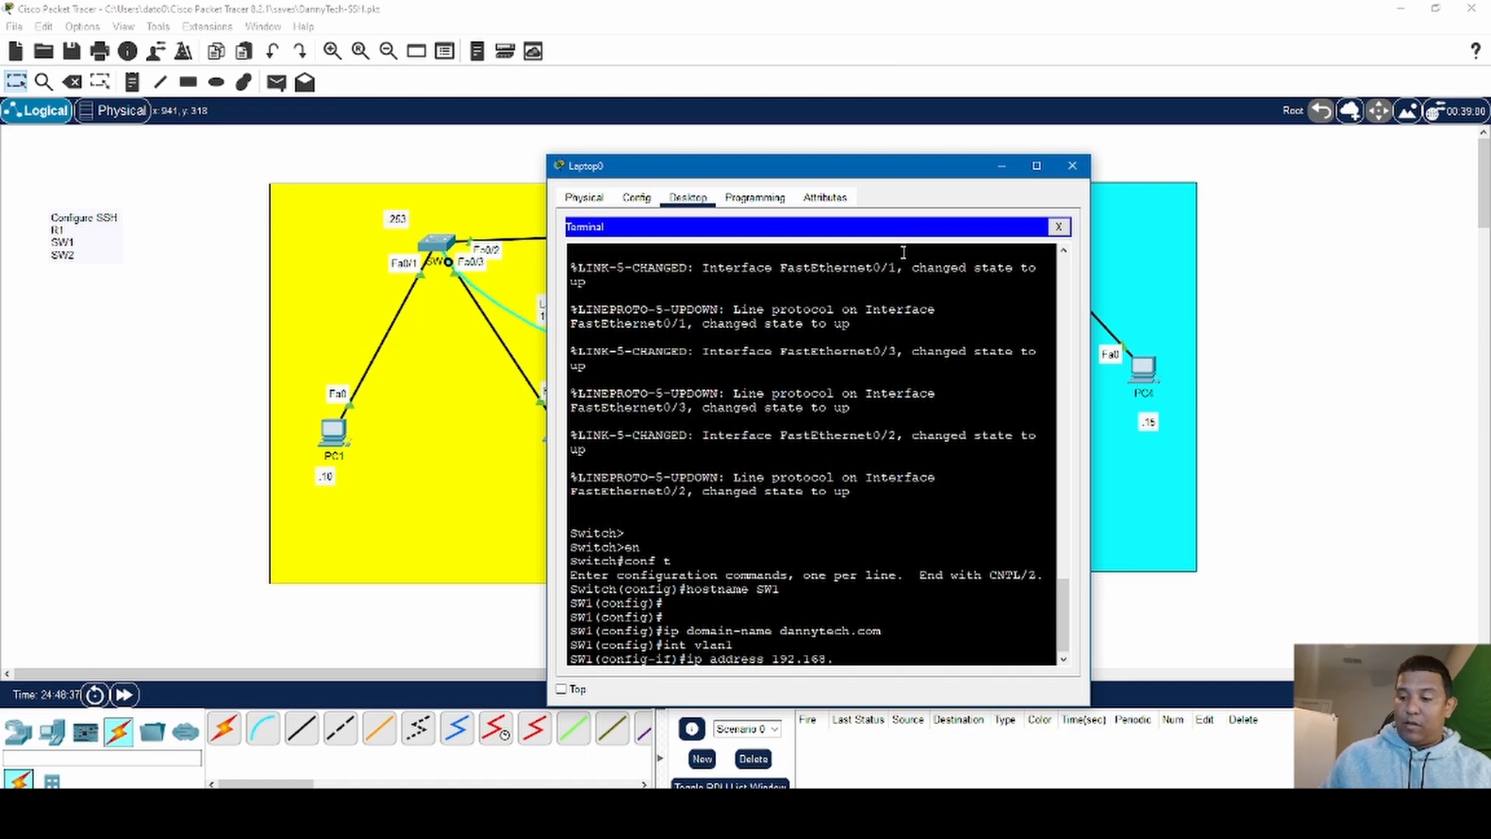
text(.)
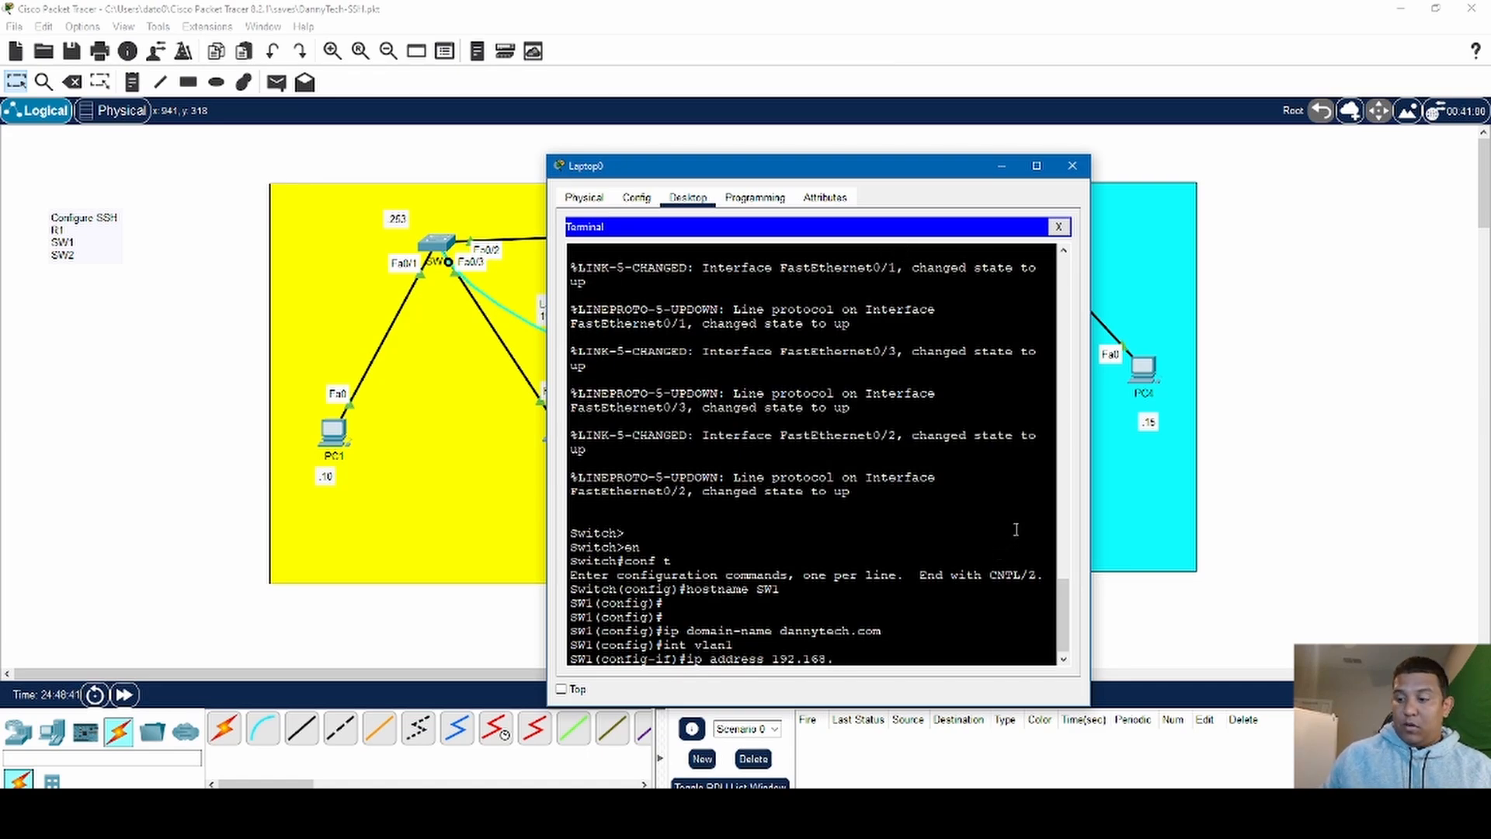
text(1.253)
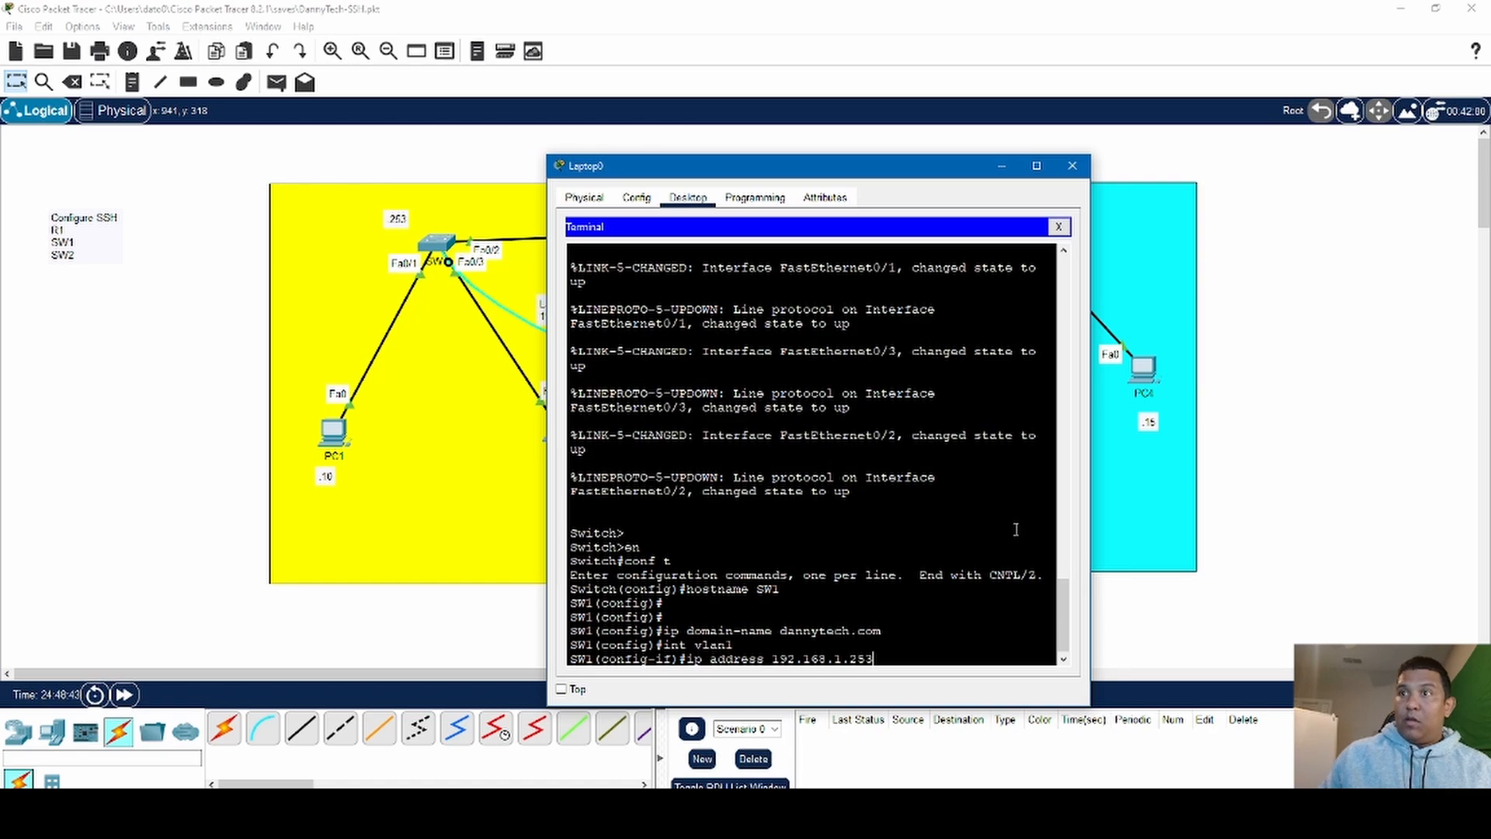
text( 255.255.25)
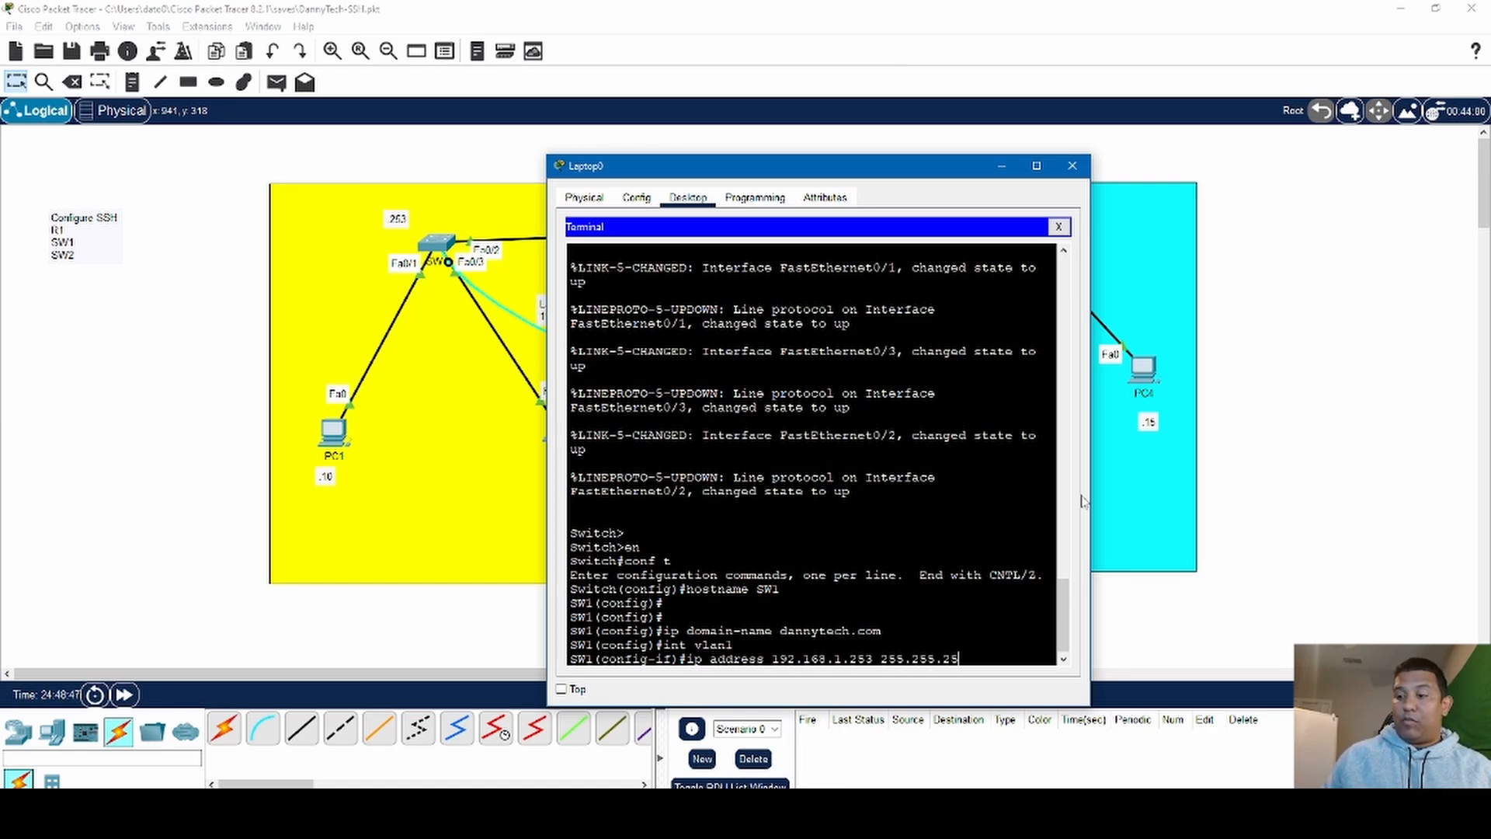
text(5.0)
key(Return)
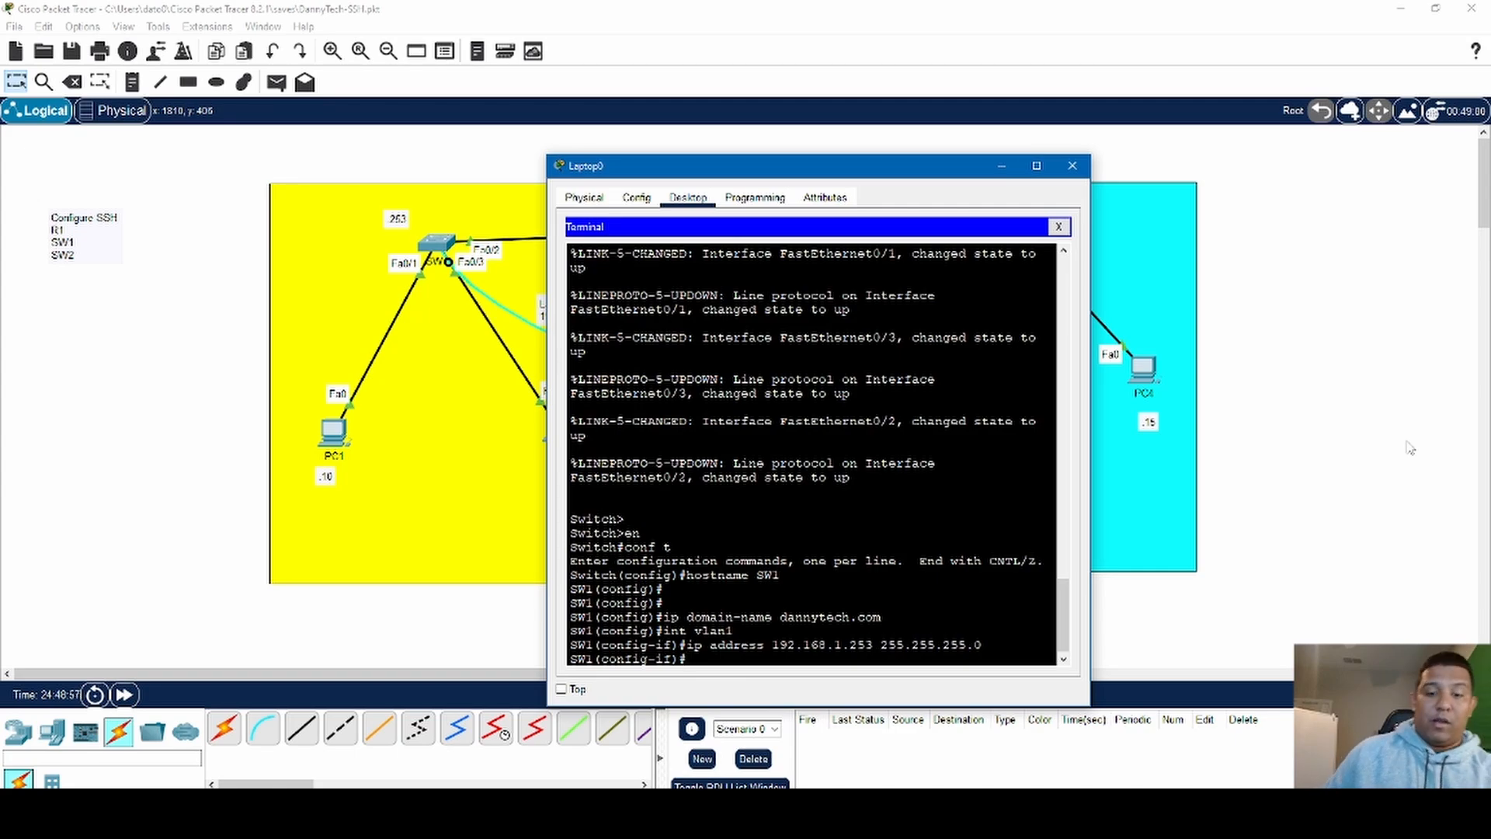
- Enable the VLAN 1 interface with no shut and exit to global configuration mode
text(no shut)
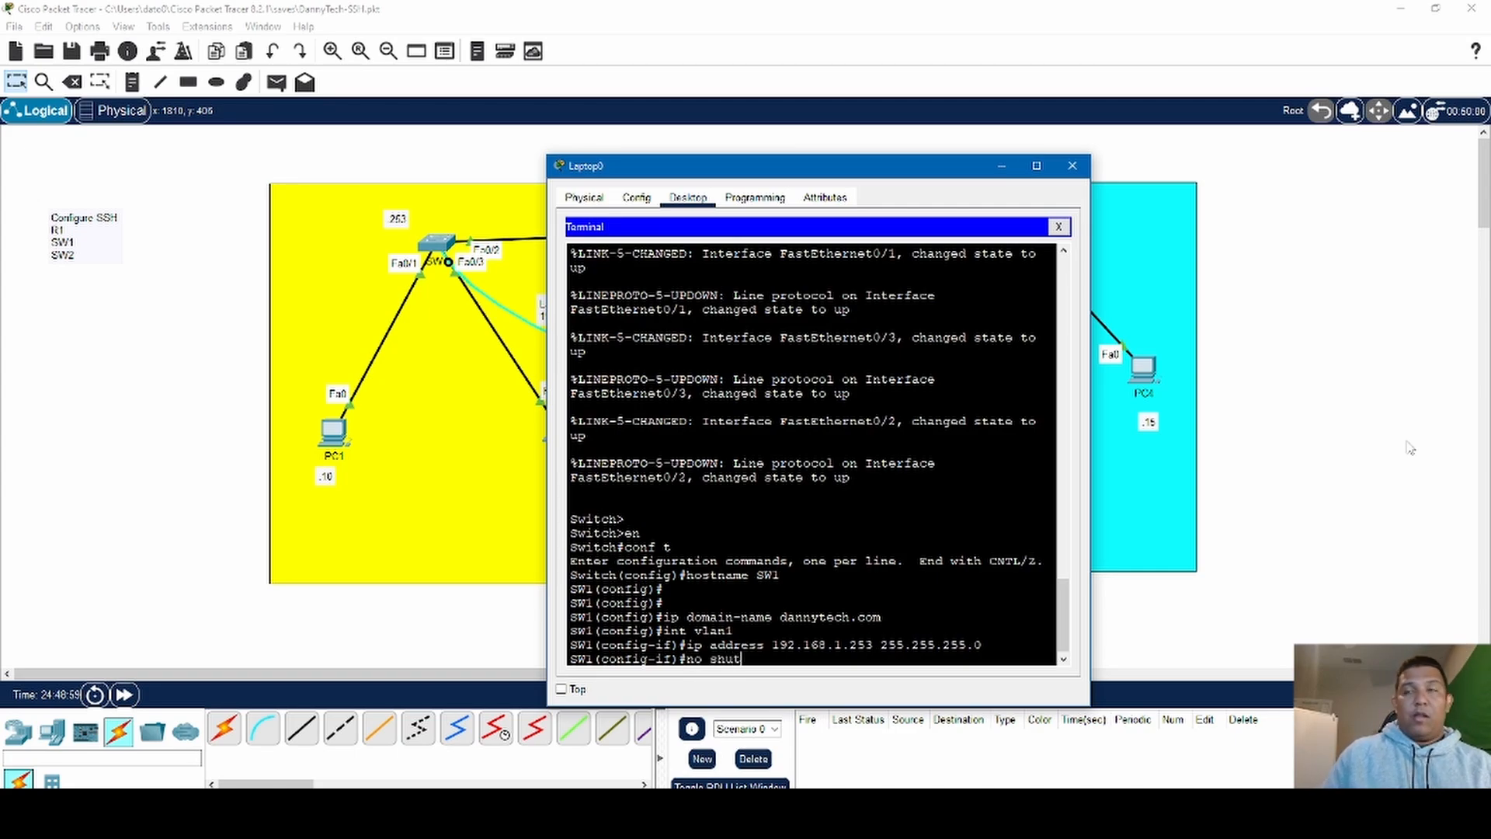
key(Return)
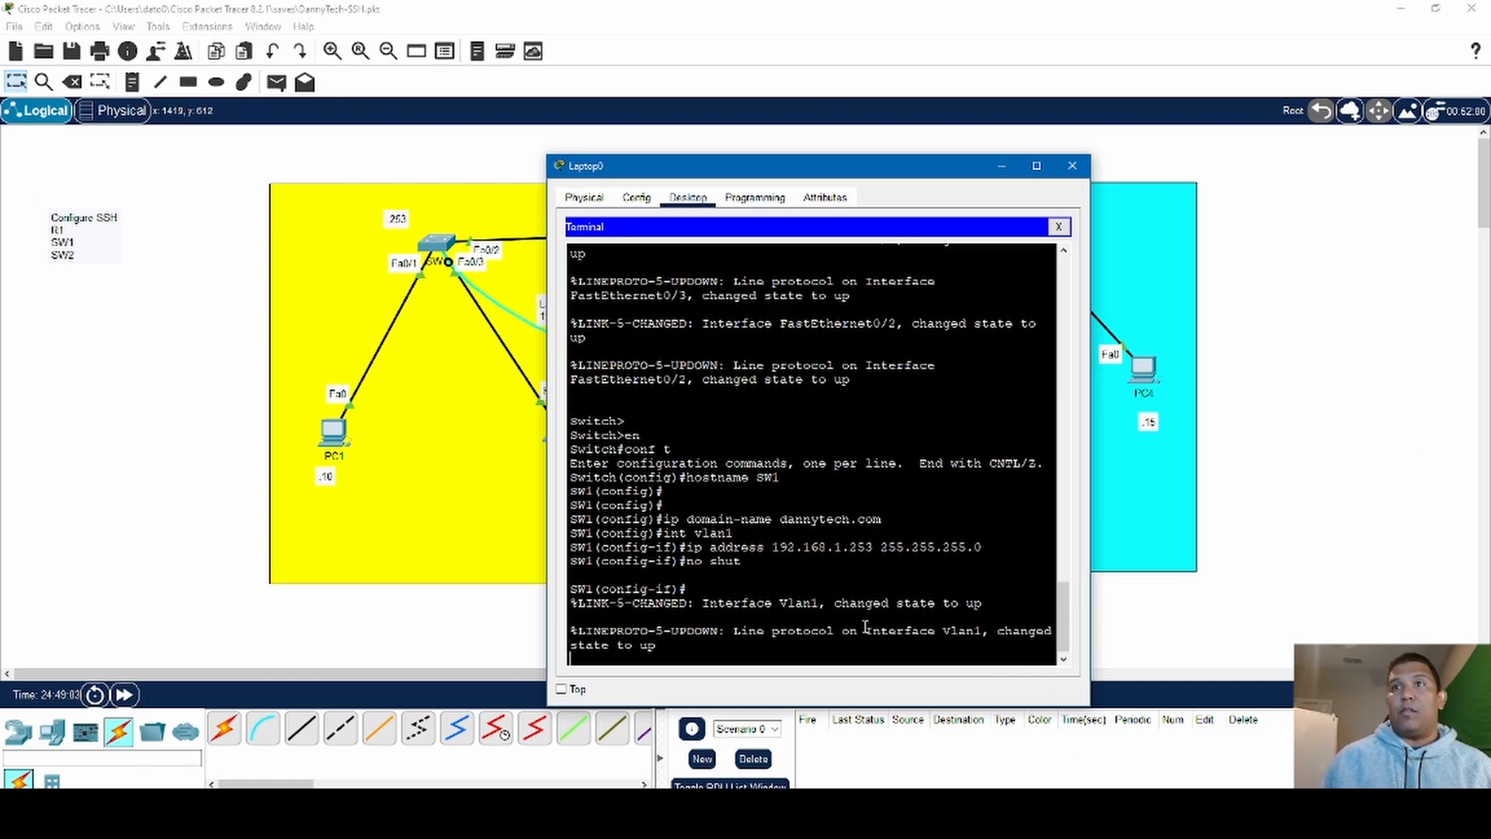
key(Return)
key(Return)
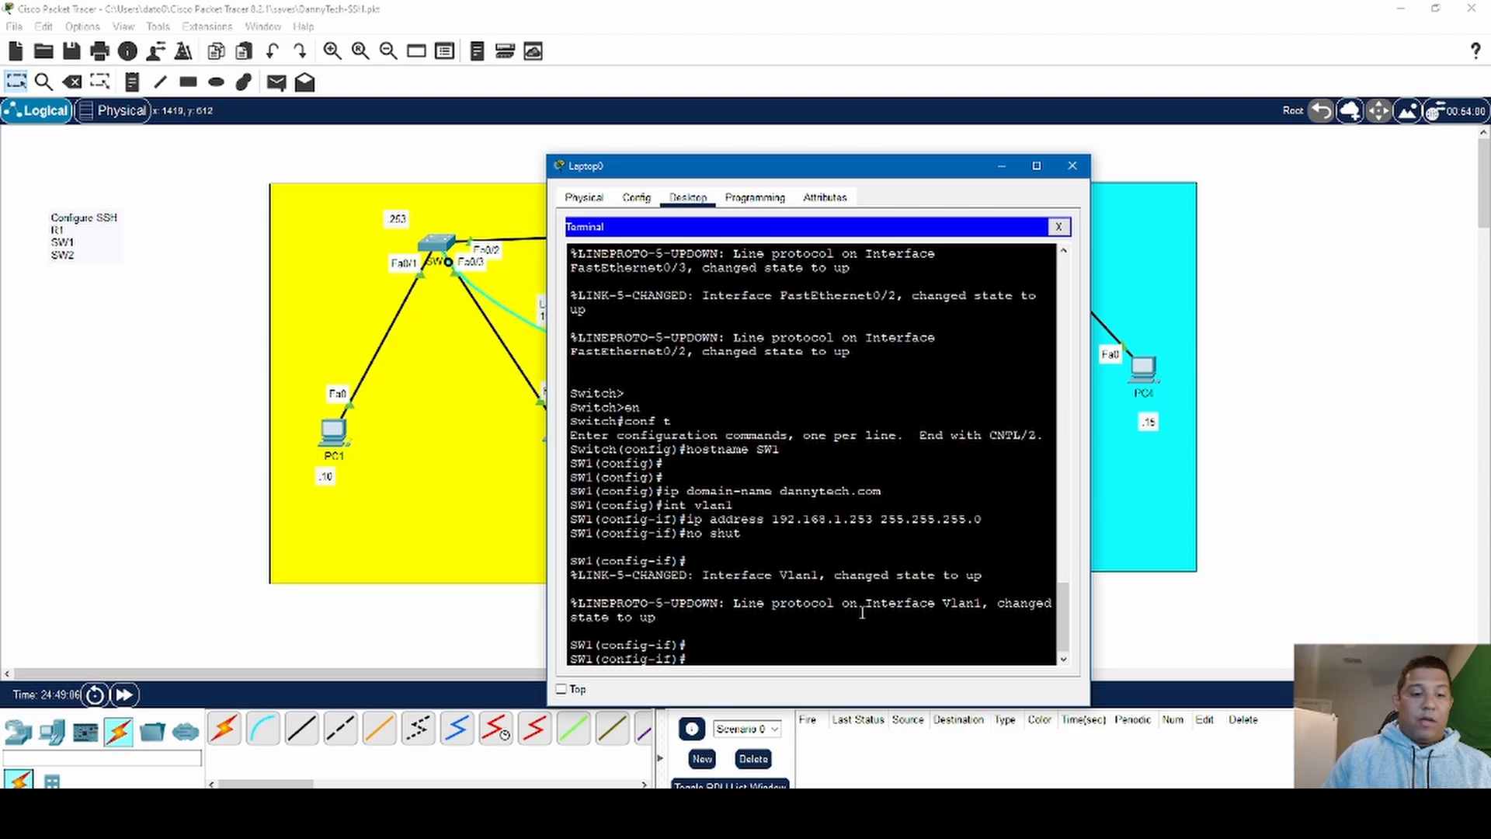
text(exit)
key(Return)
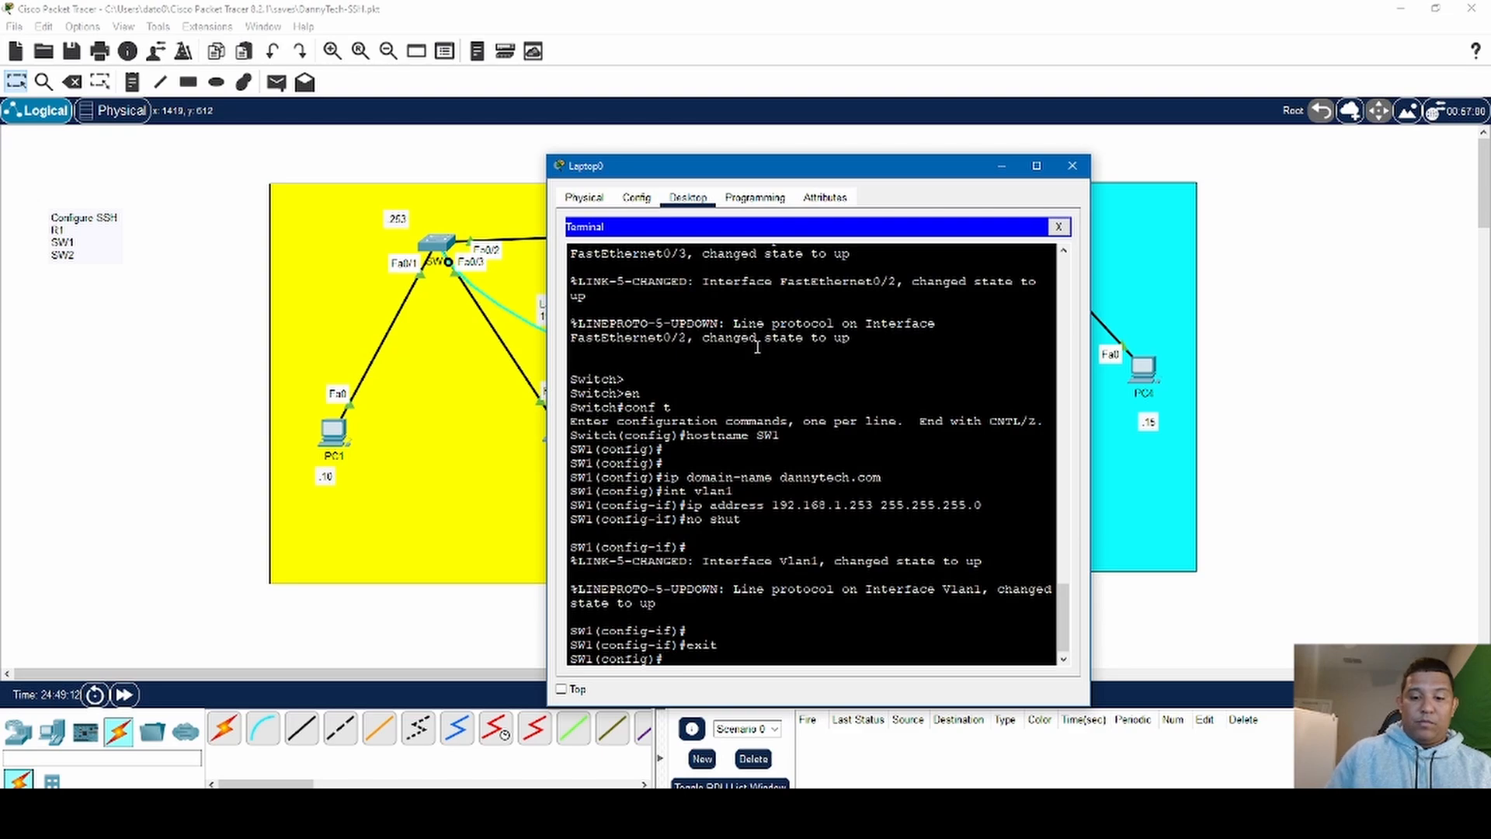
- Set SW1's default gateway to 192.168.1.1 with the ip default-gateway command
text(ip de)
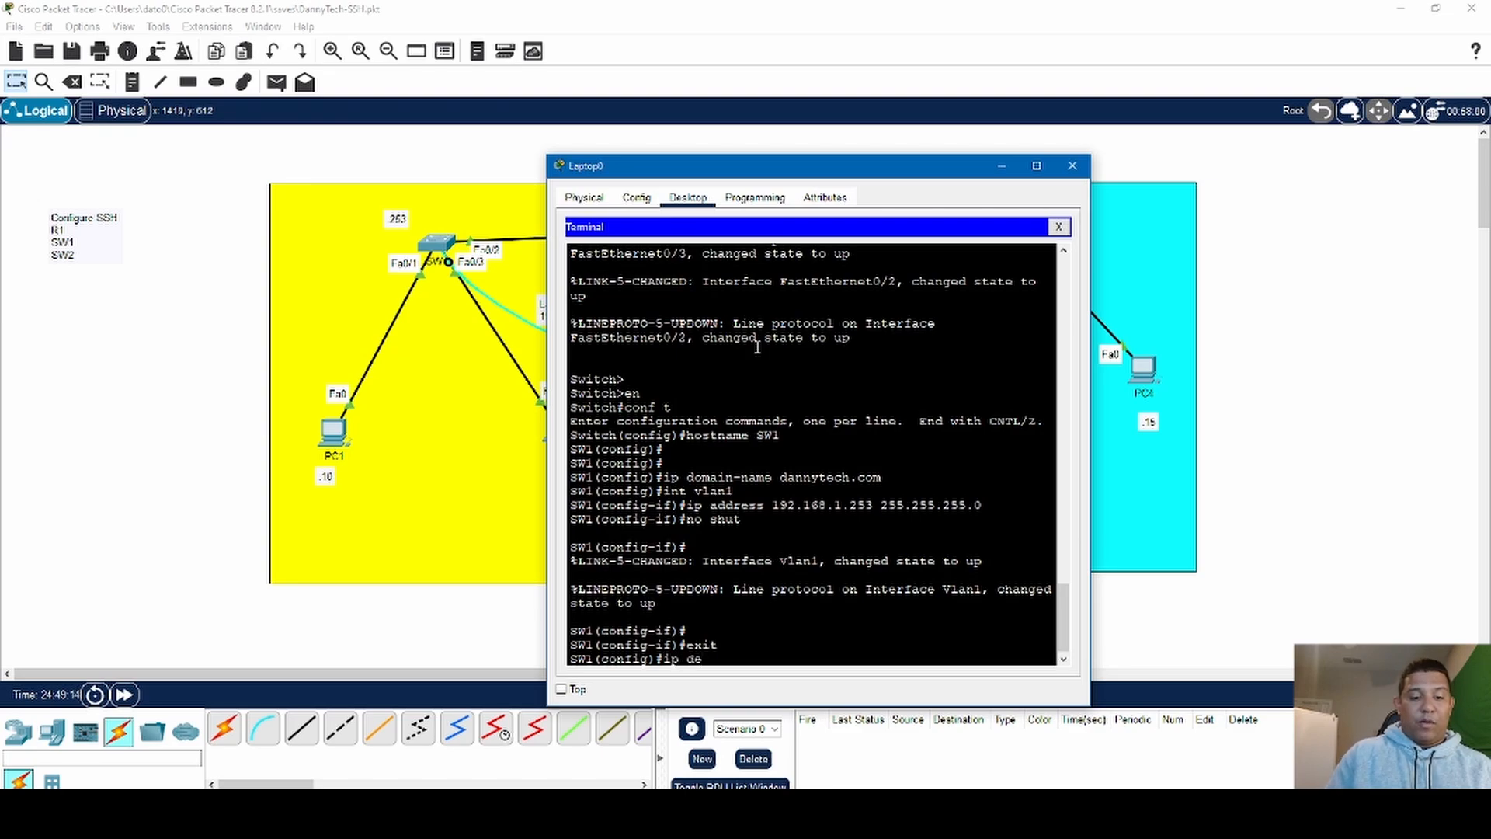
text(af)
key(Tab)
key(BackSpace)
key(BackSpace)
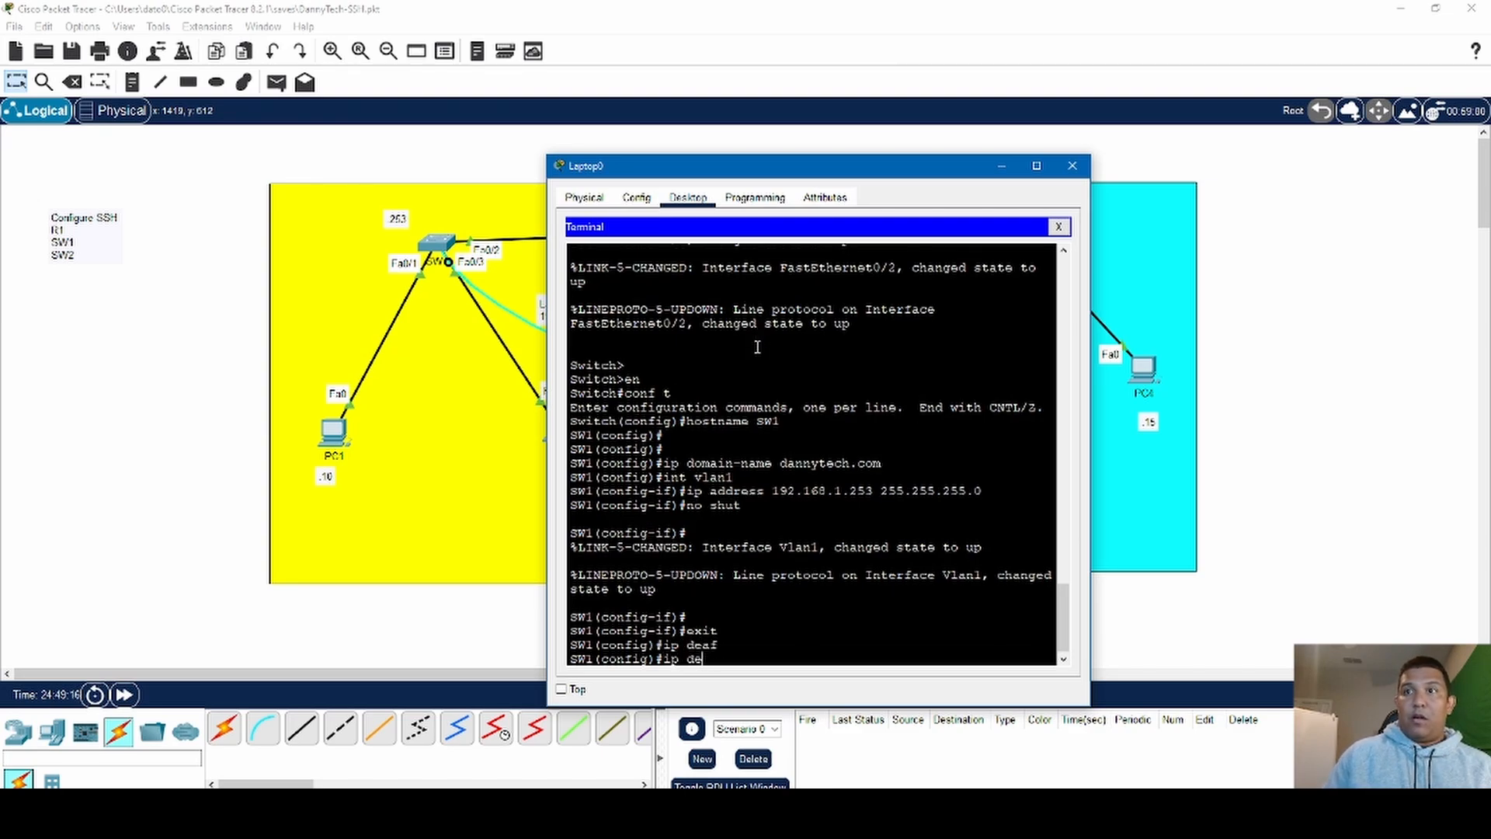
text(f)
key(Tab)
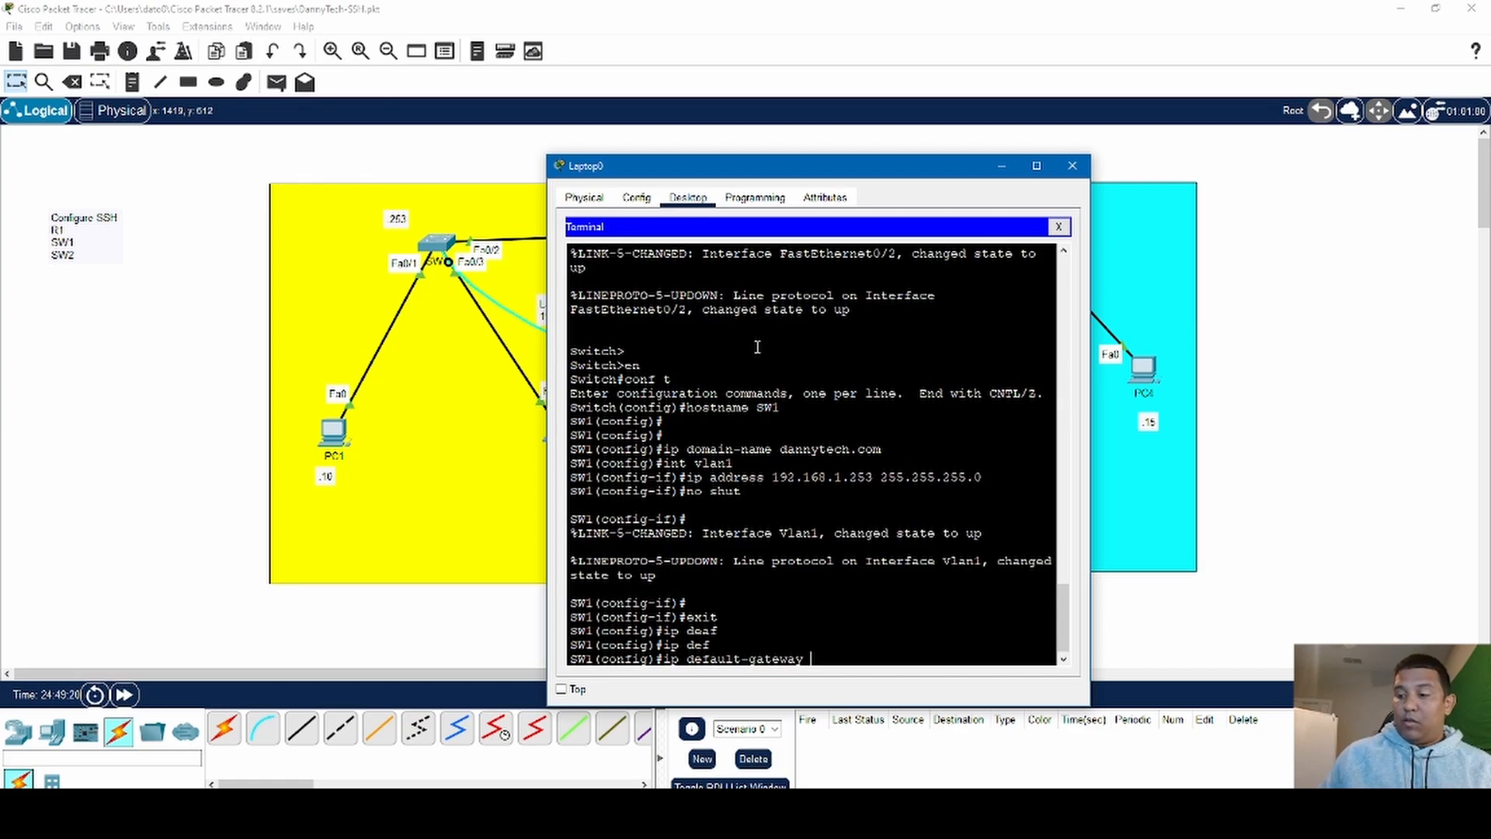
text(192.168.)
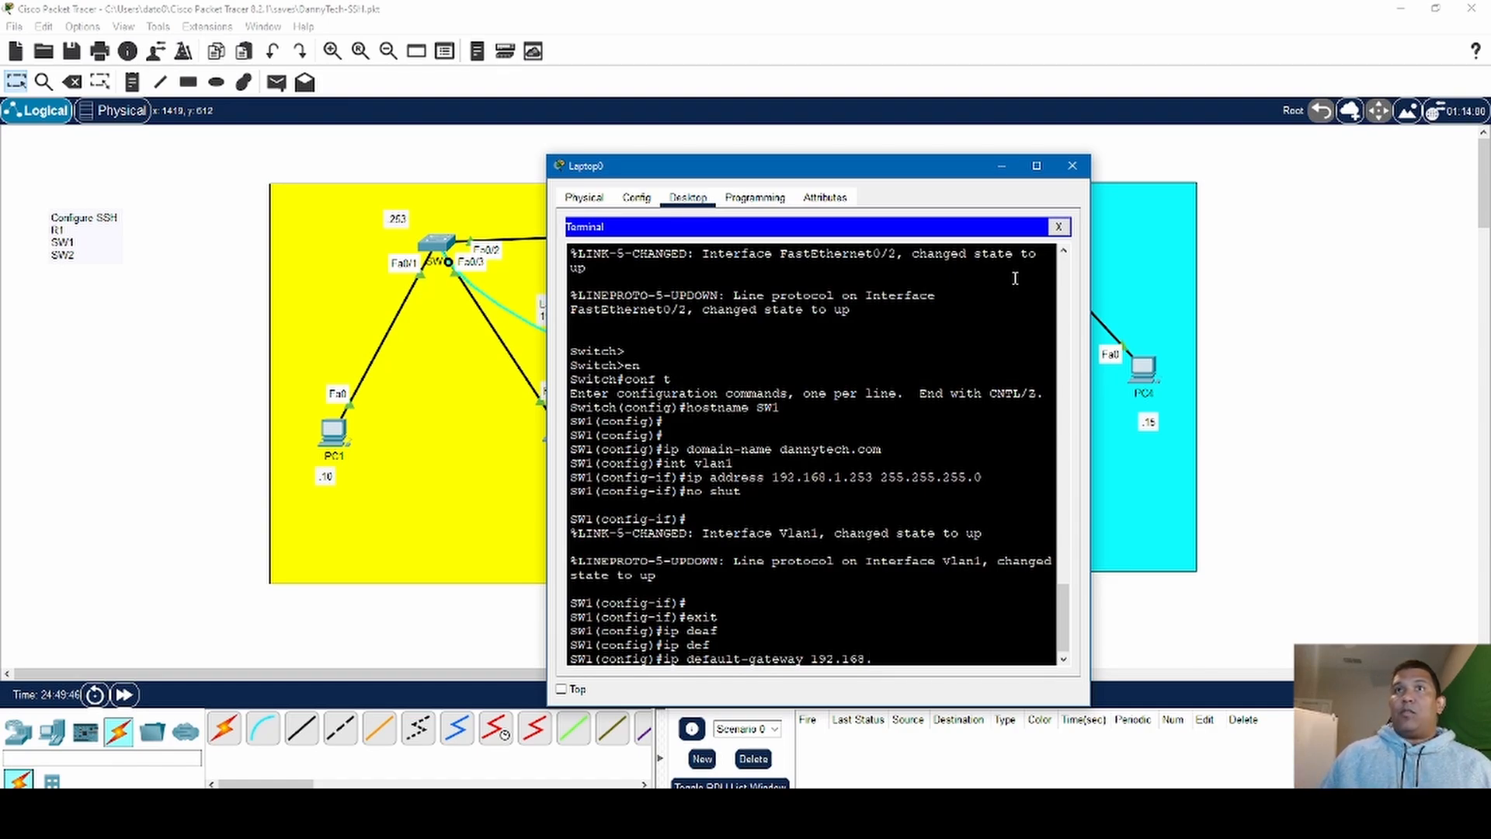
drag(923, 165, 1249, 150)
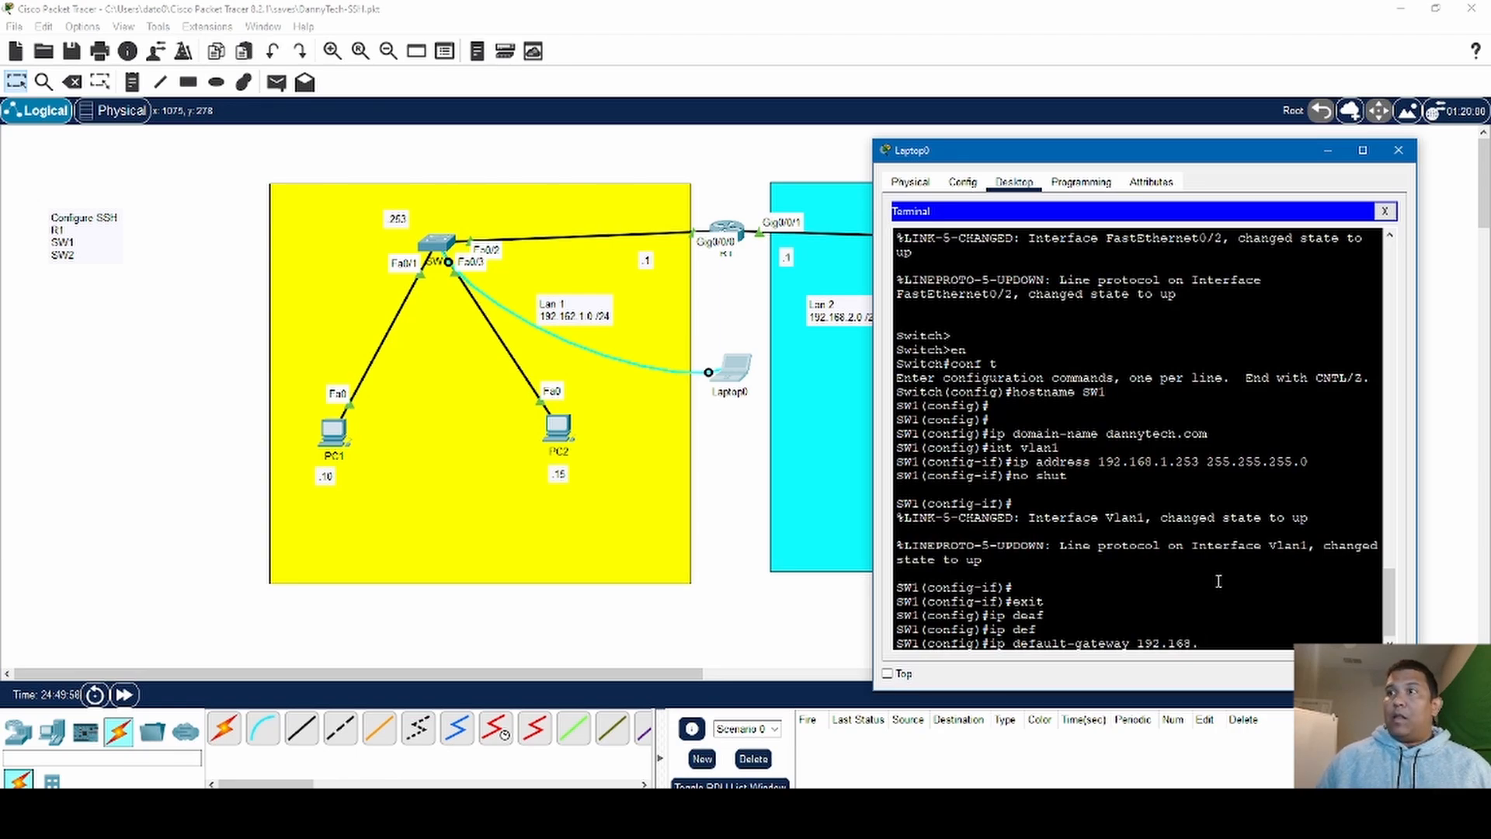
text(1.1)
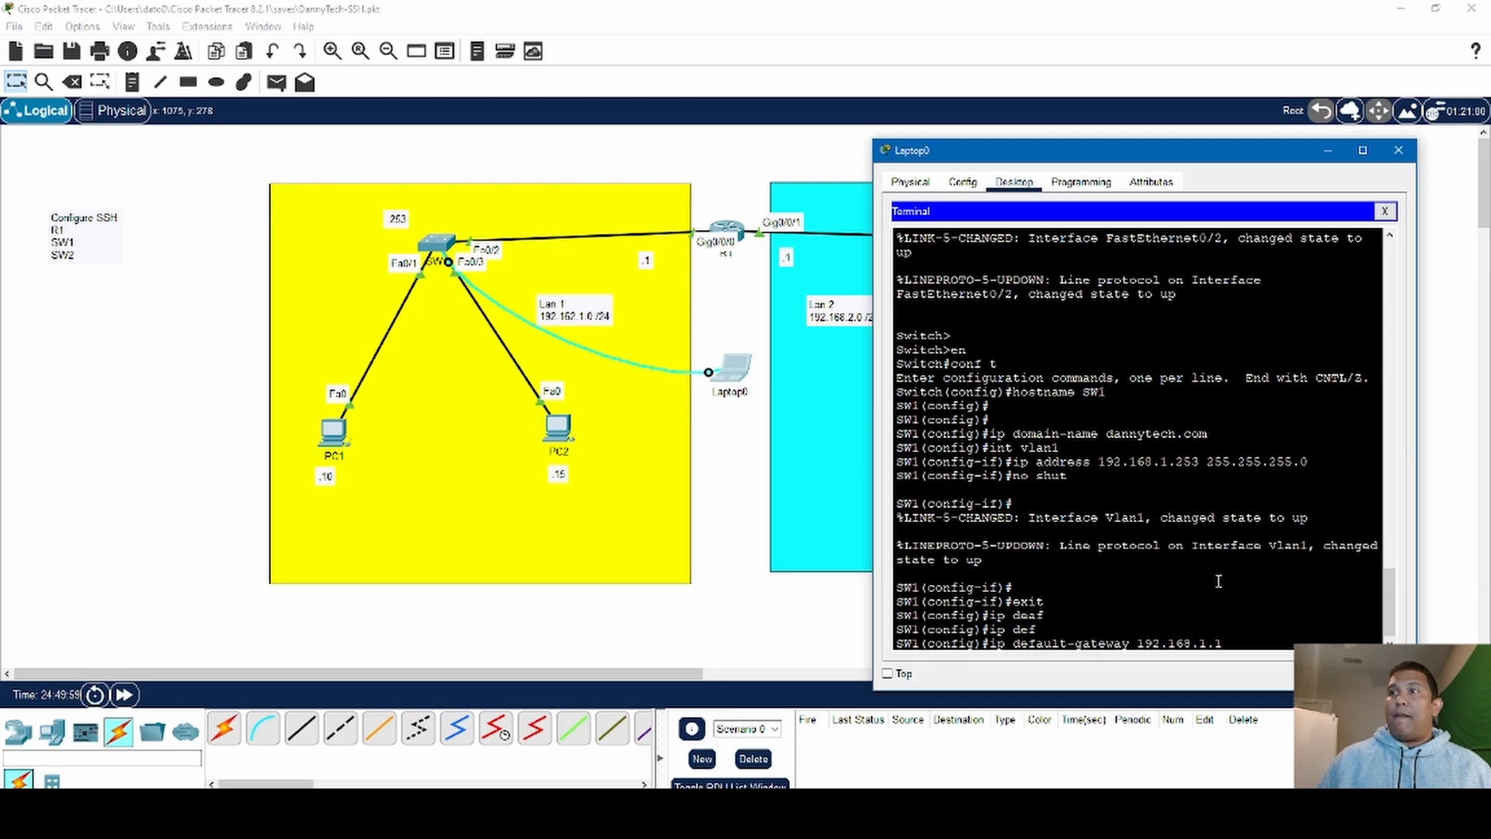
key(Return)
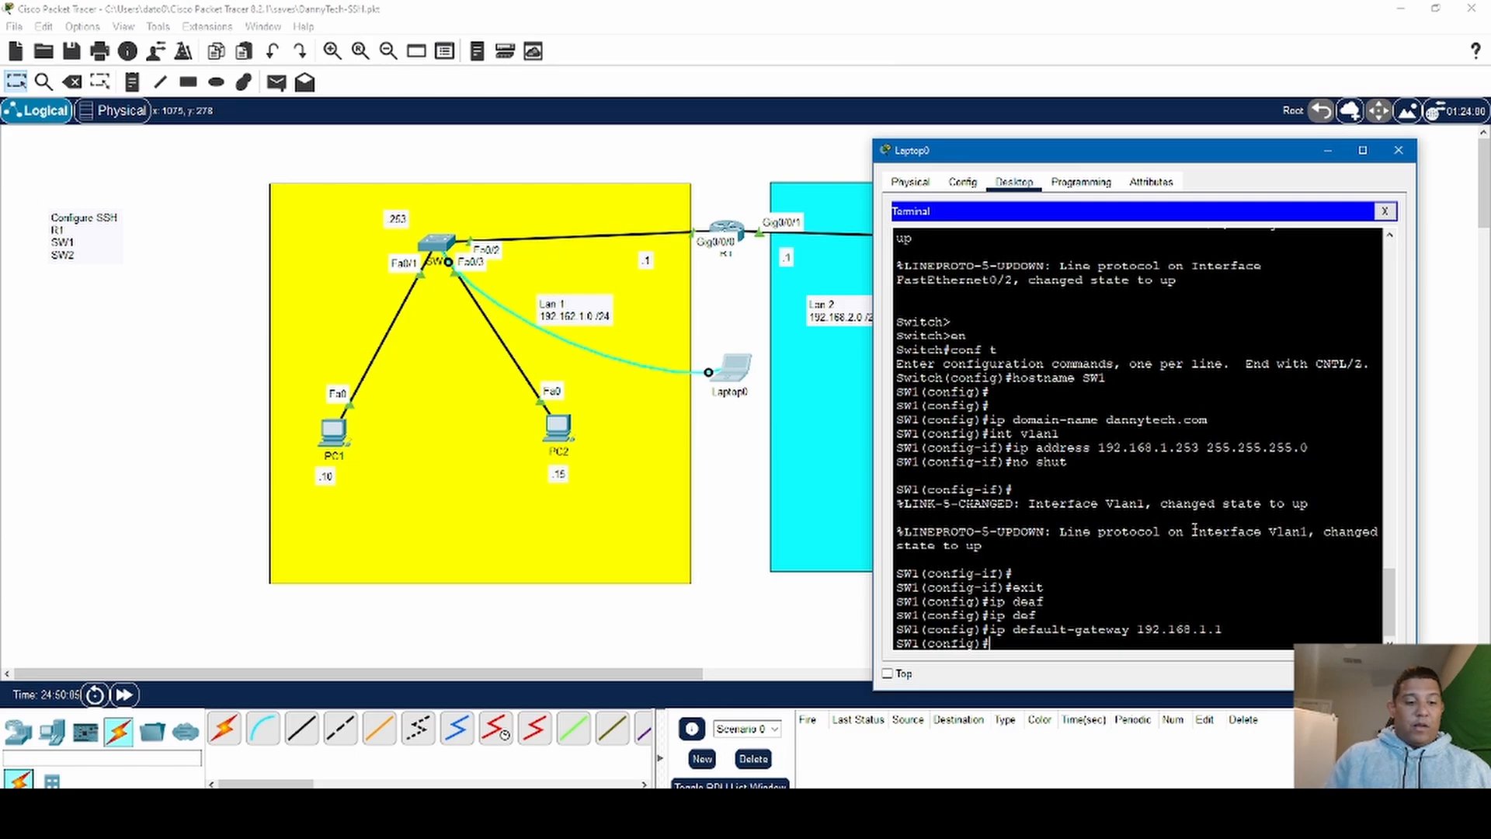
- Generate SW1's RSA keys with crypto key gene rsa, using a 1024-bit modulus
text(c)
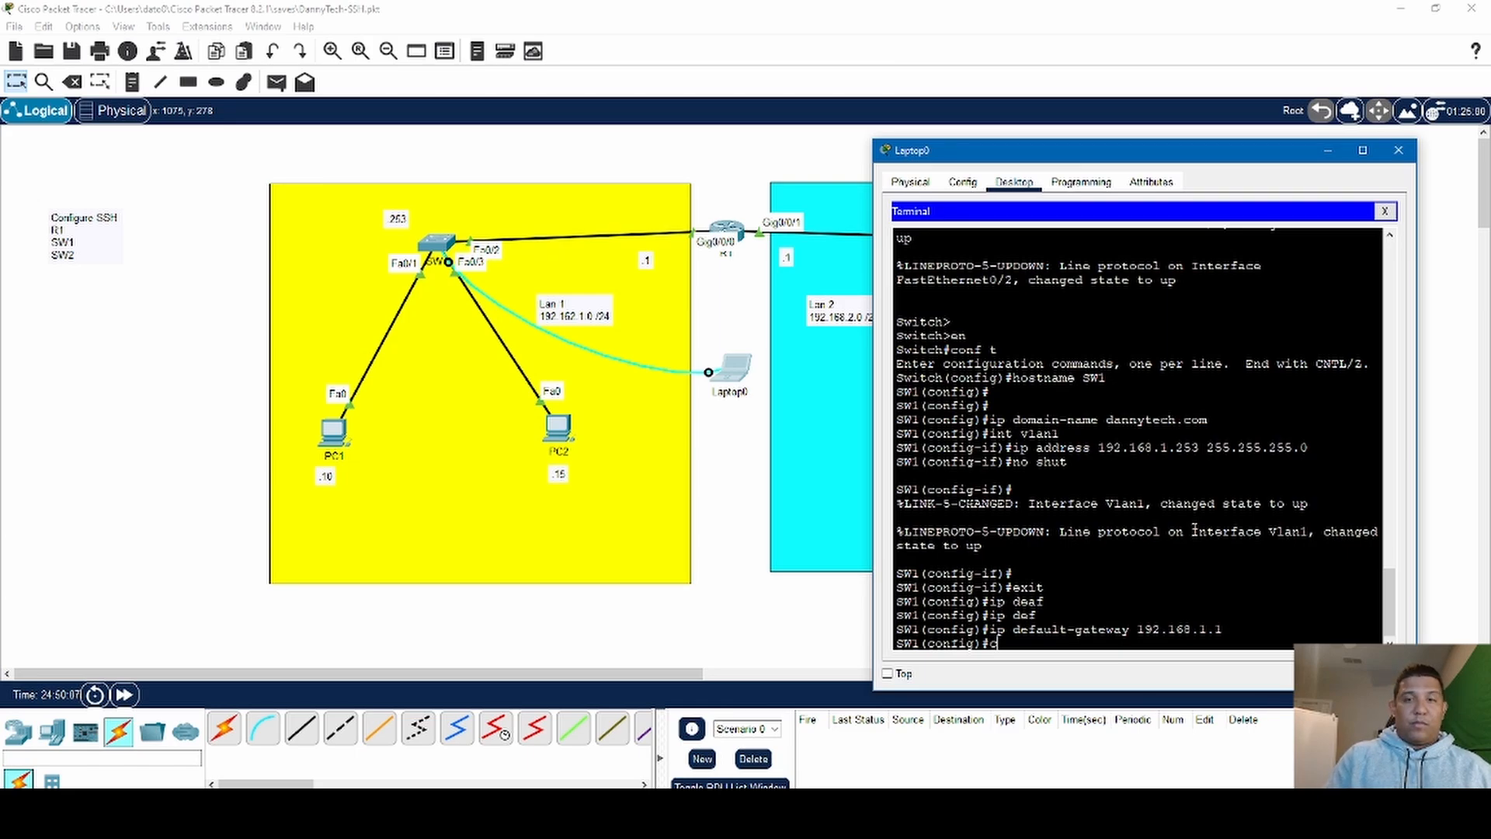
text(r)
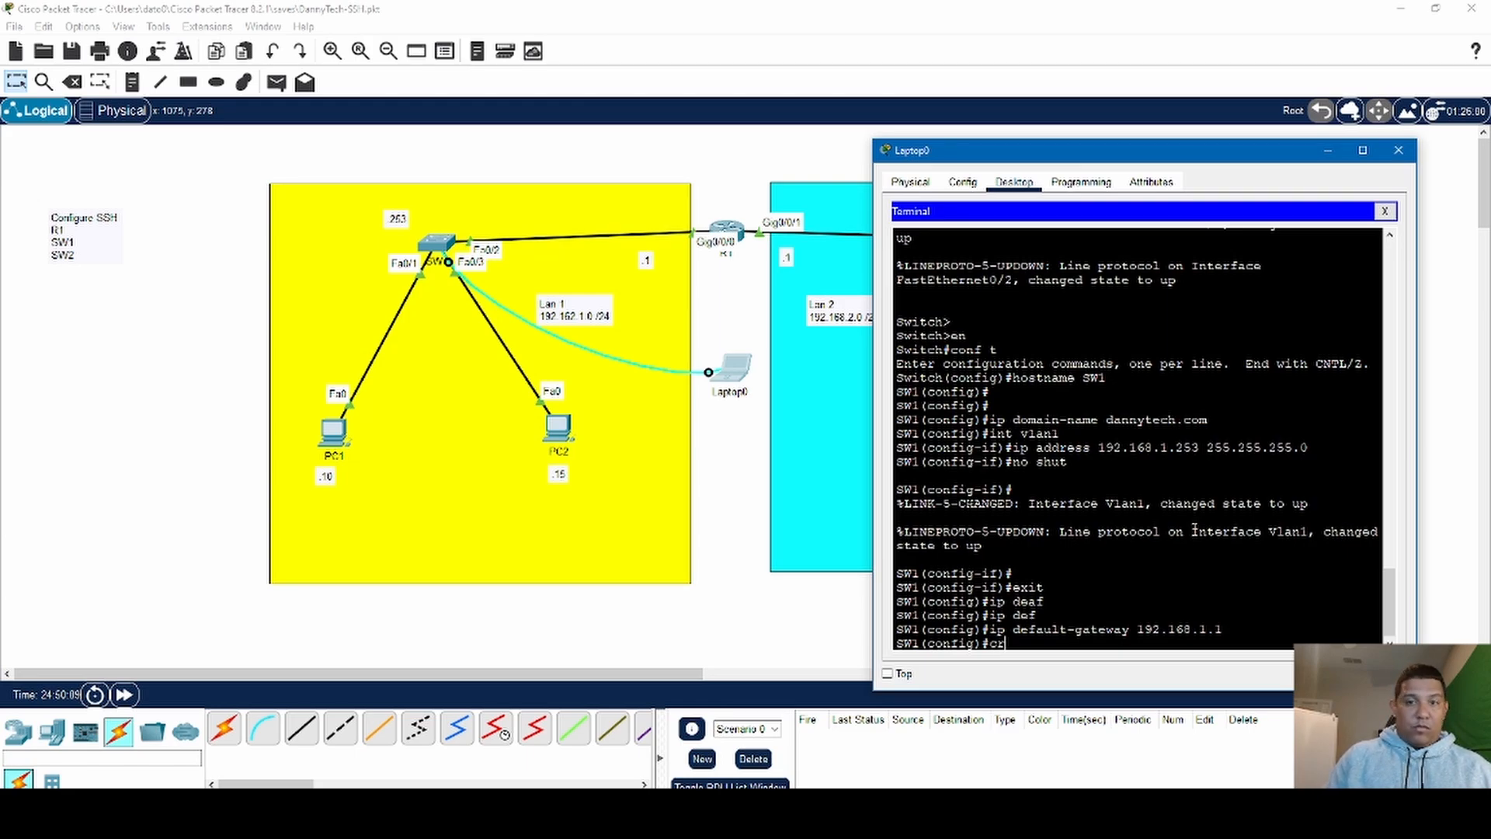
text(yyp)
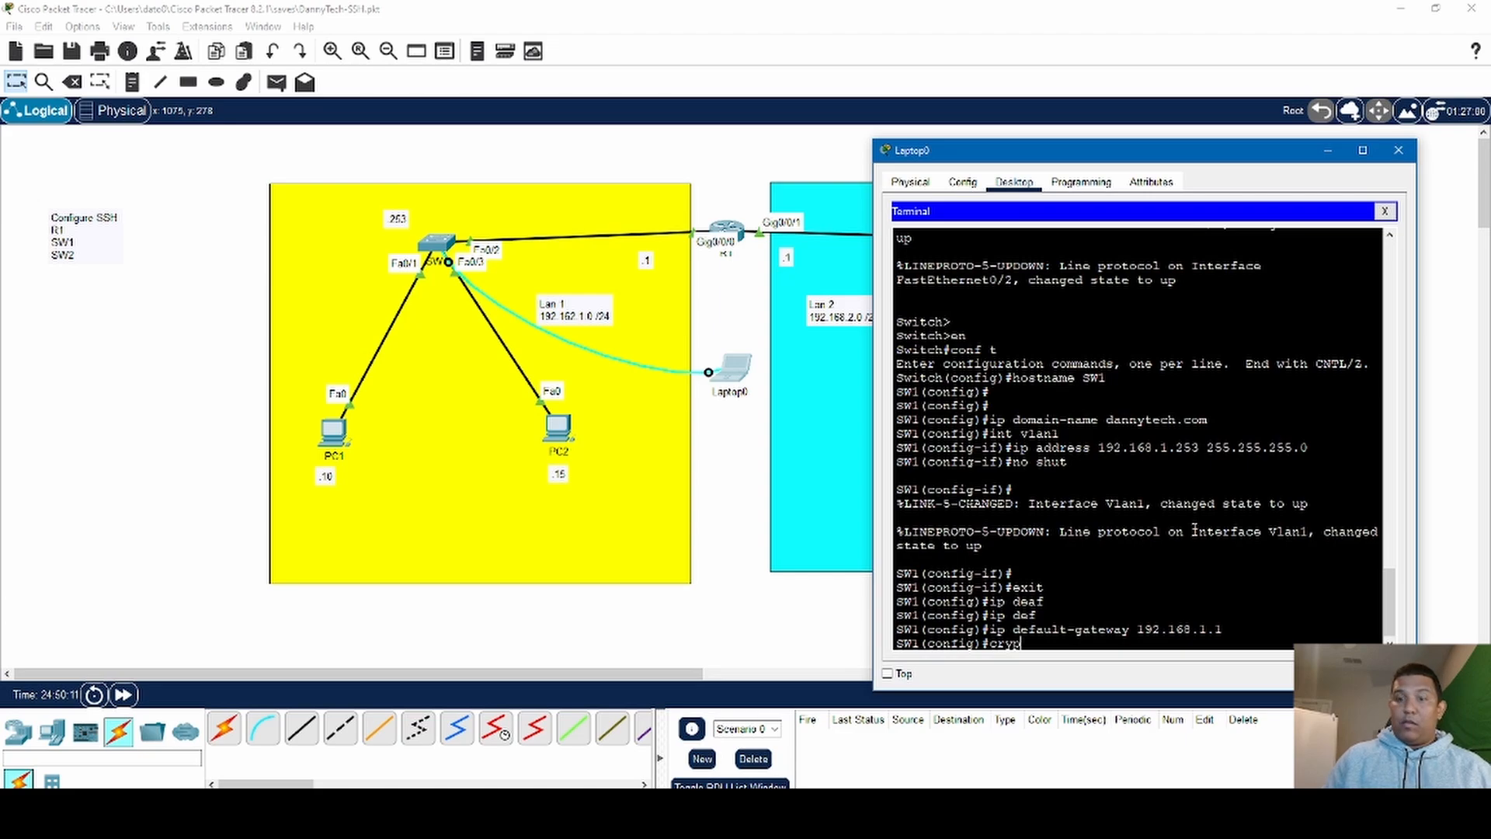
text(to ke)
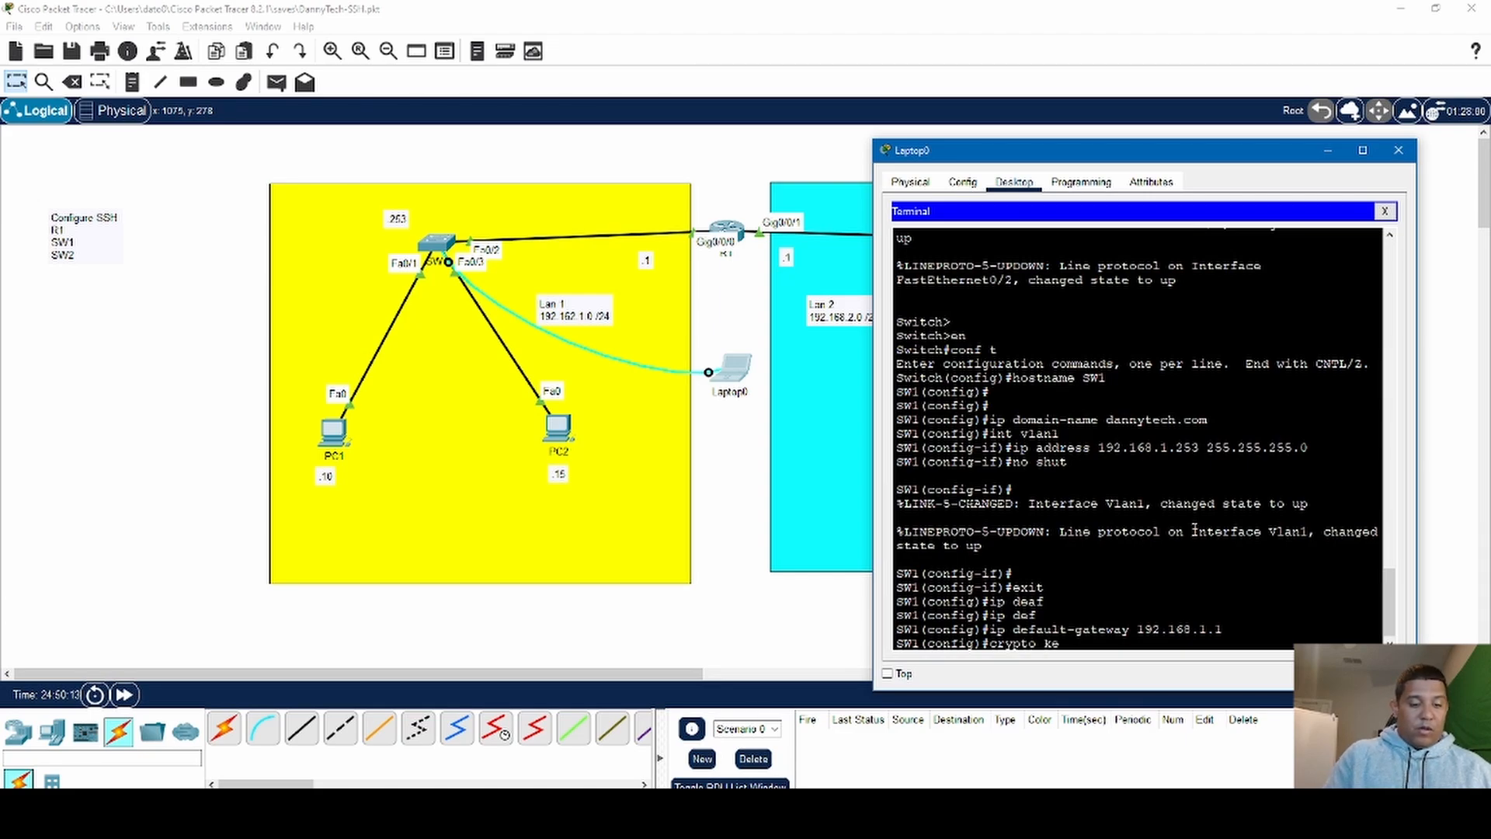
text(y gene)
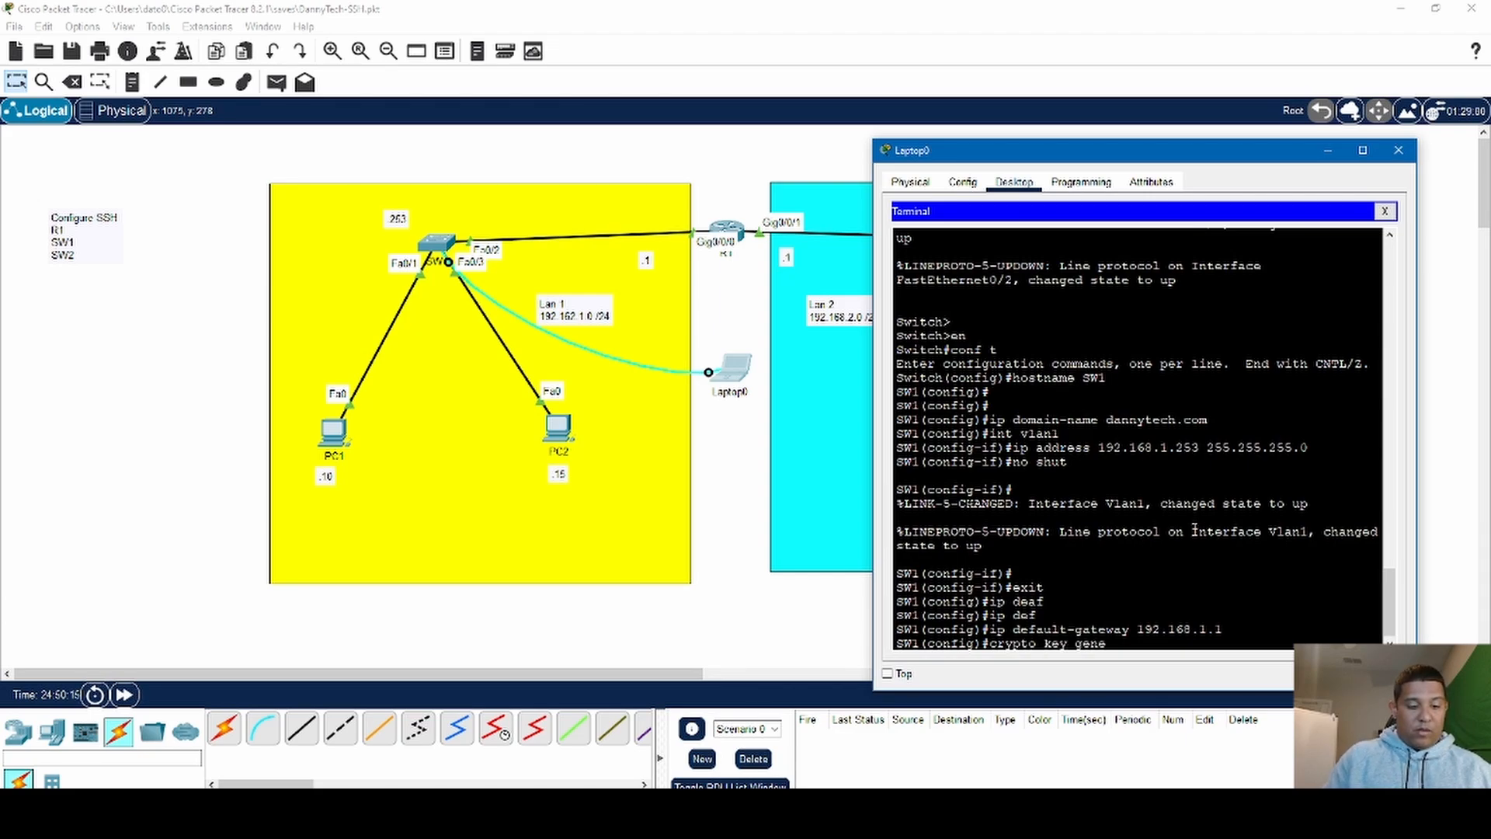
text( rsa)
key(Return)
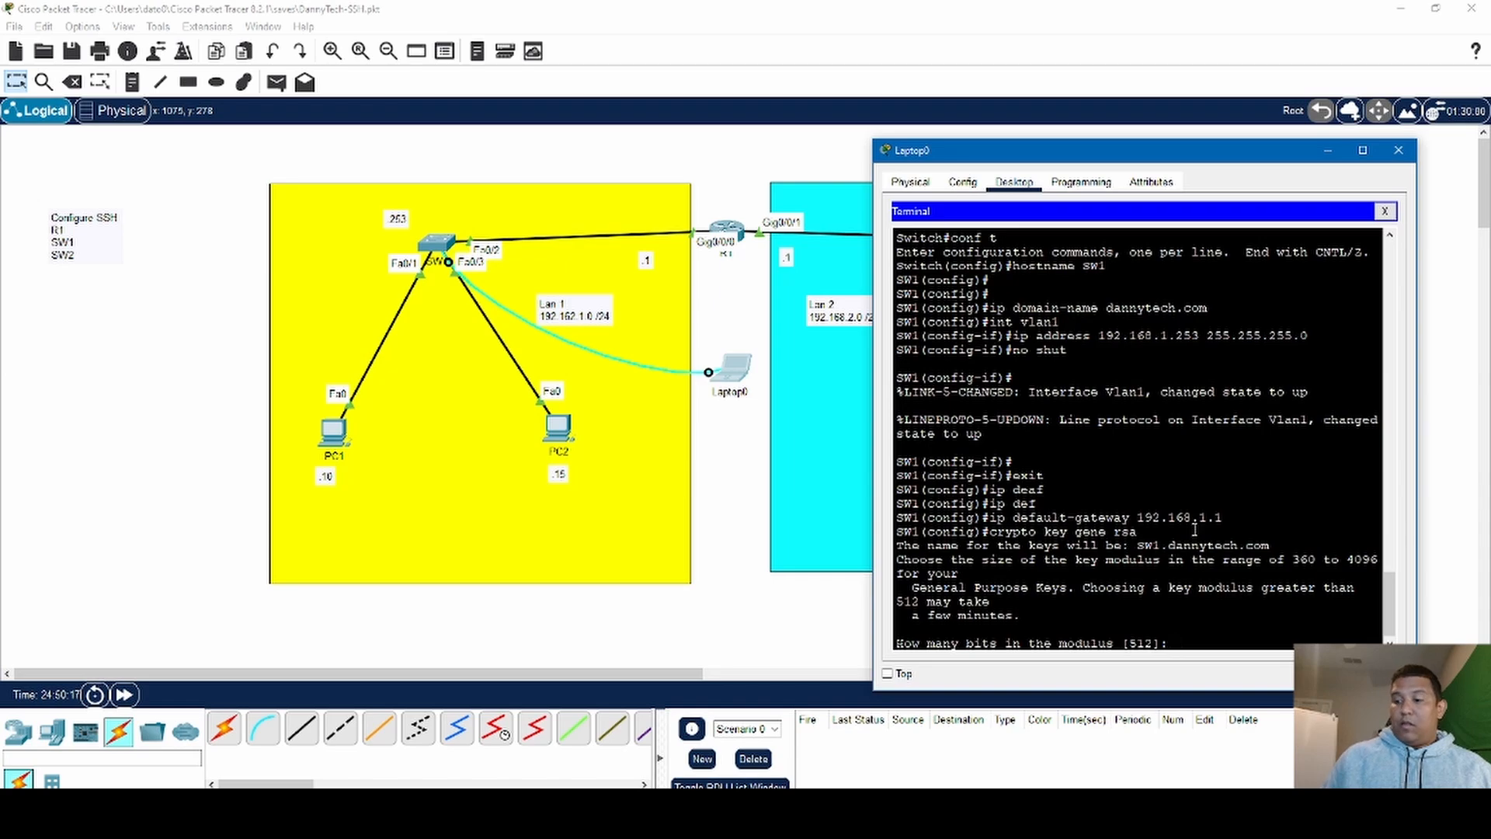
text(1024)
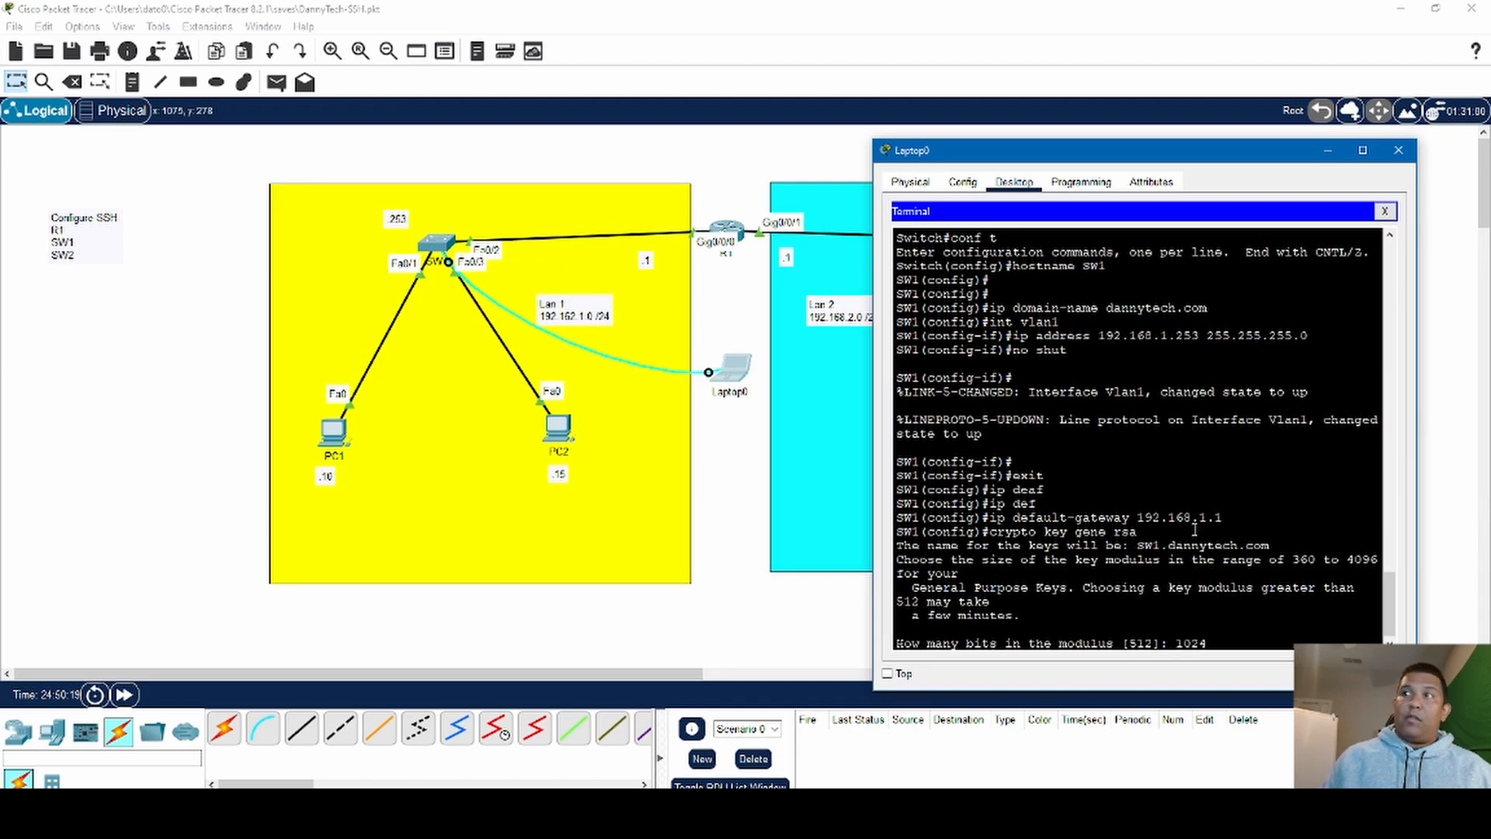
key(Return)
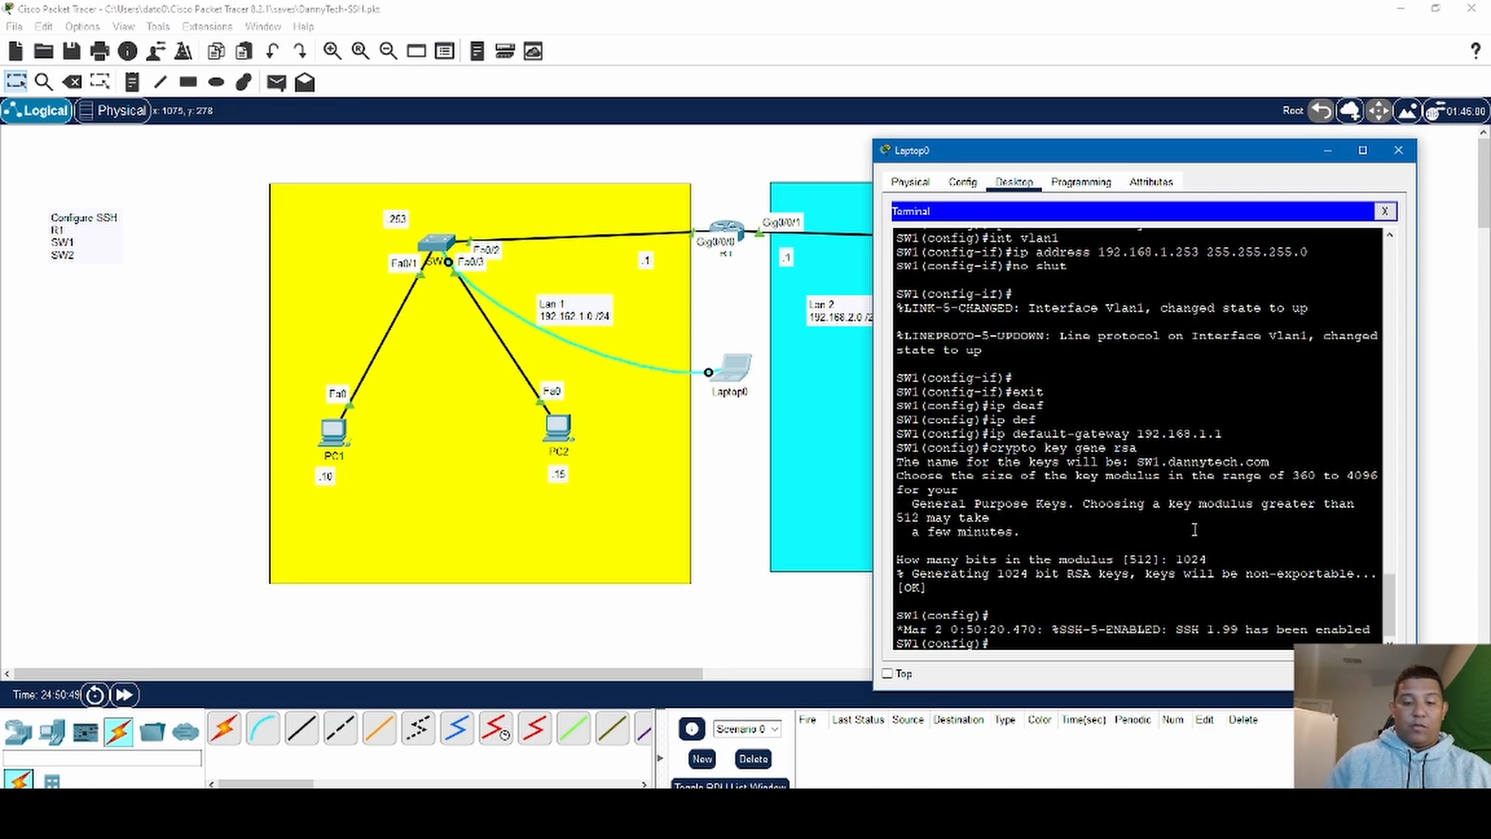
- Enter line configuration for SW1's virtual terminal lines with line vty 0 15
text(l)
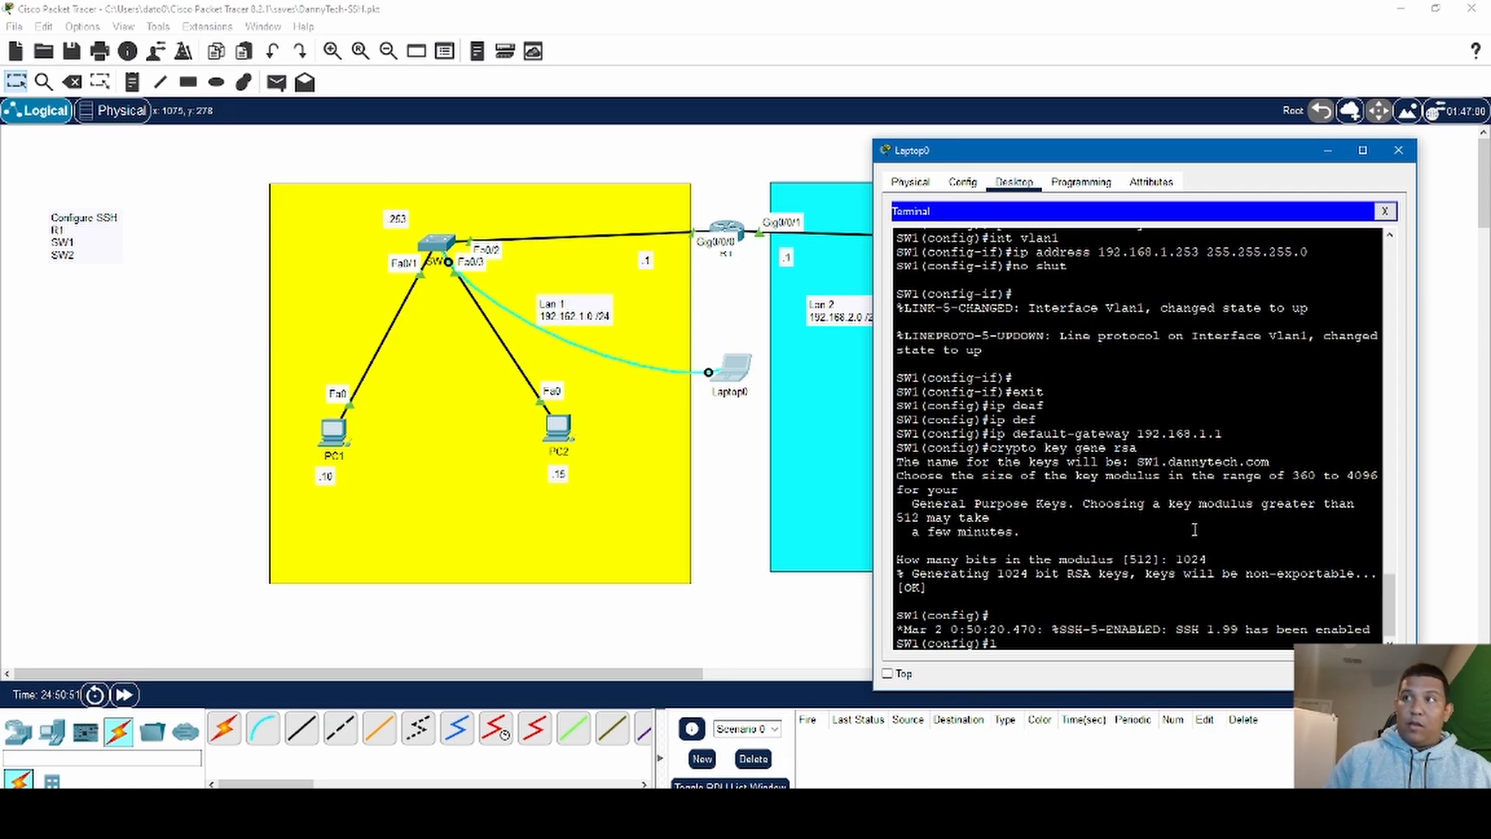
text(line)
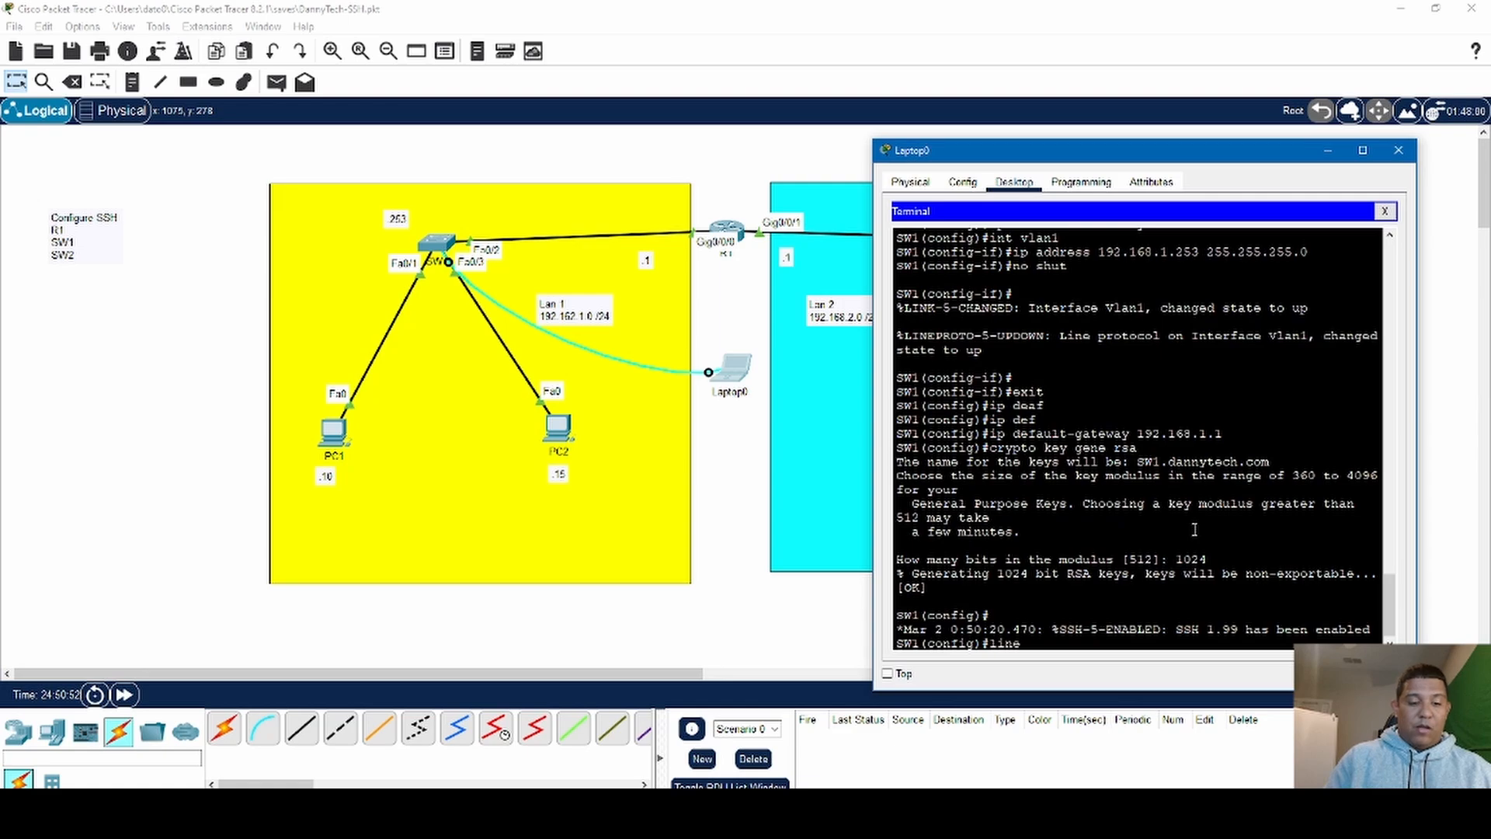
text( vty)
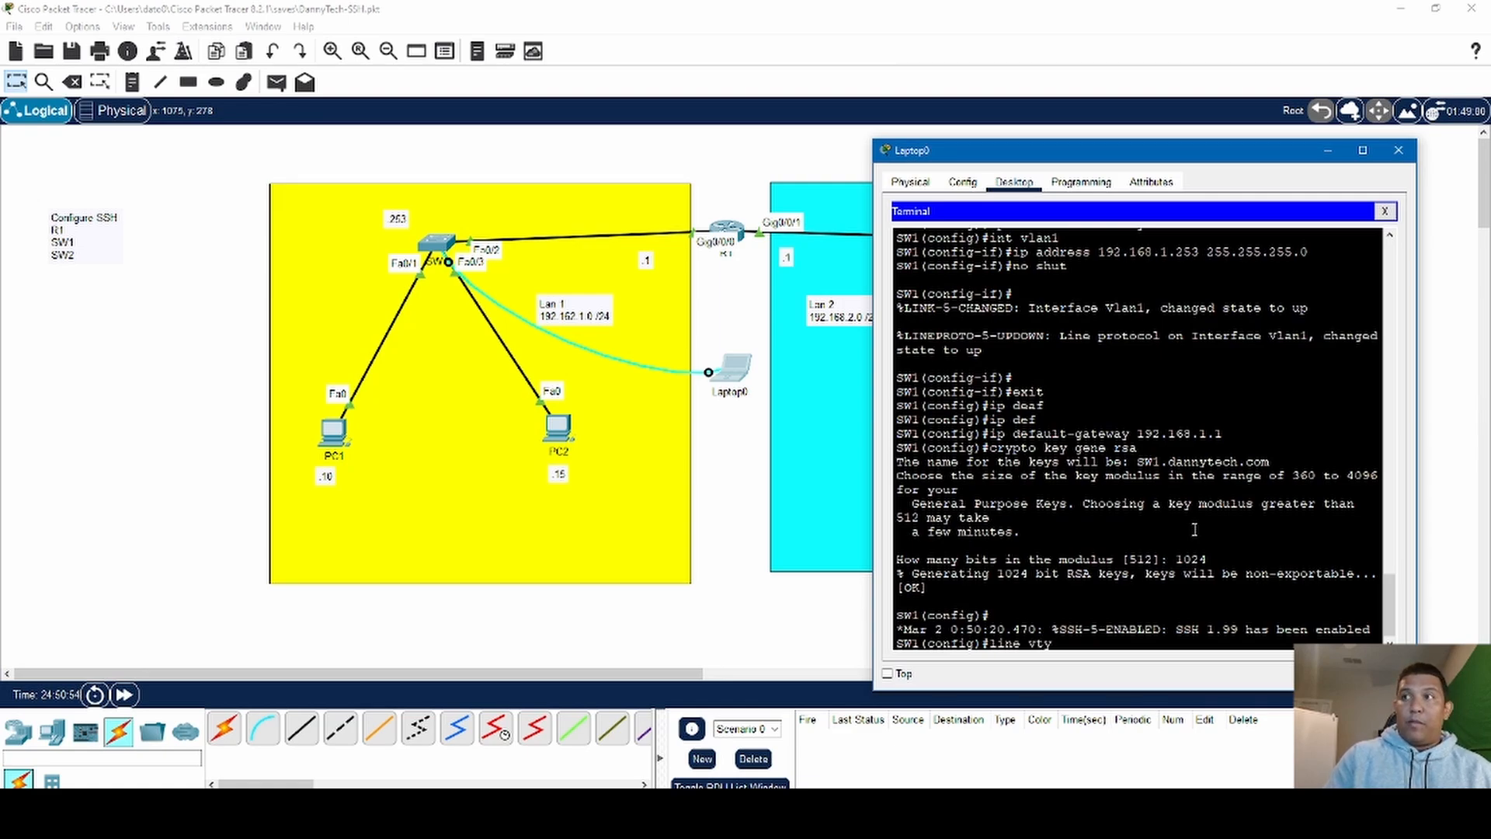
text( 0 15)
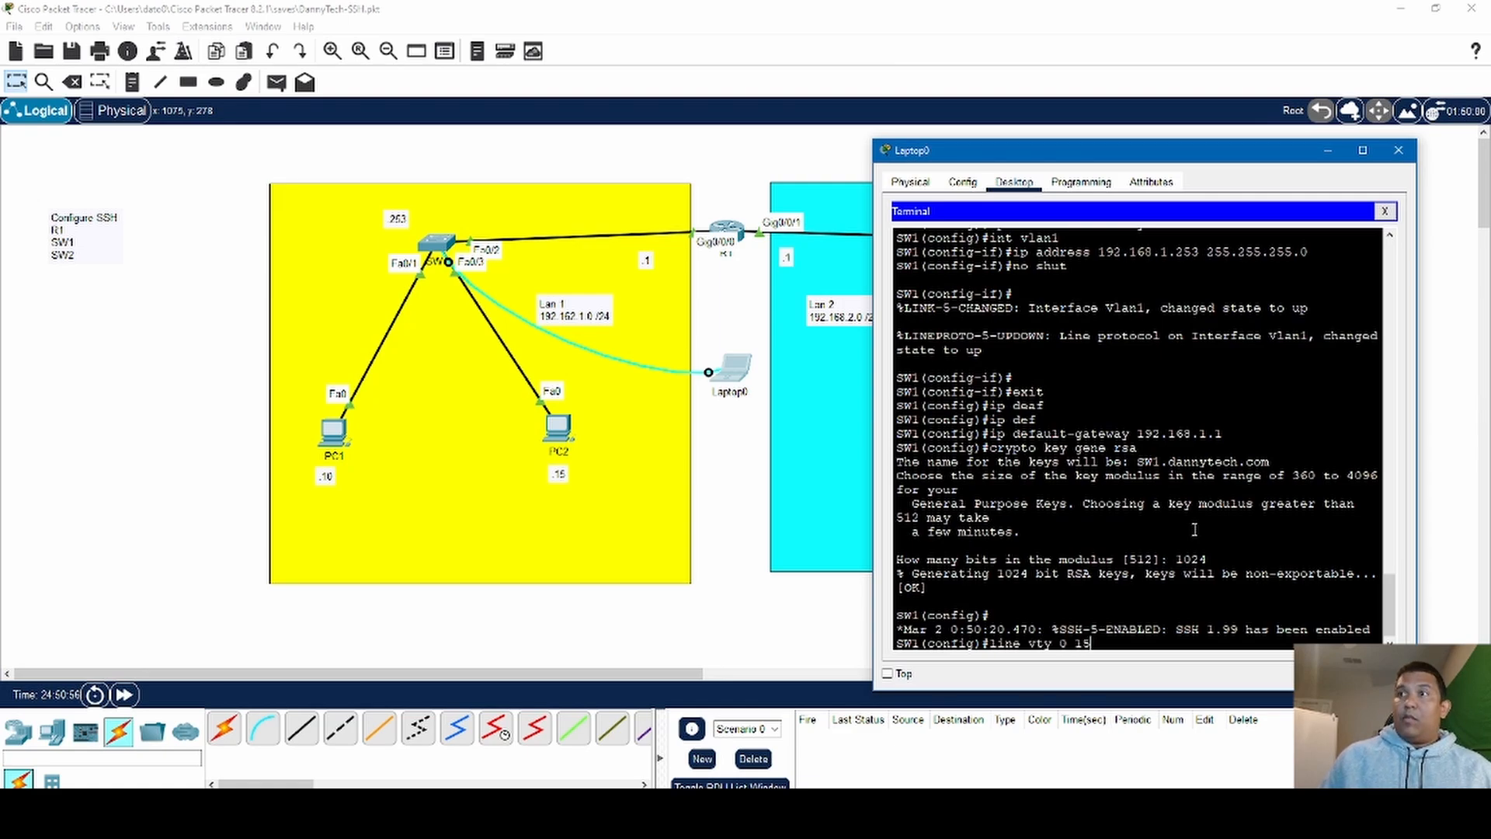
key(Return)
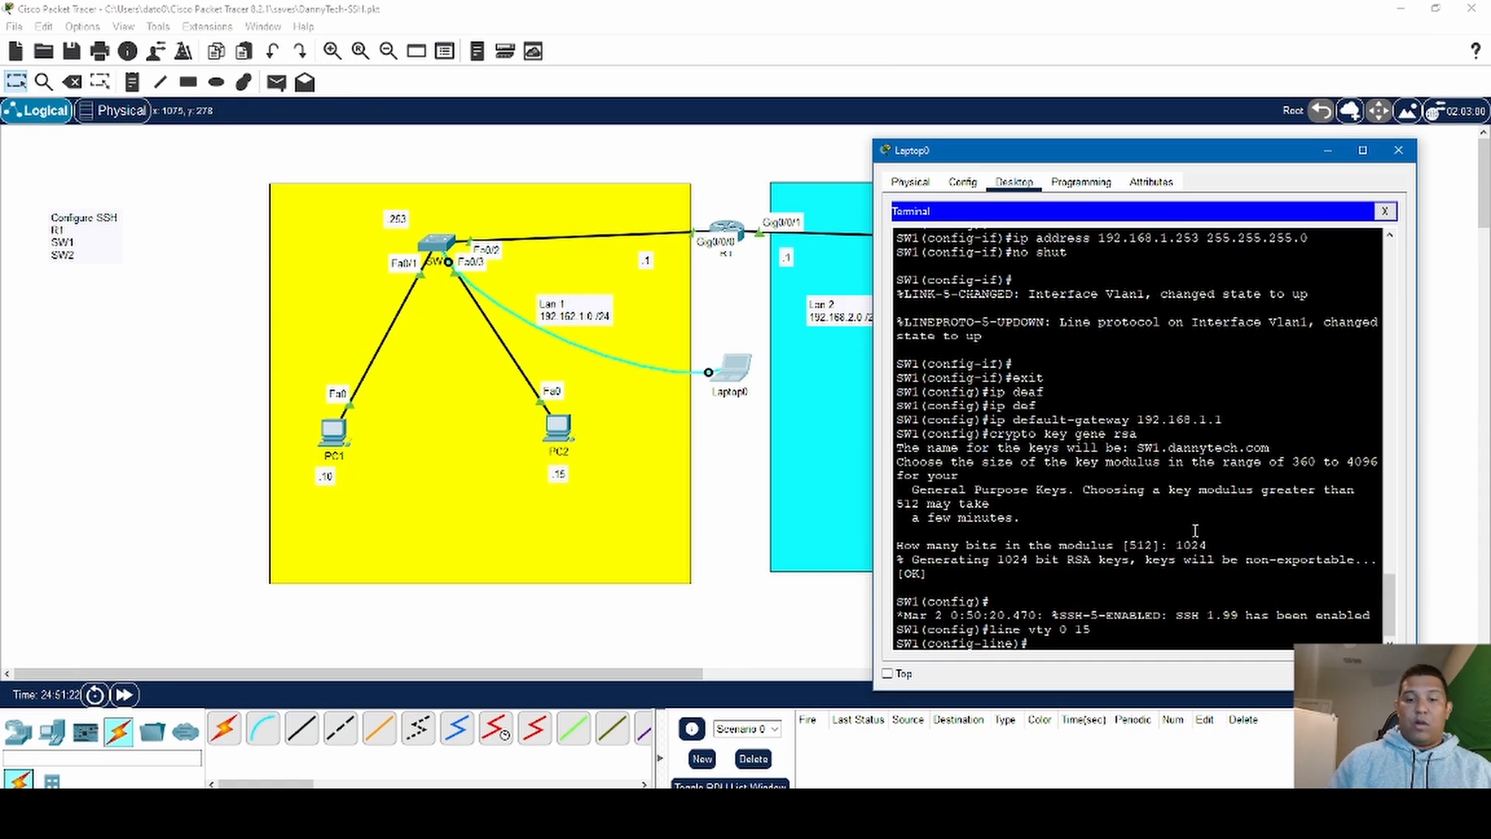
- Make SW1's virtual terminal lines authenticate against the local user database with login local
text(lo)
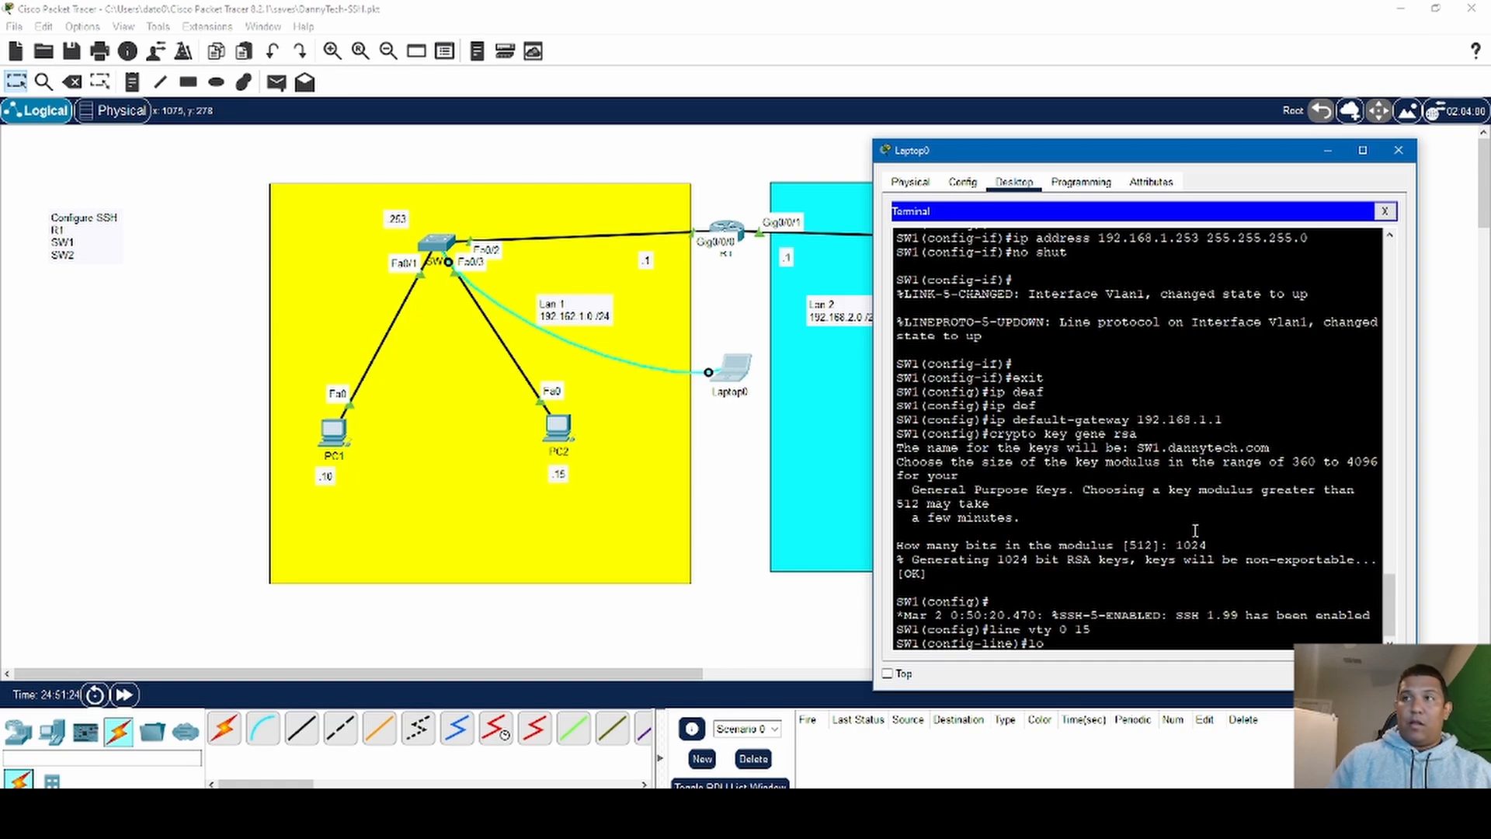
text(gin)
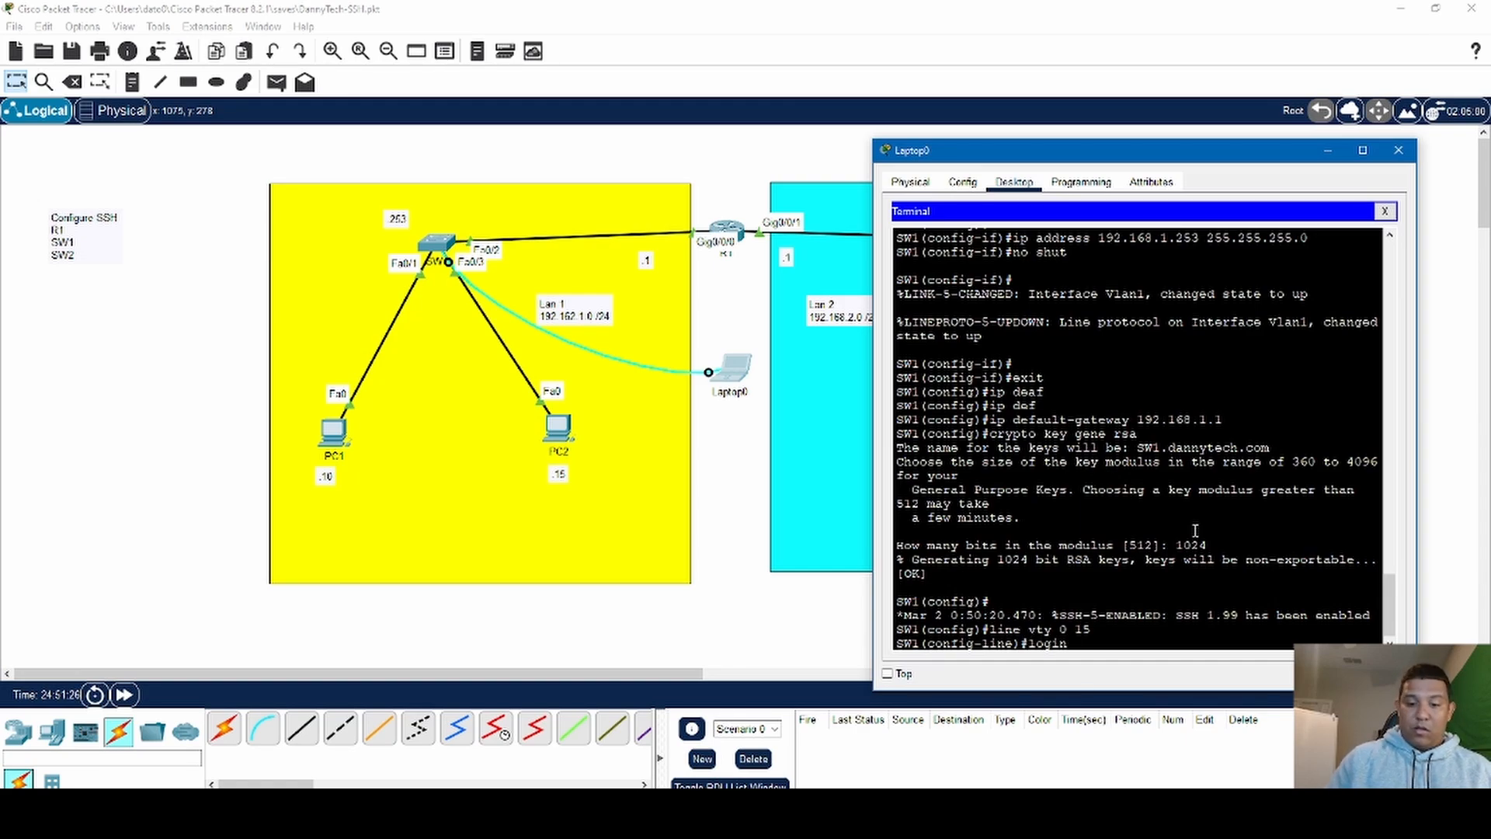
text( loca)
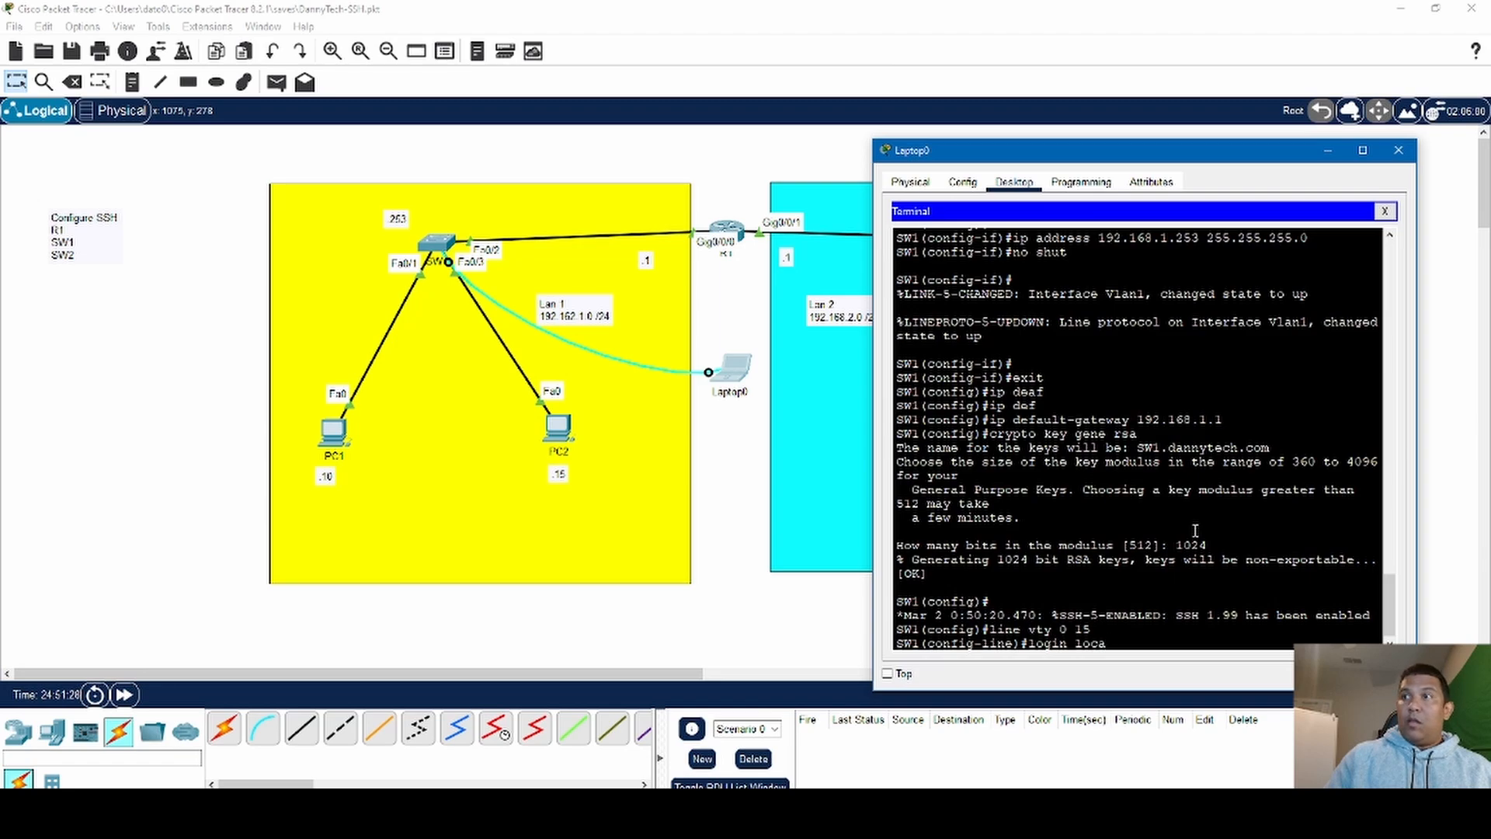
text(l)
key(Return)
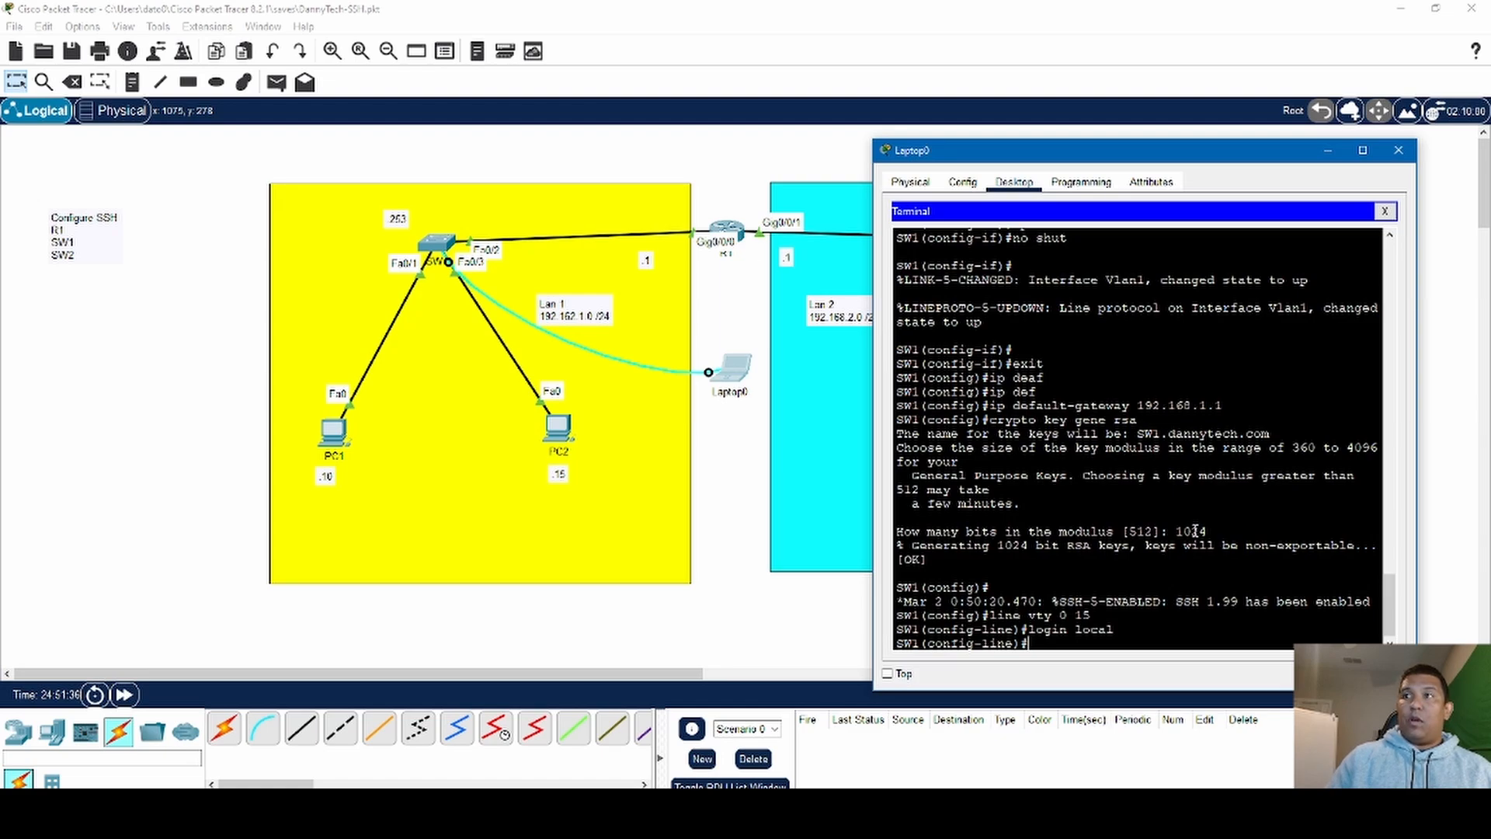
- Restrict SW1's virtual terminal lines to SSH with transport input ssh and exit to global configuration mode
text(tra)
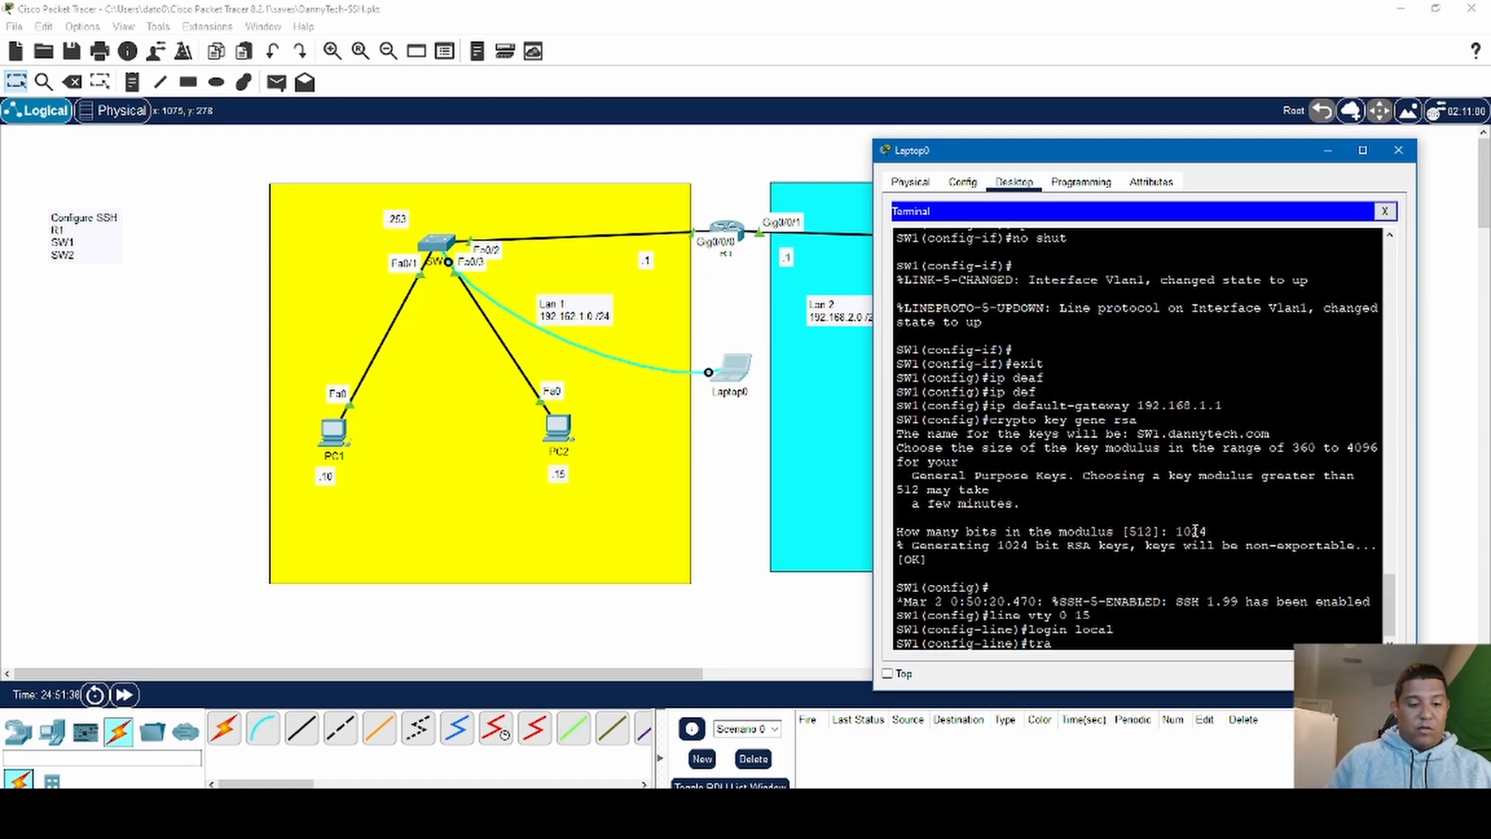
text(nsport)
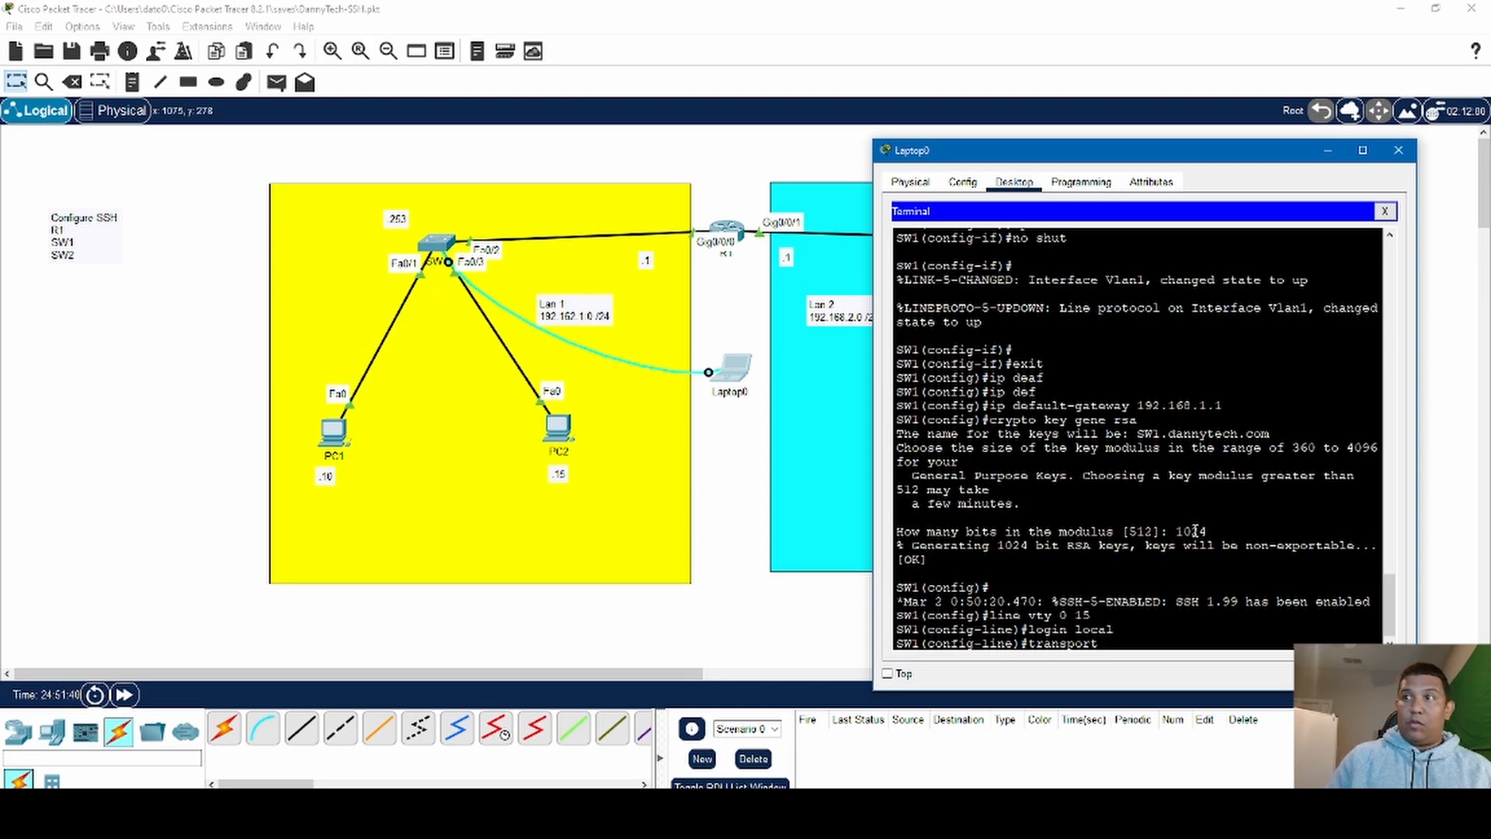
text( inpo)
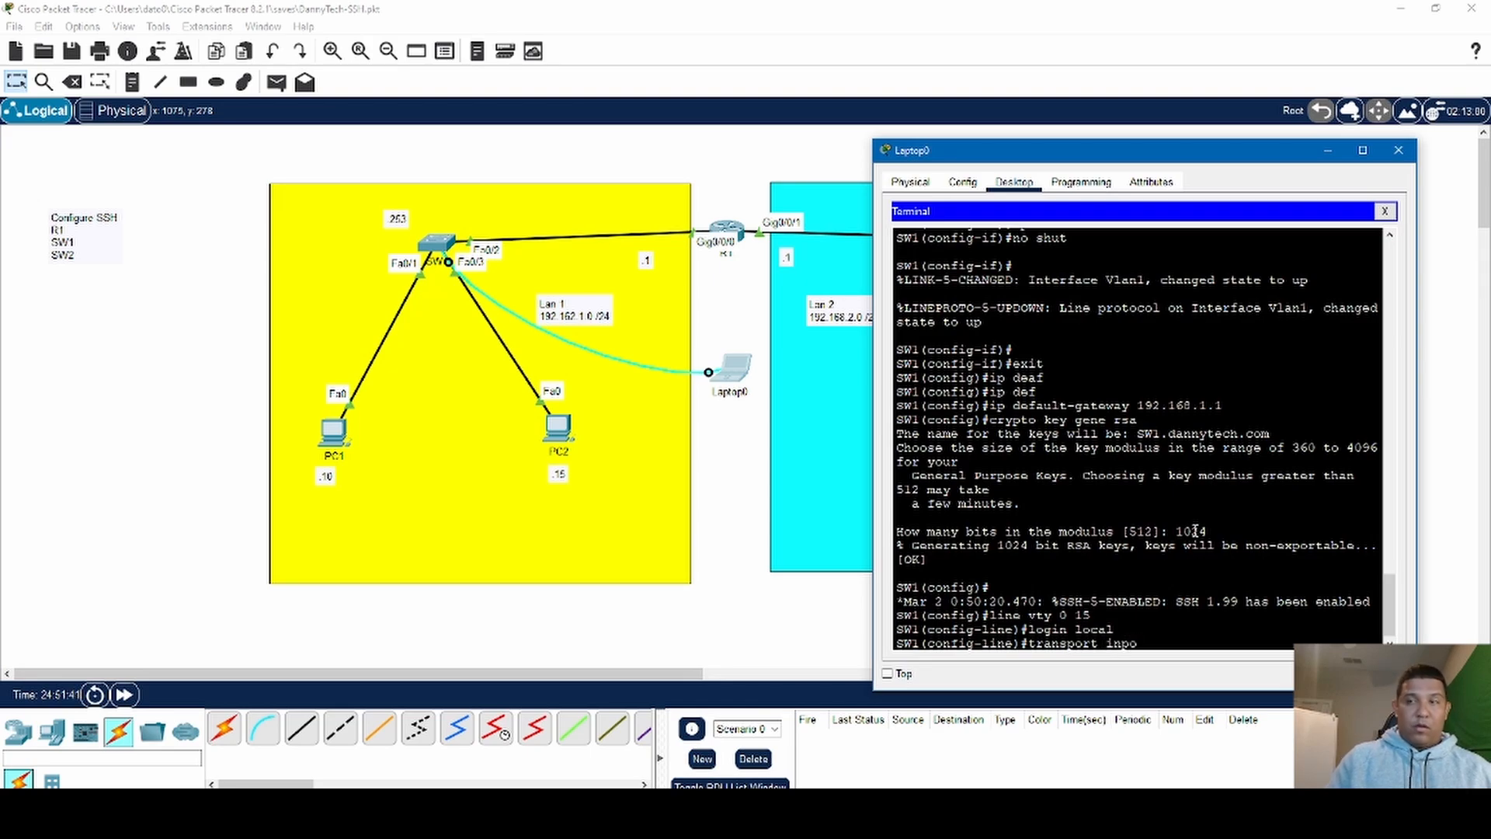
text(r)
key(BackSpace)
key(BackSpace)
key(BackSpace)
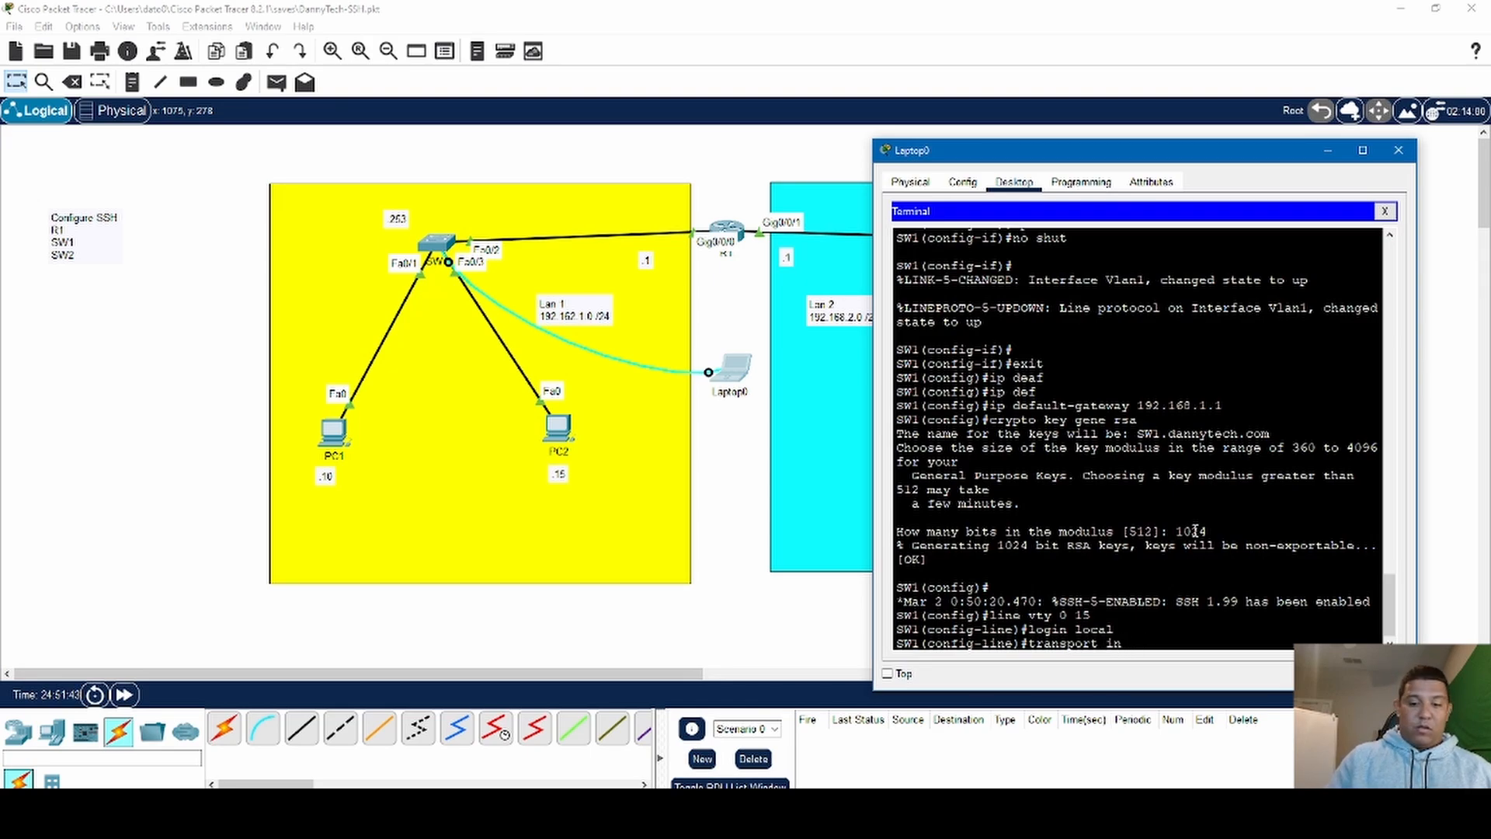
text(put)
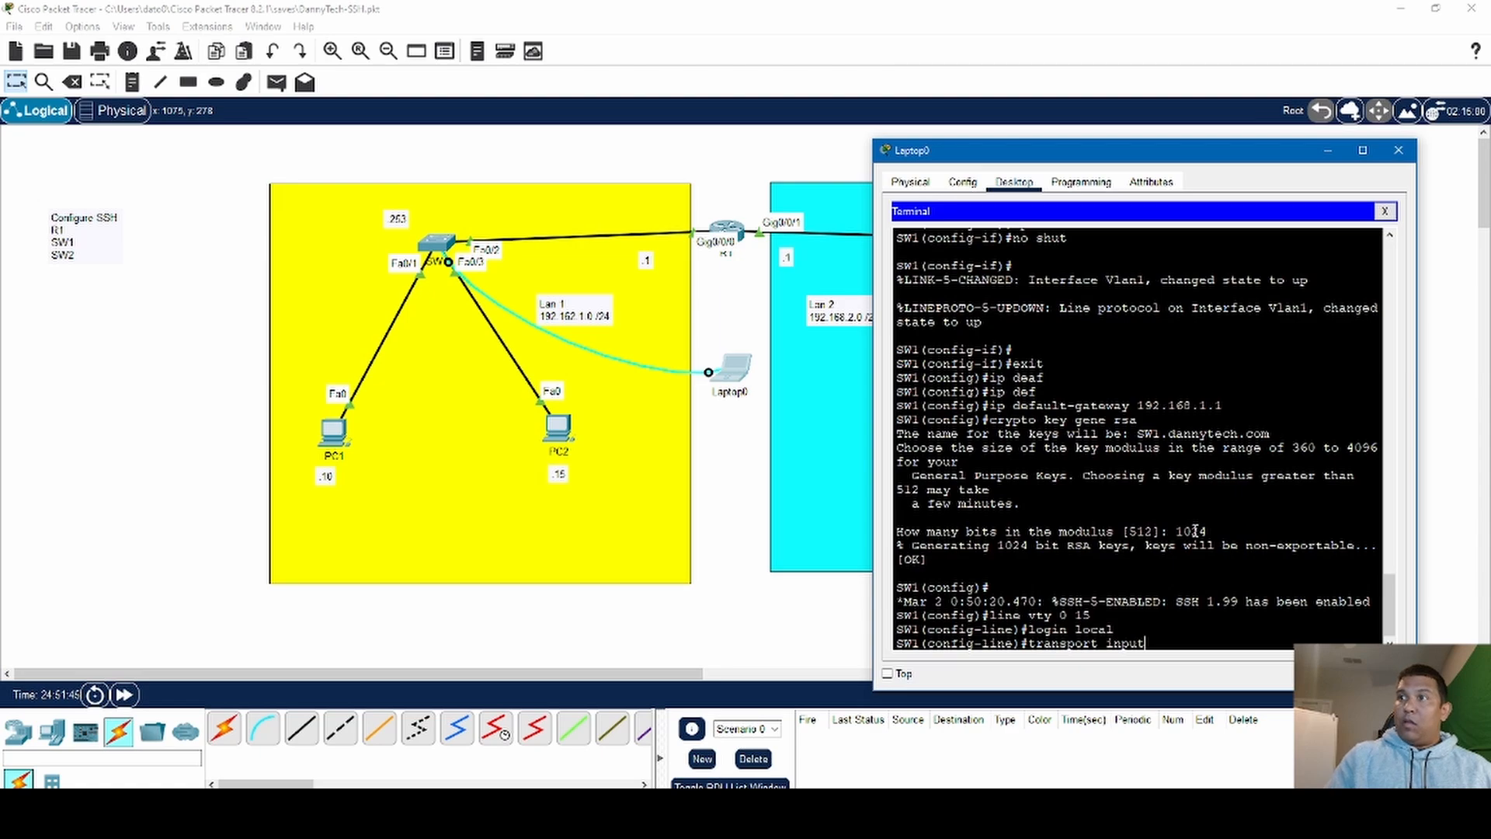
text( ssh)
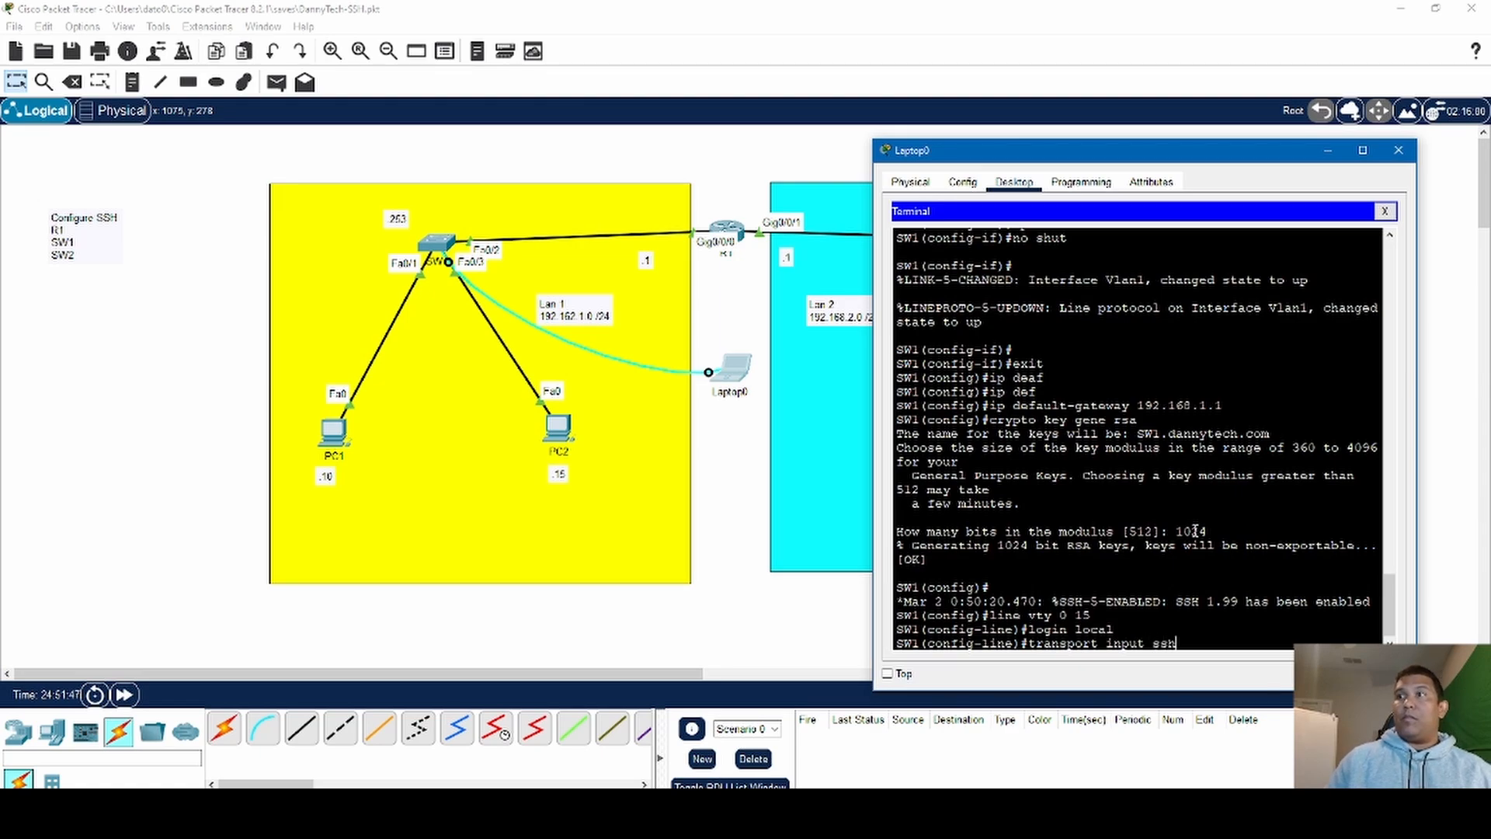
key(Return)
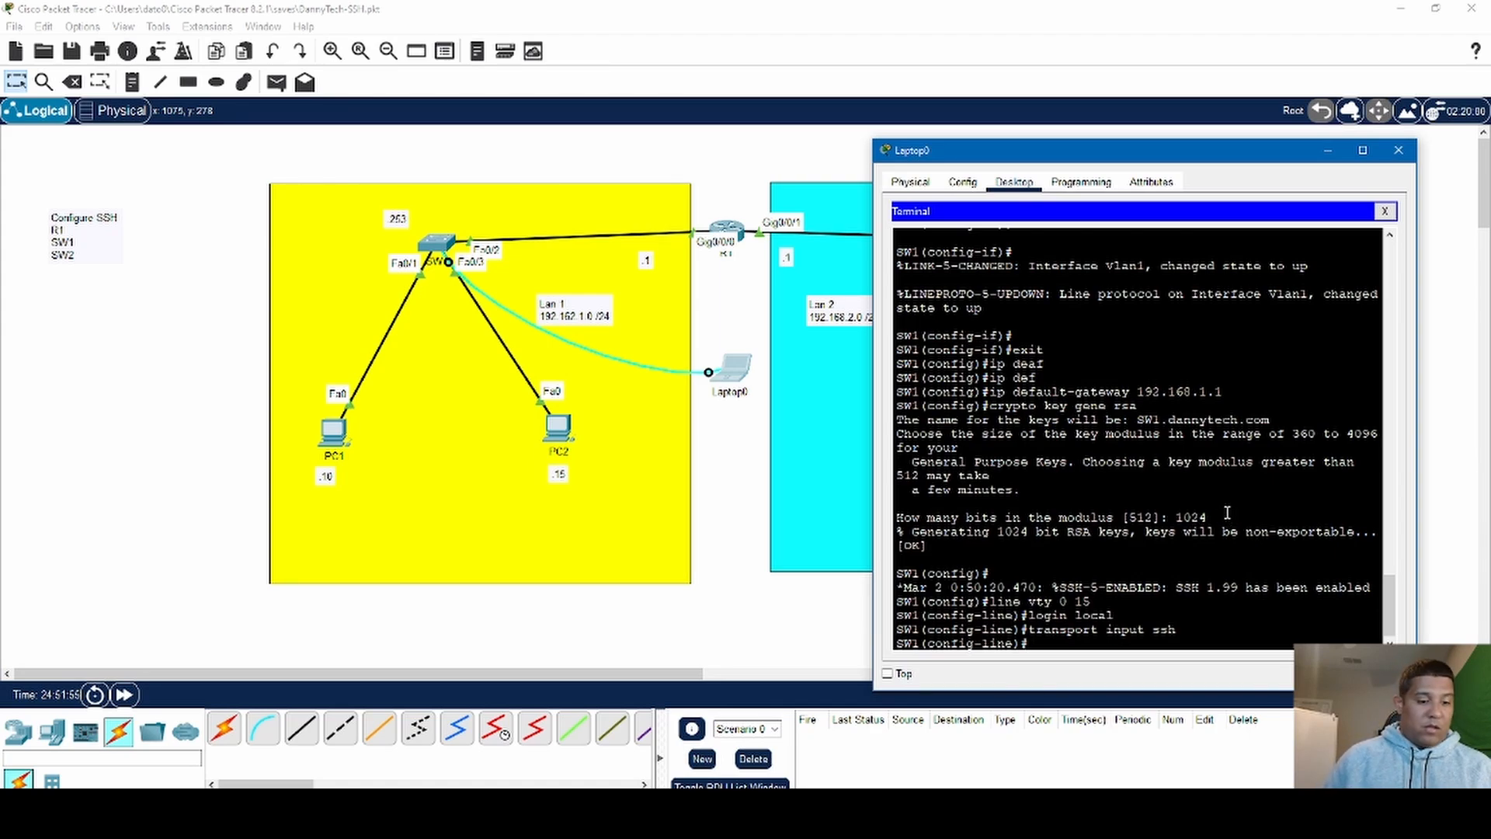
text(ex)
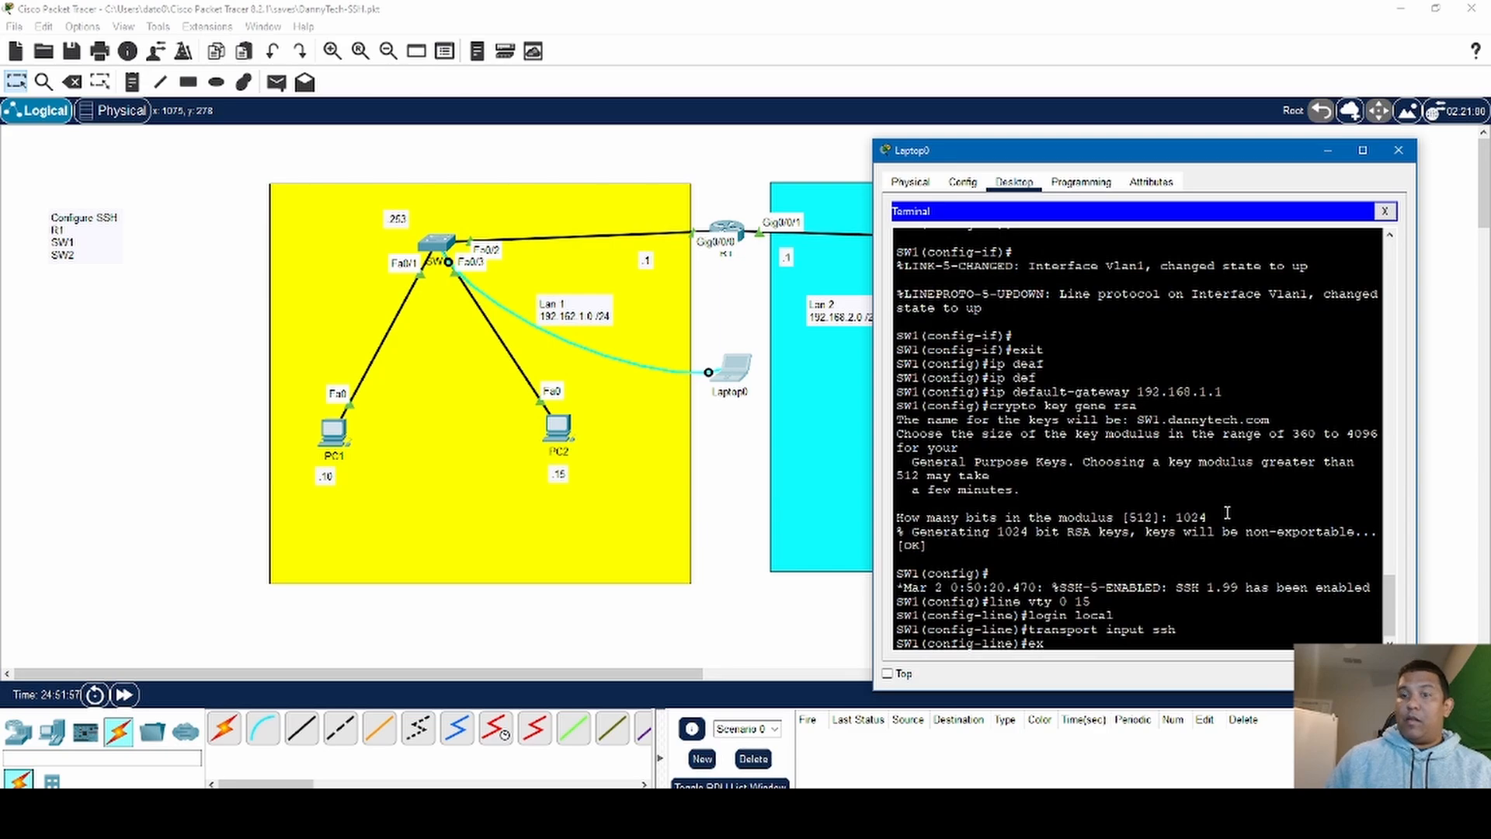
text(i)
key(Return)
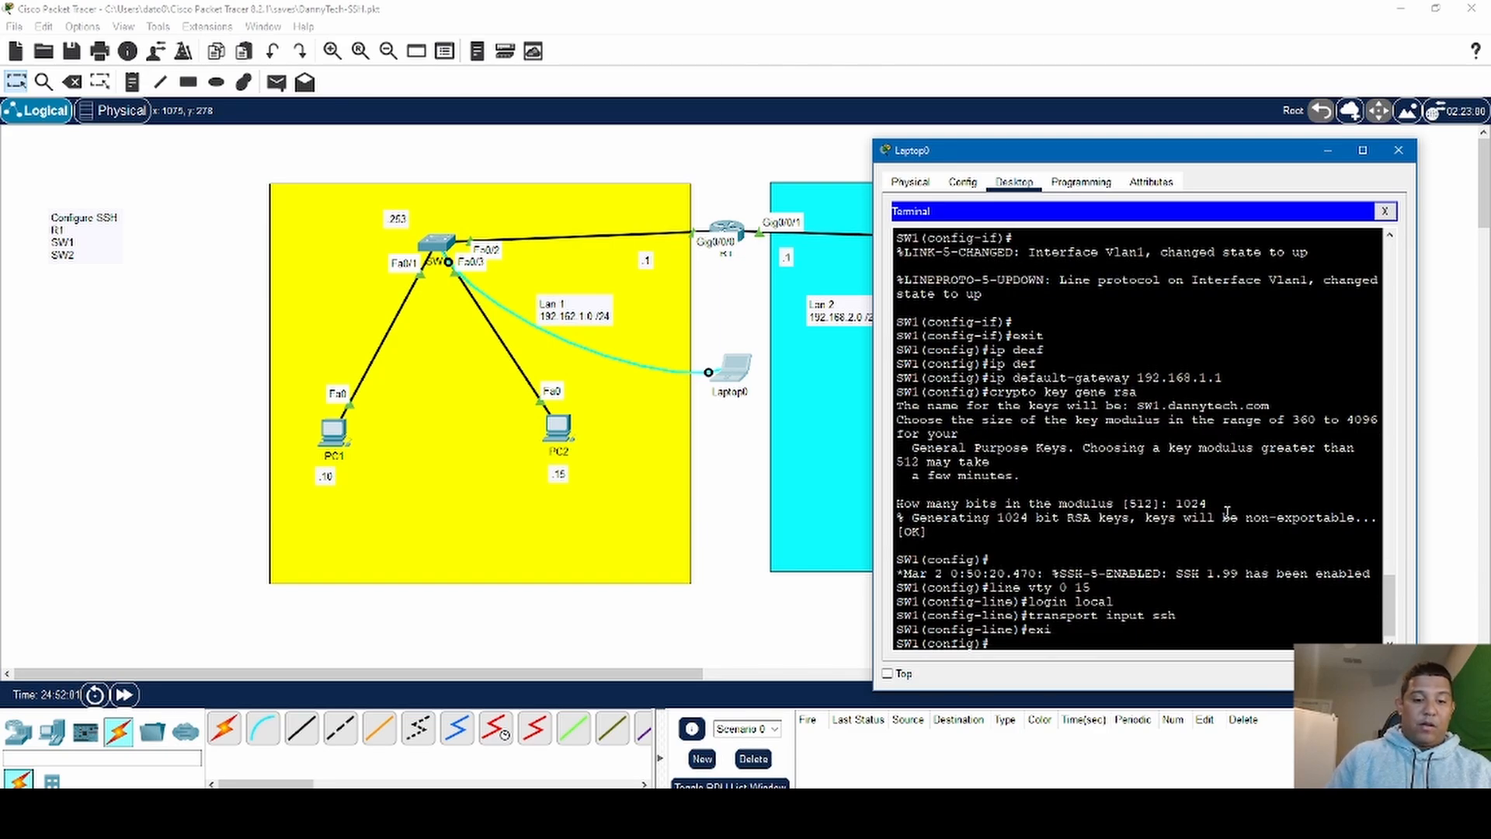
- Create a local user account on SW1 with the username command, entering the user's name and the account password
text(usr)
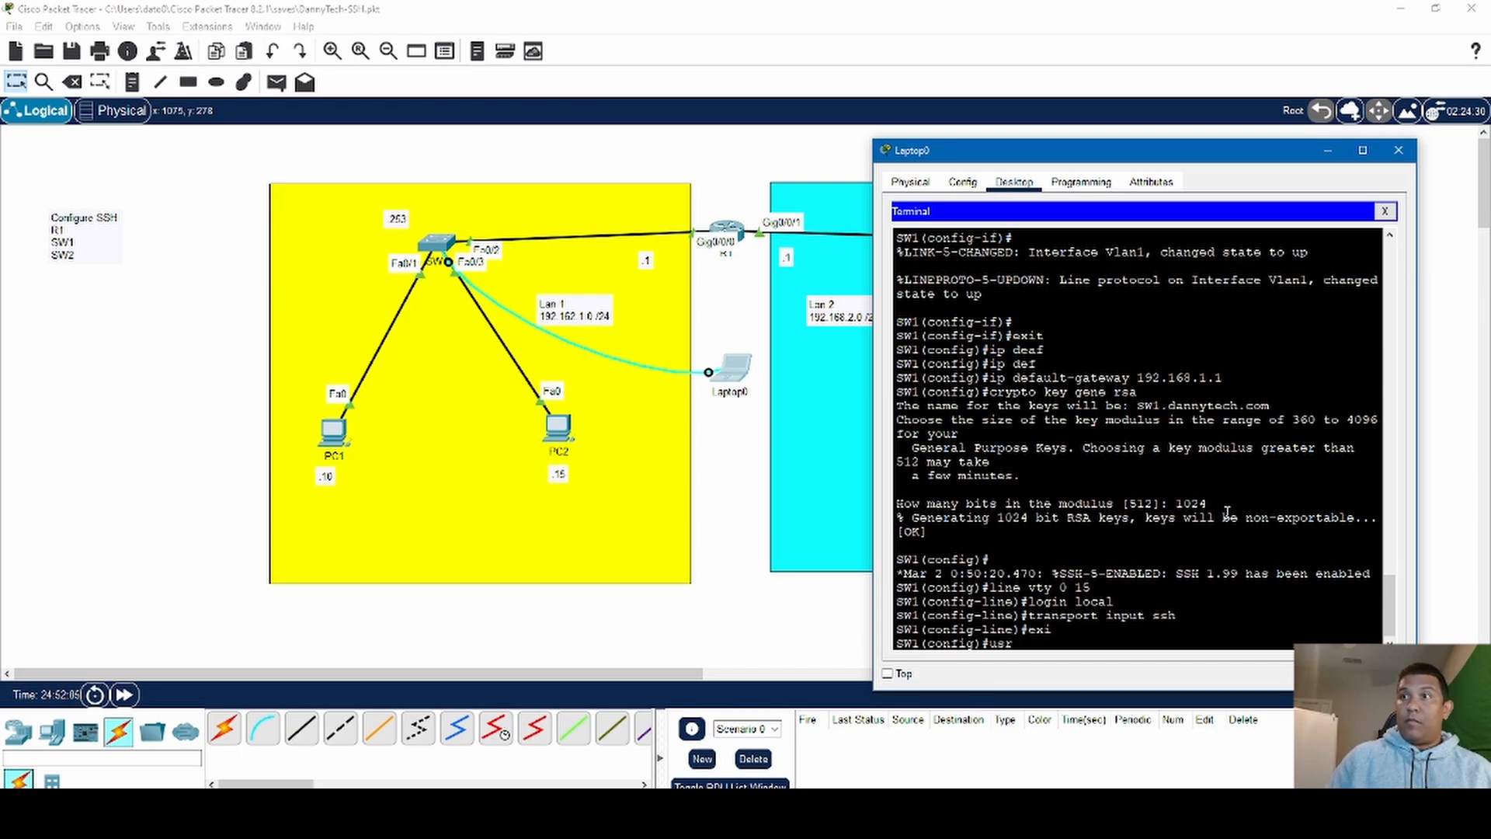
key(BackSpace)
text(ername)
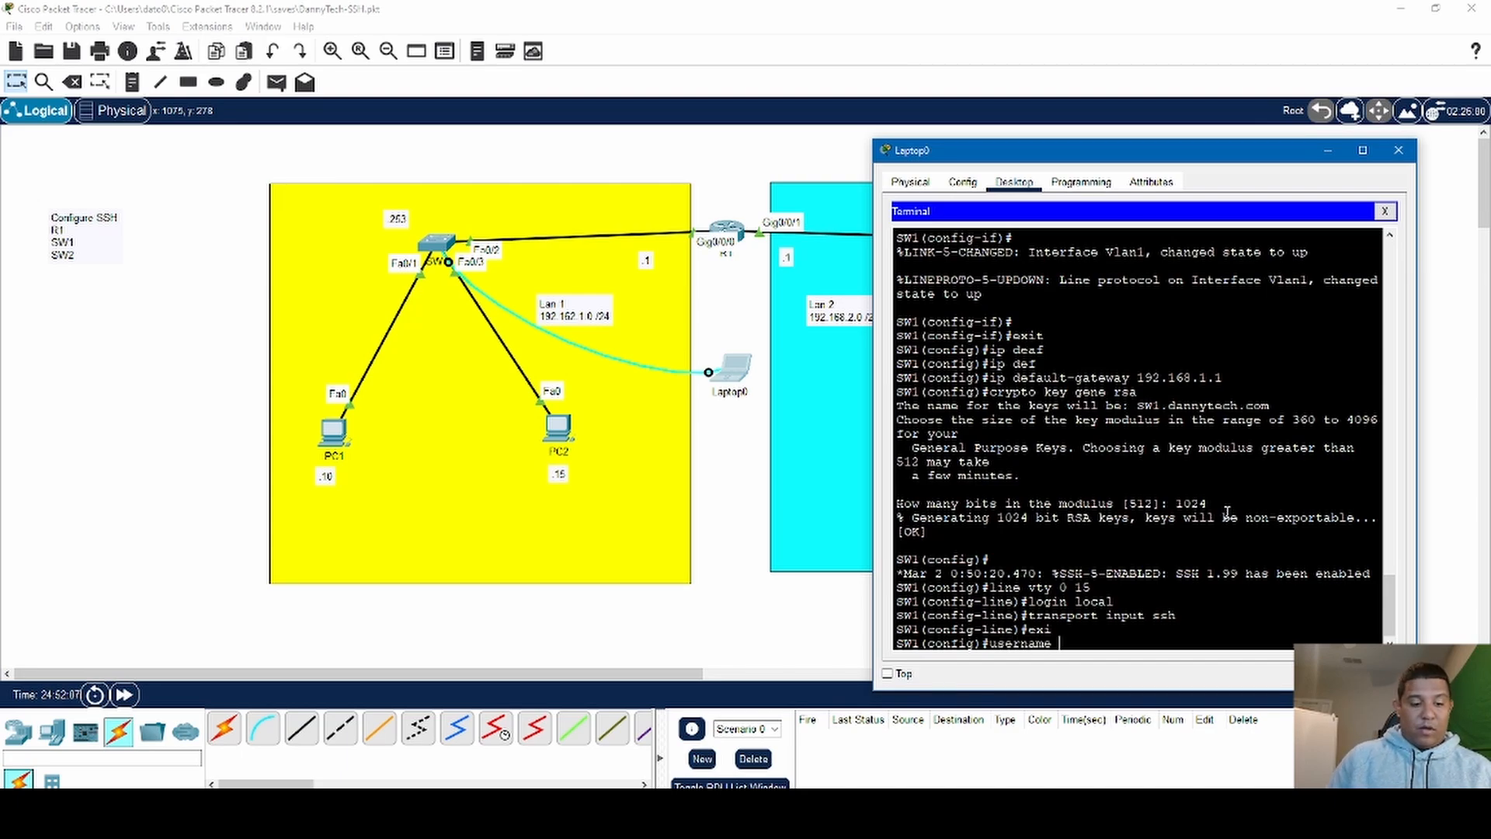
text( Danny)
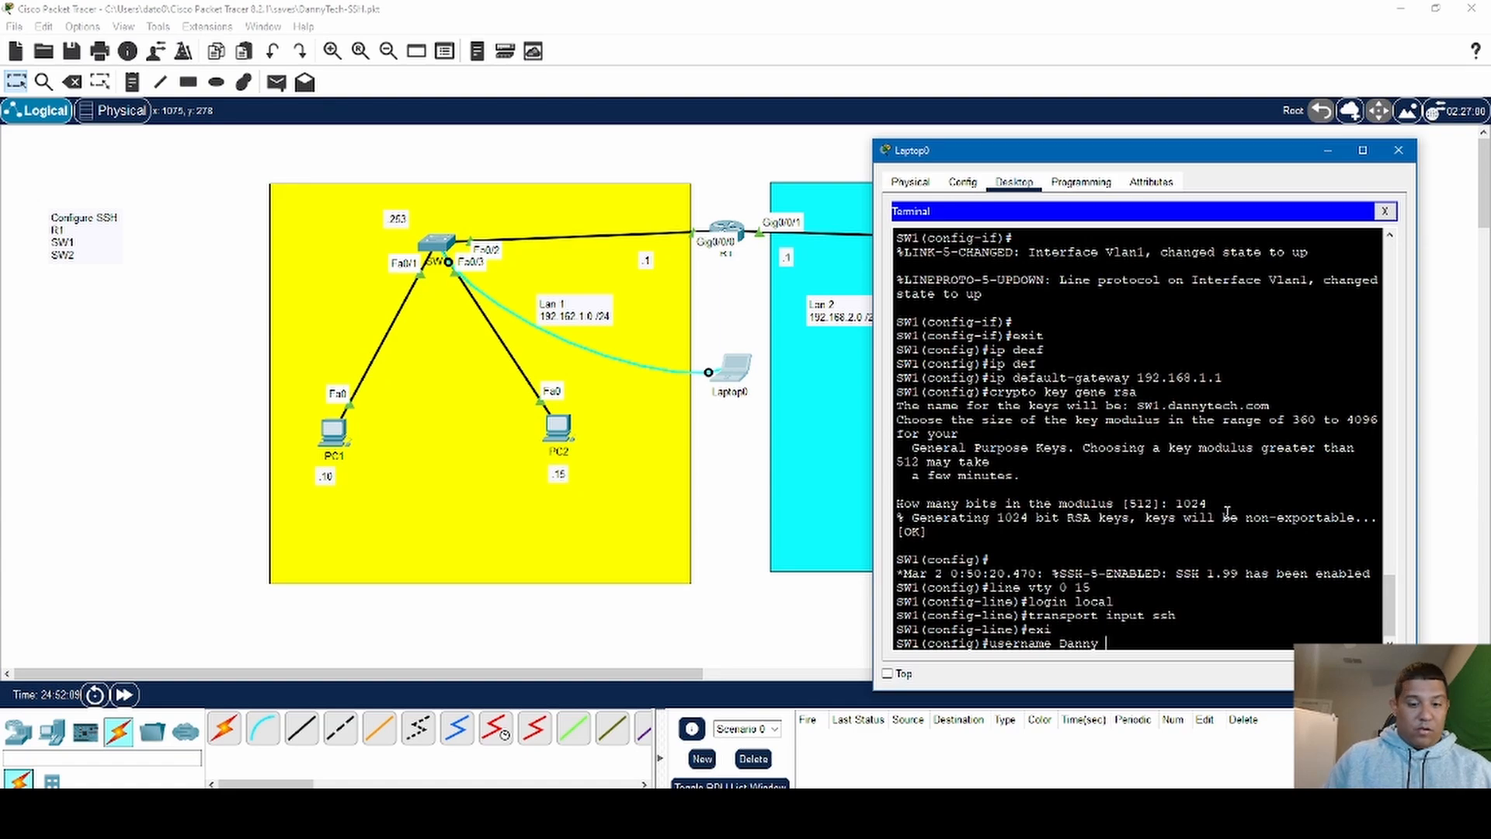
text( password)
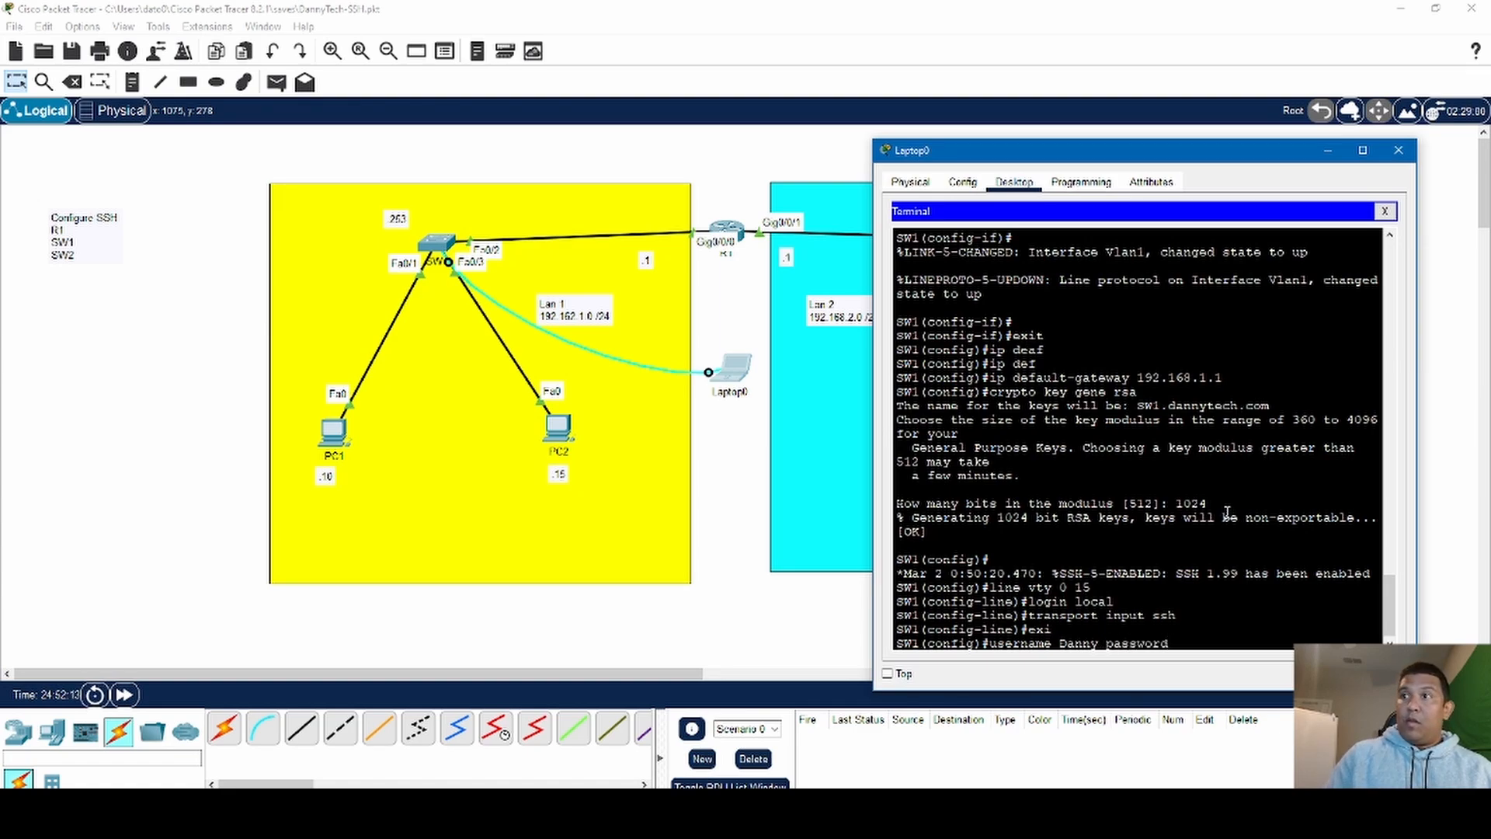
text( ccna)
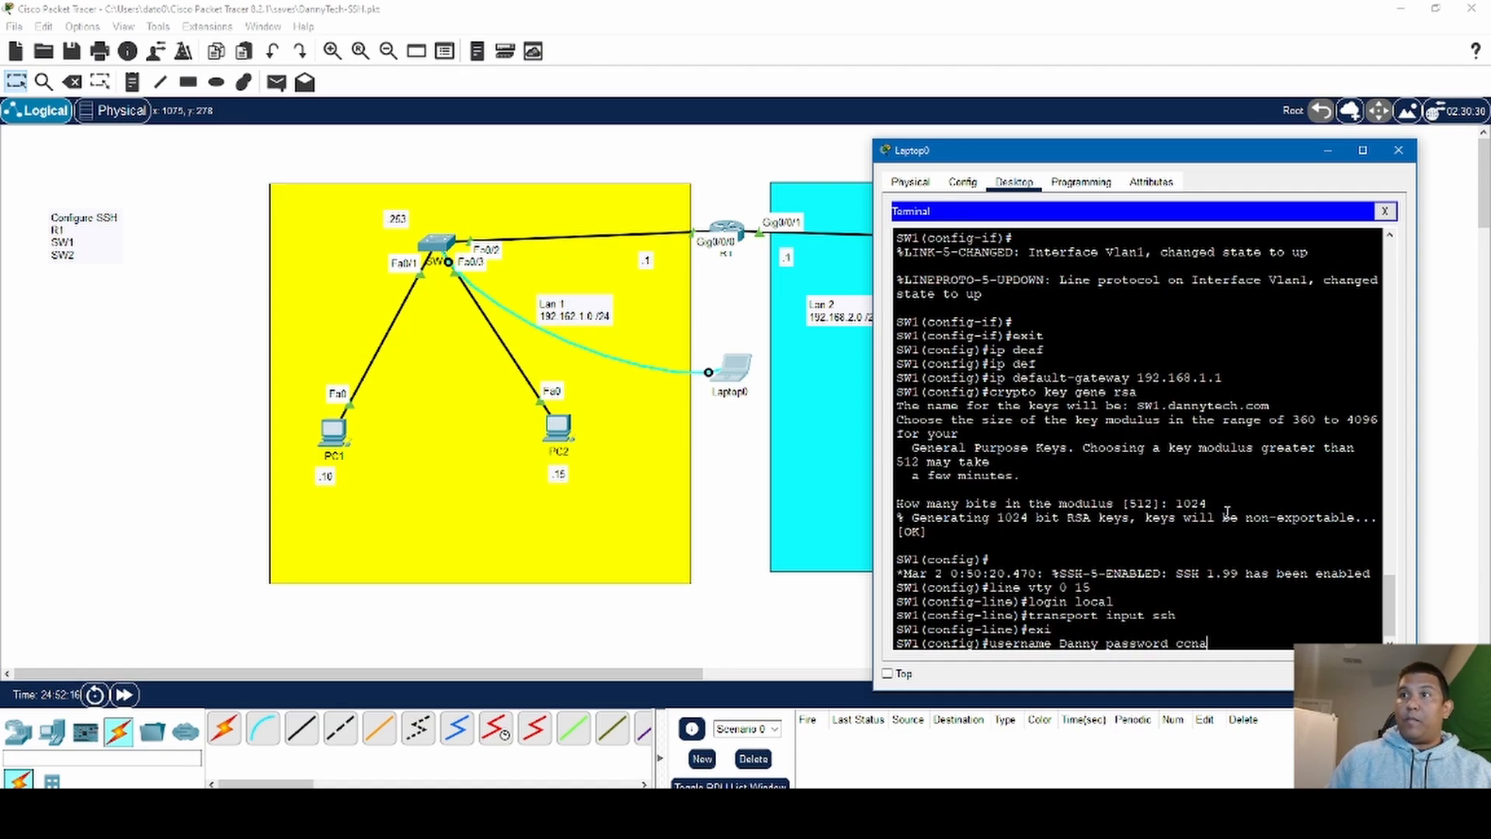
key(Return)
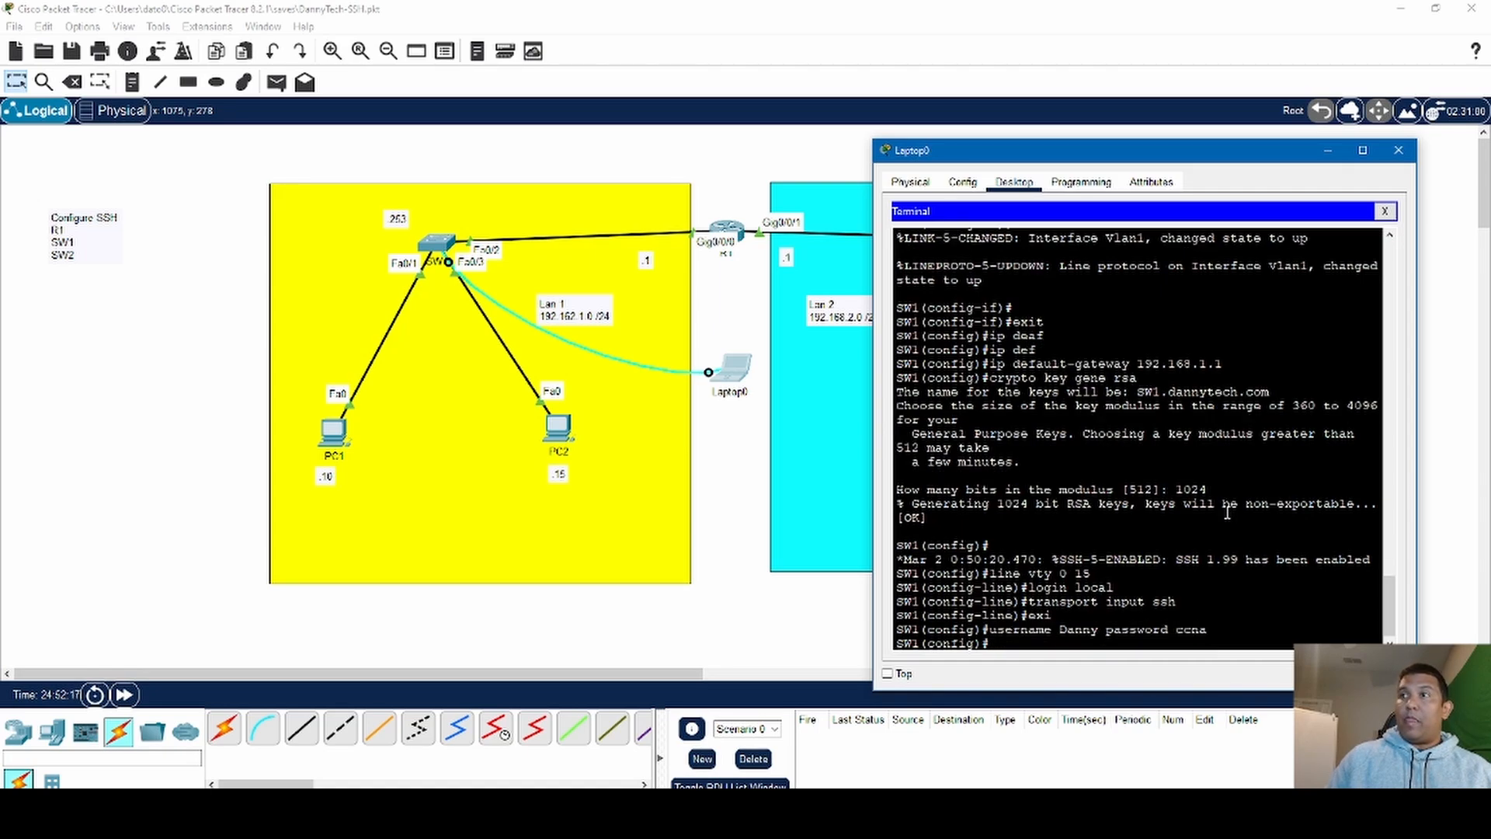
- Exit SW1's global configuration mode to the privileged EXEC prompt
text(el)
key(BackSpace)
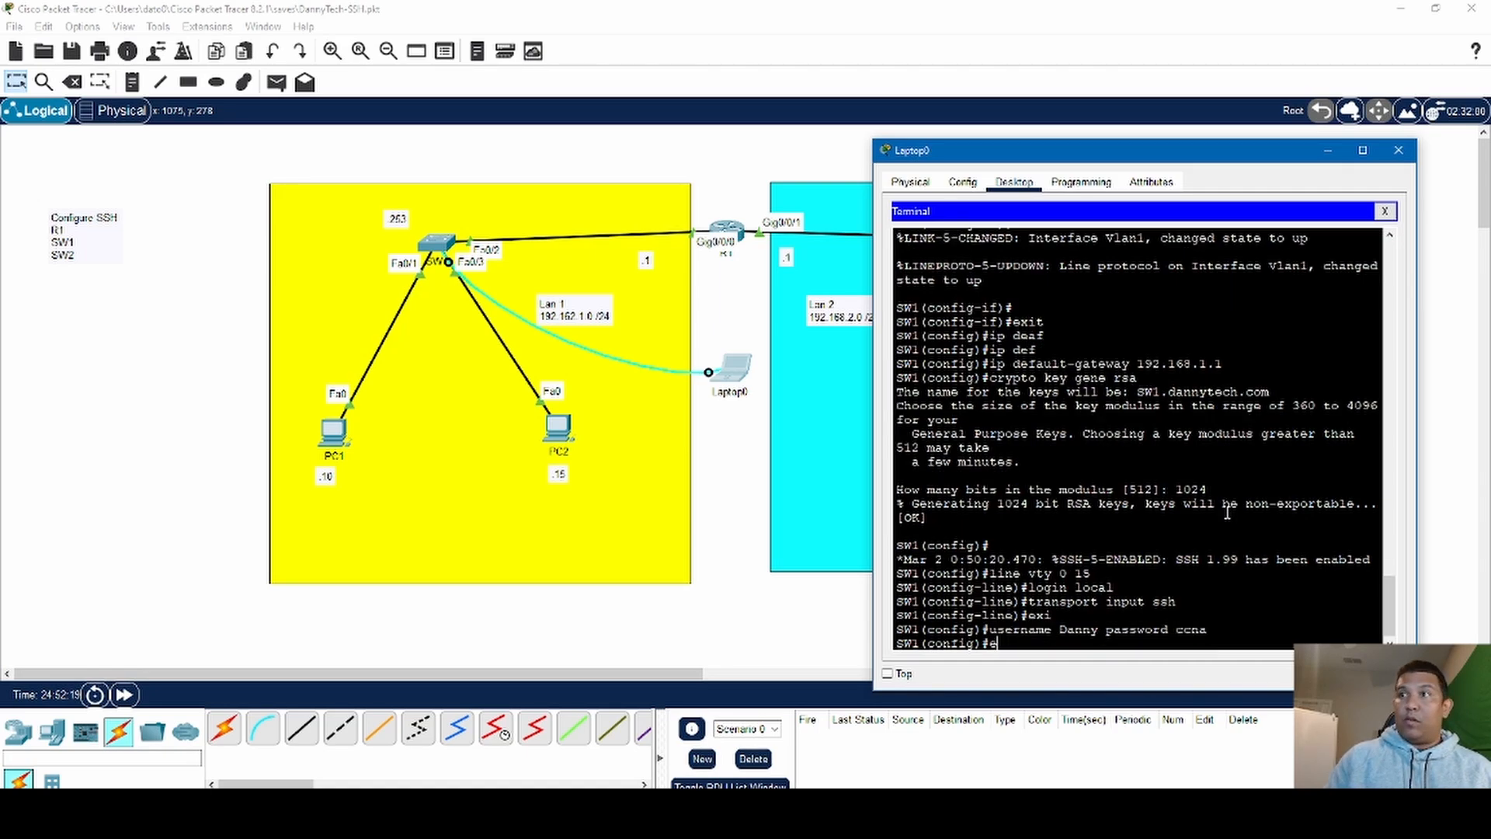
text(xit)
key(Return)
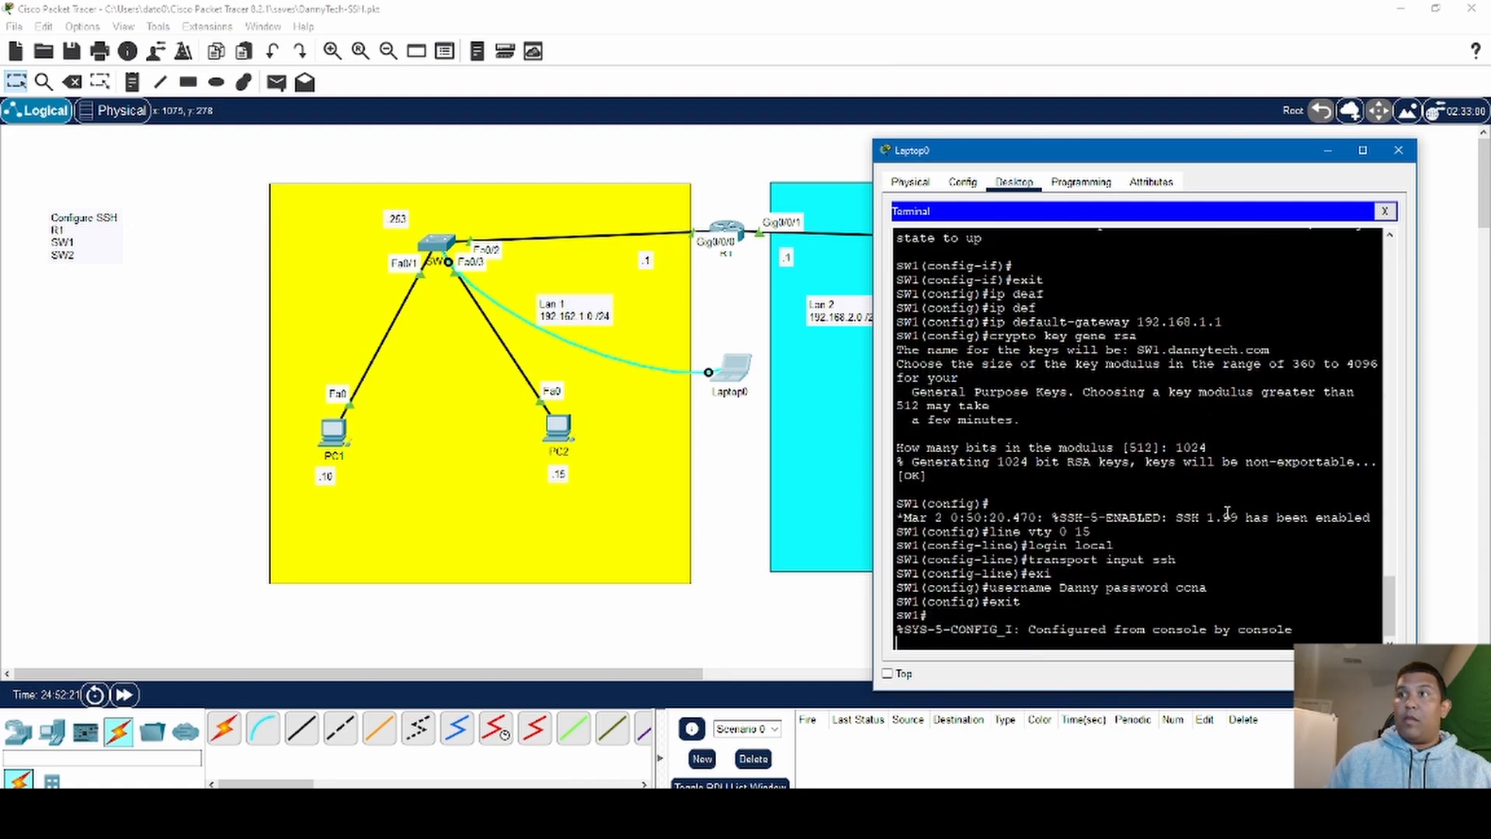
key(Return)
key(Return)
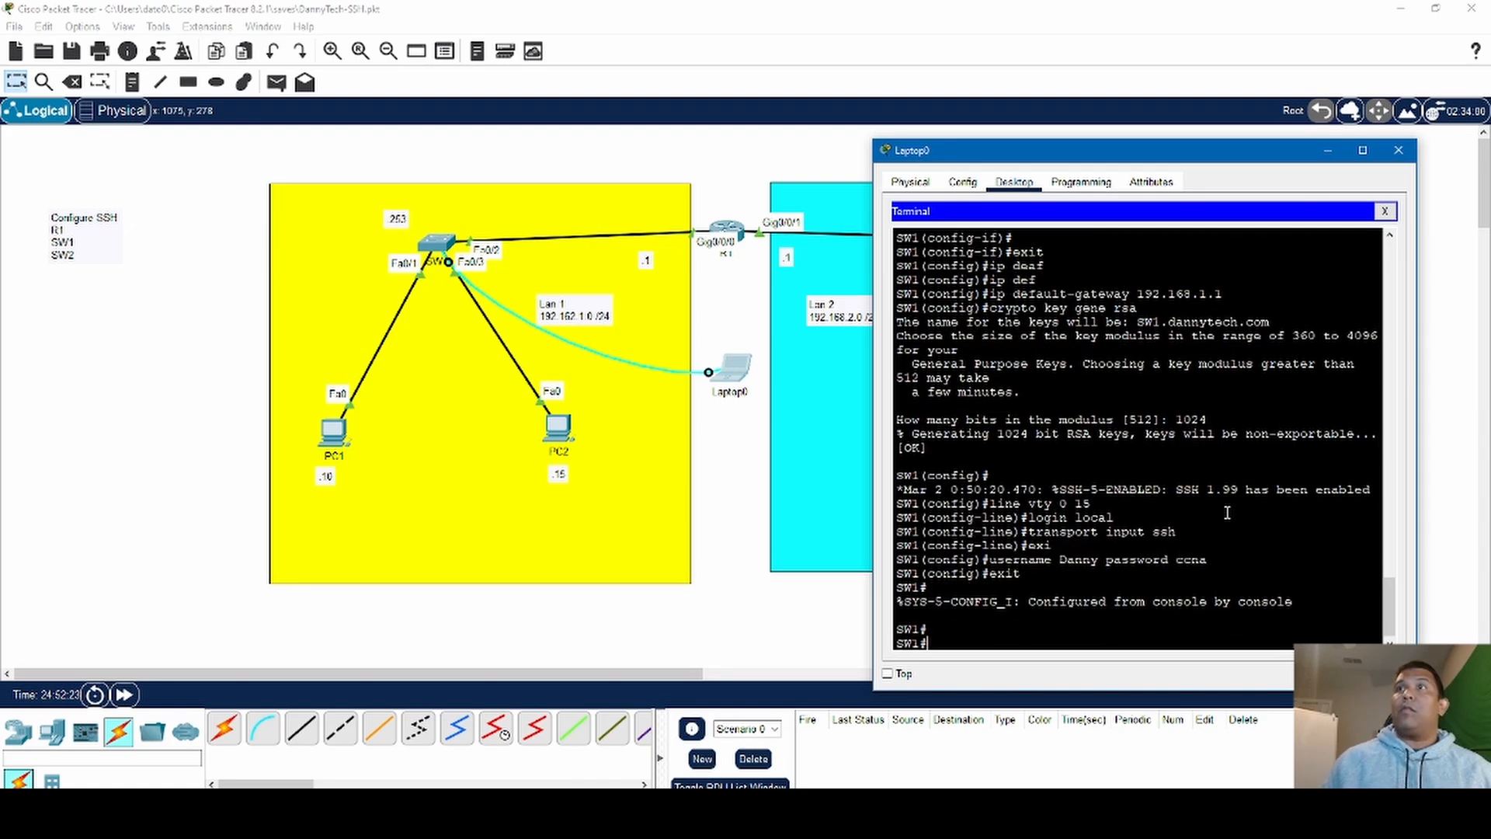
- Open PC1's IP Configuration and move its window clear of the Lan 1 topology
click(336, 435)
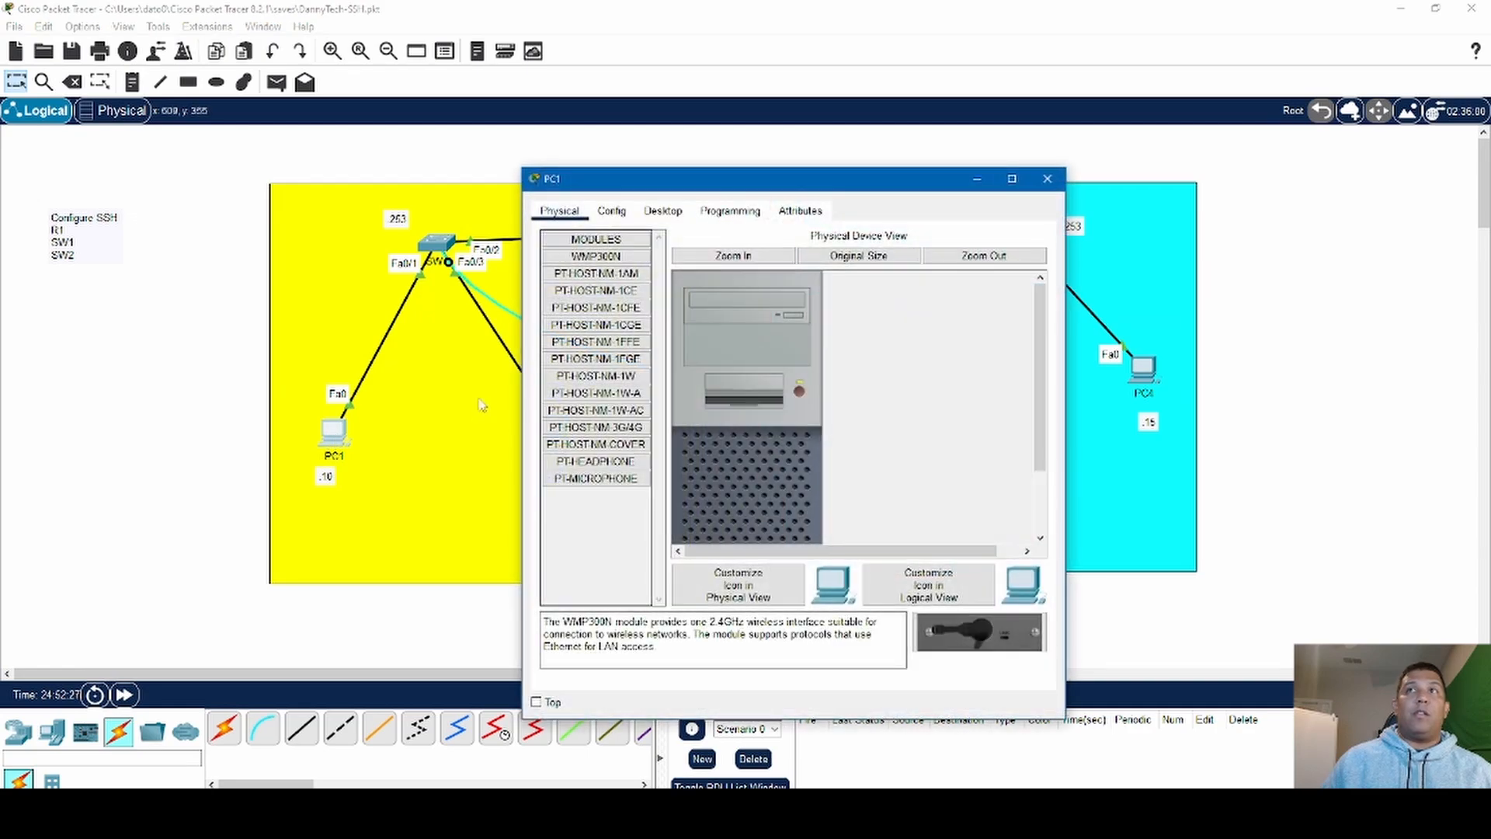
click(663, 214)
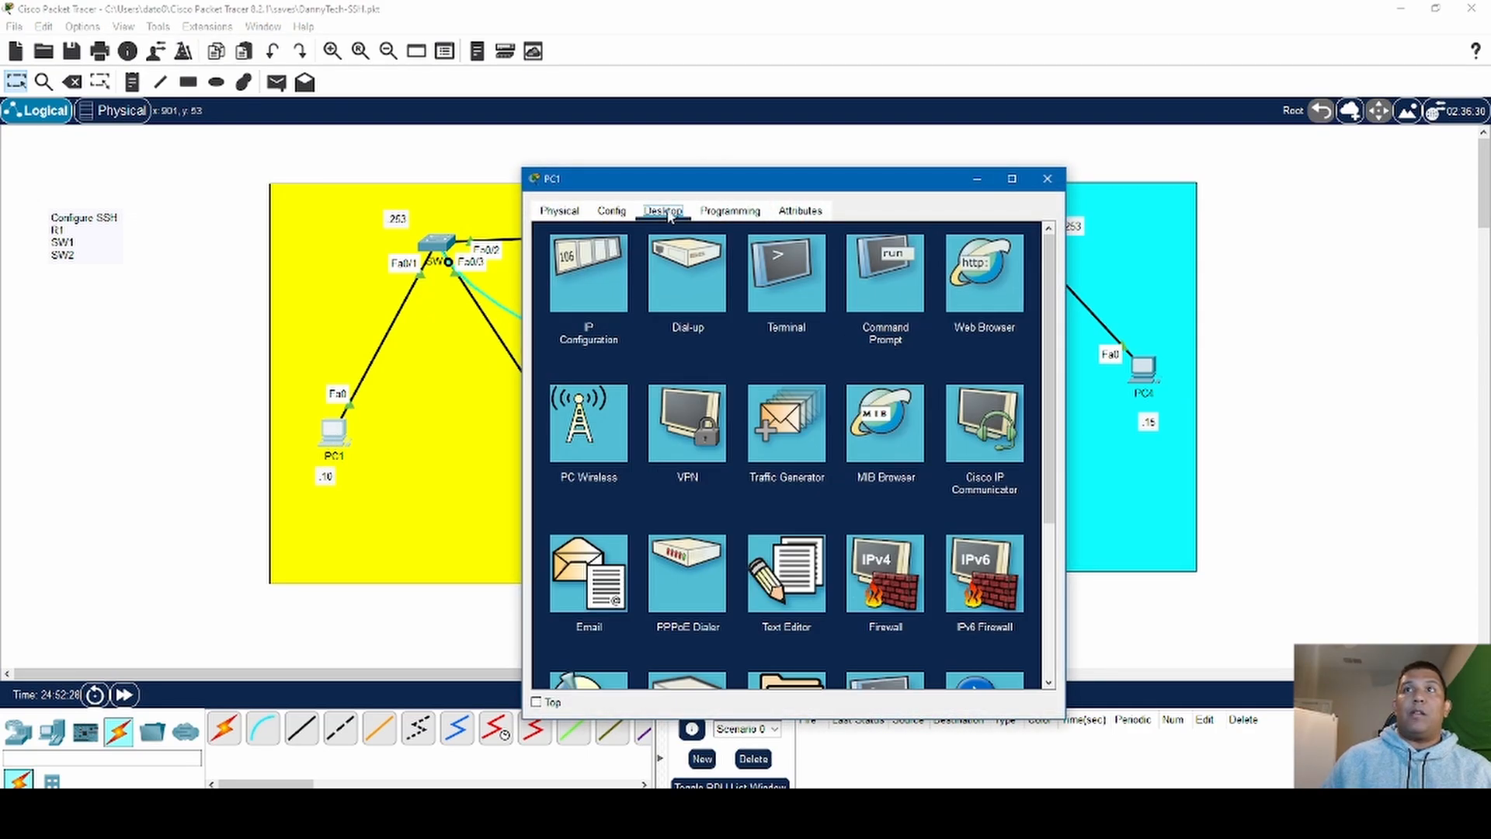
click(594, 289)
drag(746, 179, 1102, 134)
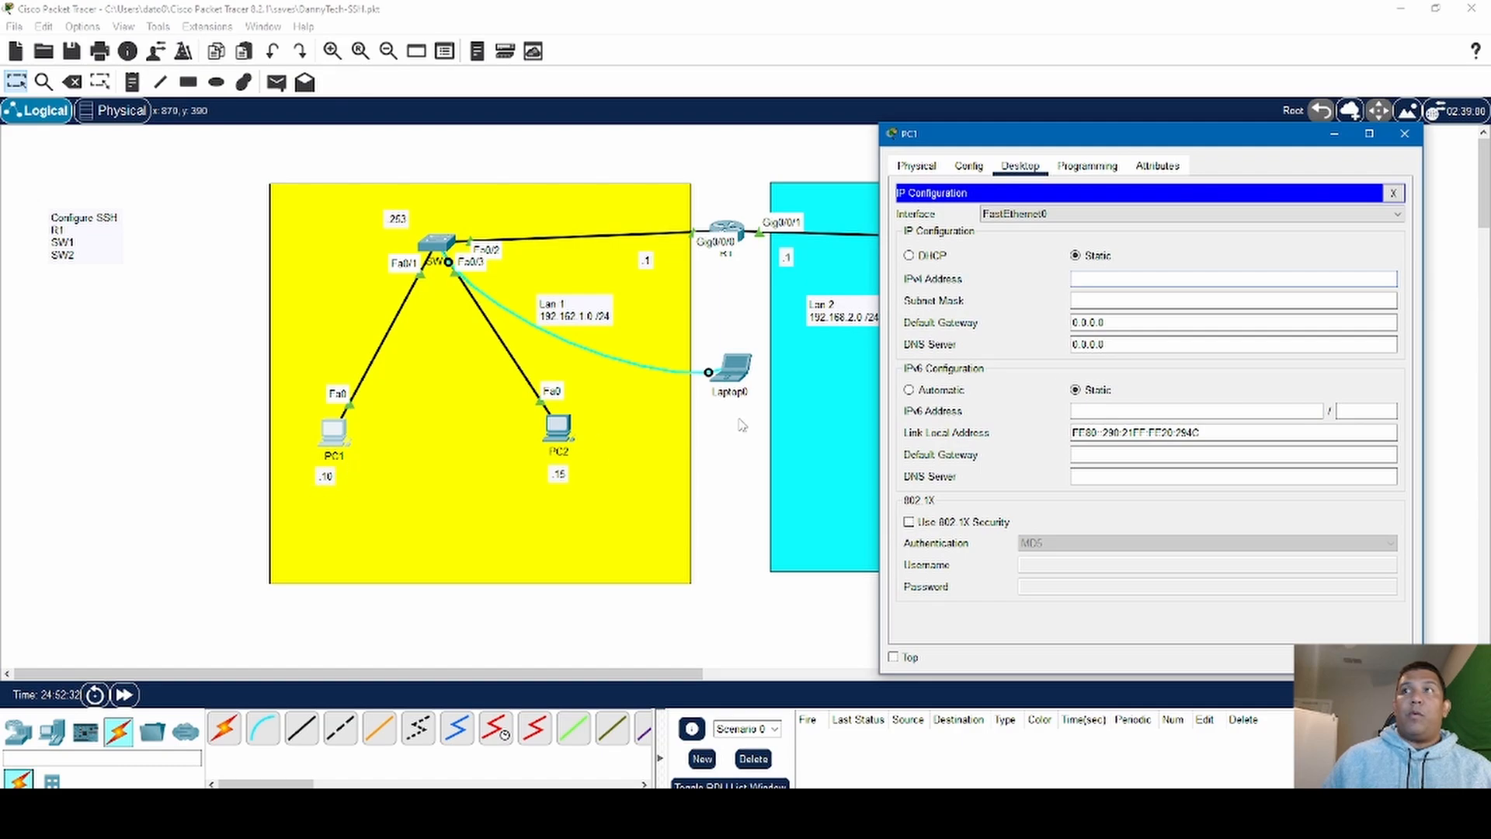
click(1097, 278)
text(19)
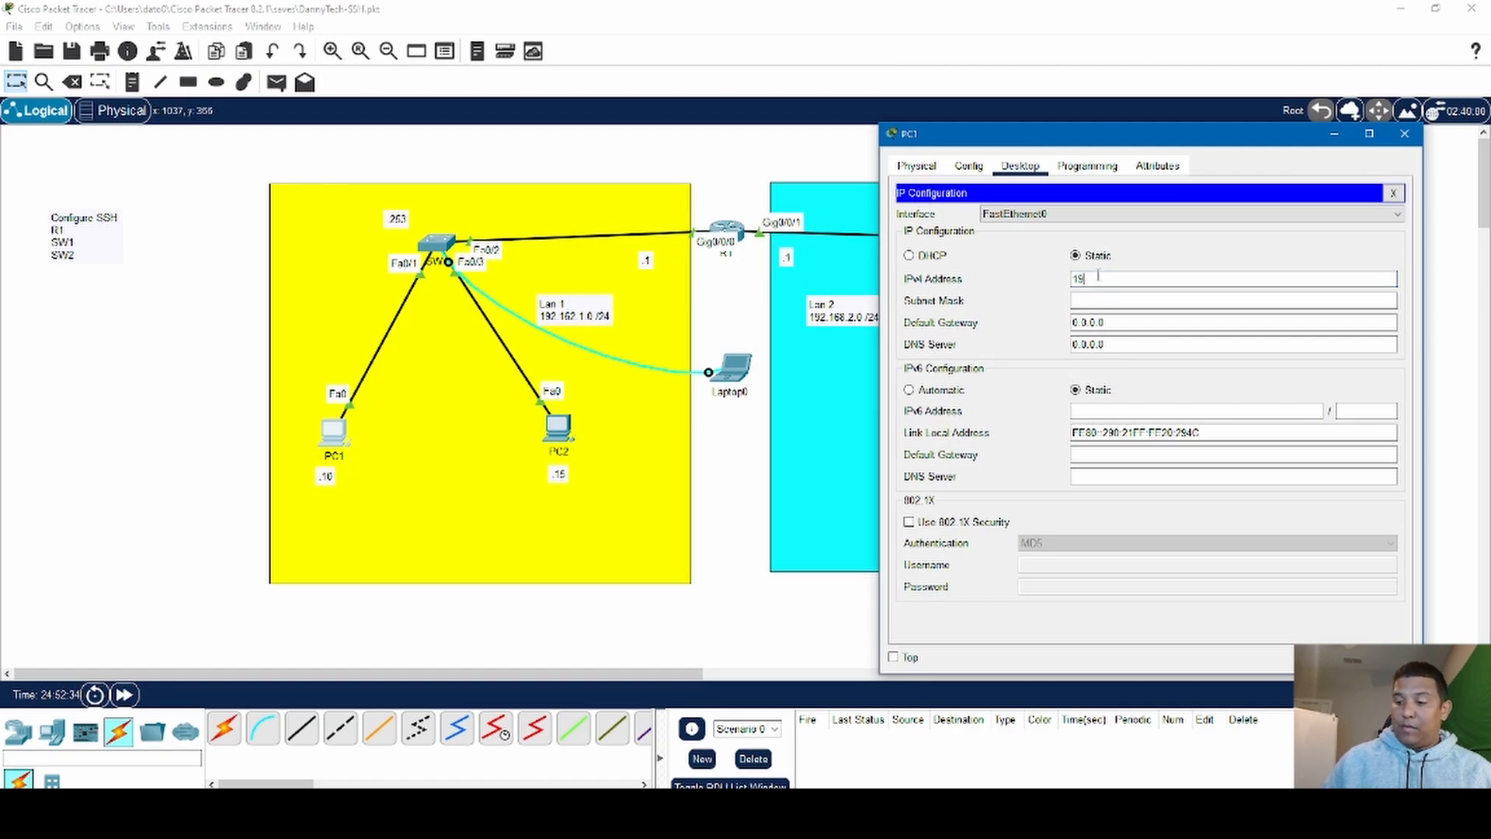
text(2.168)
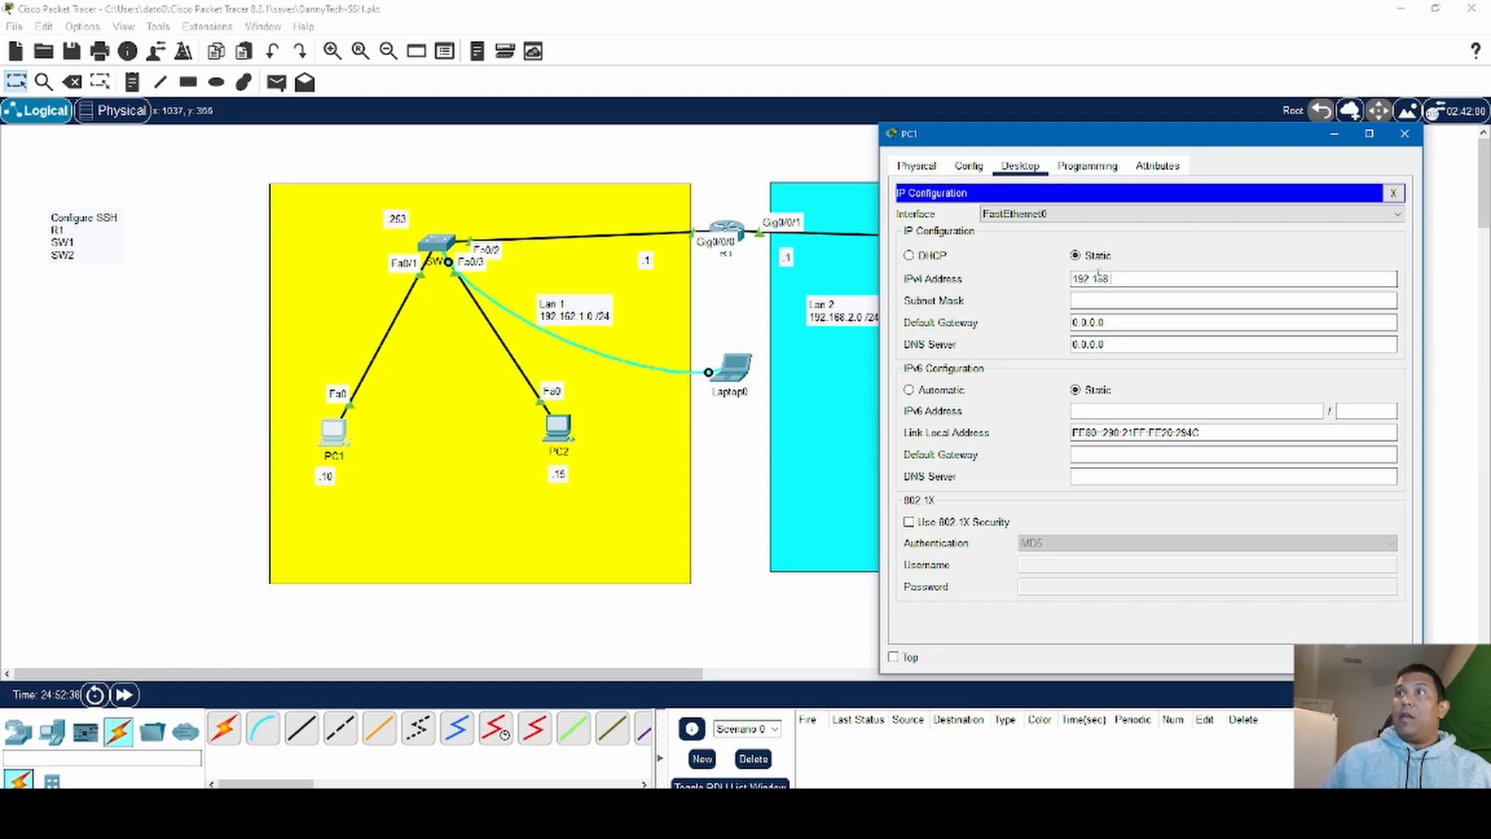
text(.1.)
key(Return)
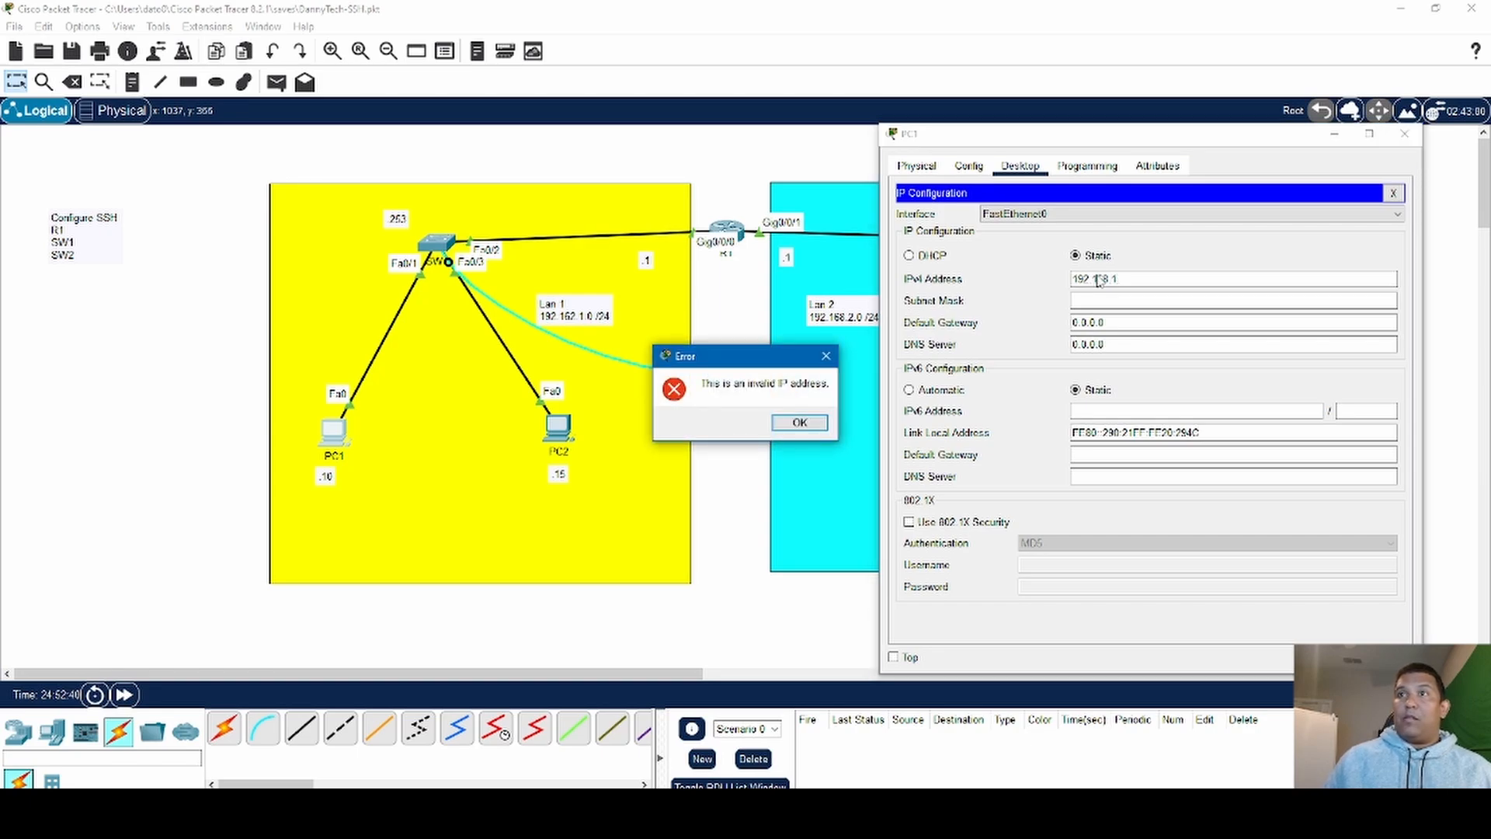
click(825, 357)
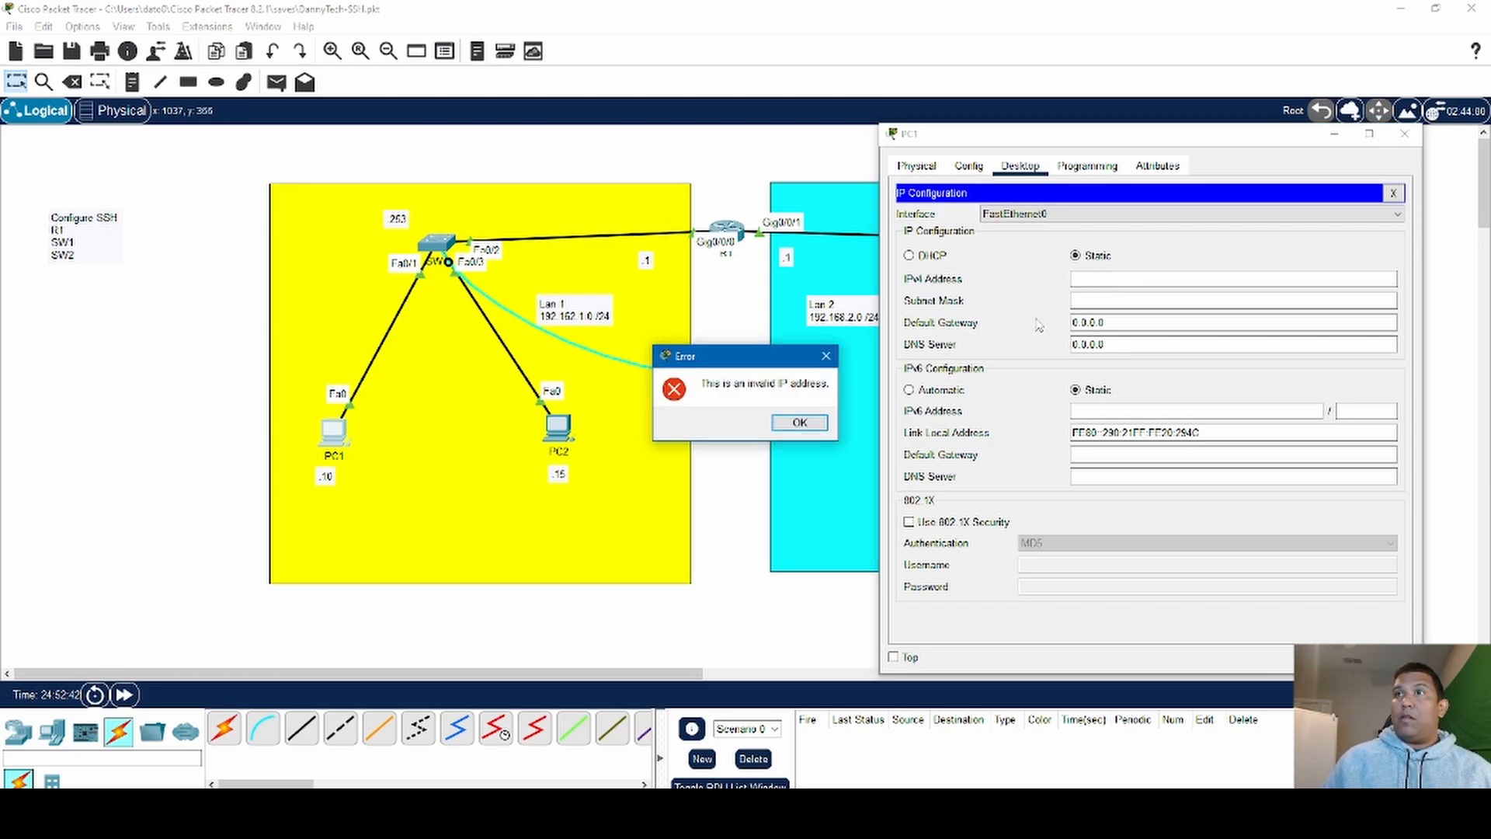
click(799, 423)
- Set PC1's static IPv4 address to 192.168.1.10 with the default subnet mask 255.255.255.0
text(19)
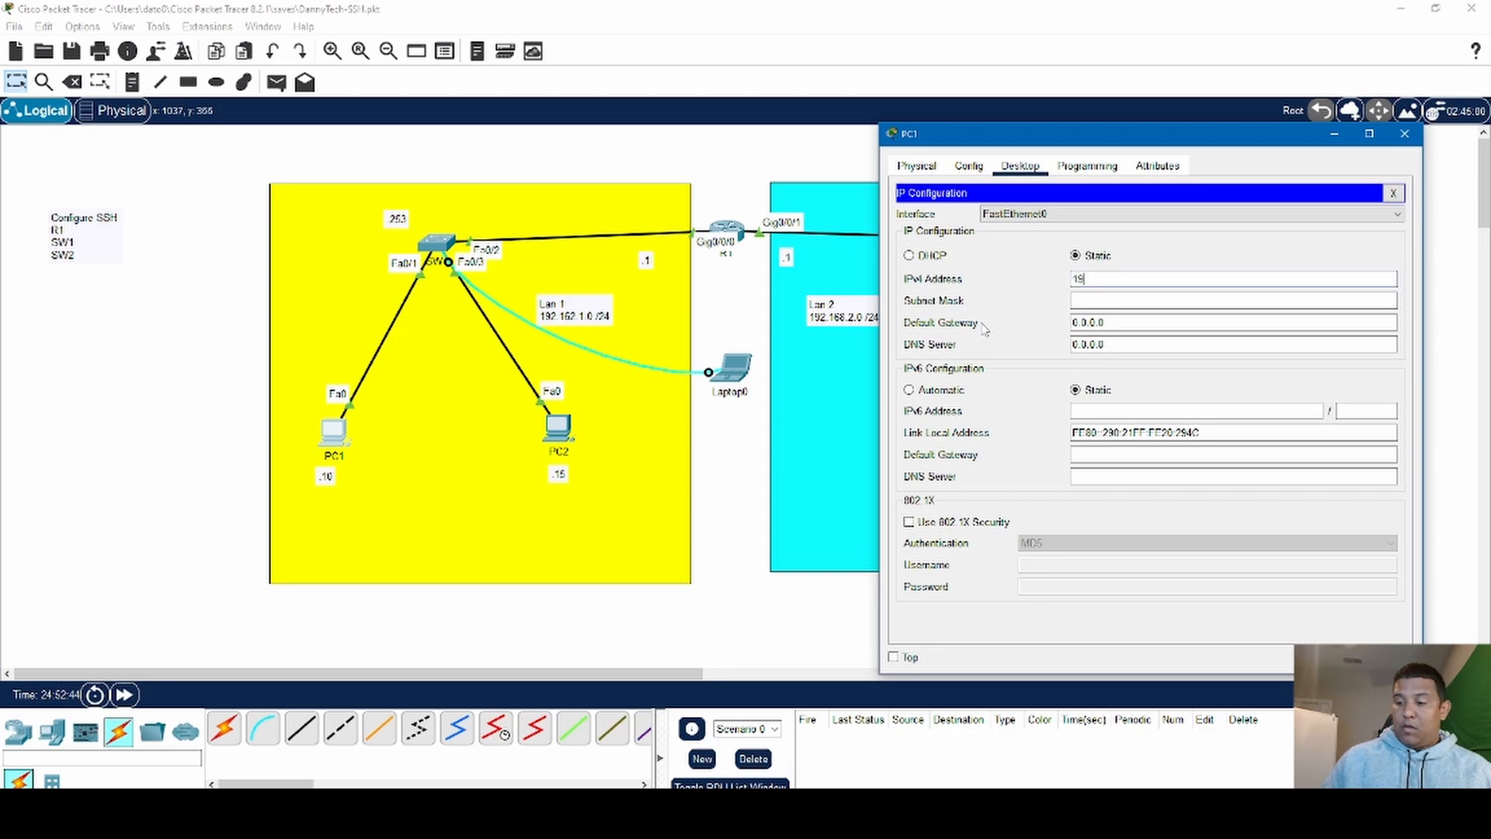
text(2.168.1.1)
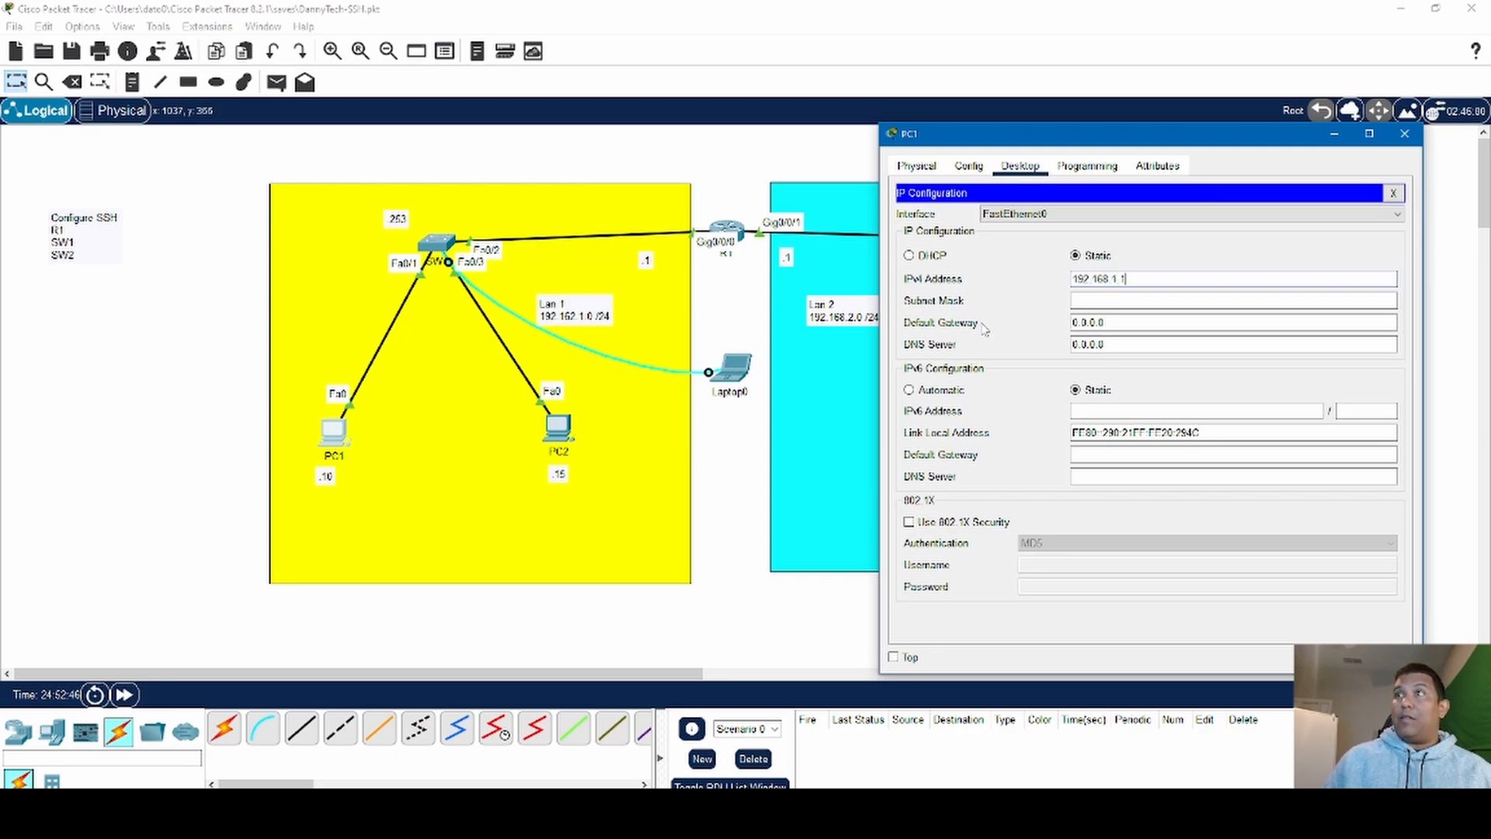
text(0)
key(Tab)
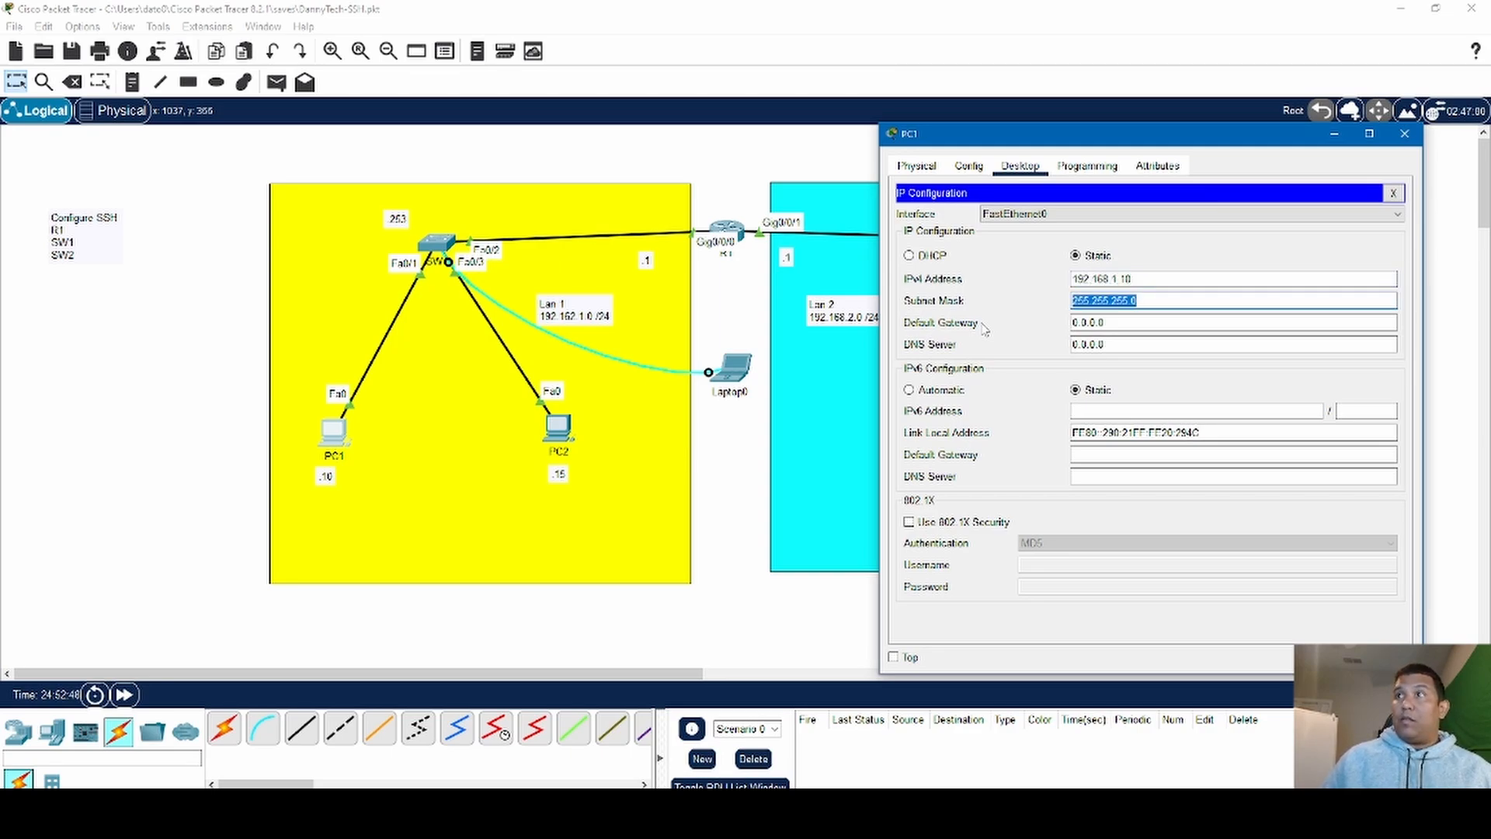
- Set PC1's default gateway to 192.168.1.1 and close PC1's configuration window
key(Tab)
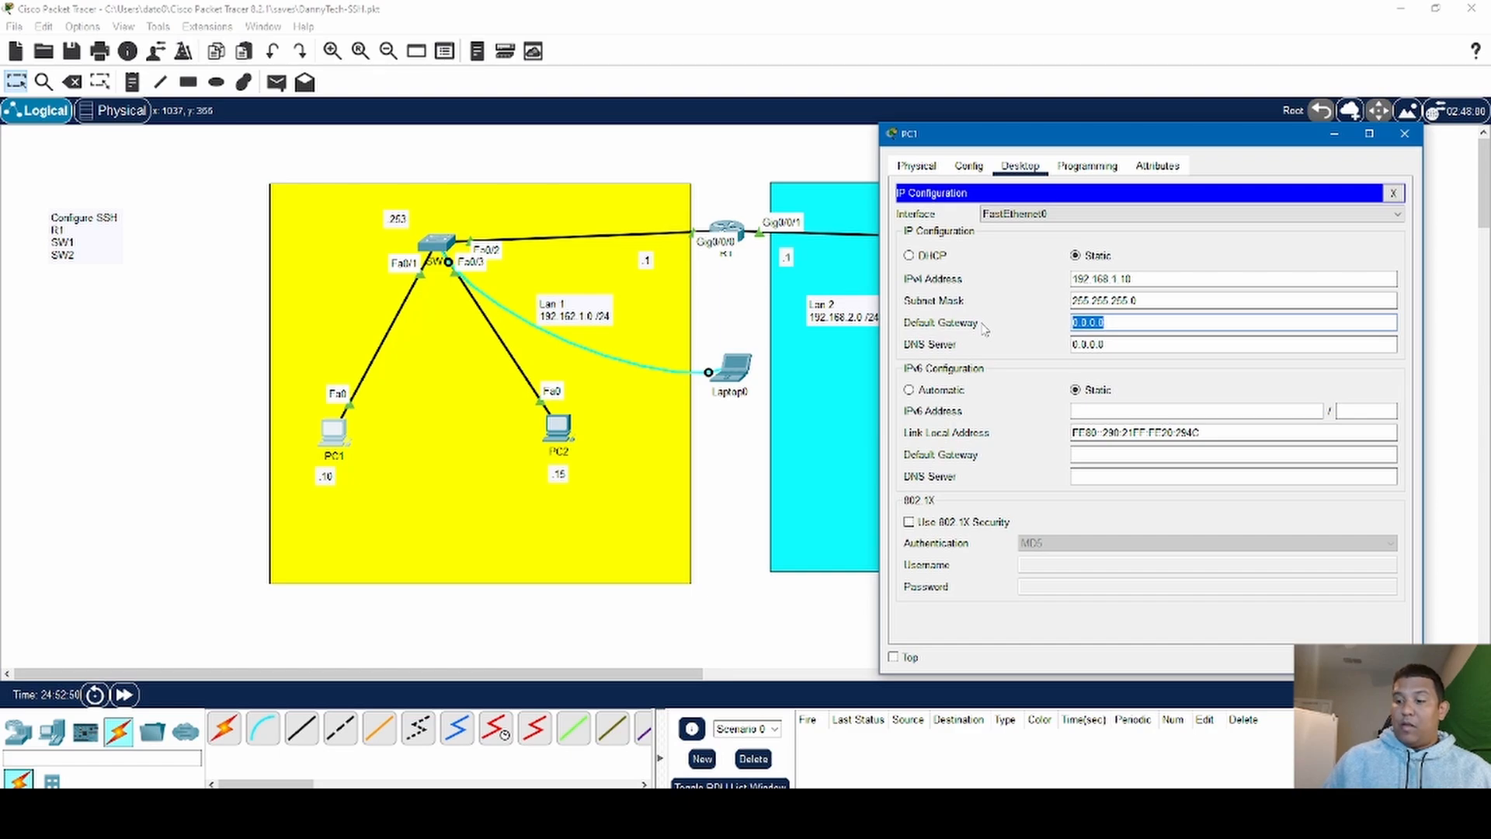
text(192.168)
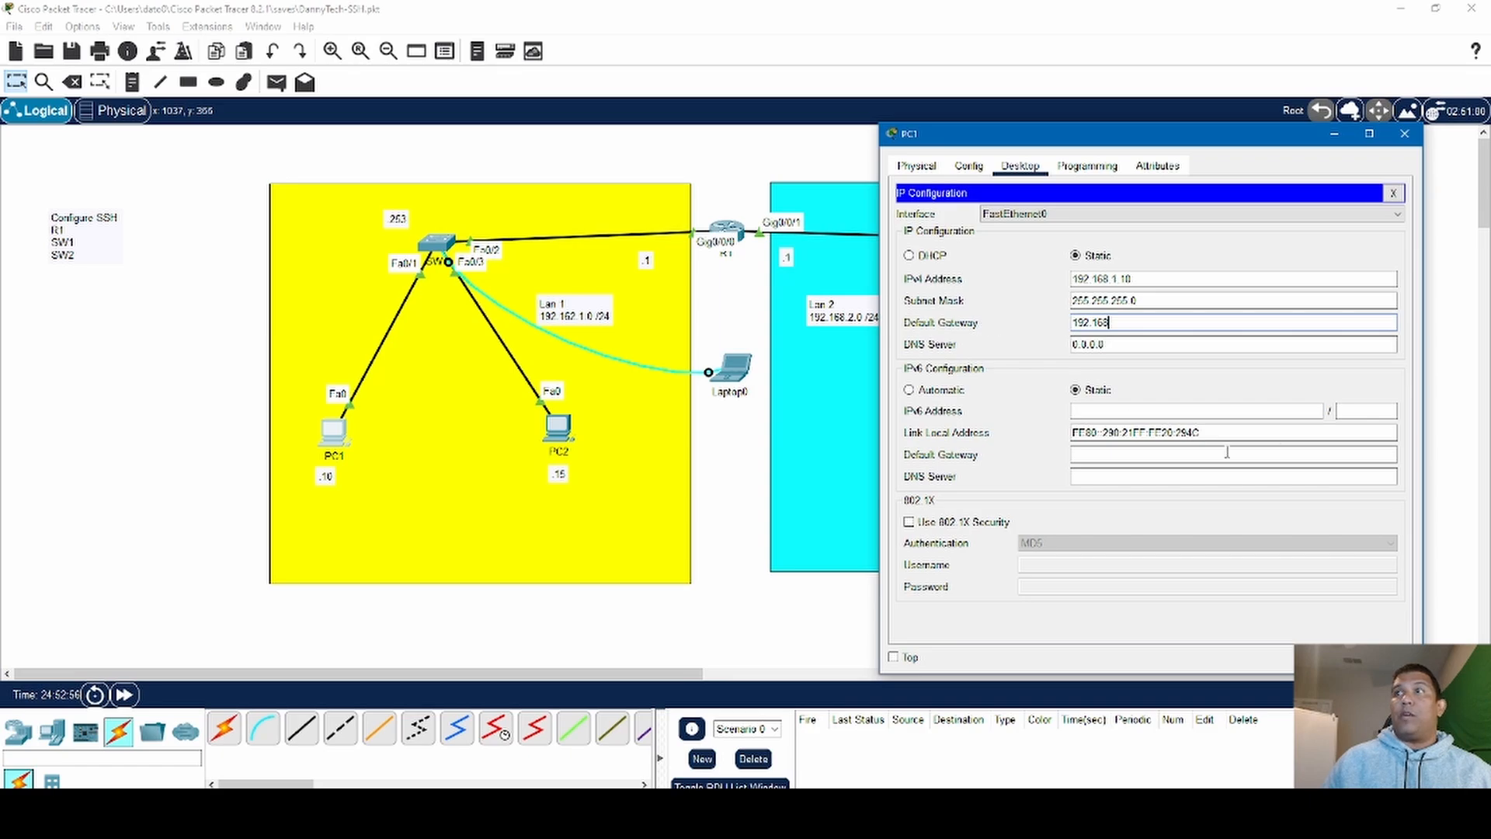
text(.1.1)
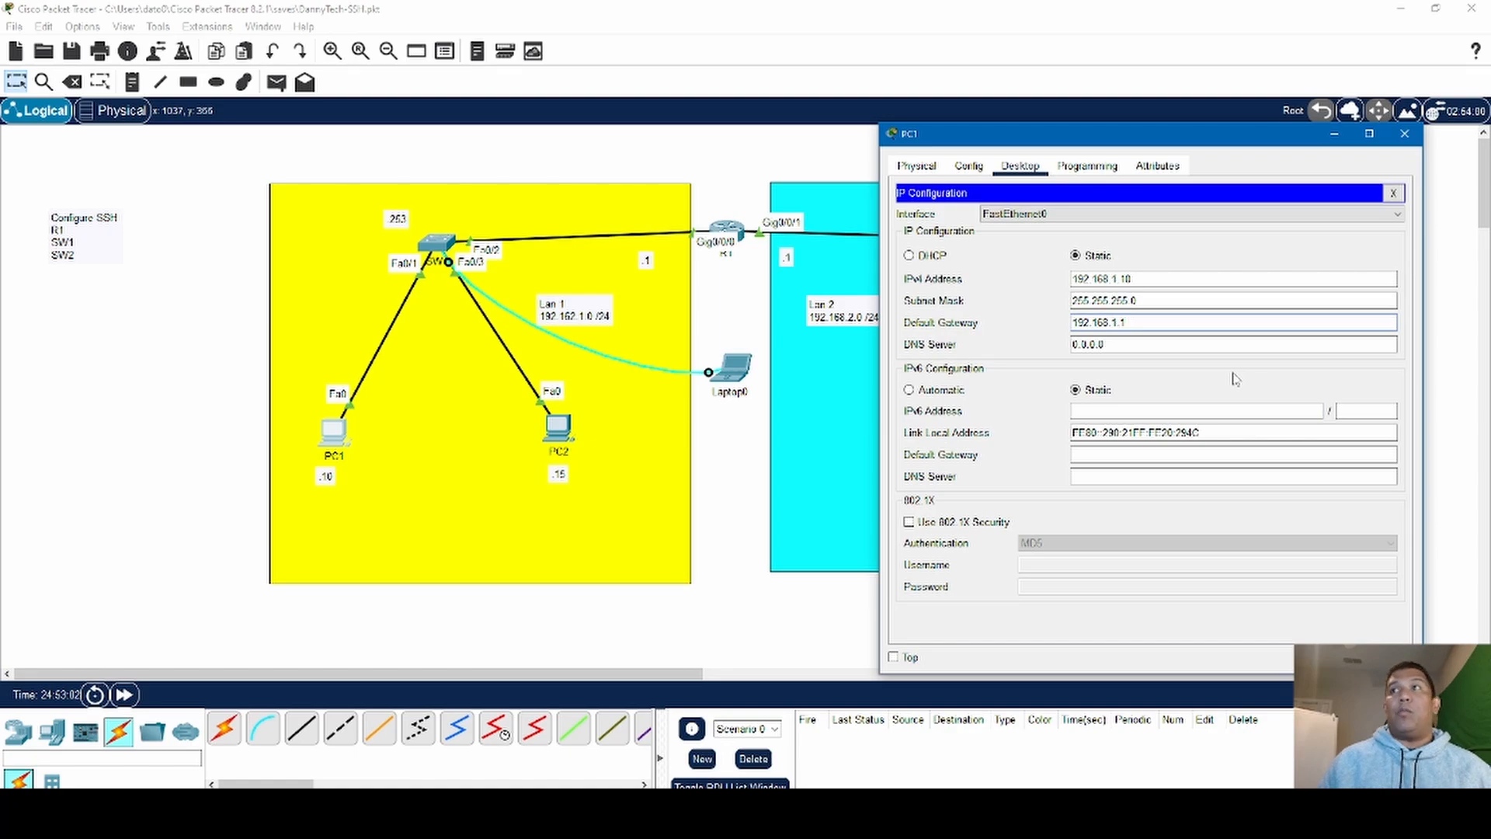
click(1393, 193)
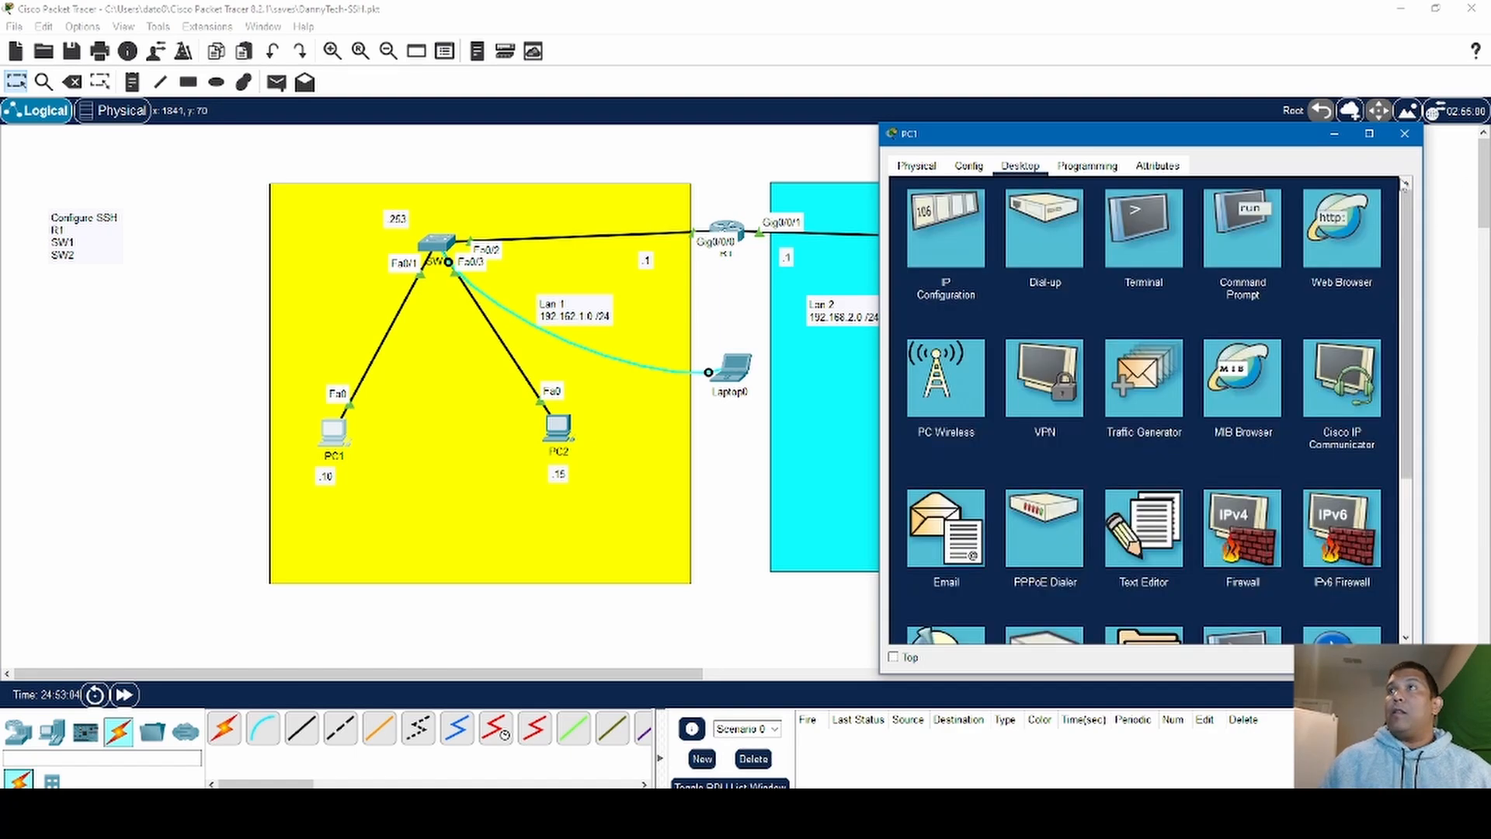
click(1404, 134)
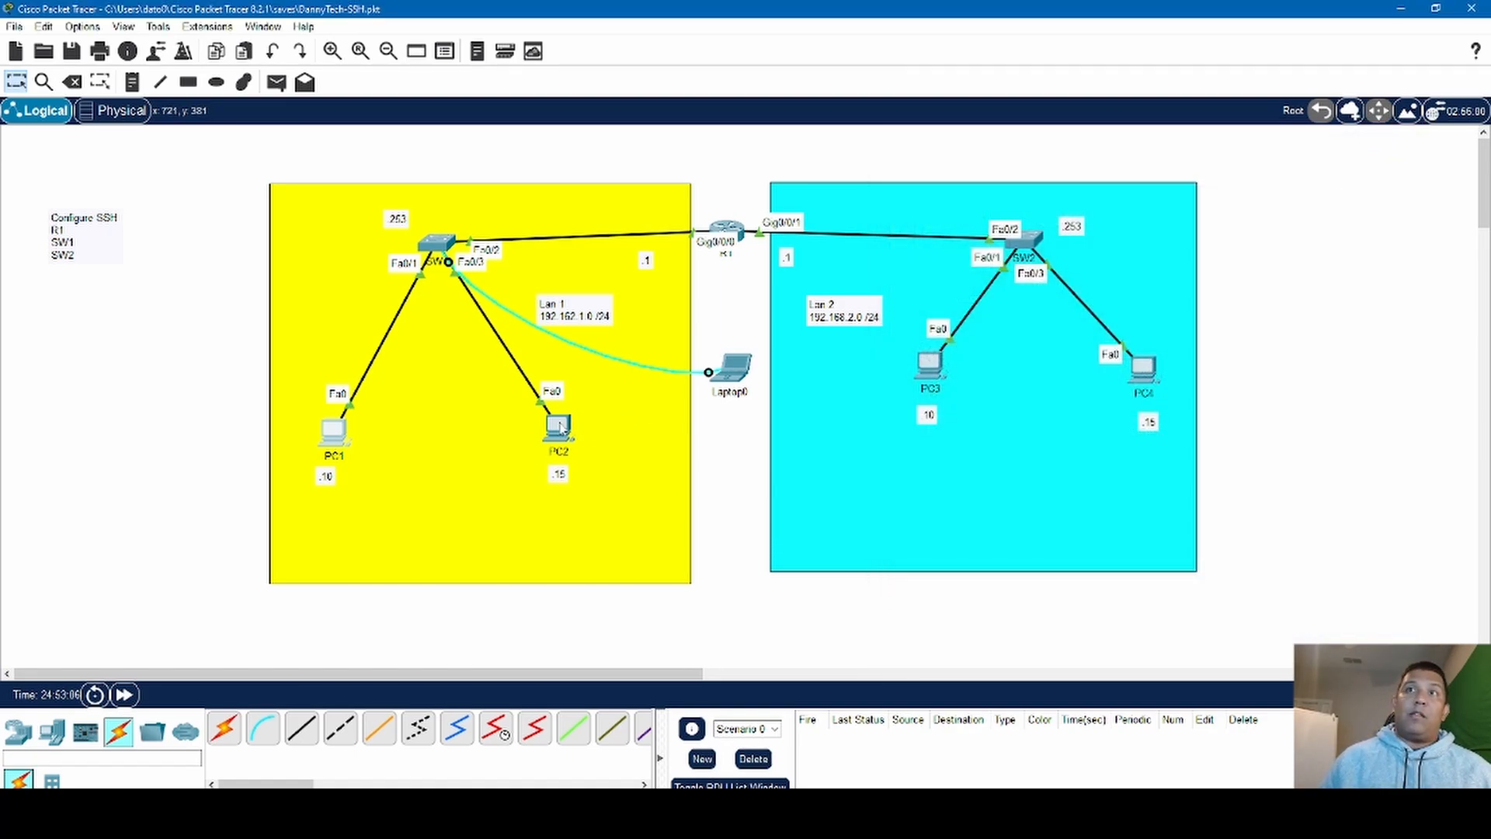
- Open PC2's IP Configuration and move its window away from the Lan 1 devices
click(559, 425)
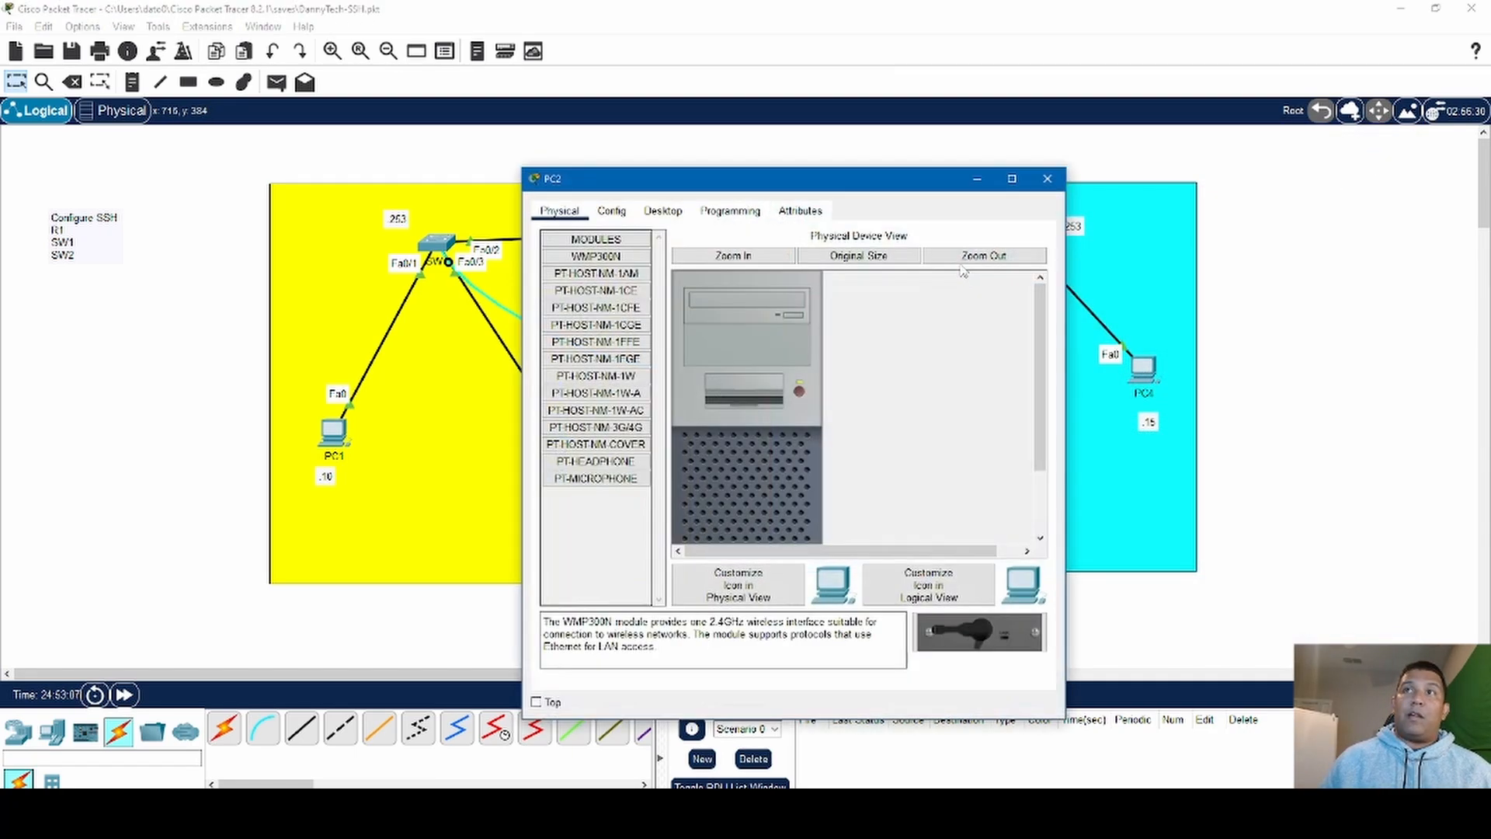
click(665, 212)
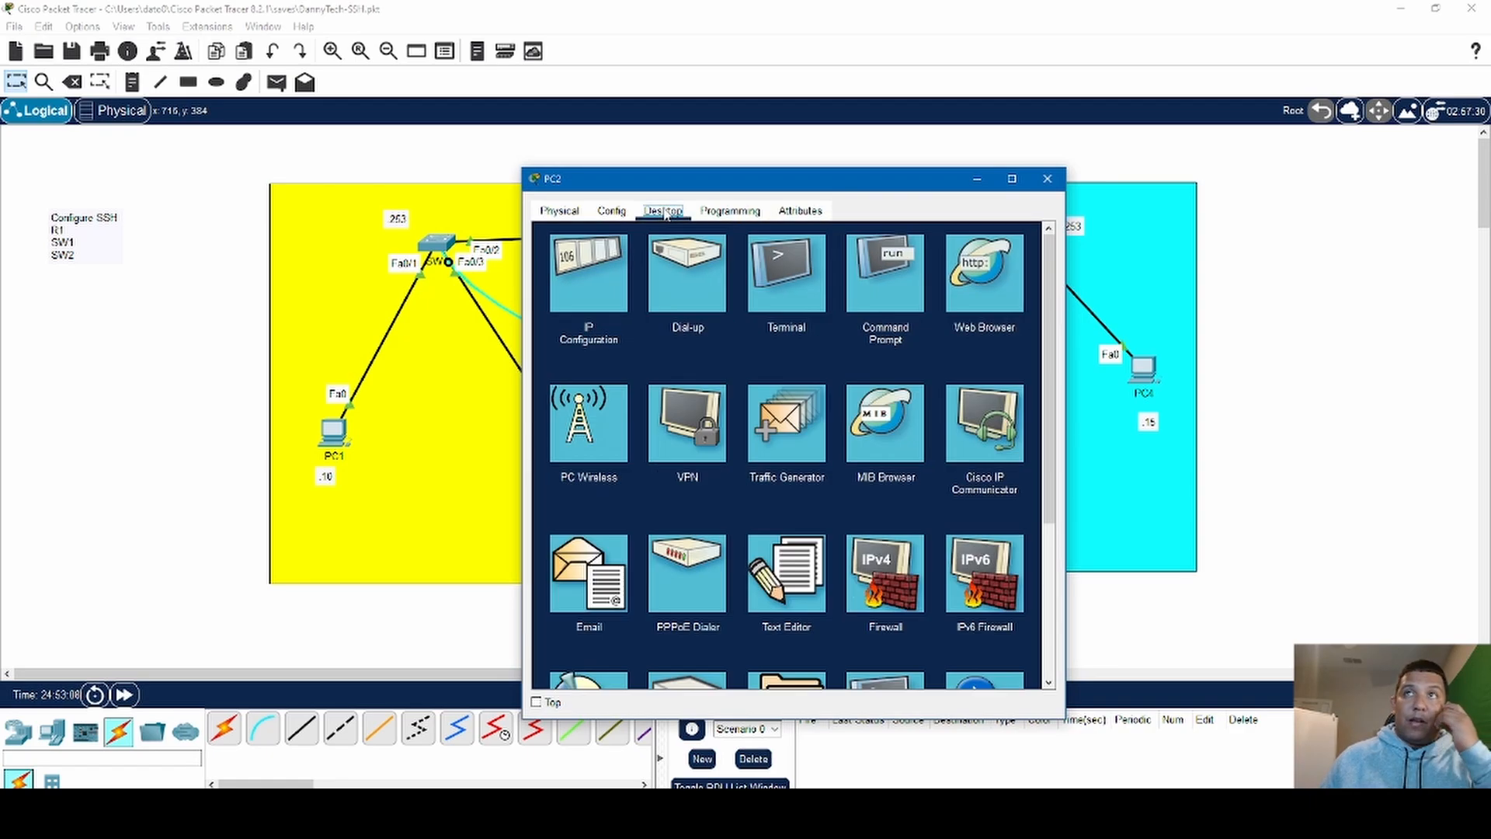
click(567, 278)
drag(693, 172, 1032, 143)
- Give PC2 the static IPv4 address 192.168.1.15 with the default subnet mask 255.255.255.0
click(1063, 294)
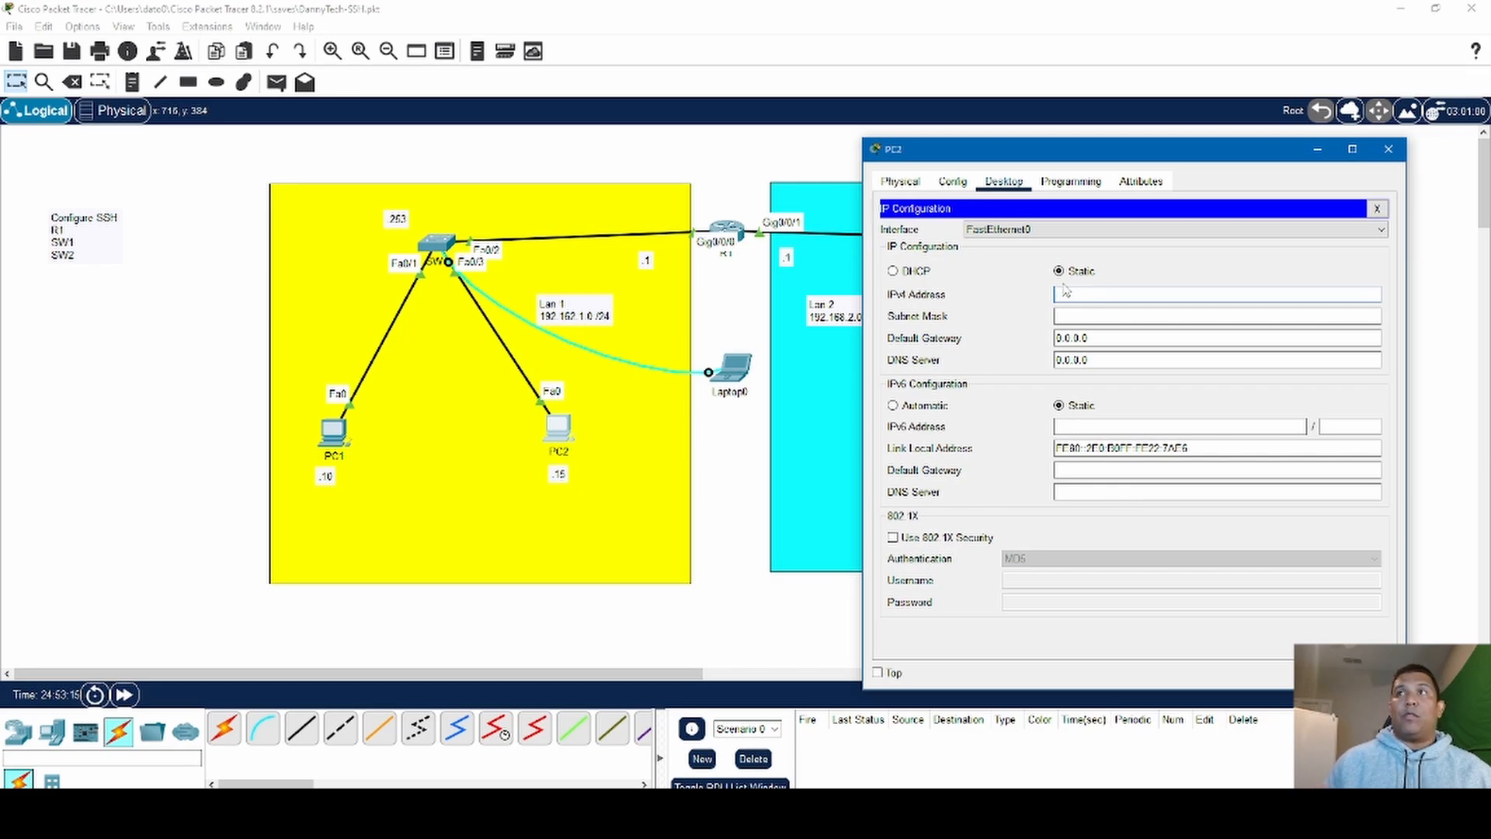
text(192.168)
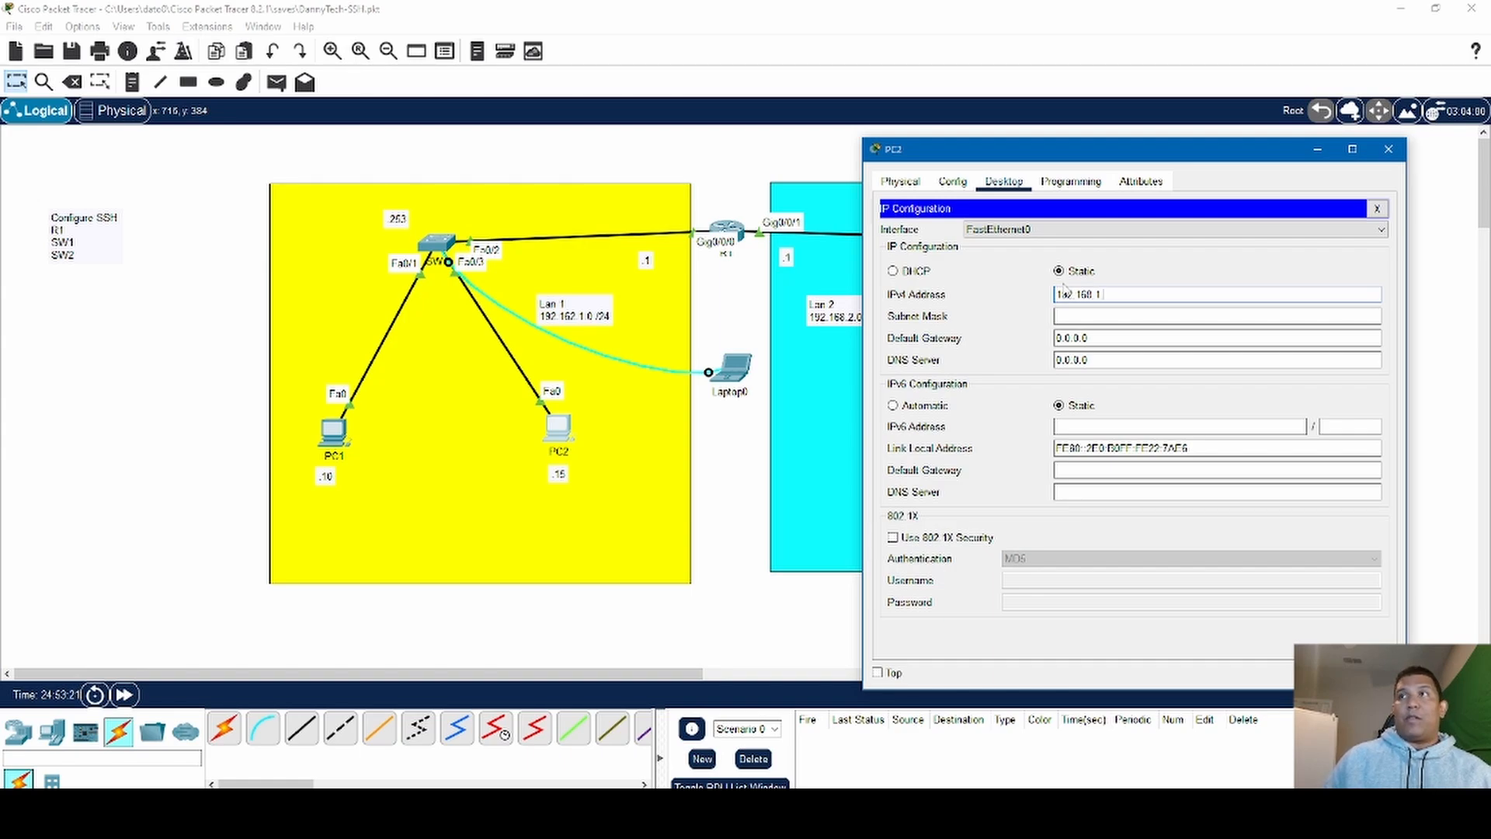
text(.1.15)
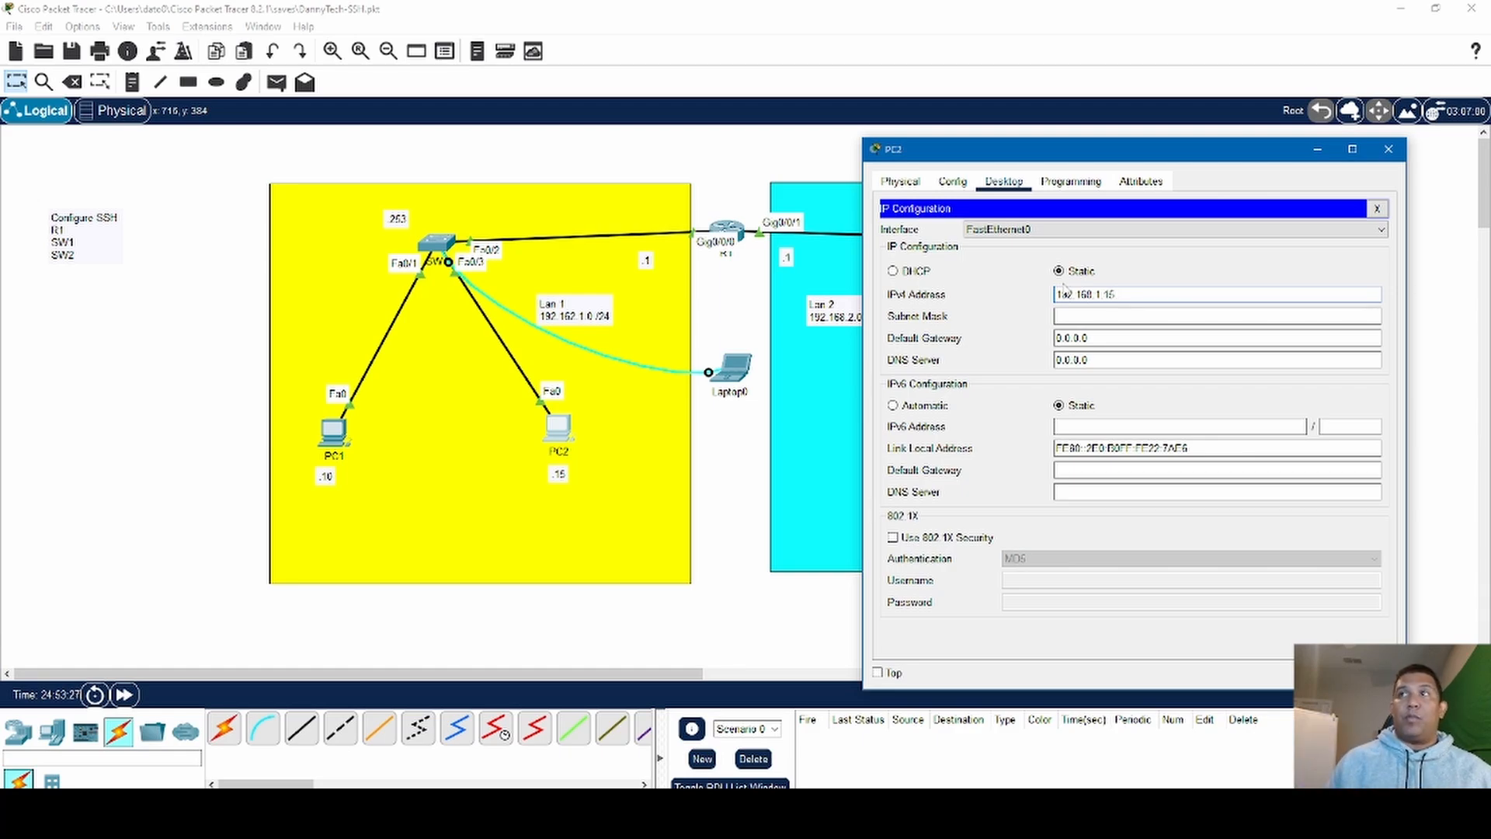
key(Tab)
key(Tab)
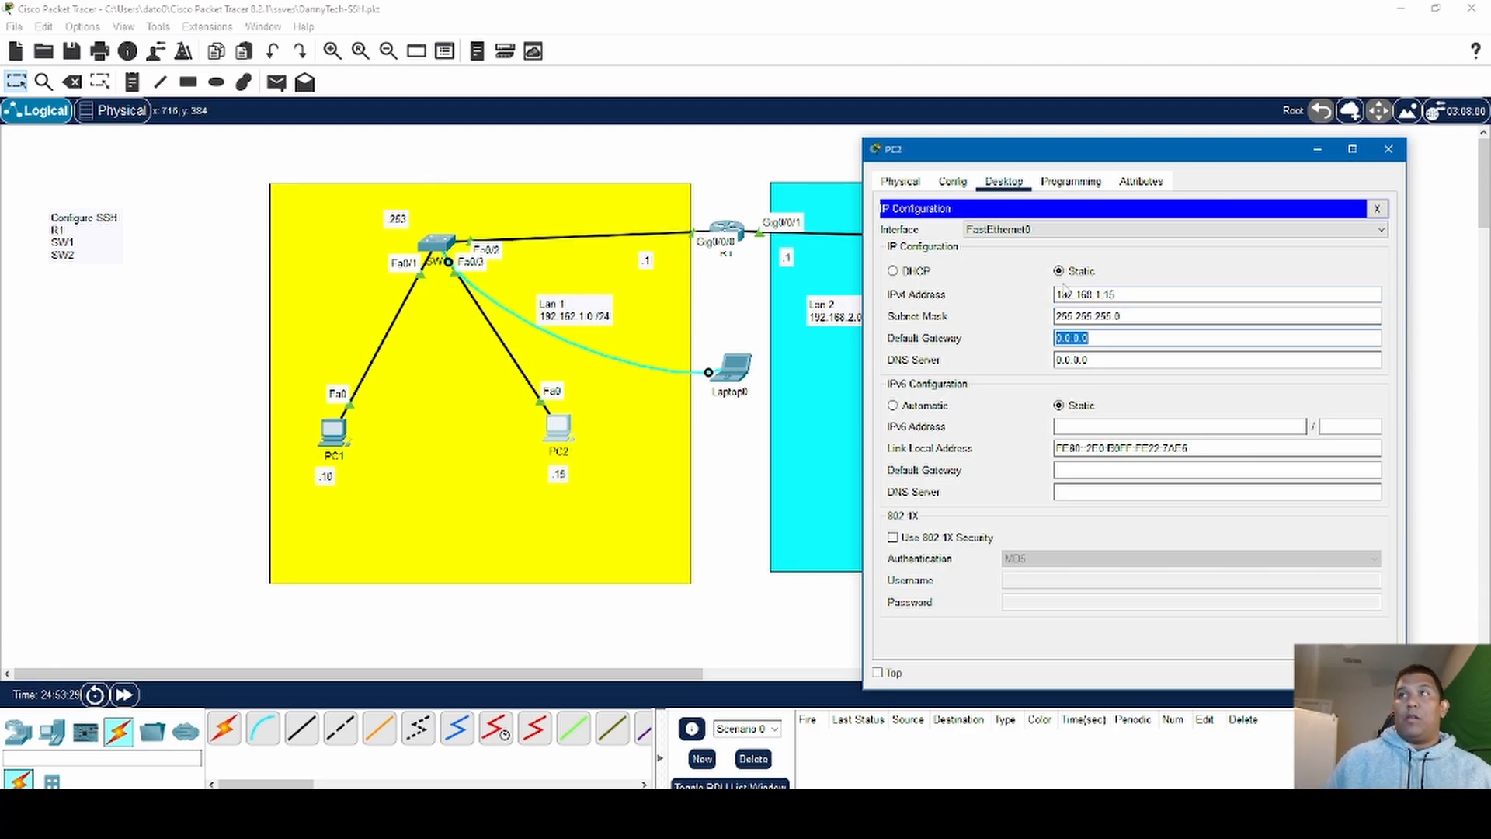
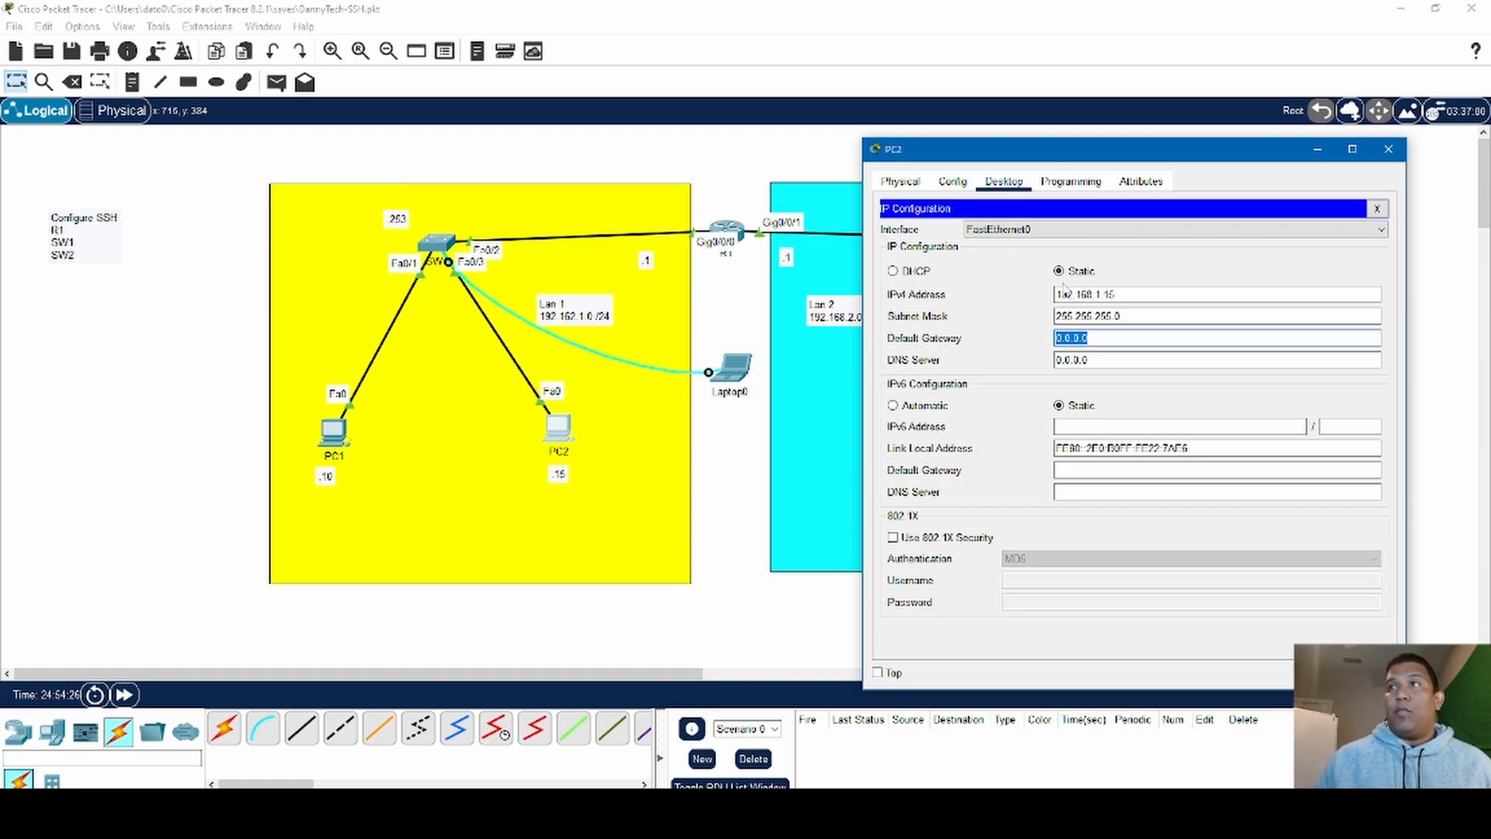
- Set PC2's default gateway to 192.168.1.1 and close PC2's configuration window
text(192.168)
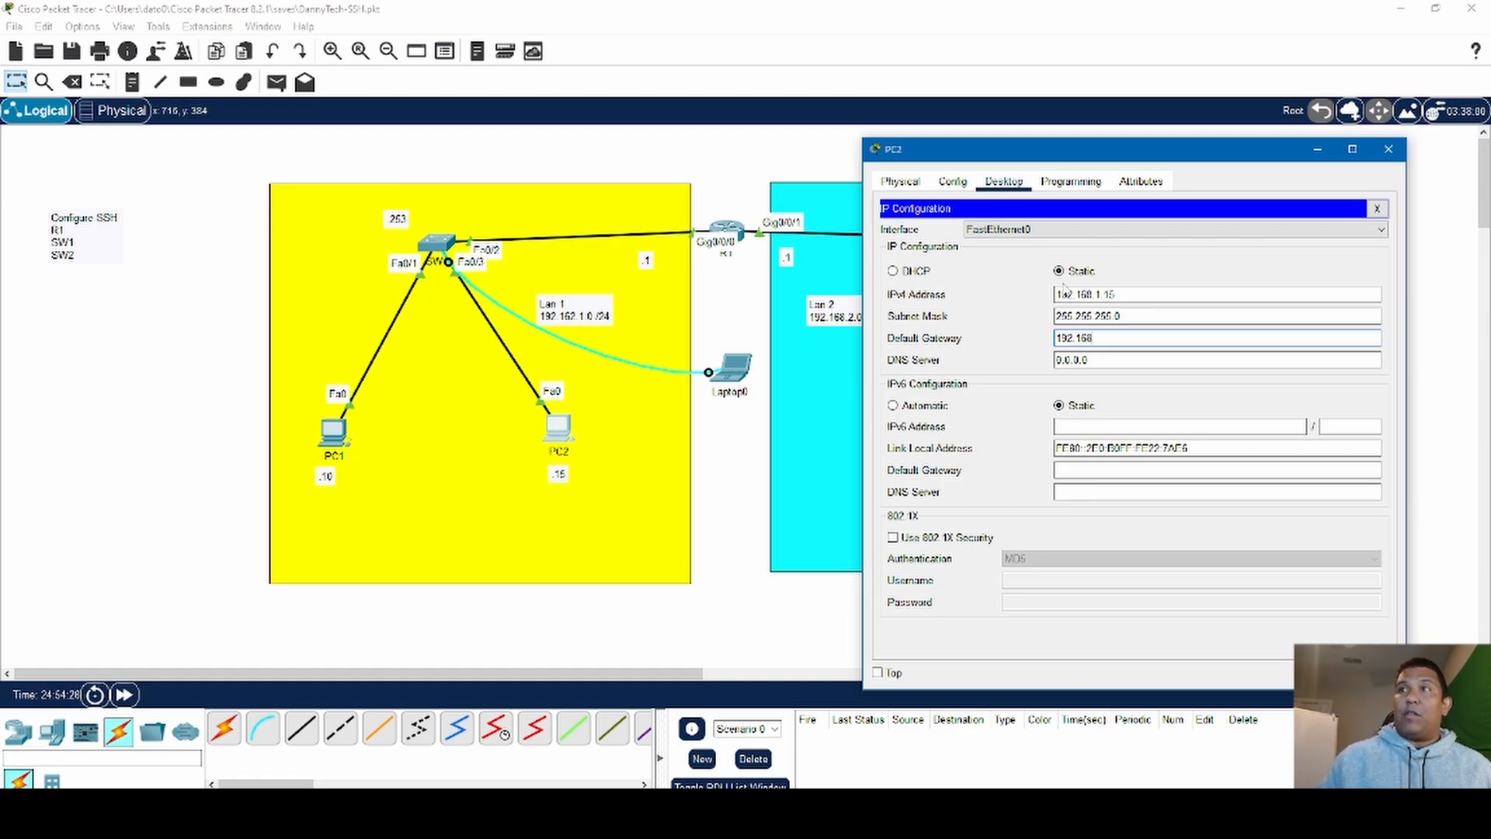
text(.1)
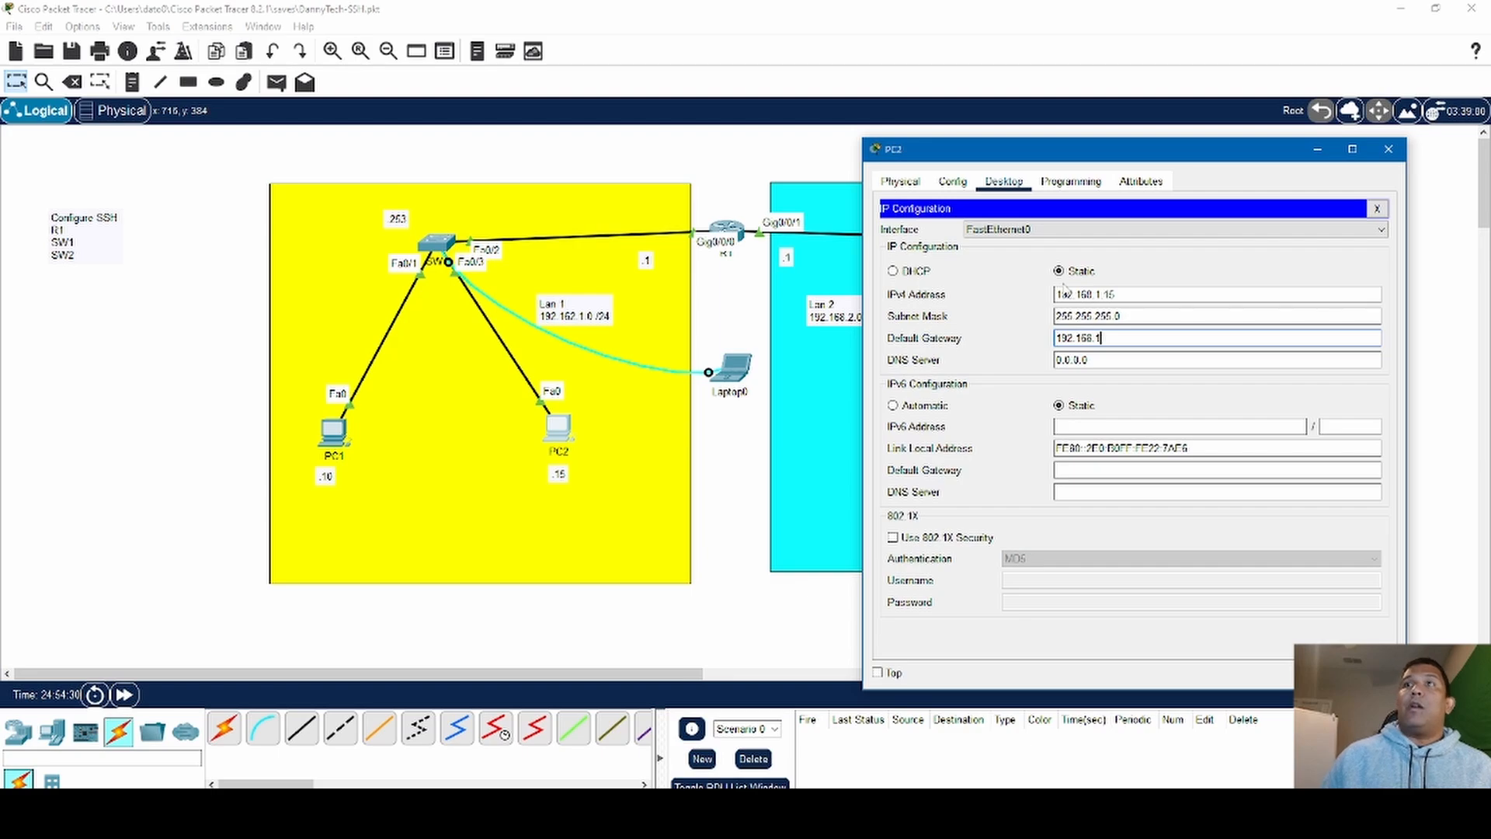
text(.1)
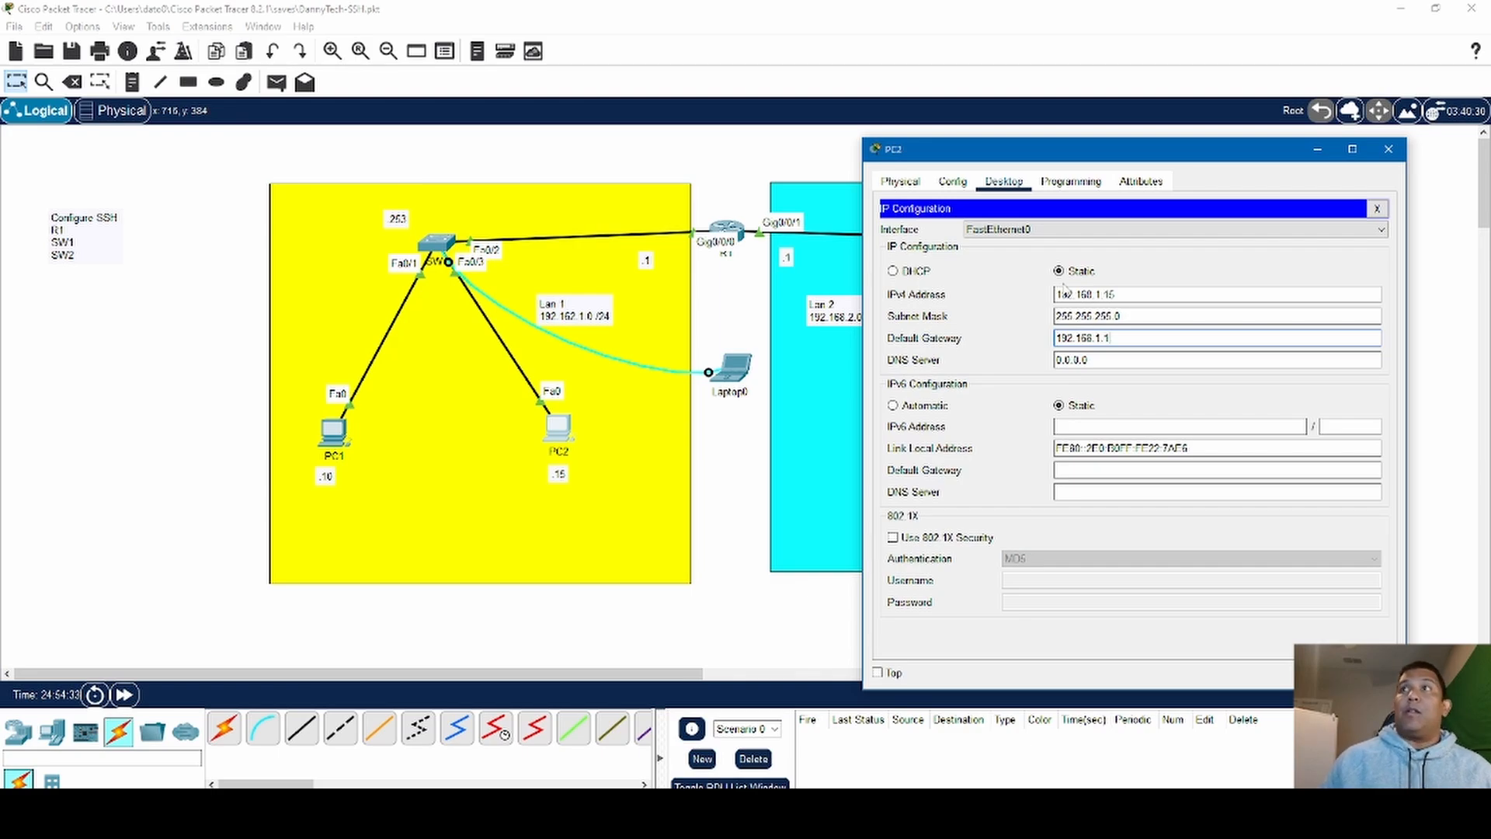
click(1377, 208)
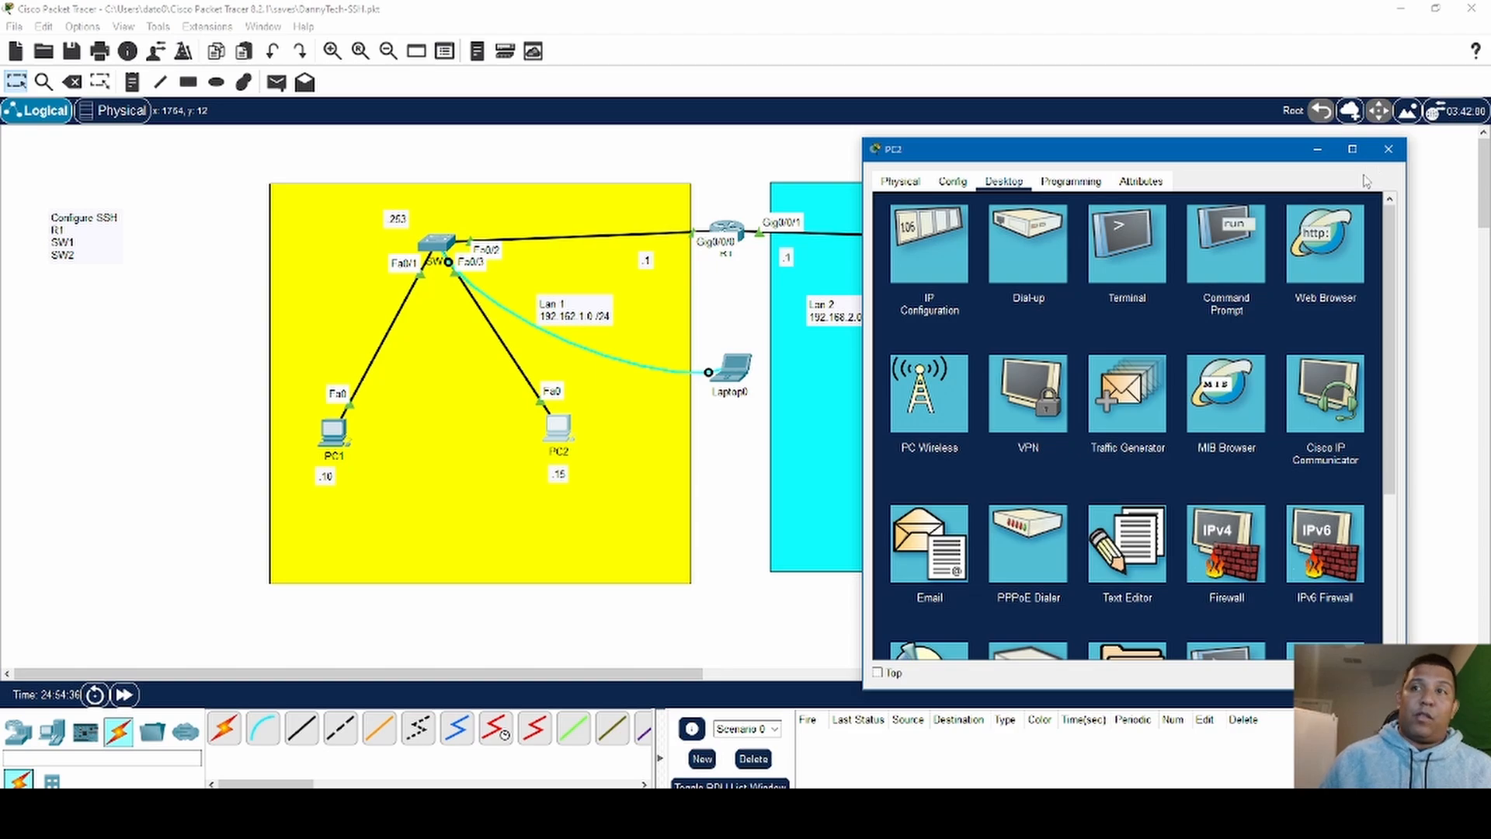
click(1387, 150)
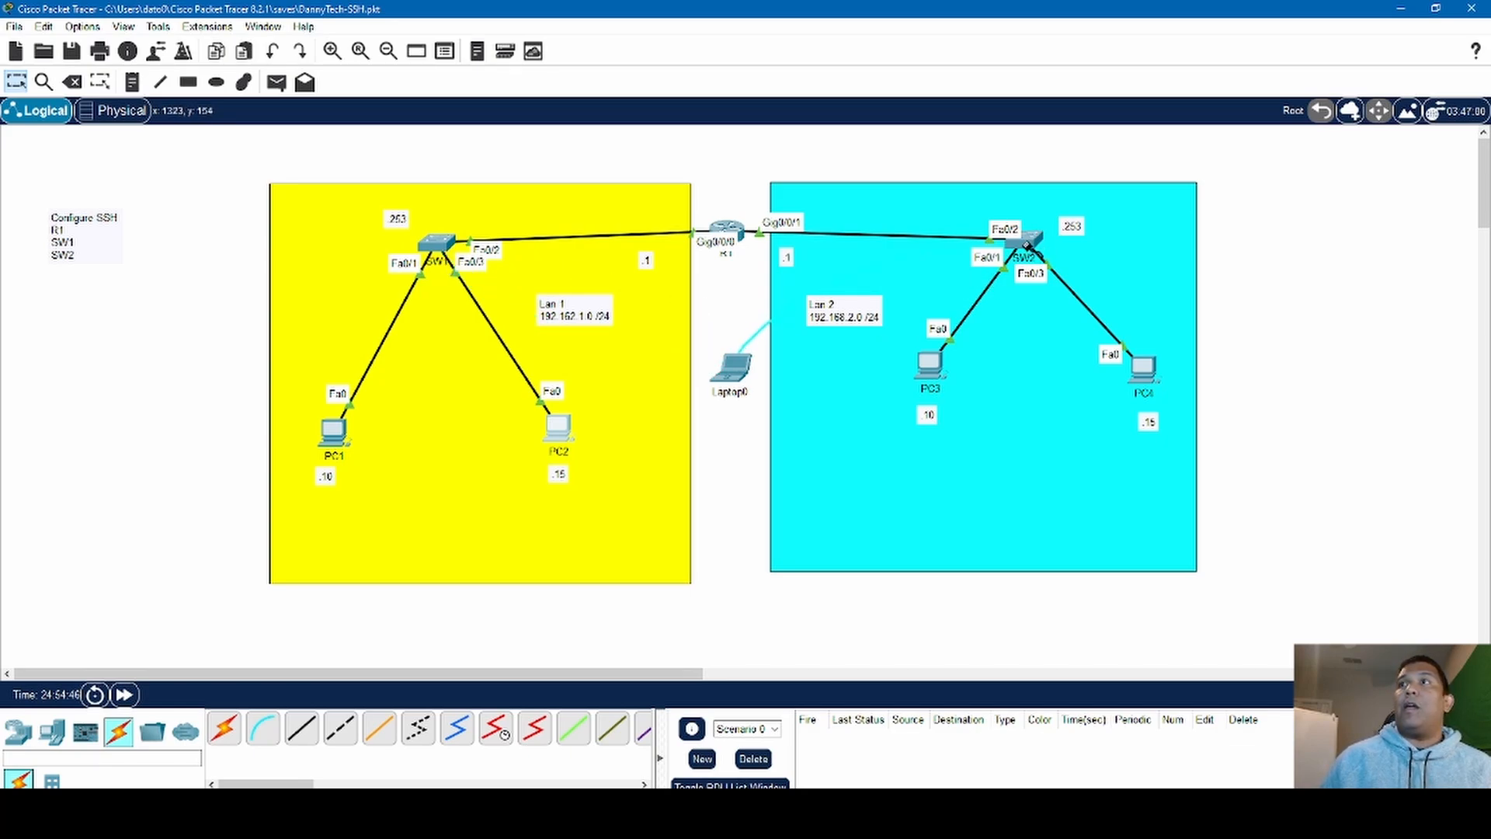
- Attach Laptop0's console cable to SW2's console port and open a terminal session to the switch from the laptop
click(1026, 240)
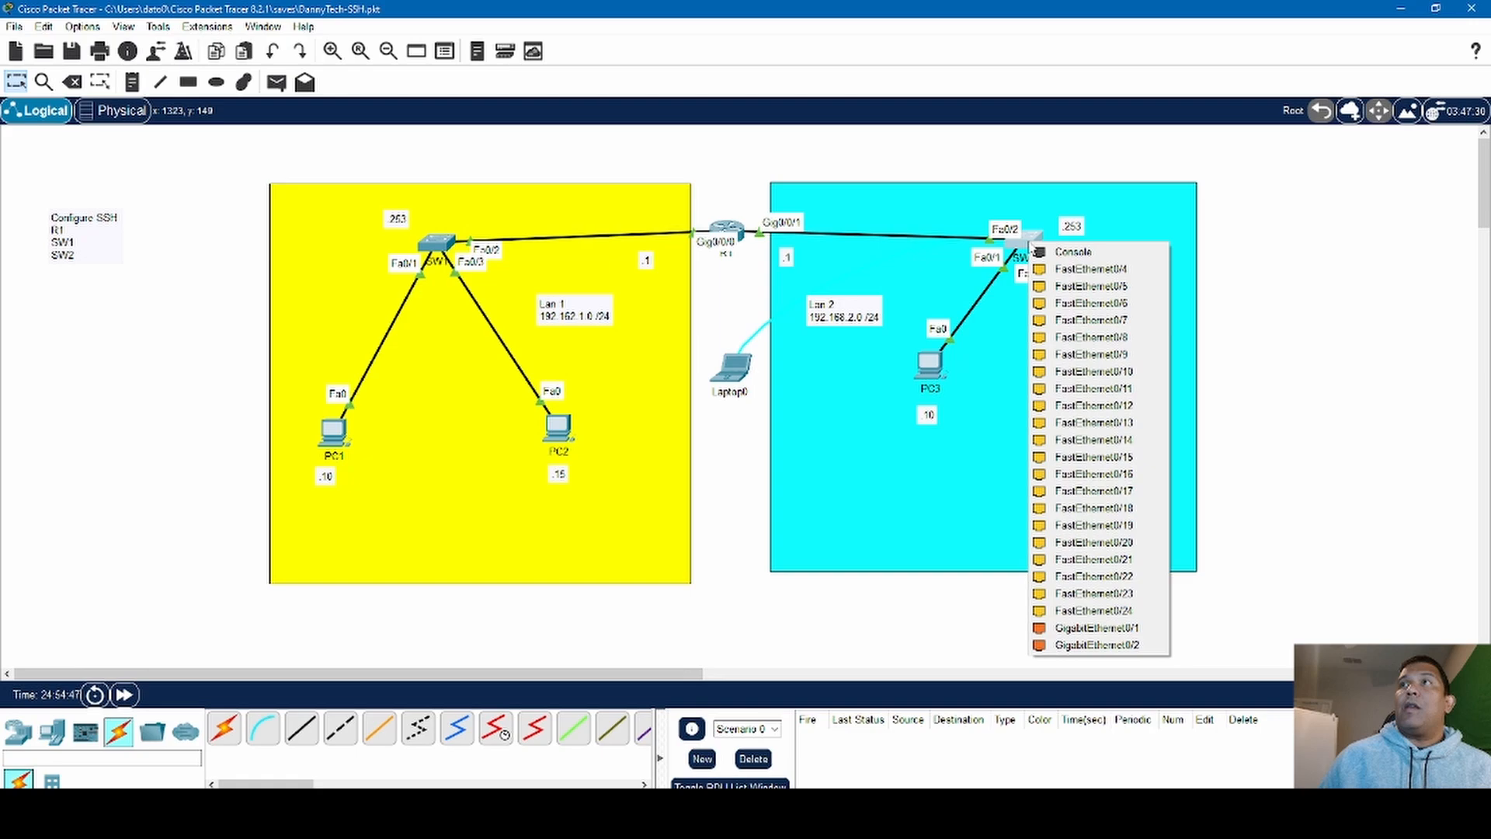
click(1093, 252)
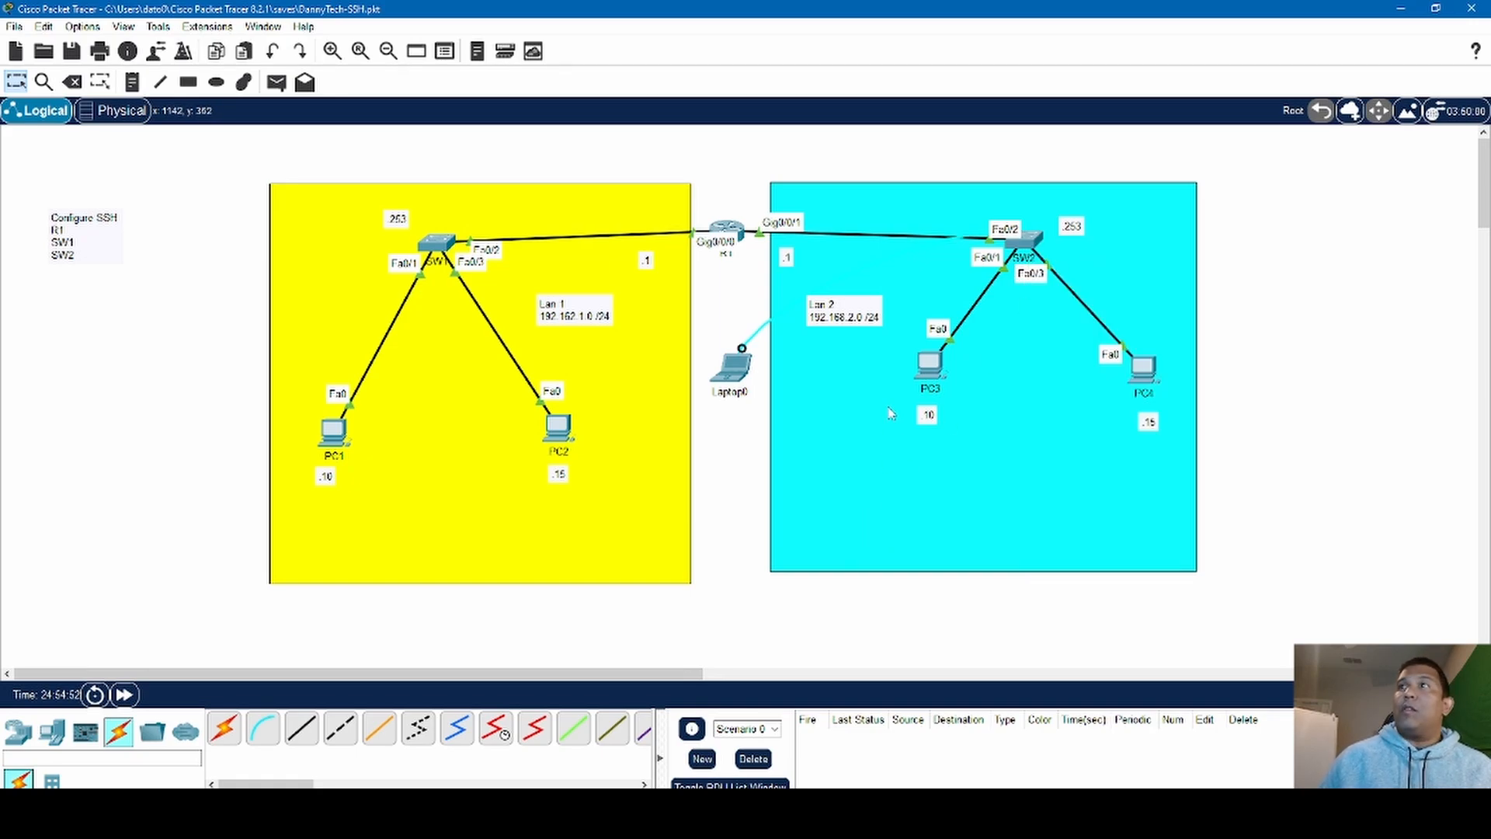
click(747, 376)
click(1387, 208)
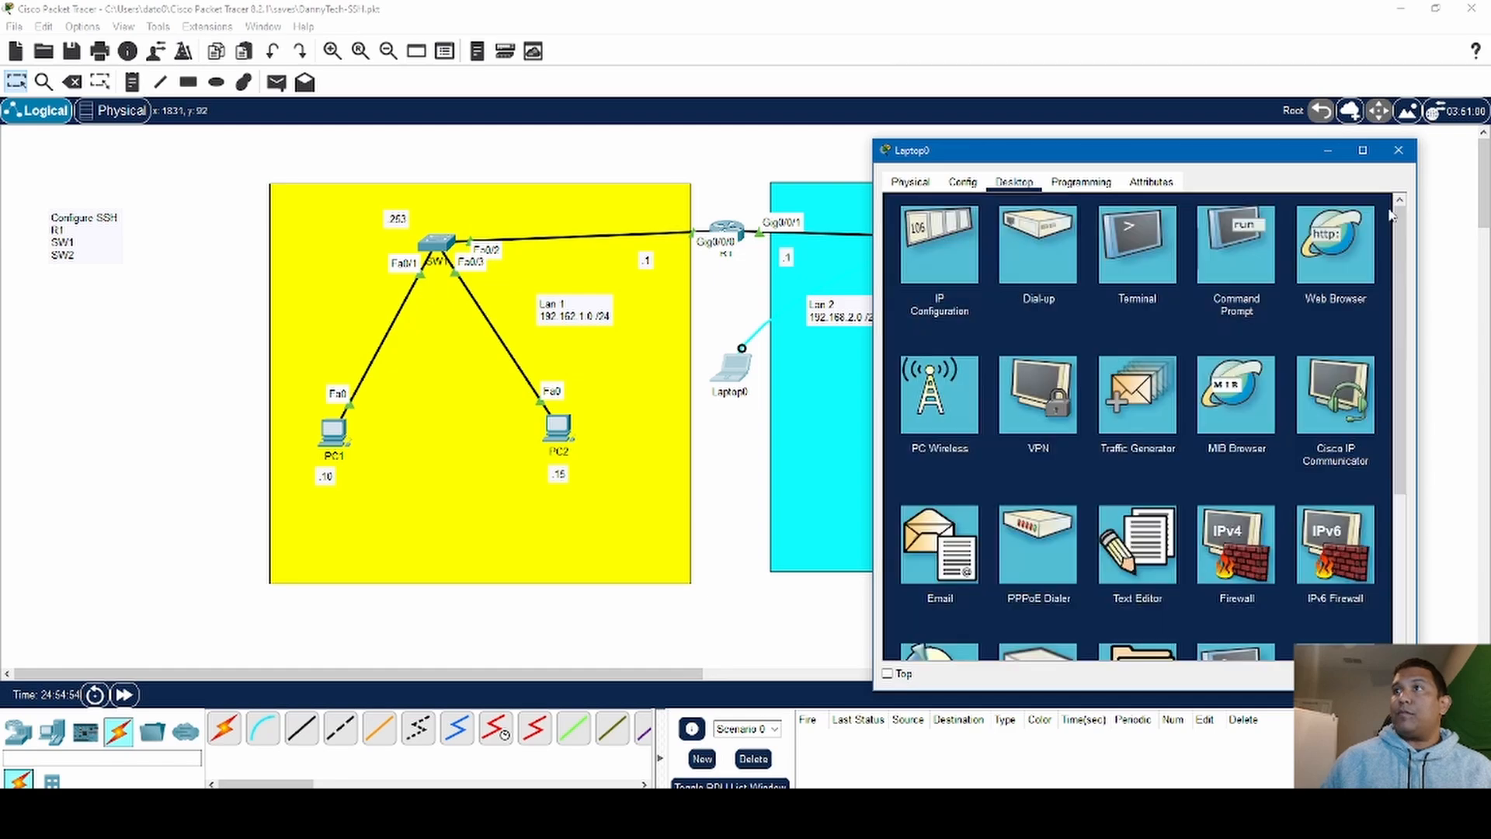
click(1146, 247)
click(1355, 370)
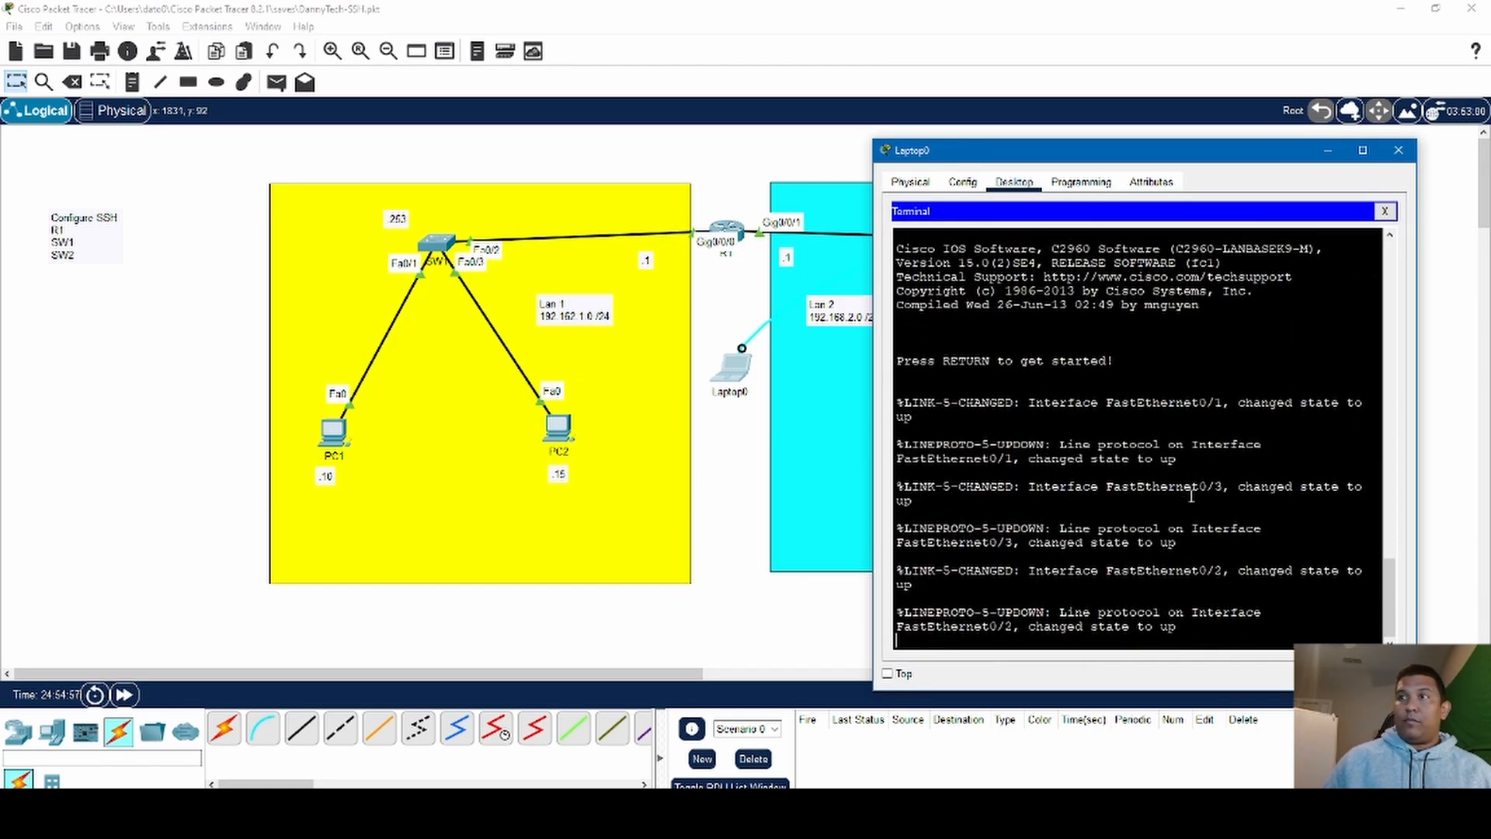
key(Return)
key(Return)
key(Return)
key(Return)
key(Return)
key(Return)
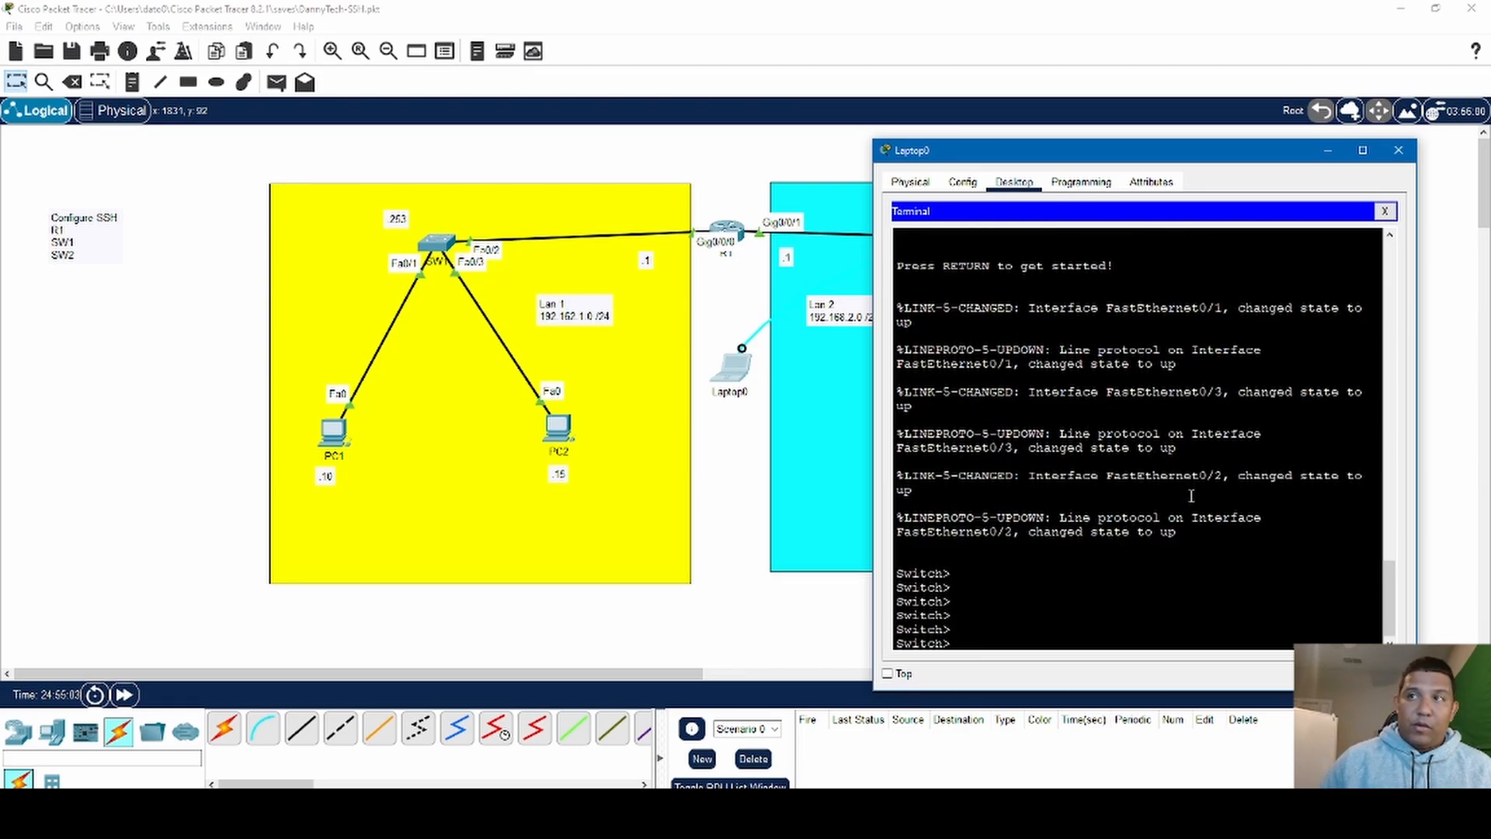
- Enter privileged EXEC and global configuration mode on the switch and set its hostname to SW2
text(en)
key(Return)
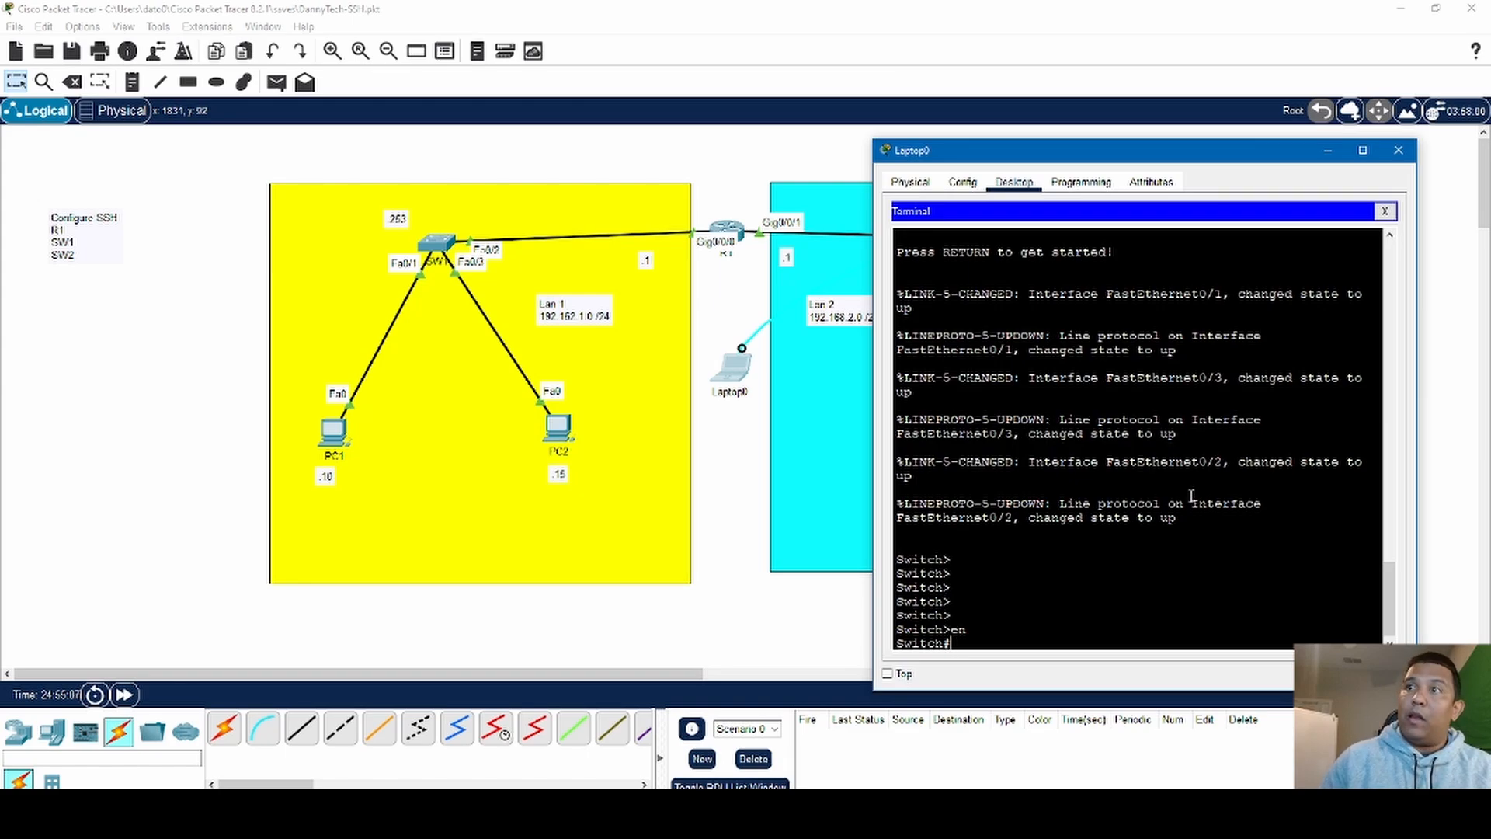
text(conf t)
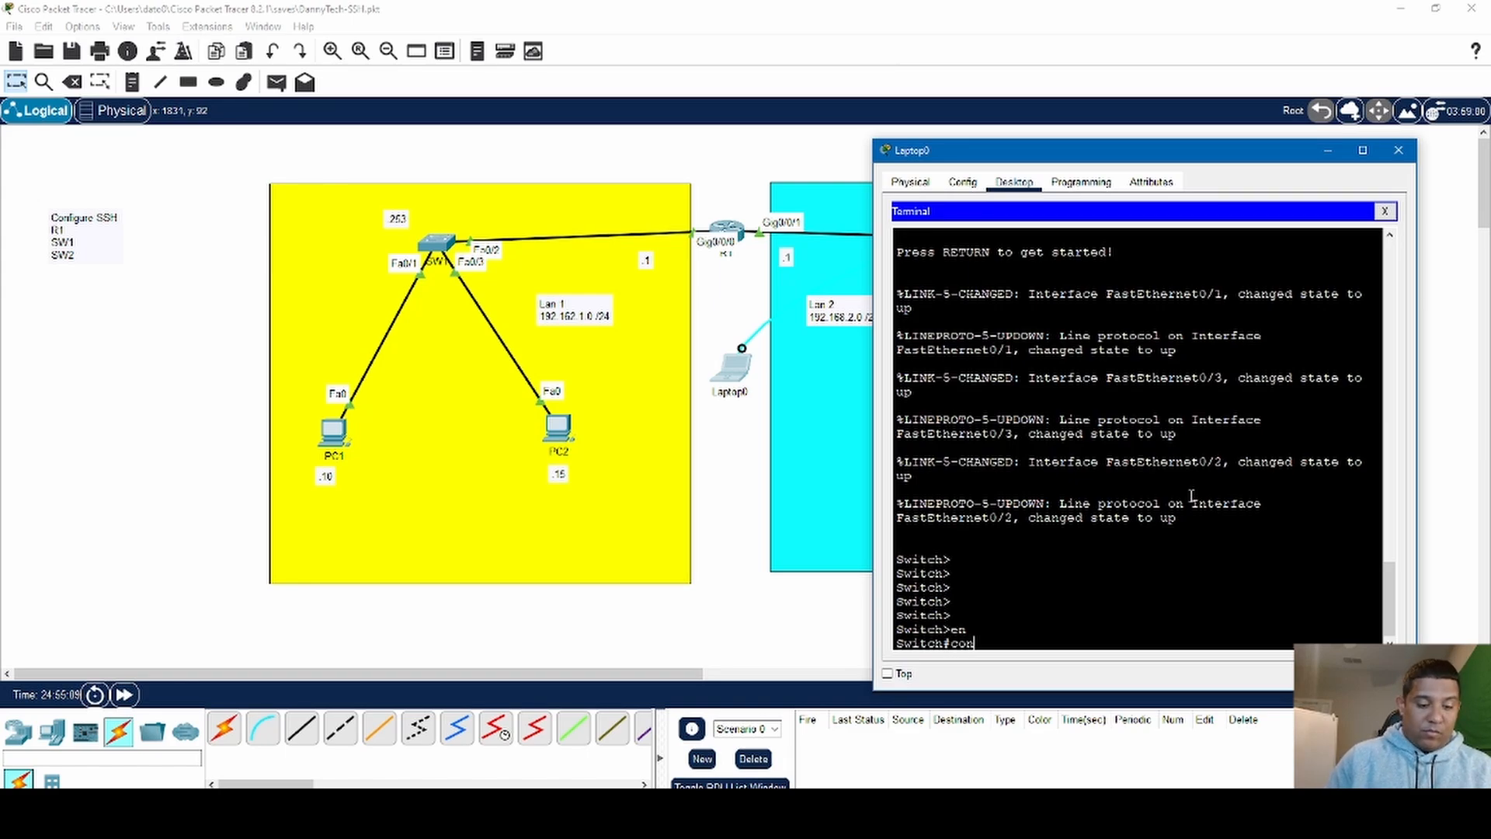
key(Return)
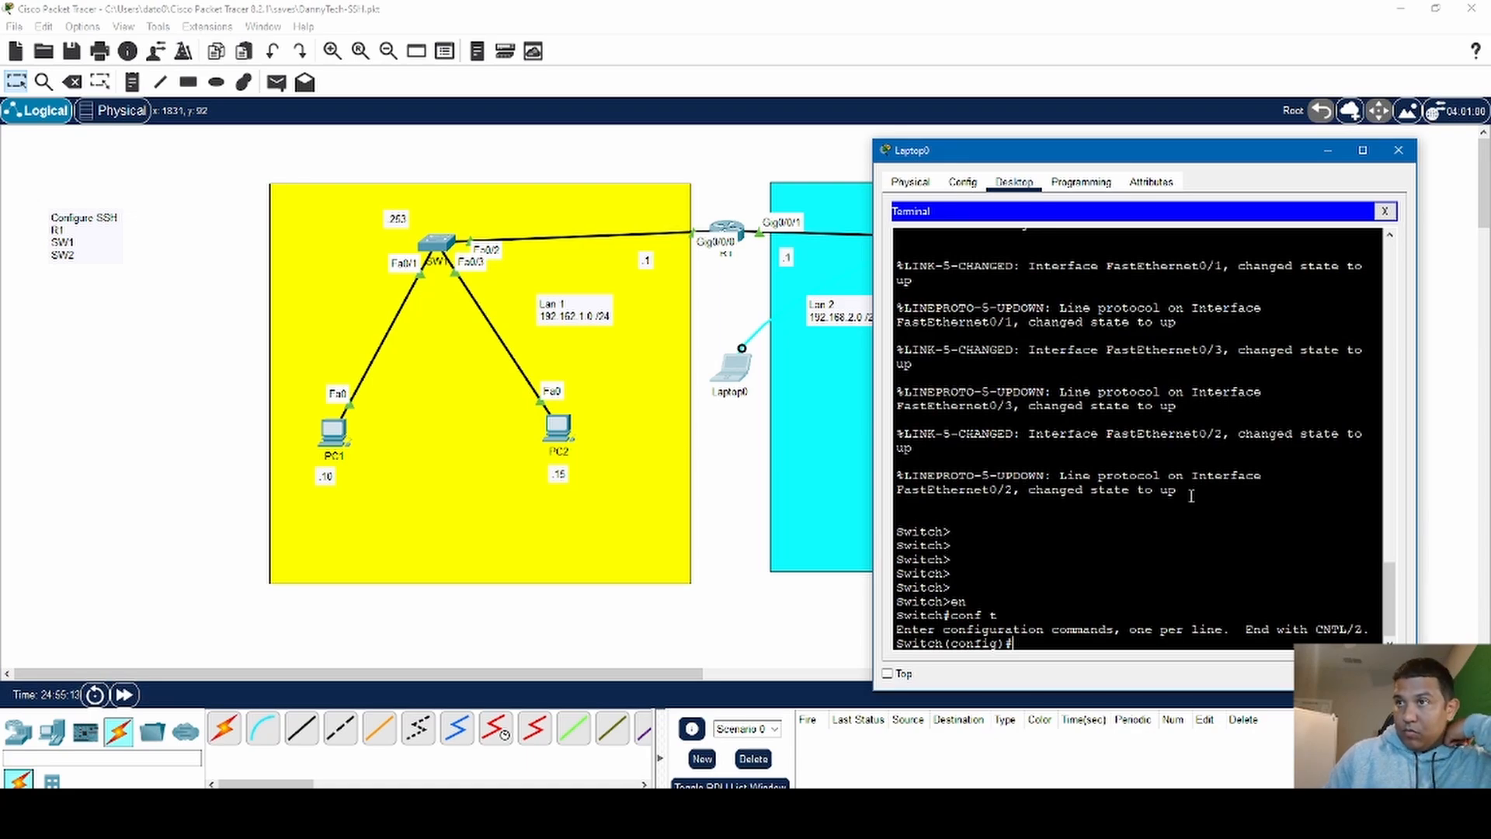
text(host)
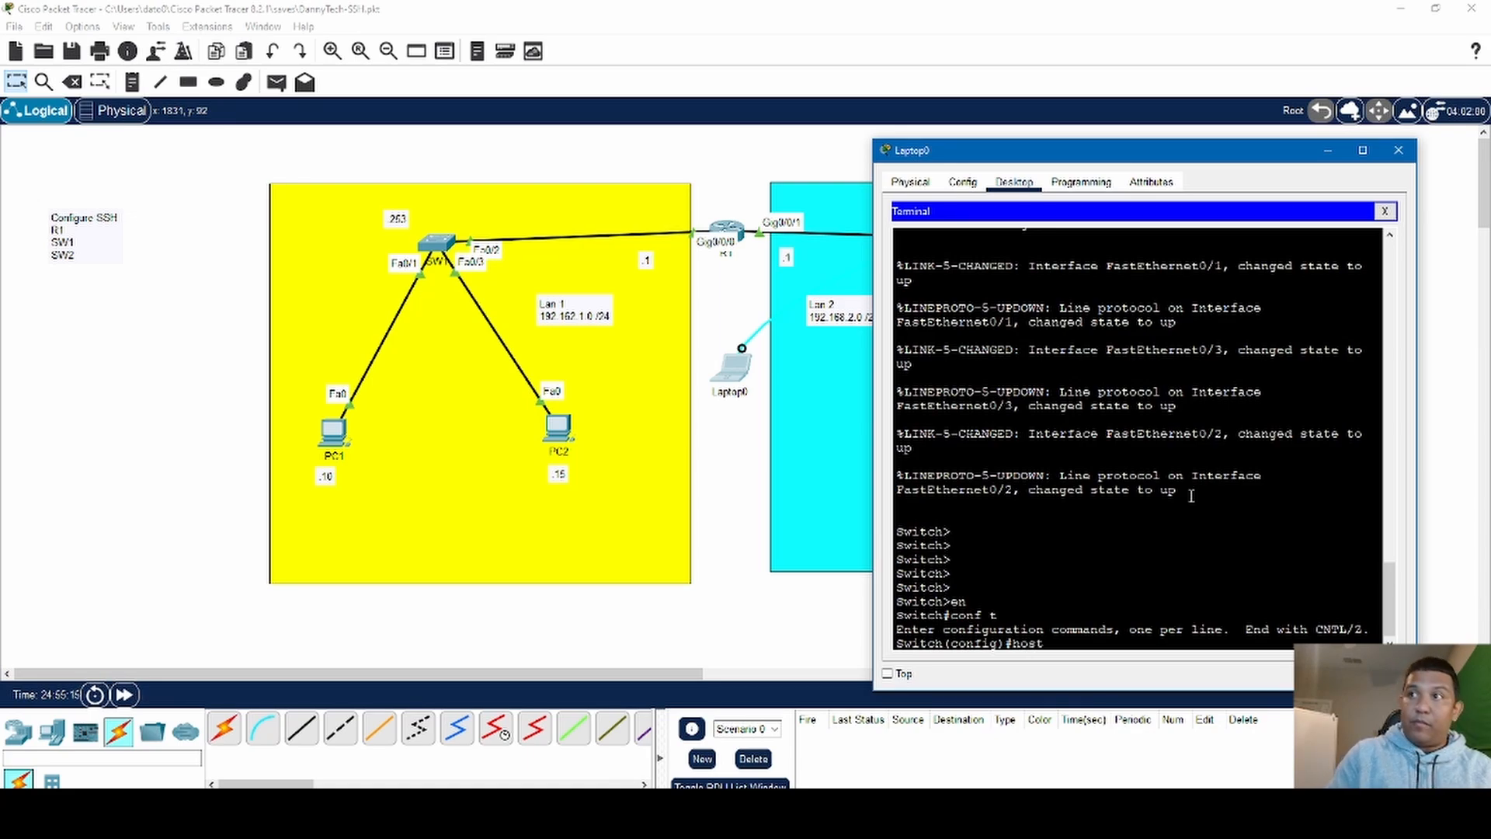
text( SW2)
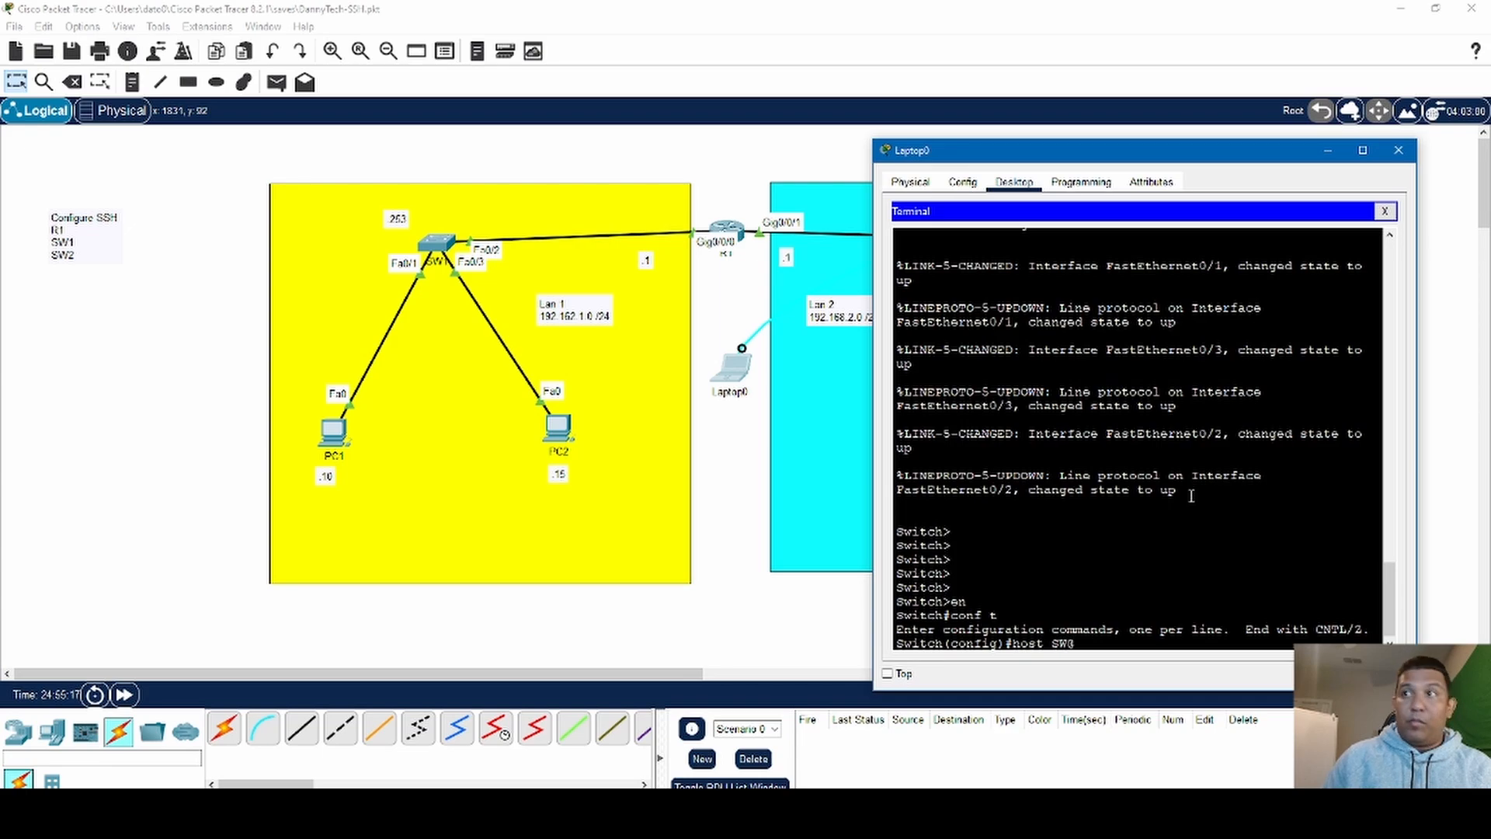
key(Return)
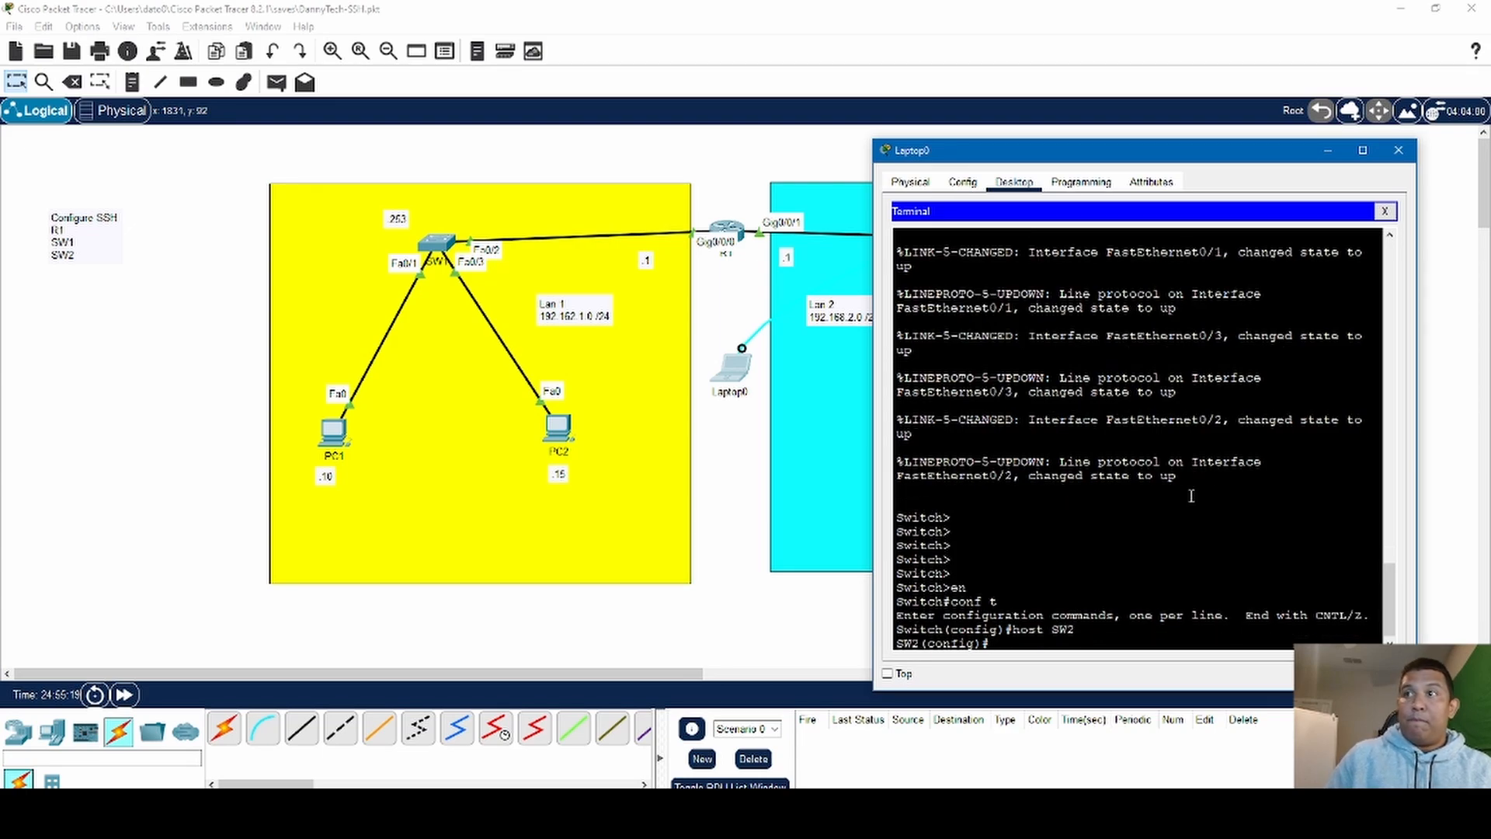
- Set SW2's IP domain name to dannytech.com
text(ip do)
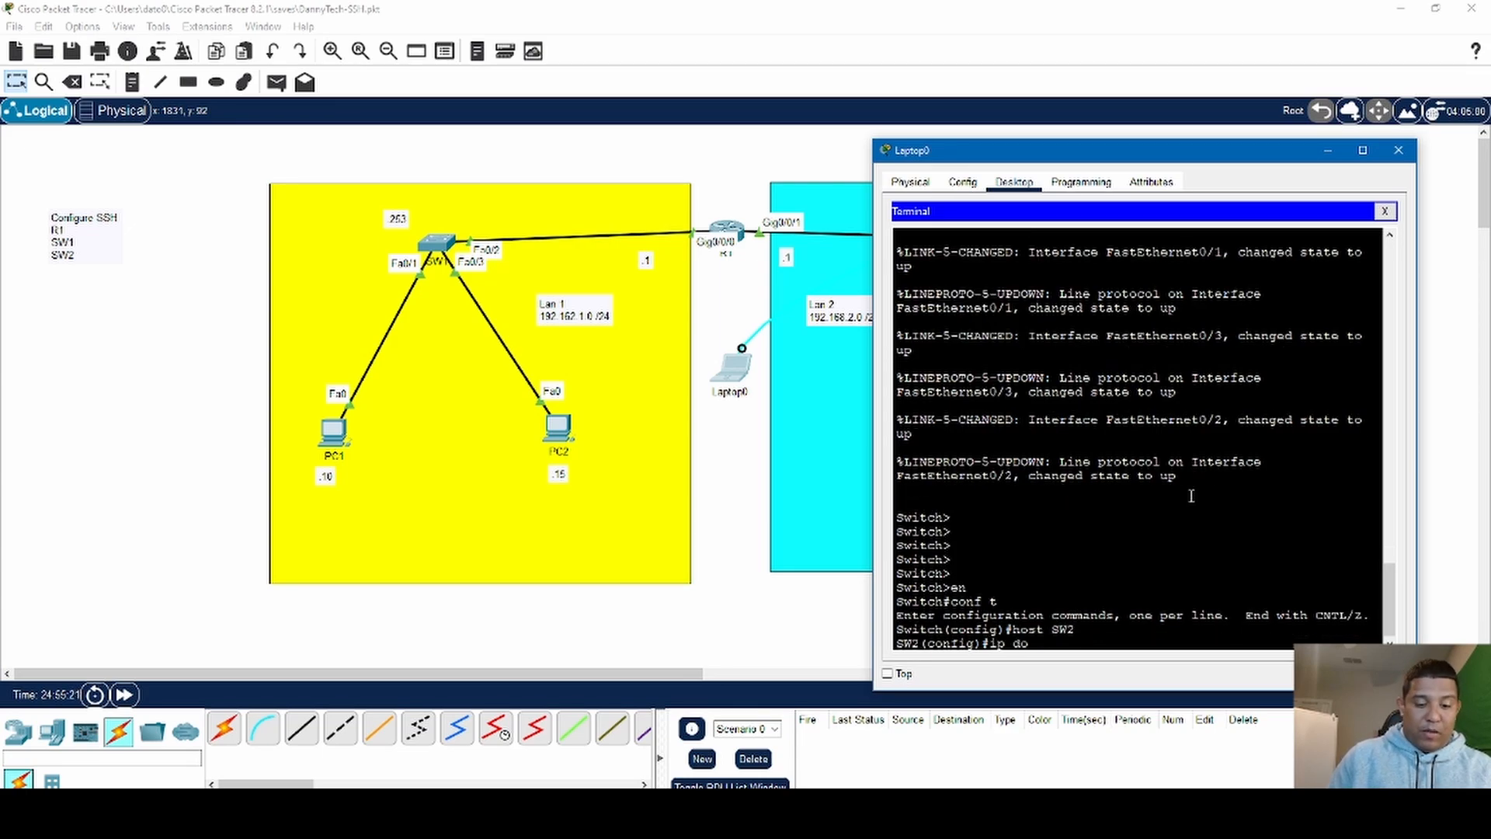
text(ma)
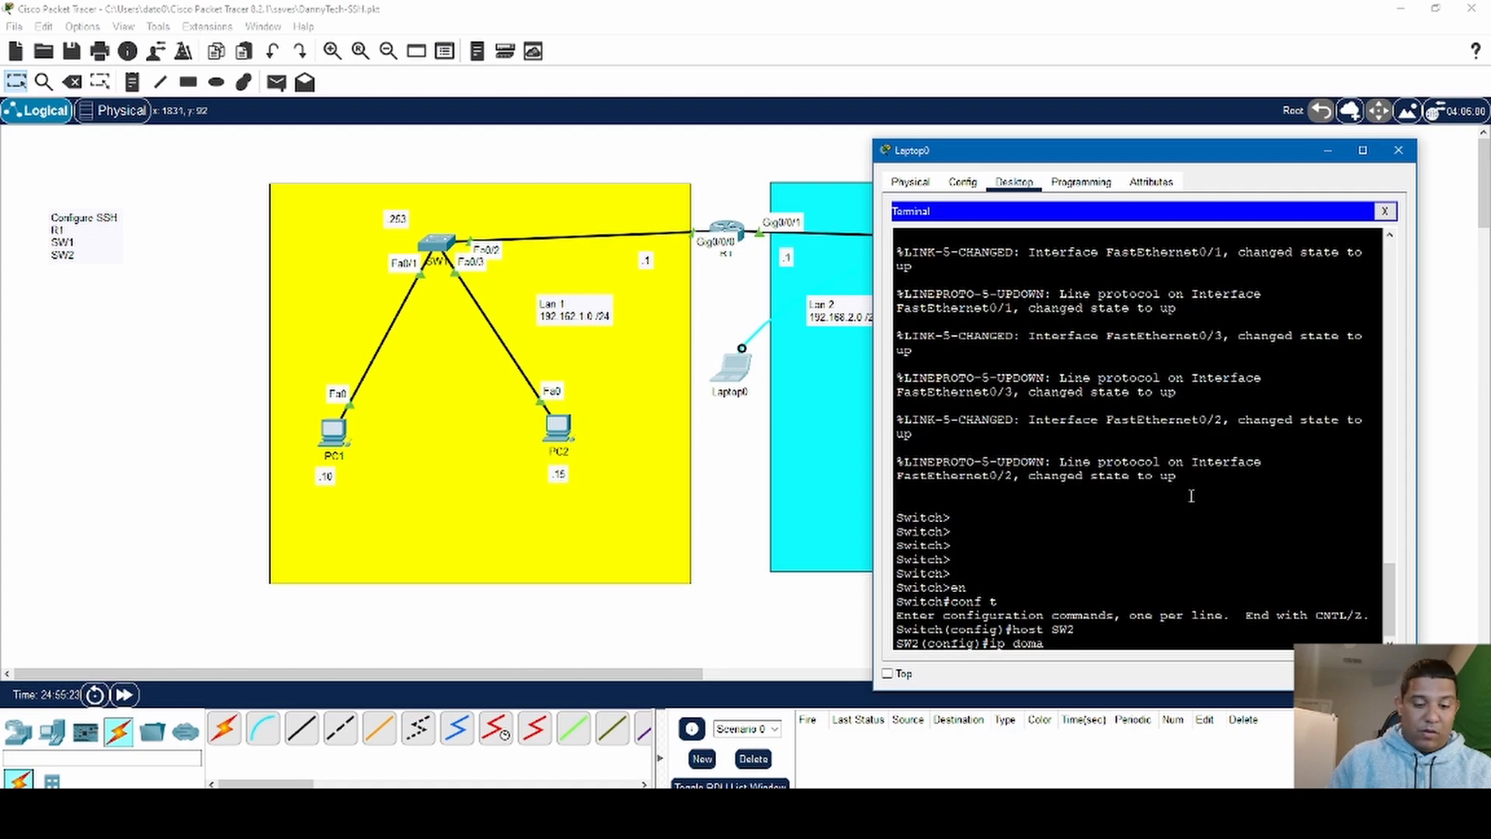
text(in-name)
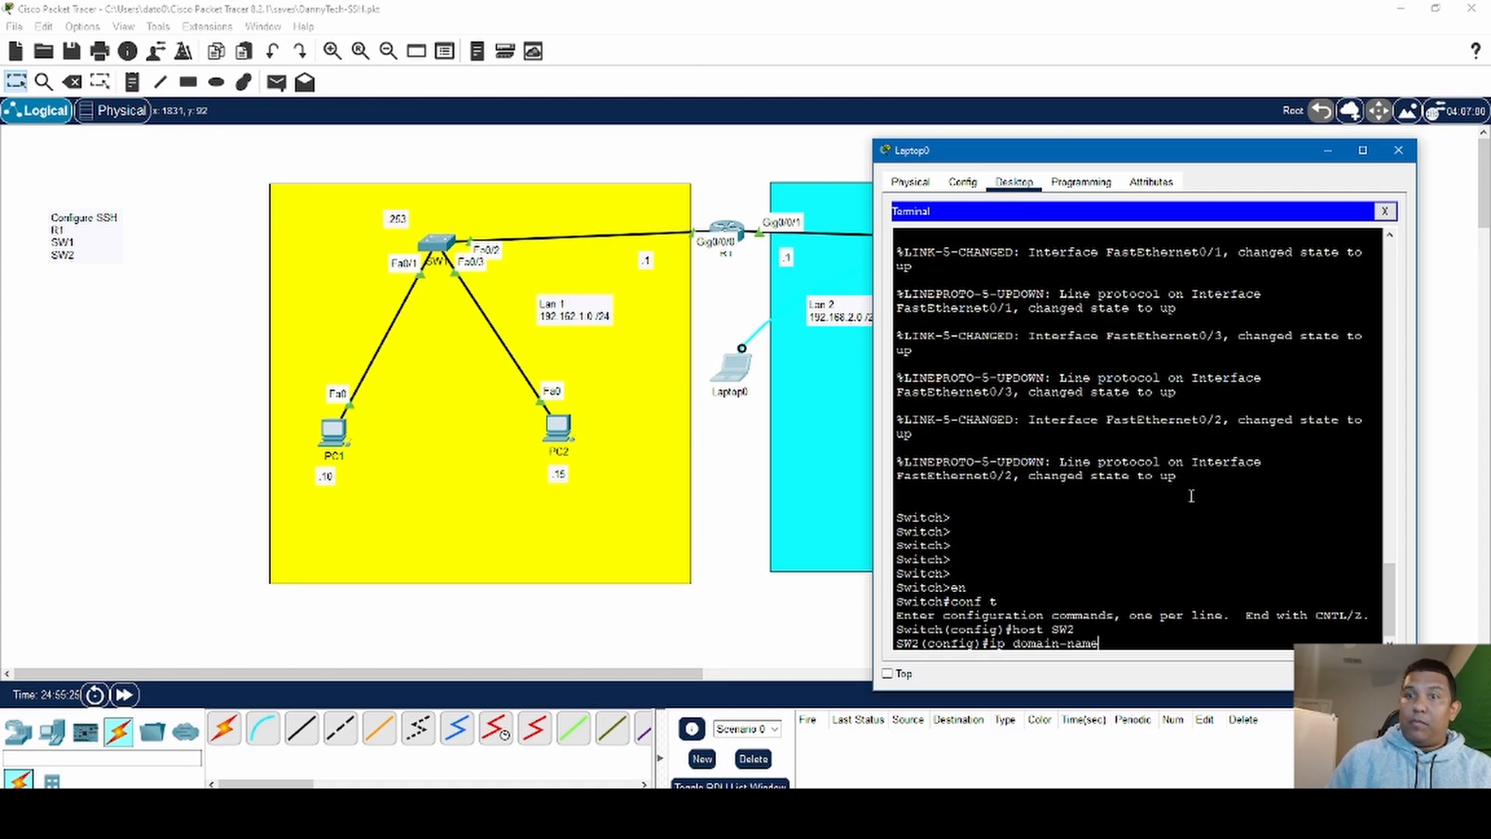
text( dann)
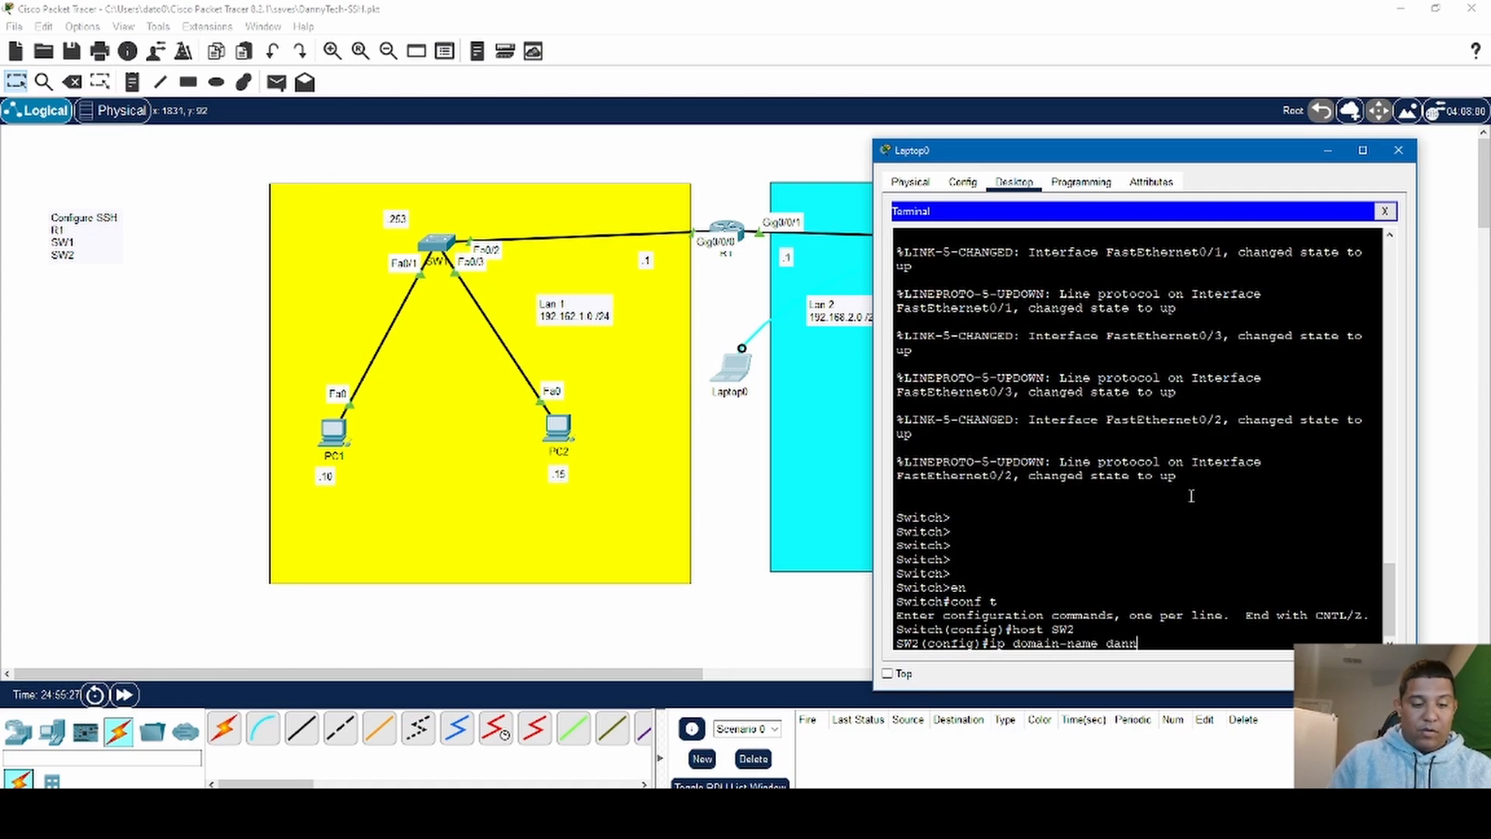
text(ytech)
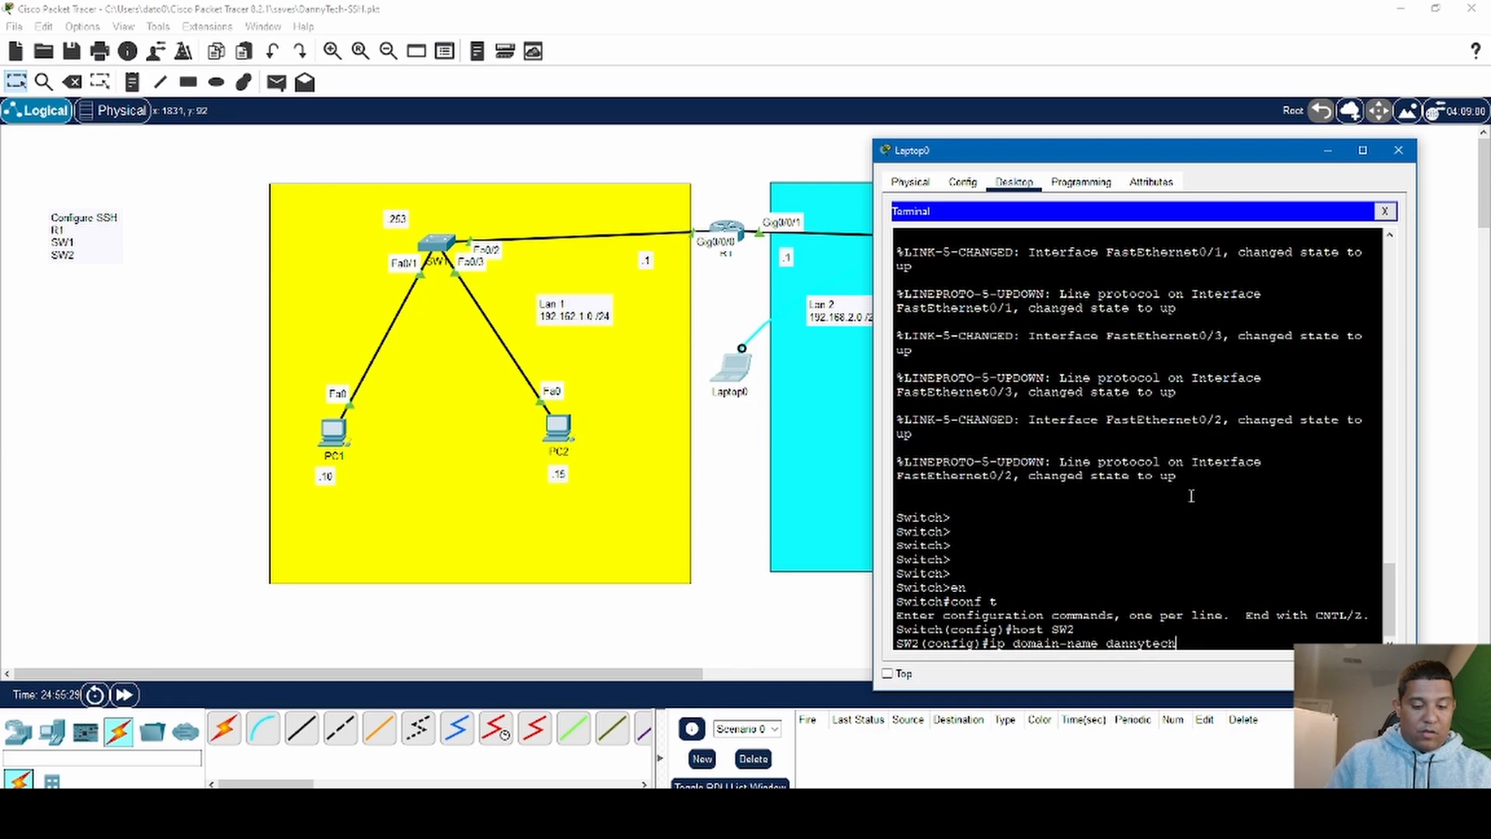
text(.com)
key(Return)
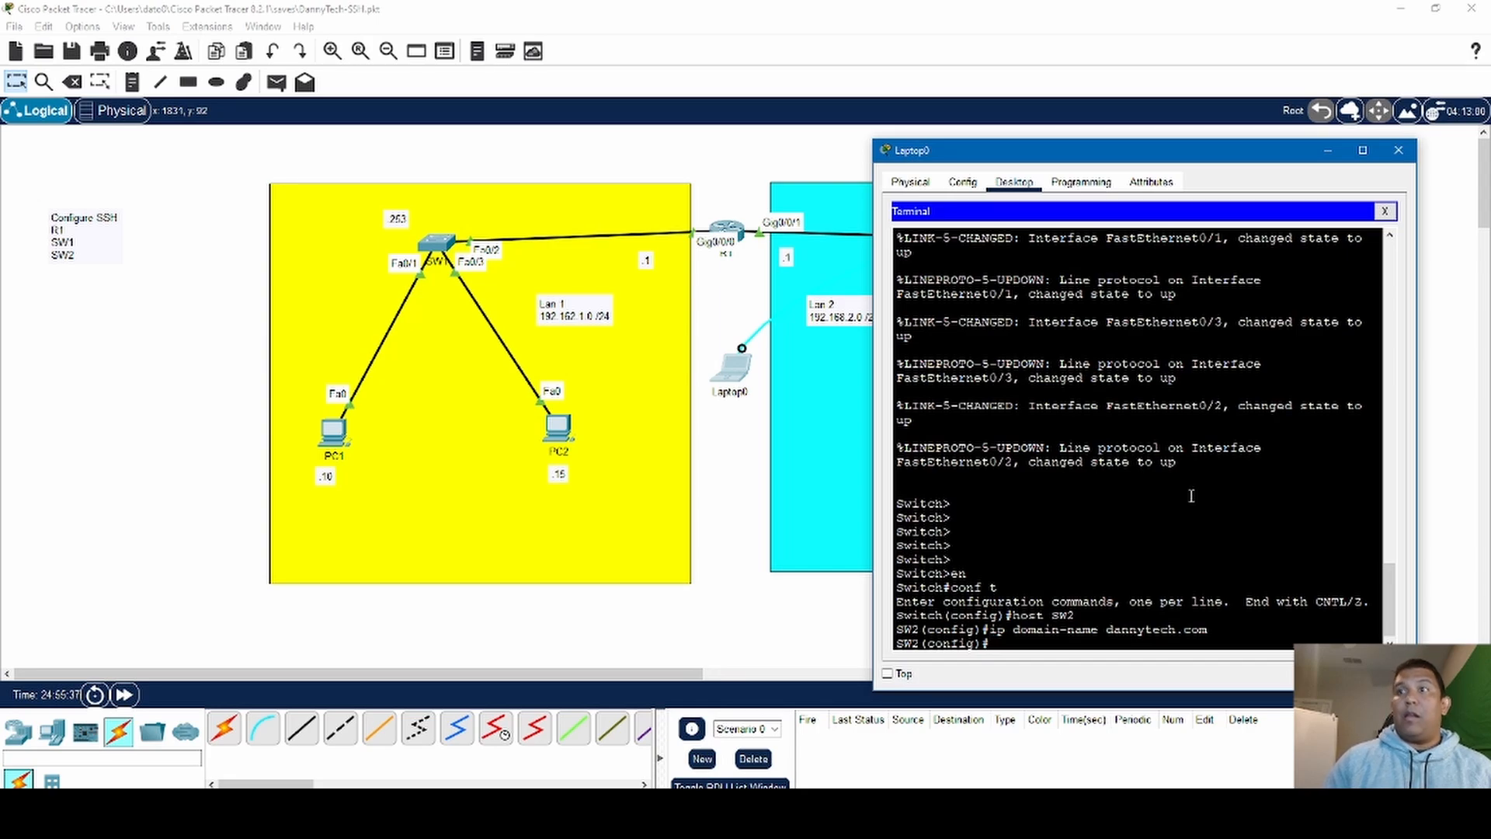
- Enter interface configuration mode for vlan1 on SW2
text(int vl)
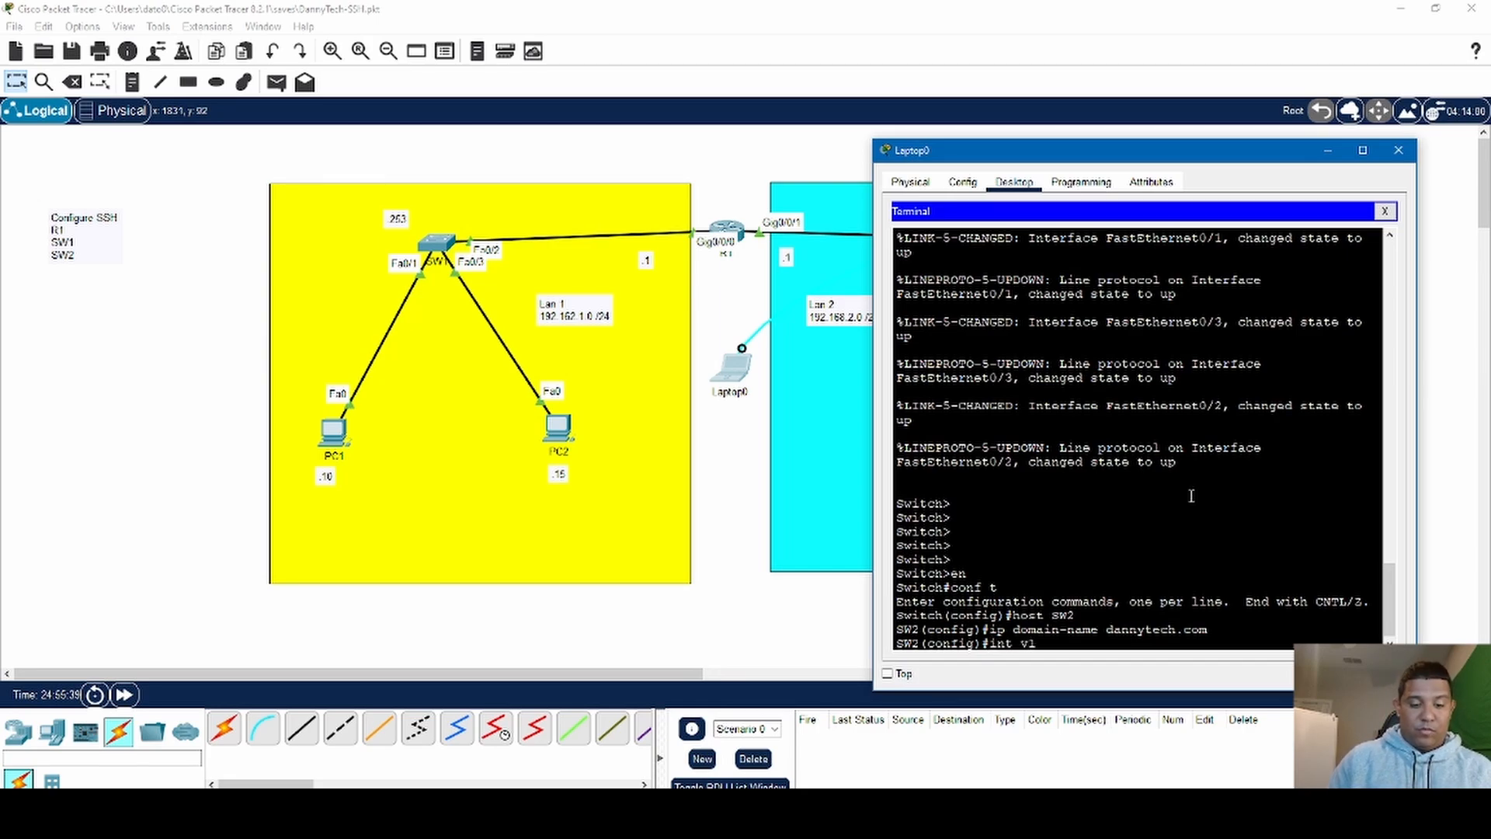
text(an1)
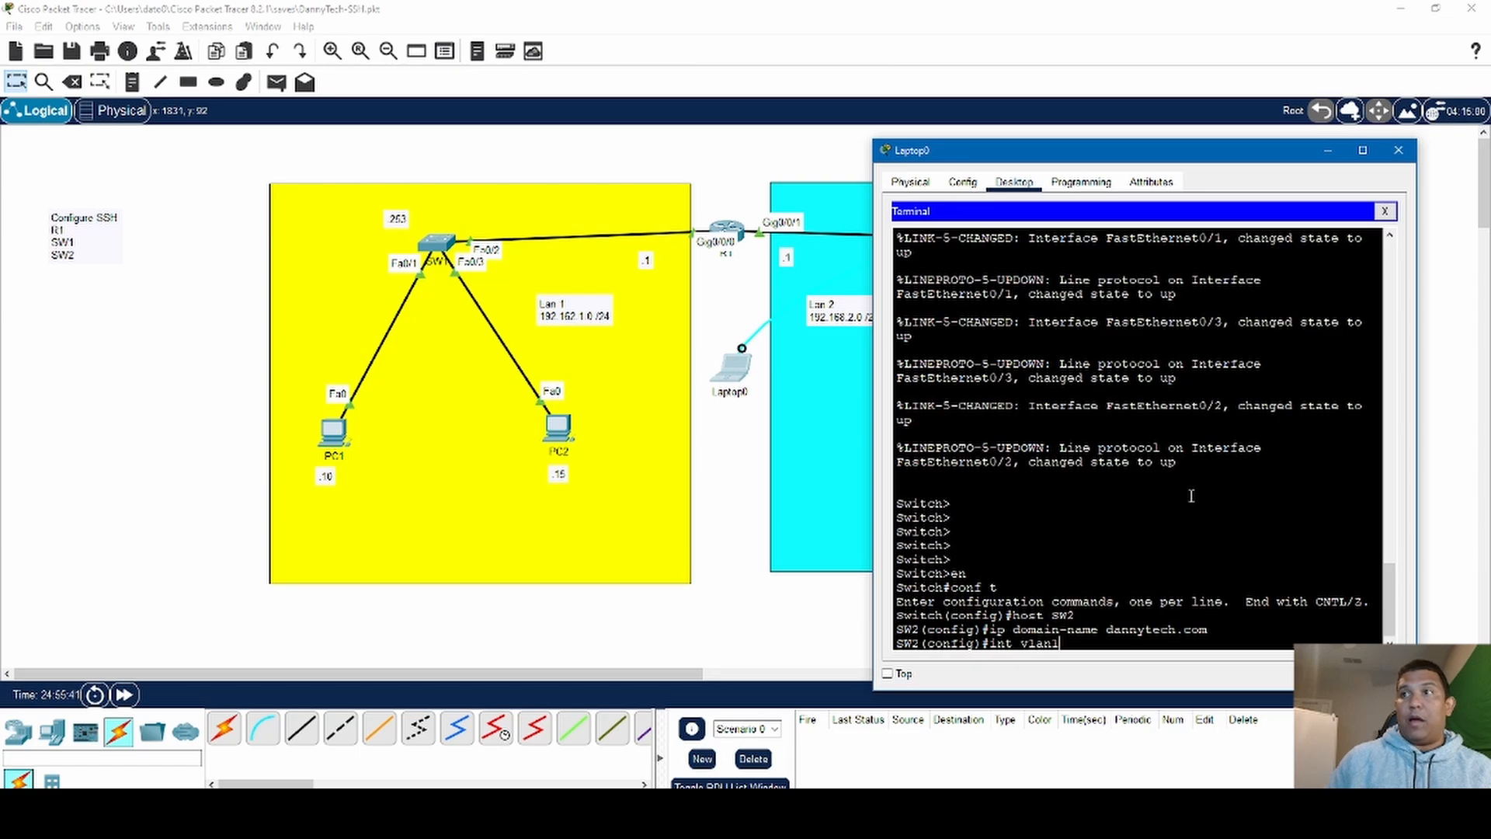
key(Return)
- Try to submit 192.168.2.253 255.255.255.0 on SW2's vlan1 interface without the ip add keywords
text(192.1)
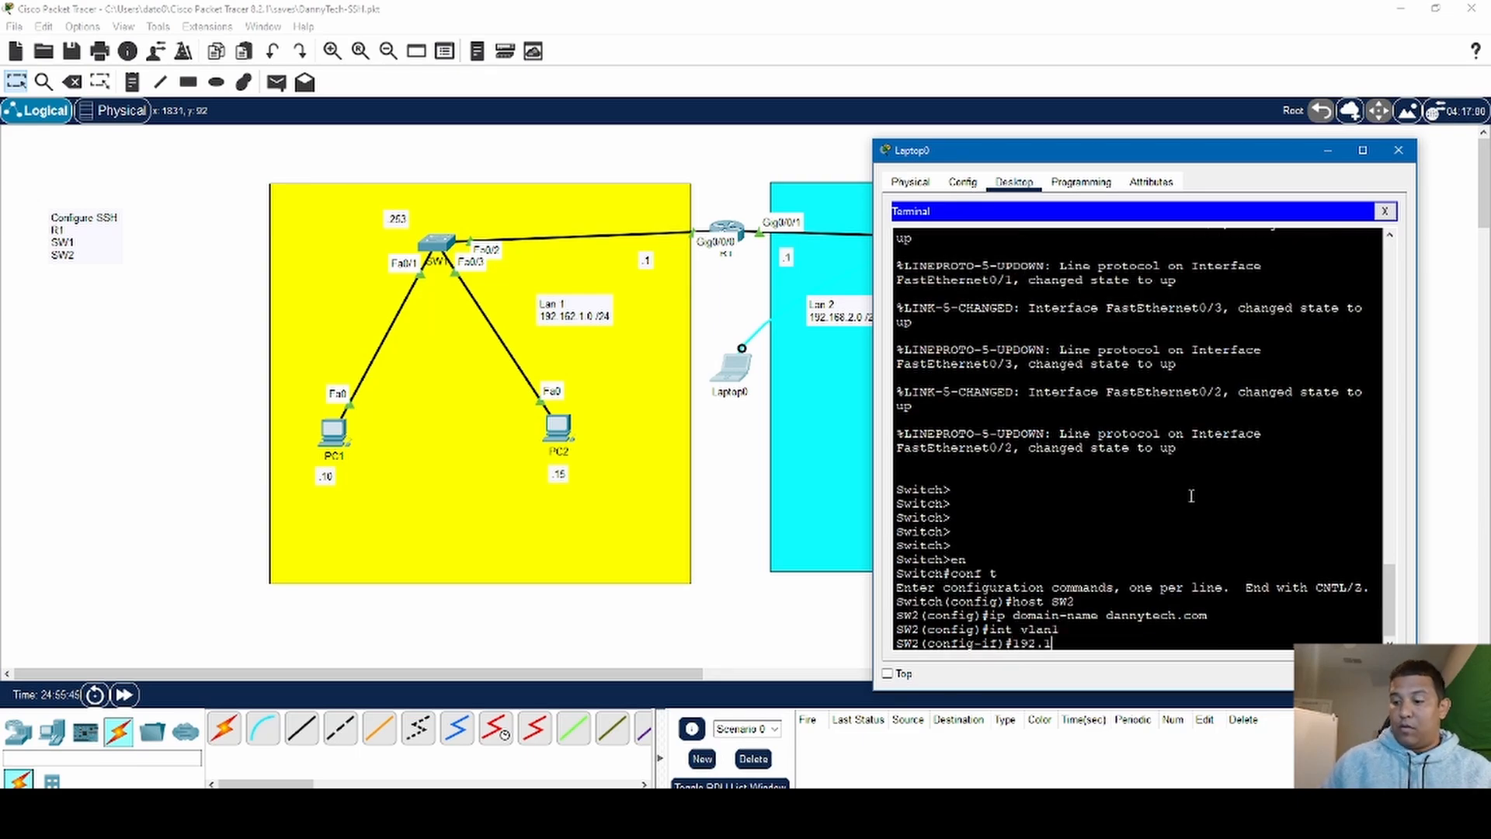
text(68.)
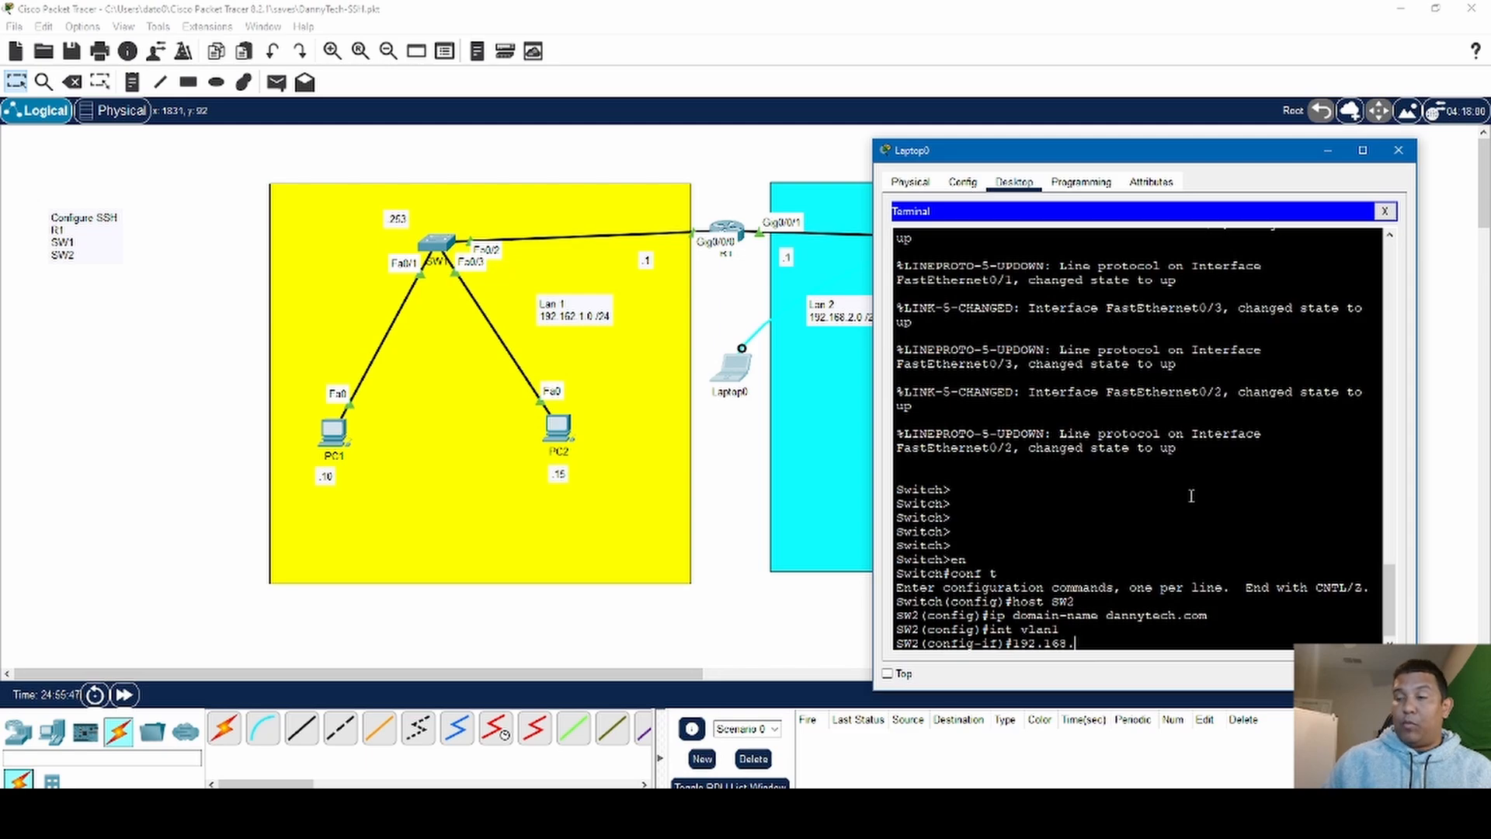
text(2.)
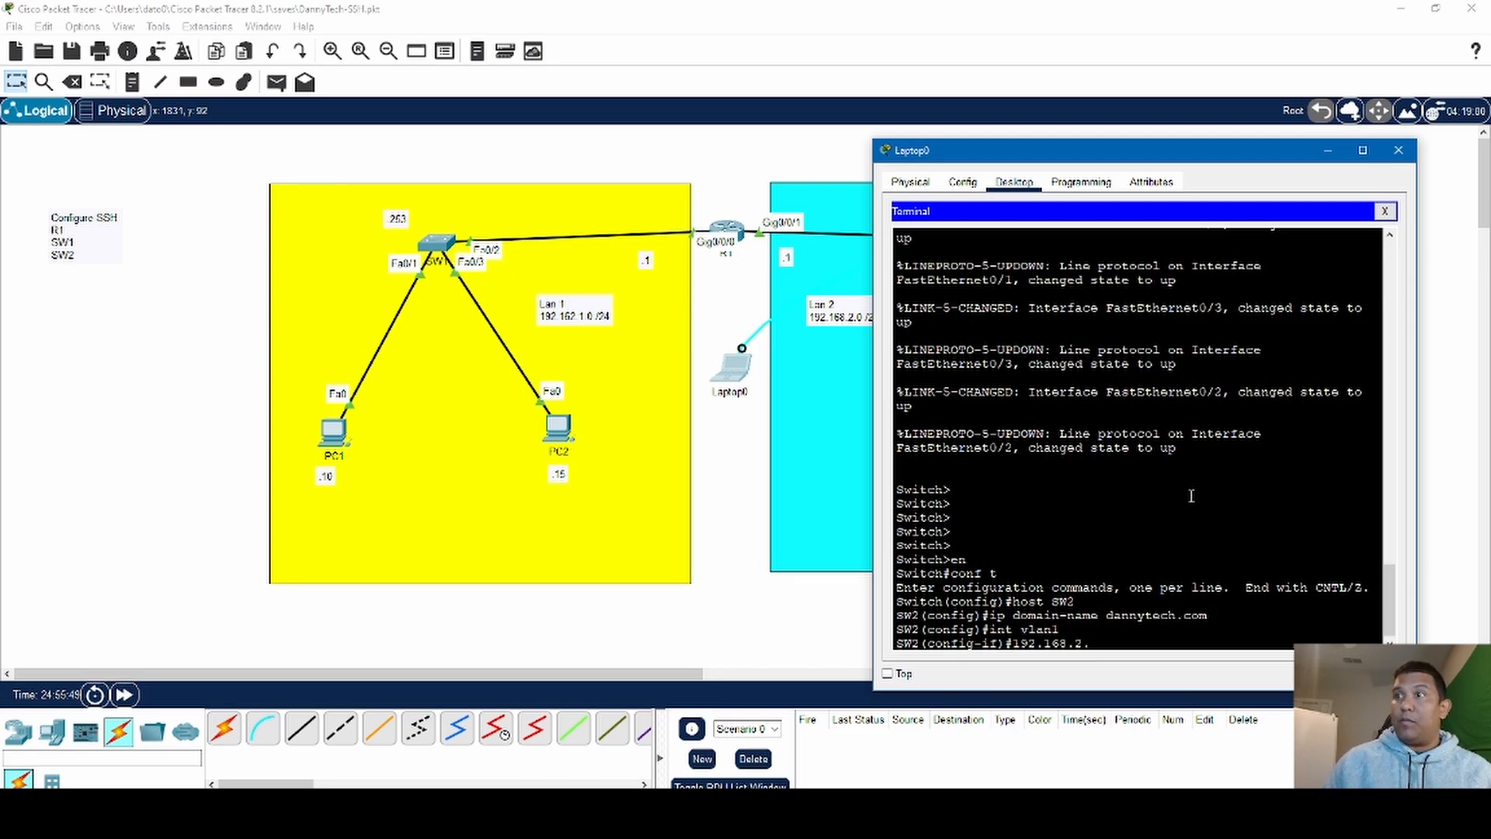
text(253 2)
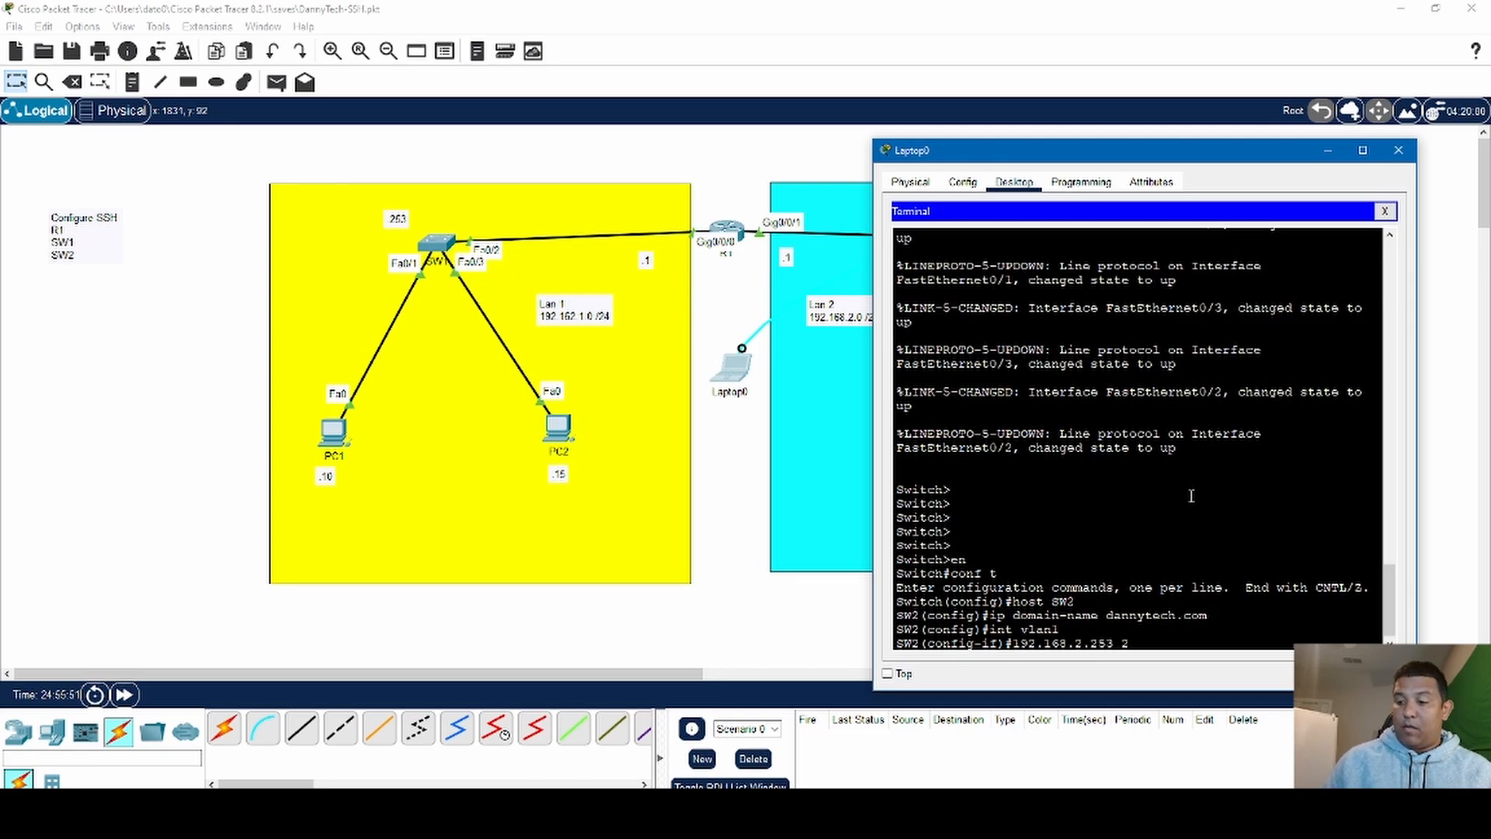
text(55.255.255.)
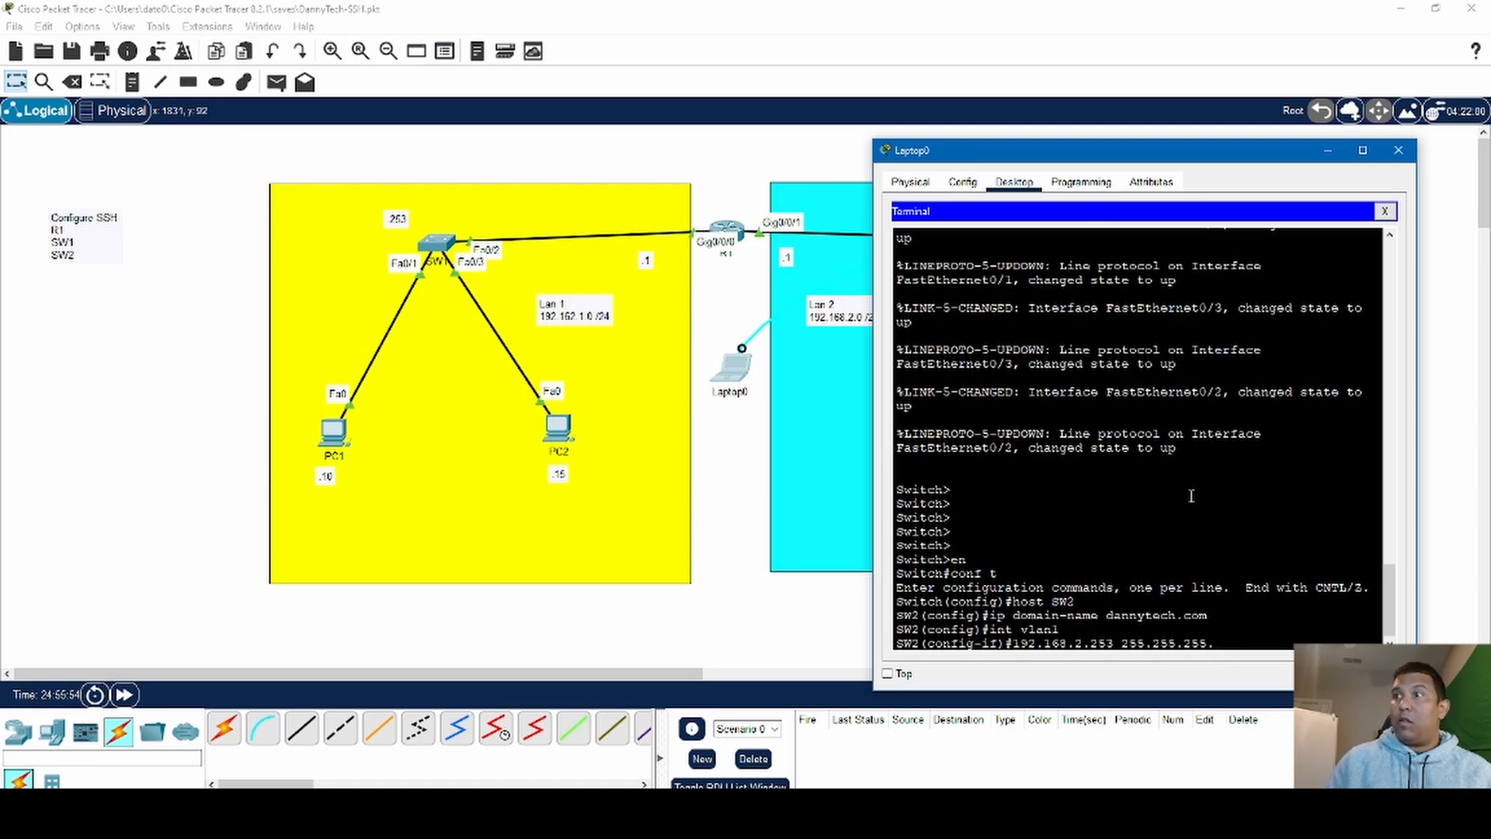
text(0)
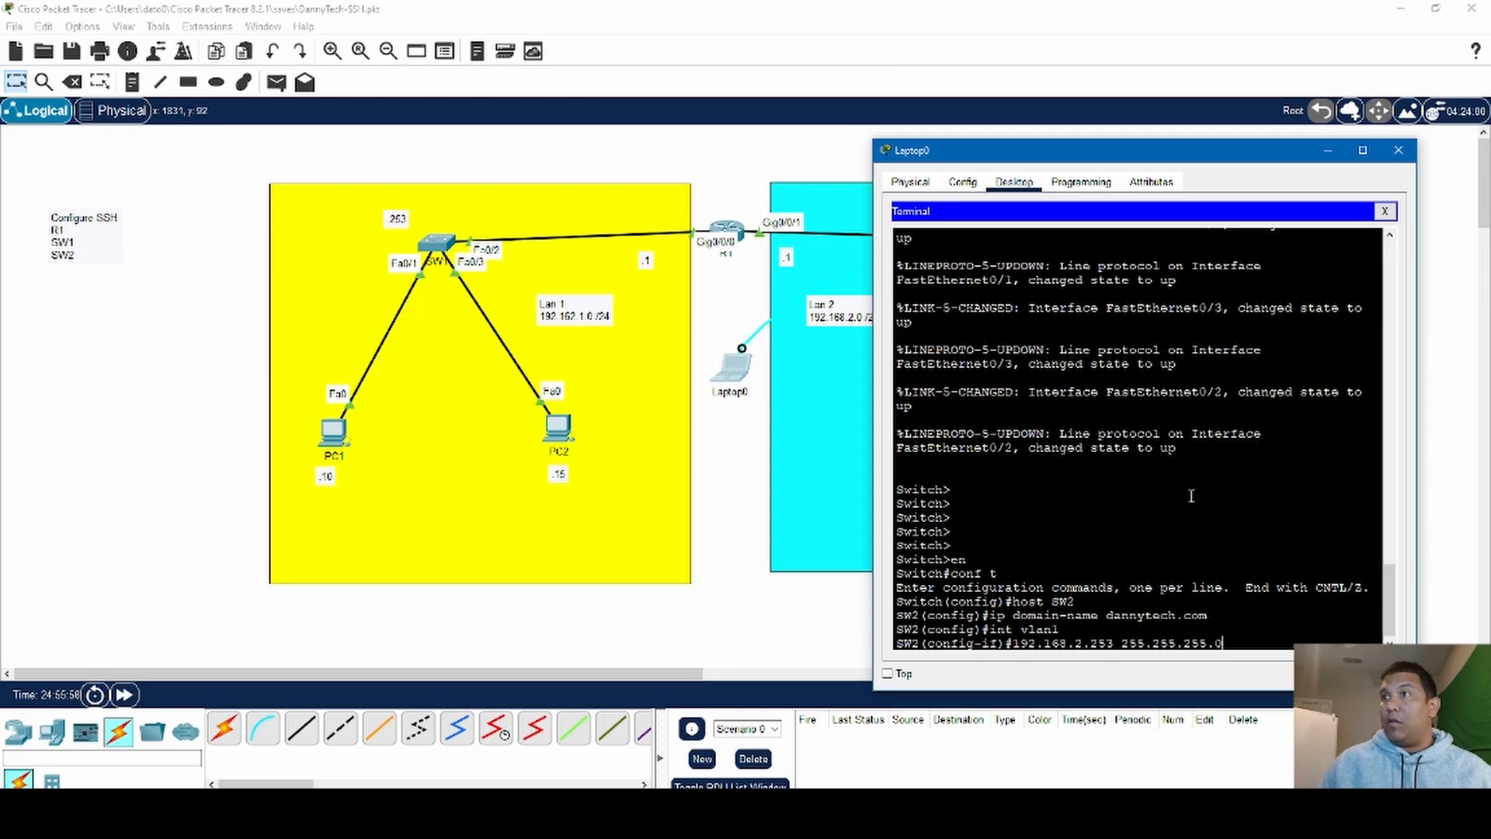
key(Return)
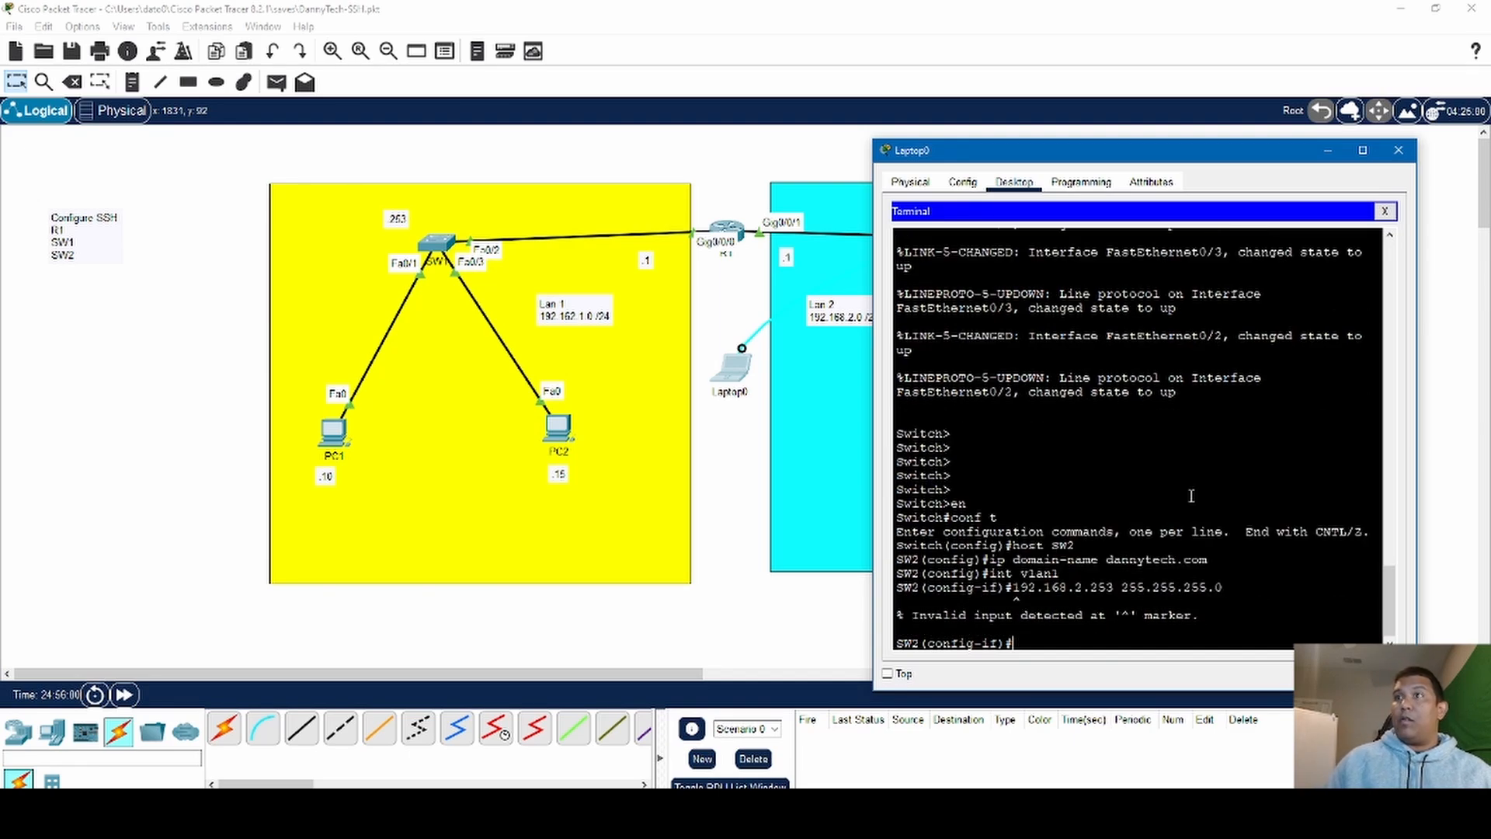
- Recall the address line and prefix it with ip add to assign 192.168.2.253 255.255.255.0 to SW2's vlan1 interface
key(Up)
key(Left)
key(Left)
key(Left)
key(Left)
key(Left)
key(Left)
key(Left)
key(Left)
key(Left)
key(Left)
key(Left)
key(Left)
key(Left)
key(Left)
key(Left)
key(Left)
key(Left)
key(Left)
key(Left)
key(Left)
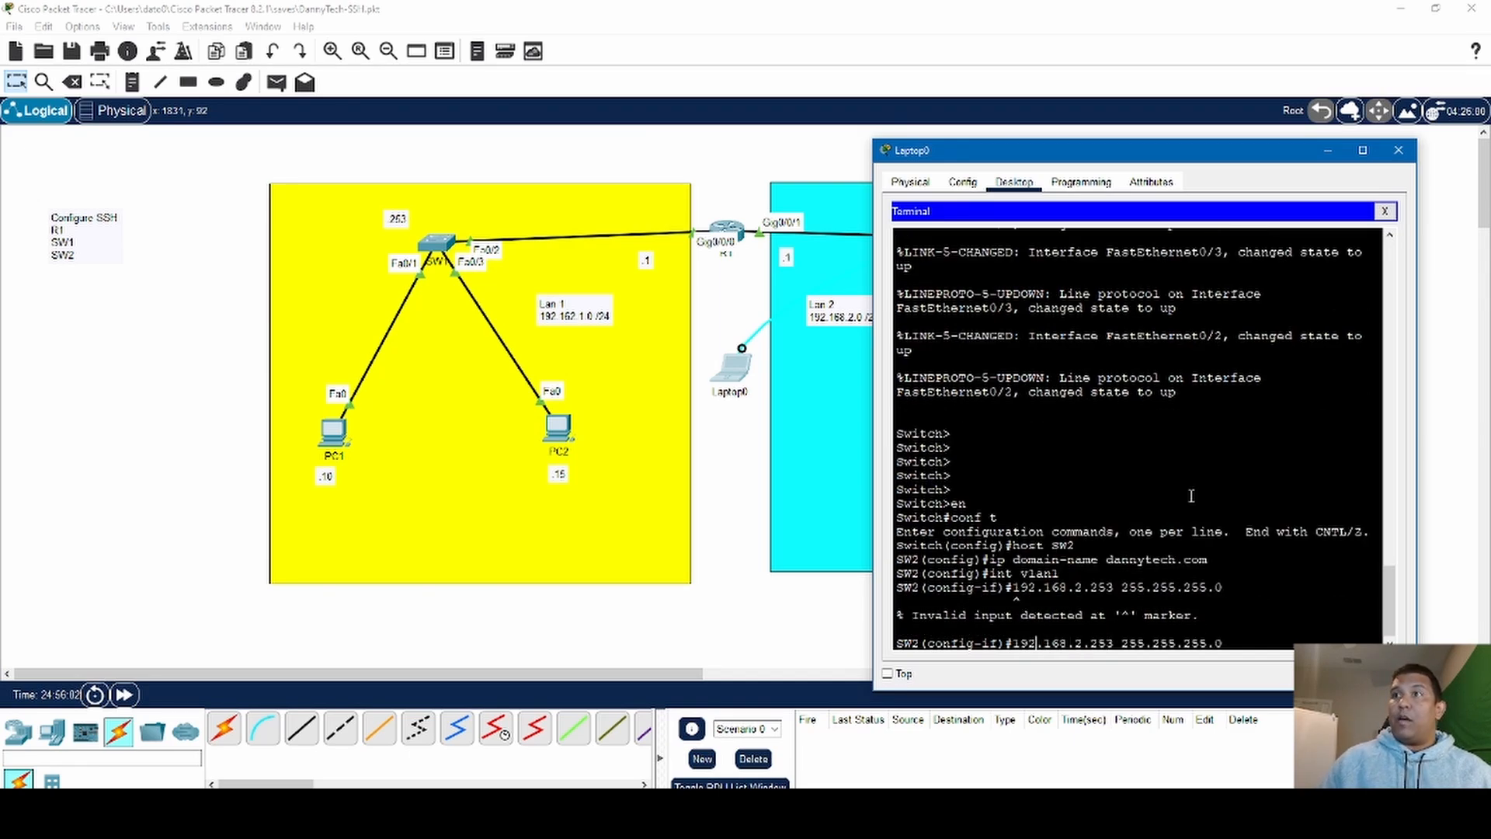
text(ip add)
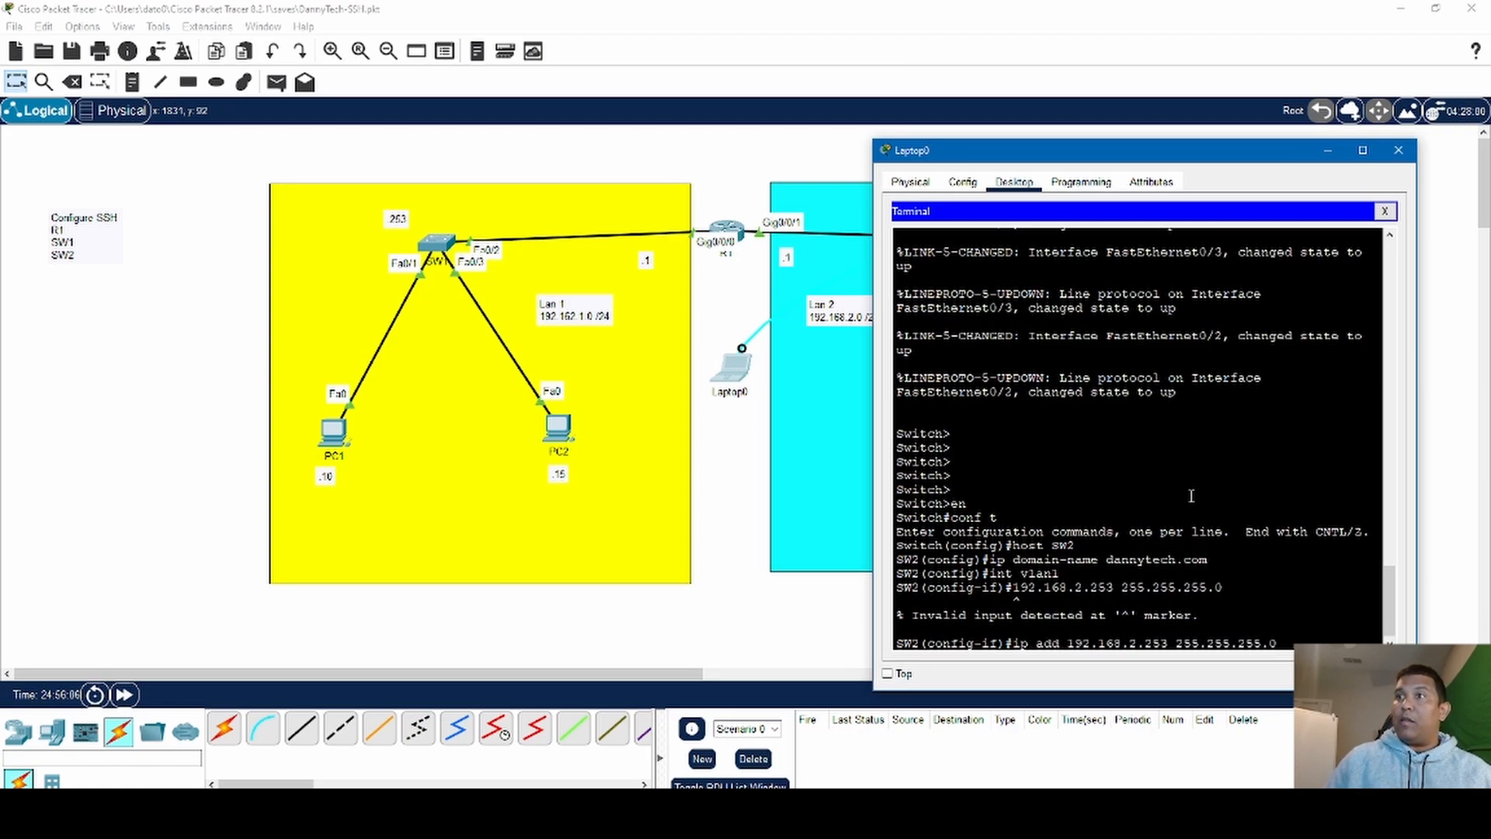
key(Return)
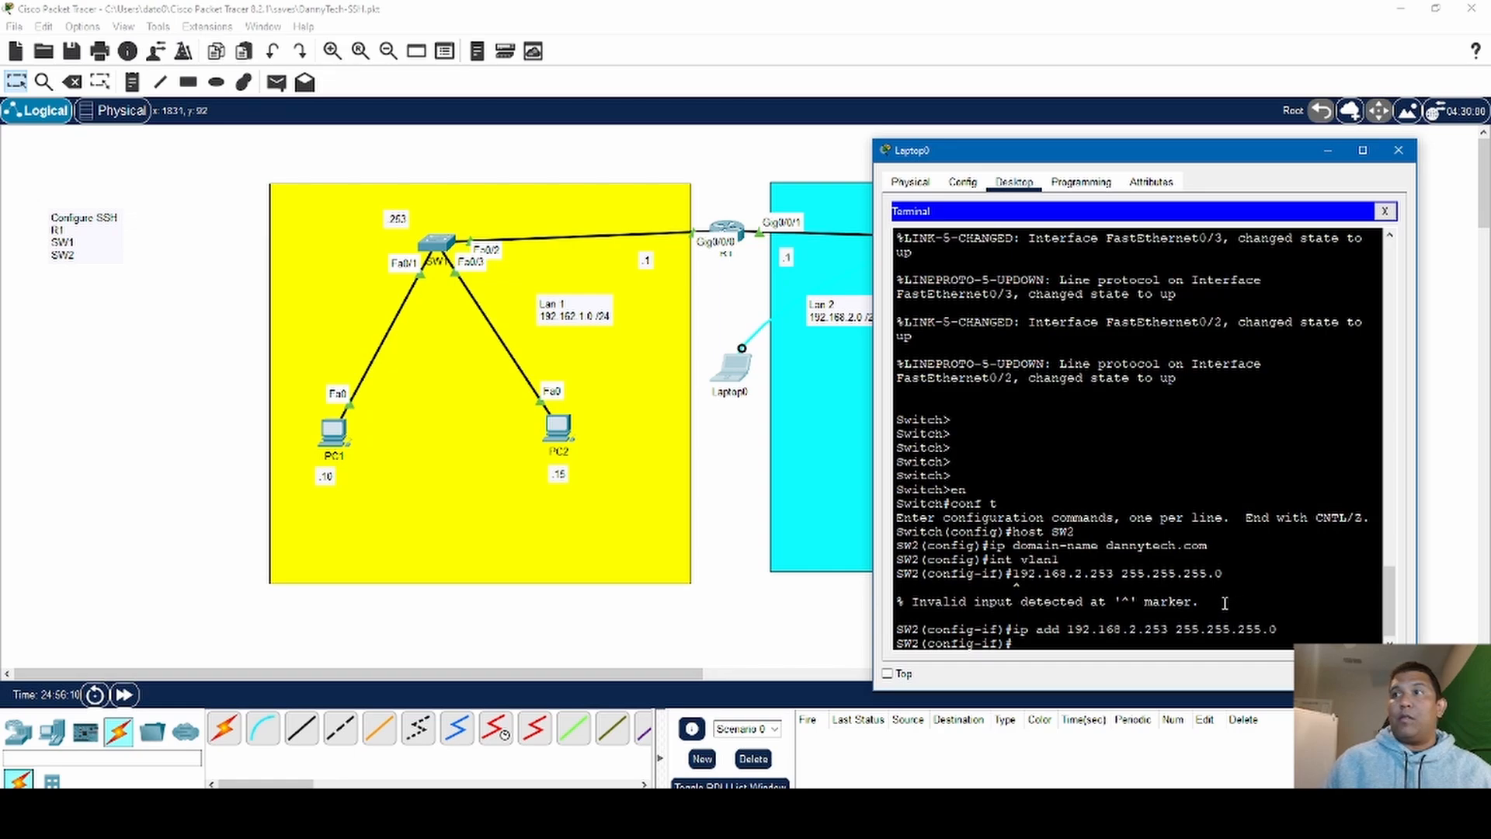
drag(1201, 602, 912, 602)
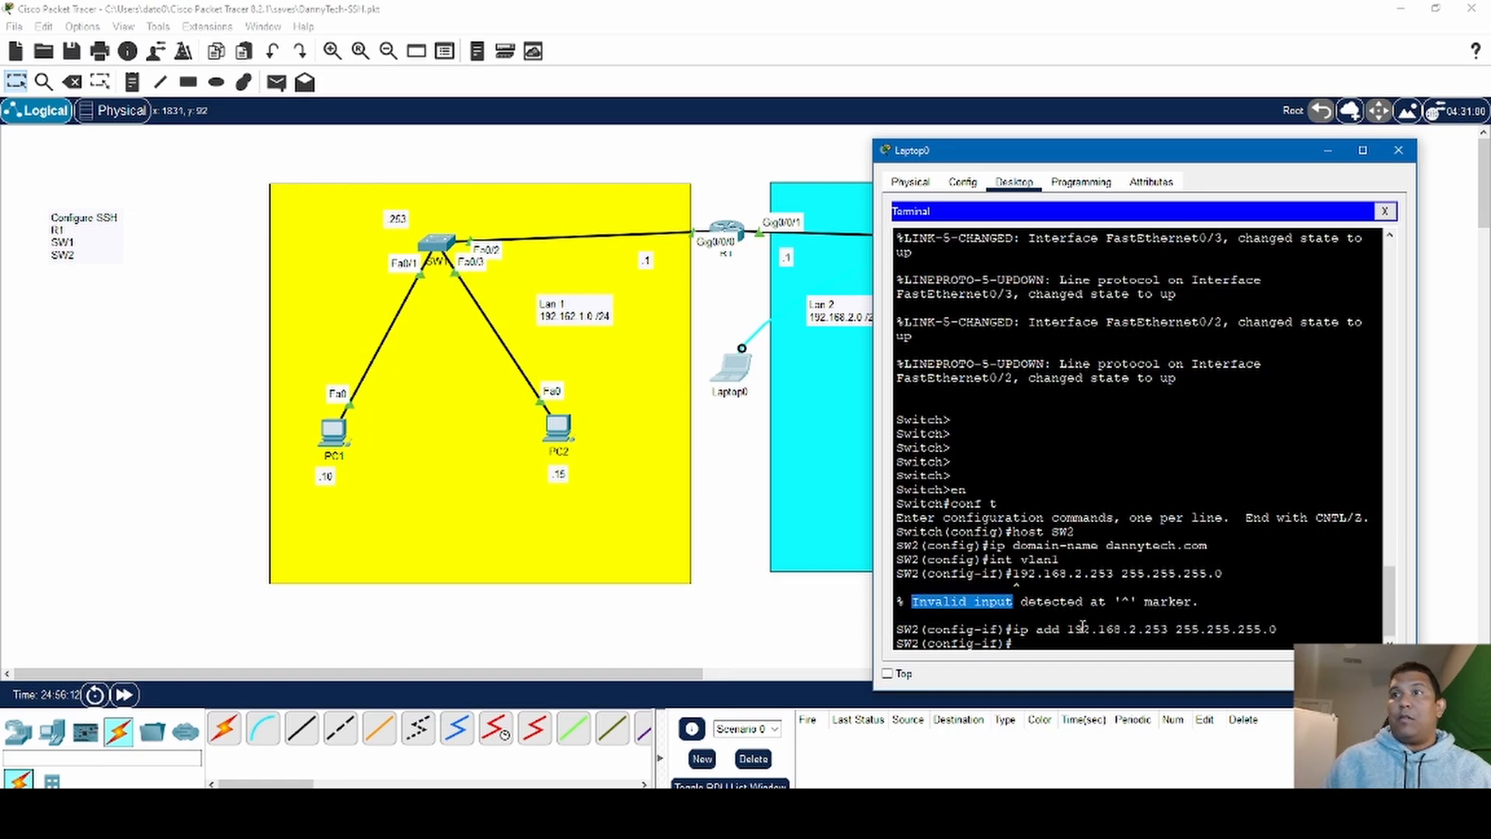
drag(1176, 601, 942, 597)
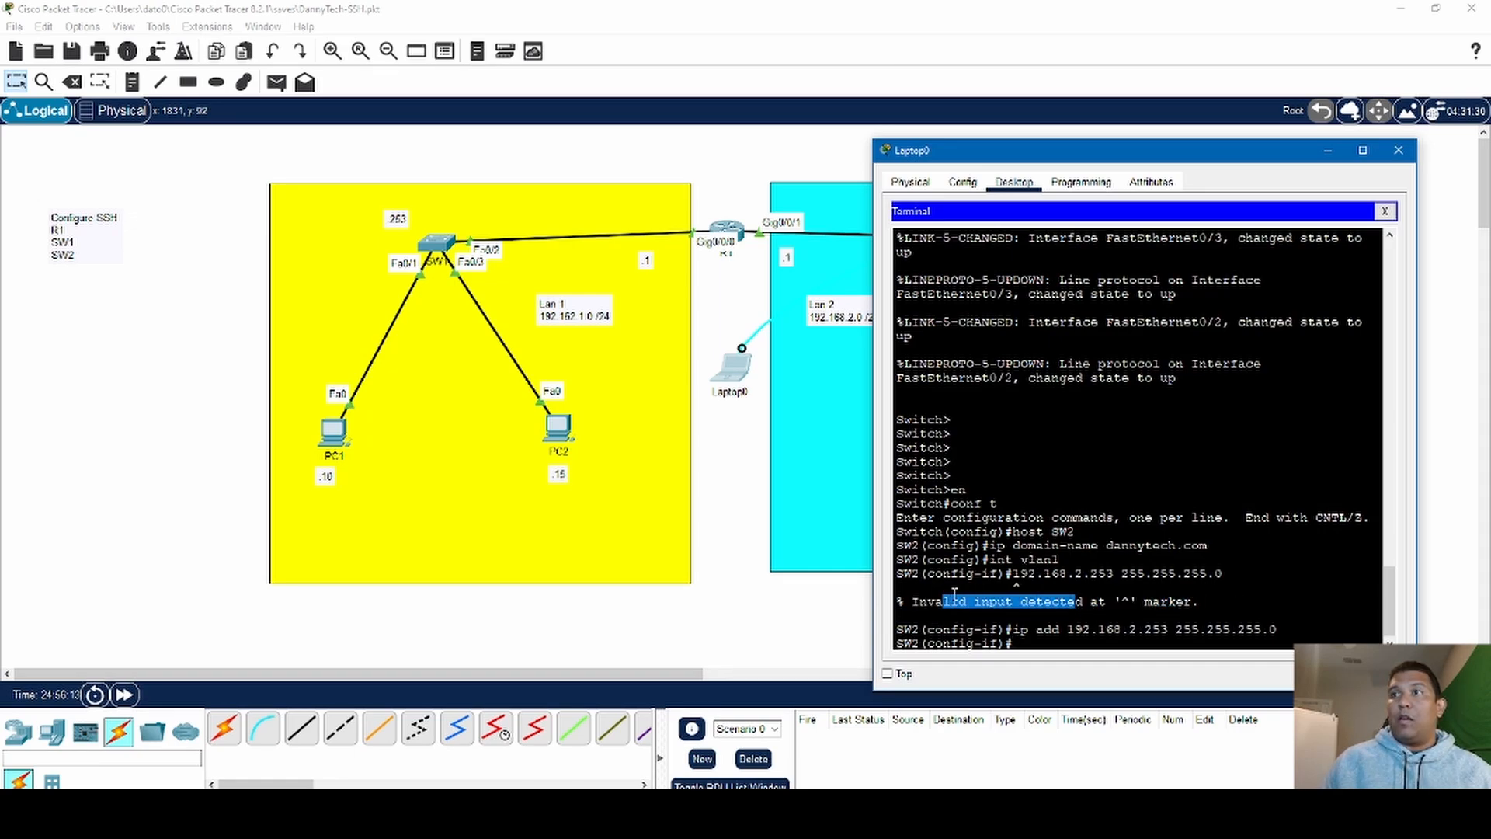
drag(1220, 600, 921, 591)
click(1221, 603)
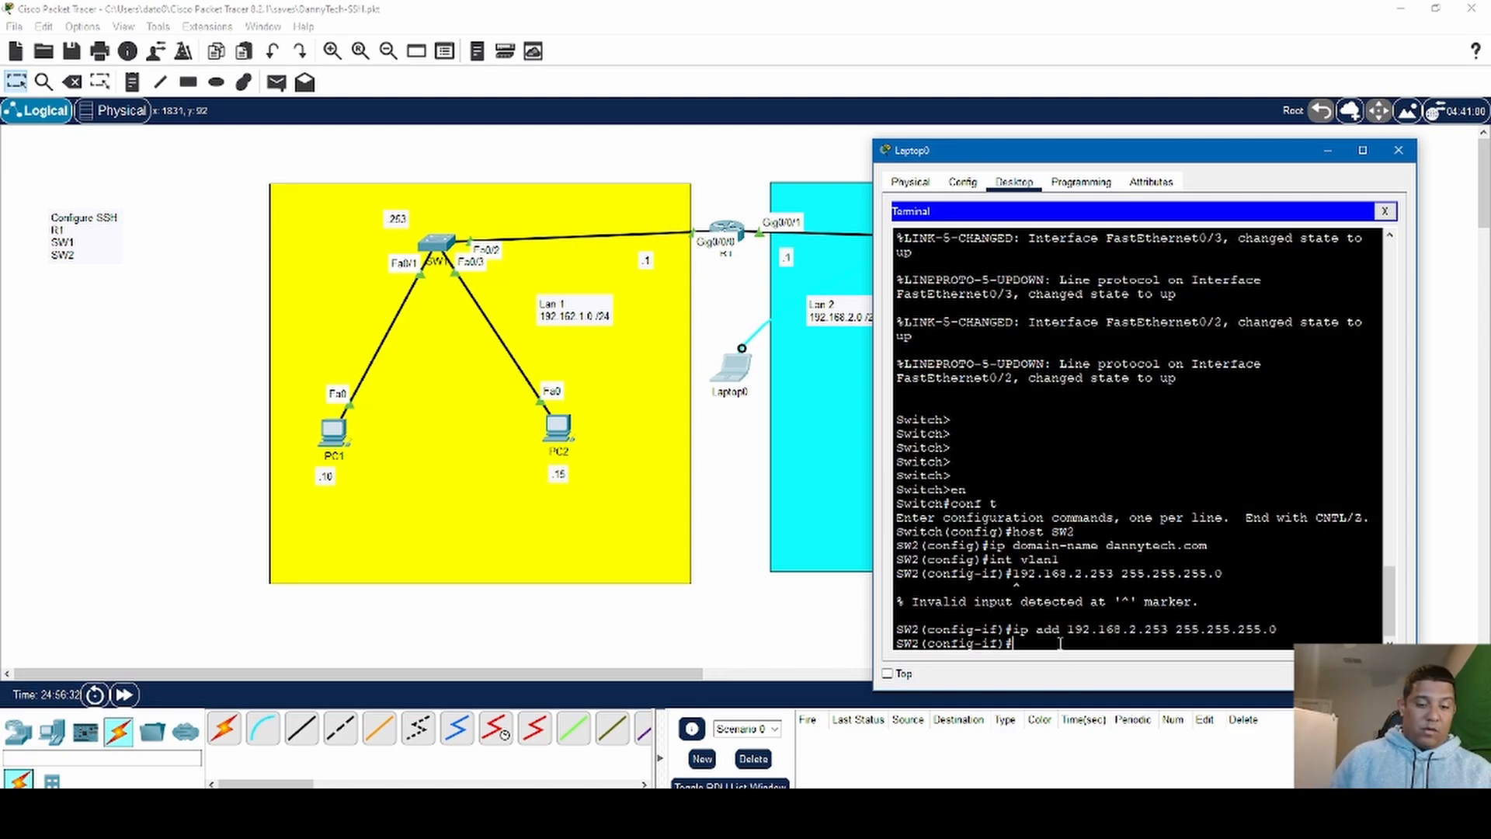
- Enable SW2's vlan1 interface with the no shutdown command
text(no)
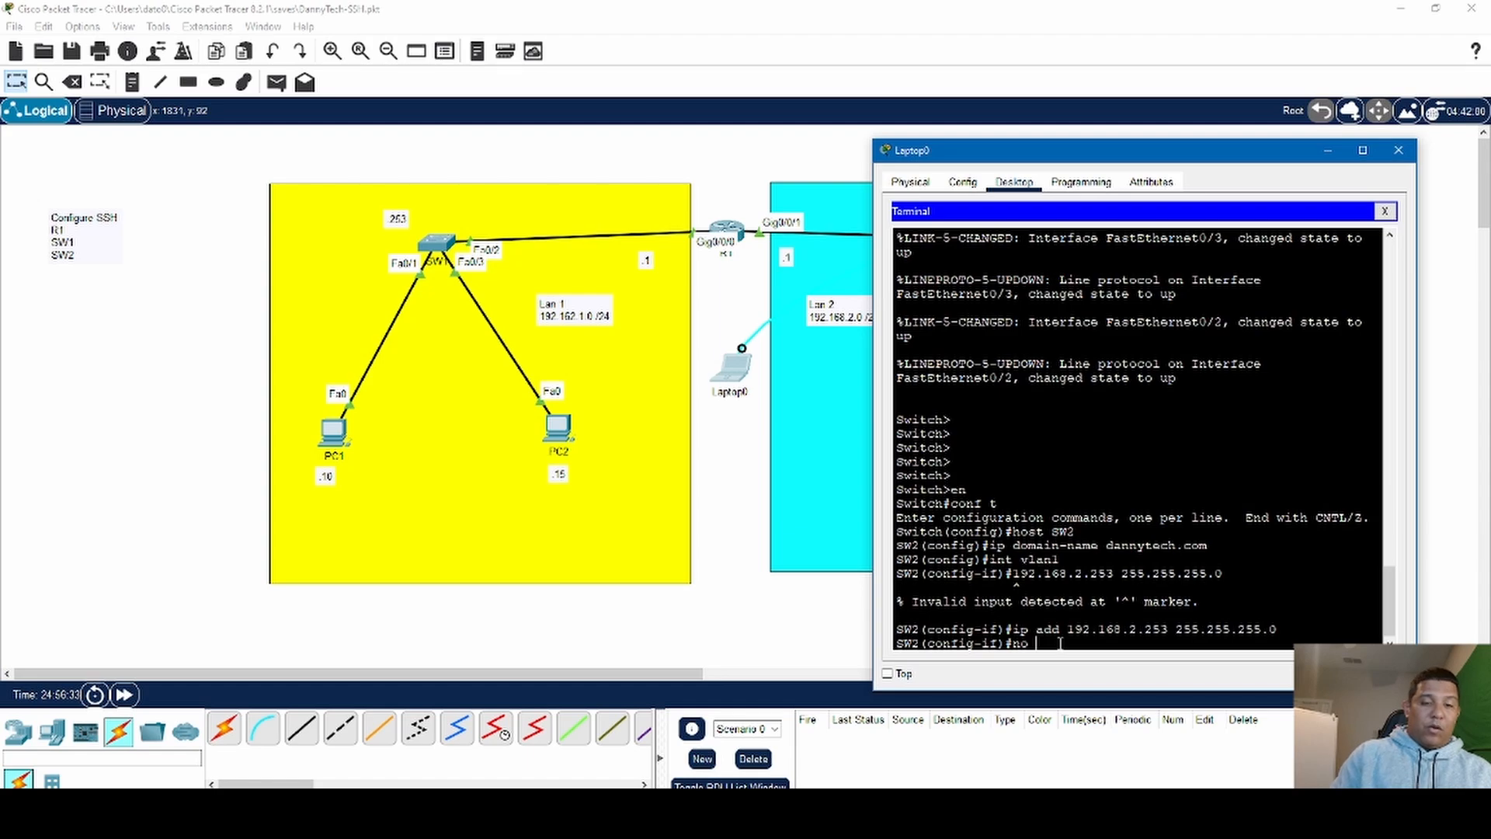
text( shut)
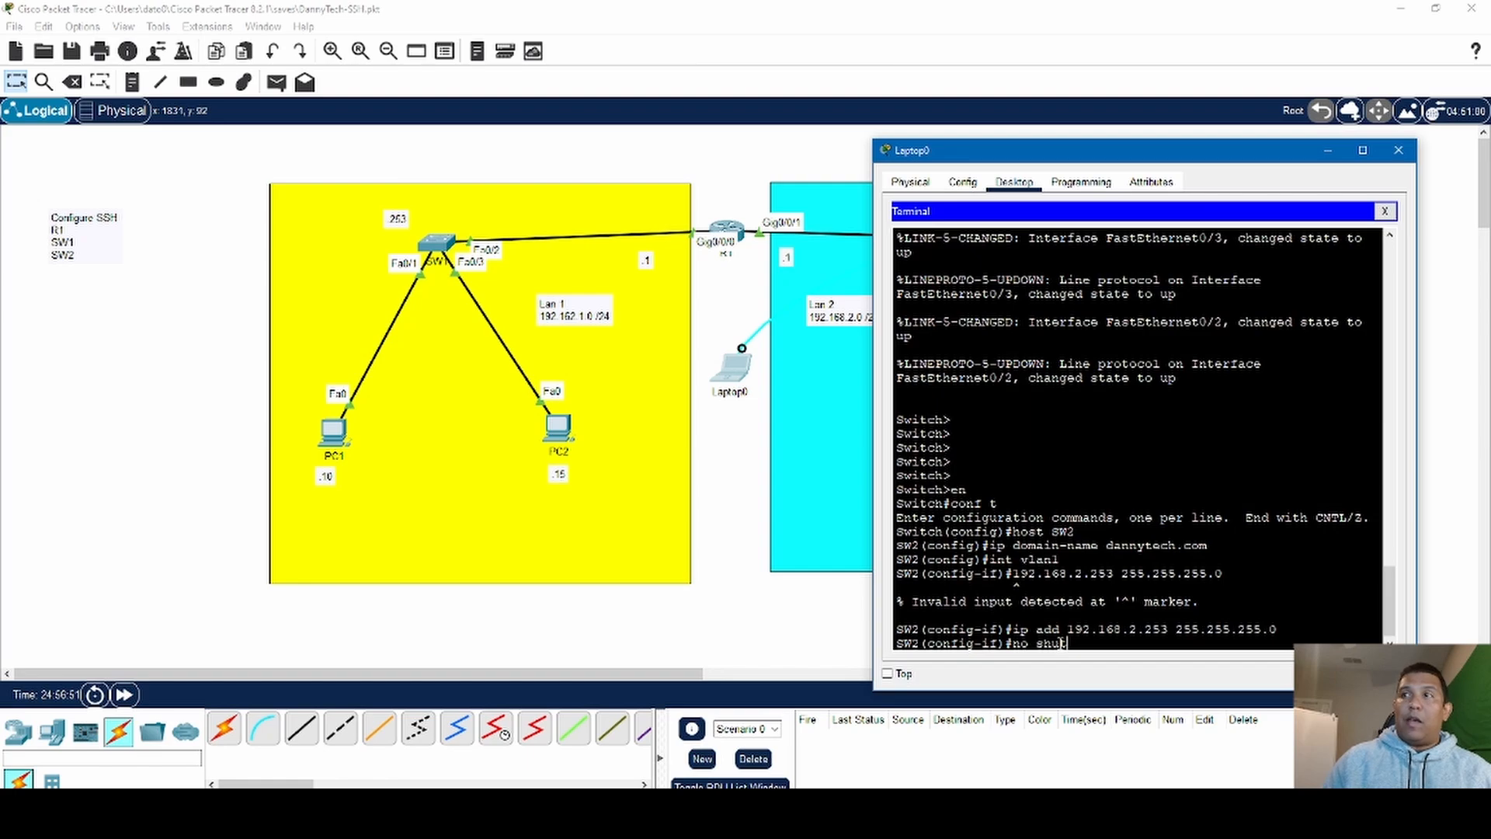
key(Tab)
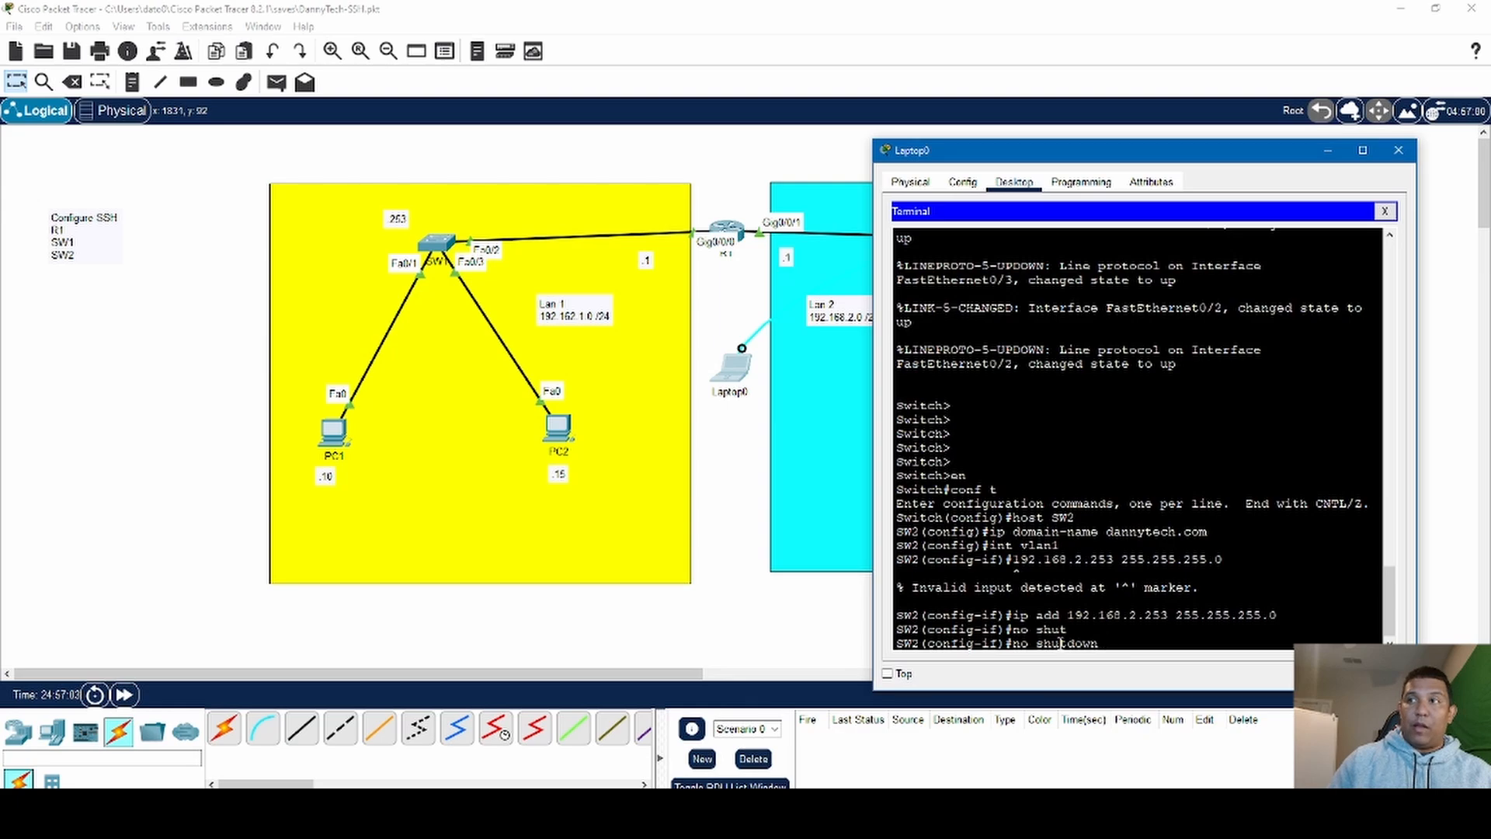
key(Return)
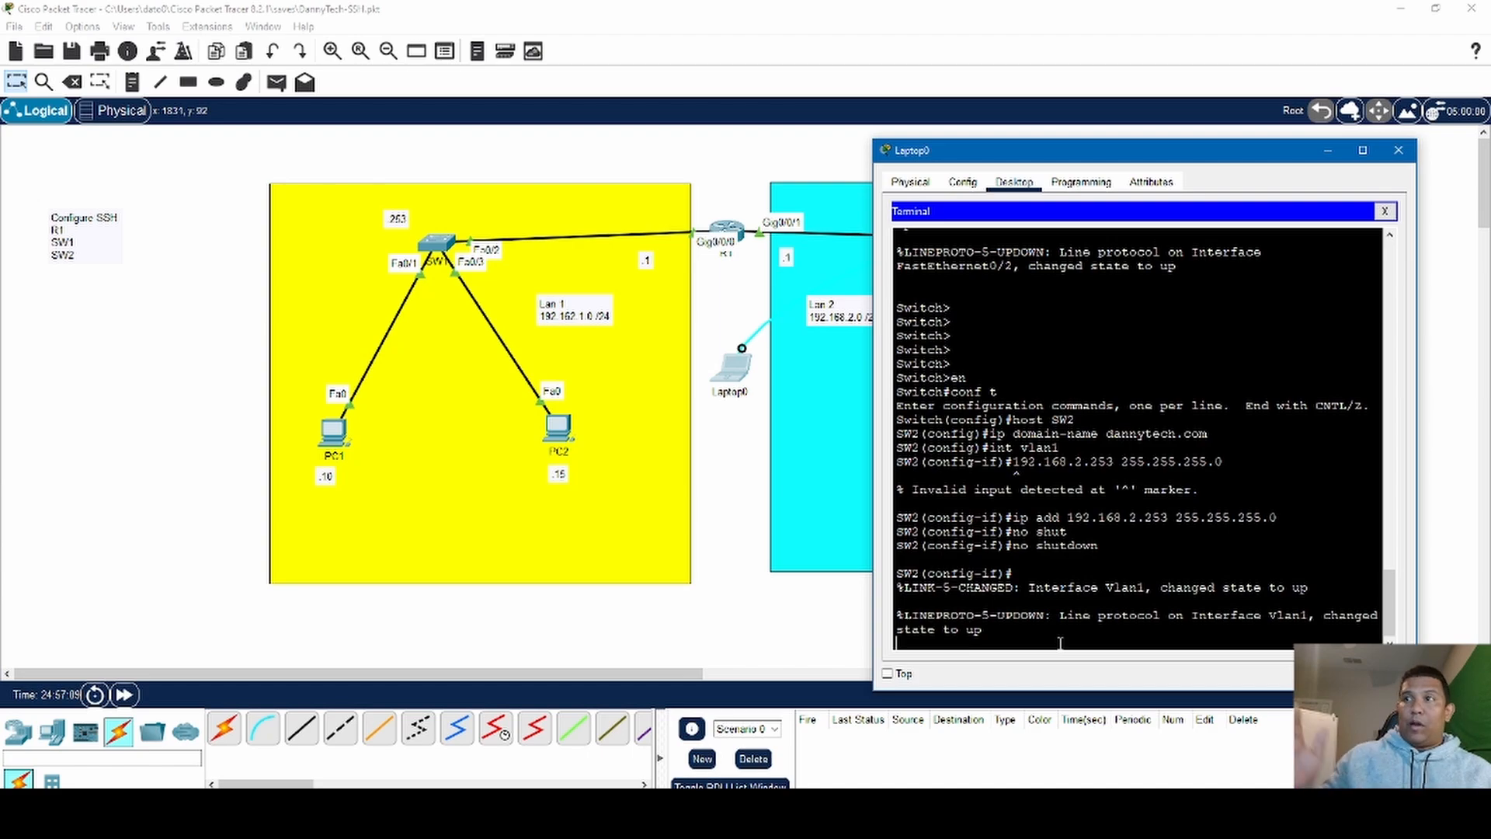
key(Return)
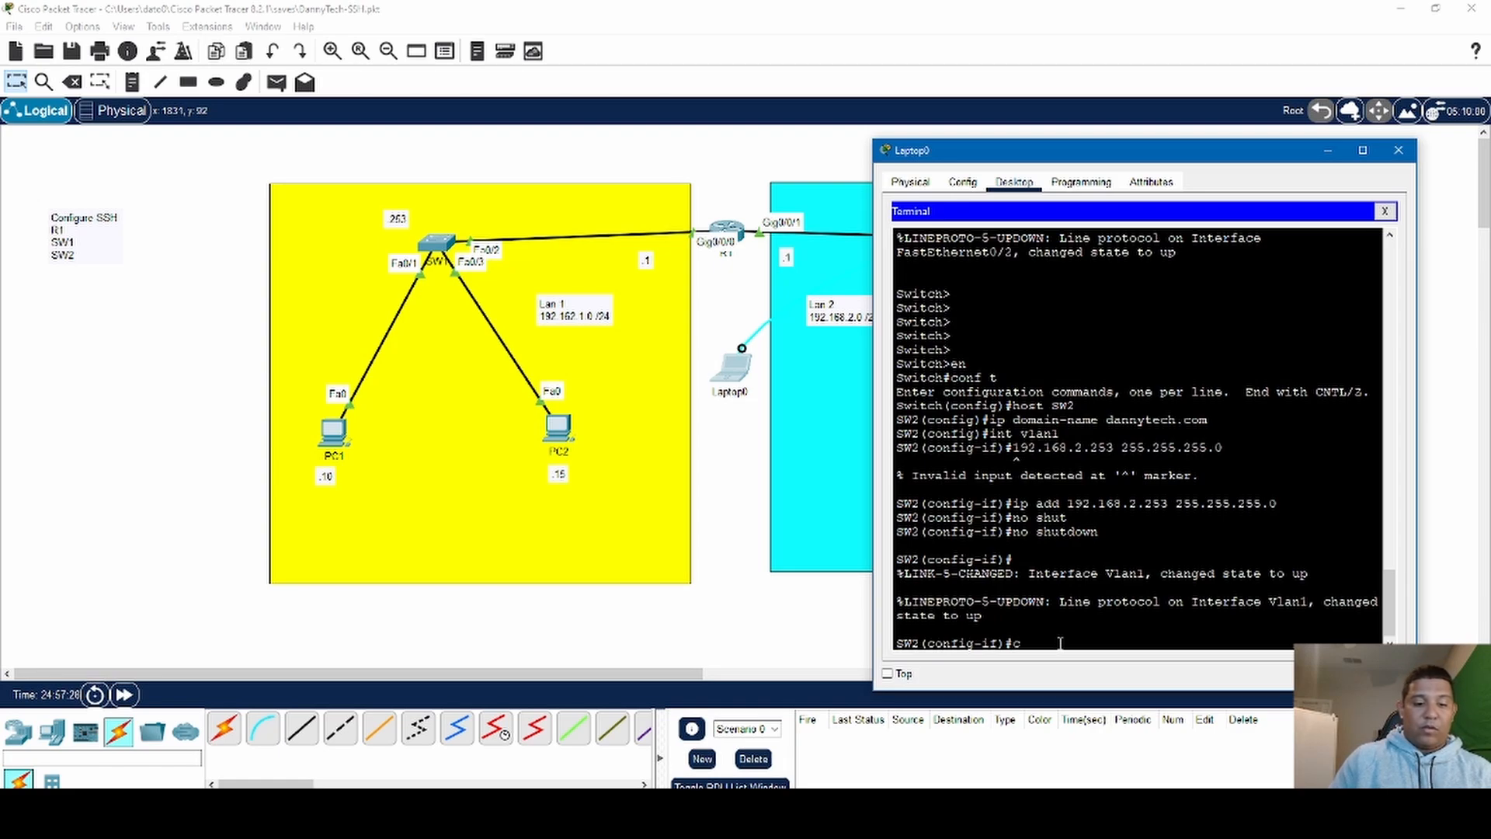
text(cry)
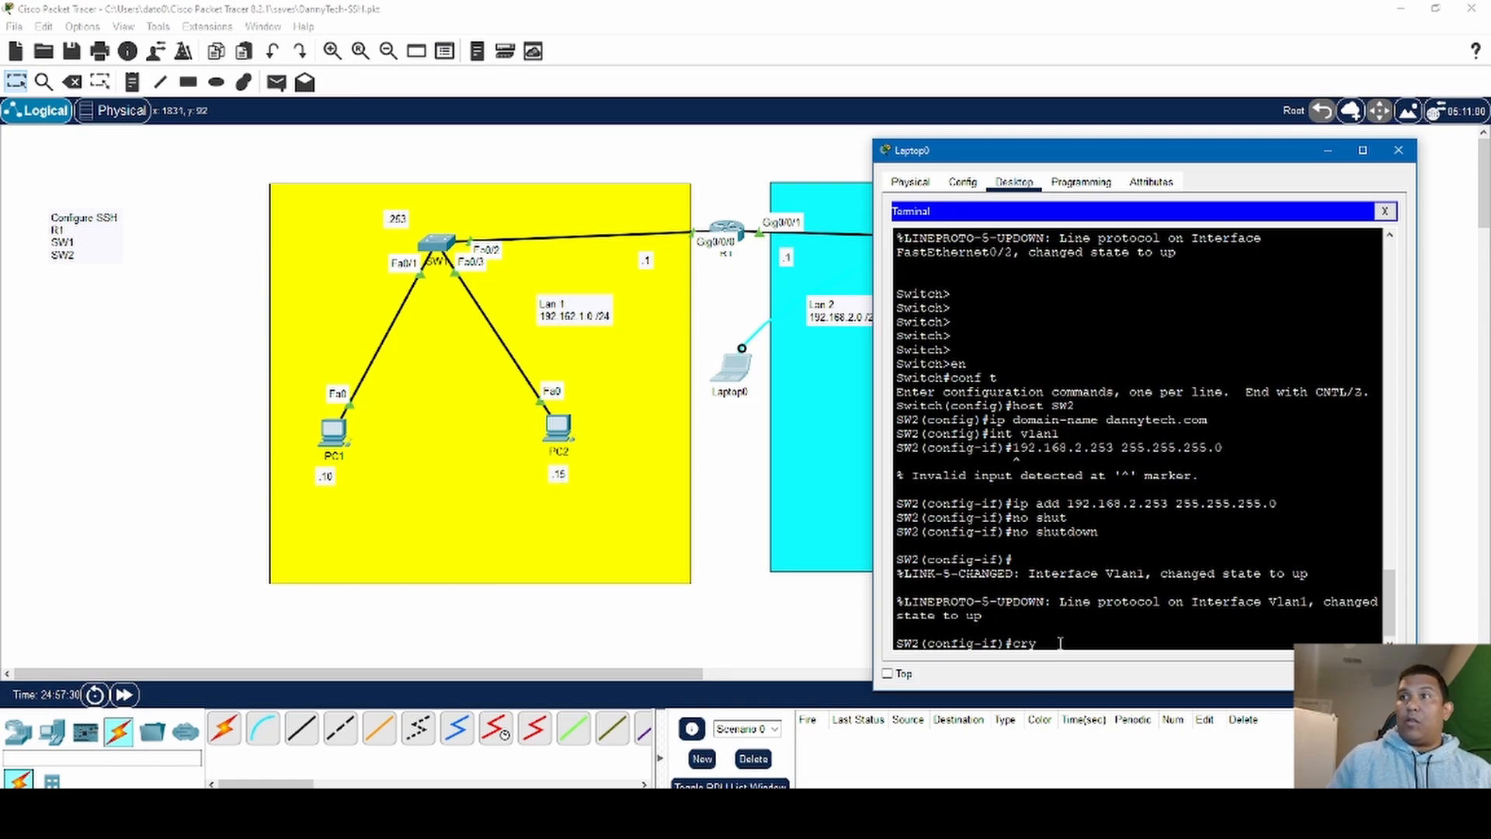
key(BackSpace)
key(BackSpace)
key(BackSpace)
- Return to global configuration mode on SW2 and generate RSA crypto keys with a 1024-bit modulus
text(exi)
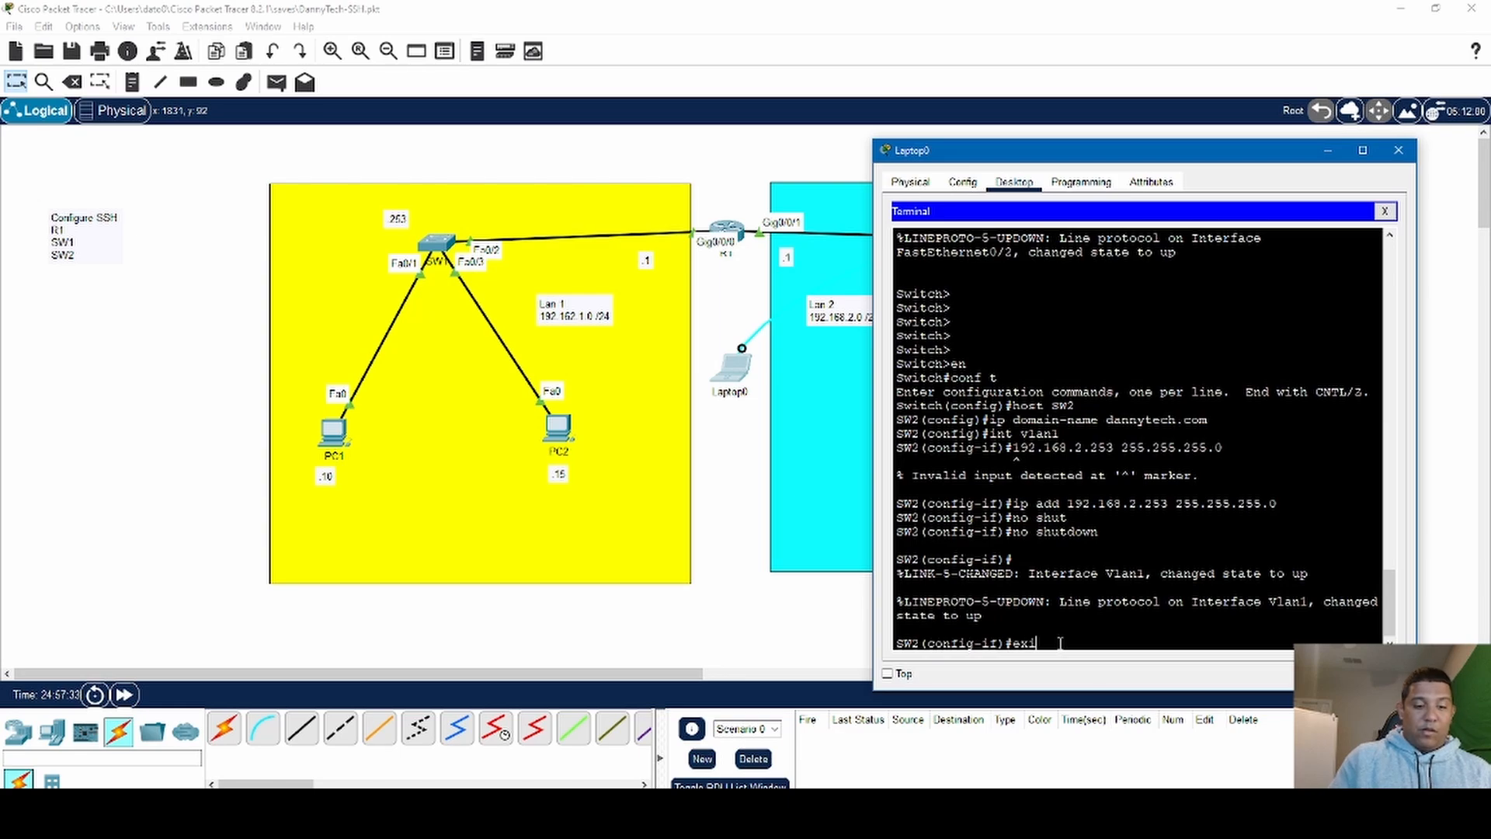
key(Return)
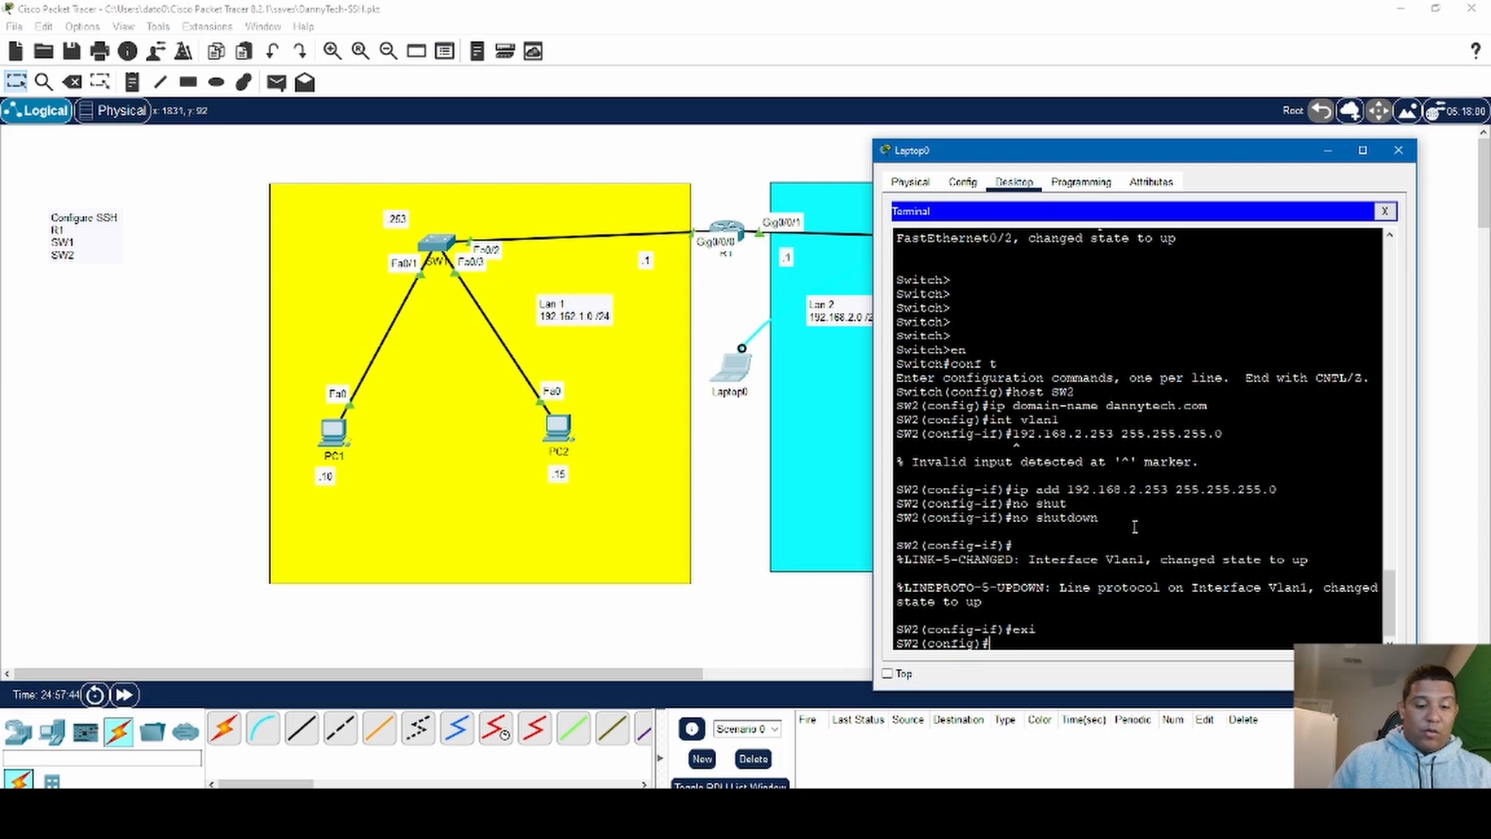
text(ry)
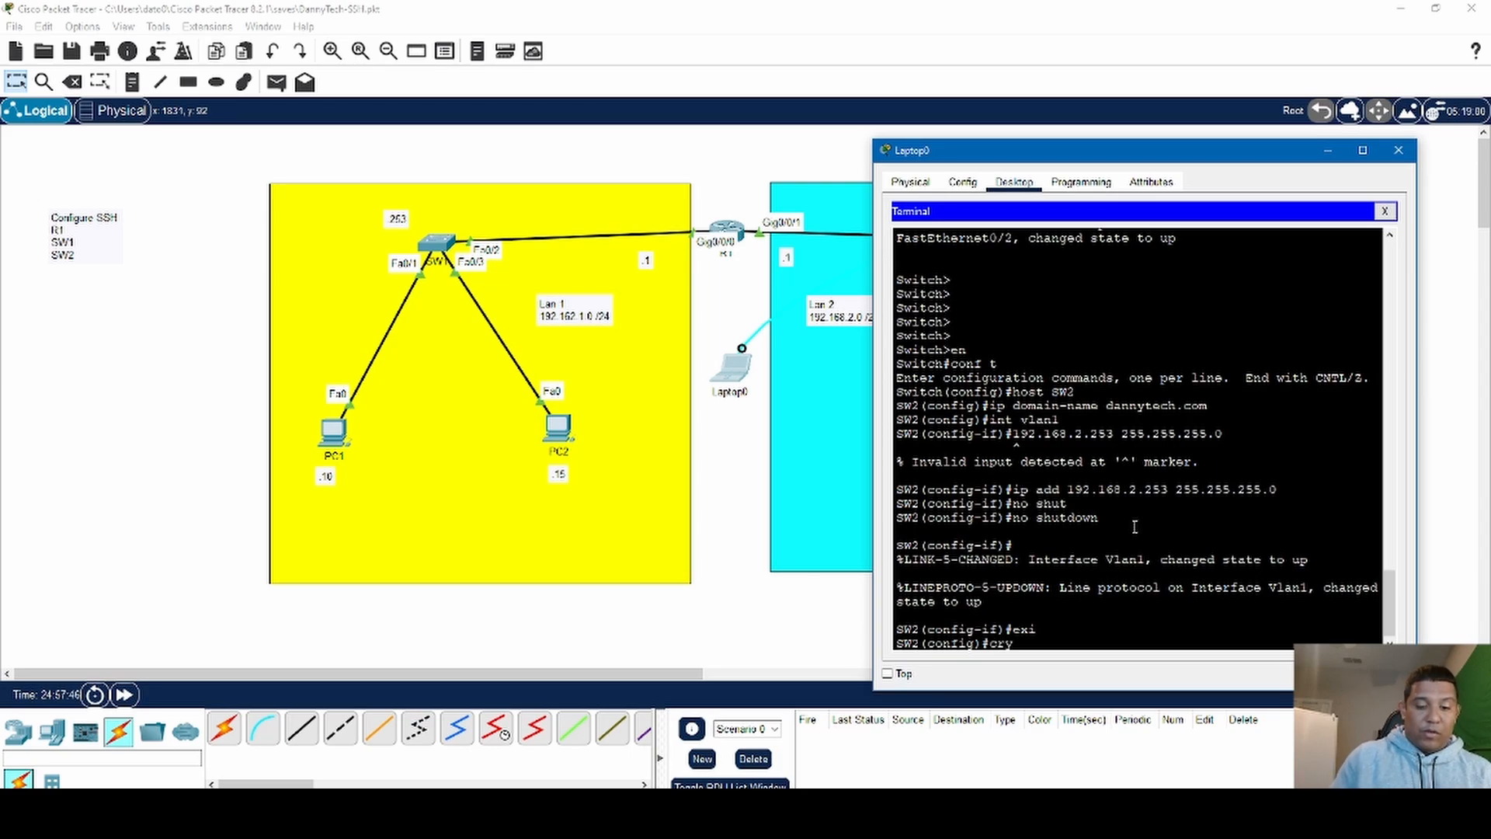
text(pto)
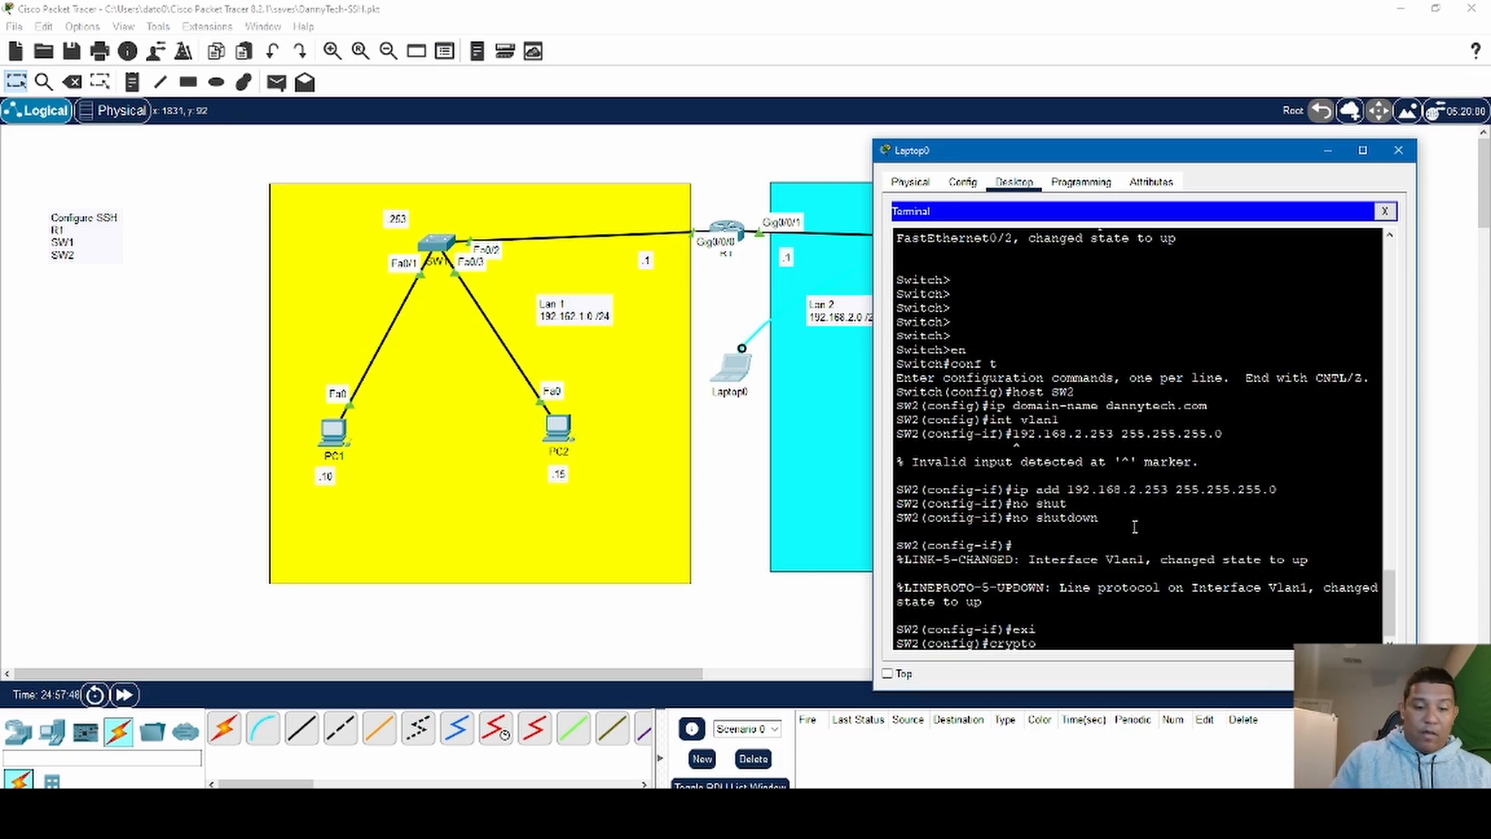
text( key)
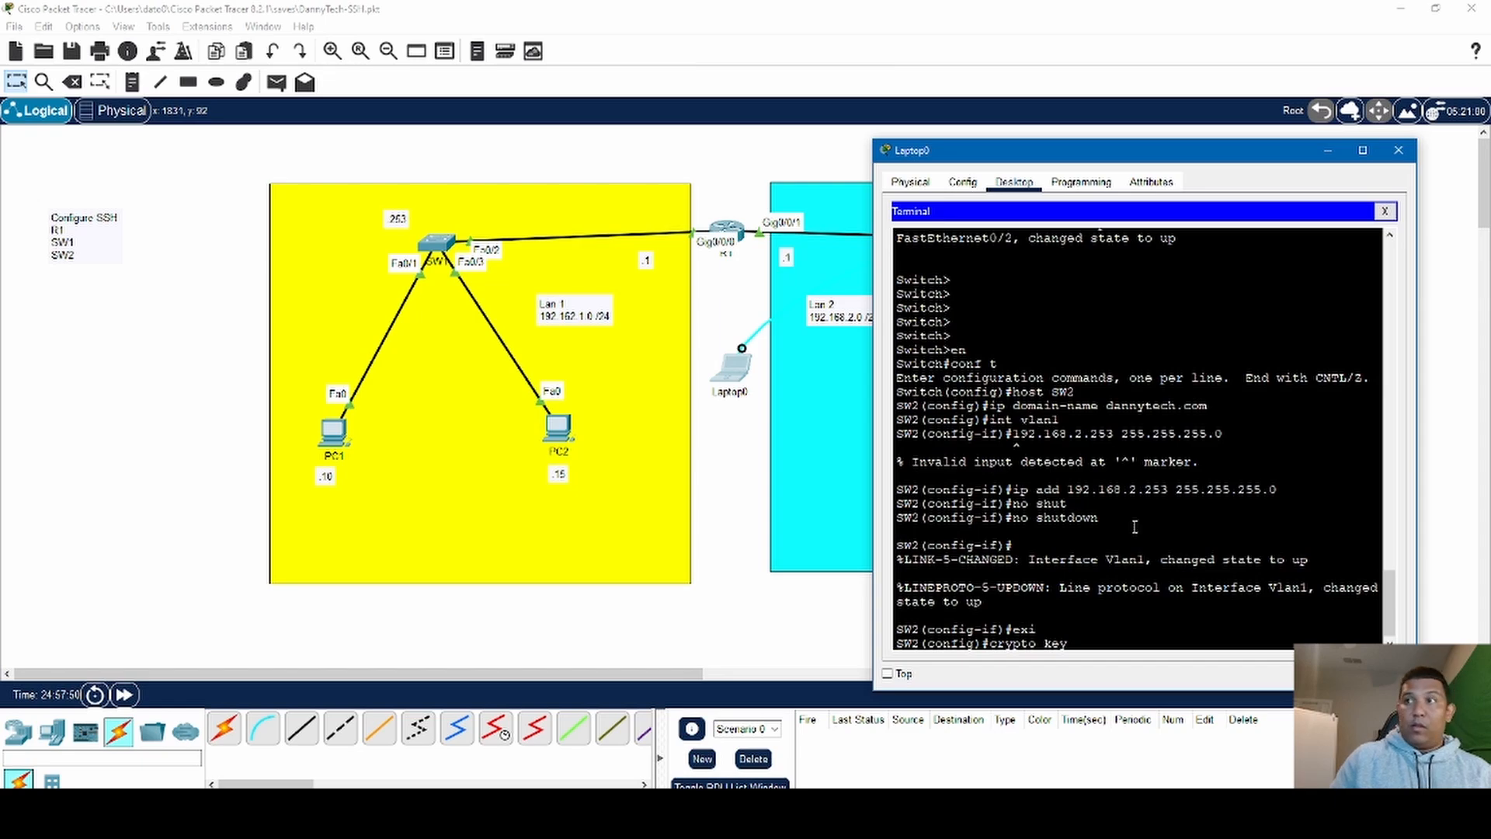
text( gen)
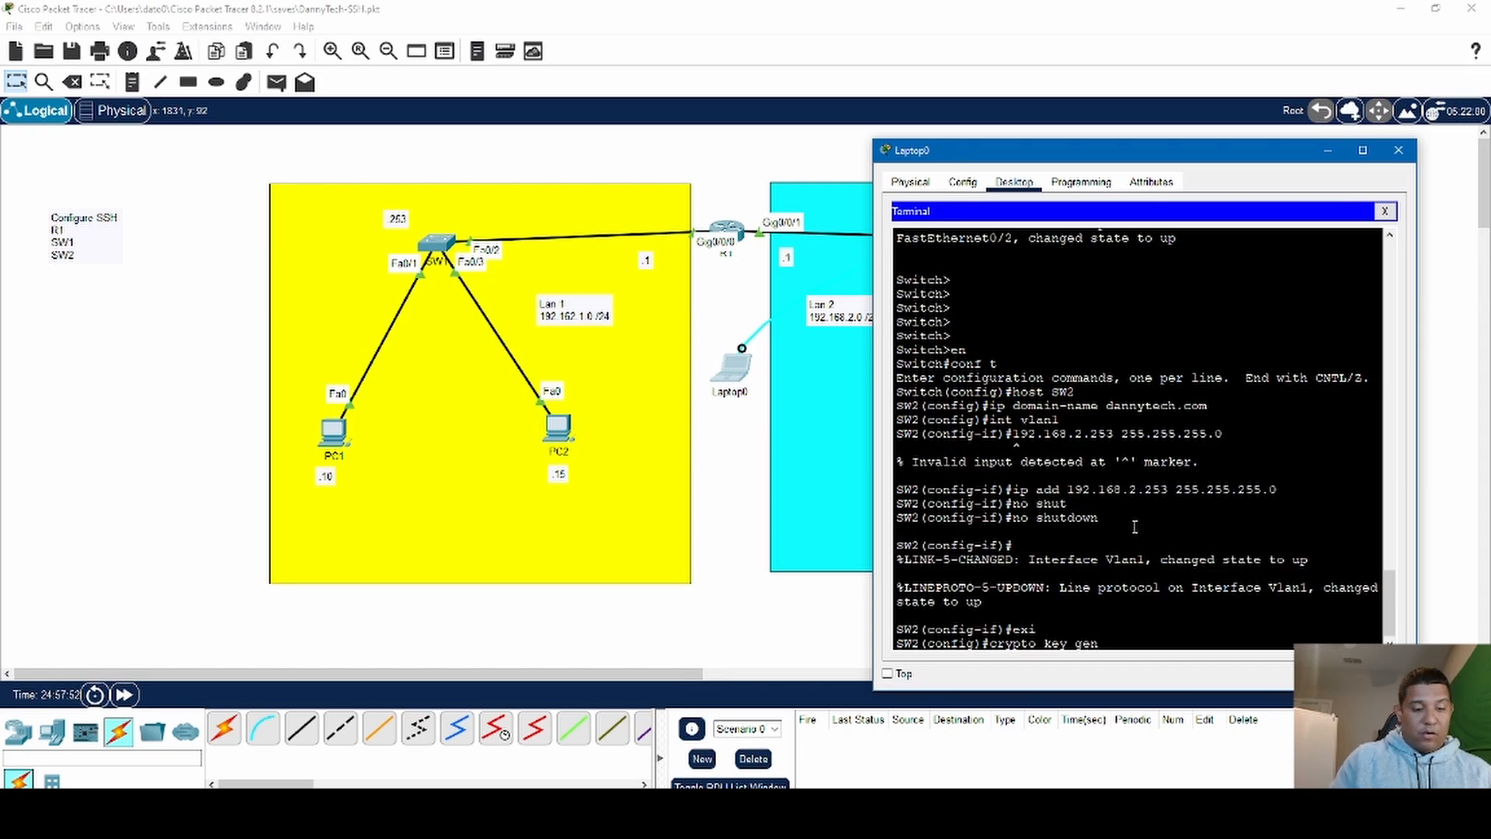
text(erate rsa)
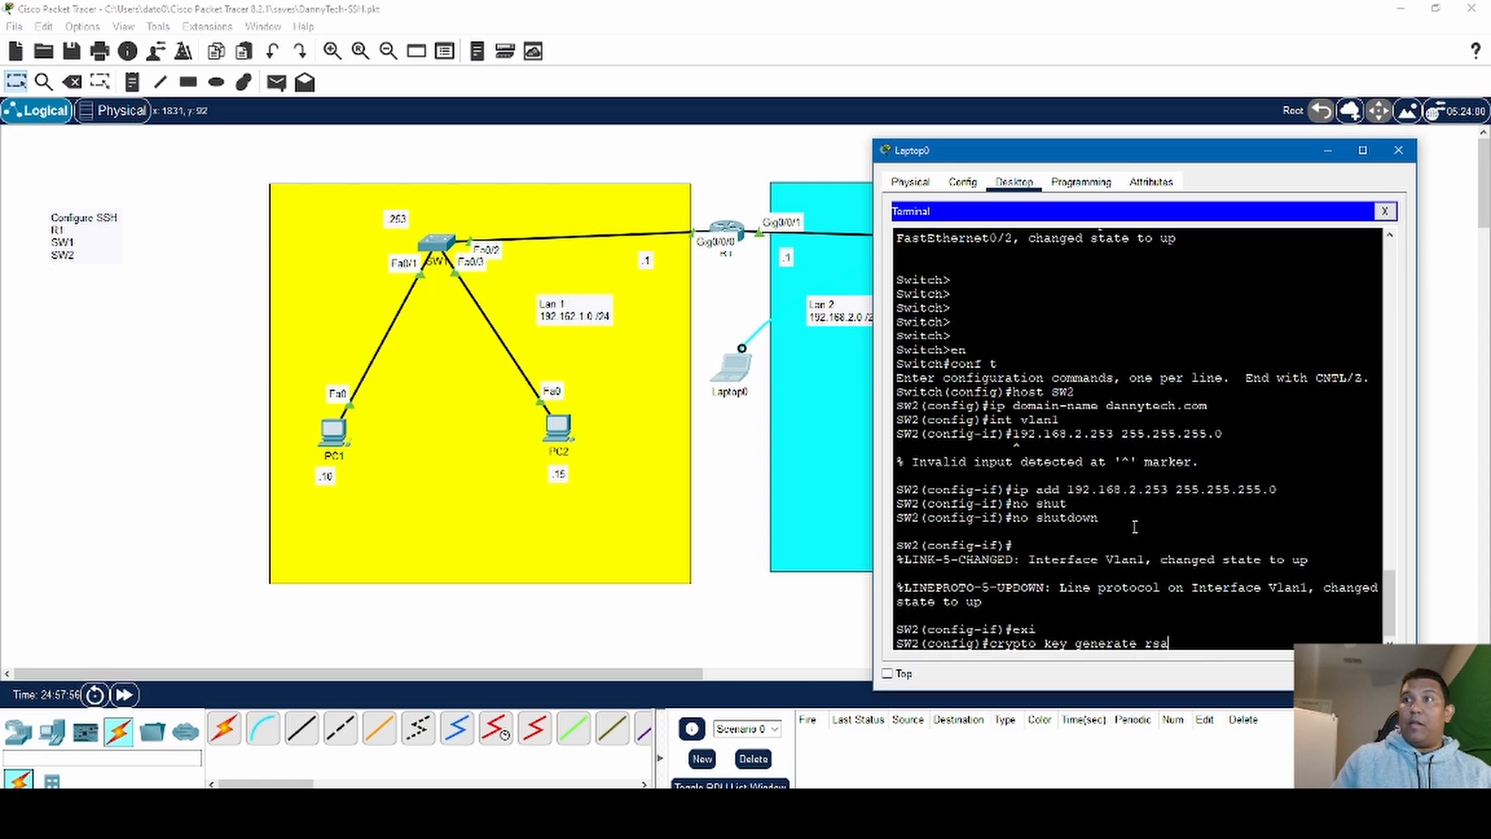
key(Return)
text(102)
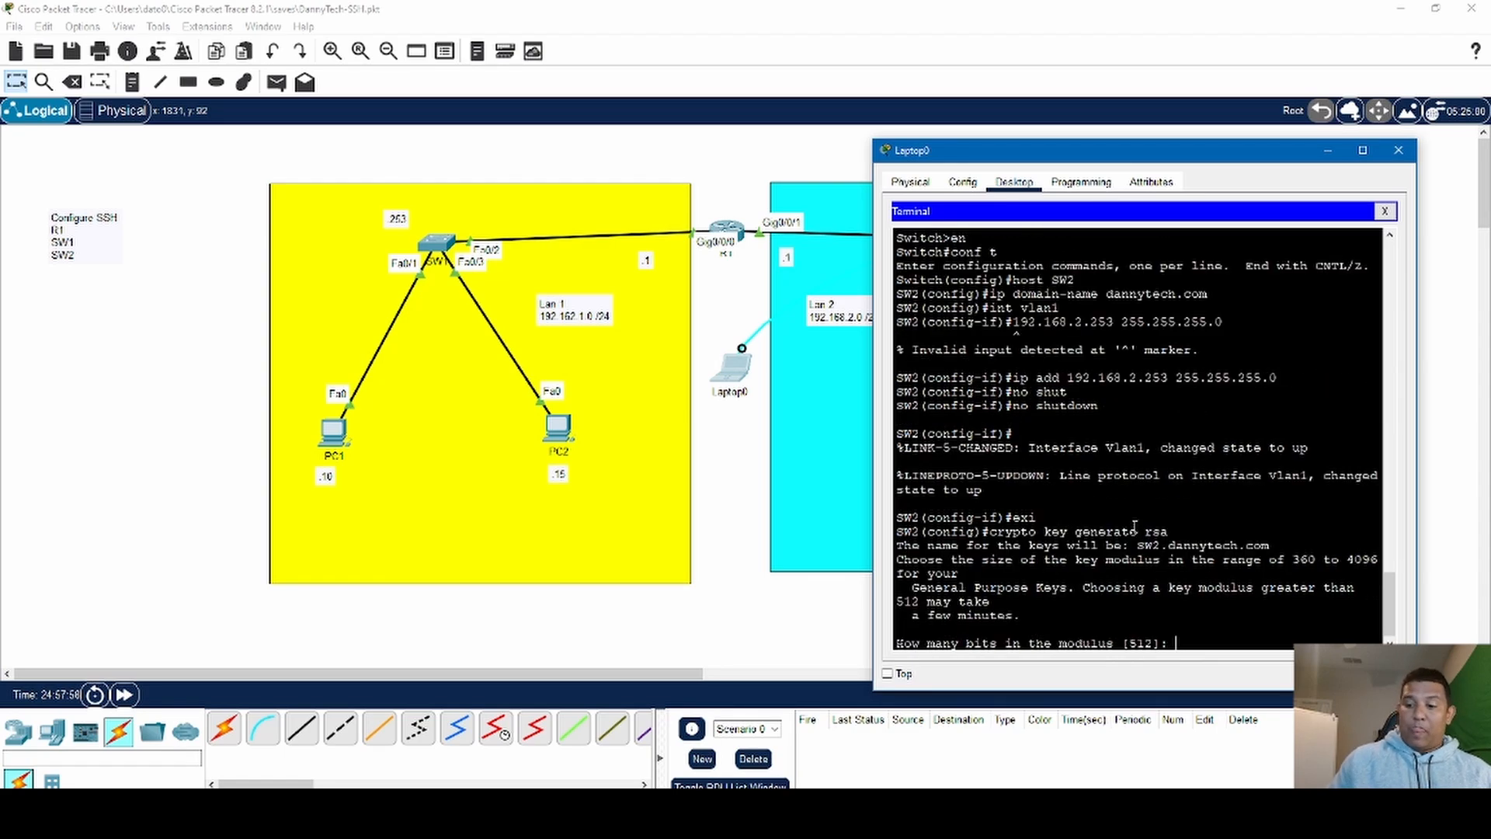
text(4)
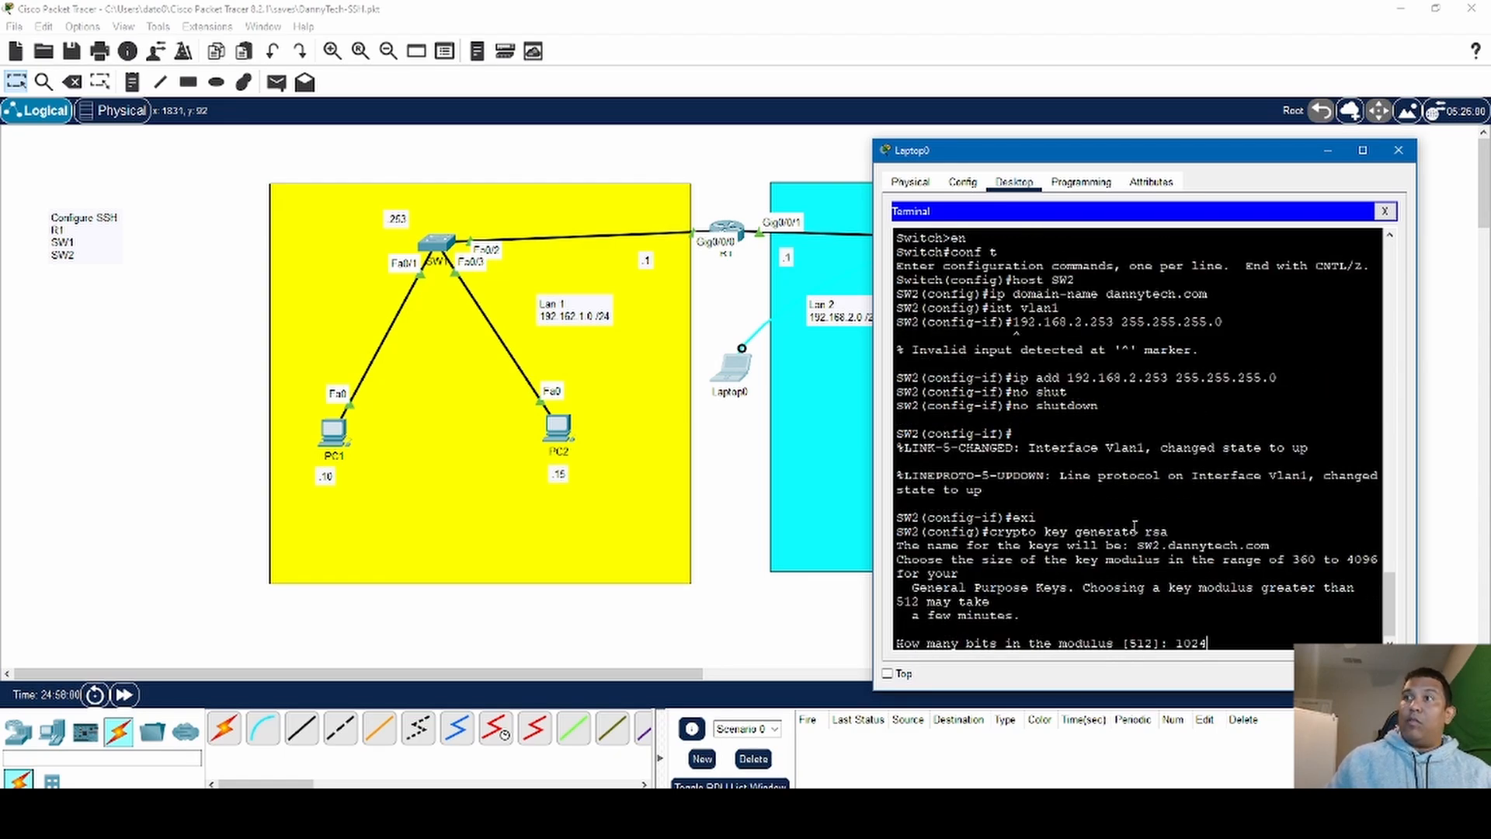
key(Return)
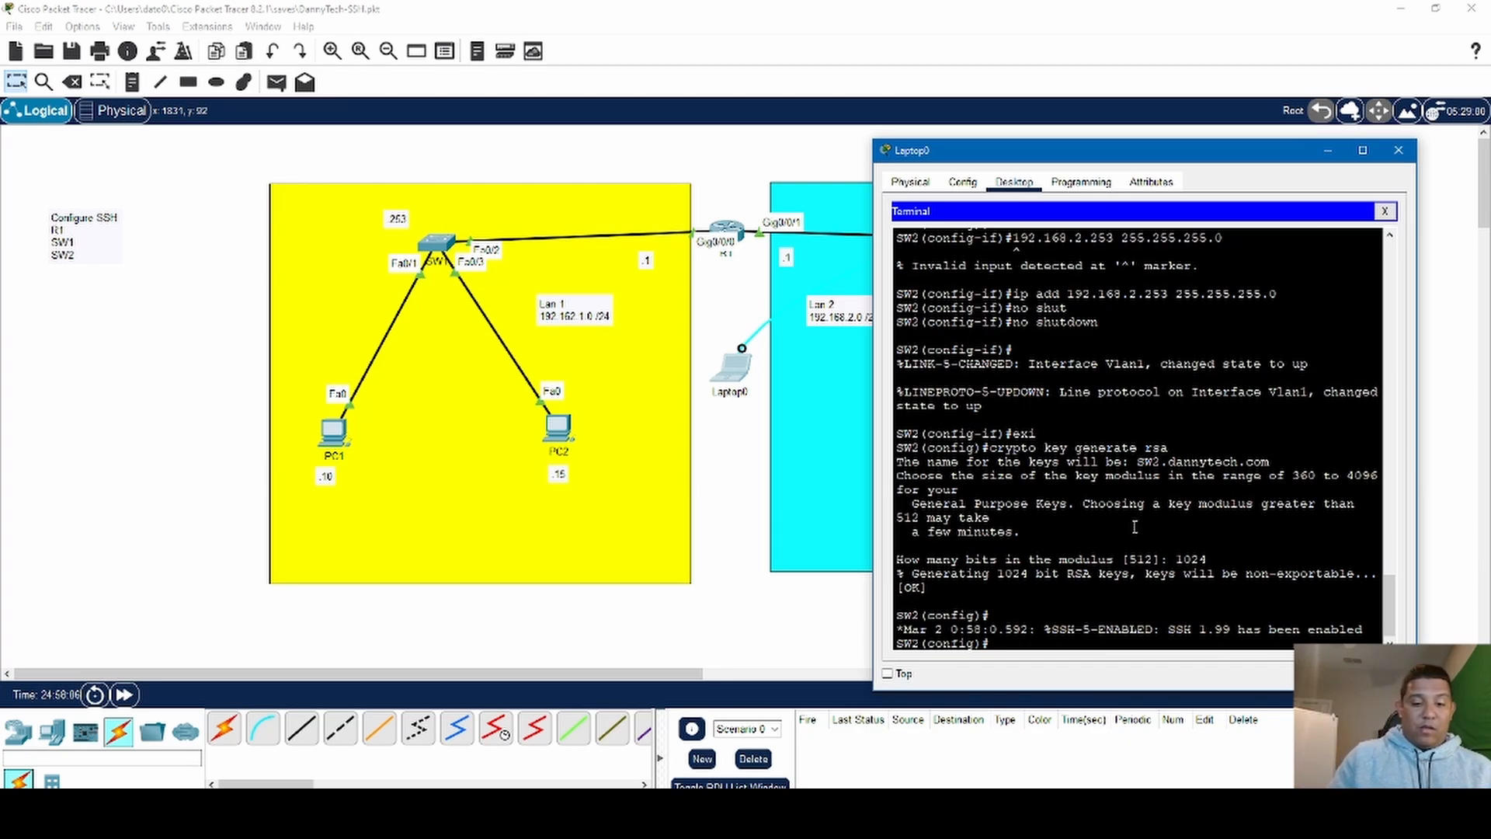
- Enter line configuration for VTY lines 0 15 on SW2 and set them to login local
text(line)
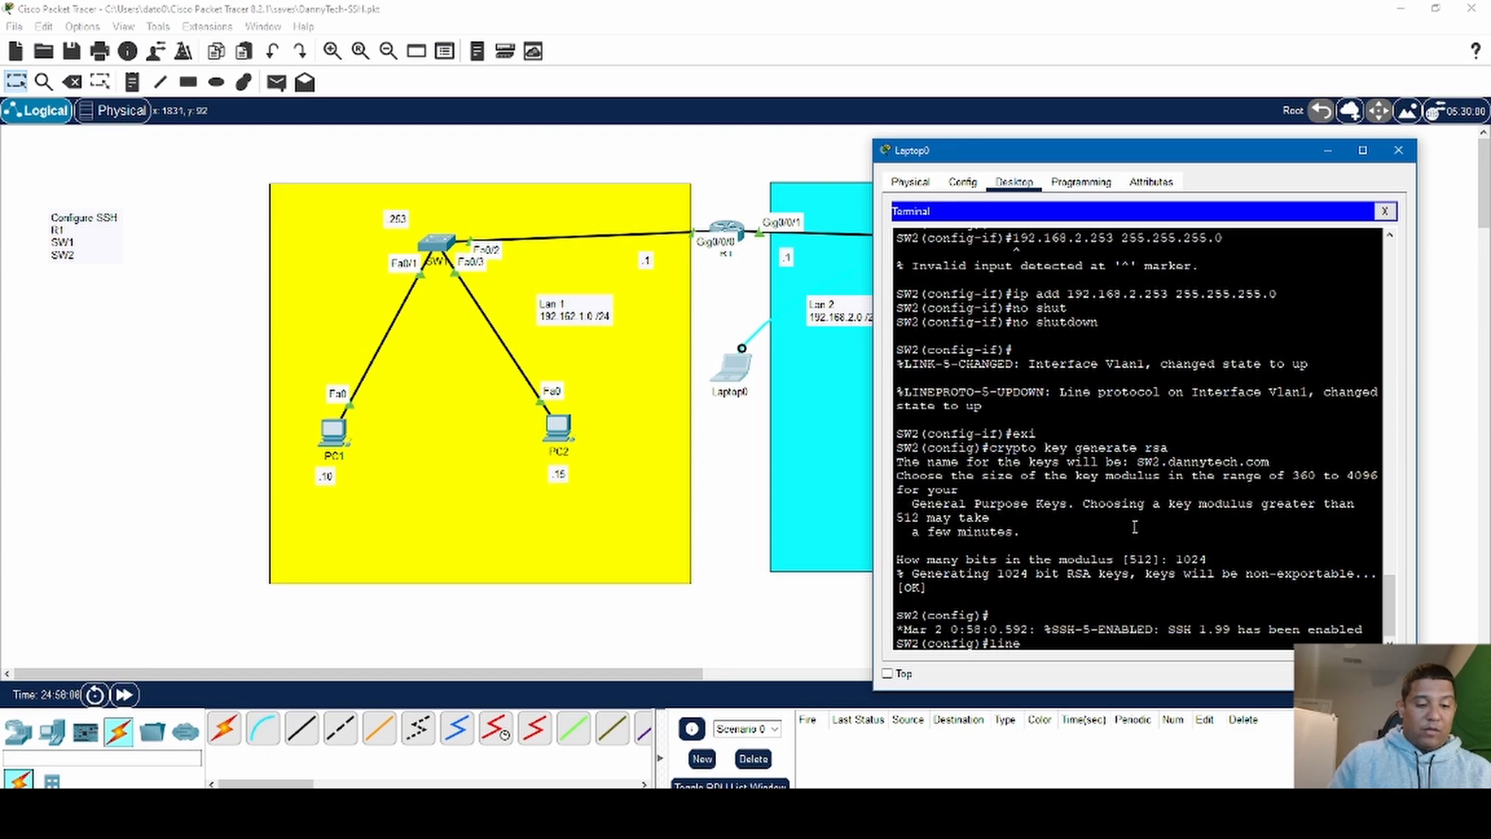
text( vty)
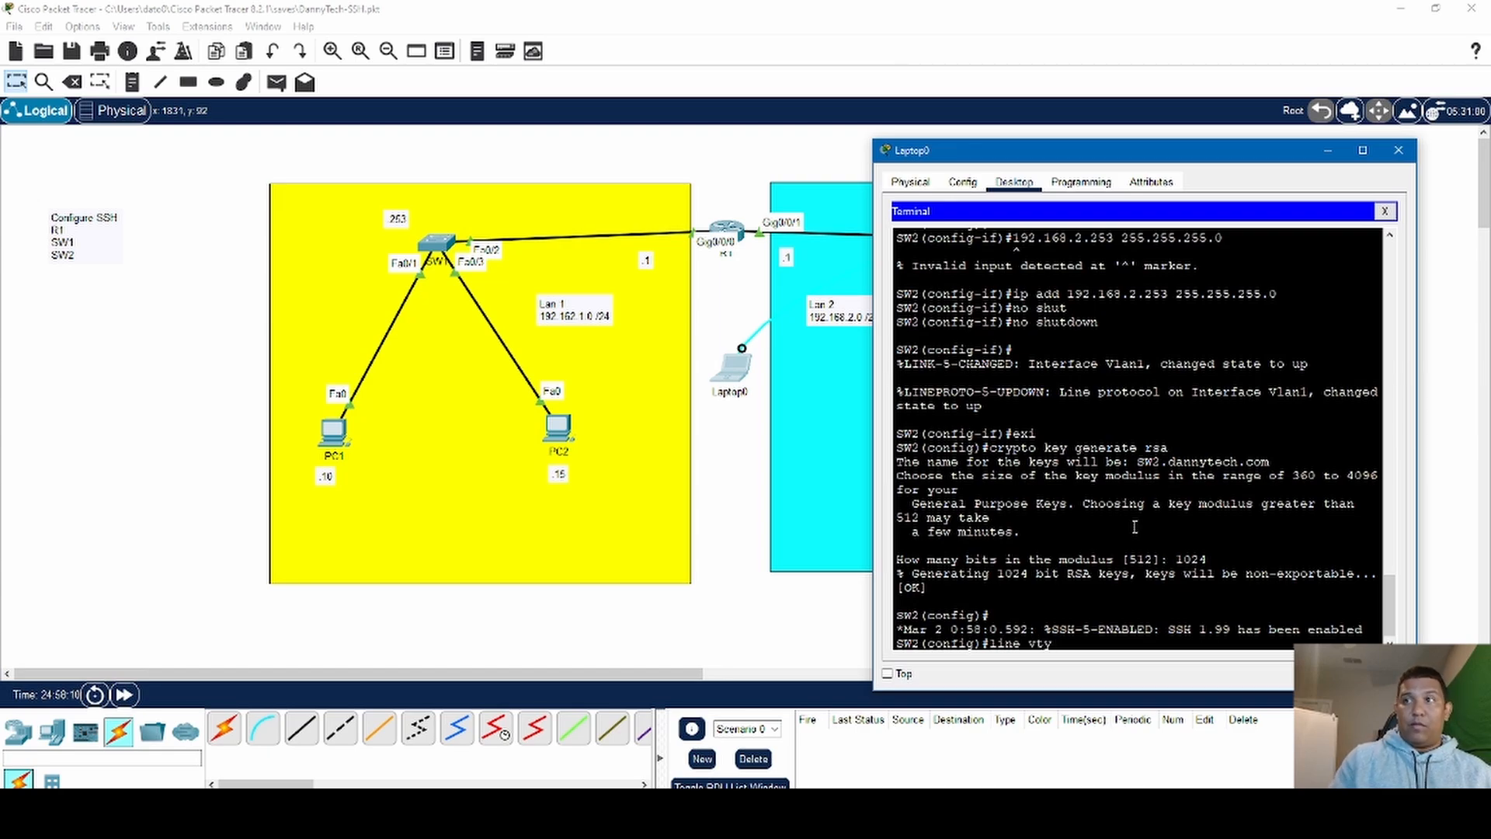
text( 0 15)
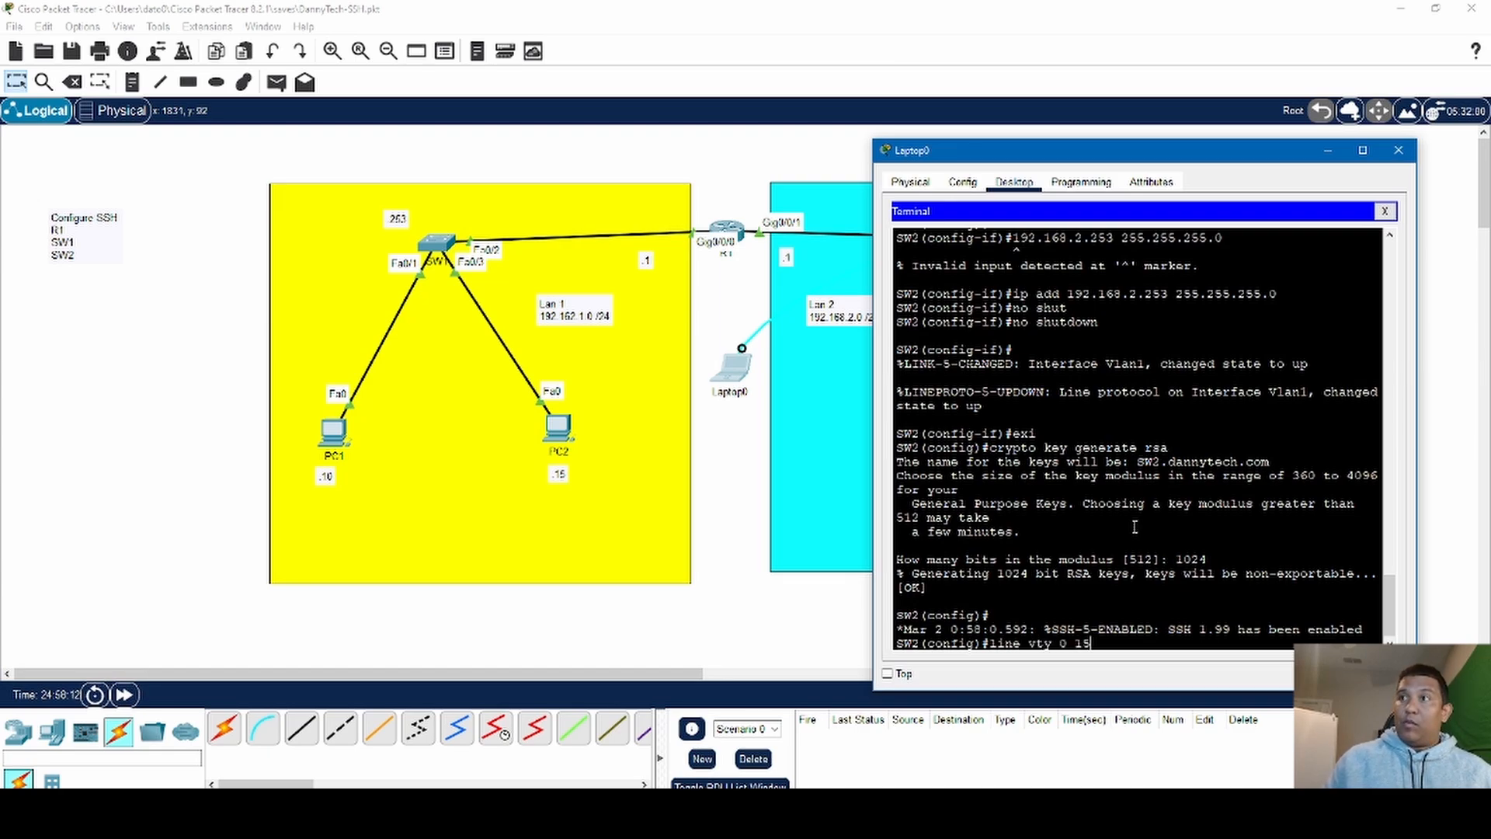
key(Return)
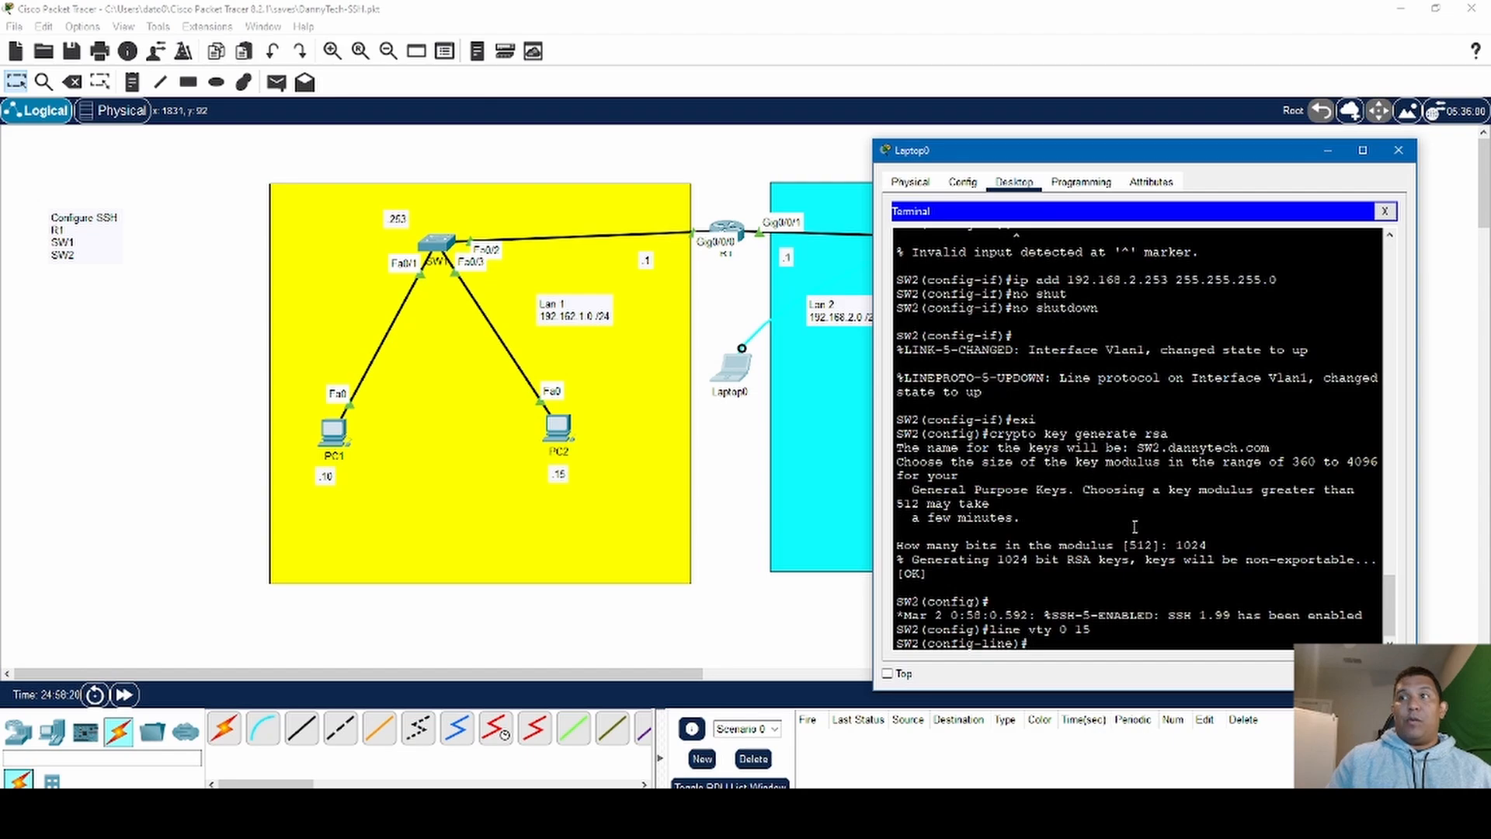
text(l)
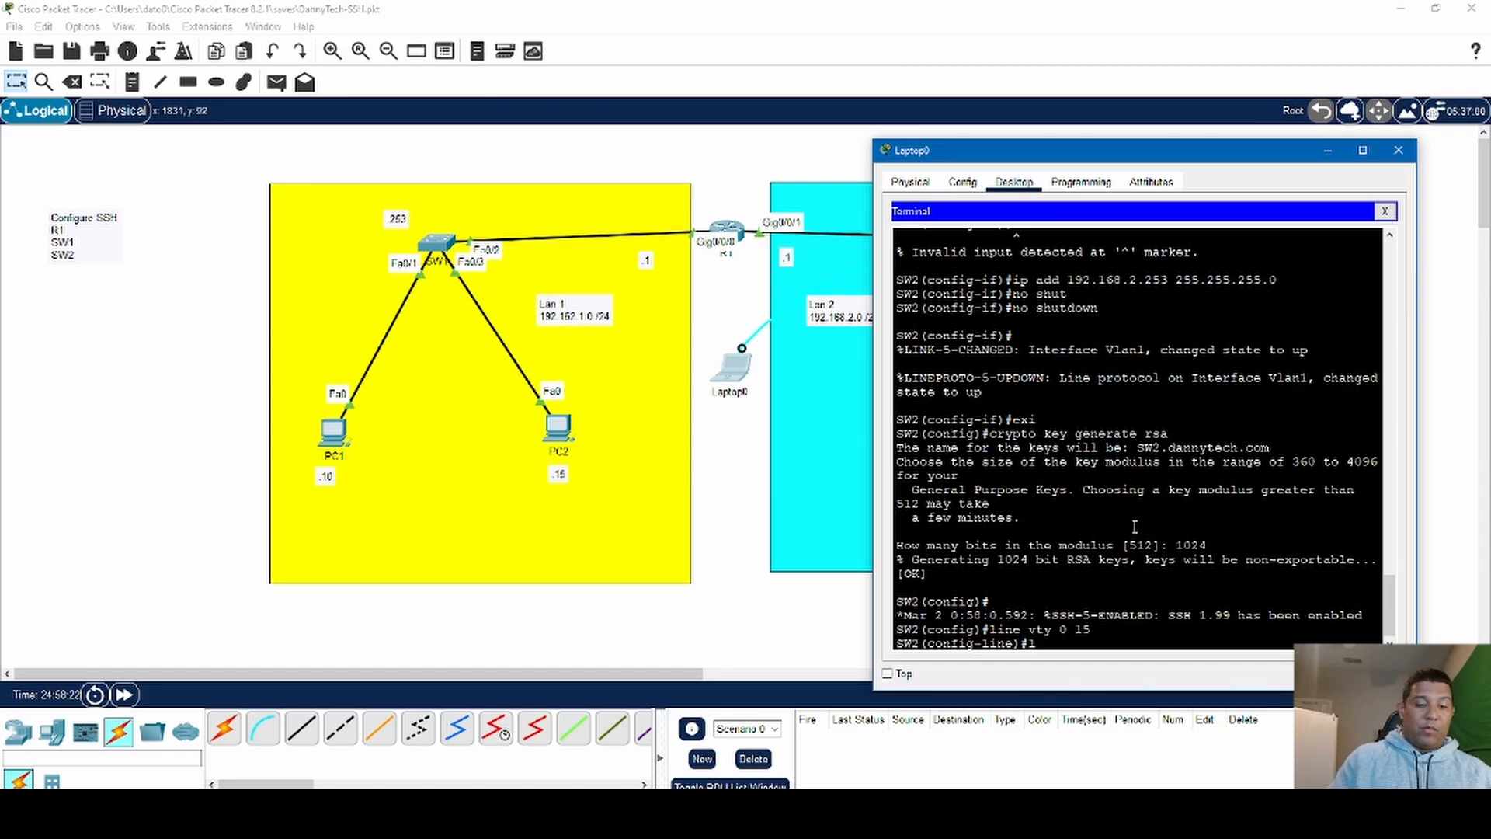
text(ogin local)
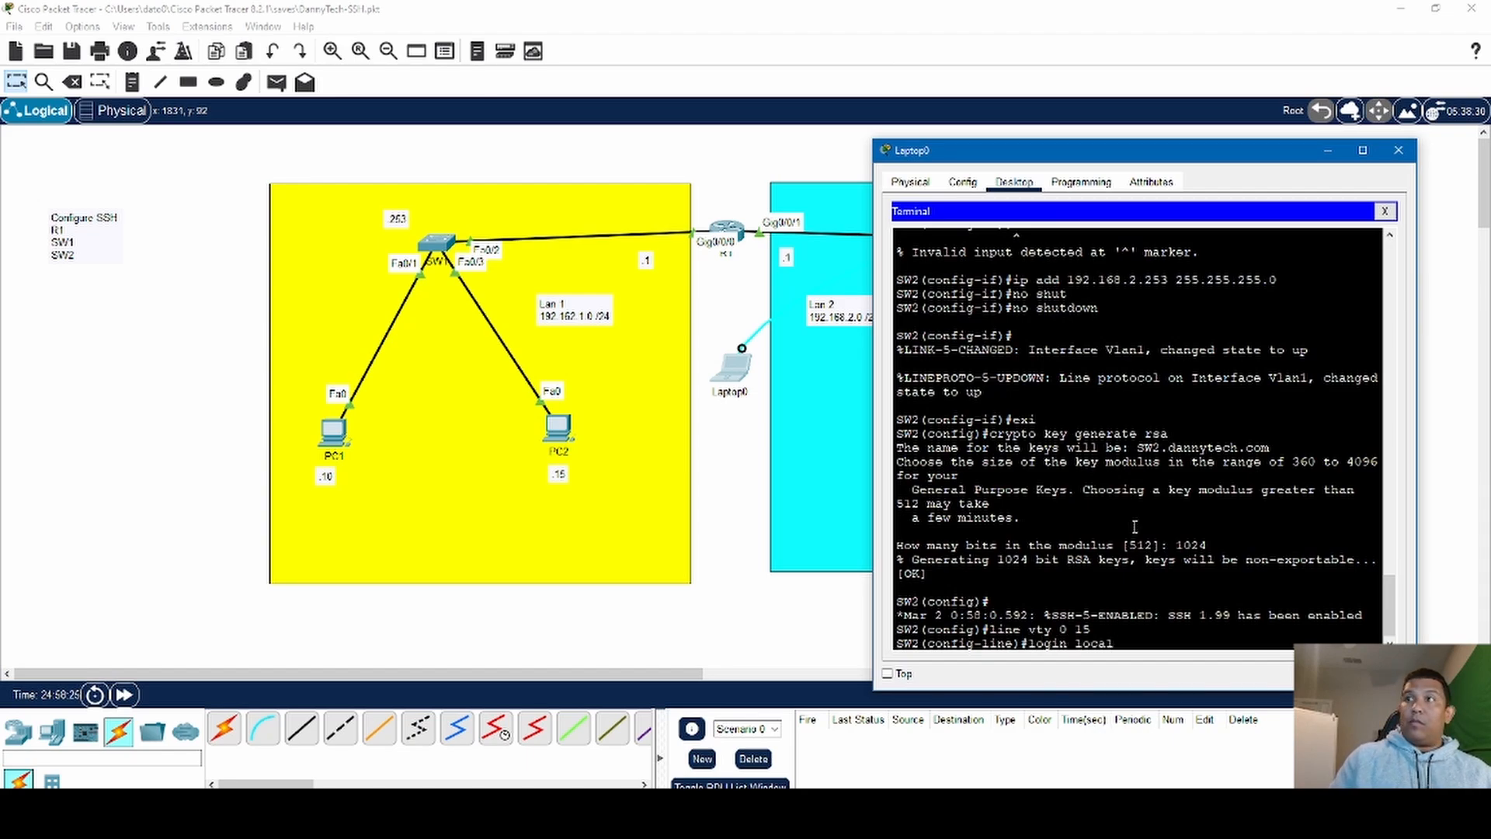
key(Return)
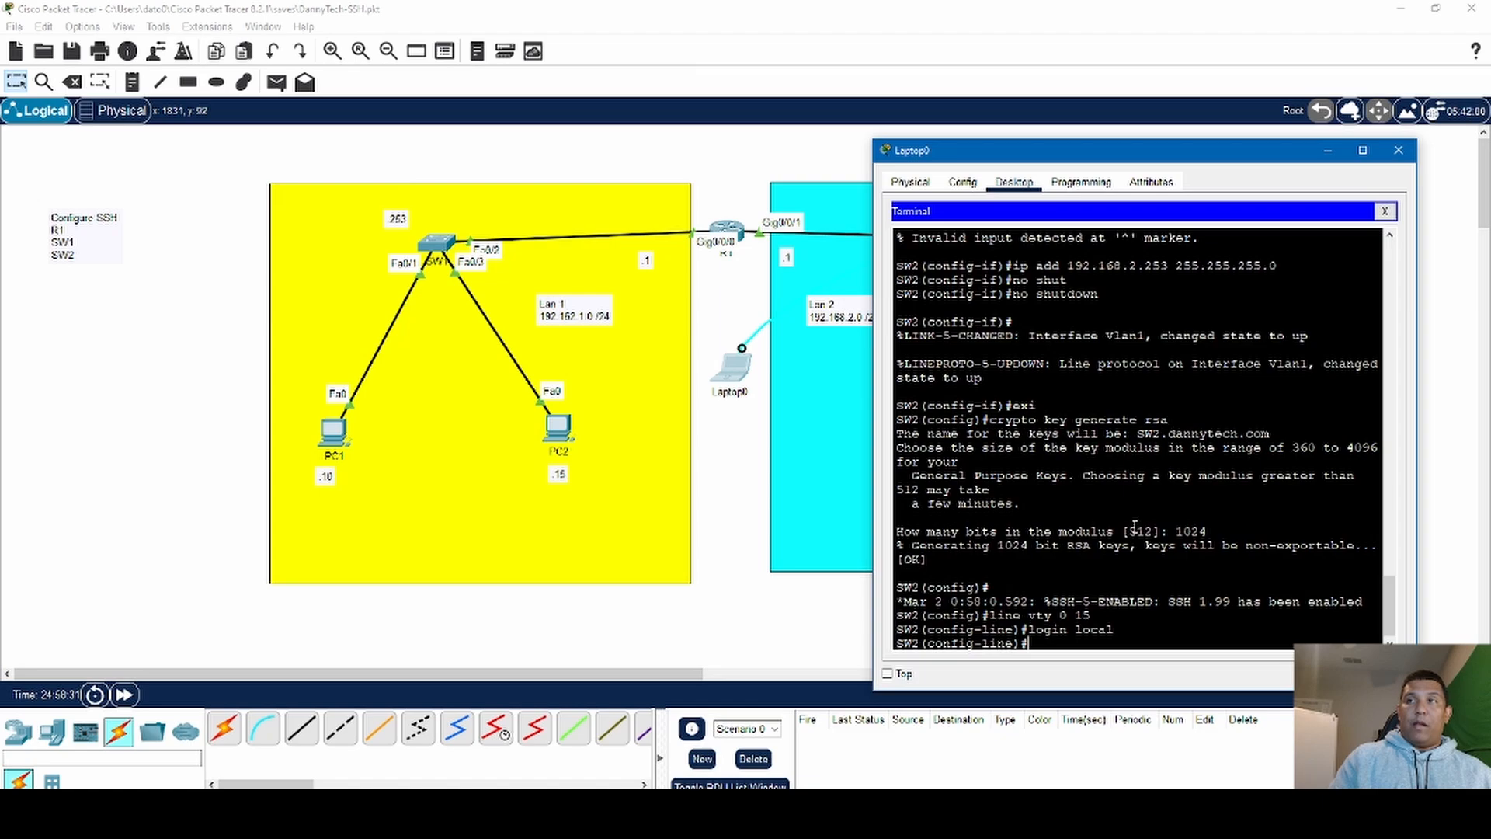
- Restrict SW2's VTY lines to SSH with transport input ssh
text(transpor)
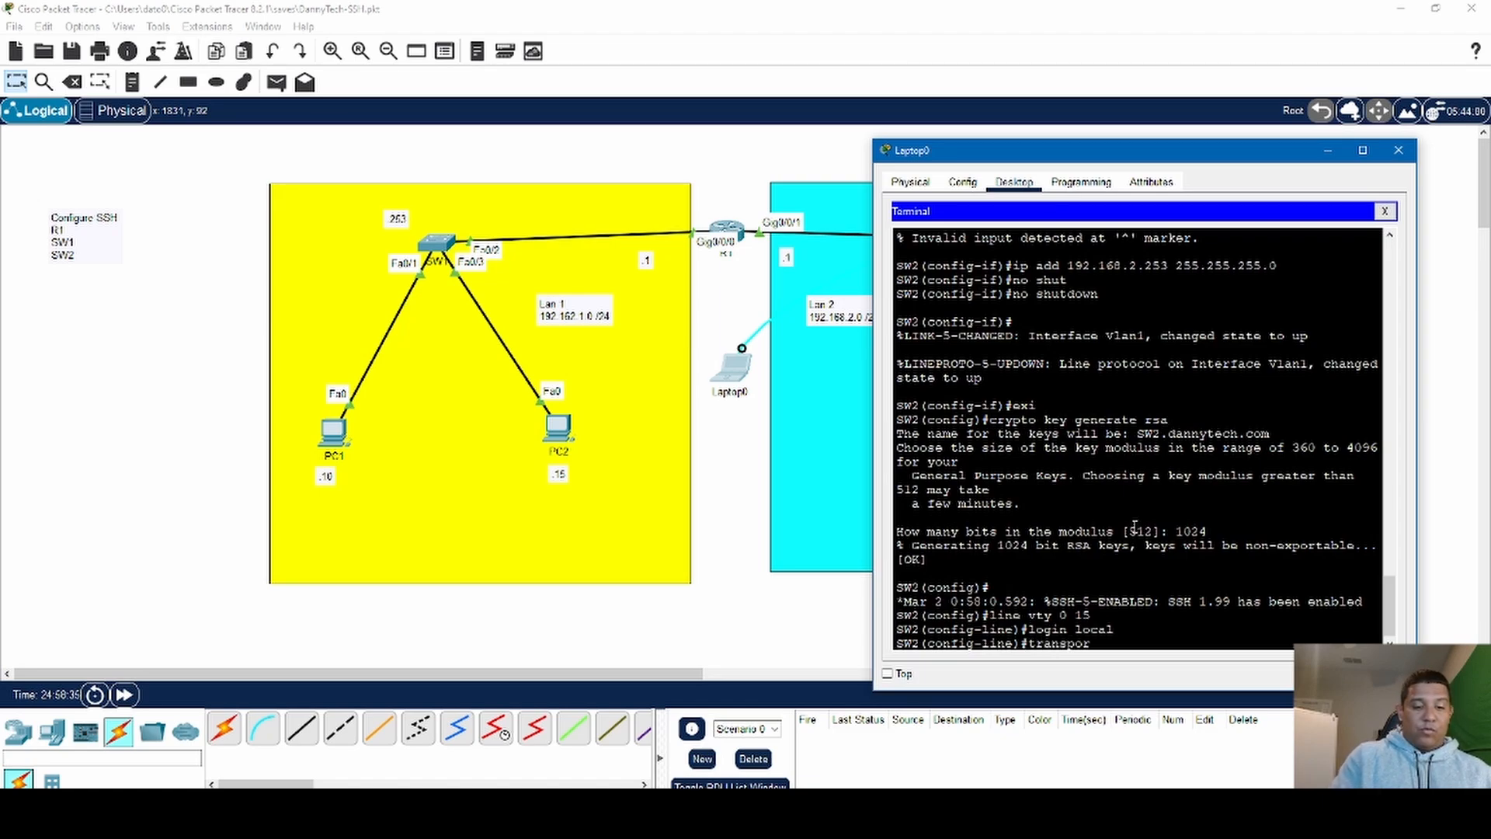
text(t )
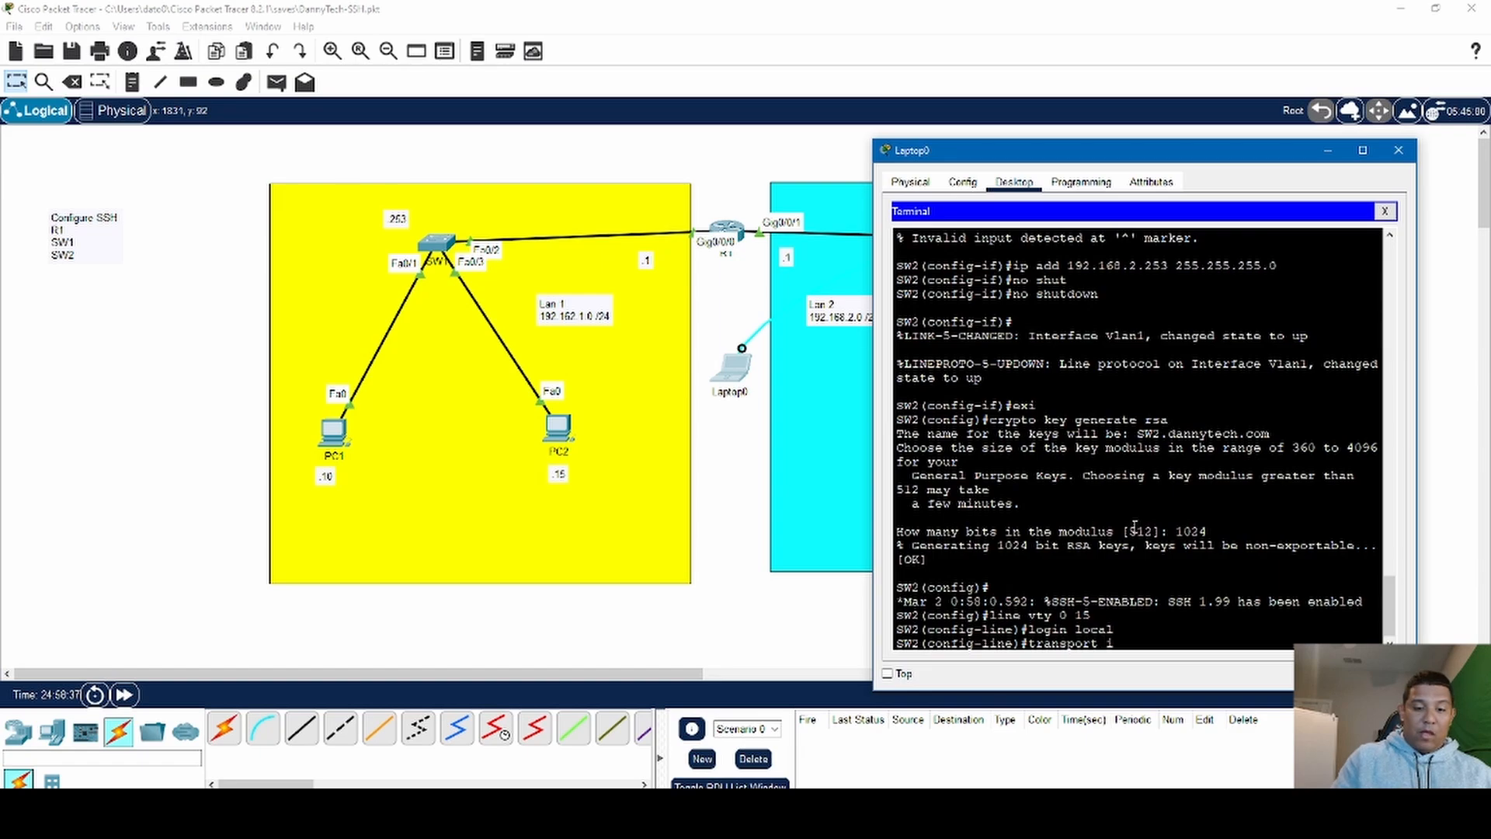
text(ipu)
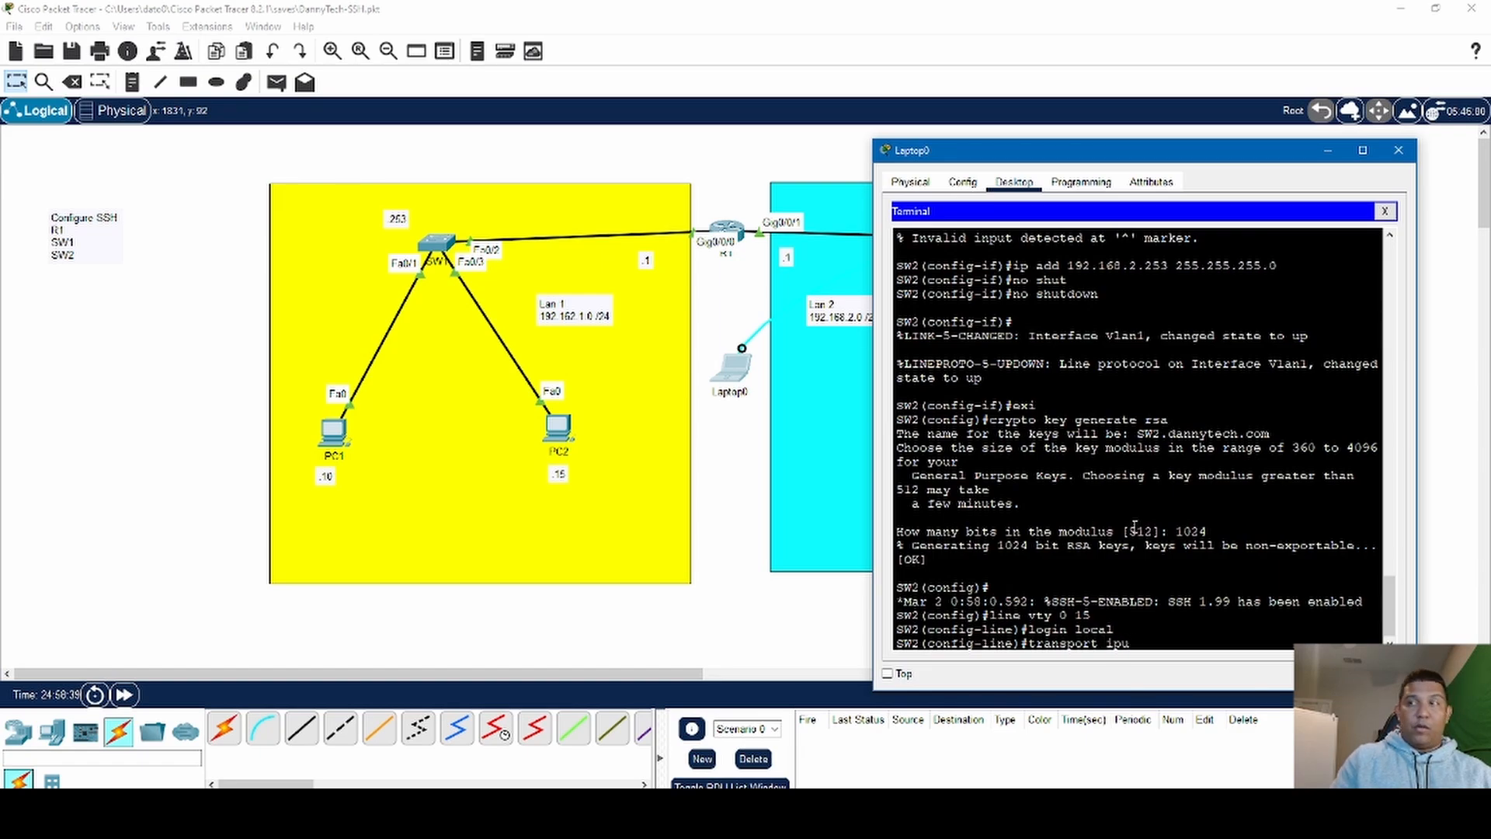
key(BackSpace)
key(BackSpace)
text(nput)
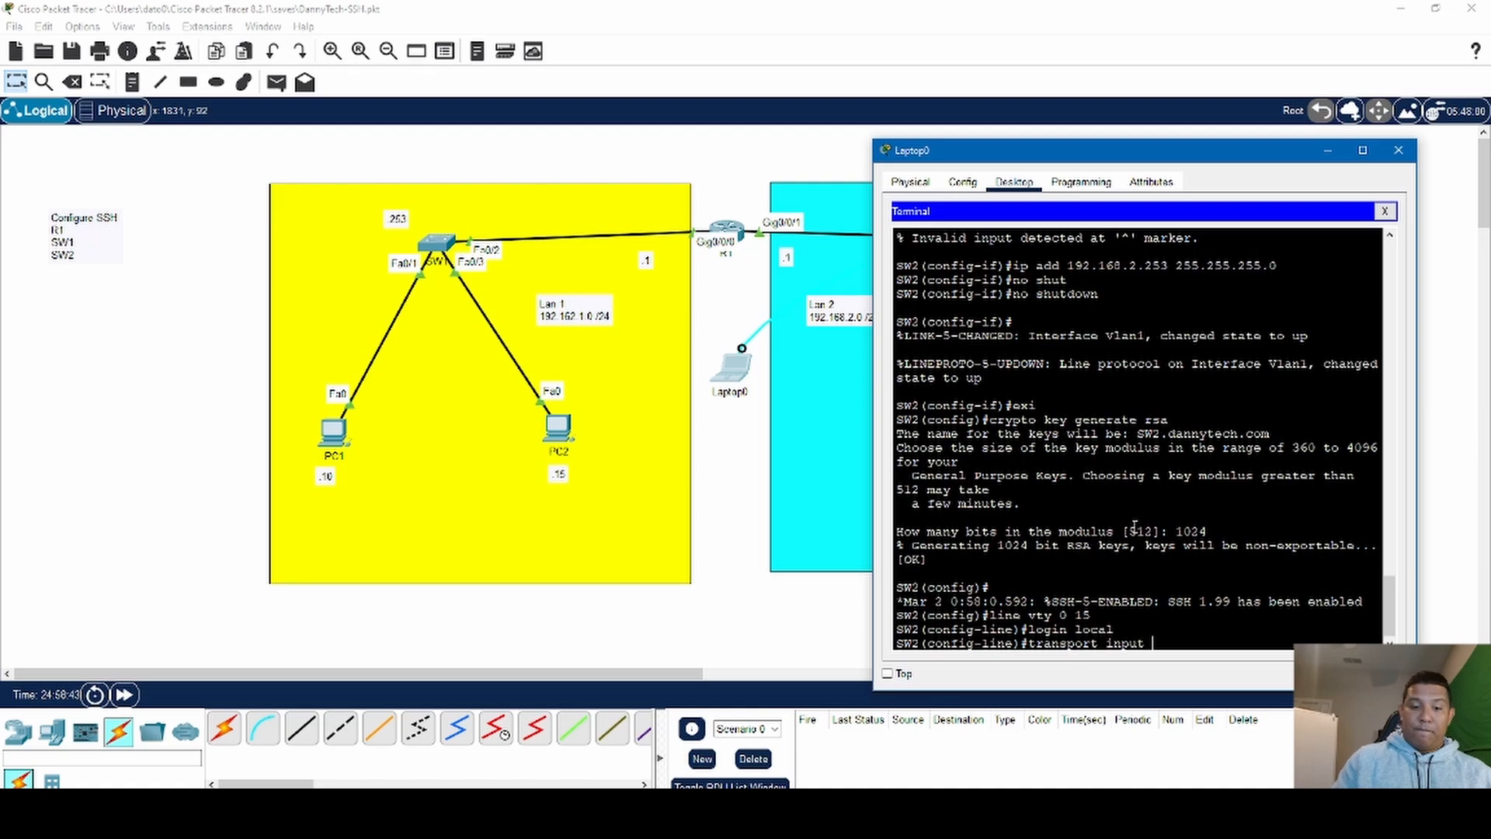
text( ssh)
key(Return)
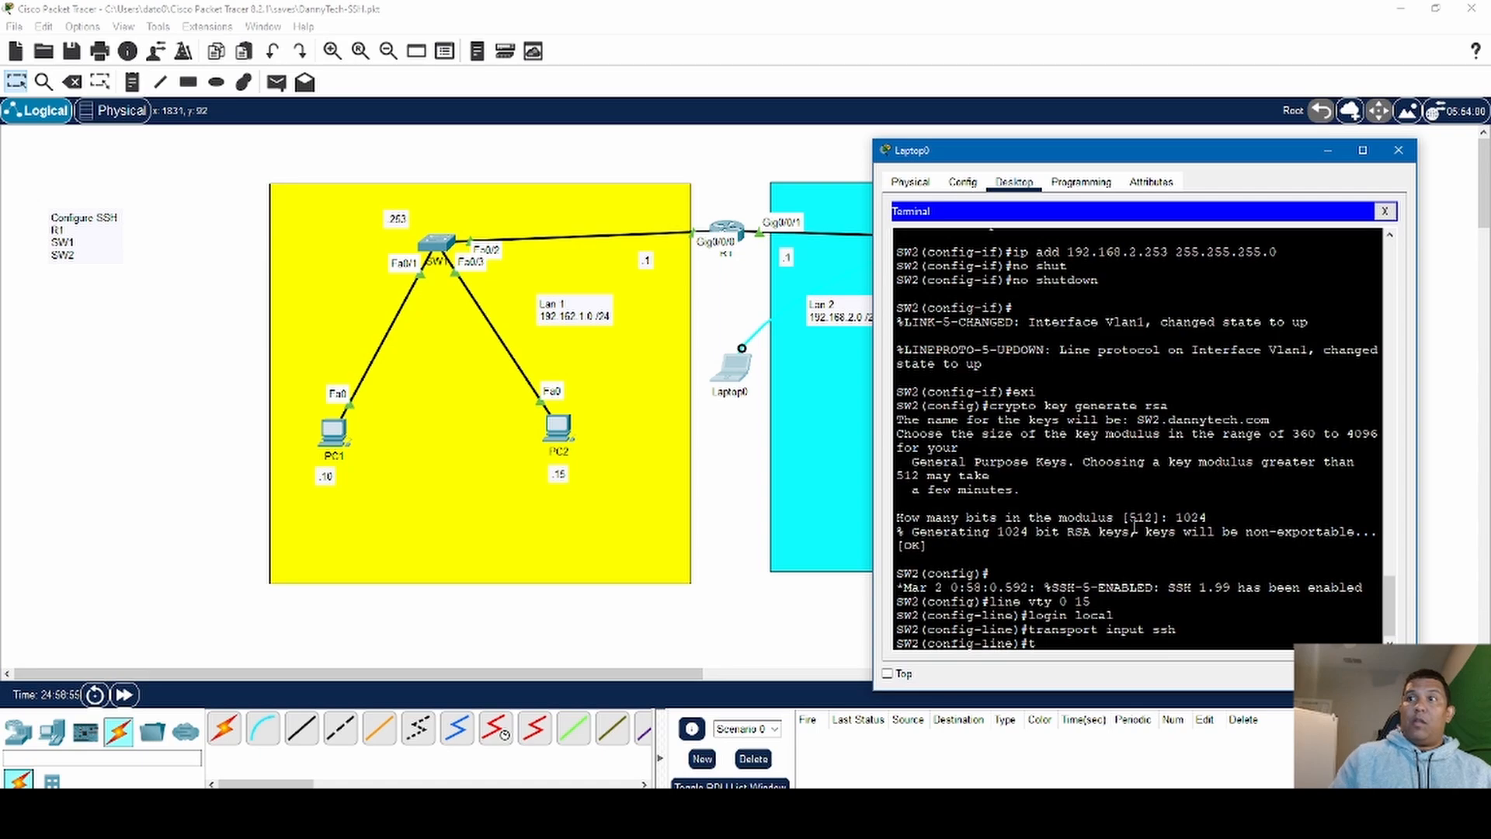
- Display the inline help for SW2's transport command and for the protocols available under transport input
text(tra)
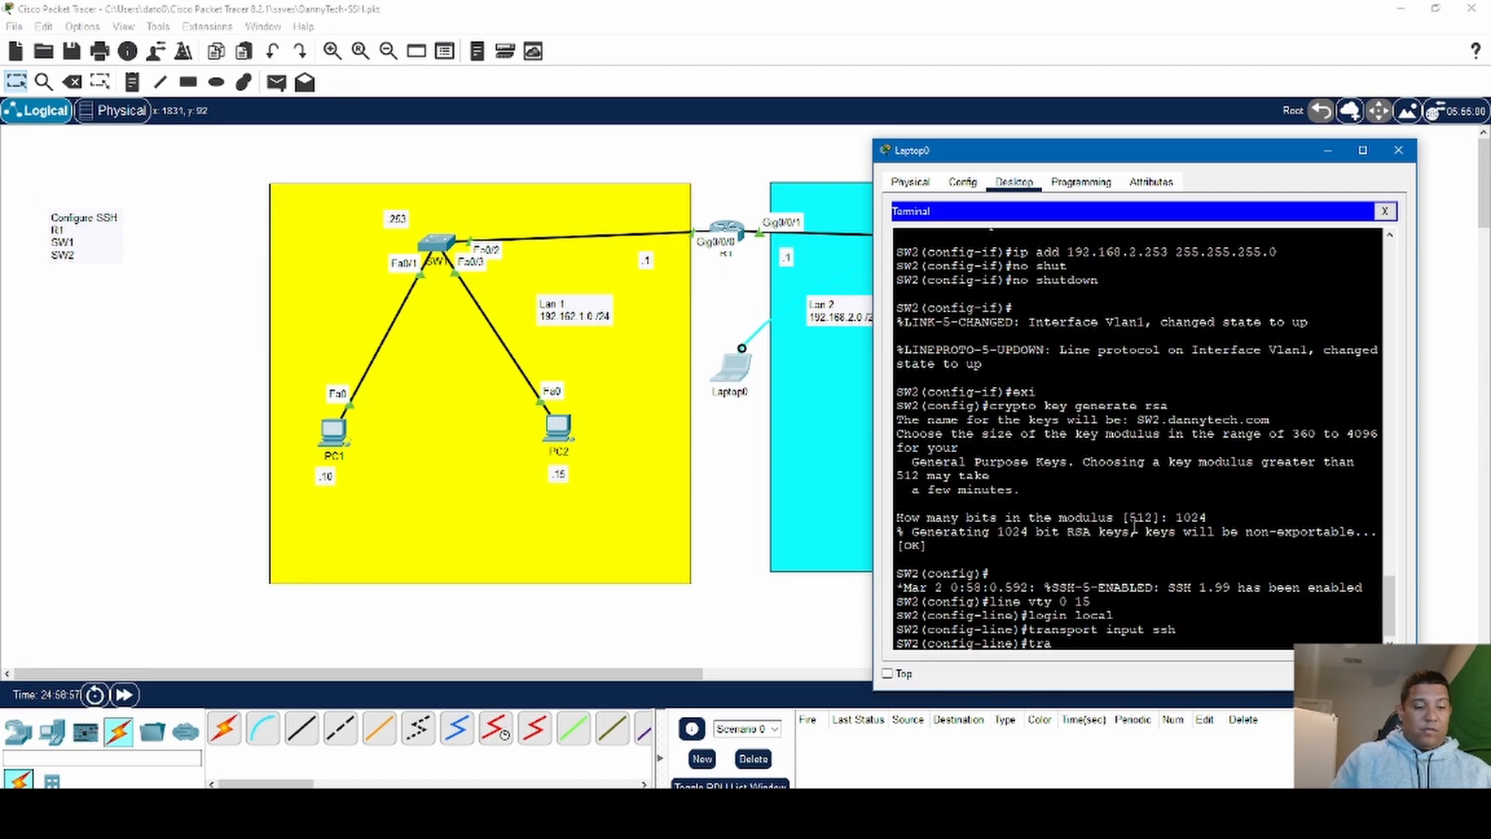
text(nspor)
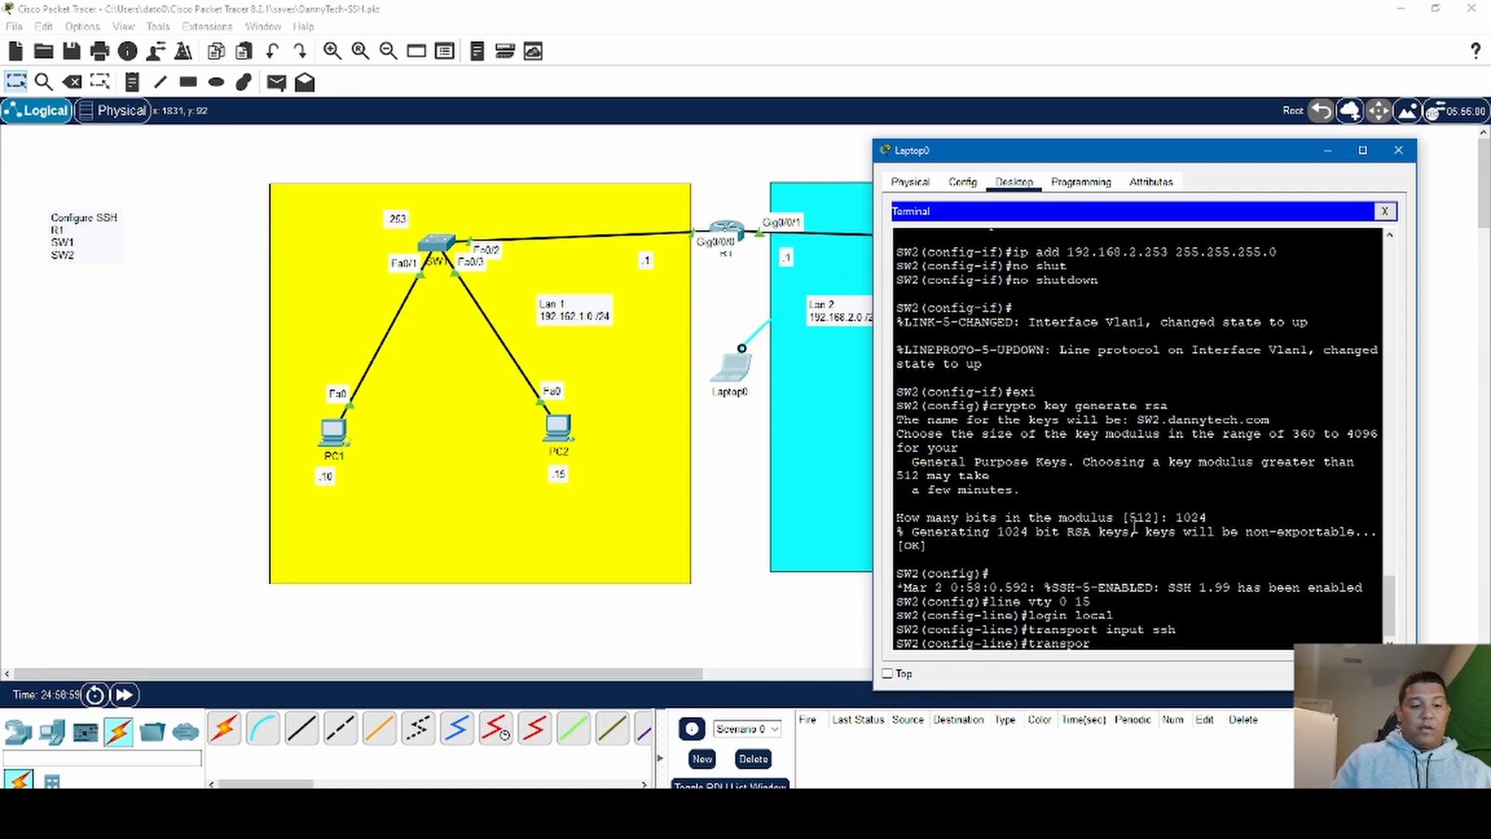
text(t)
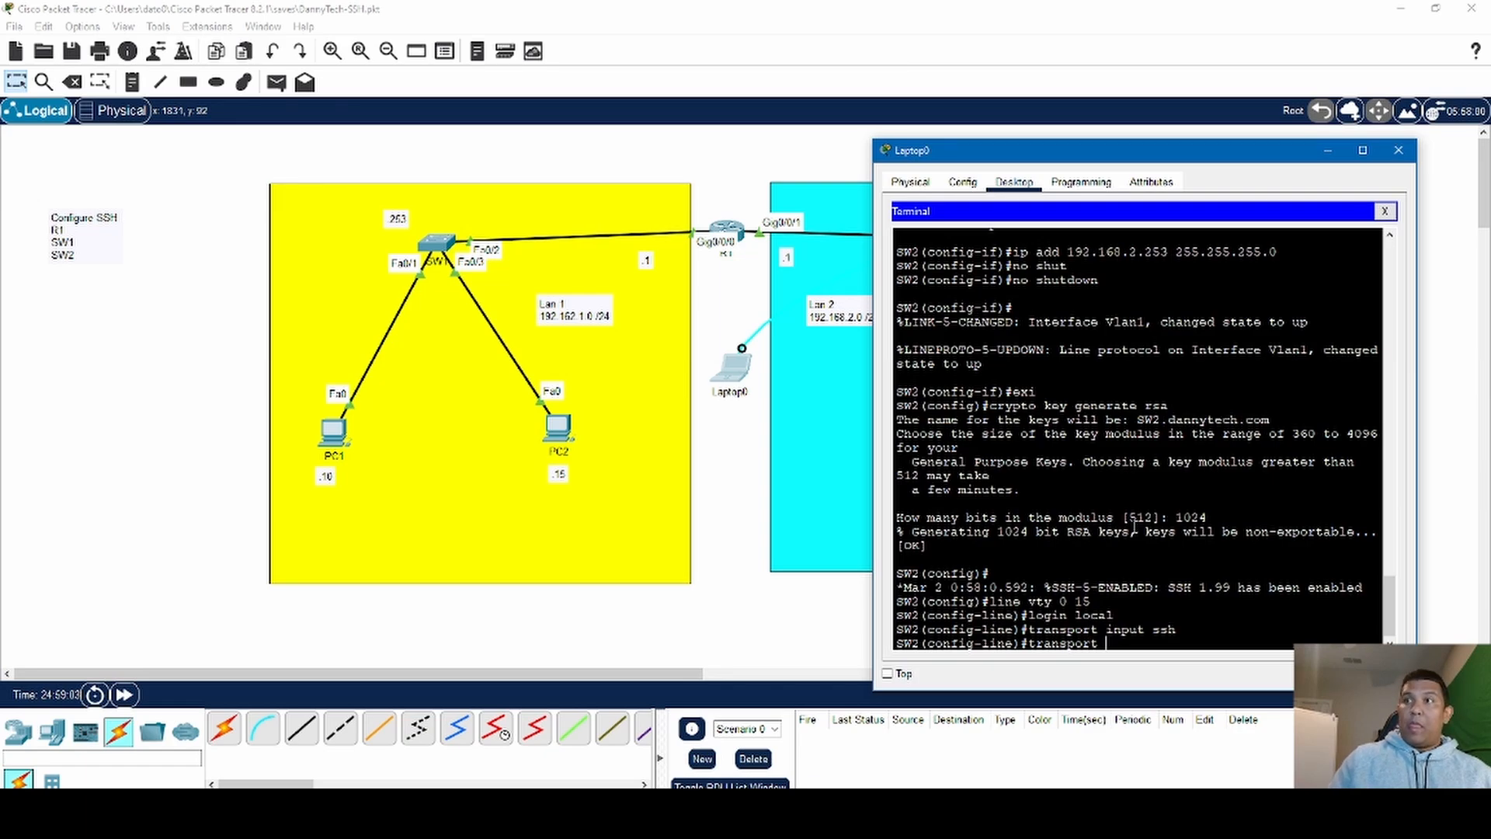
text( ?)
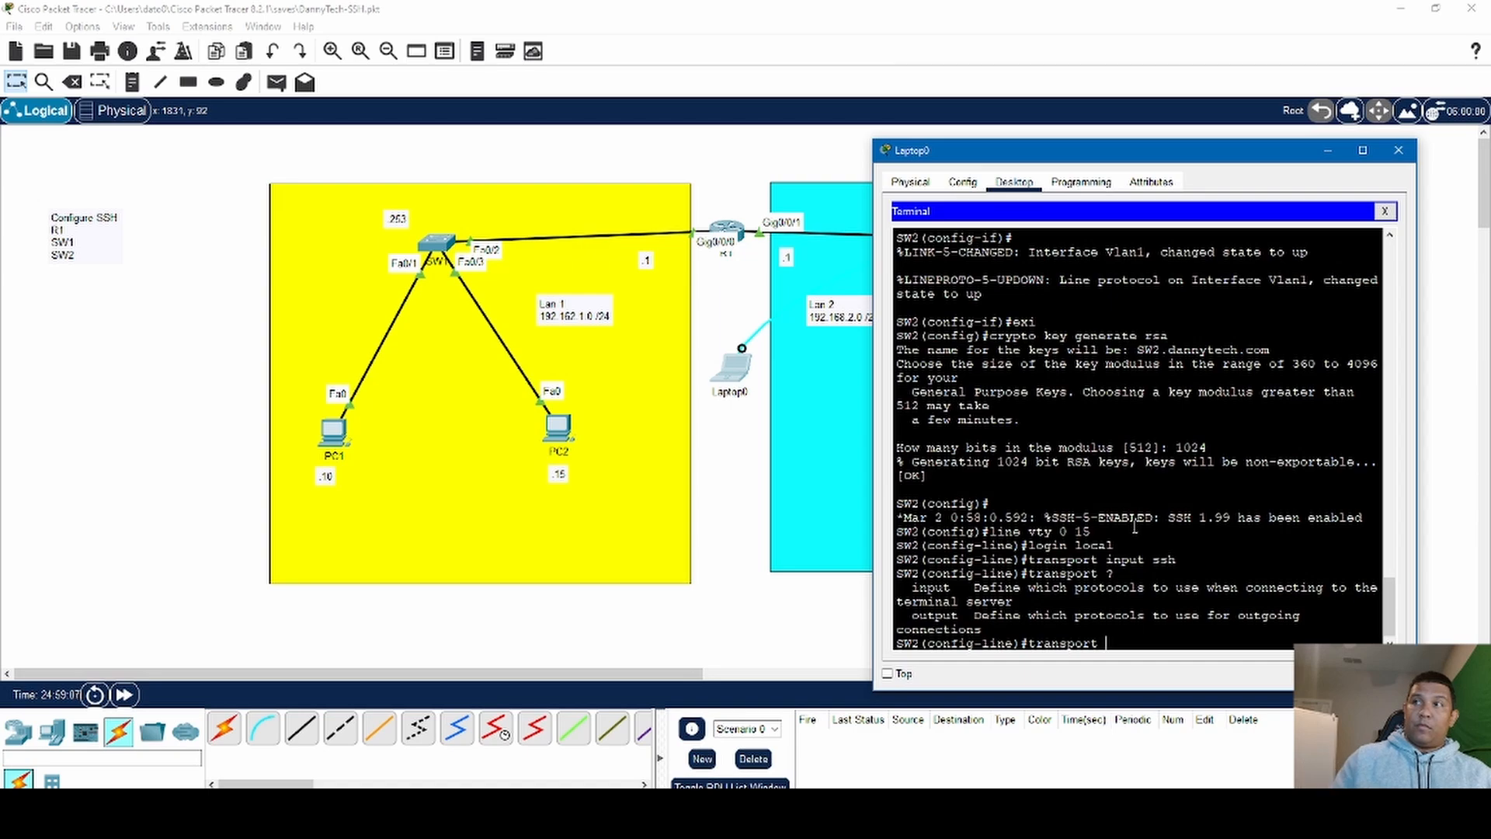
text( inp)
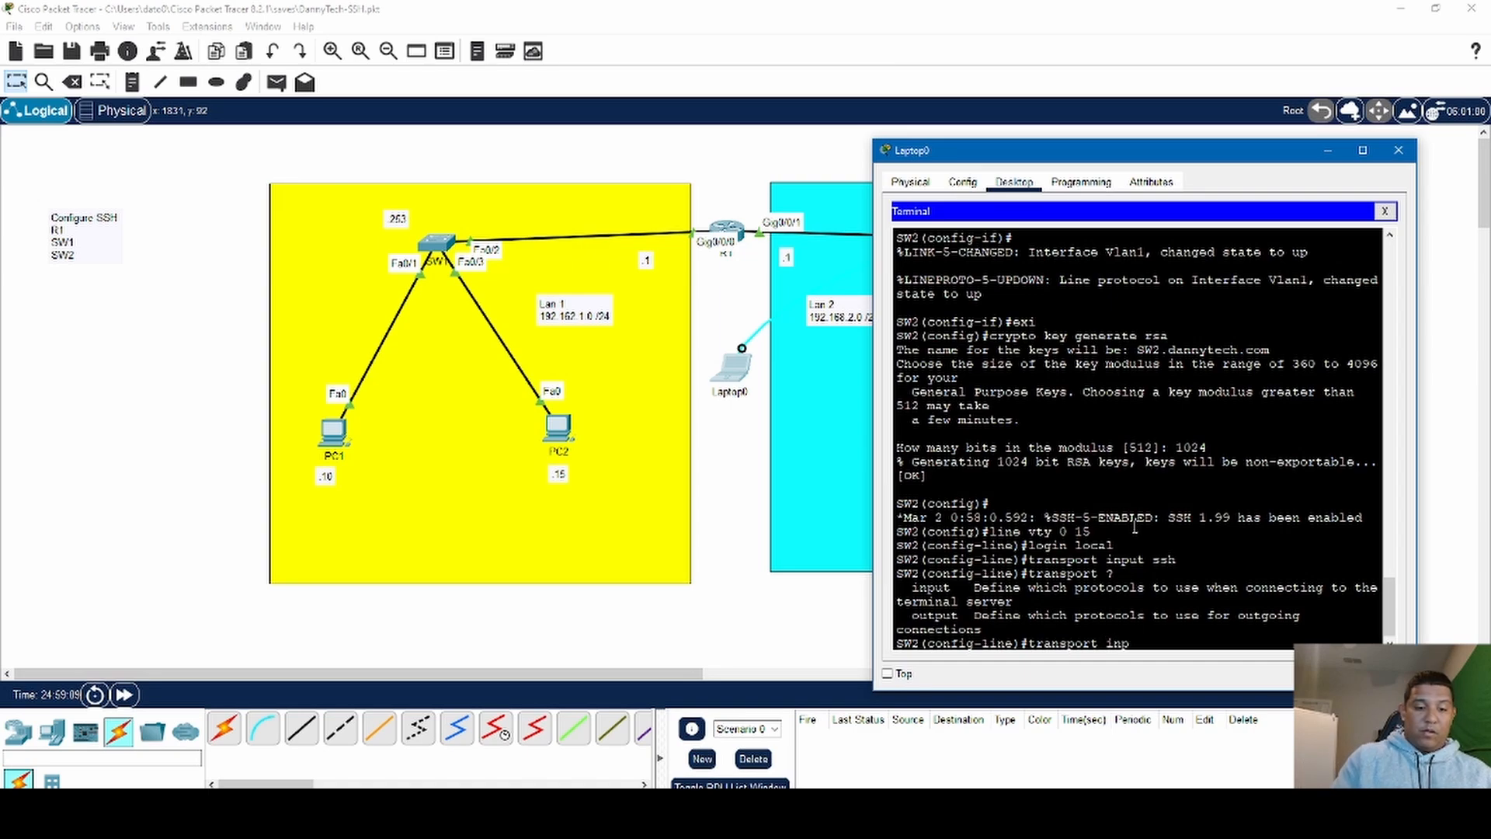
text(ut)
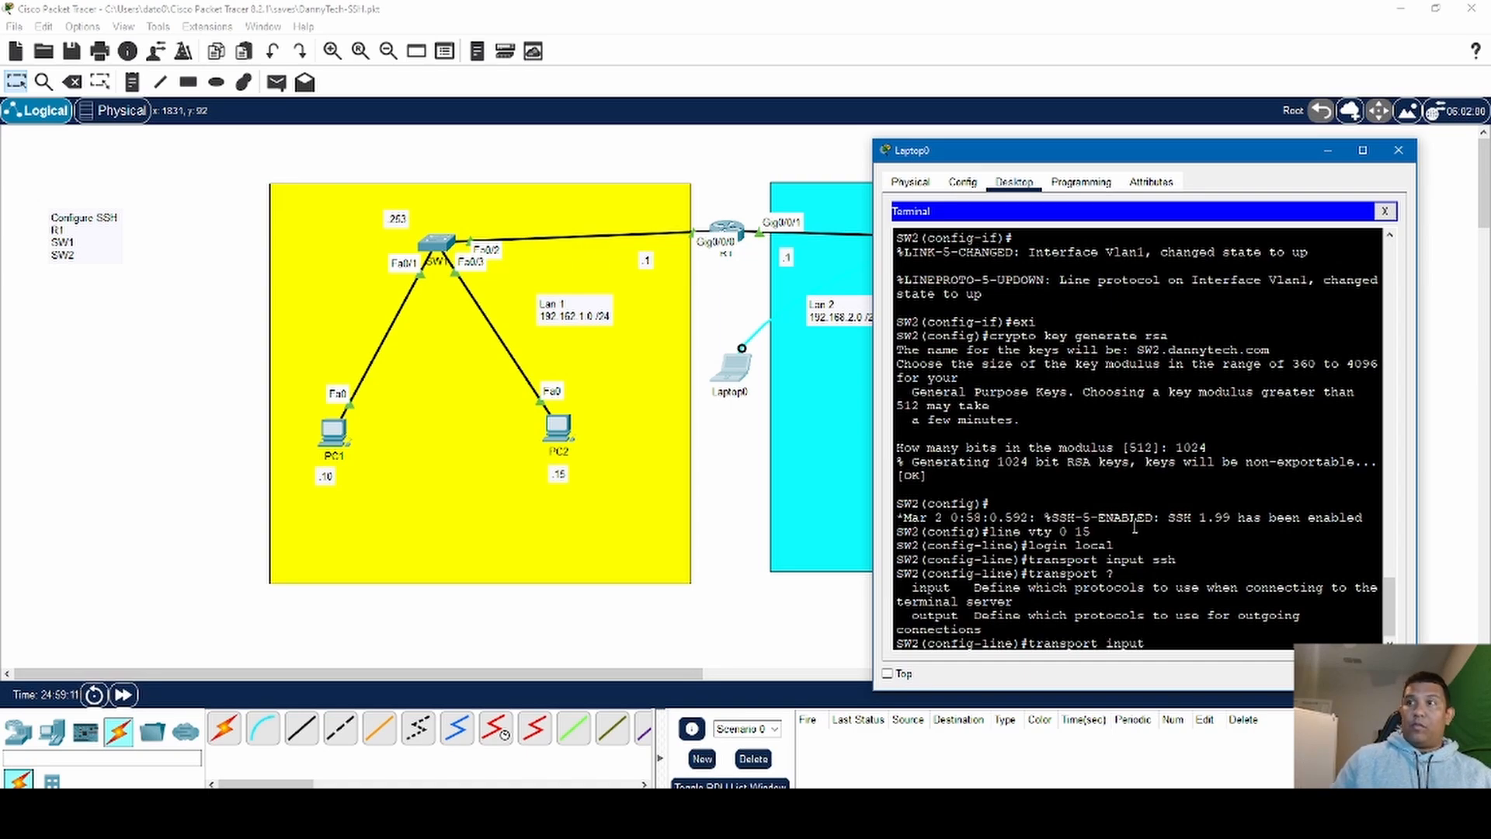
text( ?)
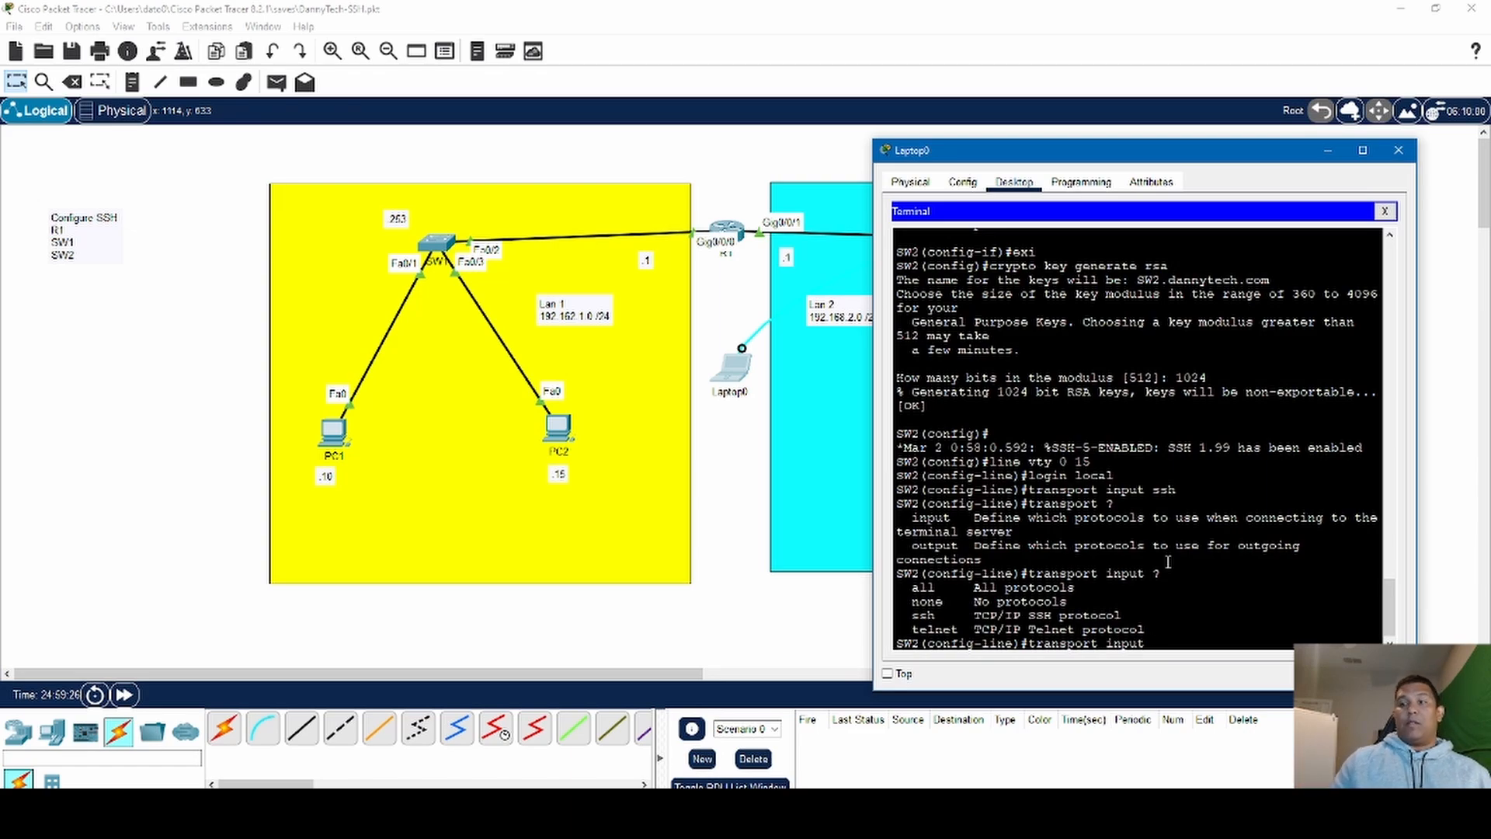
- End SW2's VTY line configuration and return to privileged EXEC mode
text(exit)
key(Return)
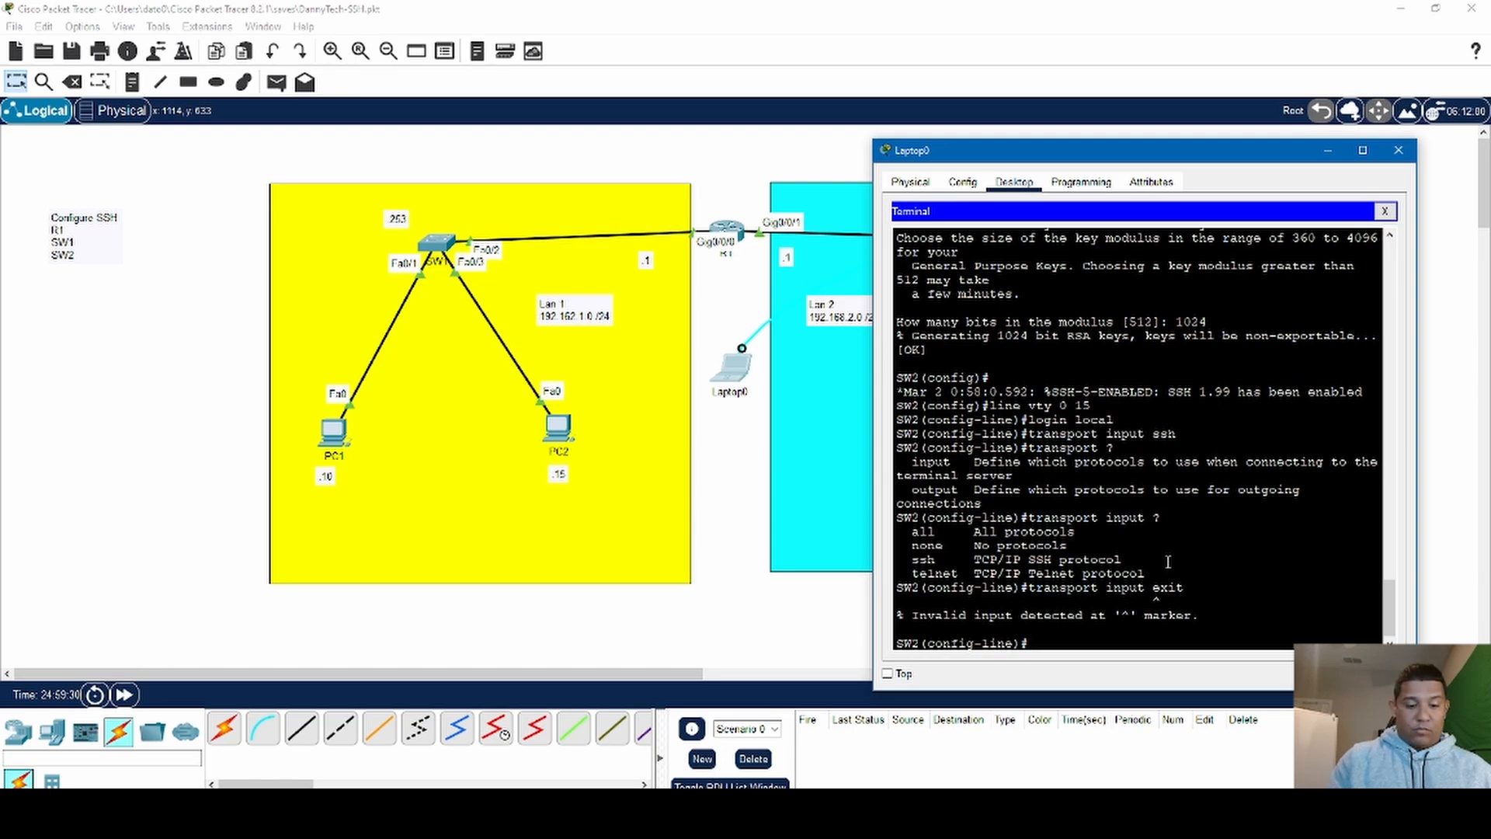
text(end)
key(Return)
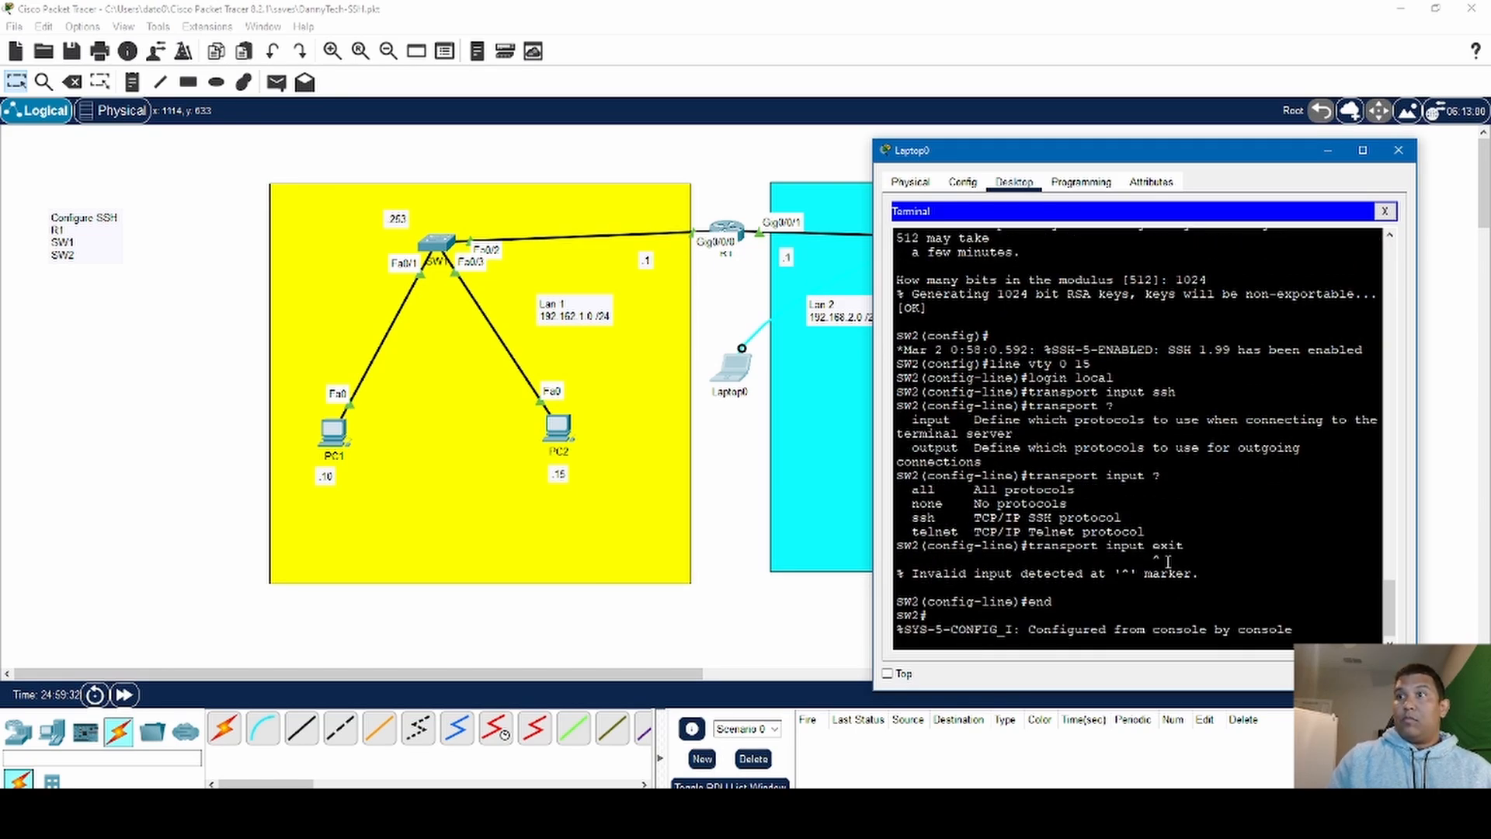
key(Return)
key(Return)
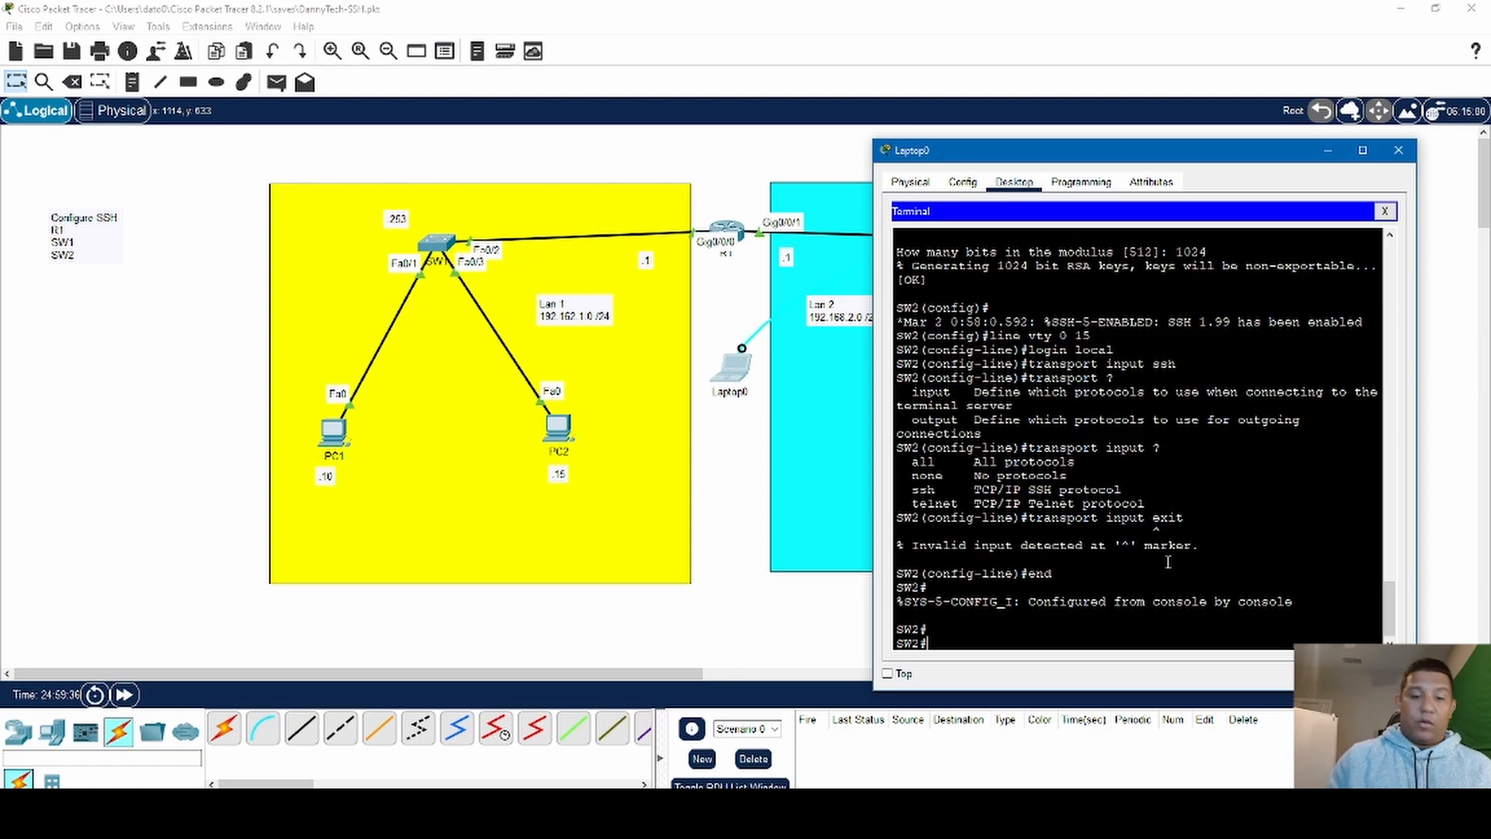
- Enter global configuration mode on SW2 and create a local user account with the username and account password
text(con)
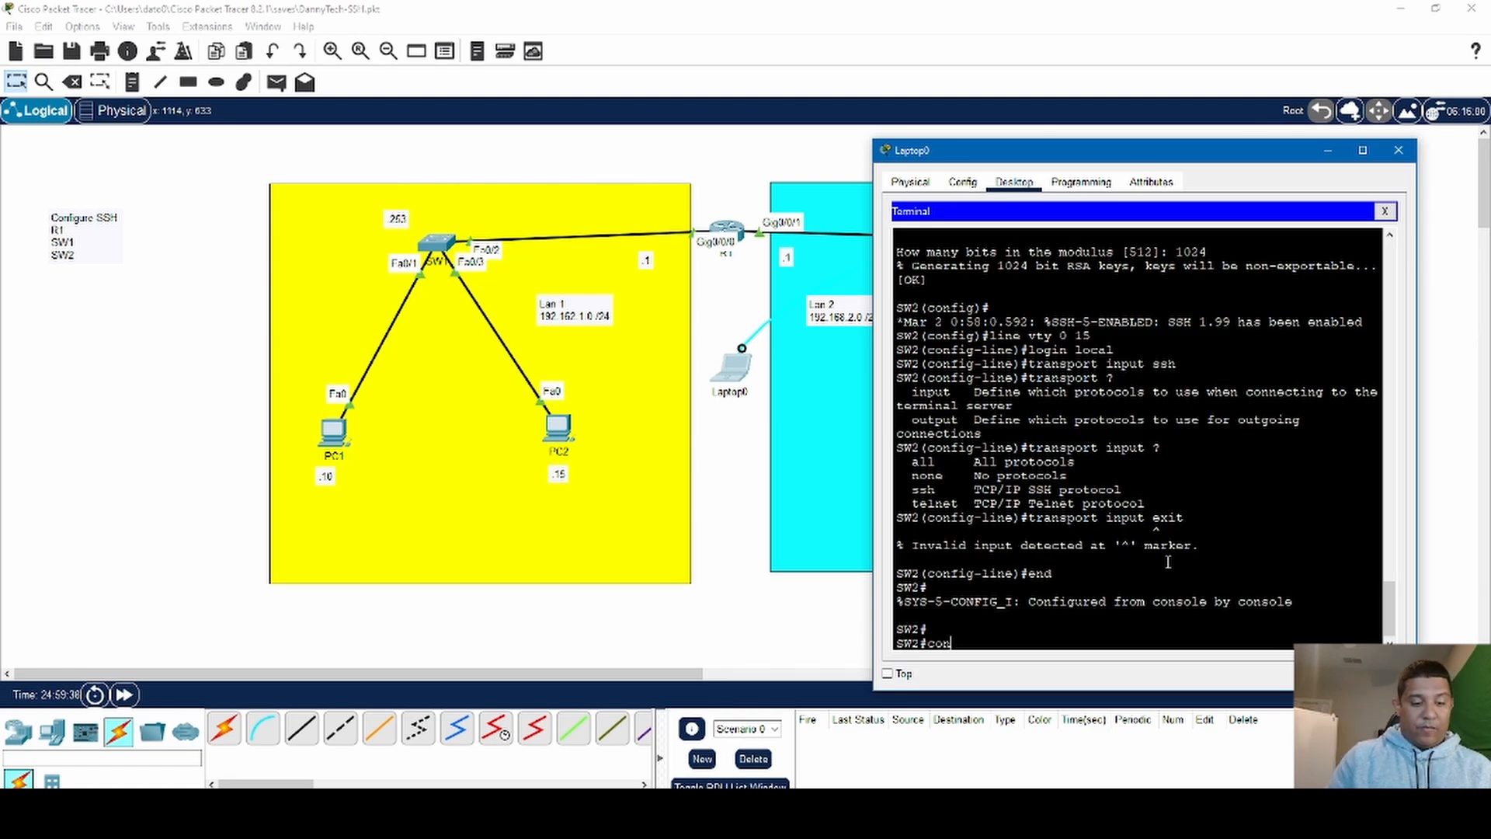
text(f t)
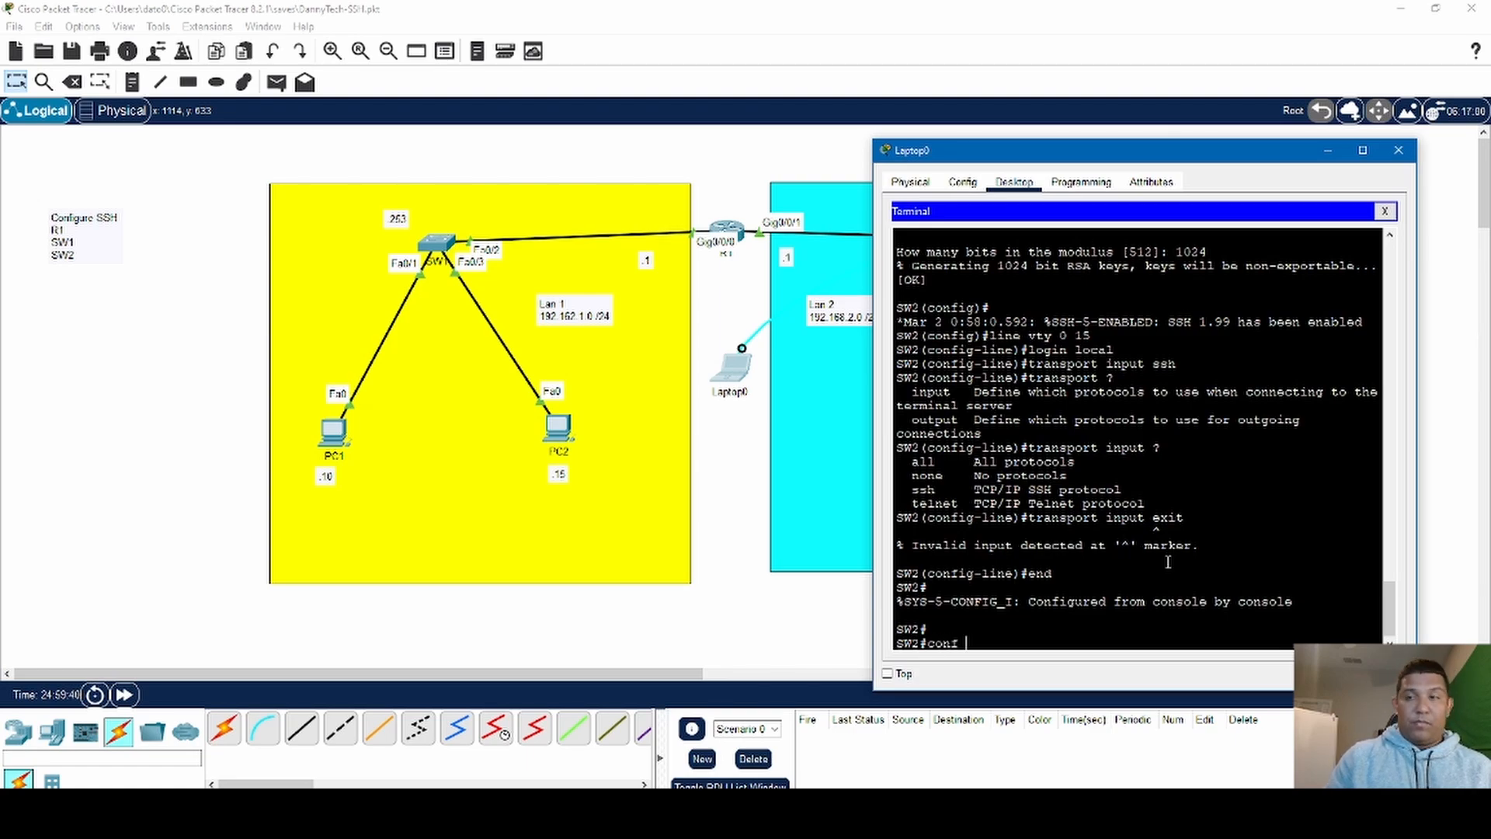
key(Return)
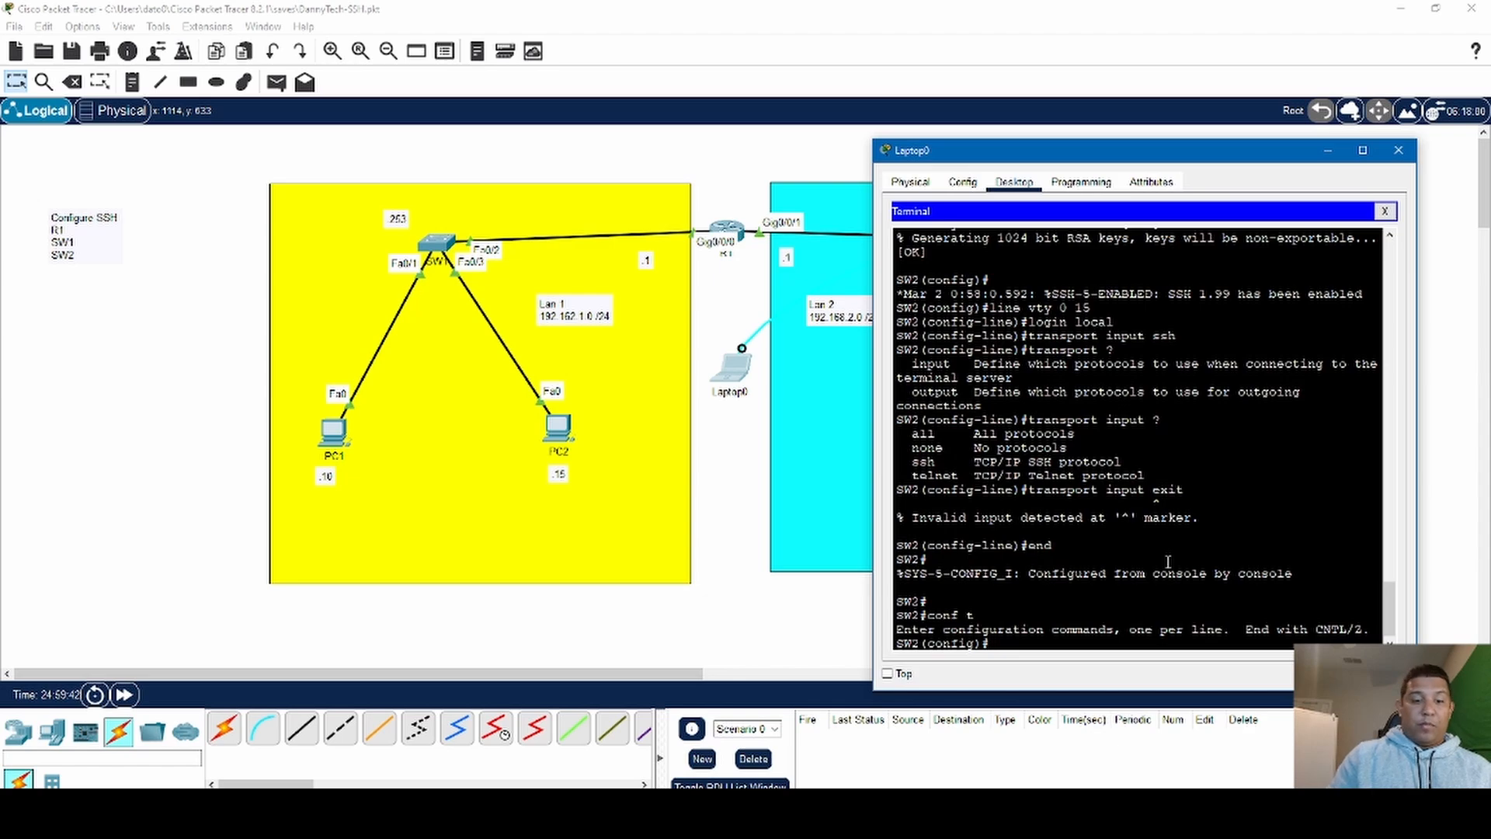
text(userna)
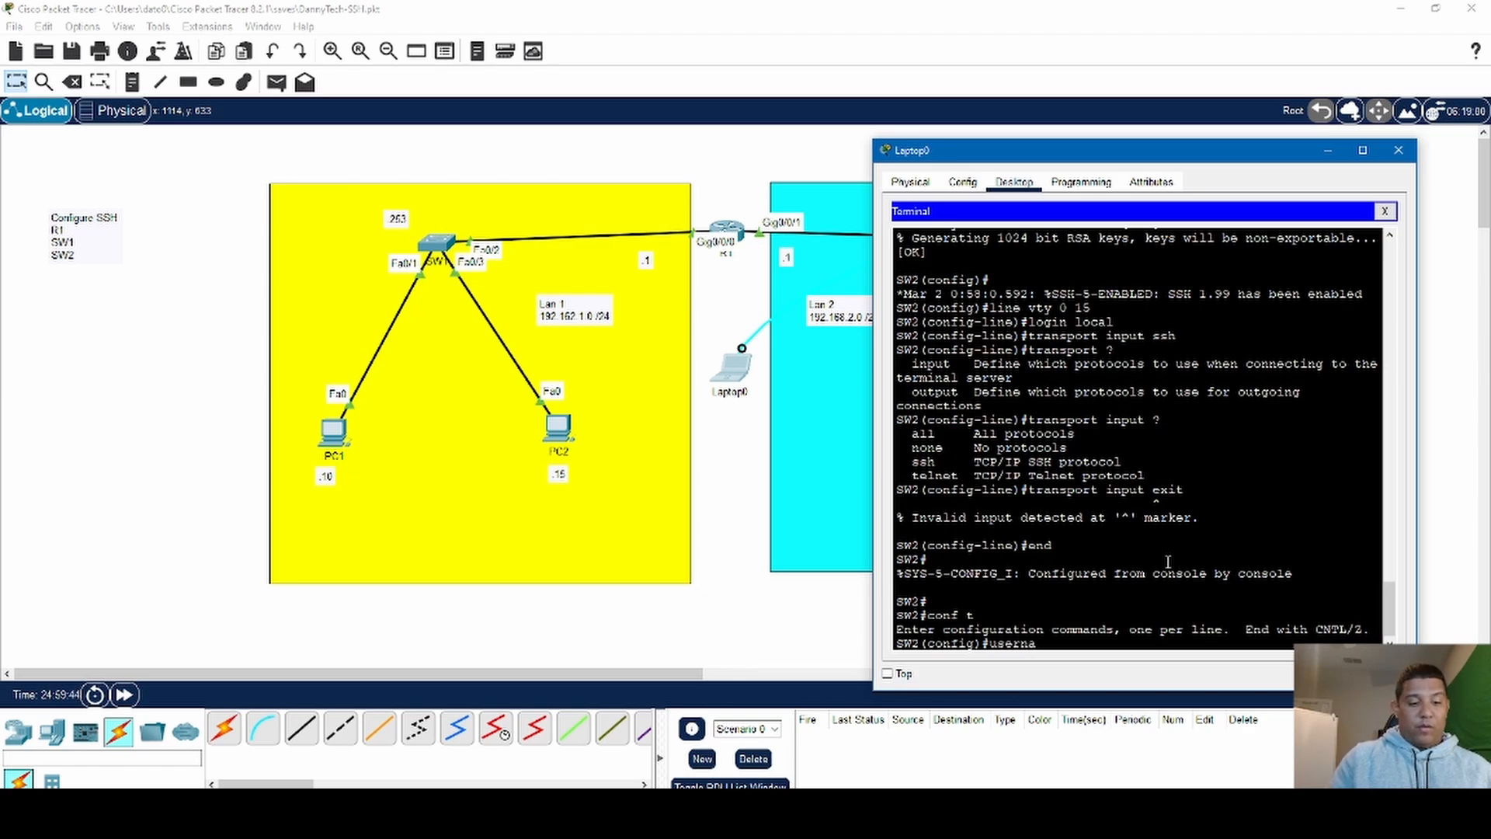
text(me Danny)
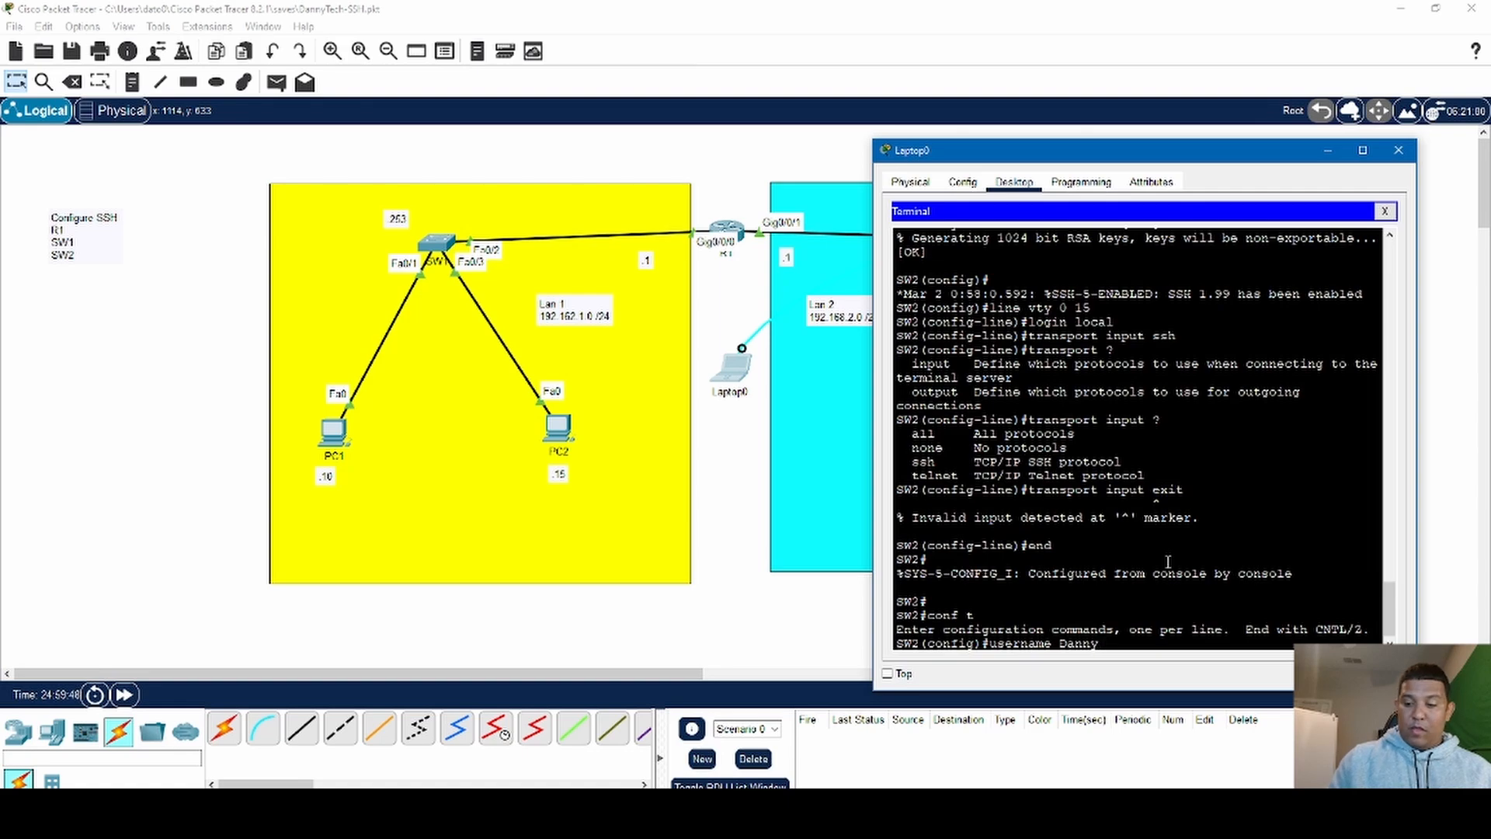
text( password)
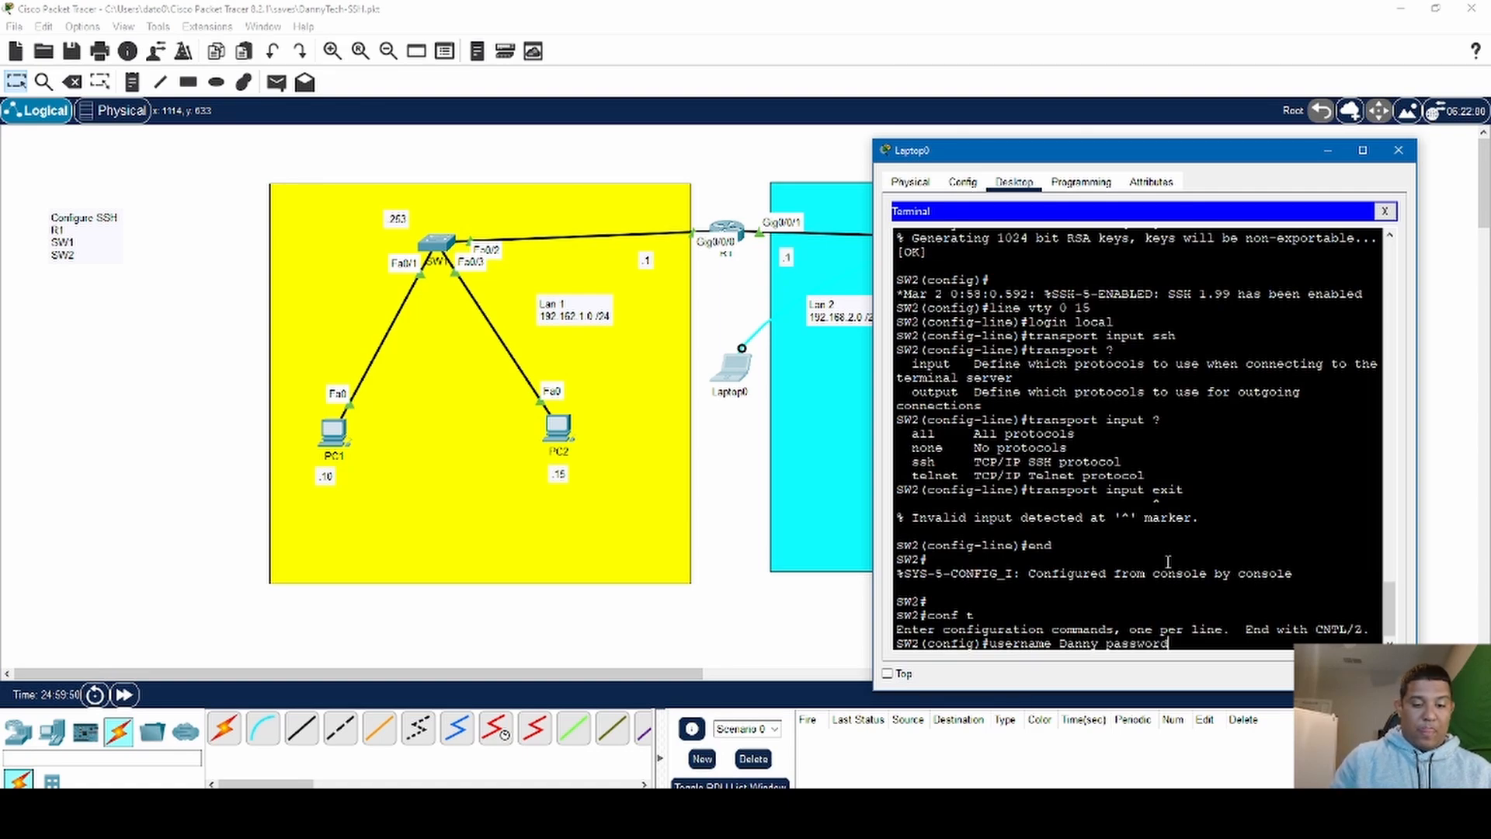
text( 19)
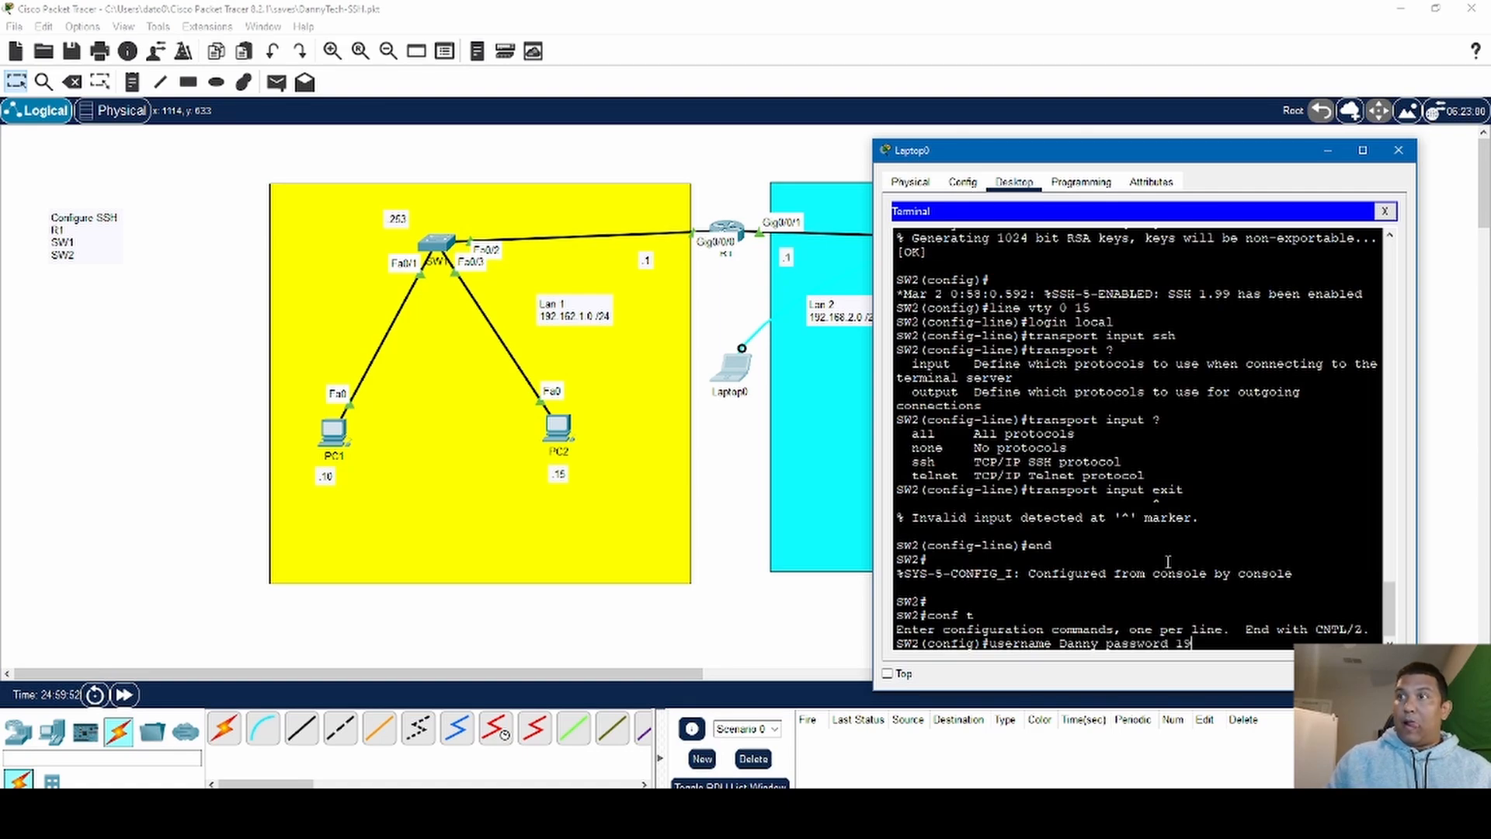
key(BackSpace)
key(BackSpace)
text(ccna)
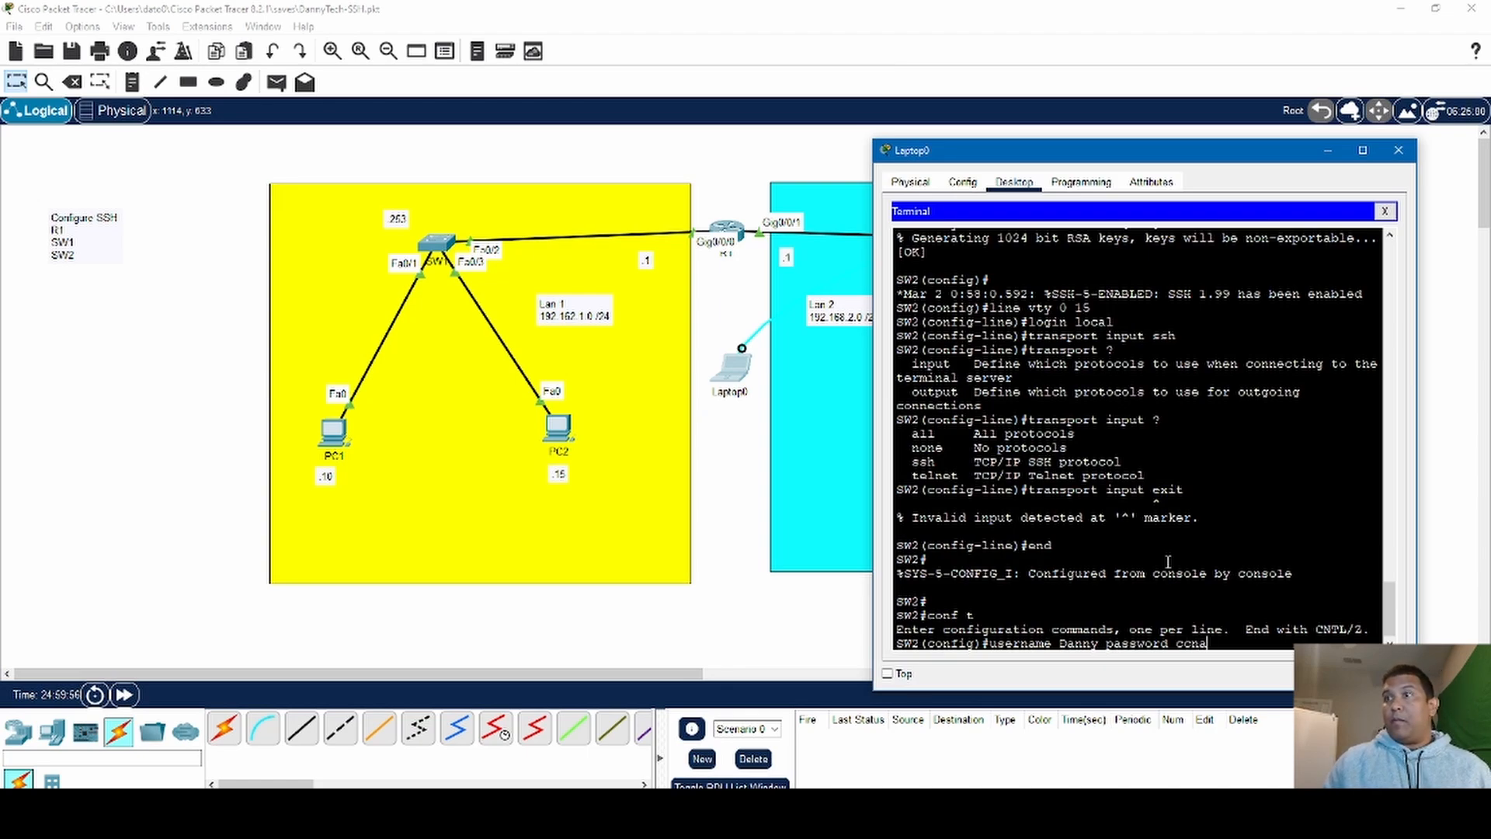
key(Return)
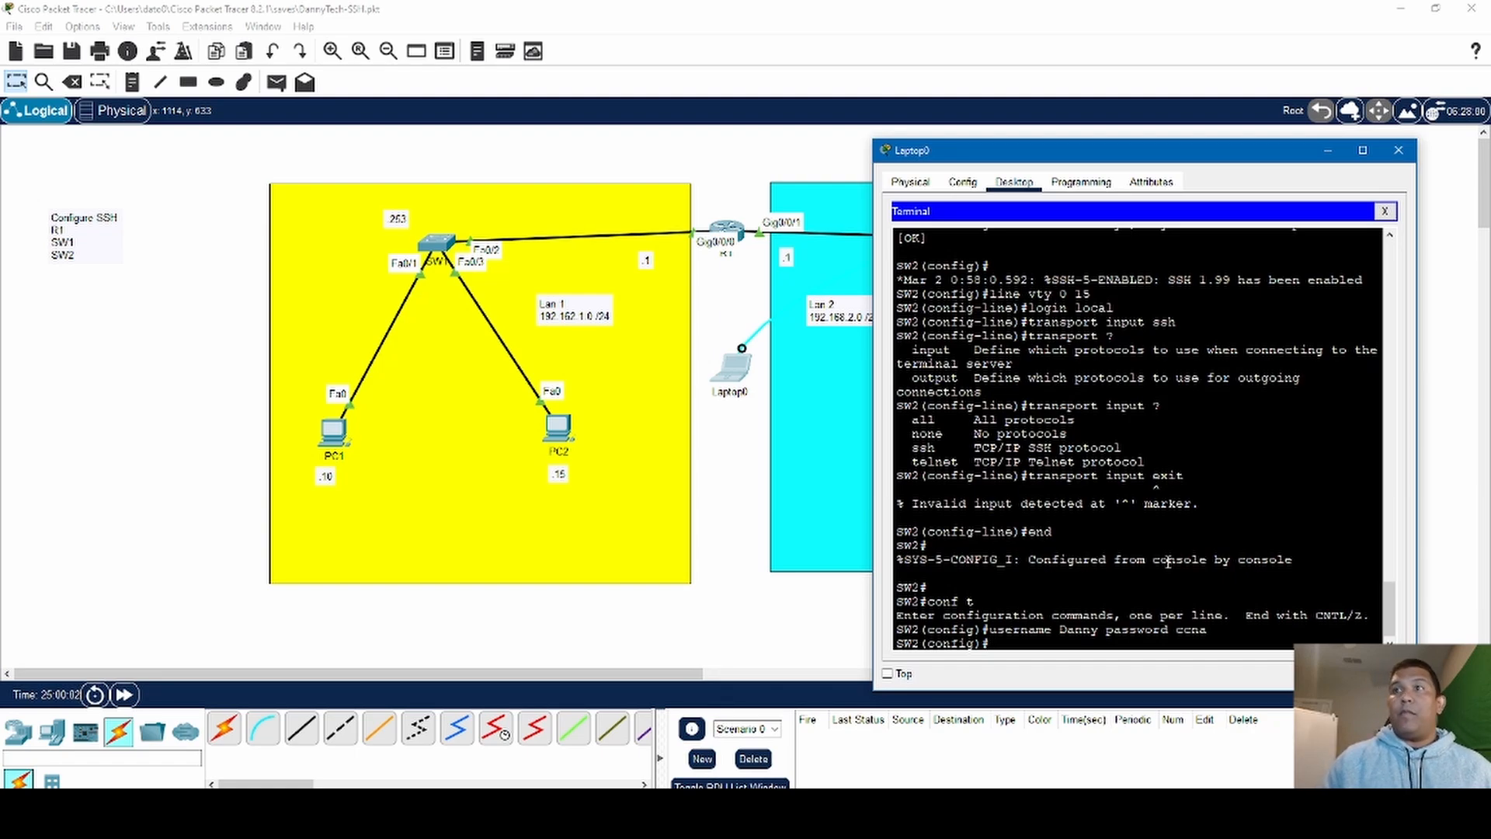
- Exit global configuration mode on SW2 and close Laptop0's terminal and device window
text(exit)
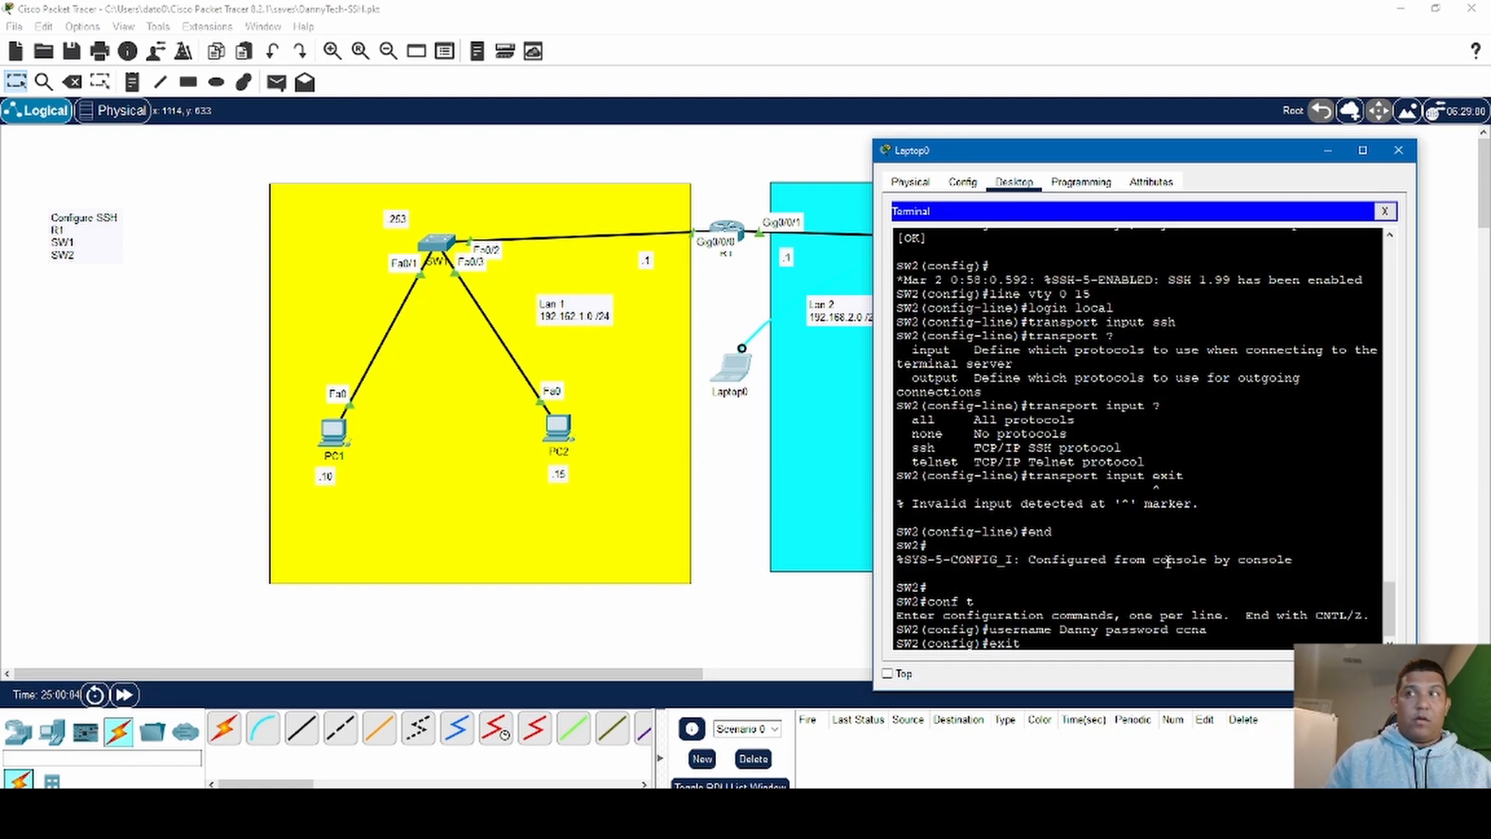
key(Return)
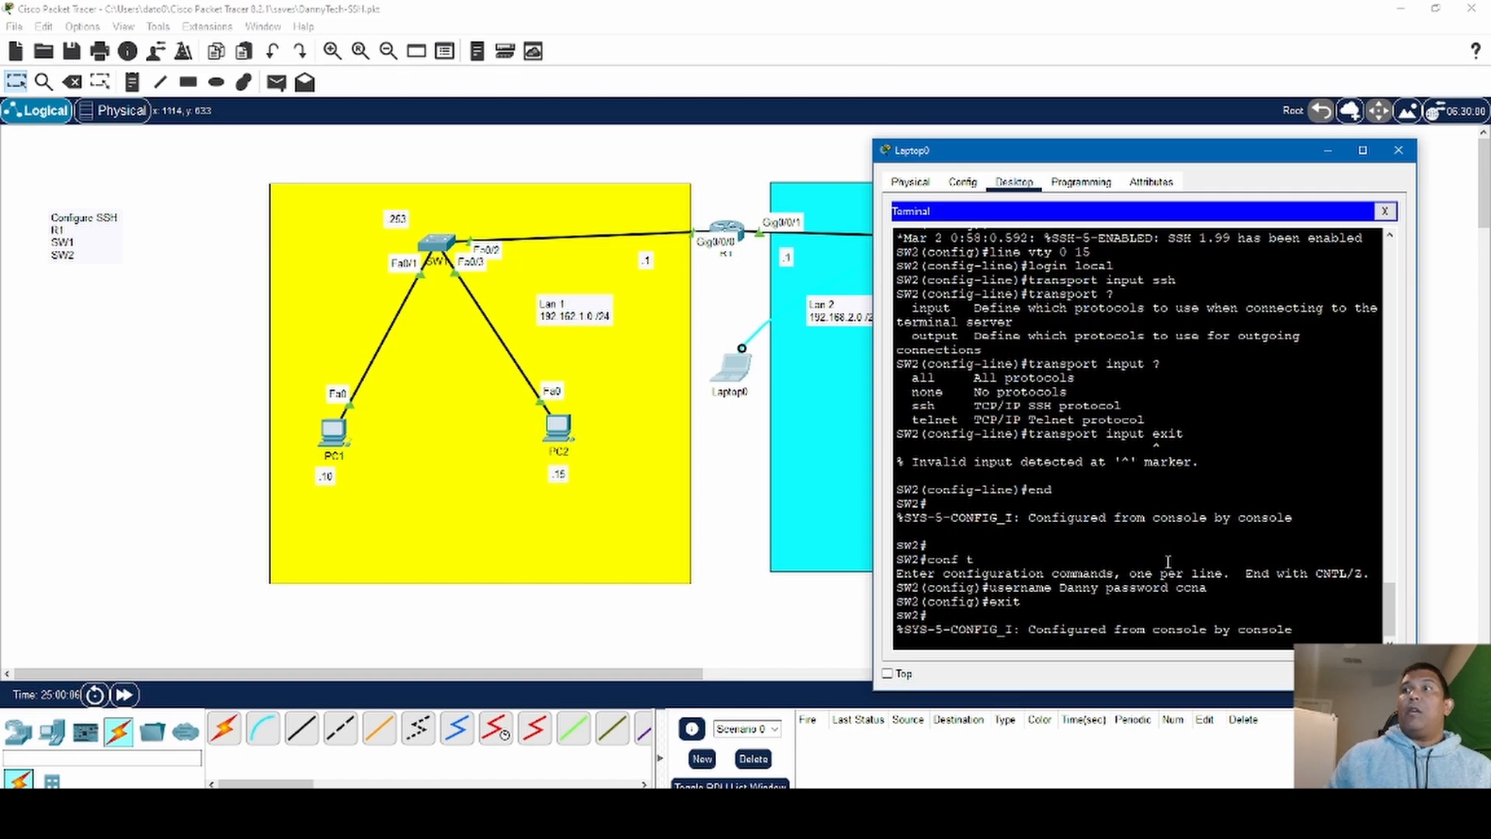
click(1384, 211)
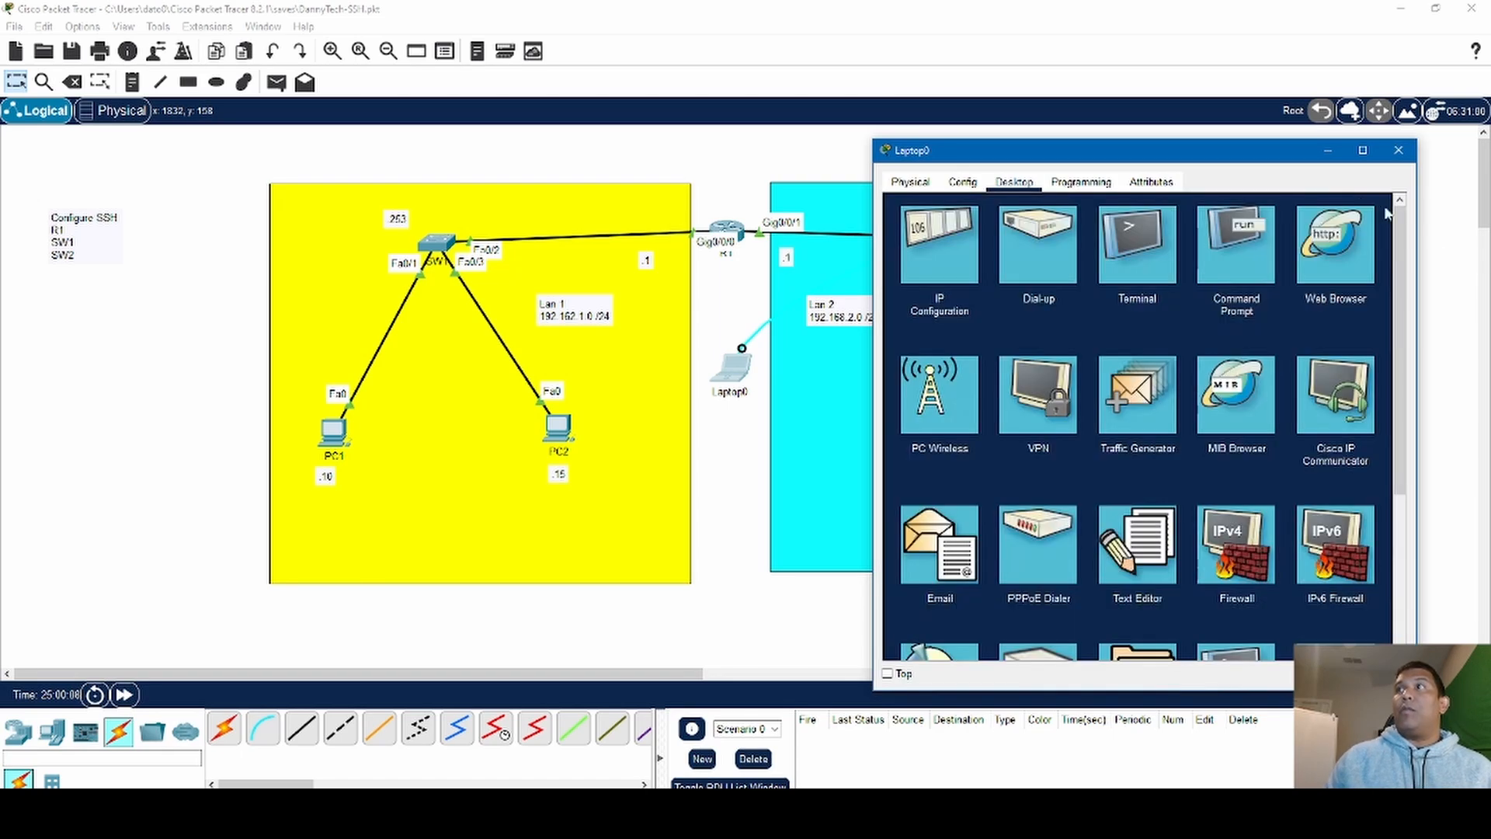
click(1398, 150)
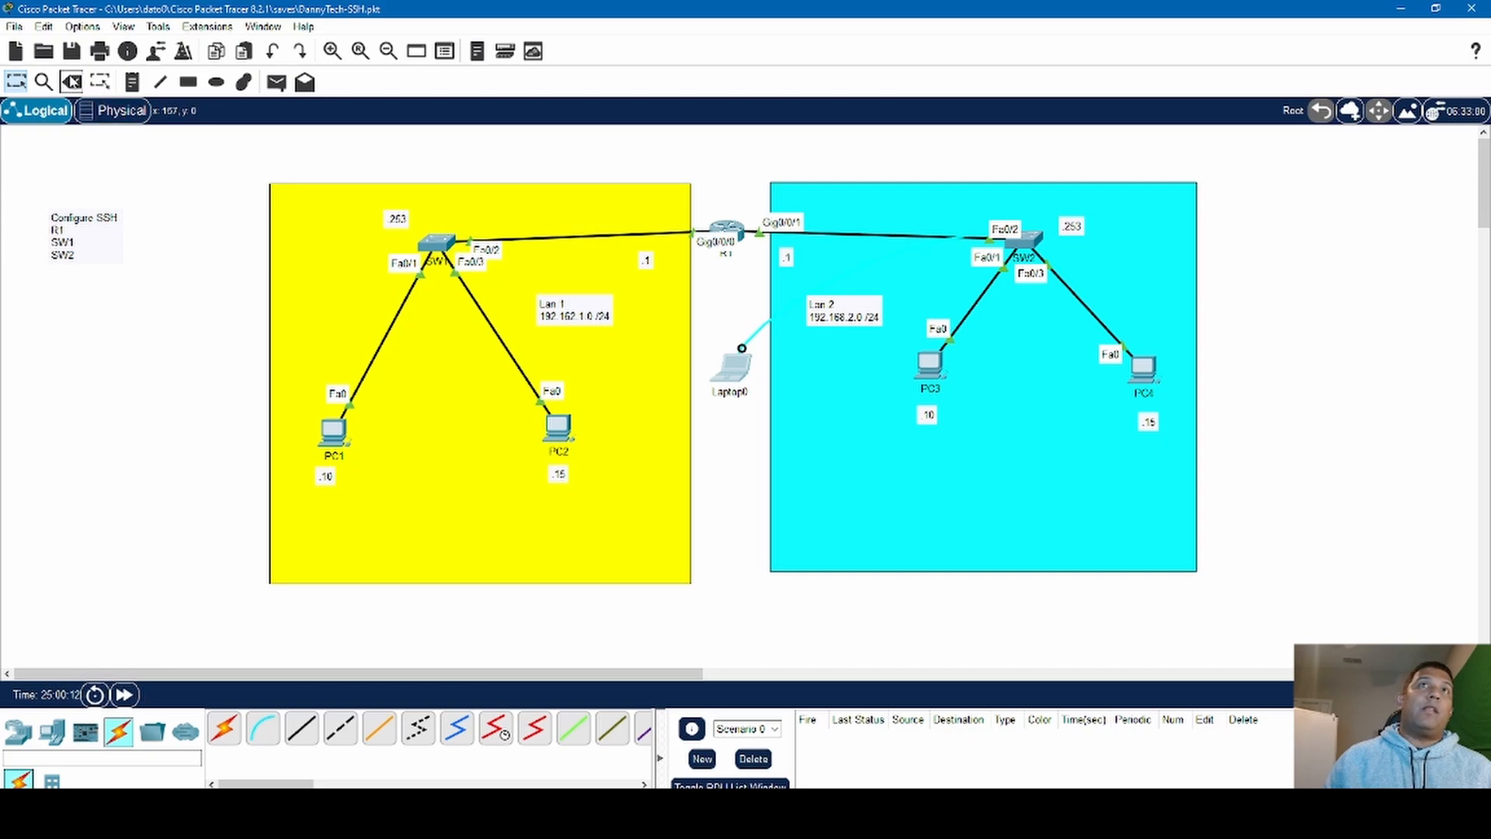
- Delete the console cable attached to Laptop0 and return to the selection tool
click(72, 81)
click(823, 434)
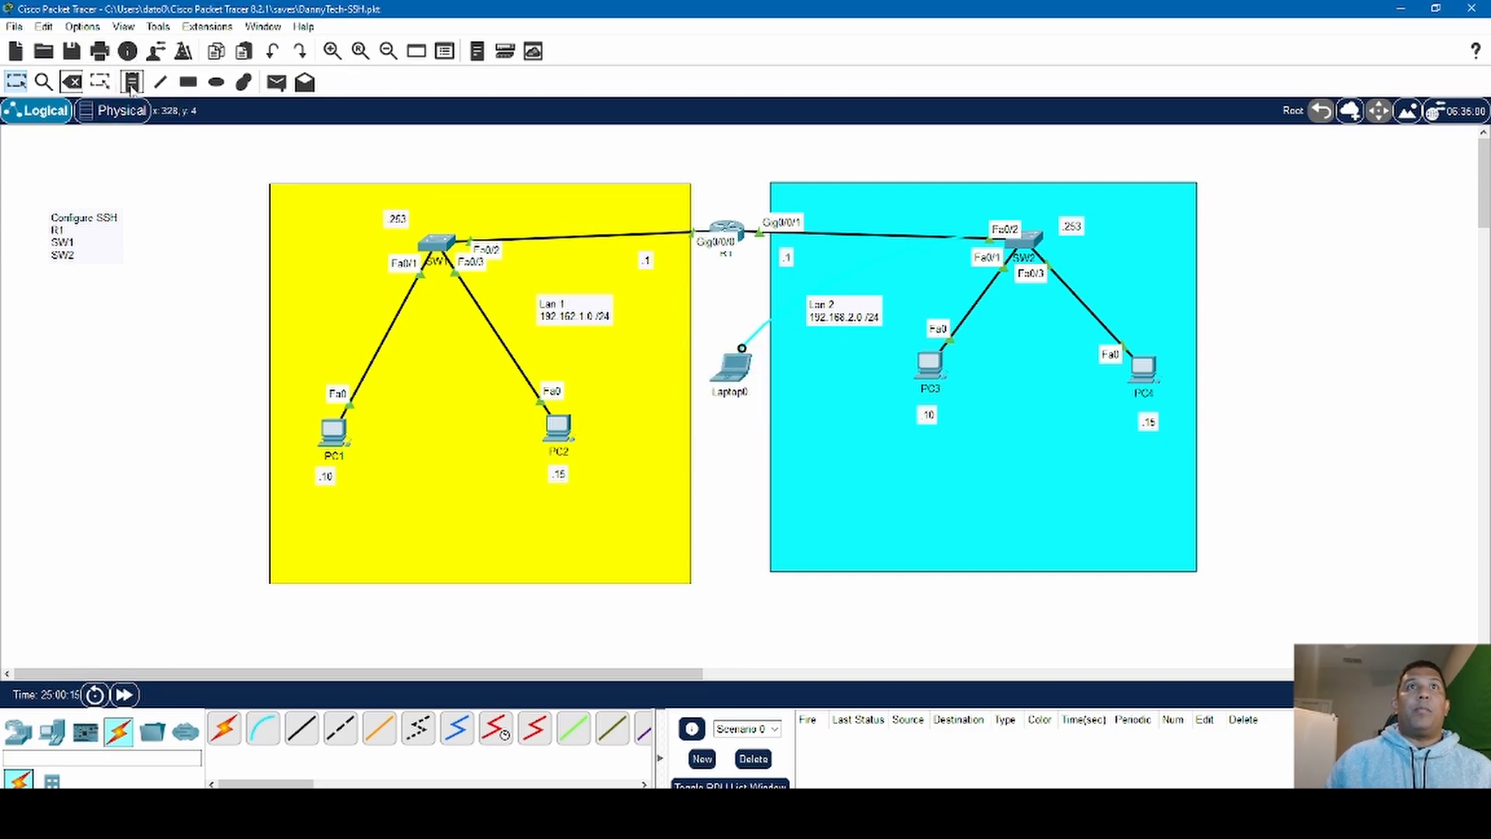
click(74, 82)
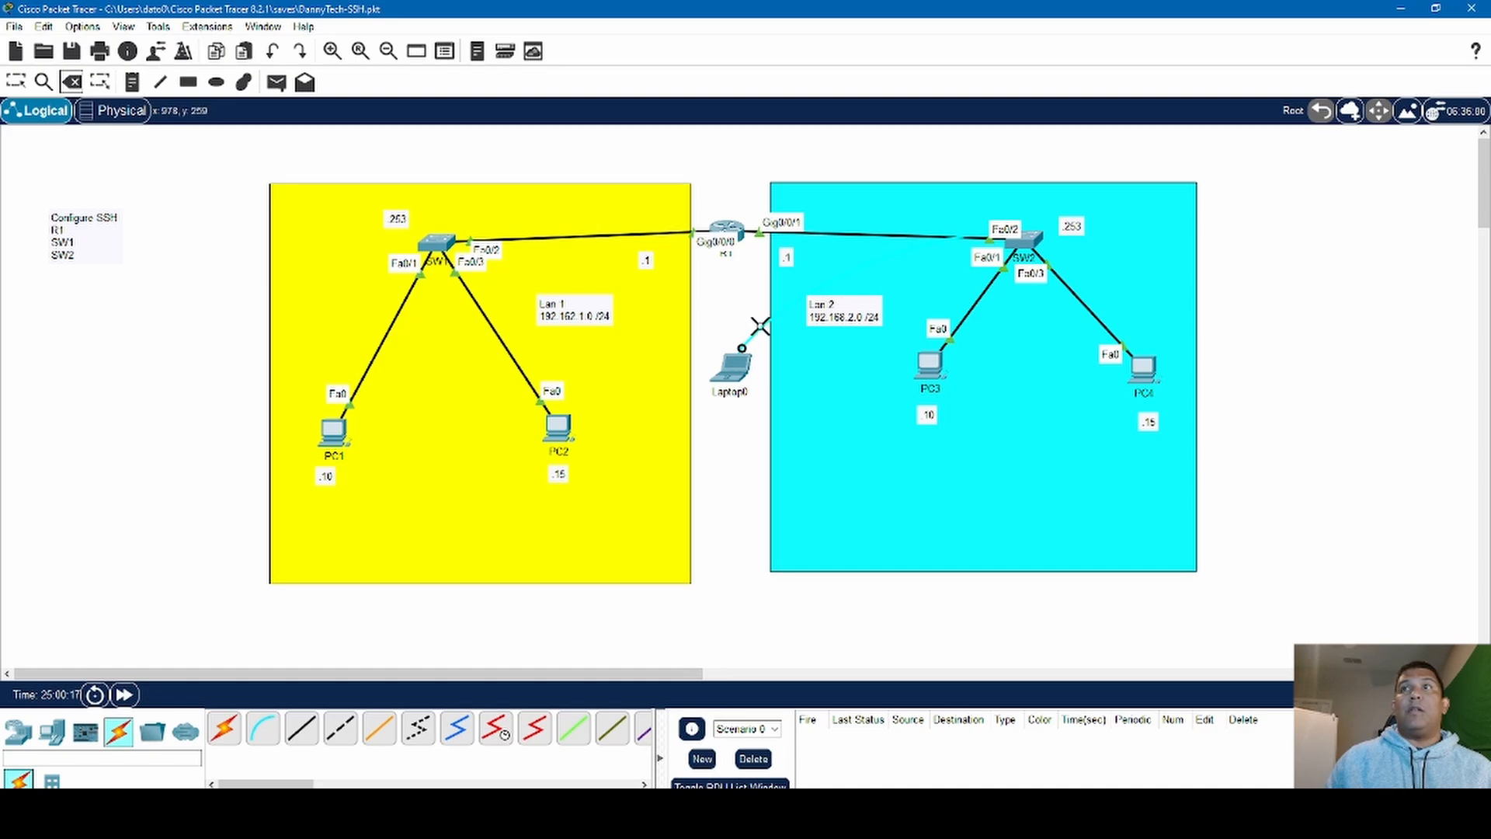
click(759, 326)
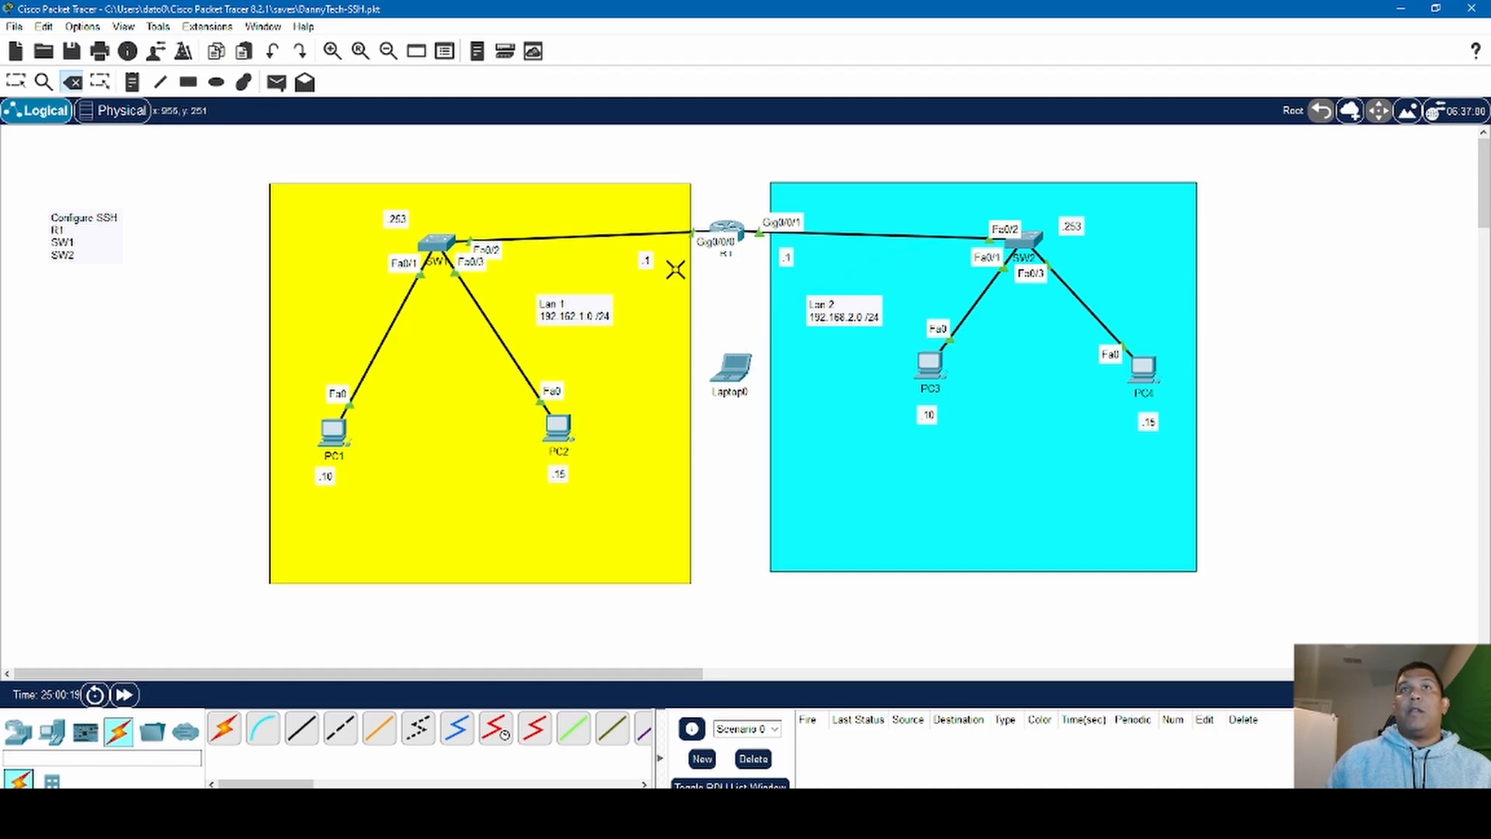
click(16, 82)
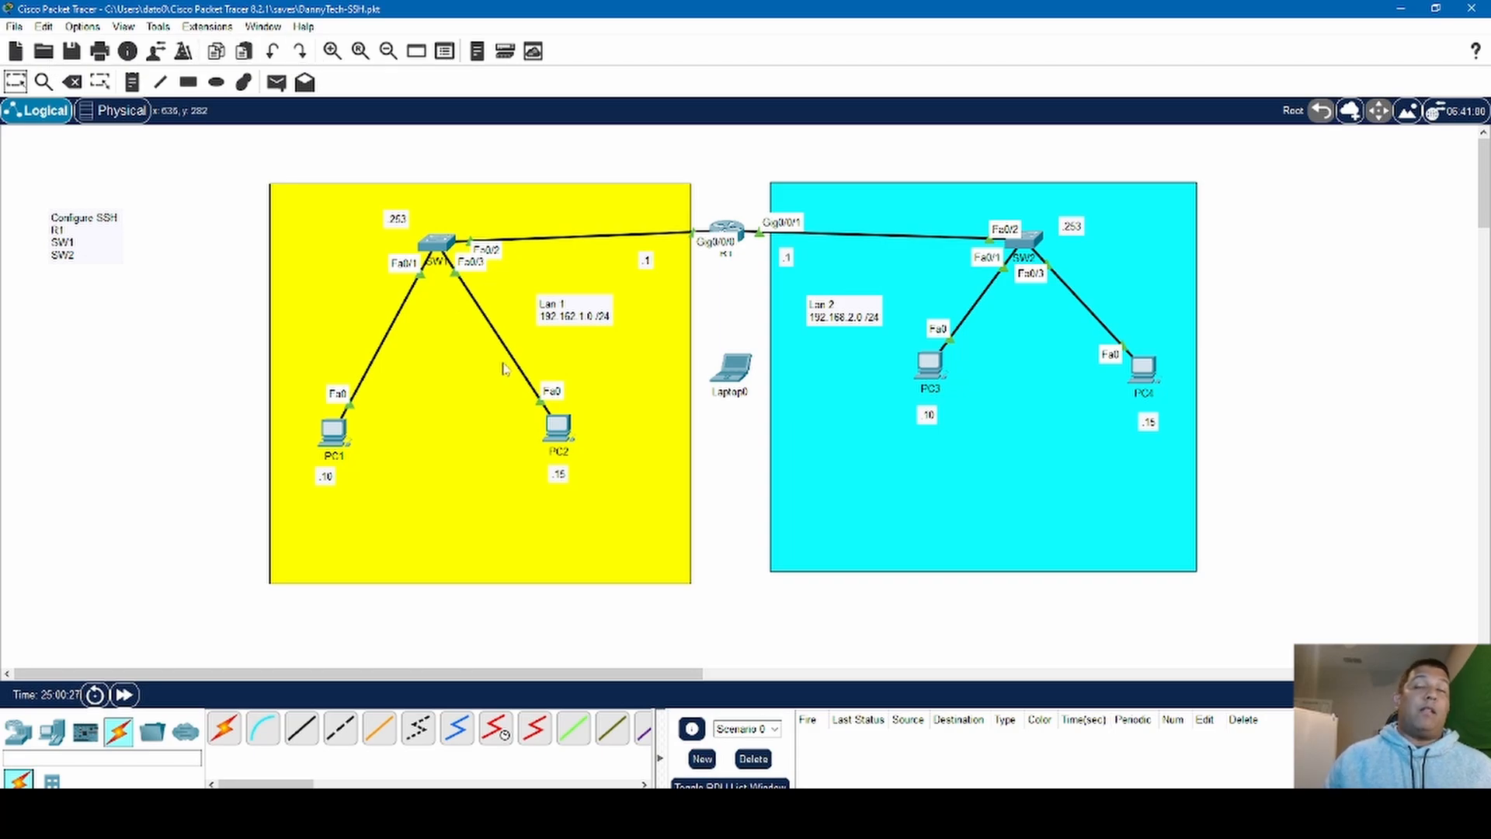
- In SW2's own command line, enter global configuration mode and set the default gateway to 192.168.2.1, closing the switch window when done
click(1031, 242)
click(651, 210)
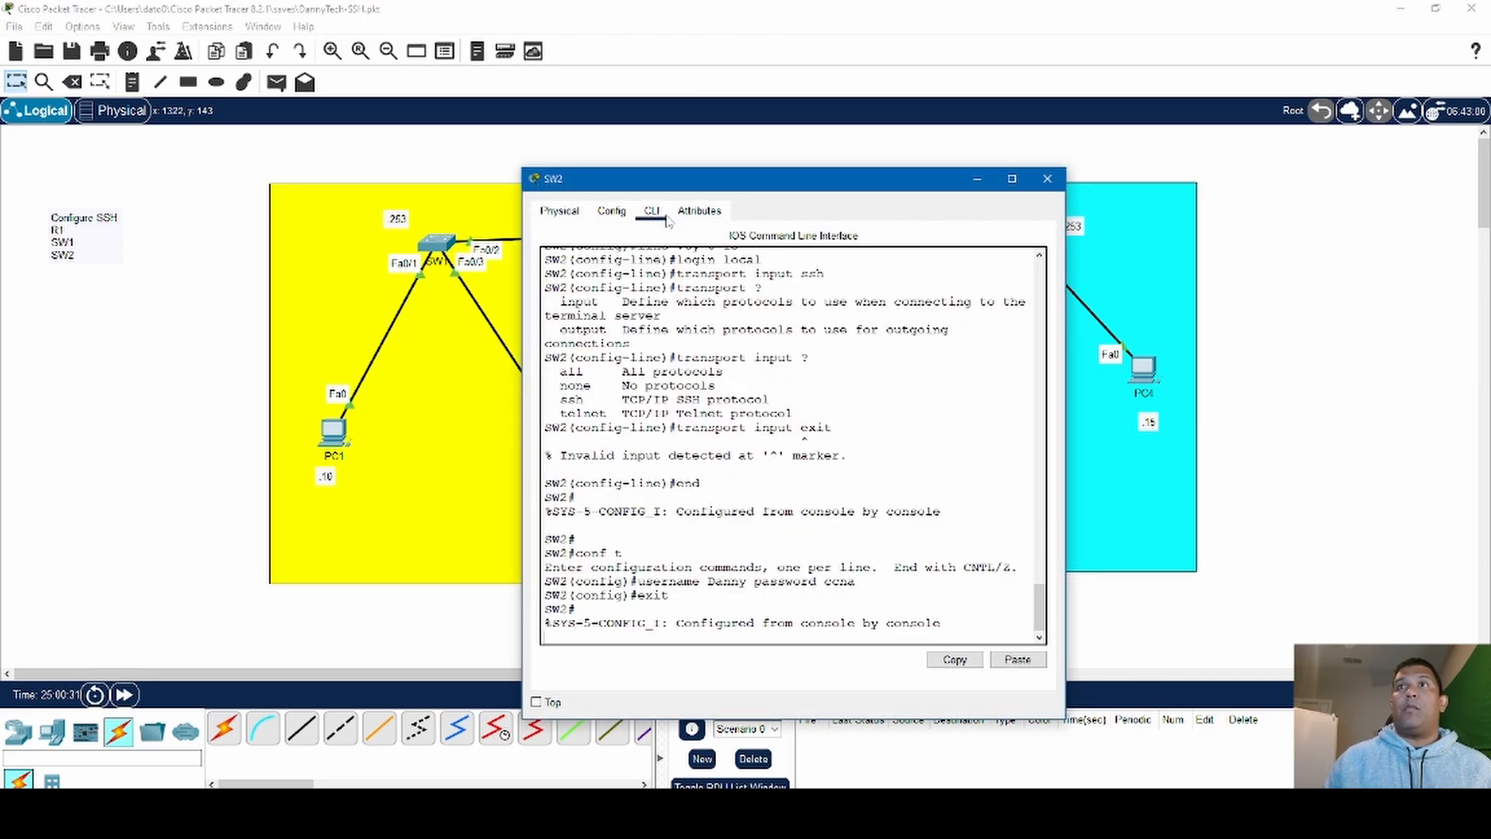
key(Return)
key(Return)
key(Return)
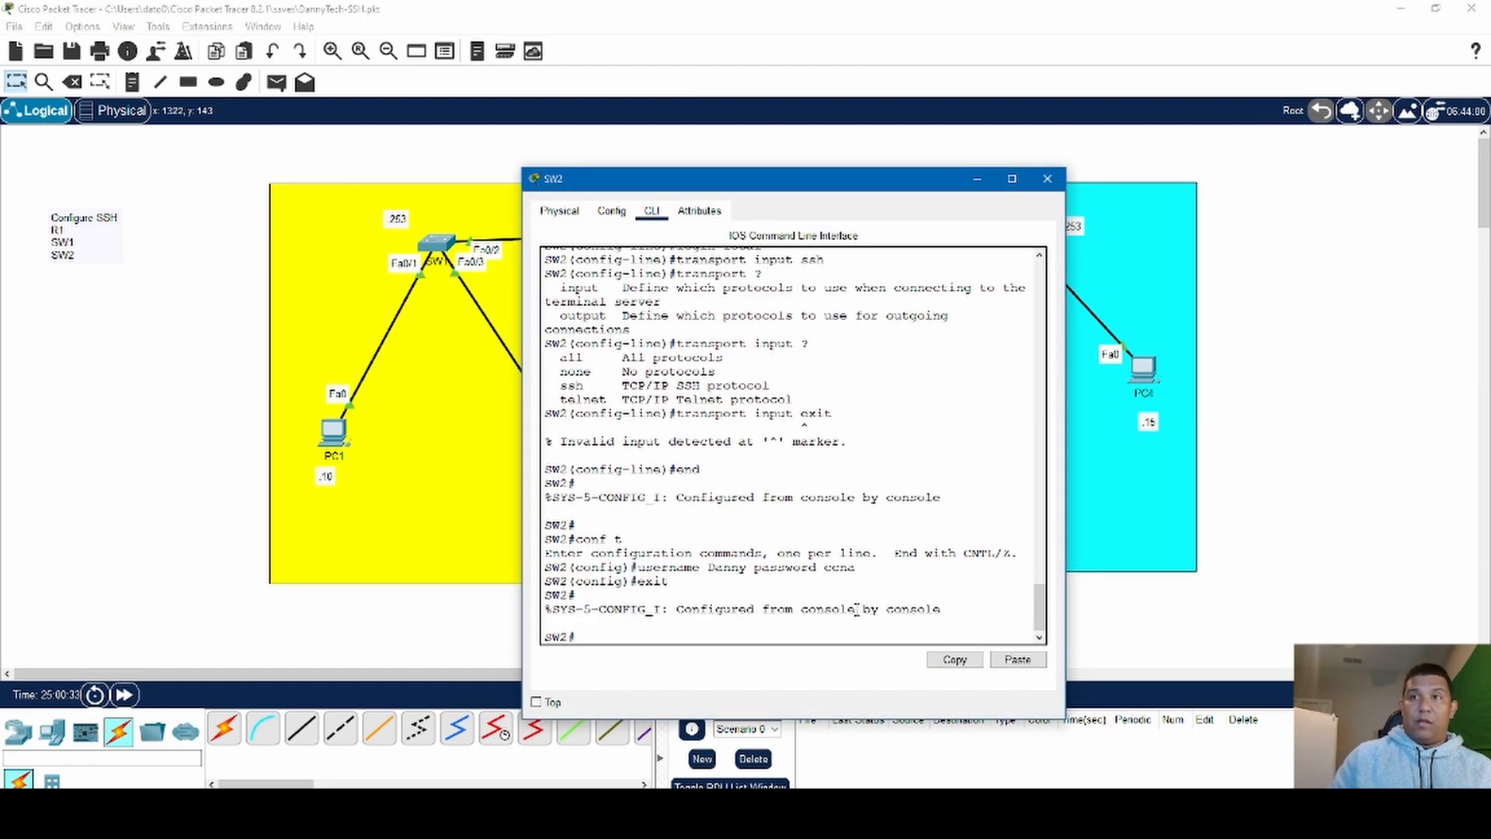
text(con)
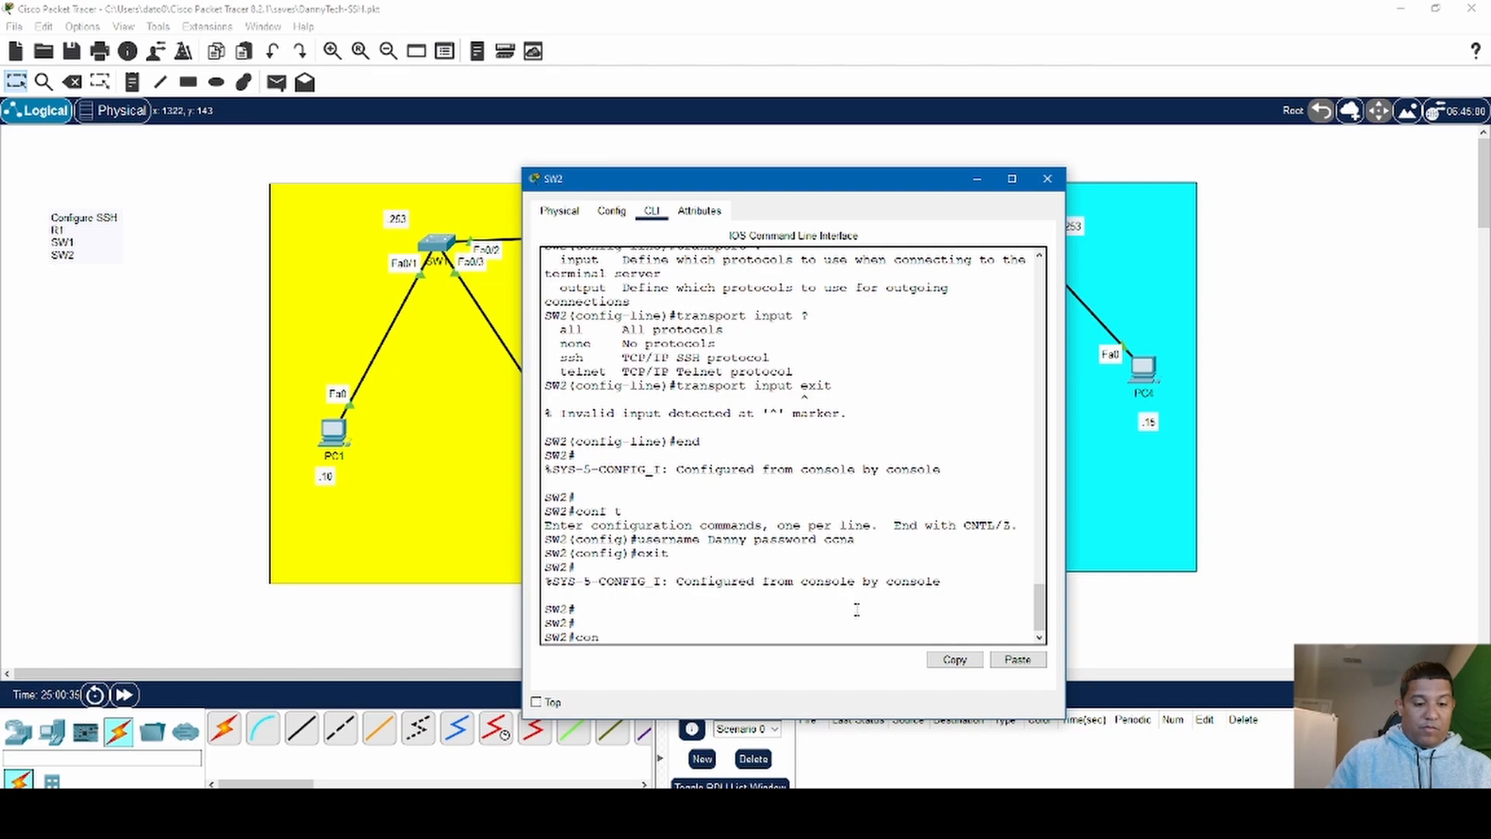
text(f t)
key(Return)
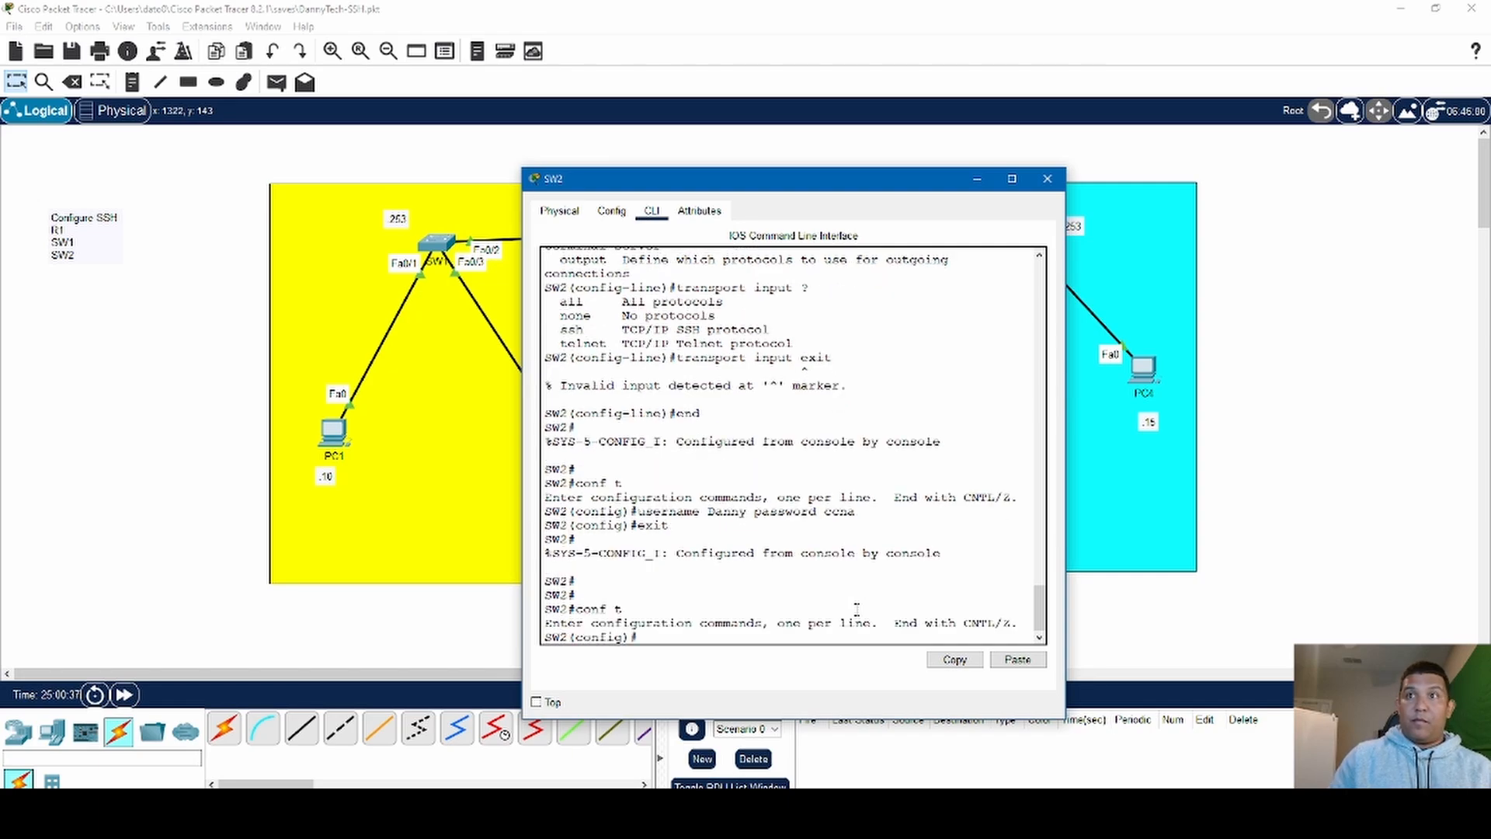
text(ip de)
key(Tab)
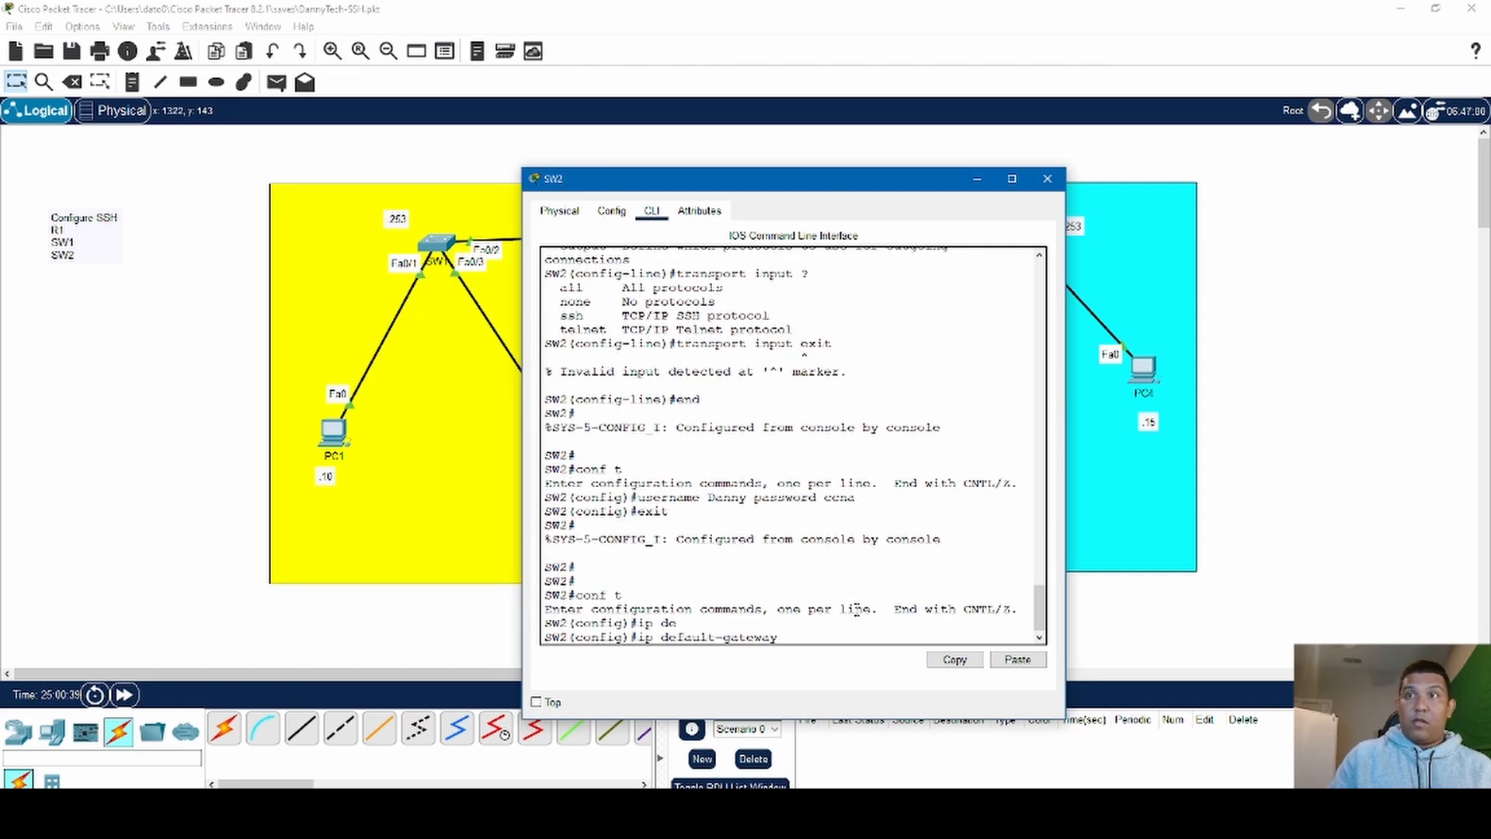
text(192.168.2.1)
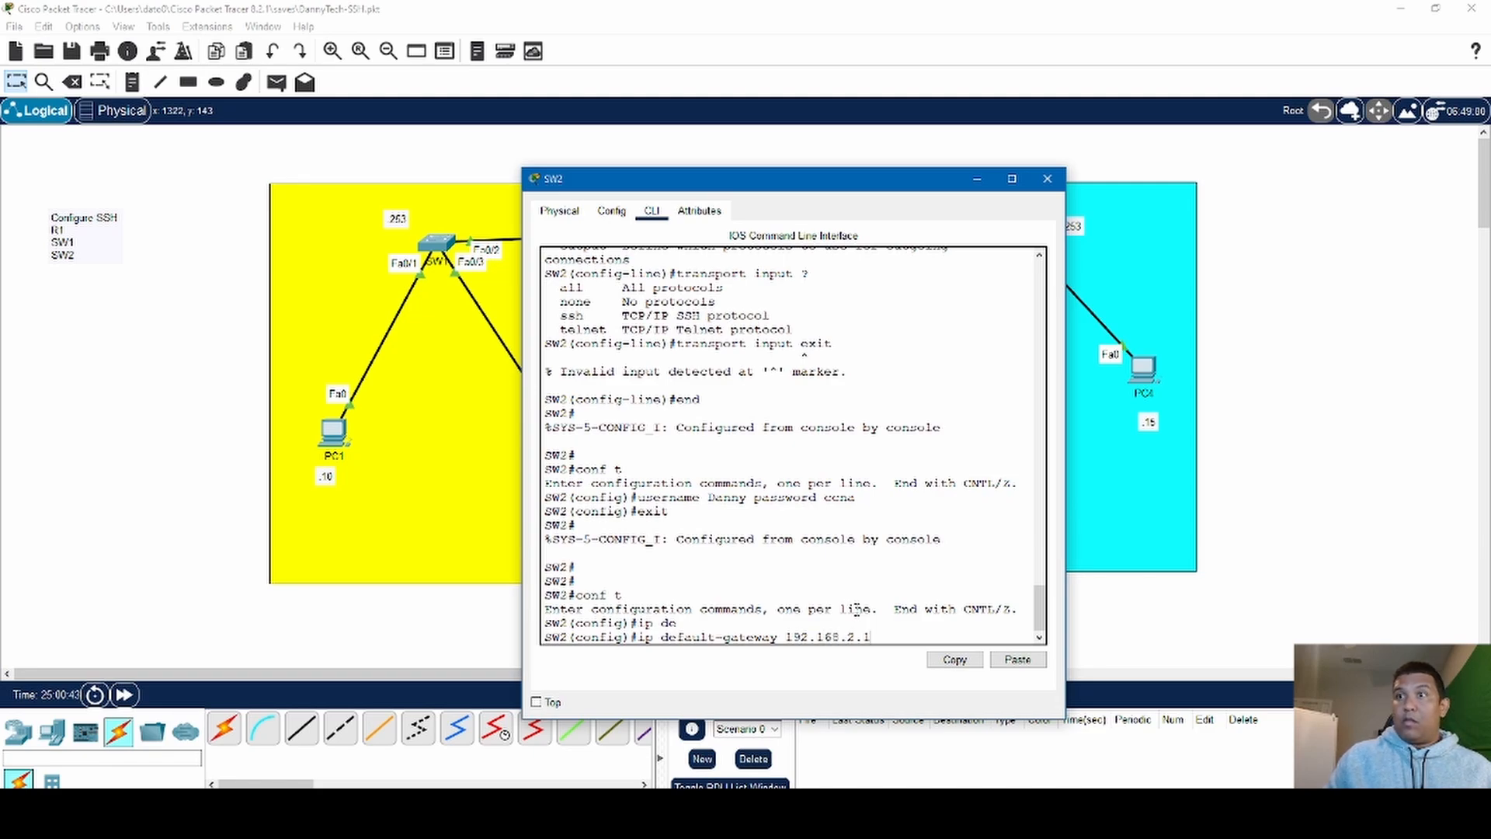
key(Return)
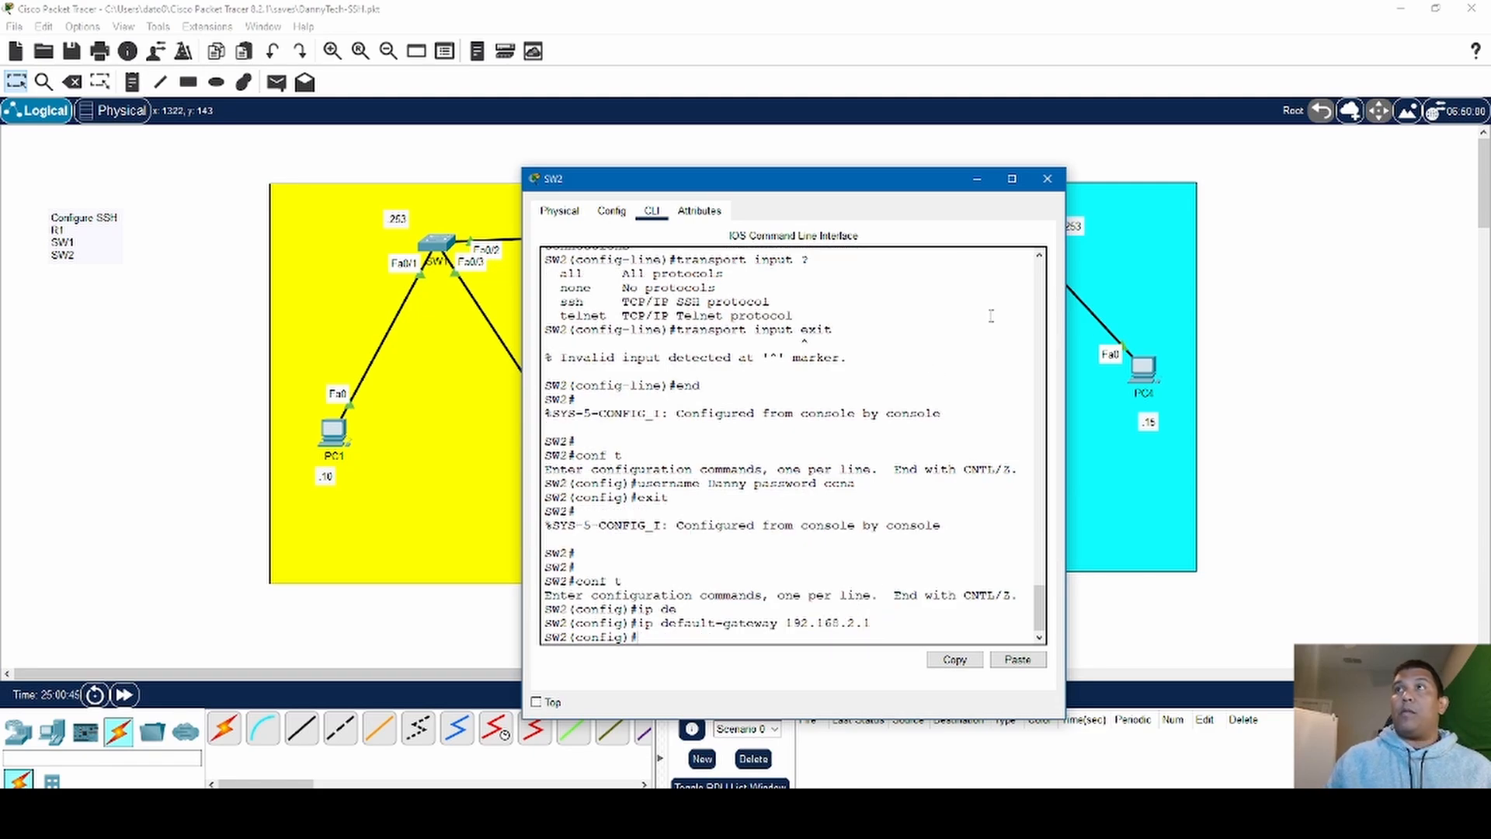
click(1047, 178)
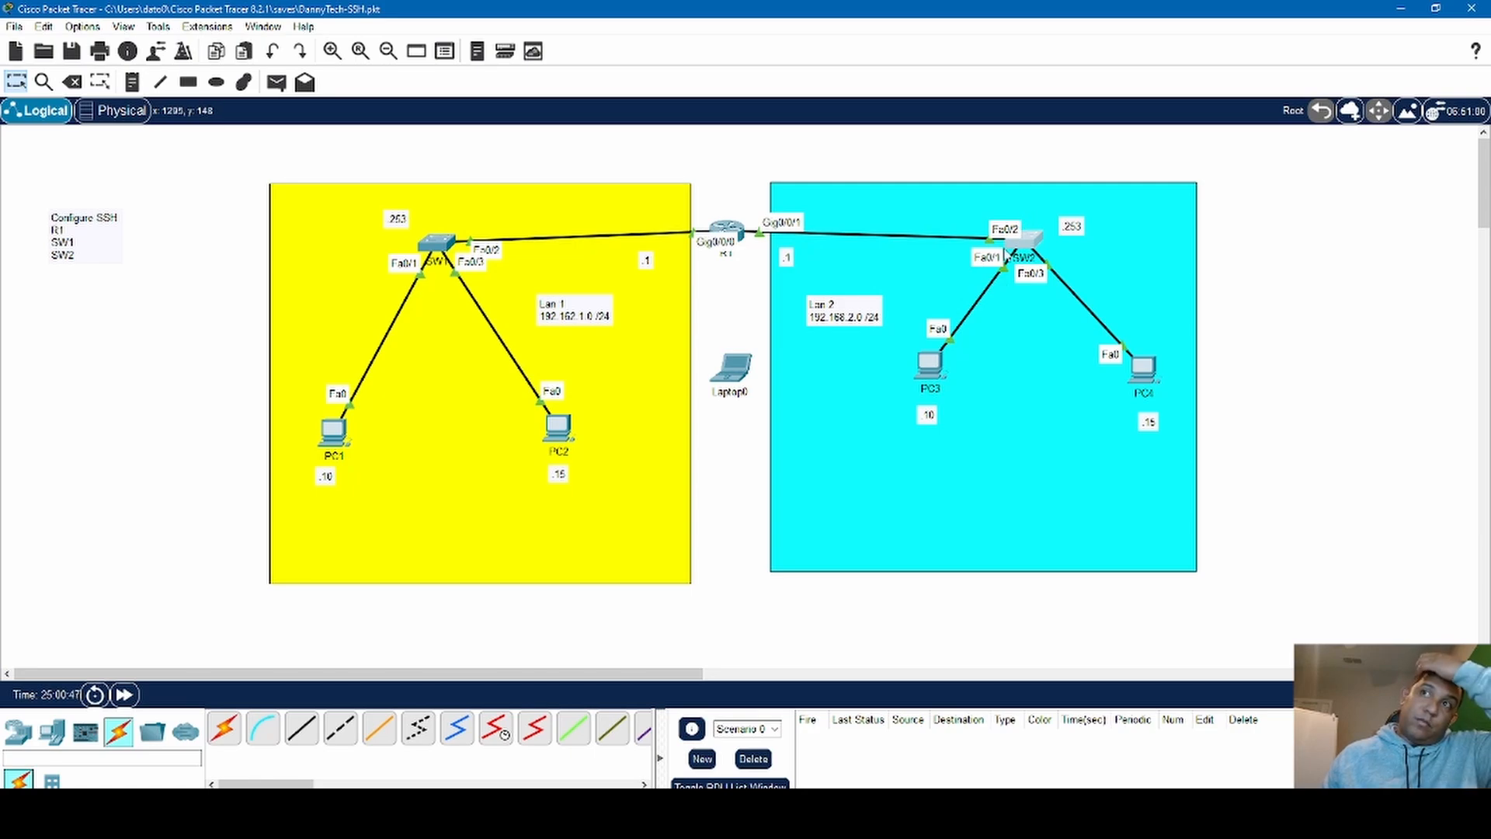
- Move Laptop0 beside SW2 in Lan 2 and connect its FastEthernet0 to SW2's Fa0/4 with a copper straight-through cable
drag(731, 368, 1162, 288)
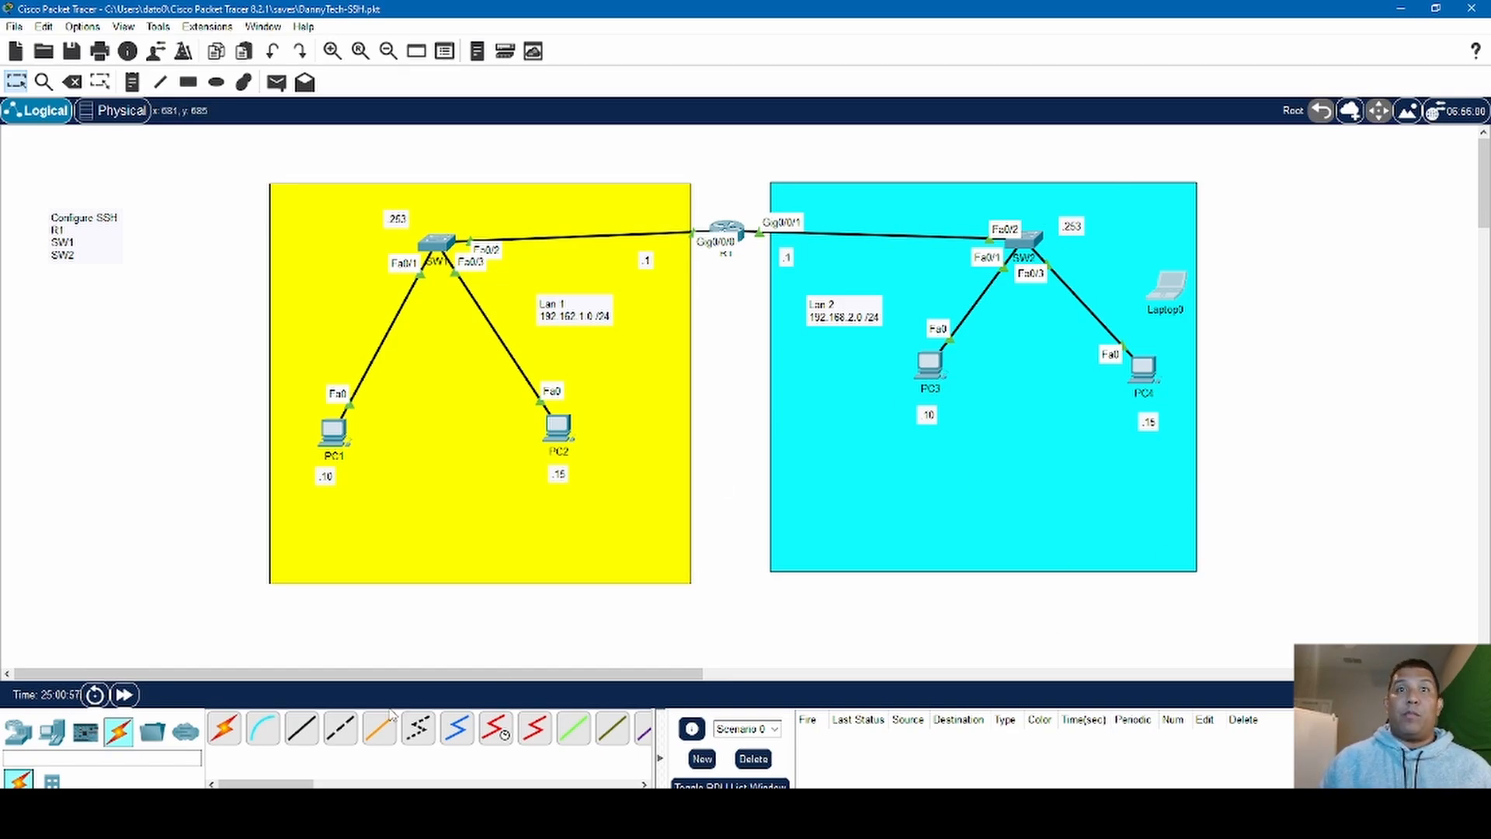
click(301, 728)
click(1162, 296)
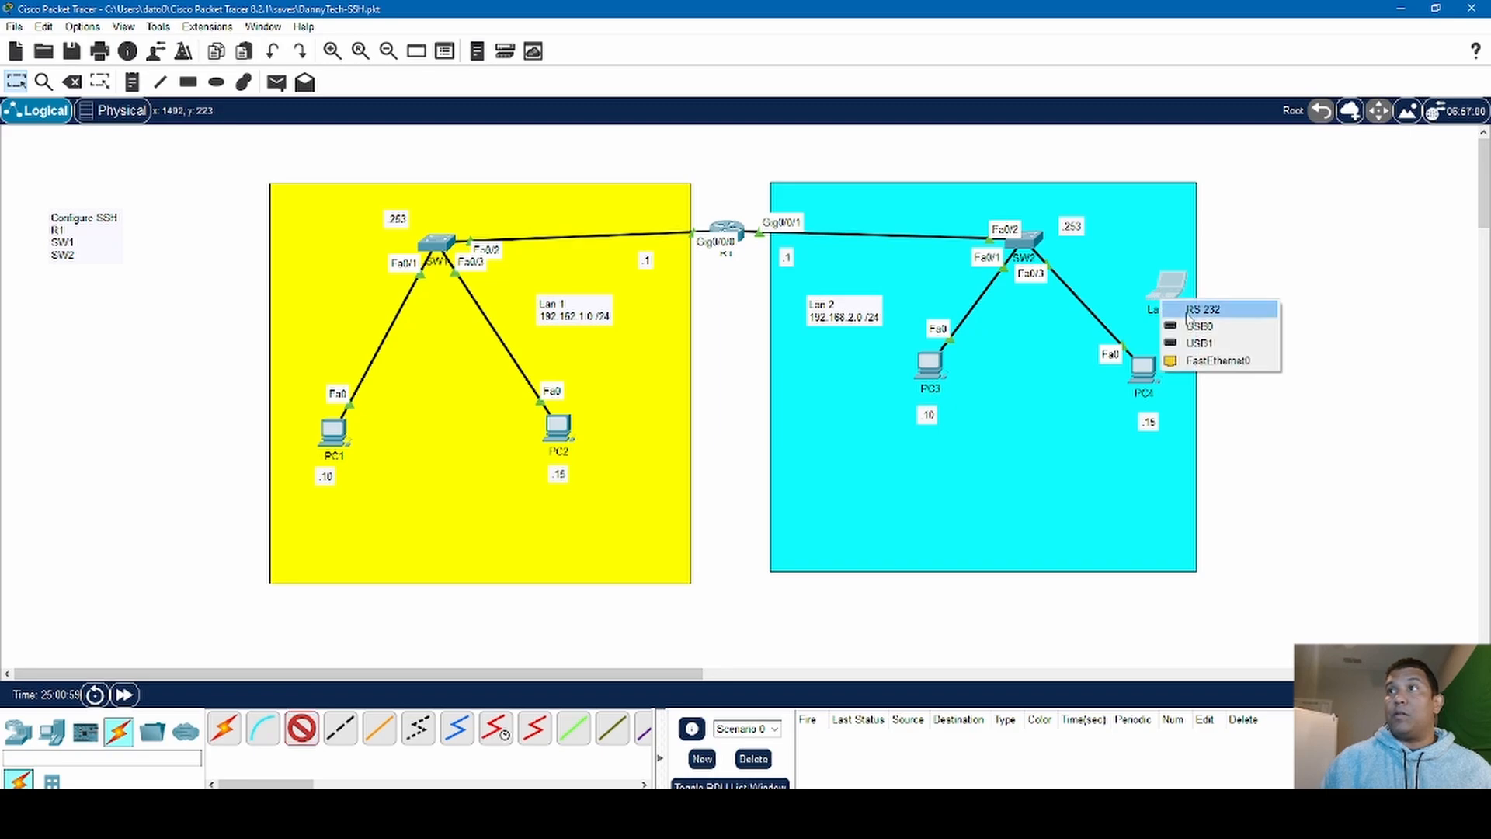
click(1223, 361)
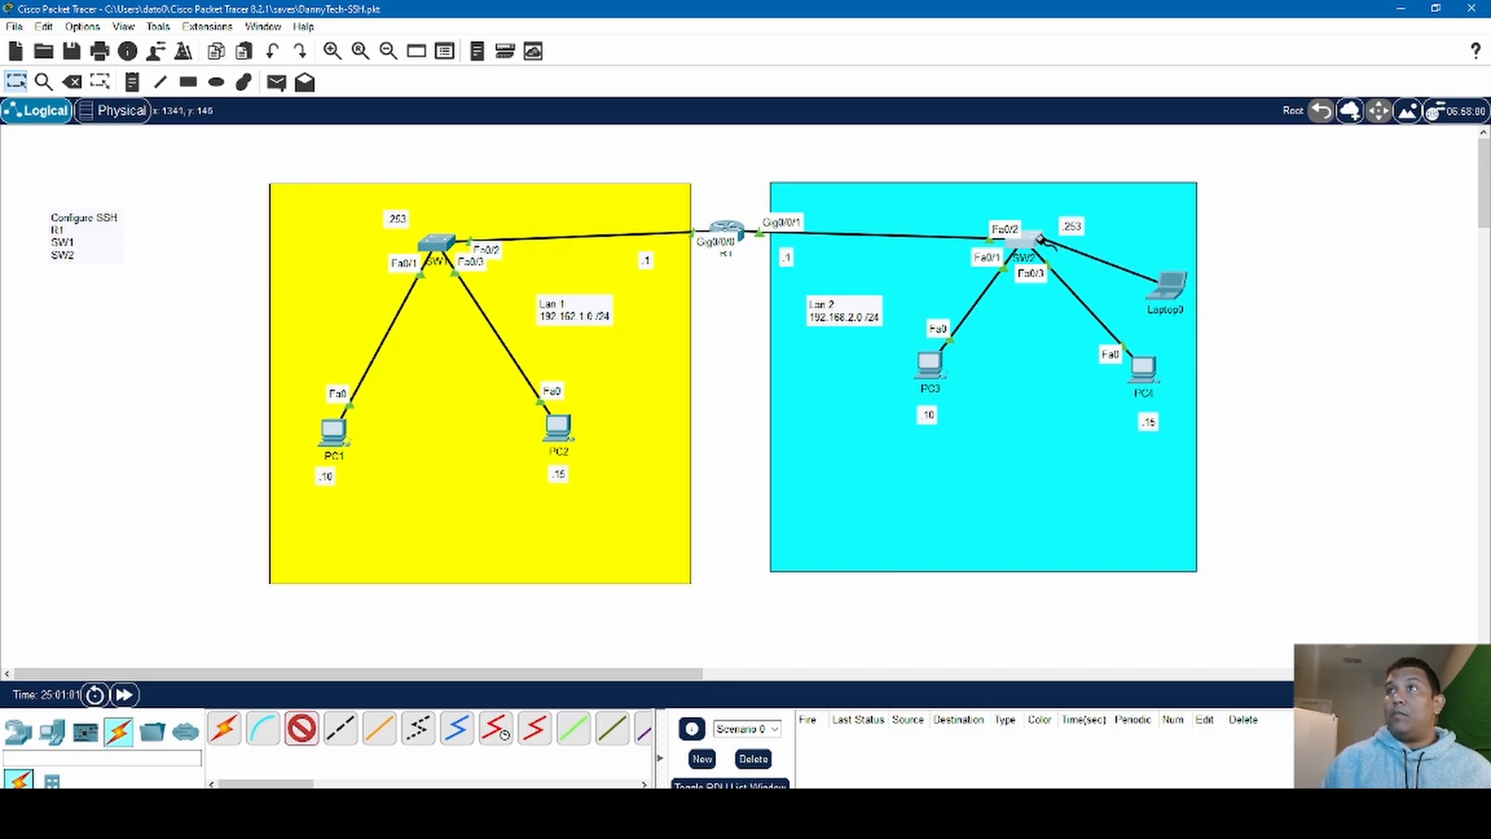
click(1040, 243)
click(1087, 303)
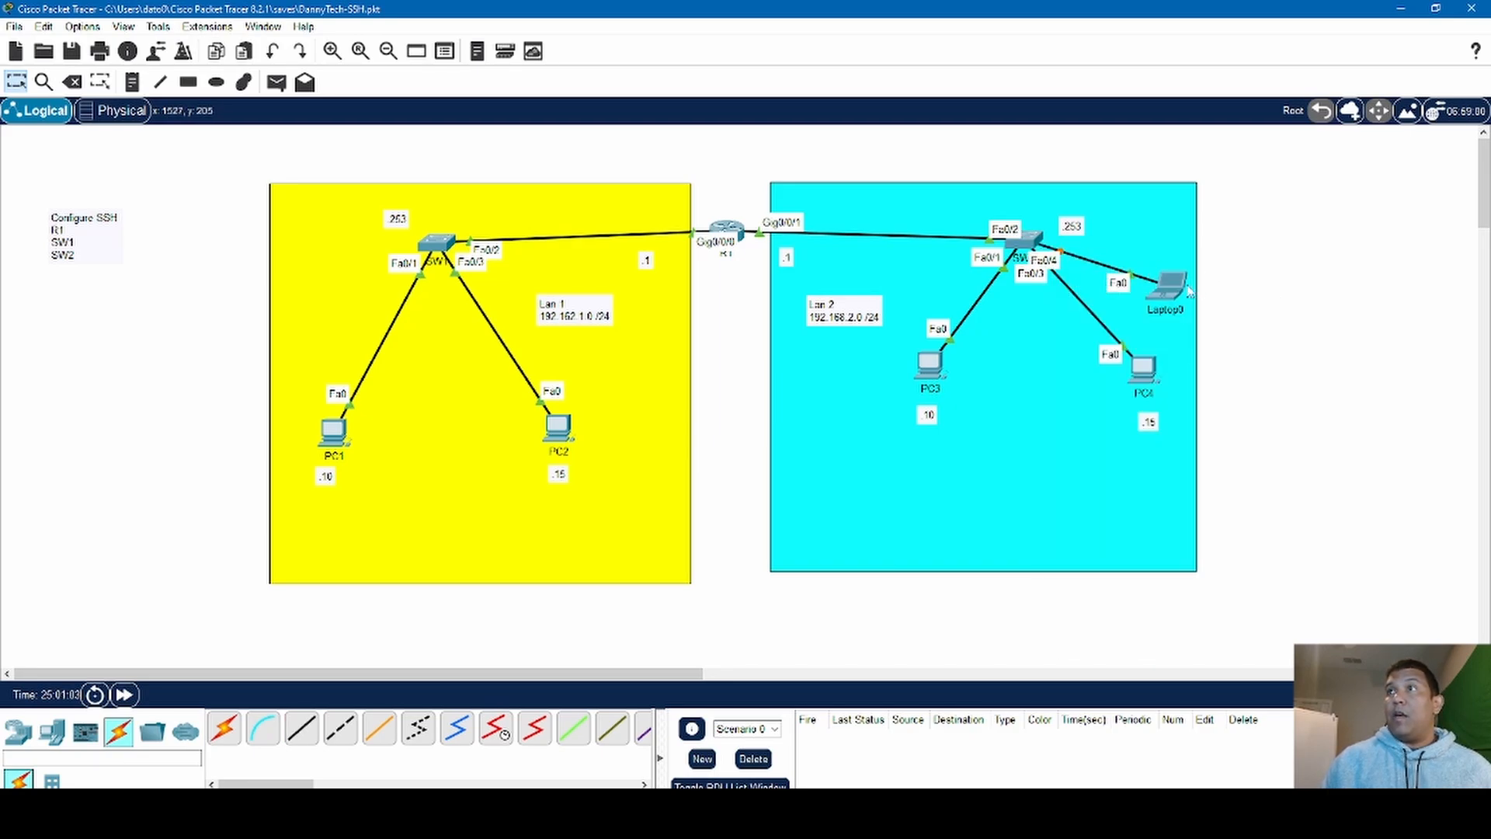
- Set Laptop0's static IPv4 address to 192.168.2.25 with subnet mask 255.255.255.0
click(1187, 285)
click(1162, 298)
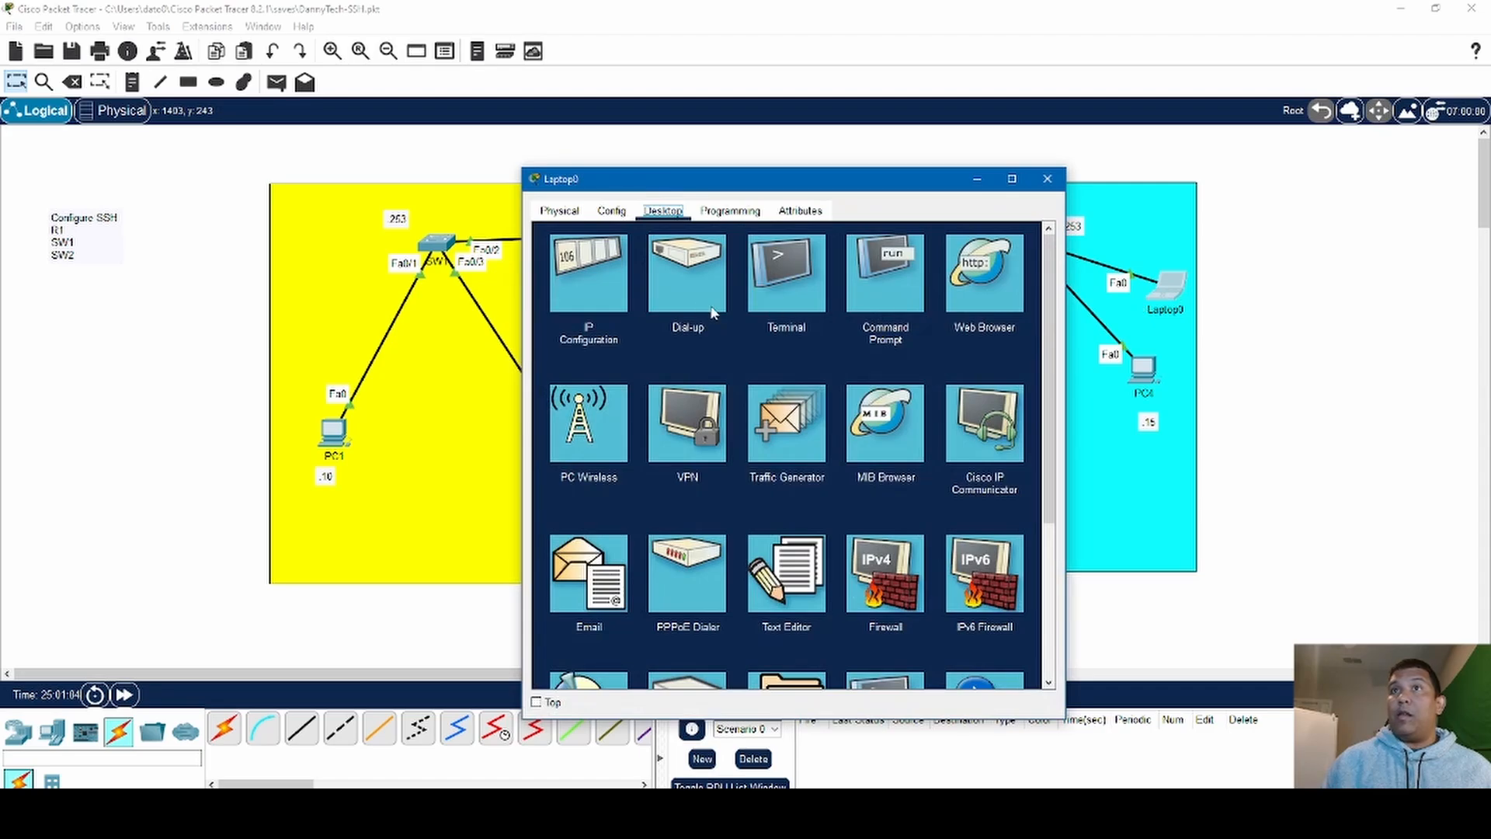
click(587, 275)
drag(960, 184, 791, 111)
click(658, 250)
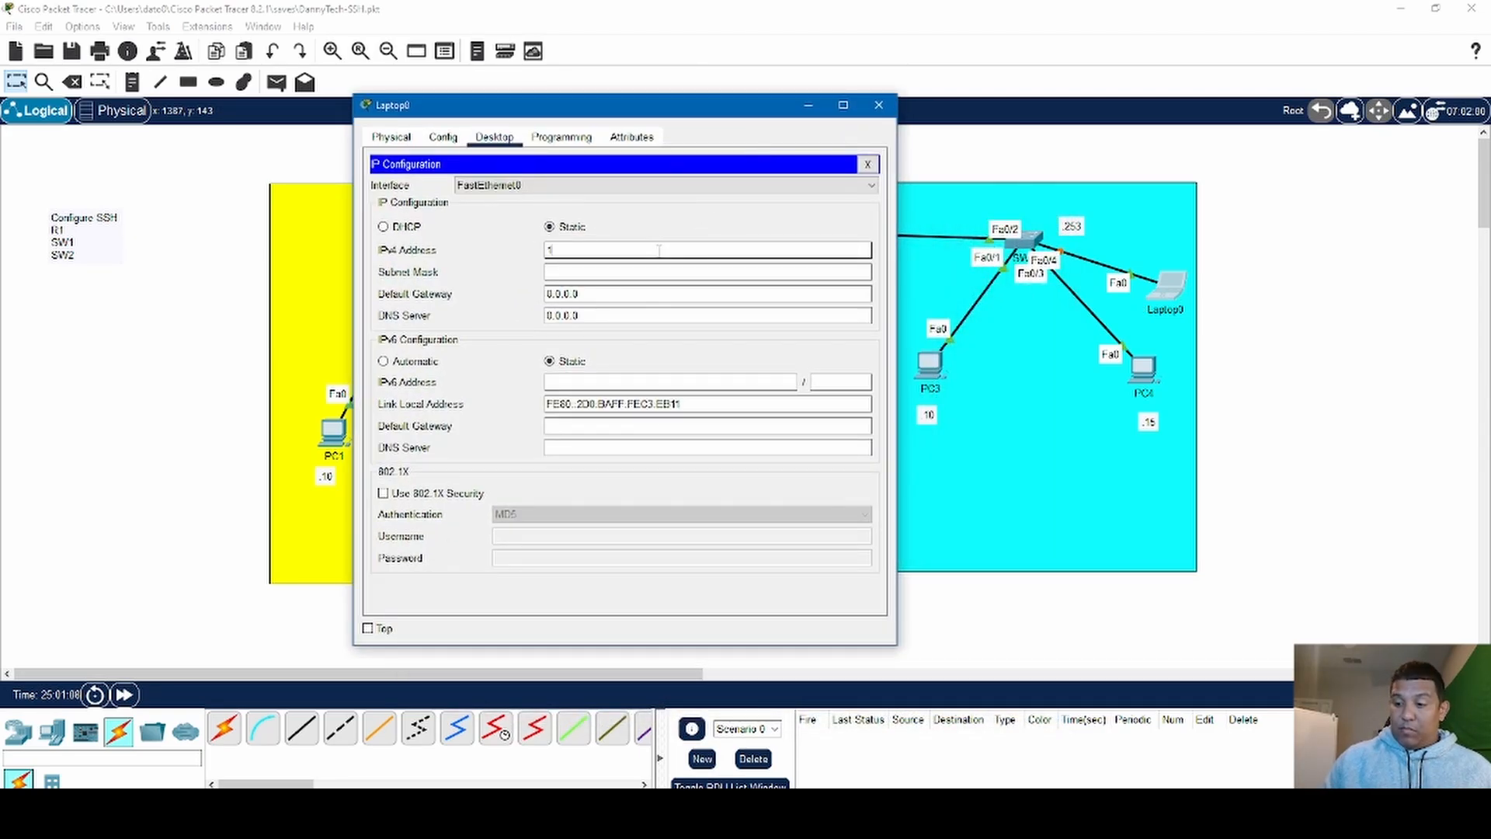
text(192.168)
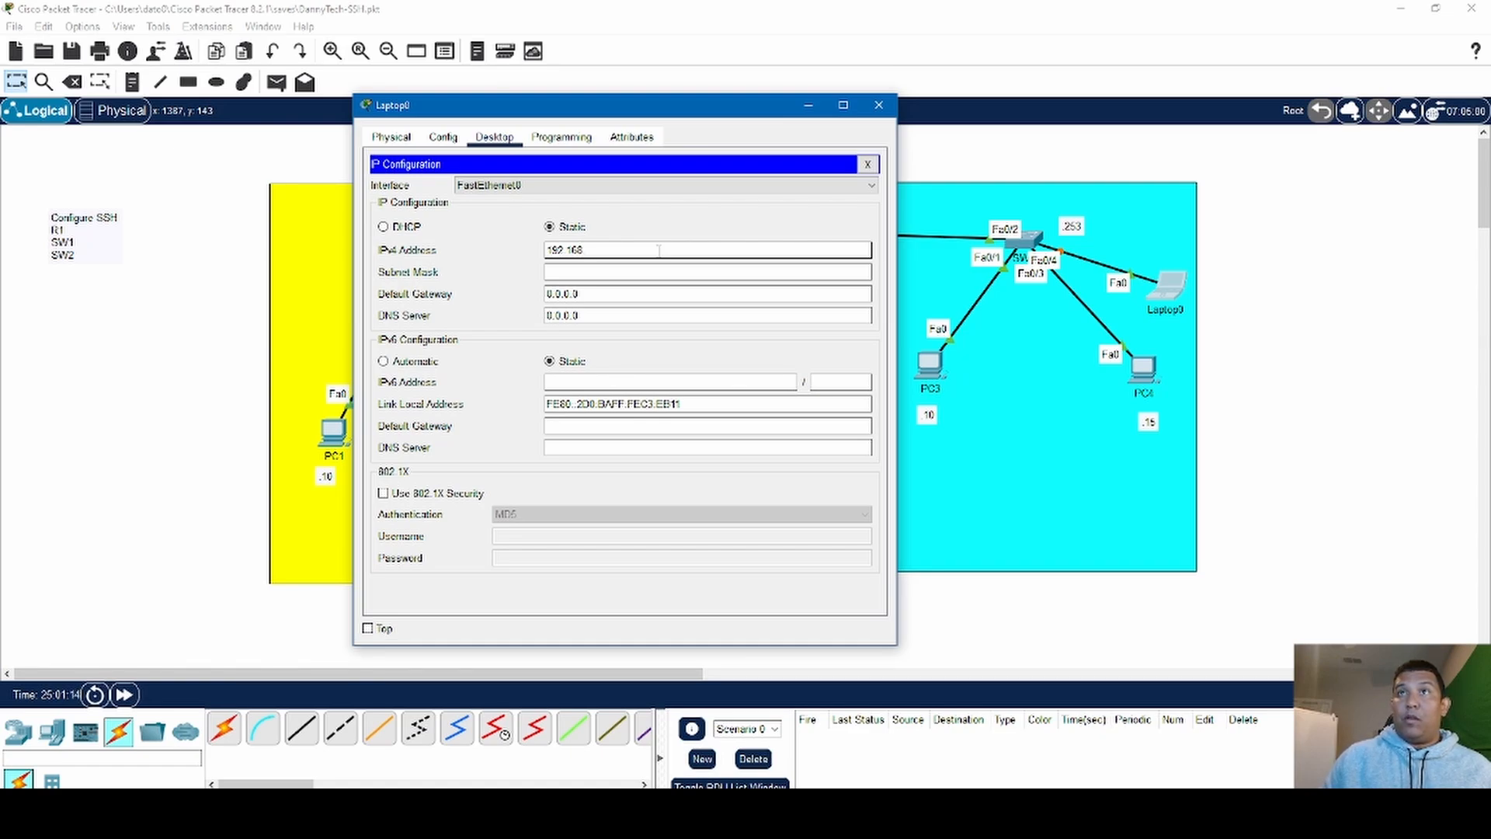
text(.)
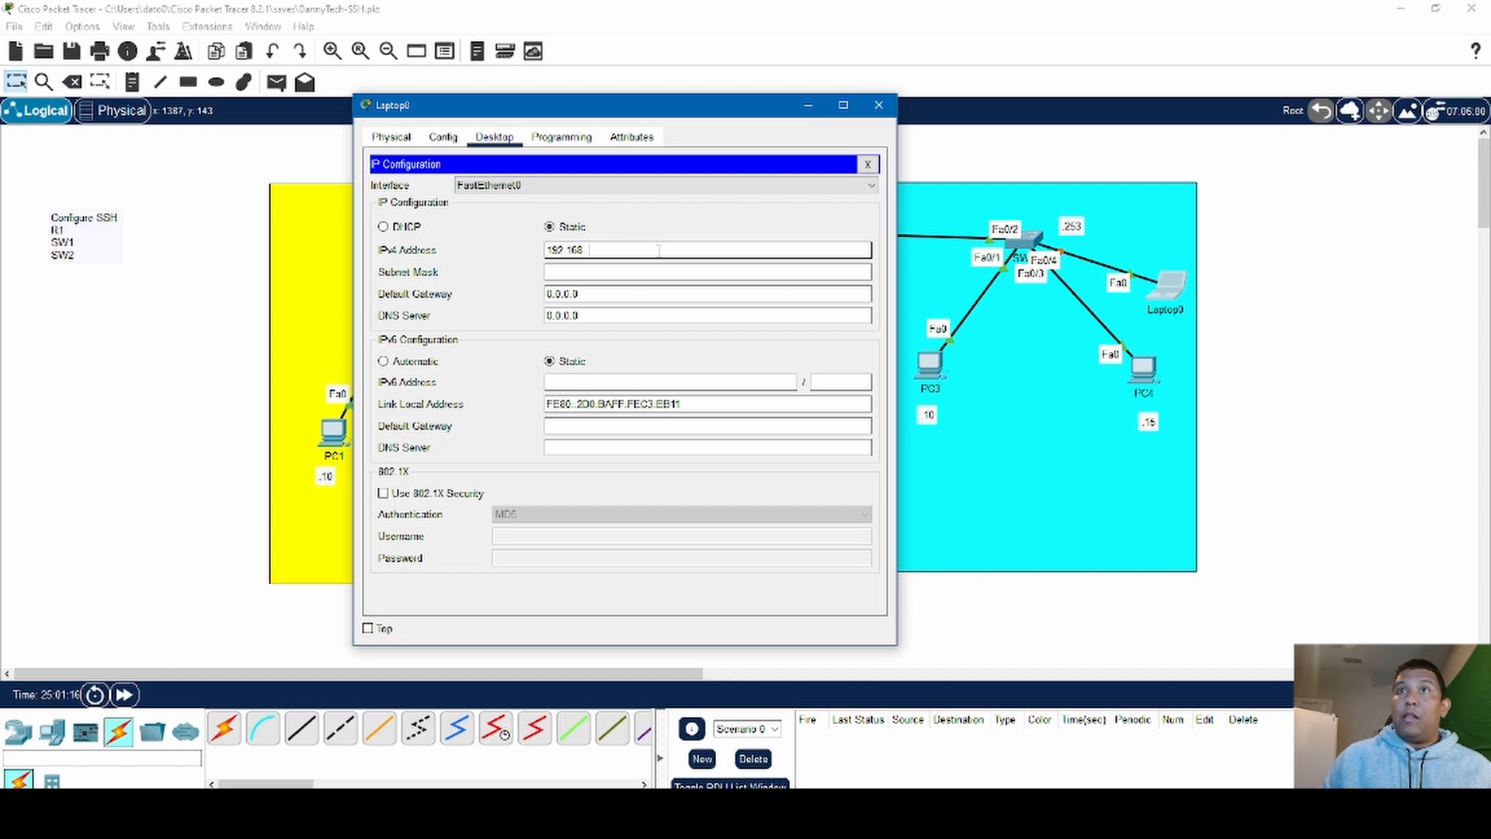
text(2.25)
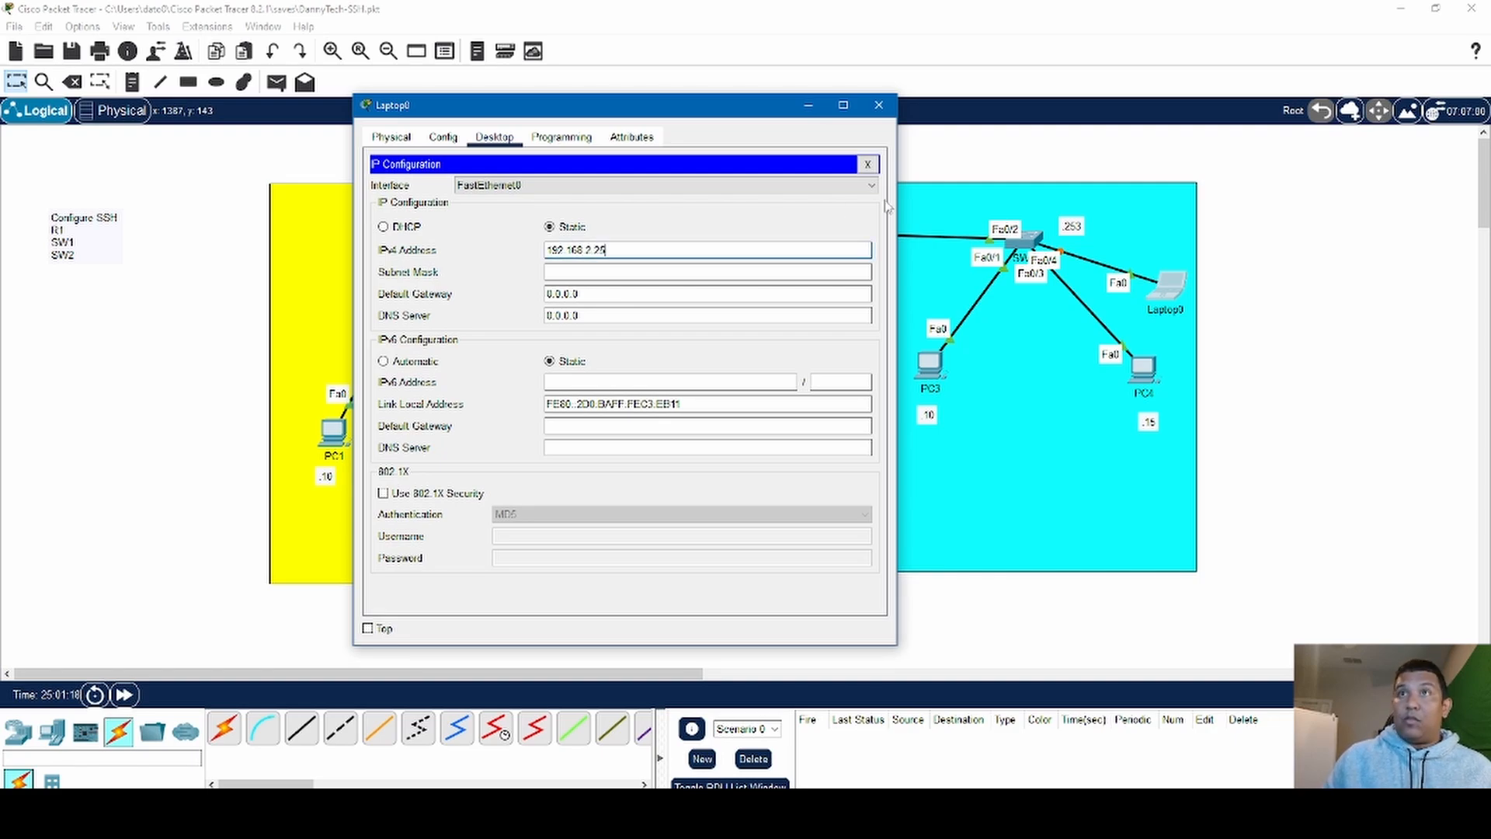
key(Tab)
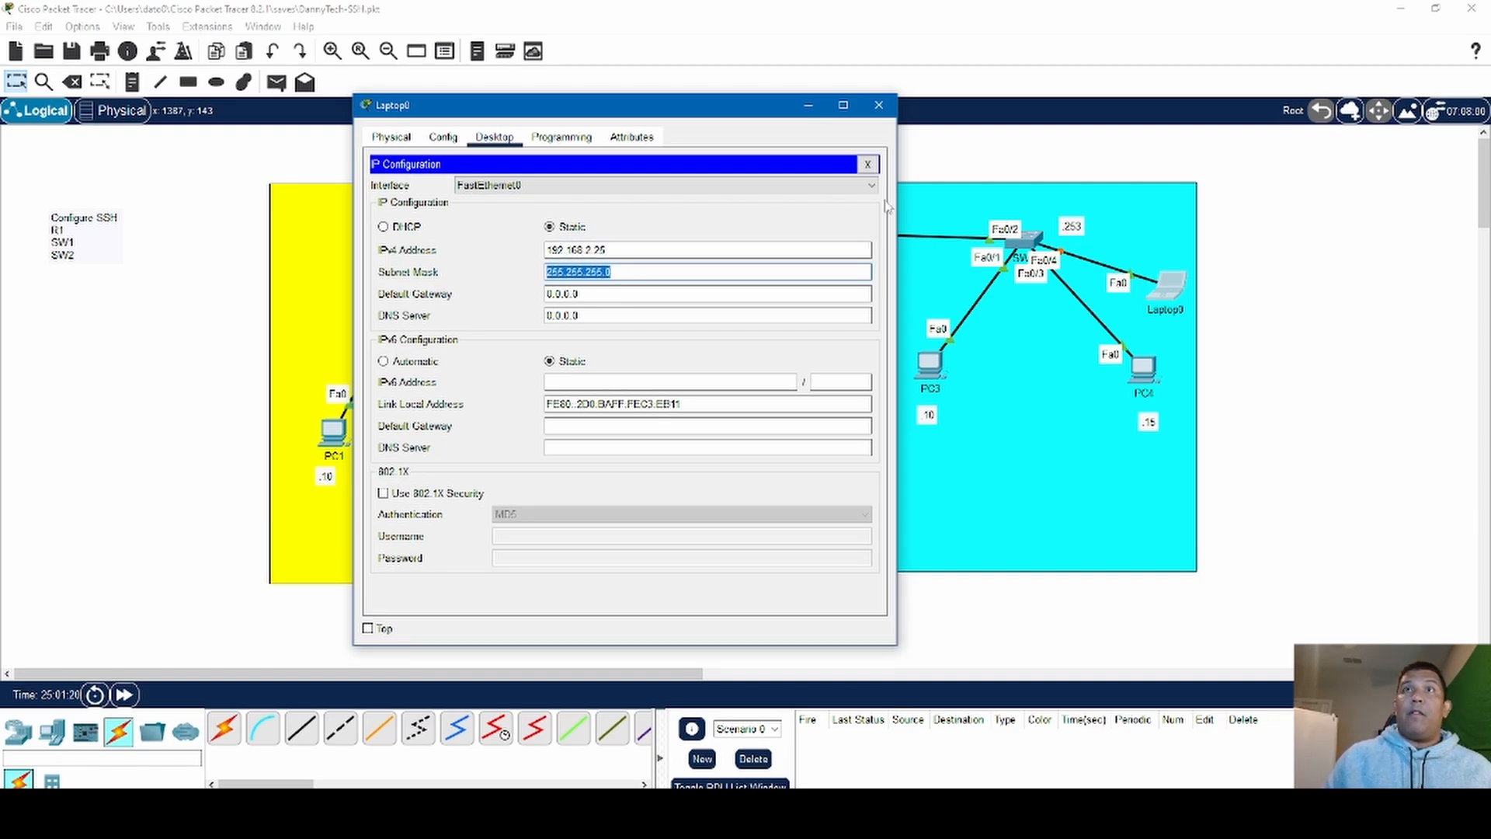
- Set Laptop0's IPv4 default gateway to 192.168.2.1 and close its IP configuration
key(Tab)
text(192.168)
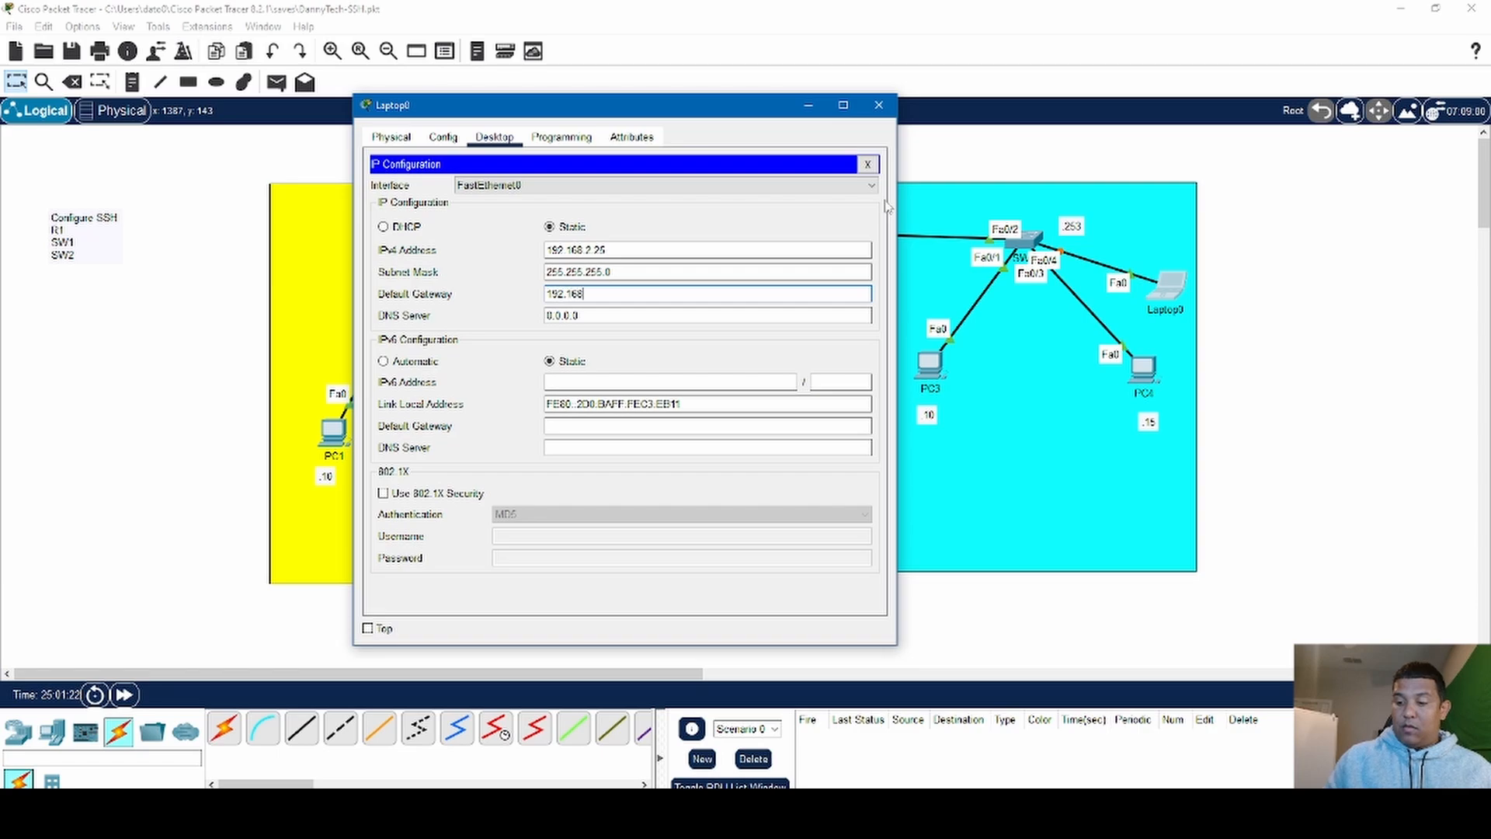
text(.)
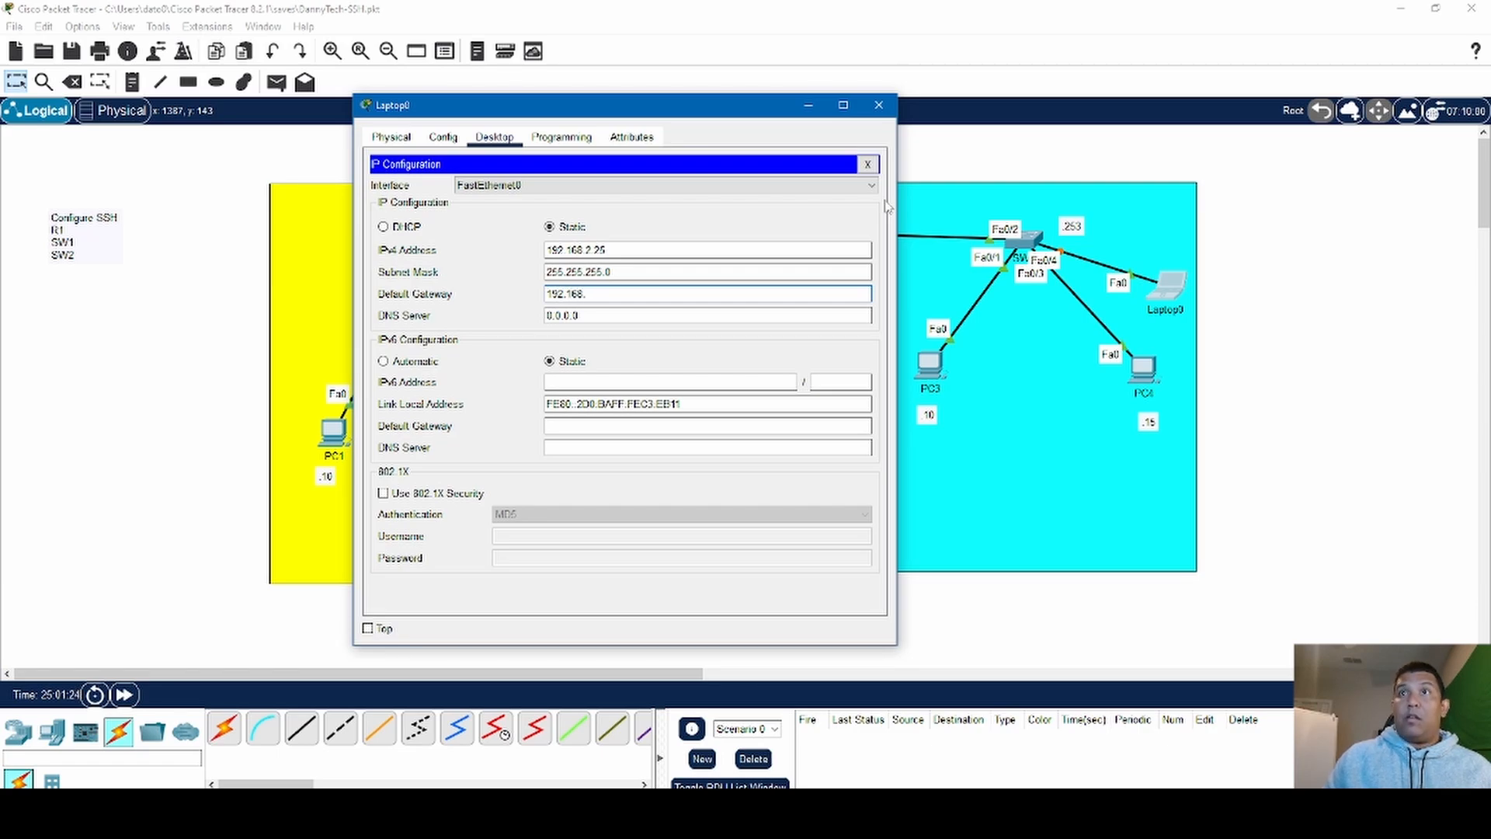
text(2.1)
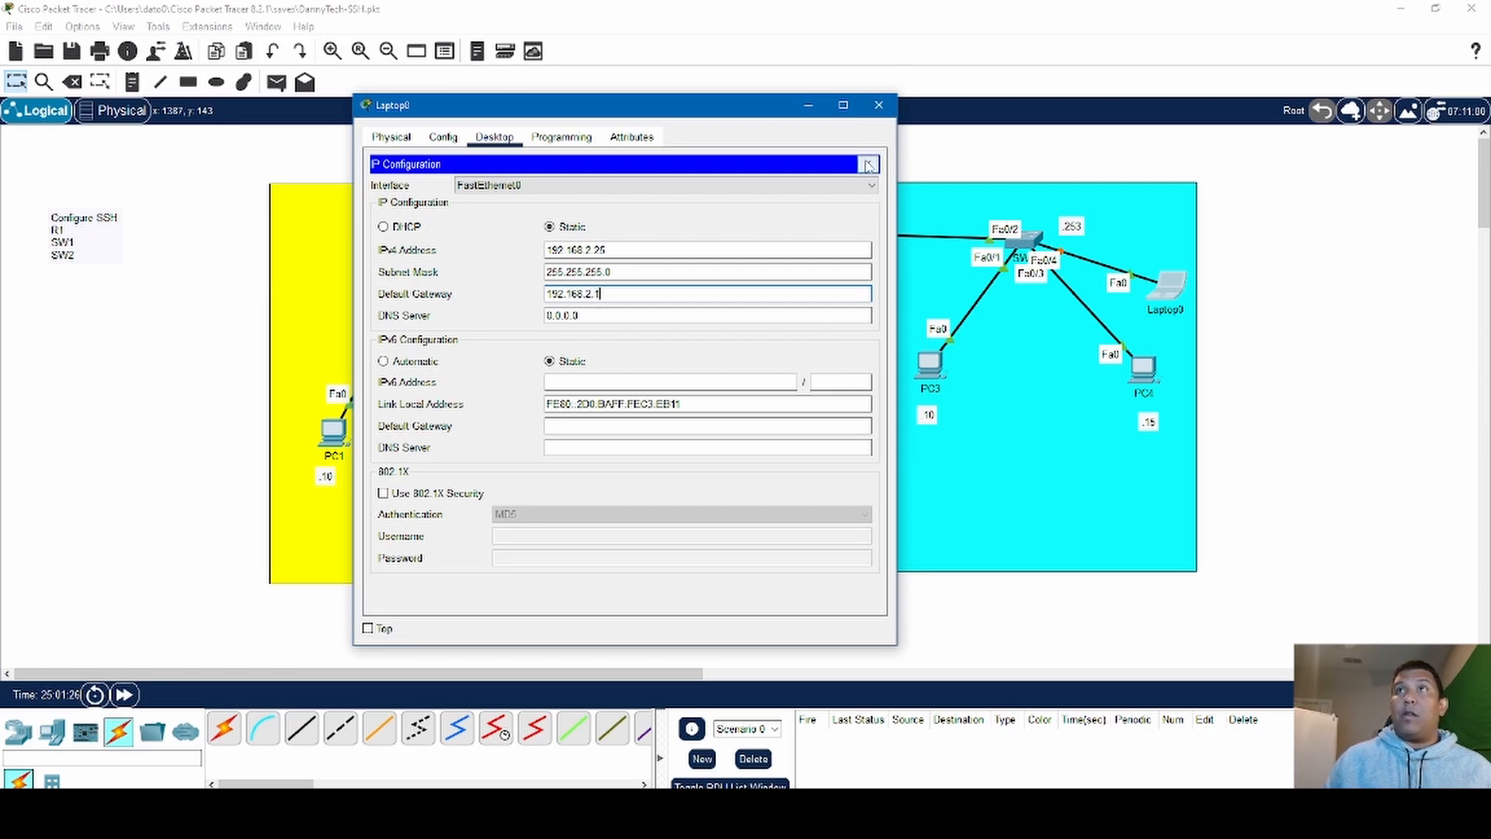
click(868, 166)
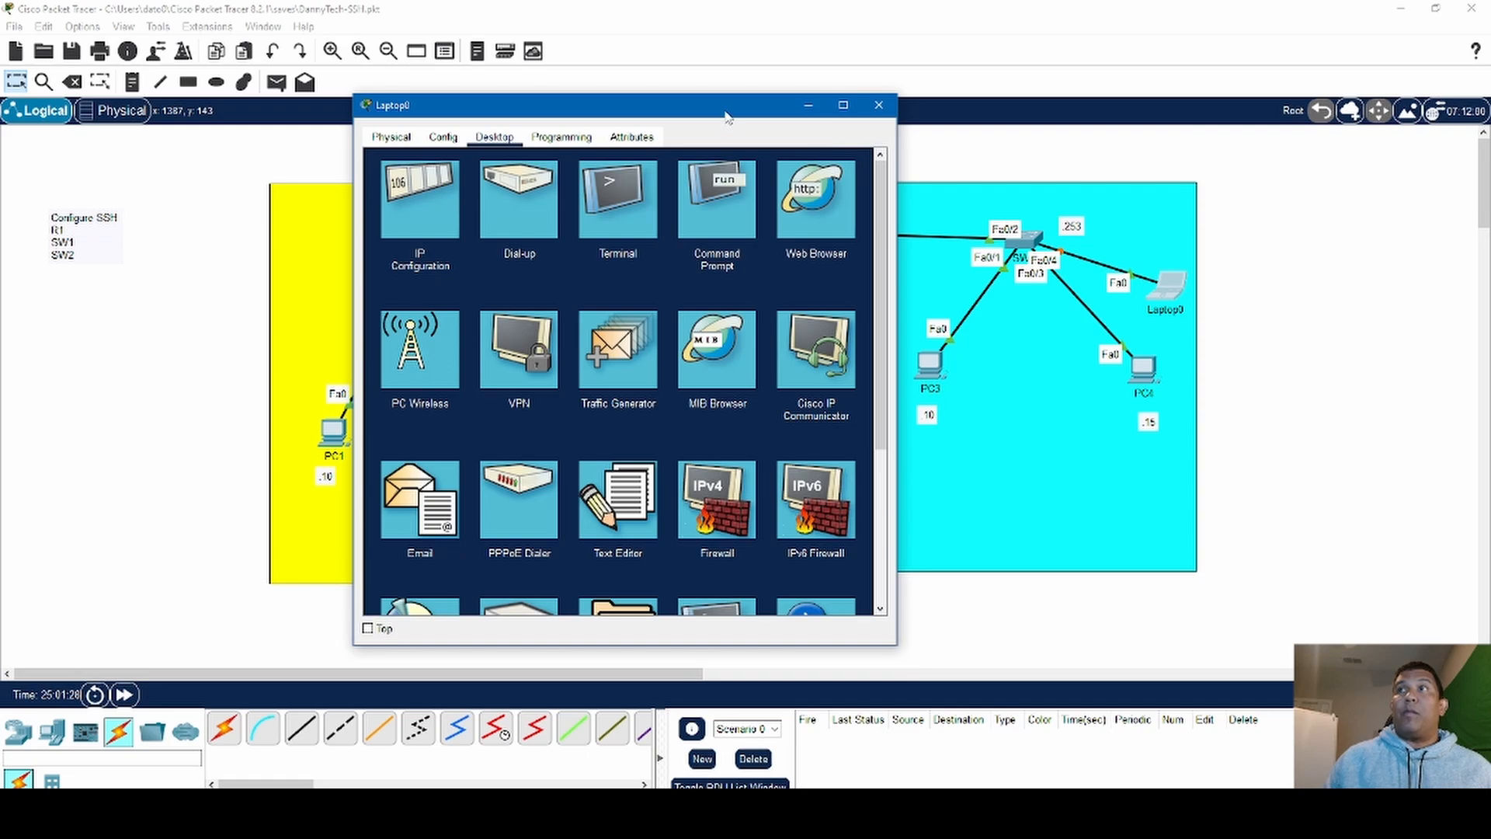
- Open Laptop0's command prompt and place its window so that Lan 1 stays uncovered
click(715, 225)
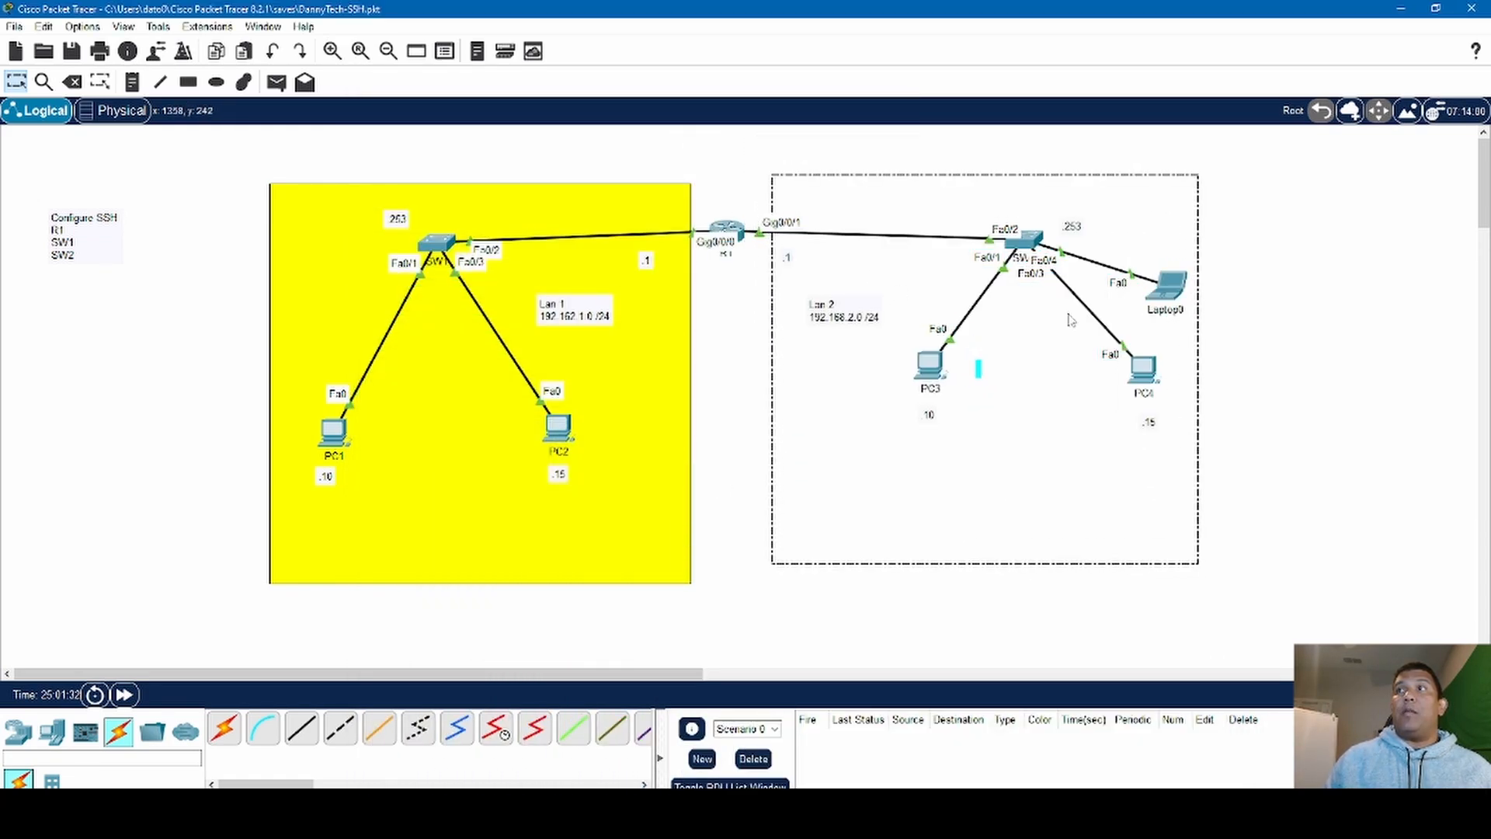
click(1174, 293)
drag(1036, 377, 1306, 396)
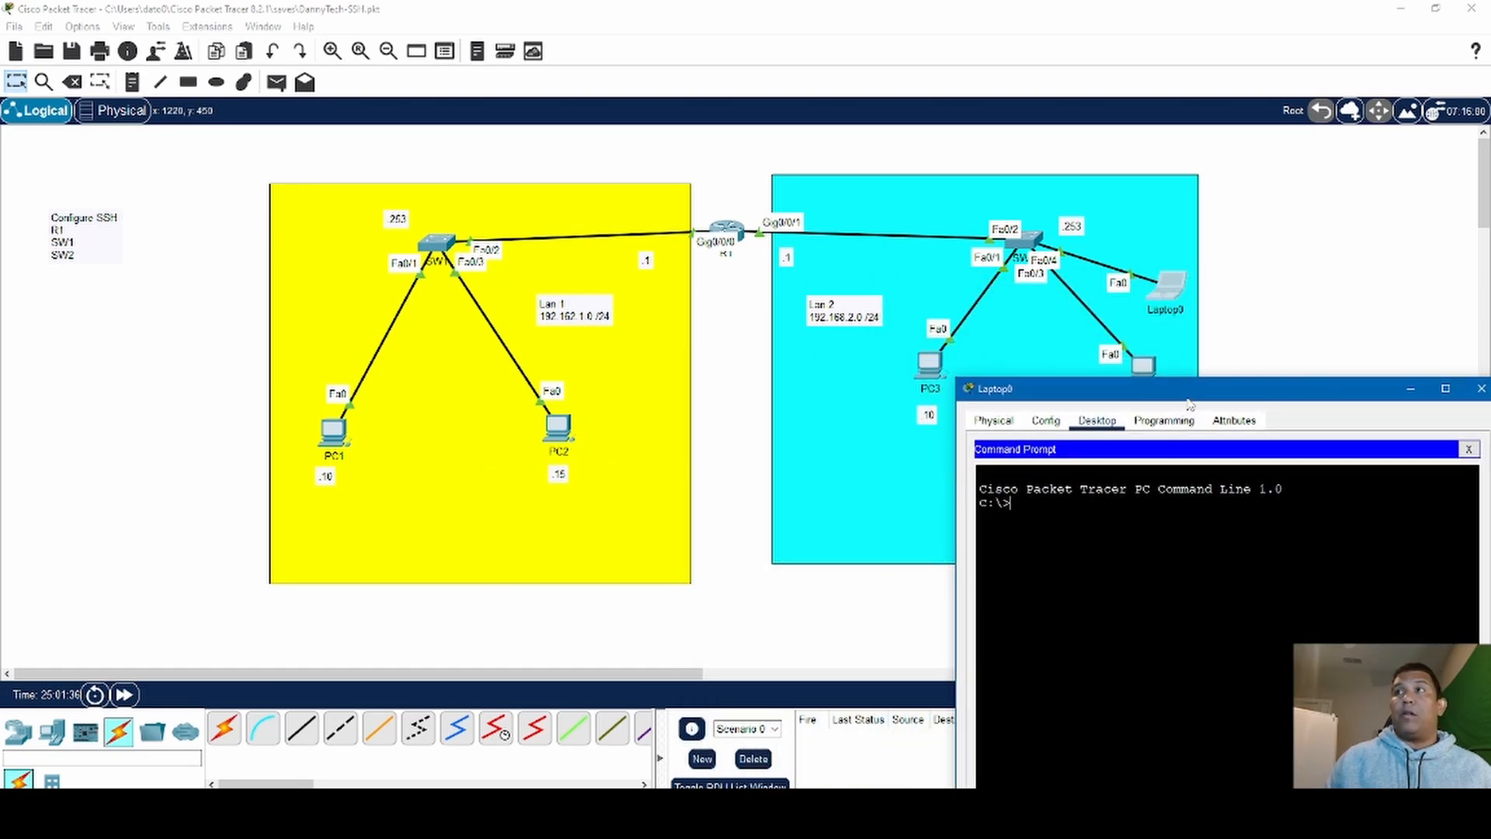
drag(1186, 398, 1160, 286)
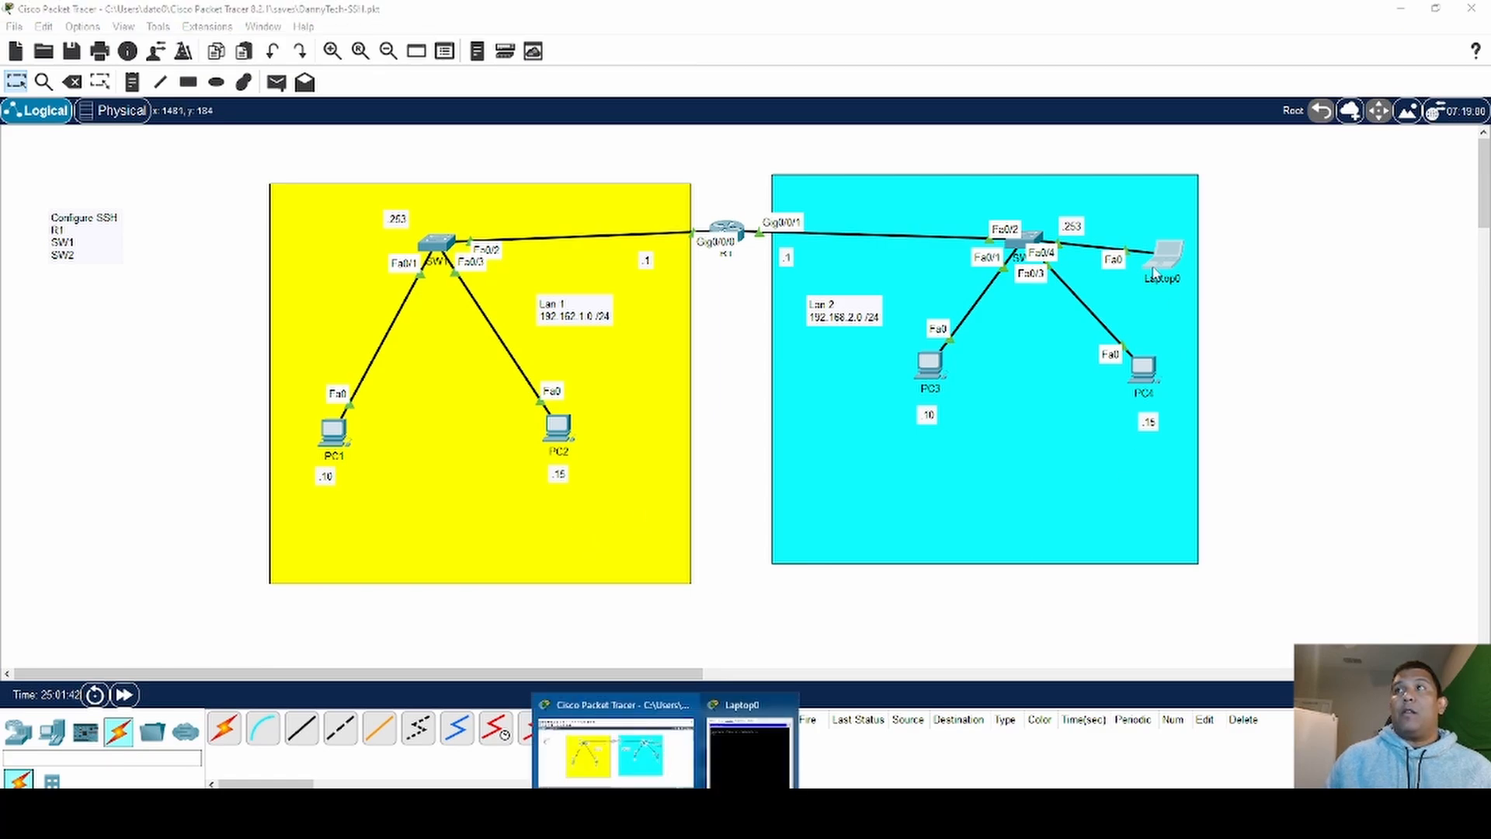
click(1157, 274)
drag(1264, 357, 1249, 167)
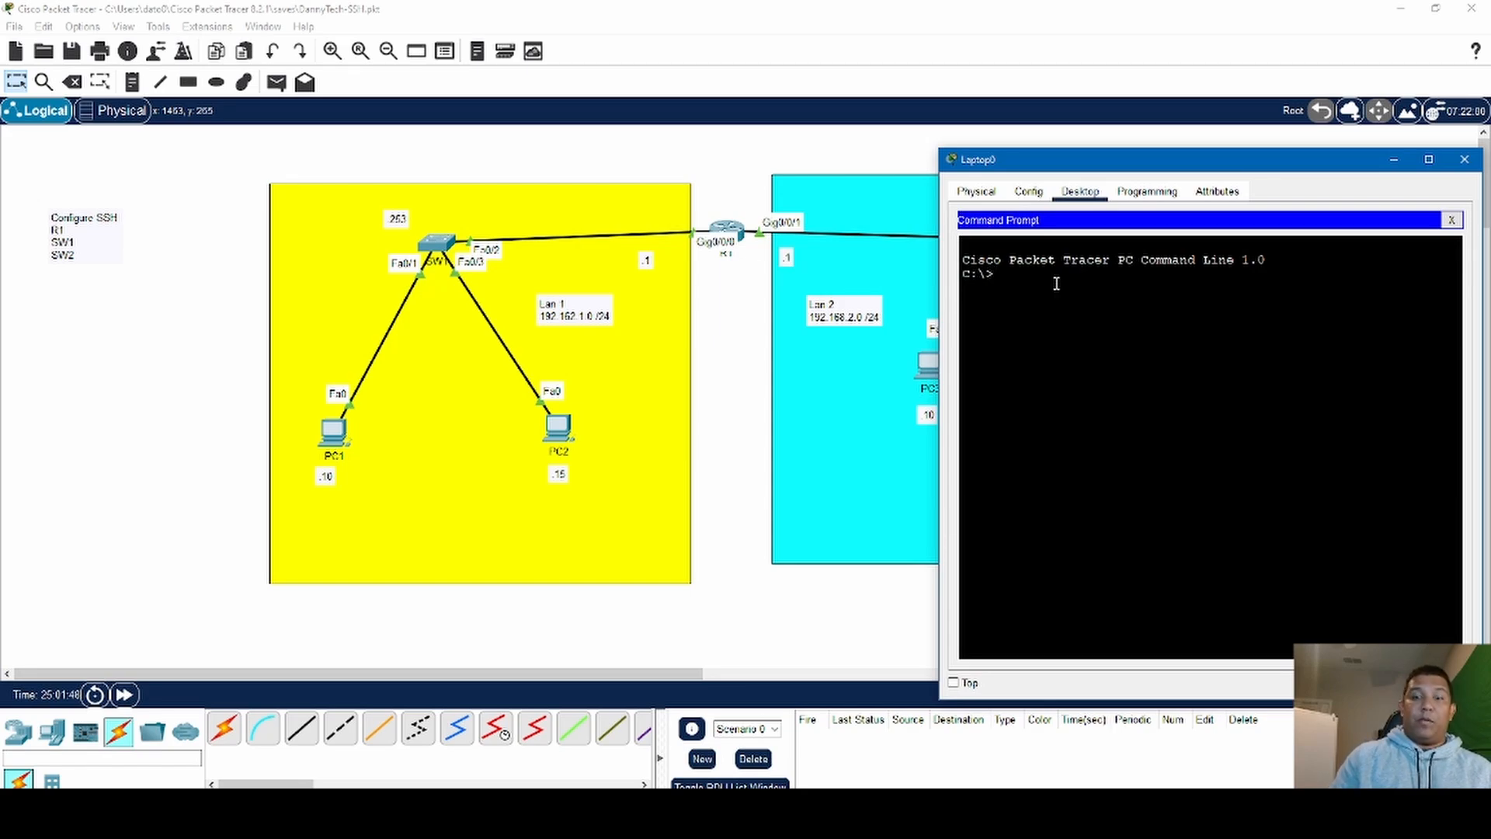
- Ping PC1 at 192.168.1.10 from Laptop0's command prompt
text(ping )
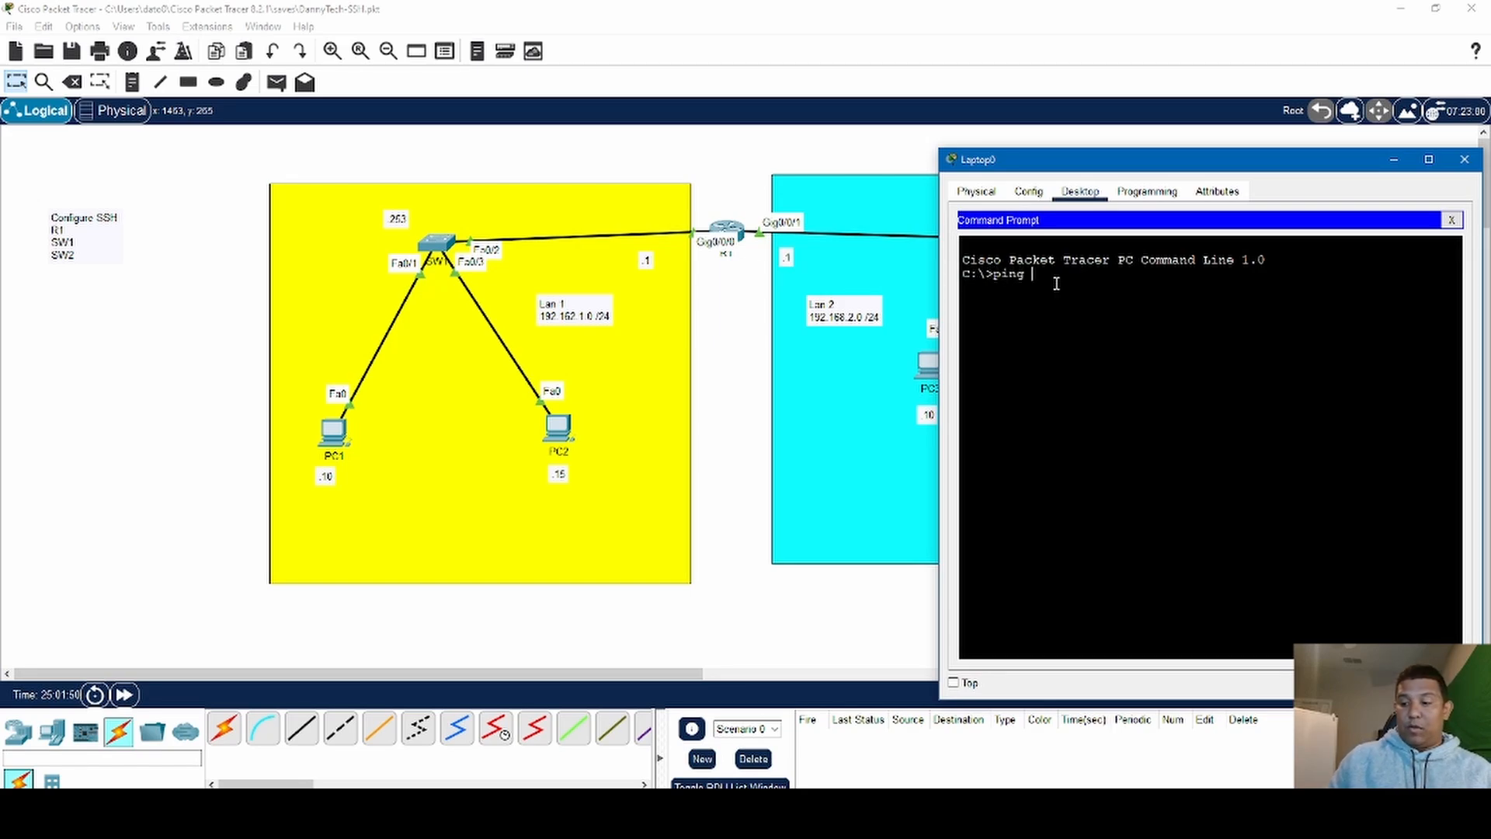
text(192.168.)
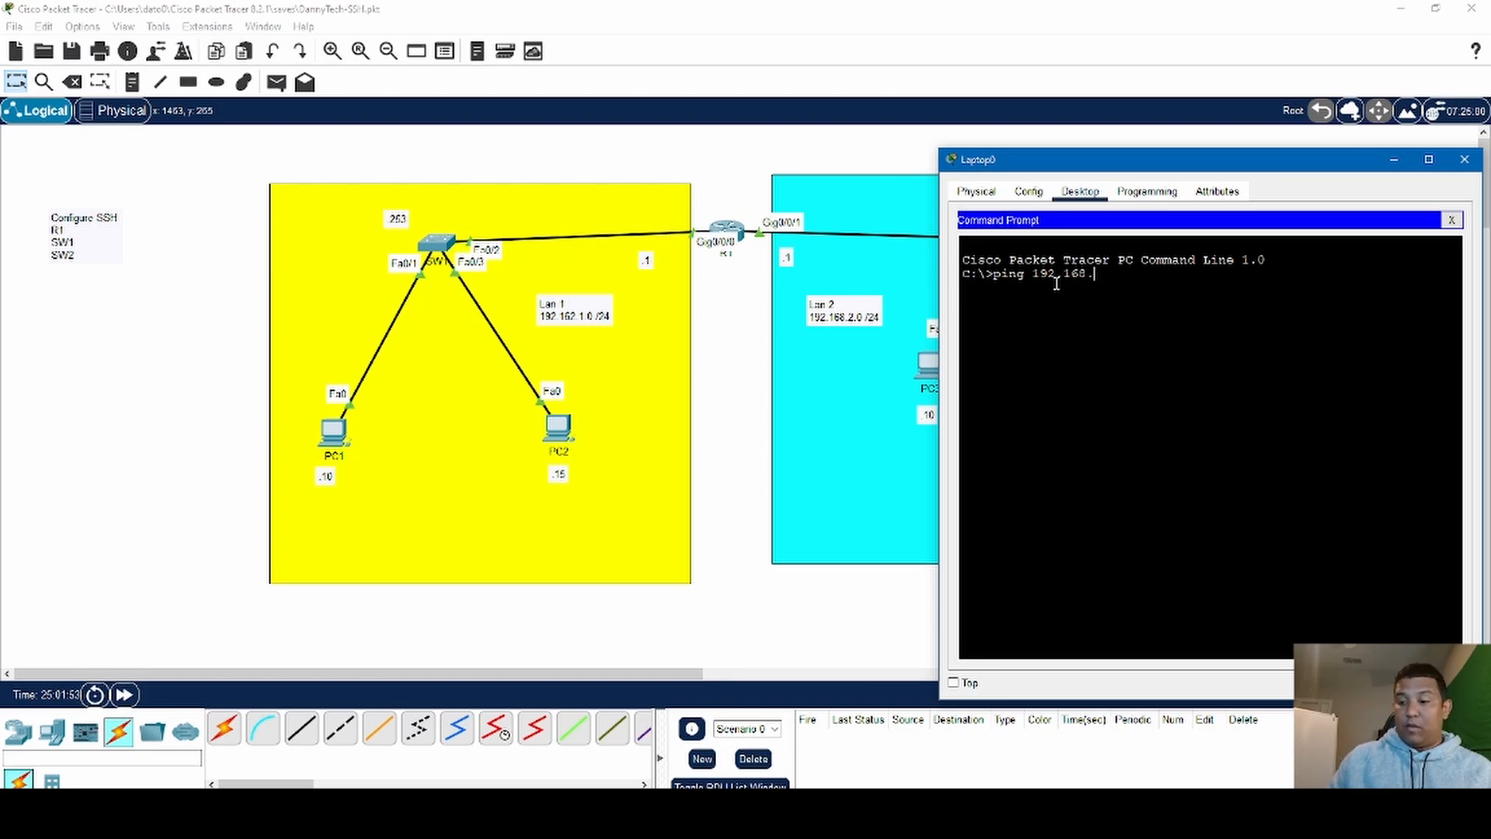
text(1.10)
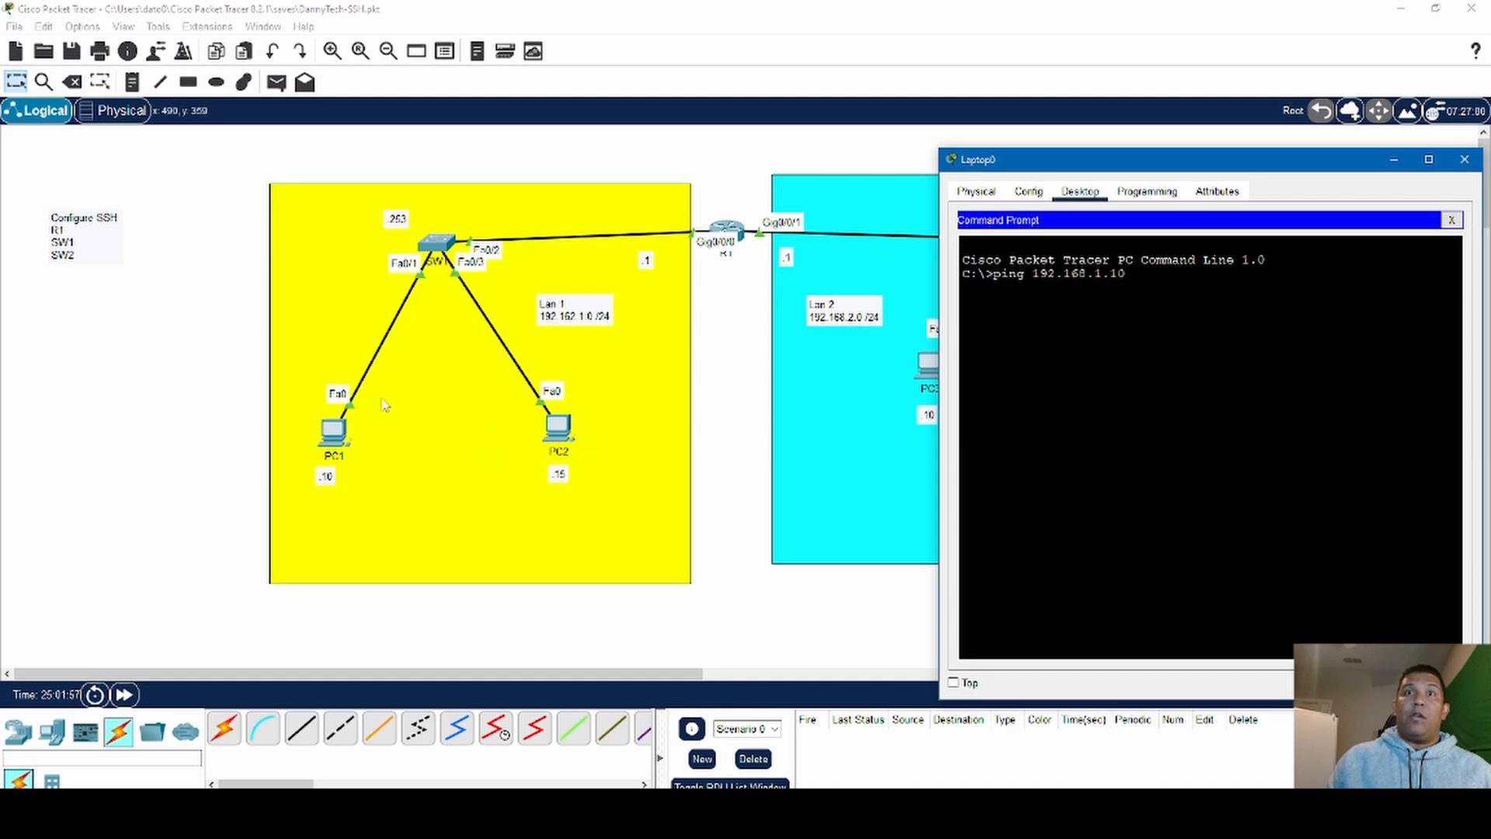
key(Return)
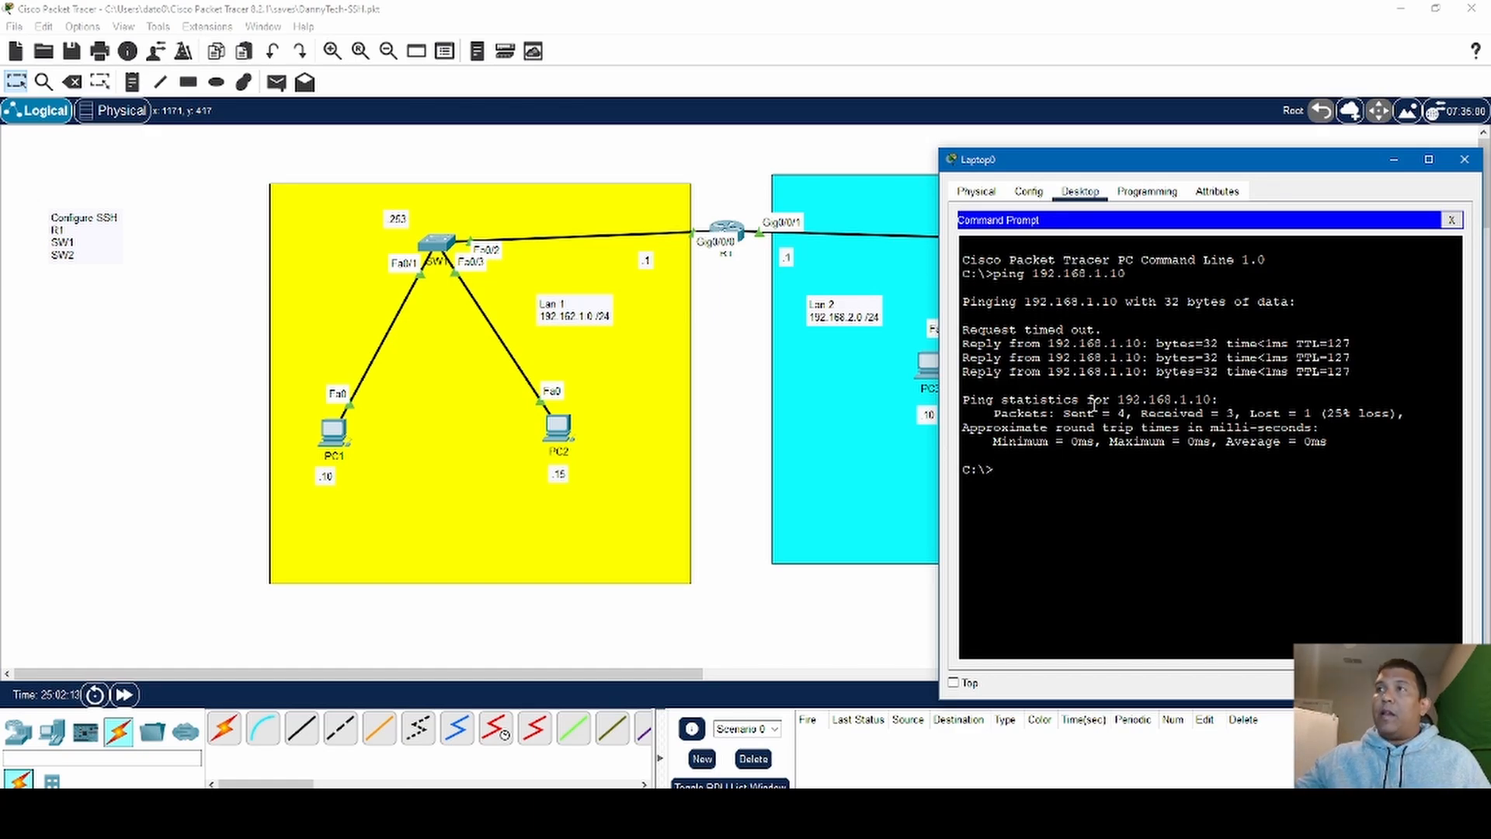
- Ping SW1 at 192.168.1.253 from Laptop0, running the same ping a second time
text(ping)
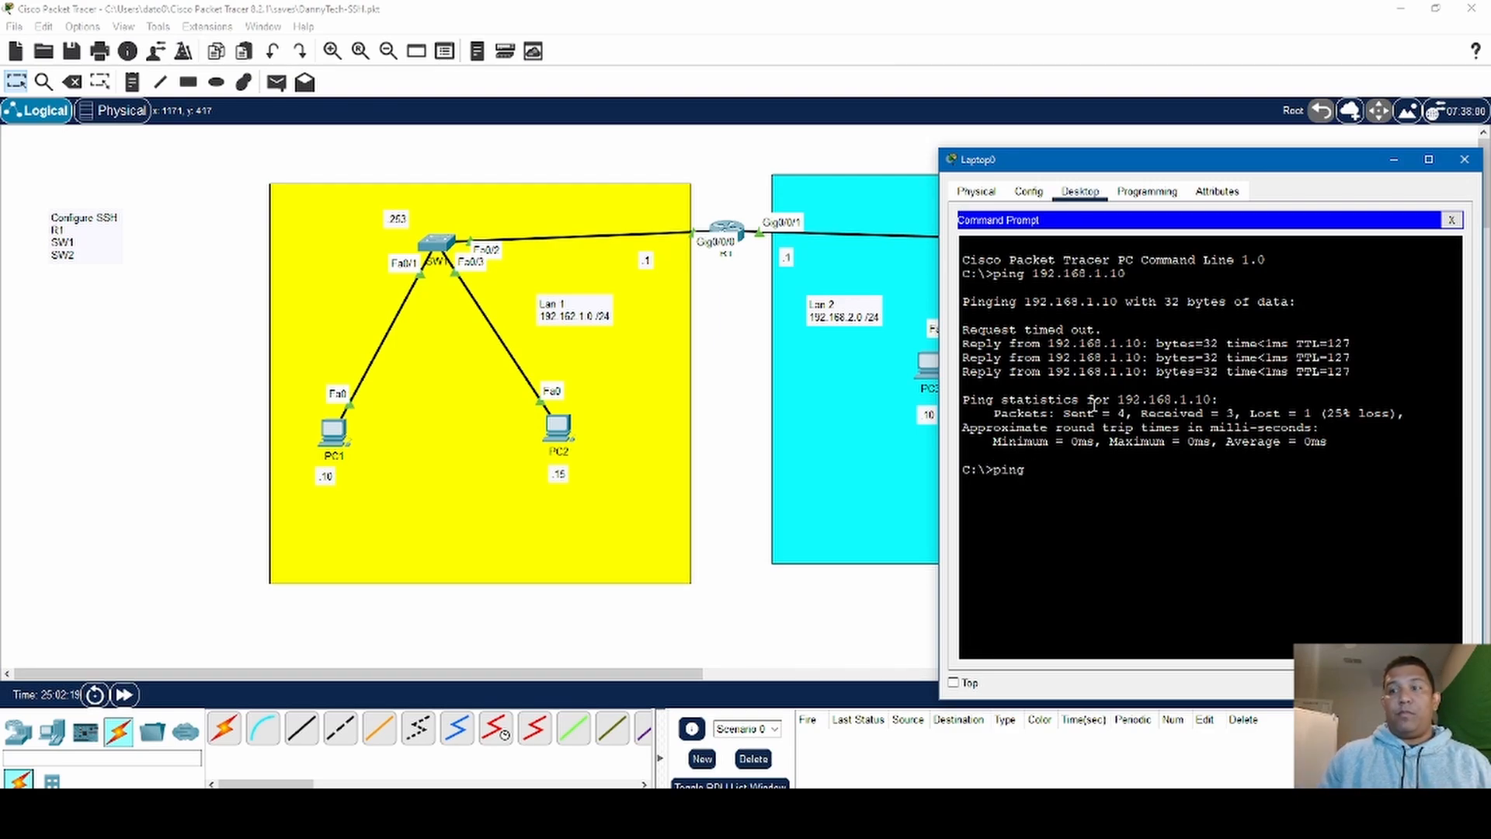
text( 19)
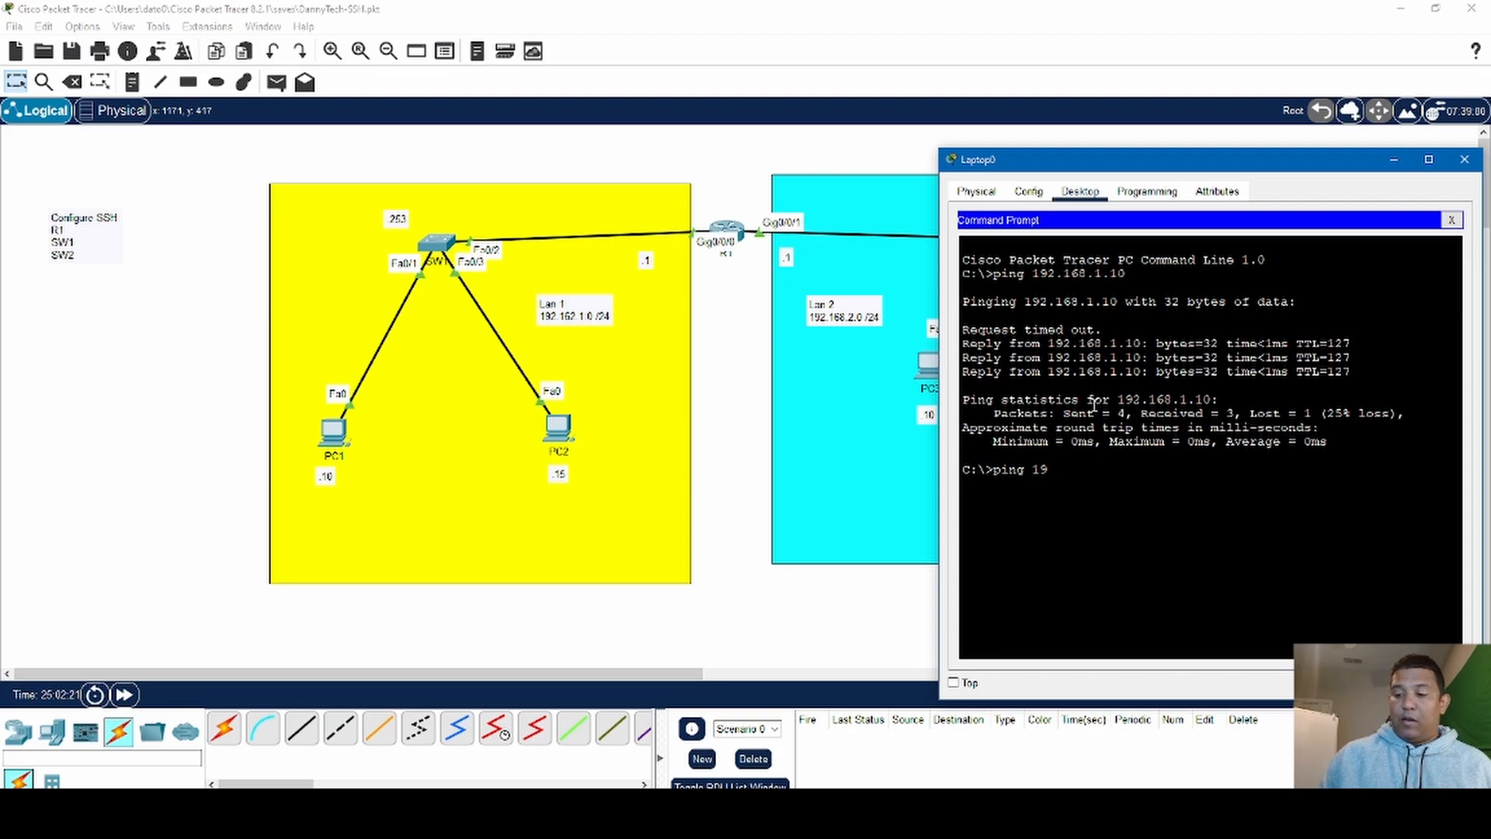
text(2.16)
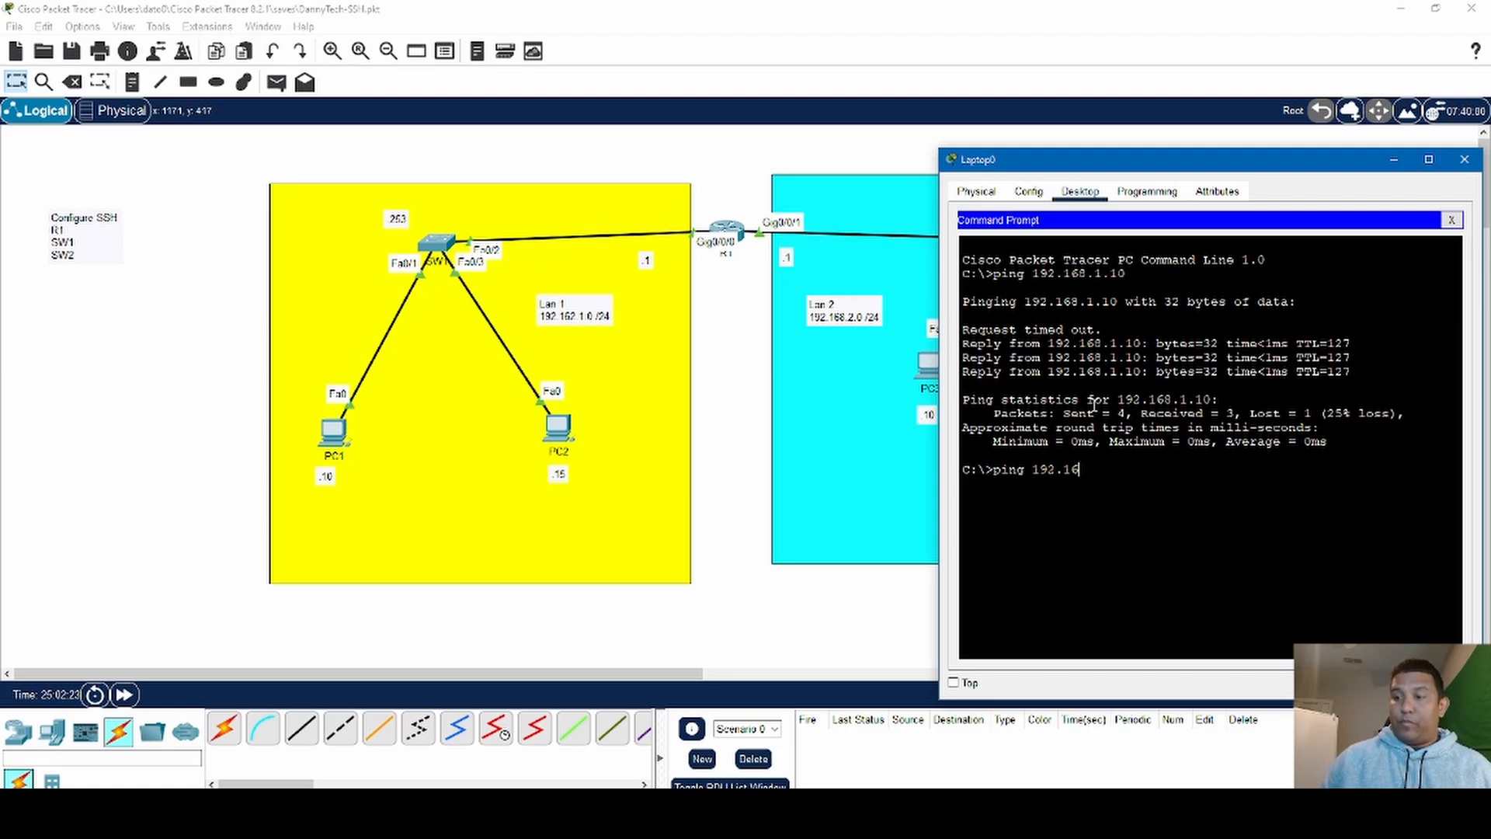
text(8.)
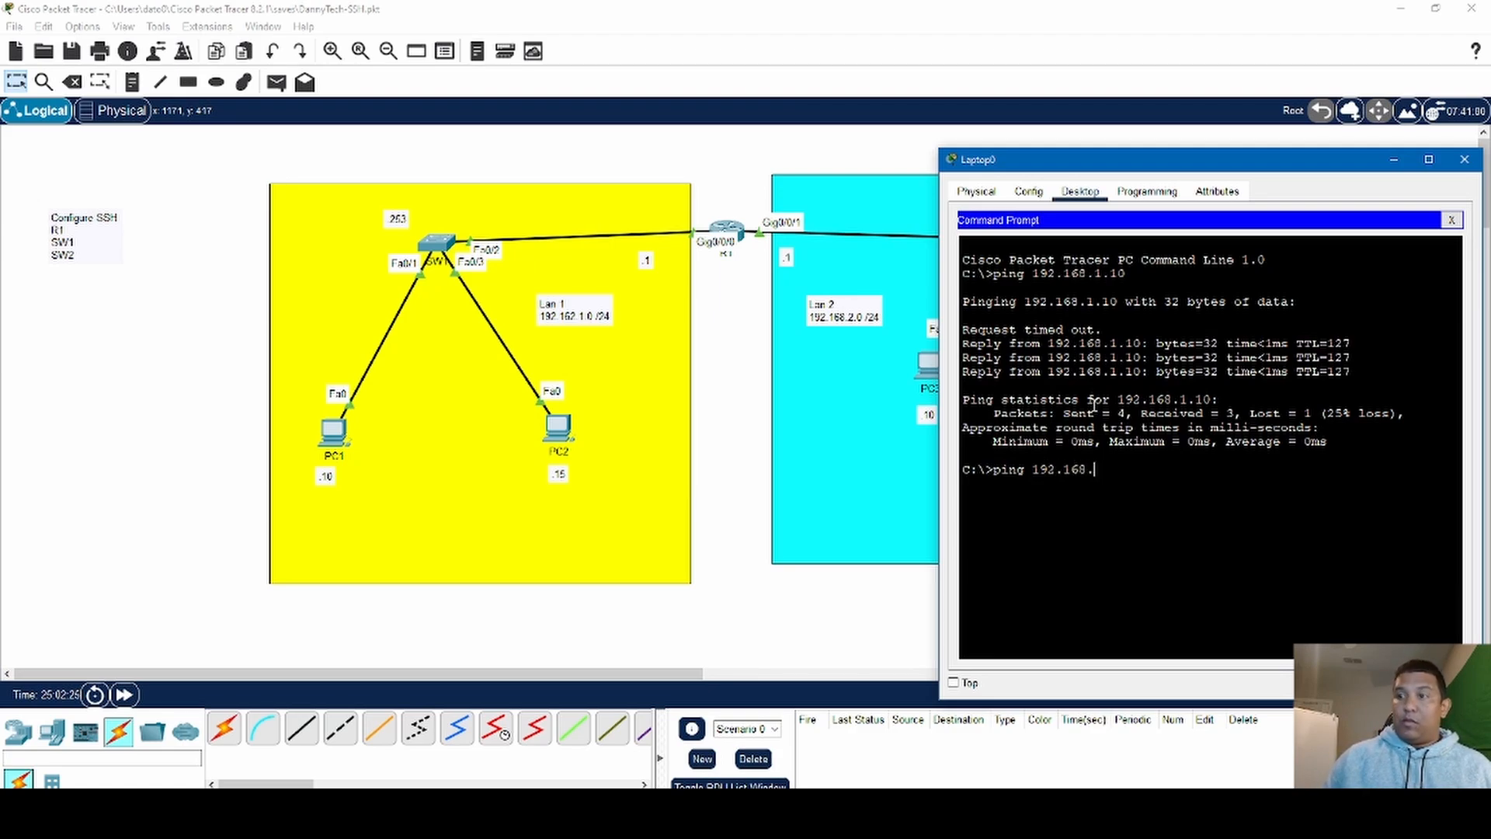
text(1.)
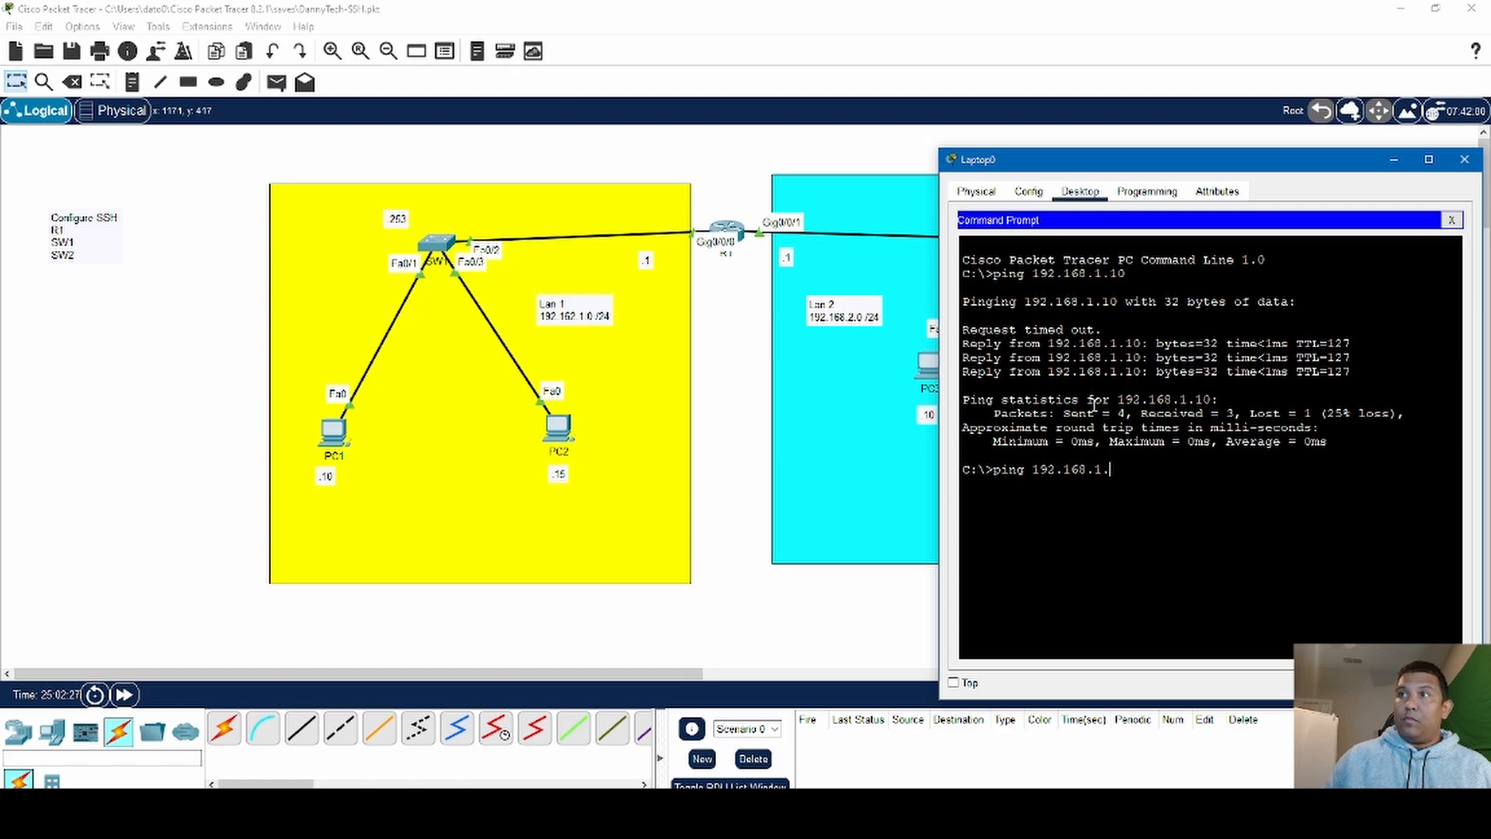
text(253)
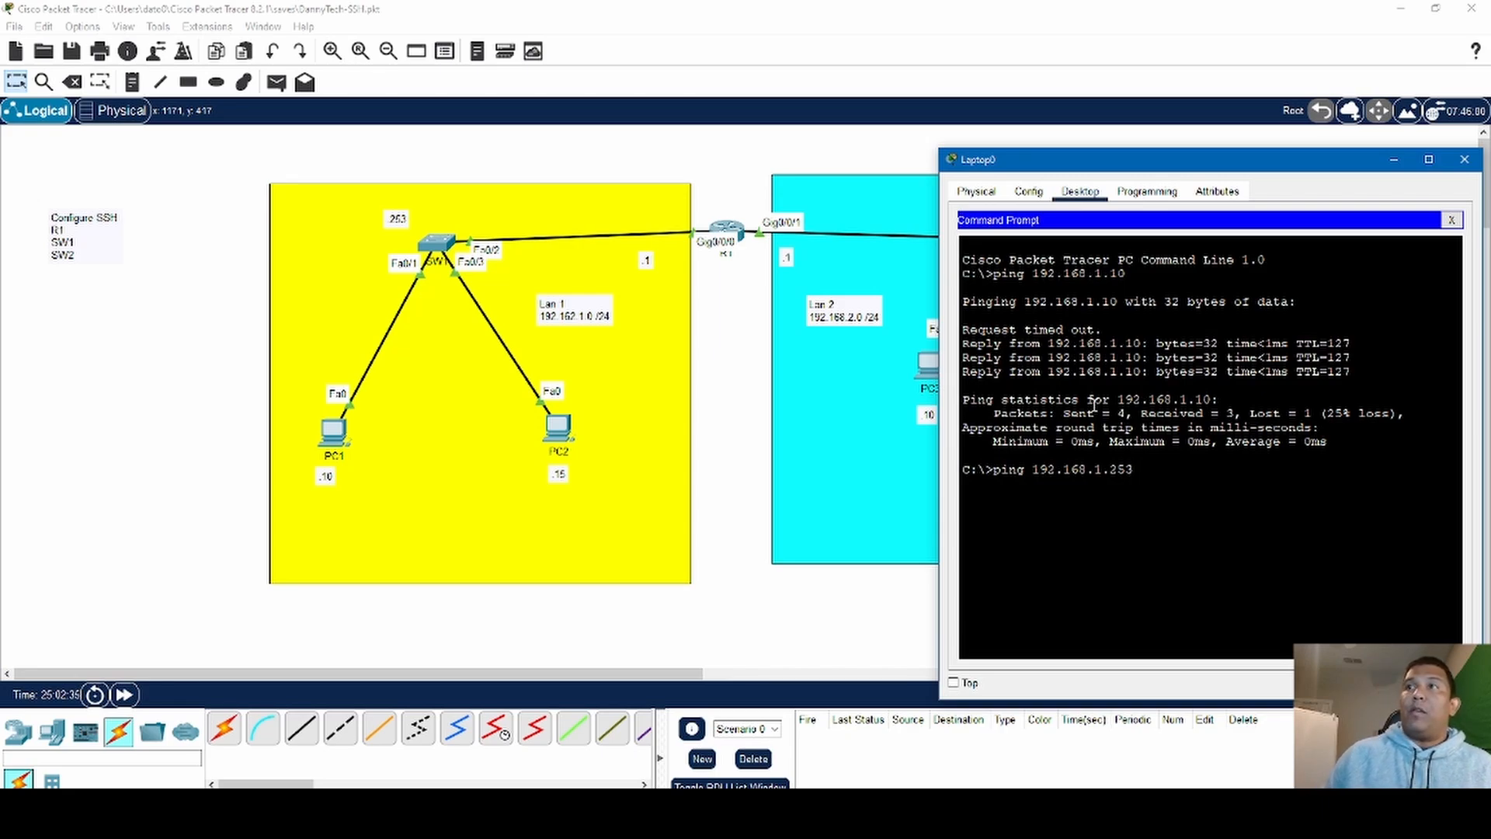
key(Return)
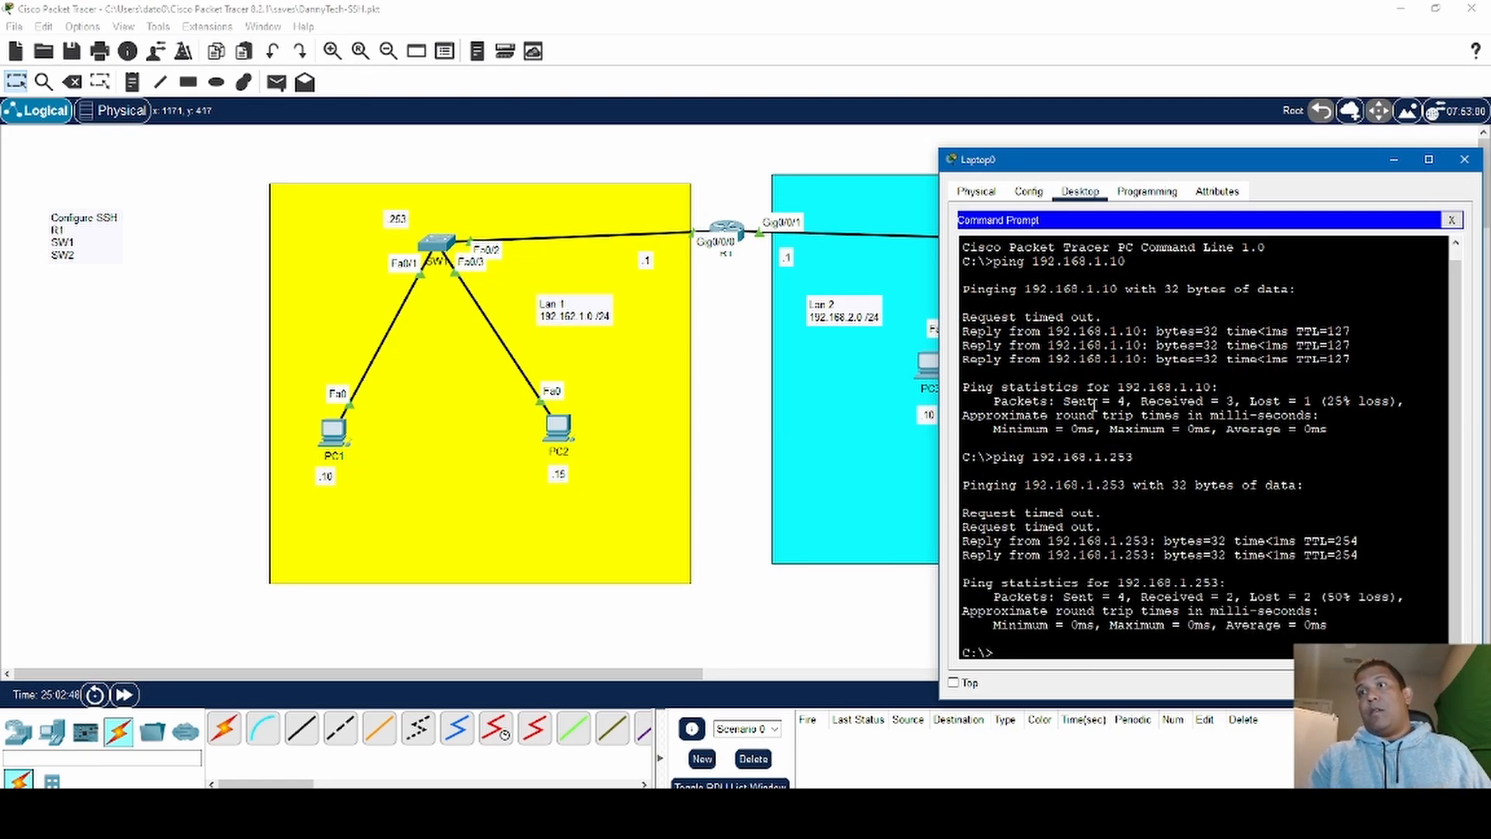
key(Up)
key(Return)
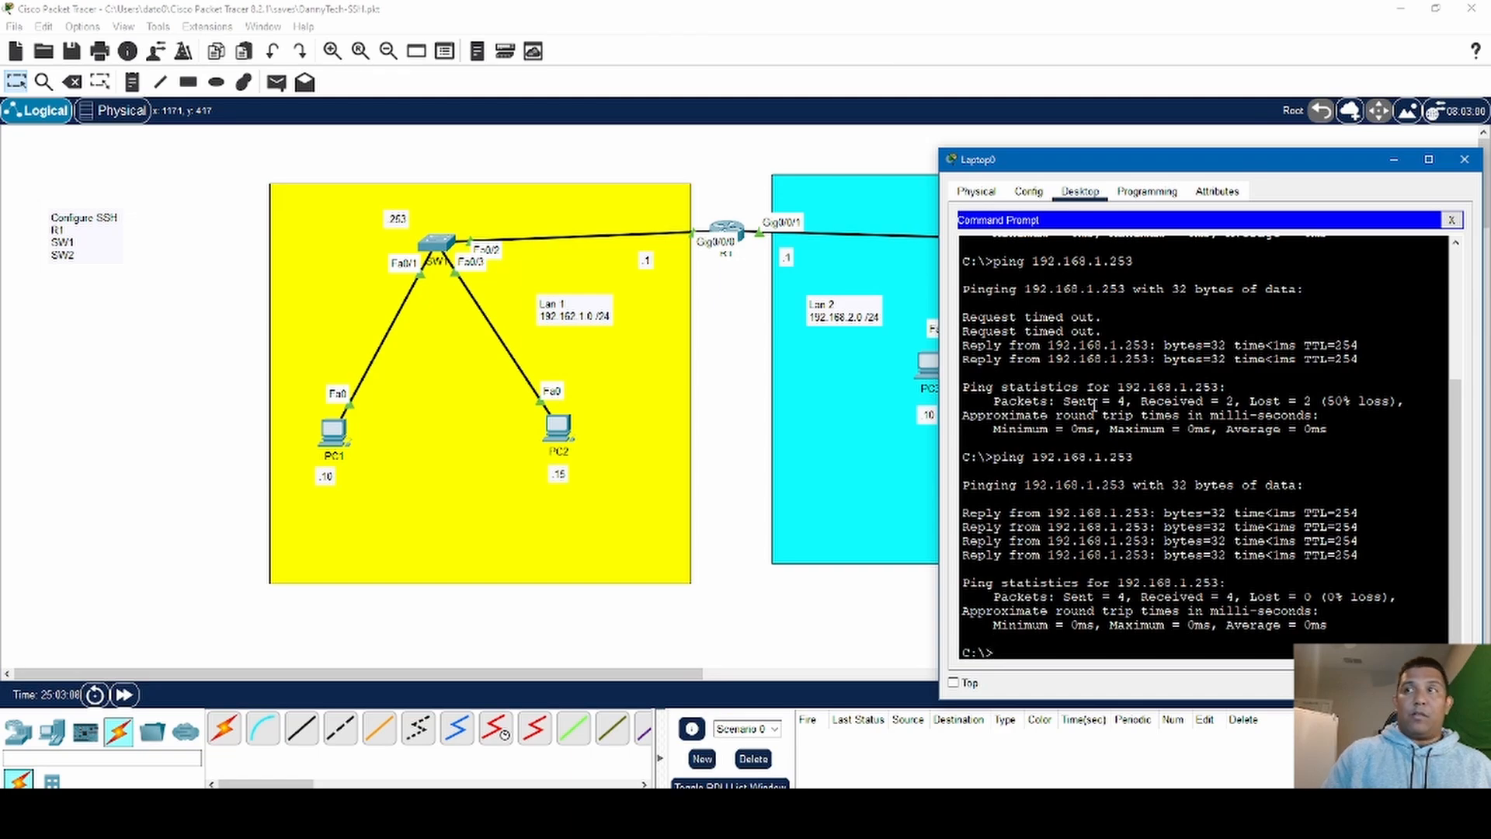
- Open an SSH session from Laptop0 to SW1 at 192.168.1.253, logging in with the configured username and account password
text(ssh -)
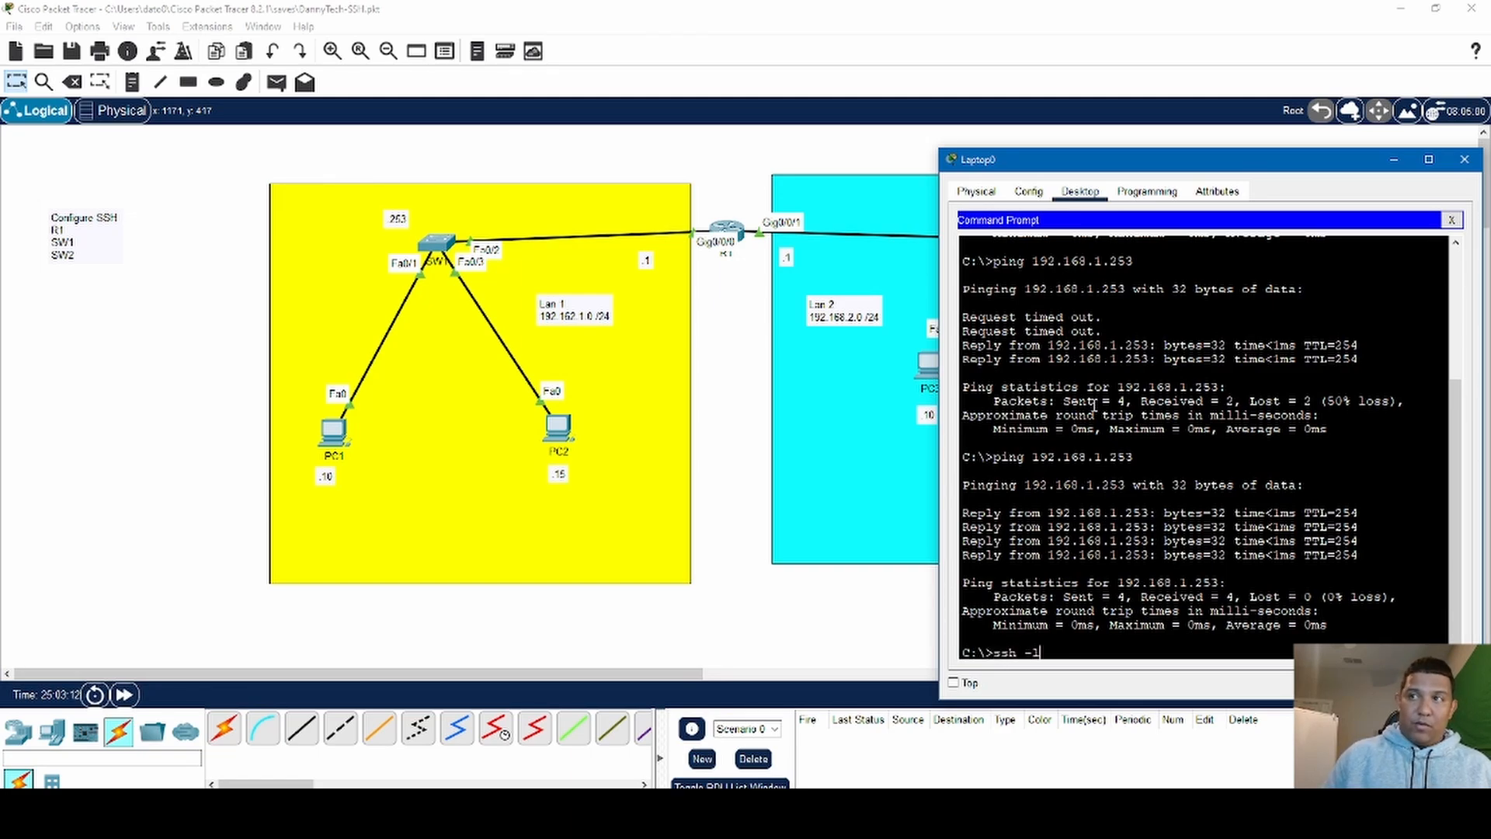
text(l D)
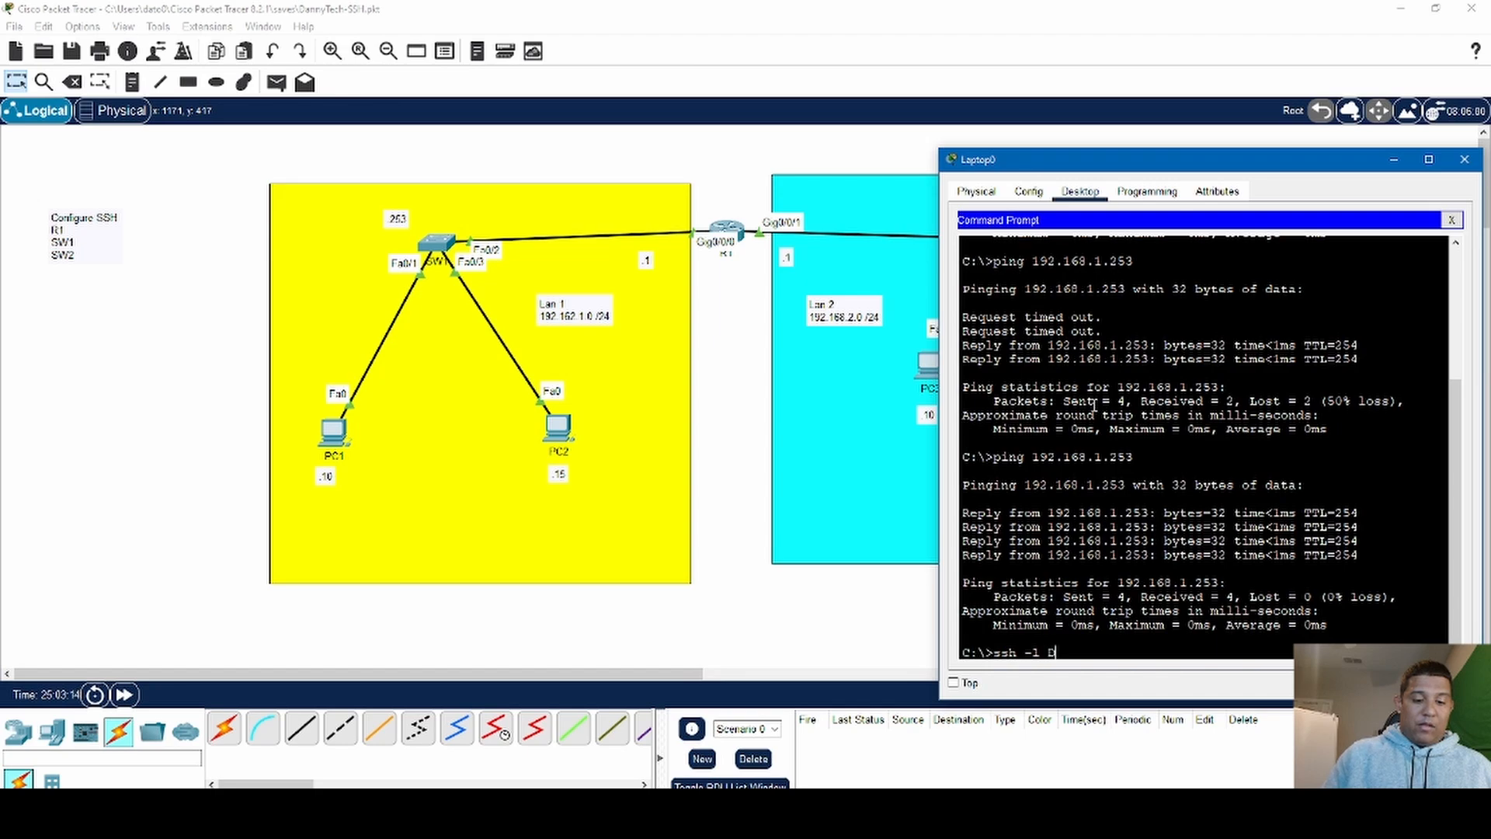
text(anny)
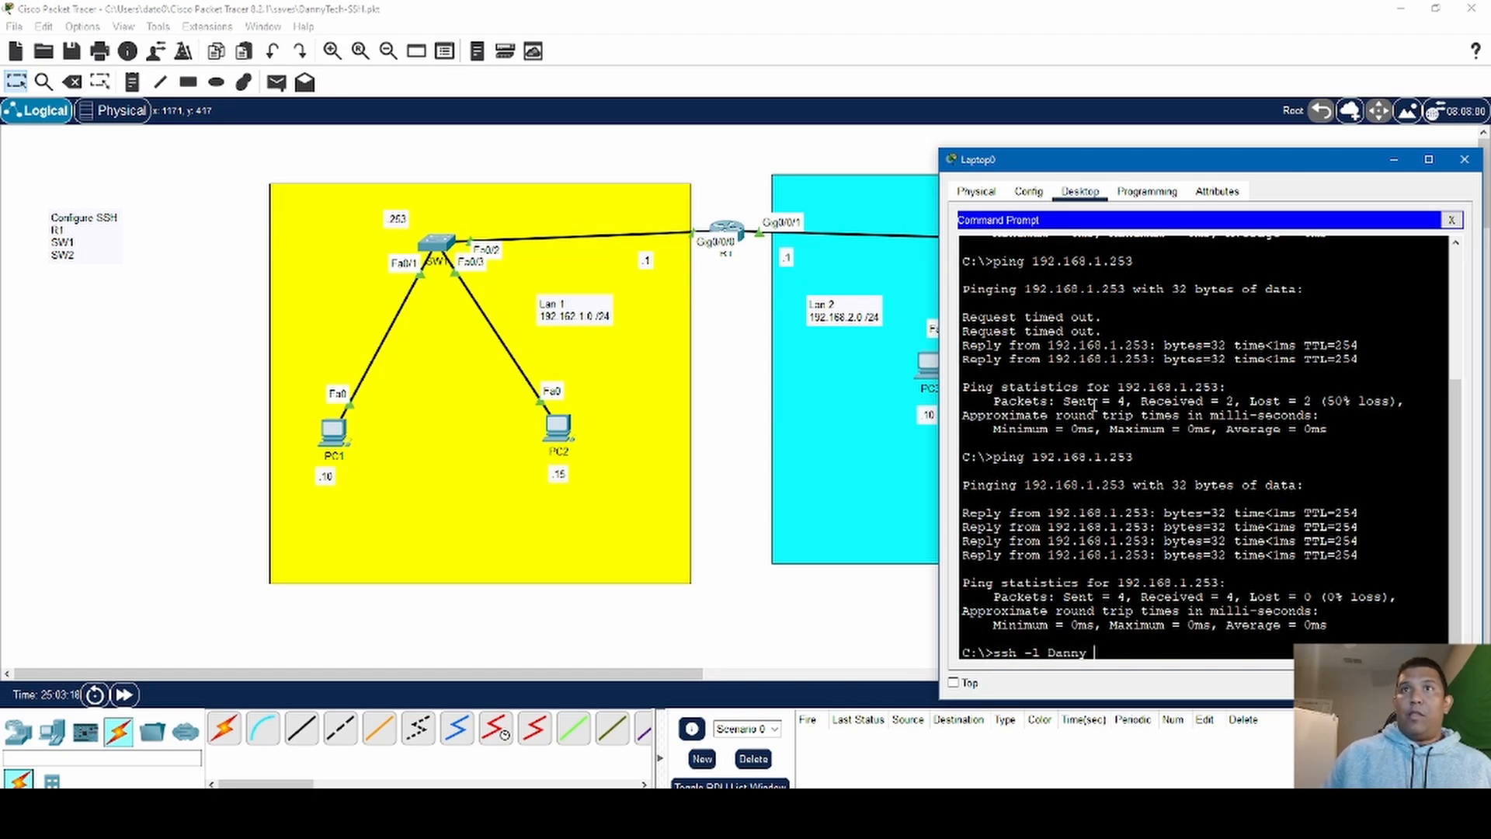
text( 192)
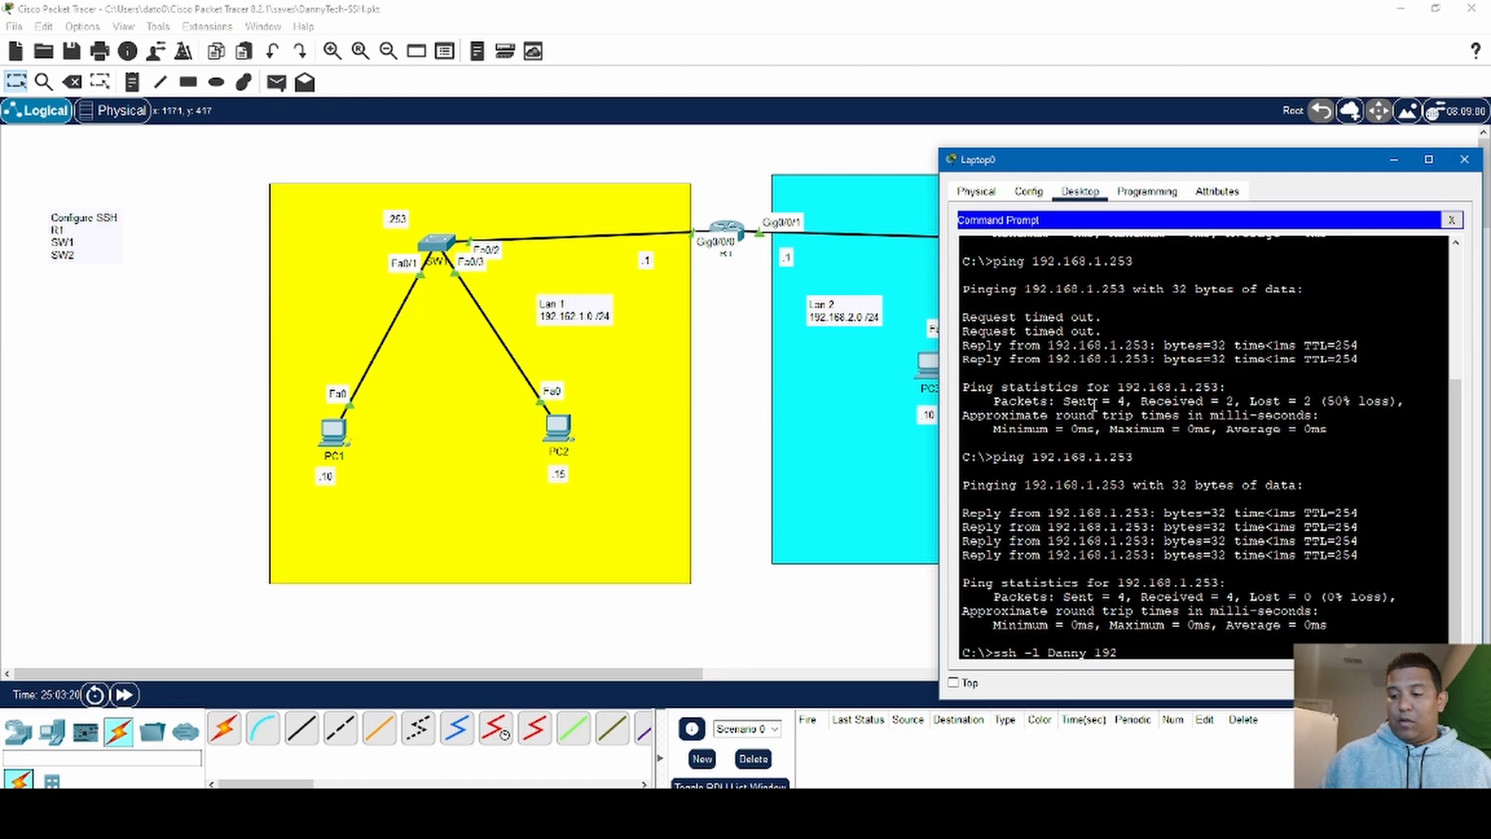
text(.168.)
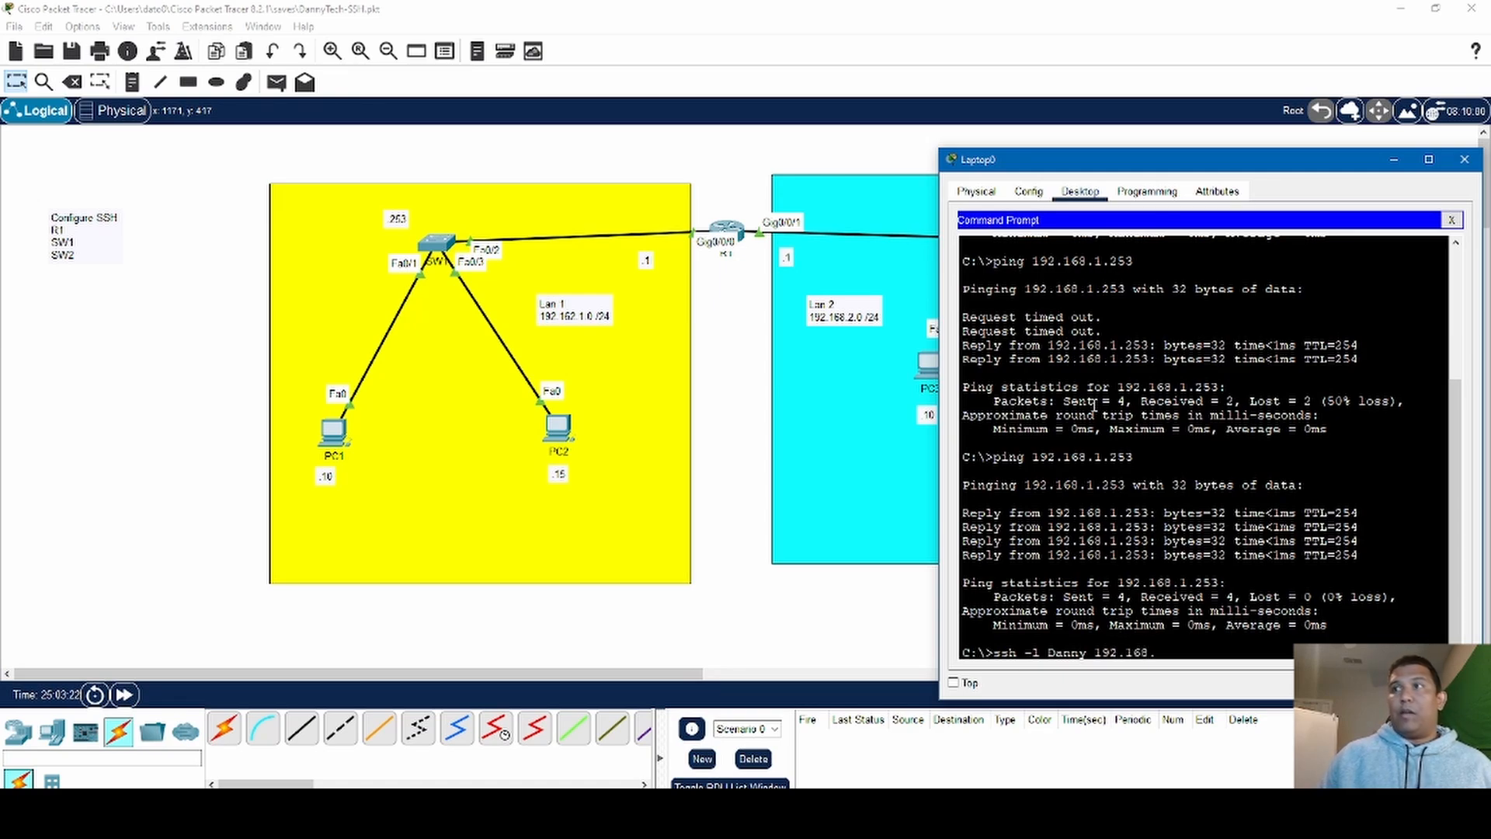
text(1.253)
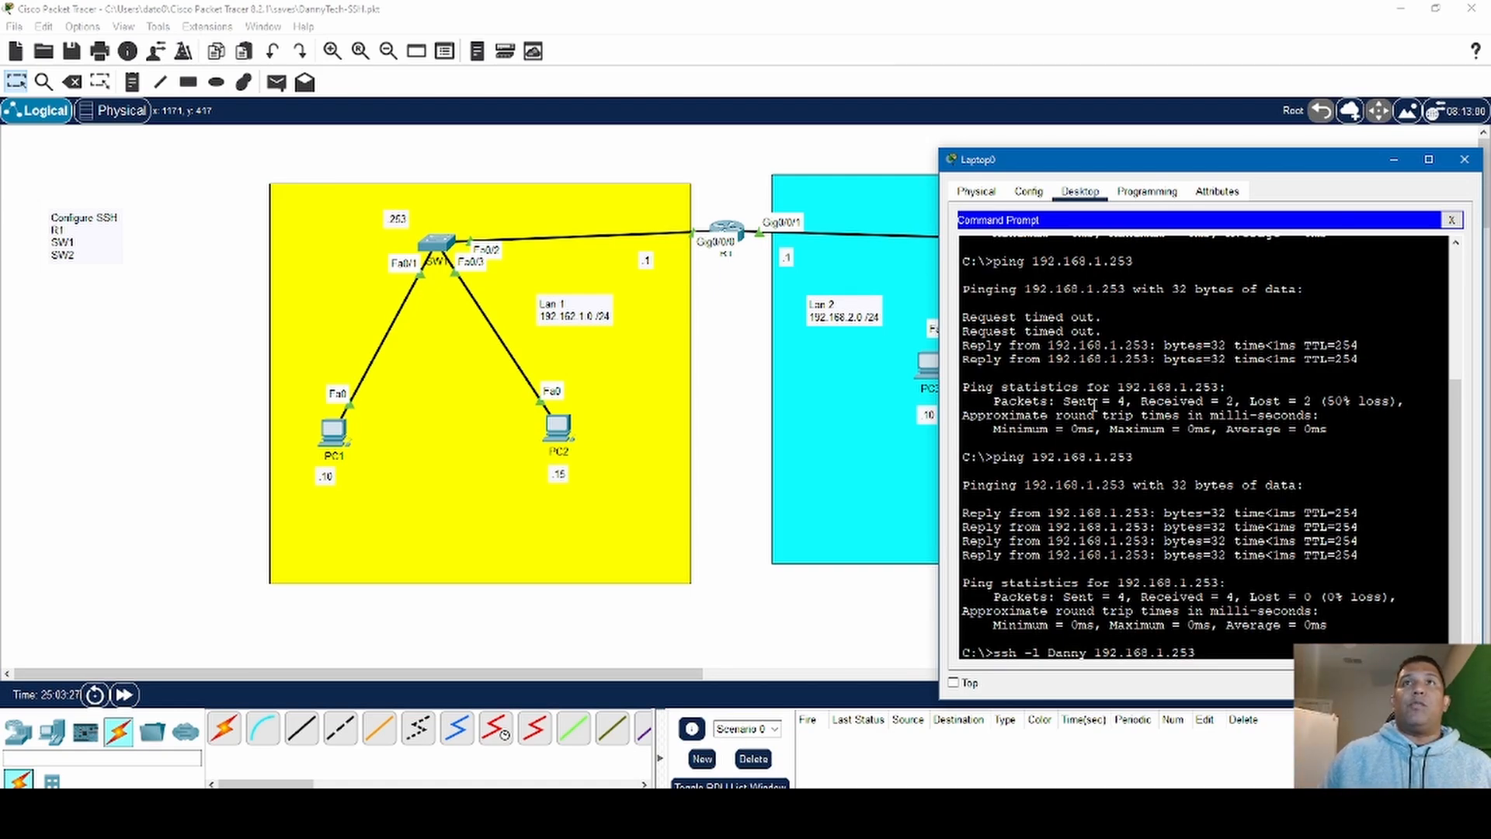
key(Return)
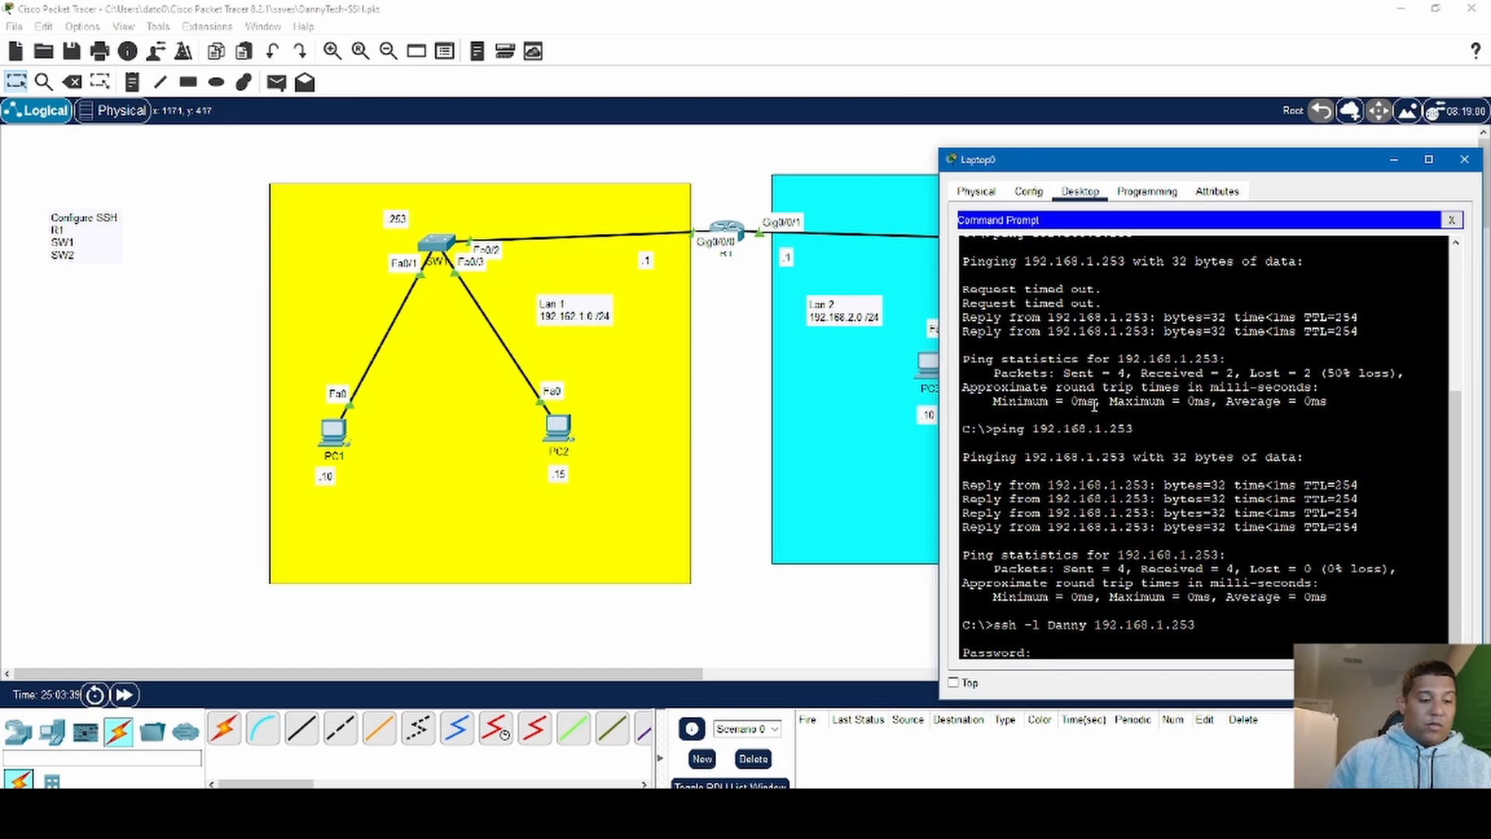
key(Return)
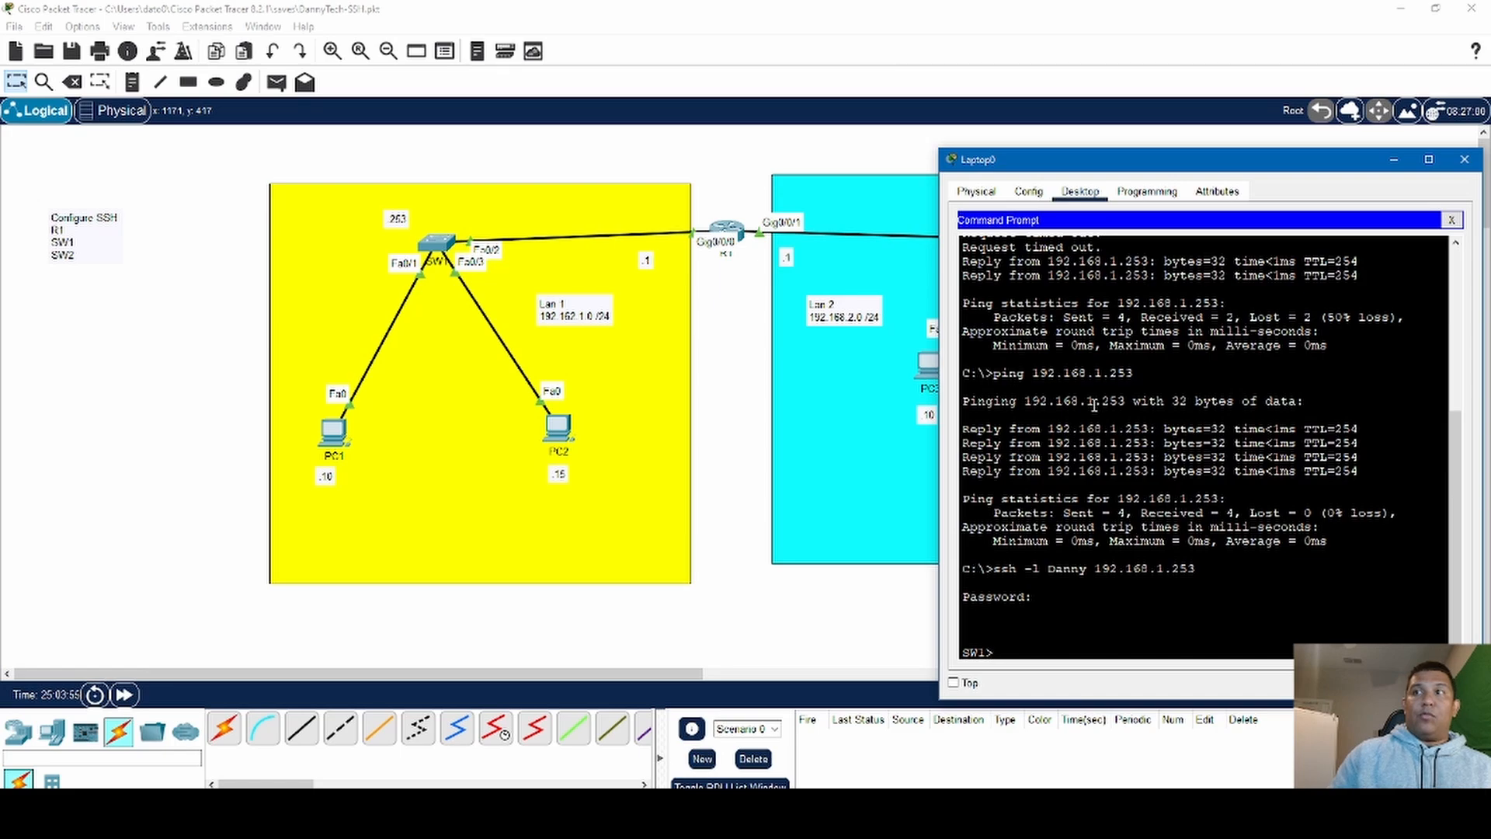
key(Return)
key(Return)
key(Return)
key(Return)
key(Return)
key(Return)
key(Return)
key(Return)
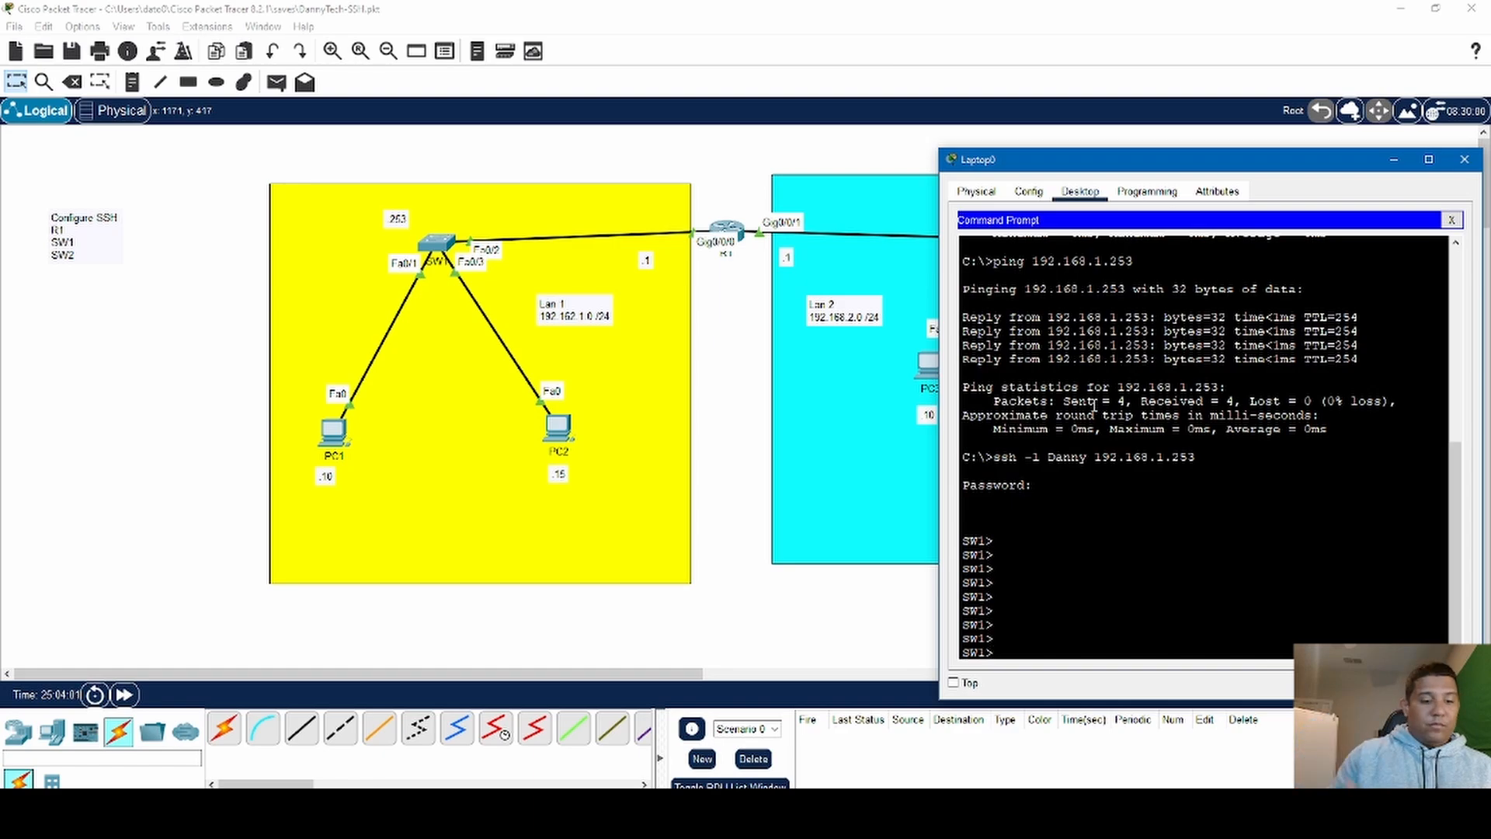
- Try to enter privileged EXEC mode on SW1 through the SSH session, and close Laptop0's command prompt and window
text(enable)
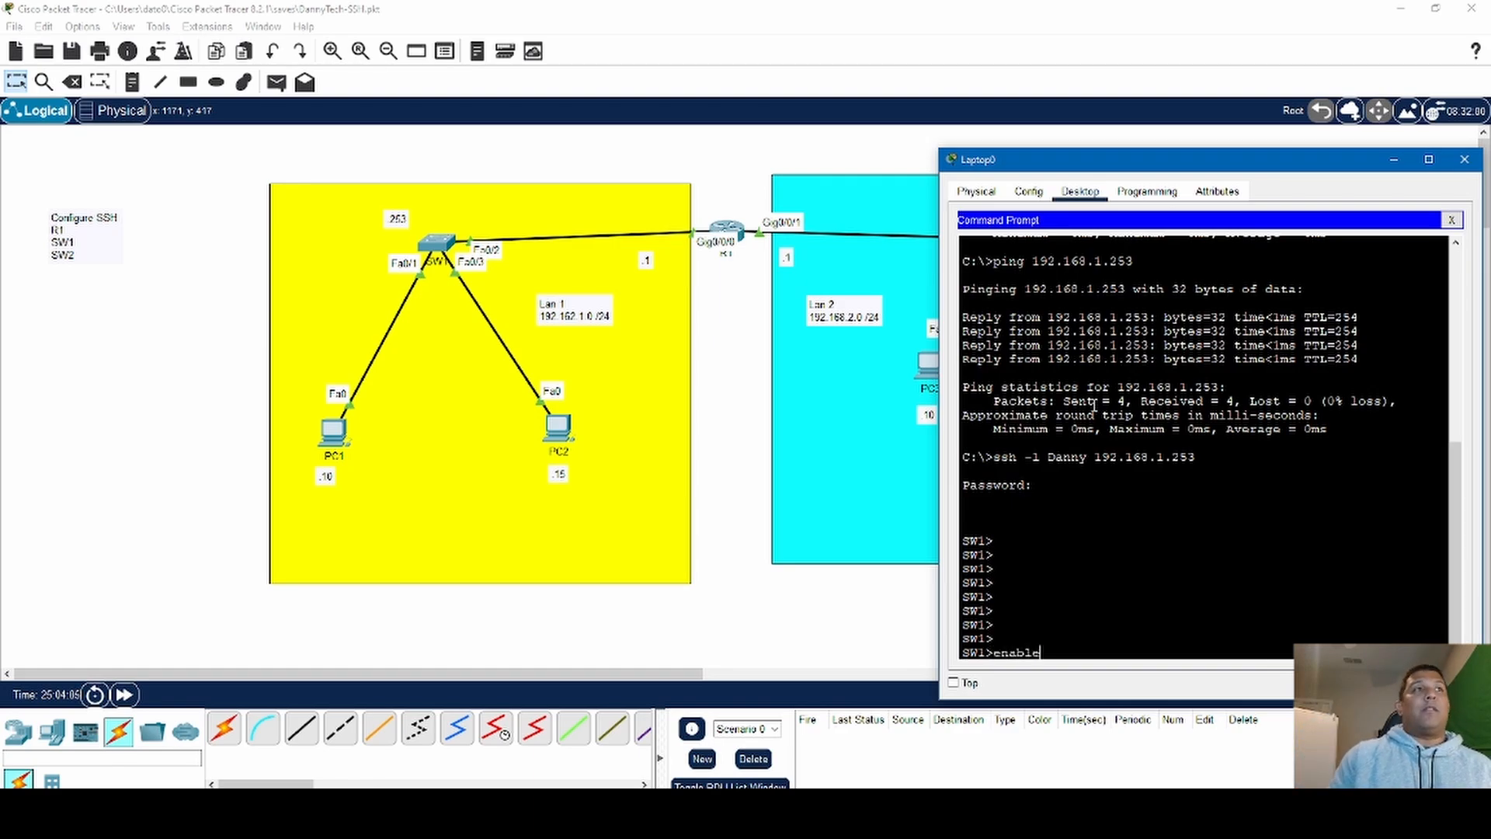
key(Return)
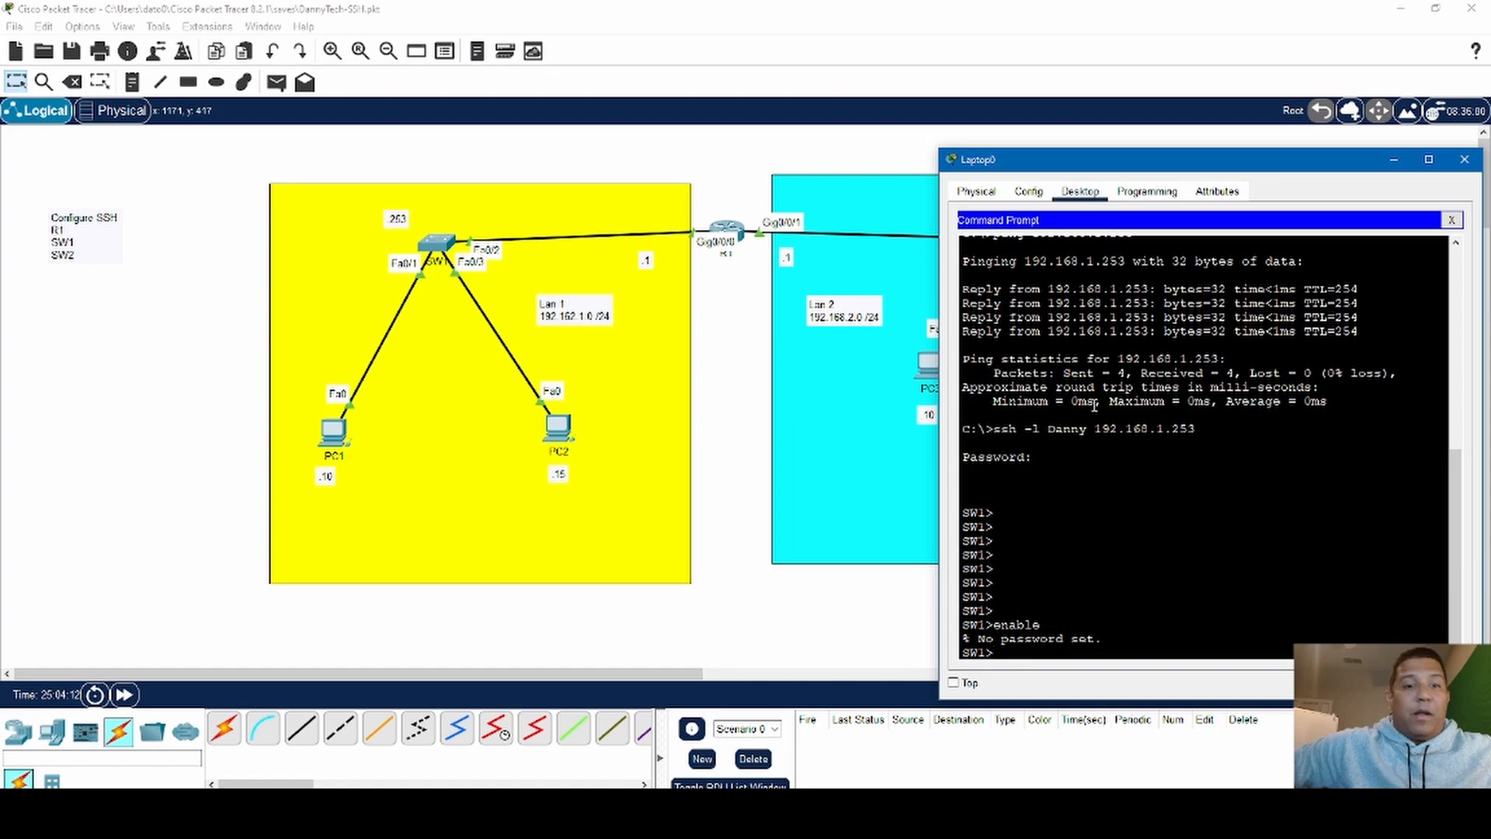
key(Return)
key(Return)
key(Return)
key(Return)
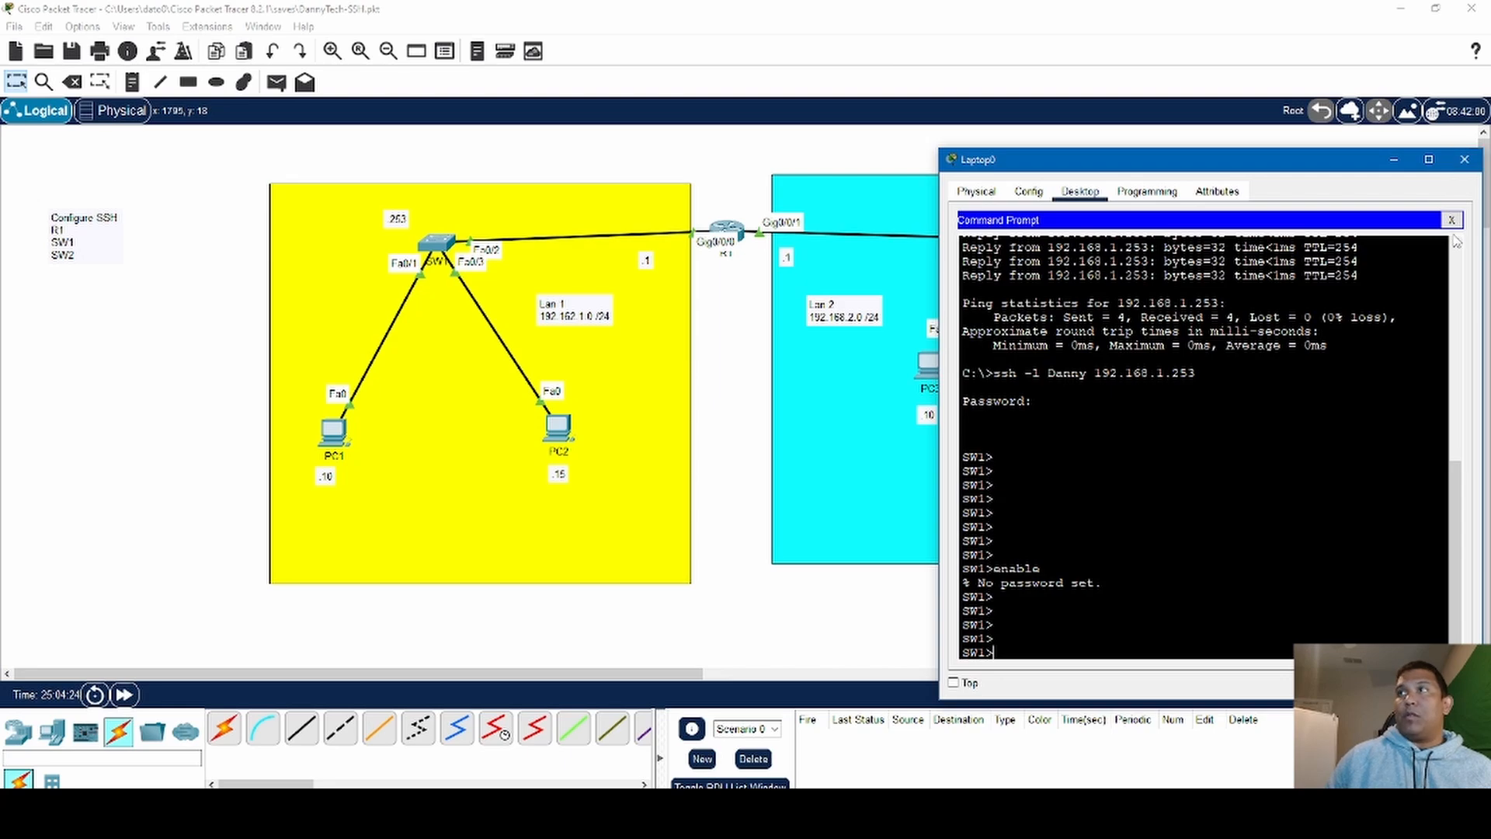
click(1451, 220)
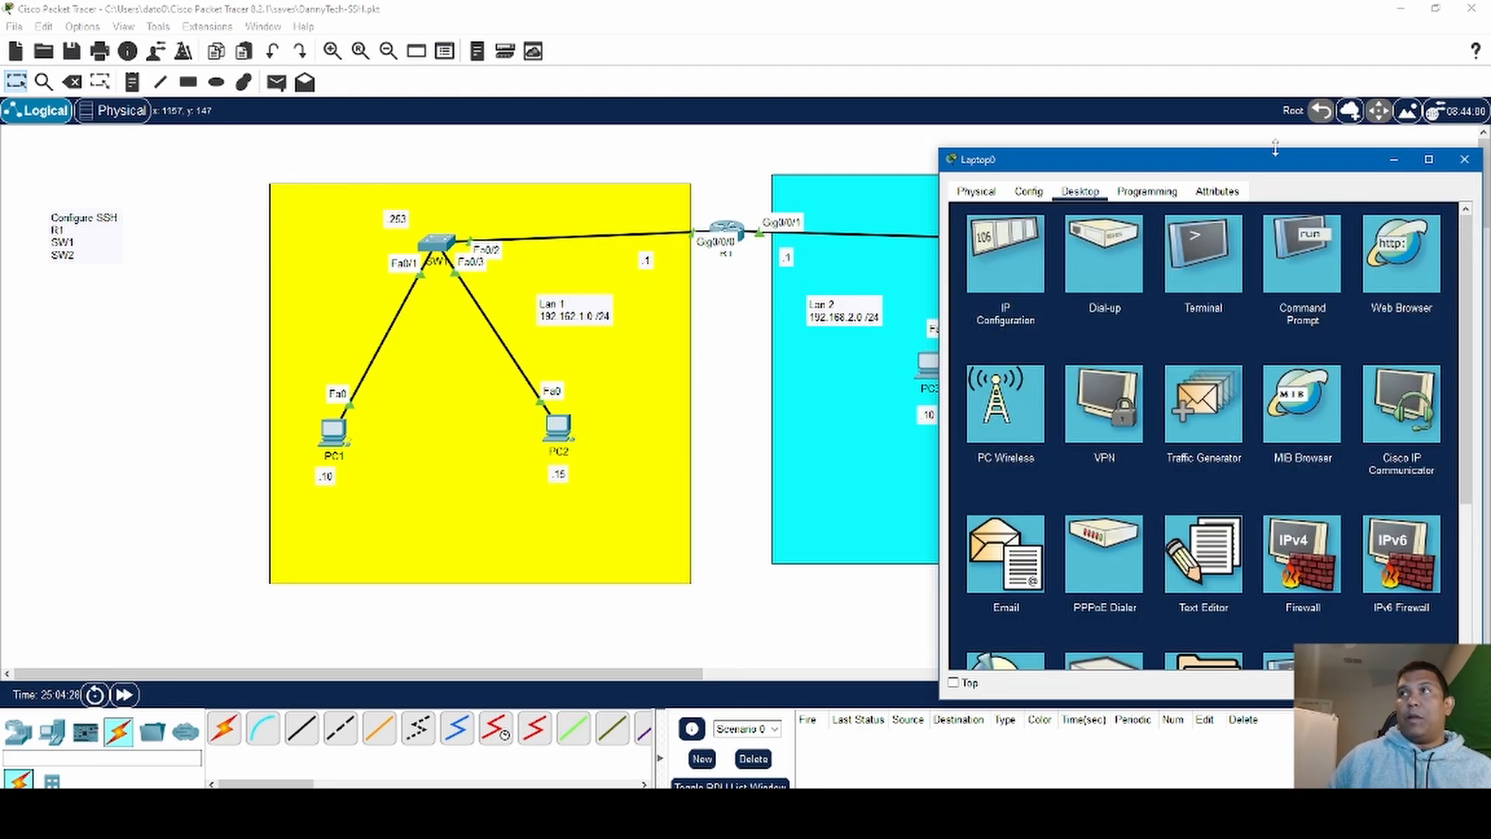
click(1465, 160)
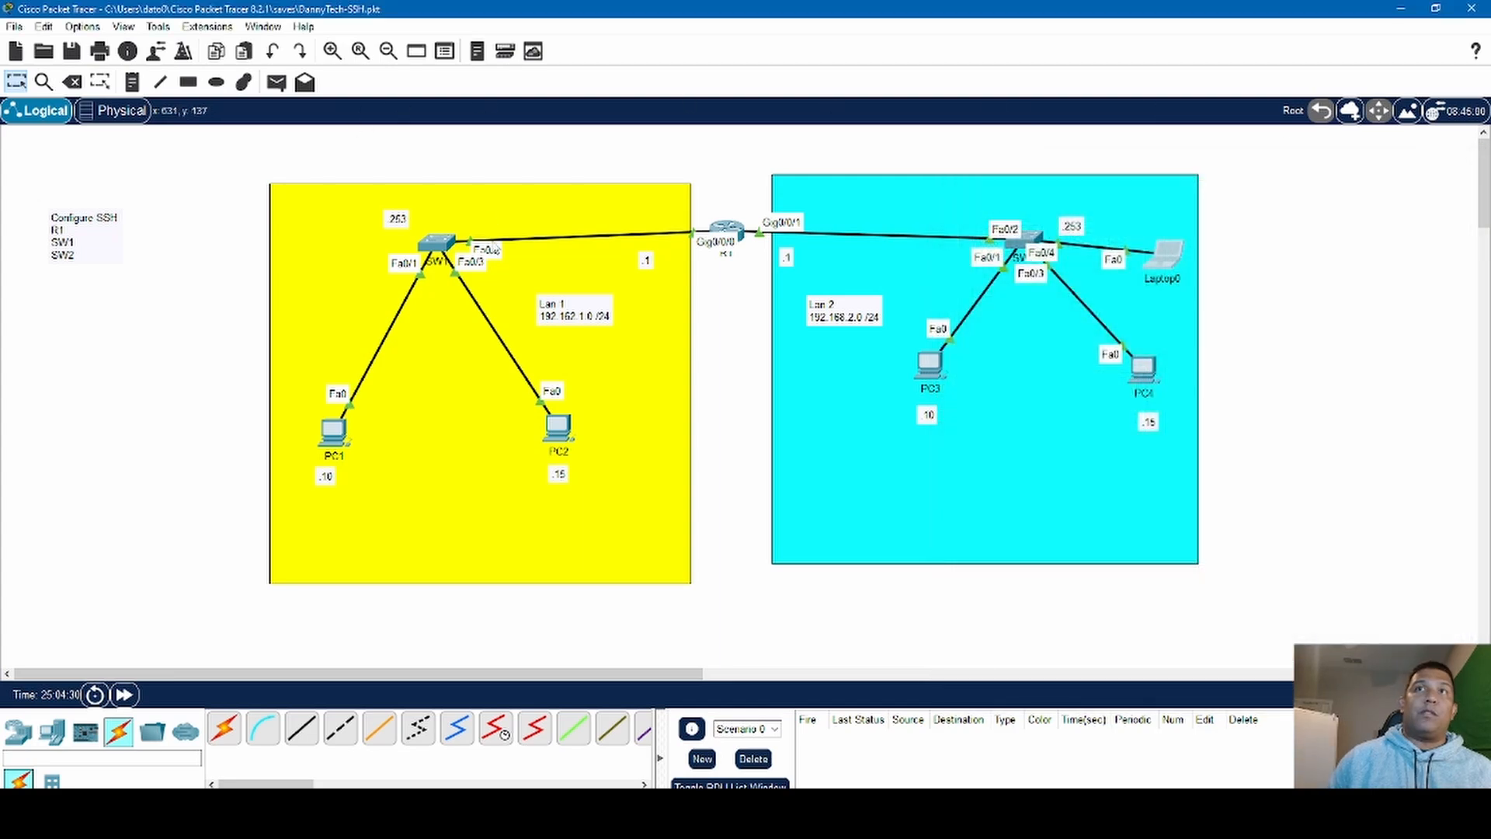
- Open SW1's command line interface and enter global configuration mode
click(445, 246)
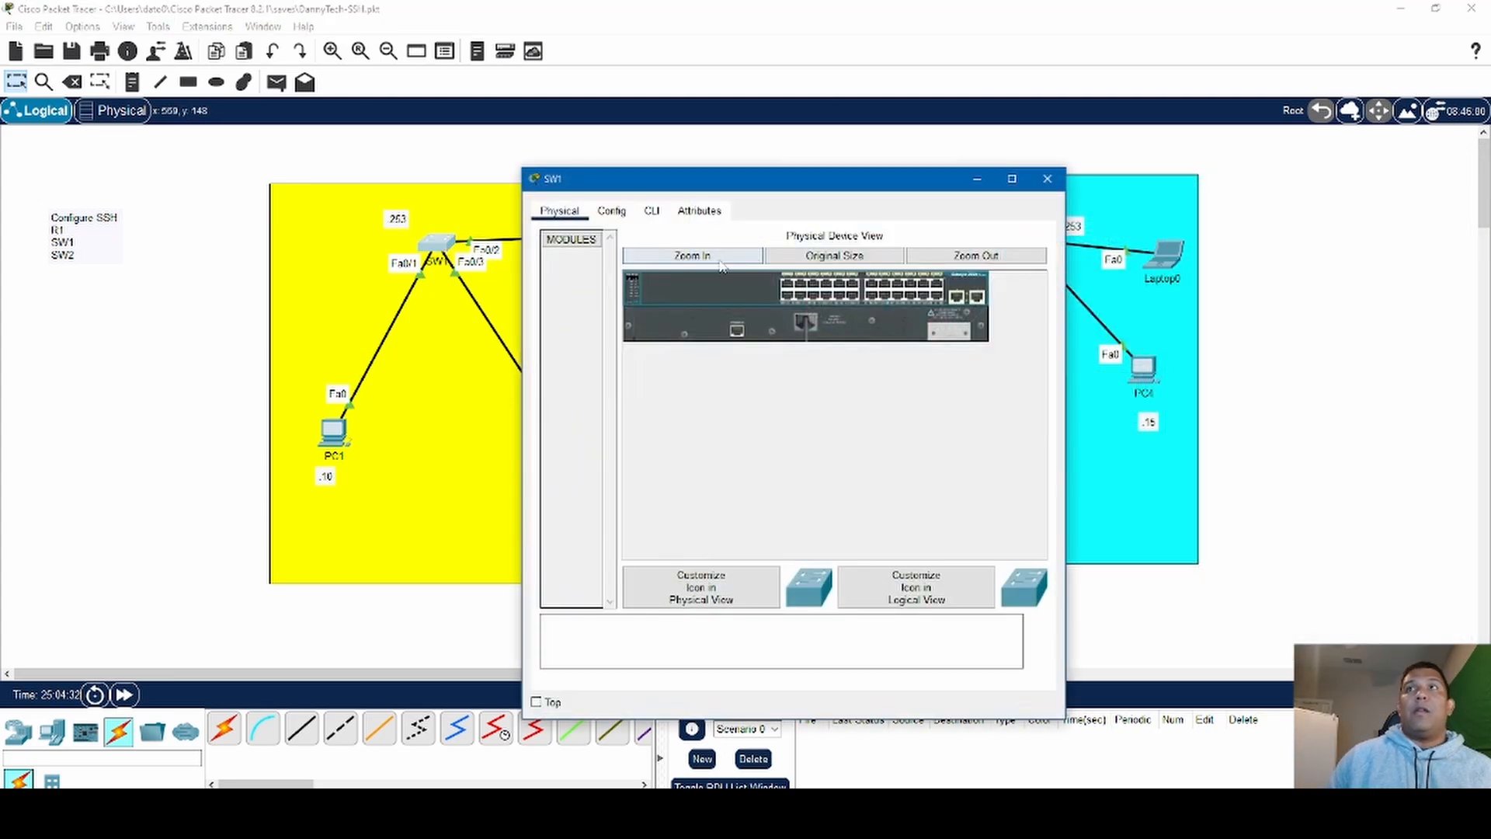
click(652, 211)
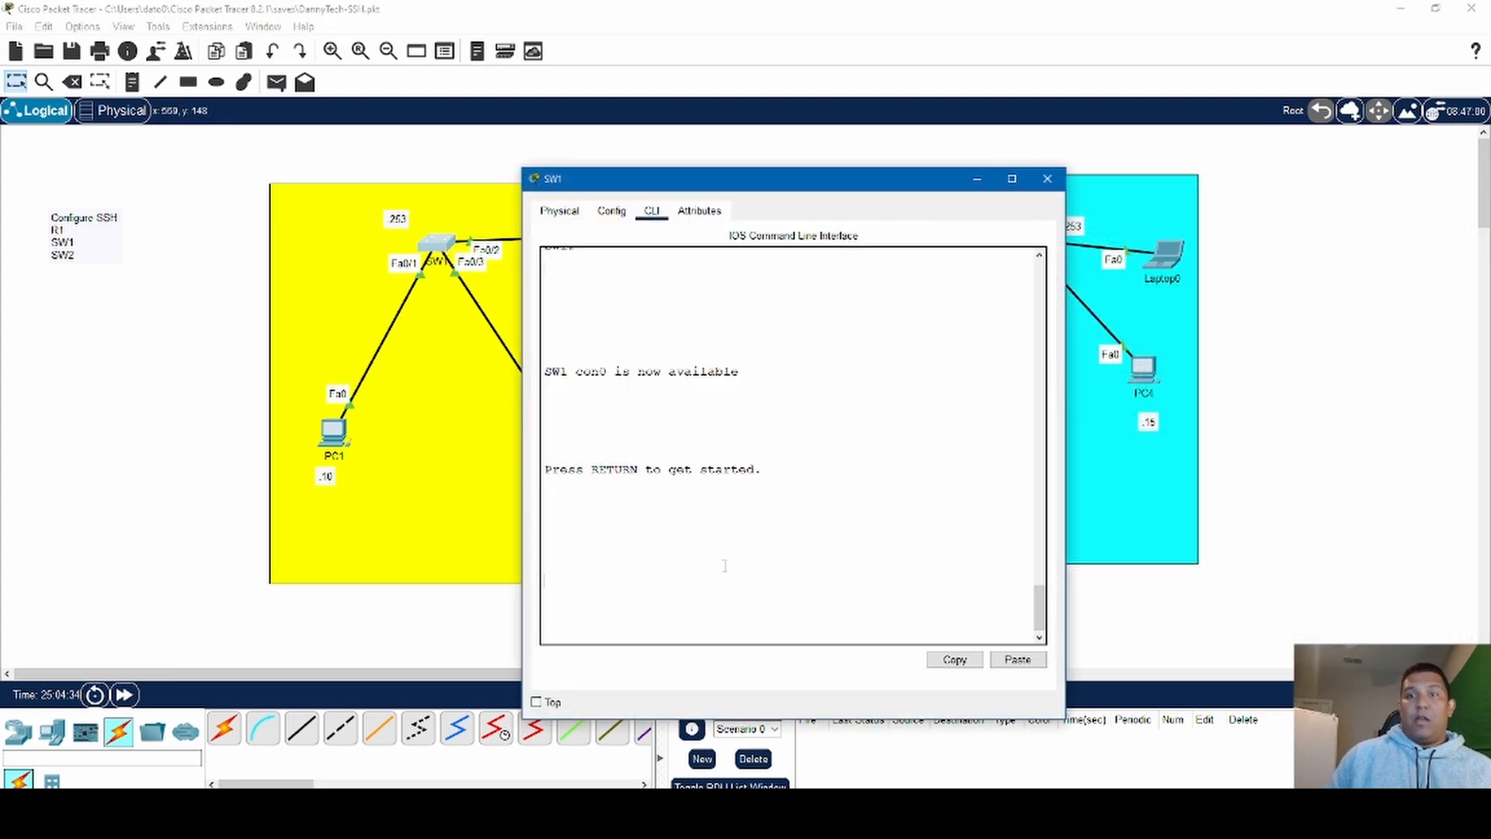
key(Return)
key(Return)
text(en)
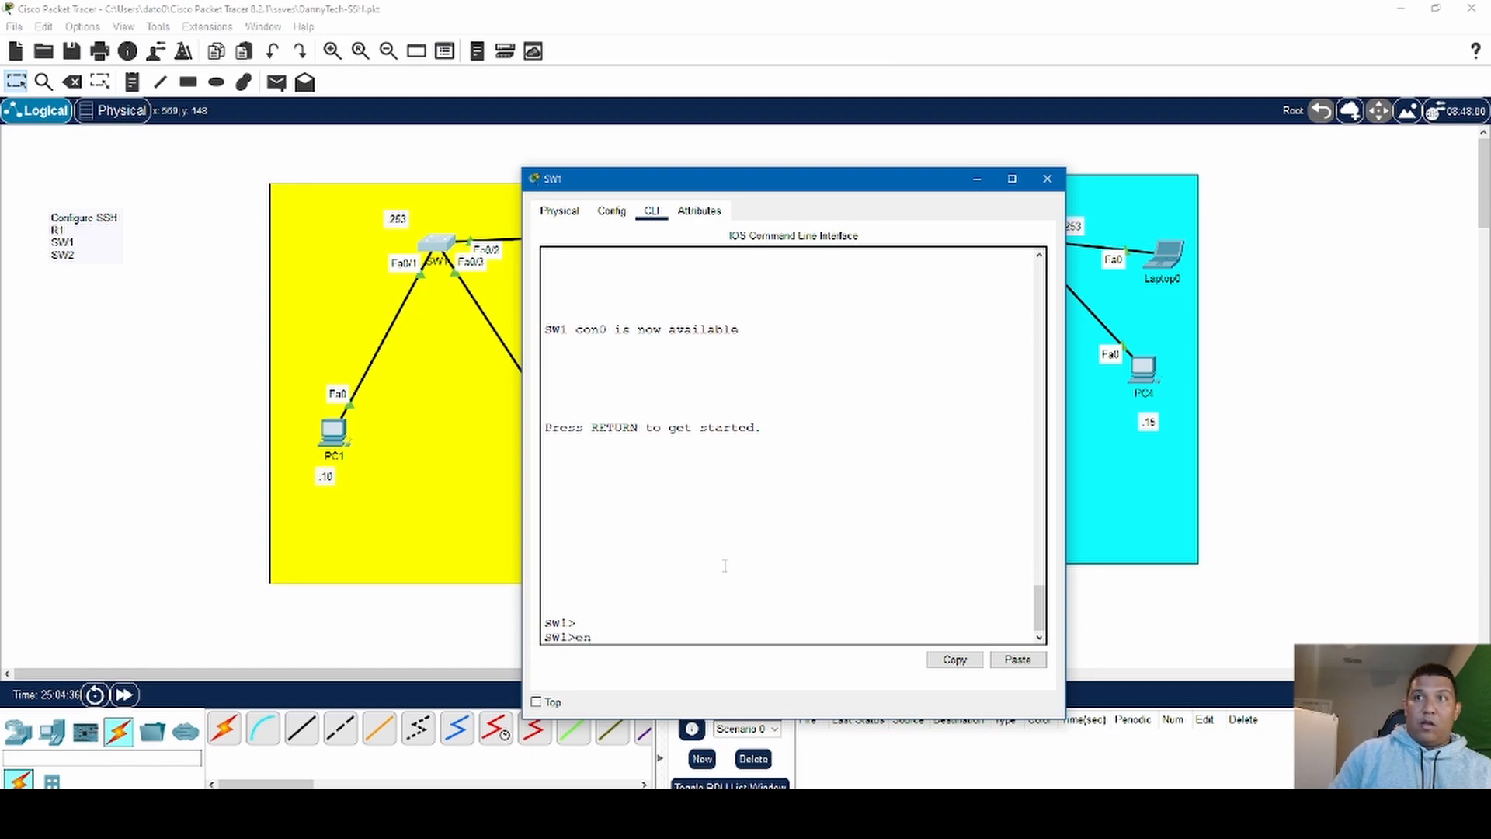
key(Return)
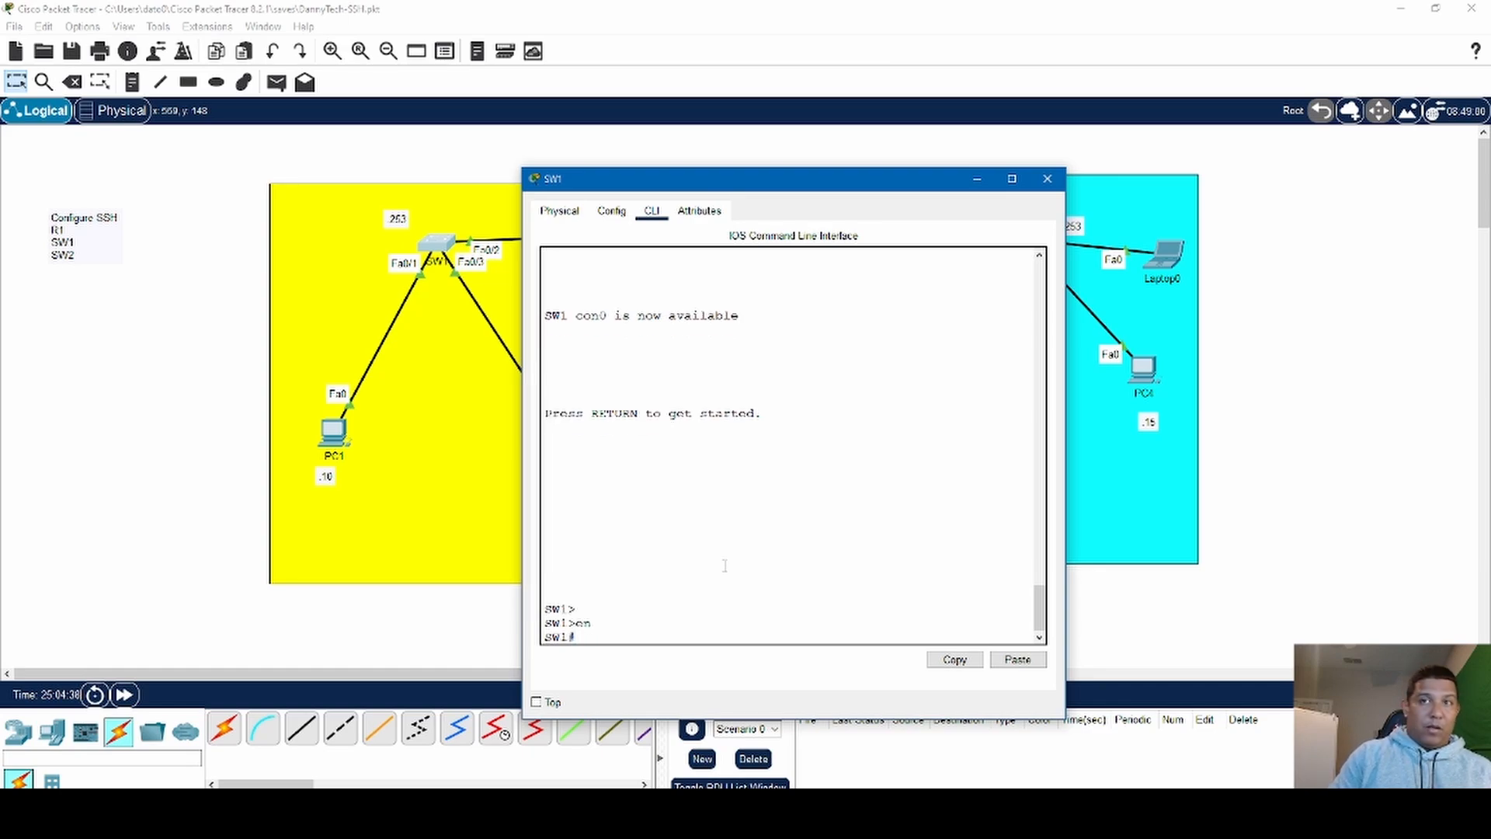
text(conf t)
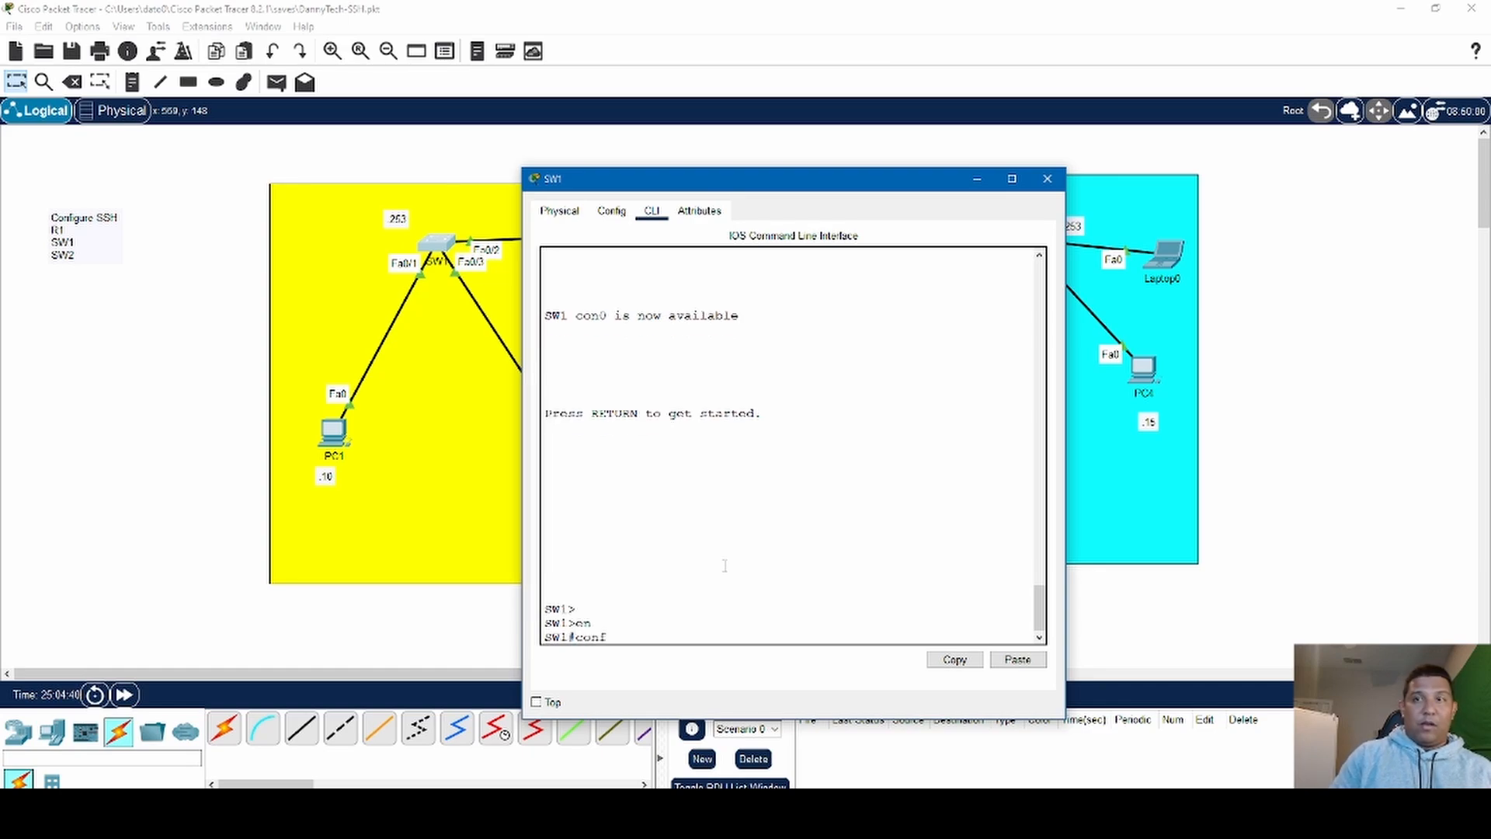
key(Return)
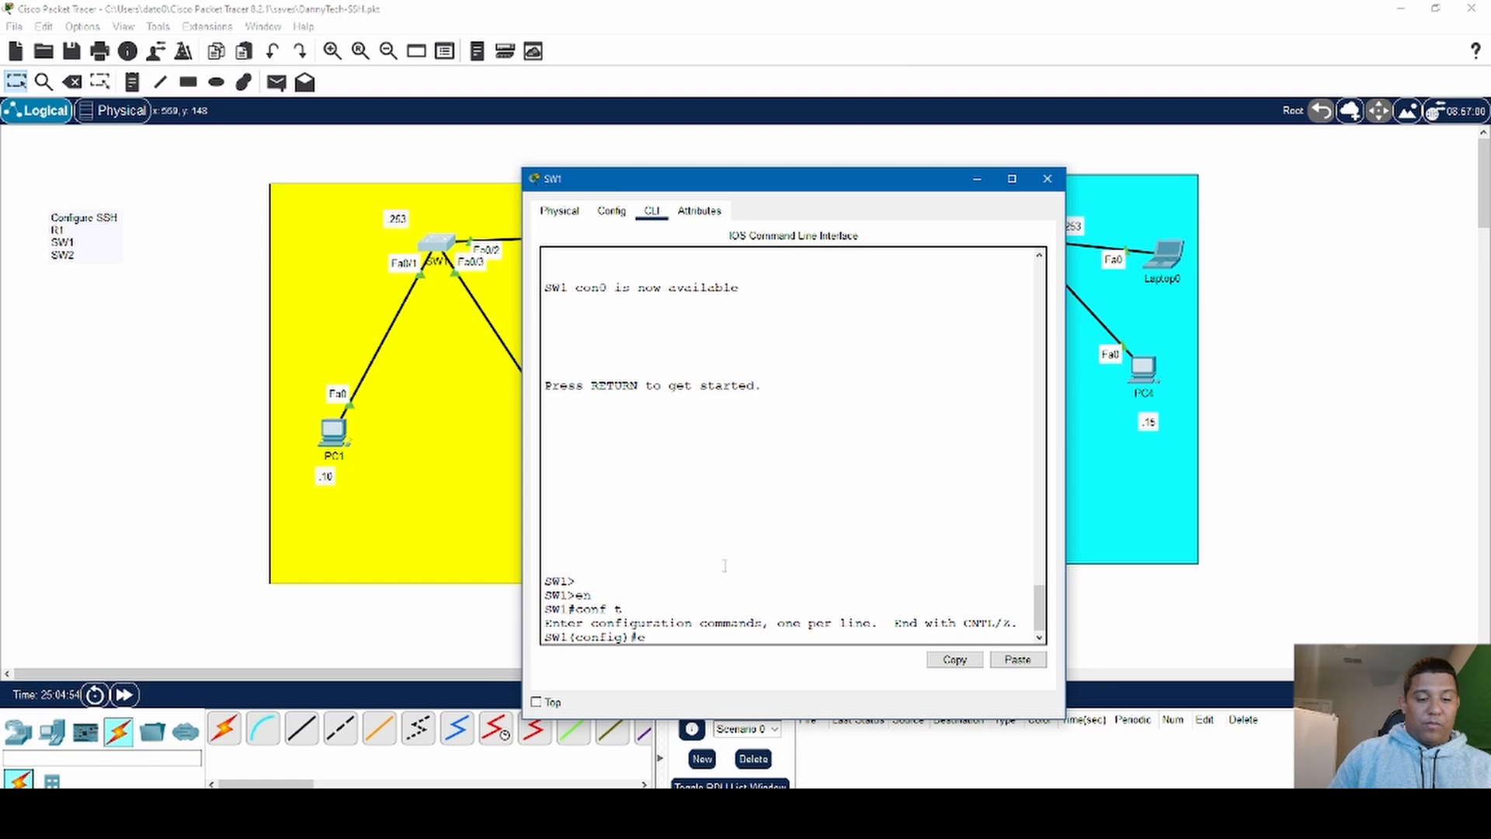
- Configure the enable password on SW1 and exit global configuration mode
text(nable)
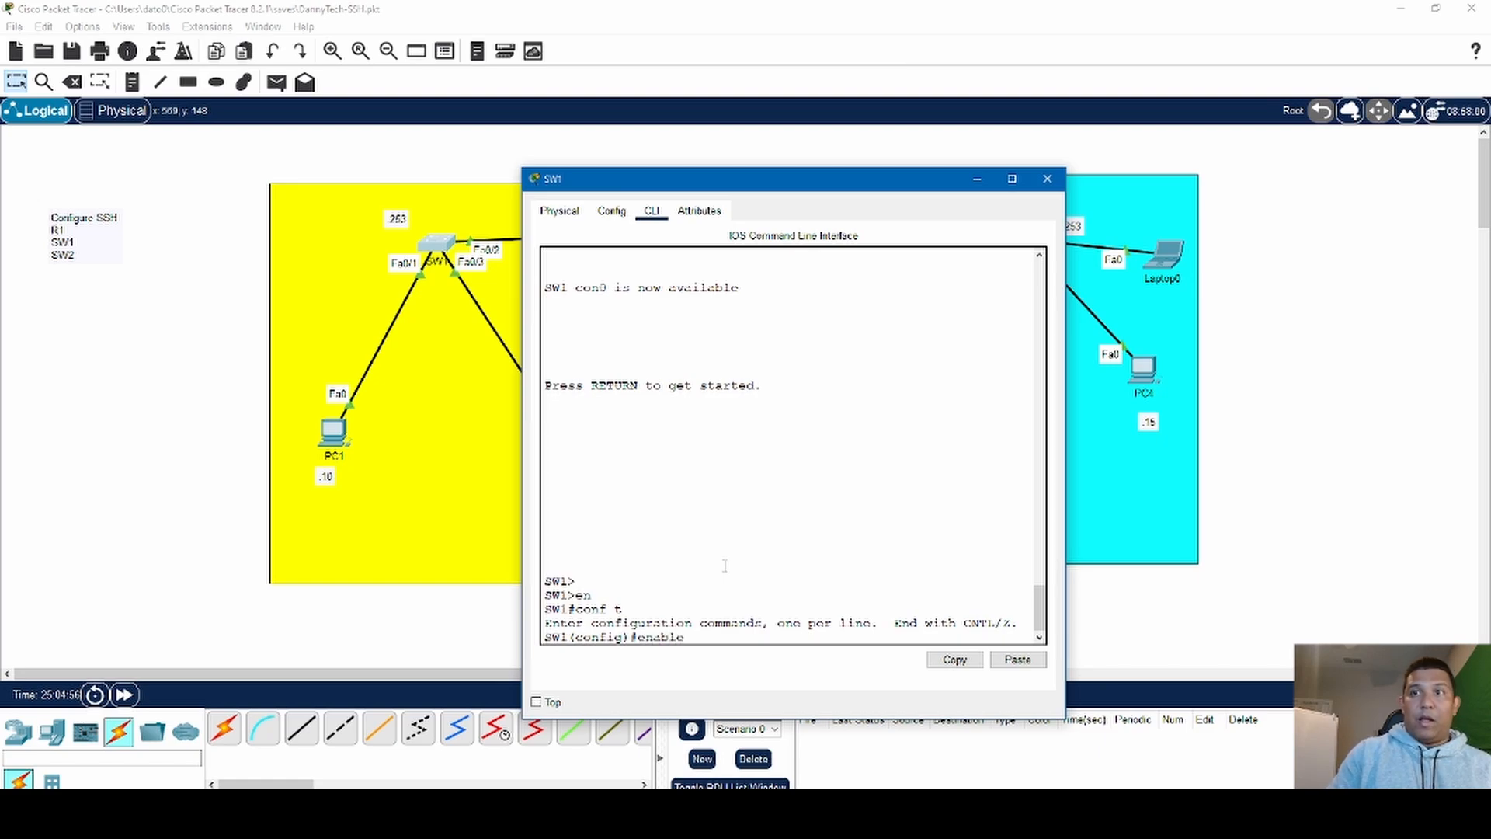
text( pass)
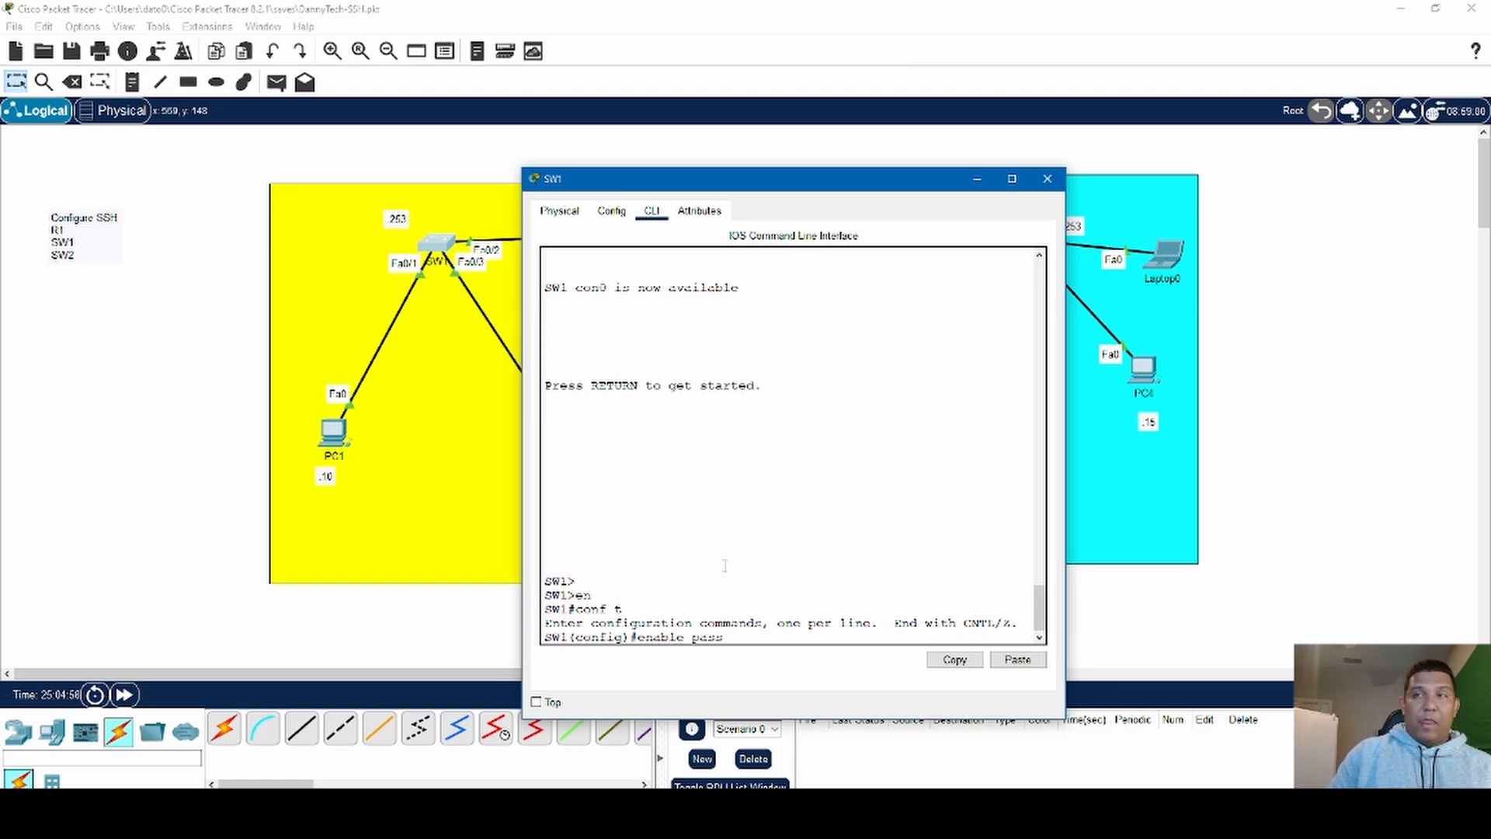
text(word)
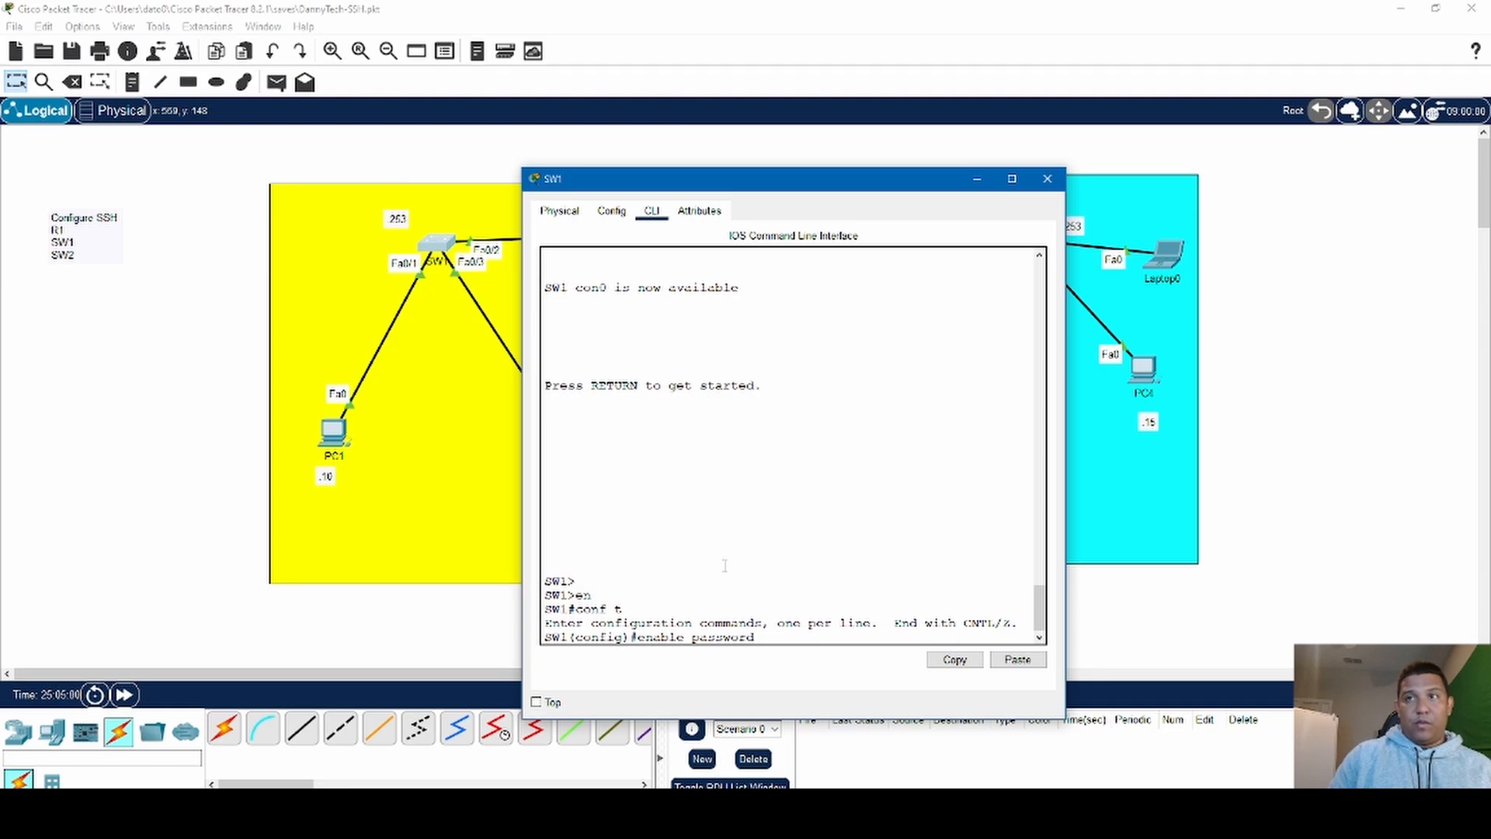
text( cisco)
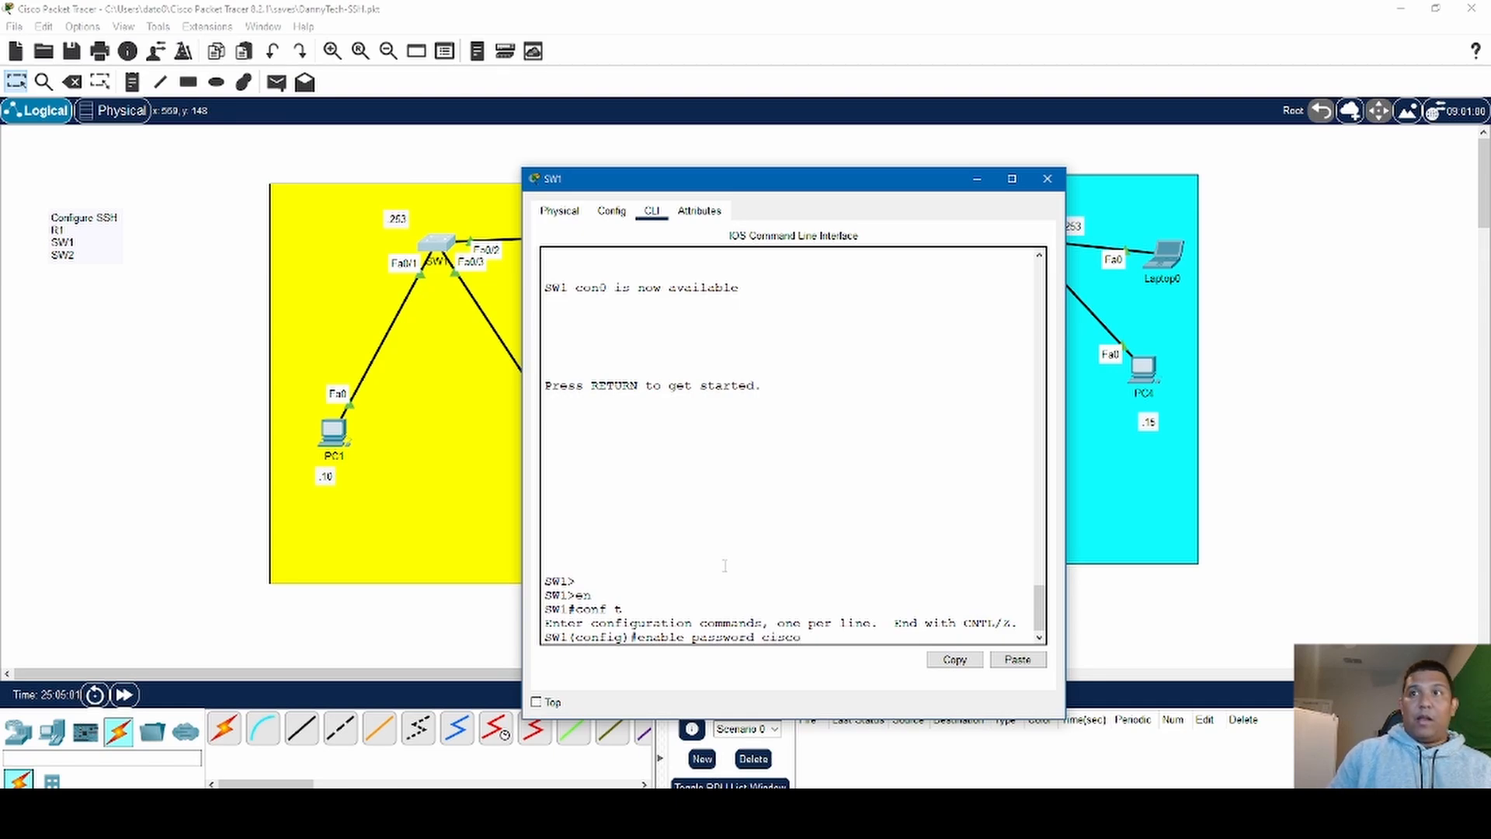
key(Return)
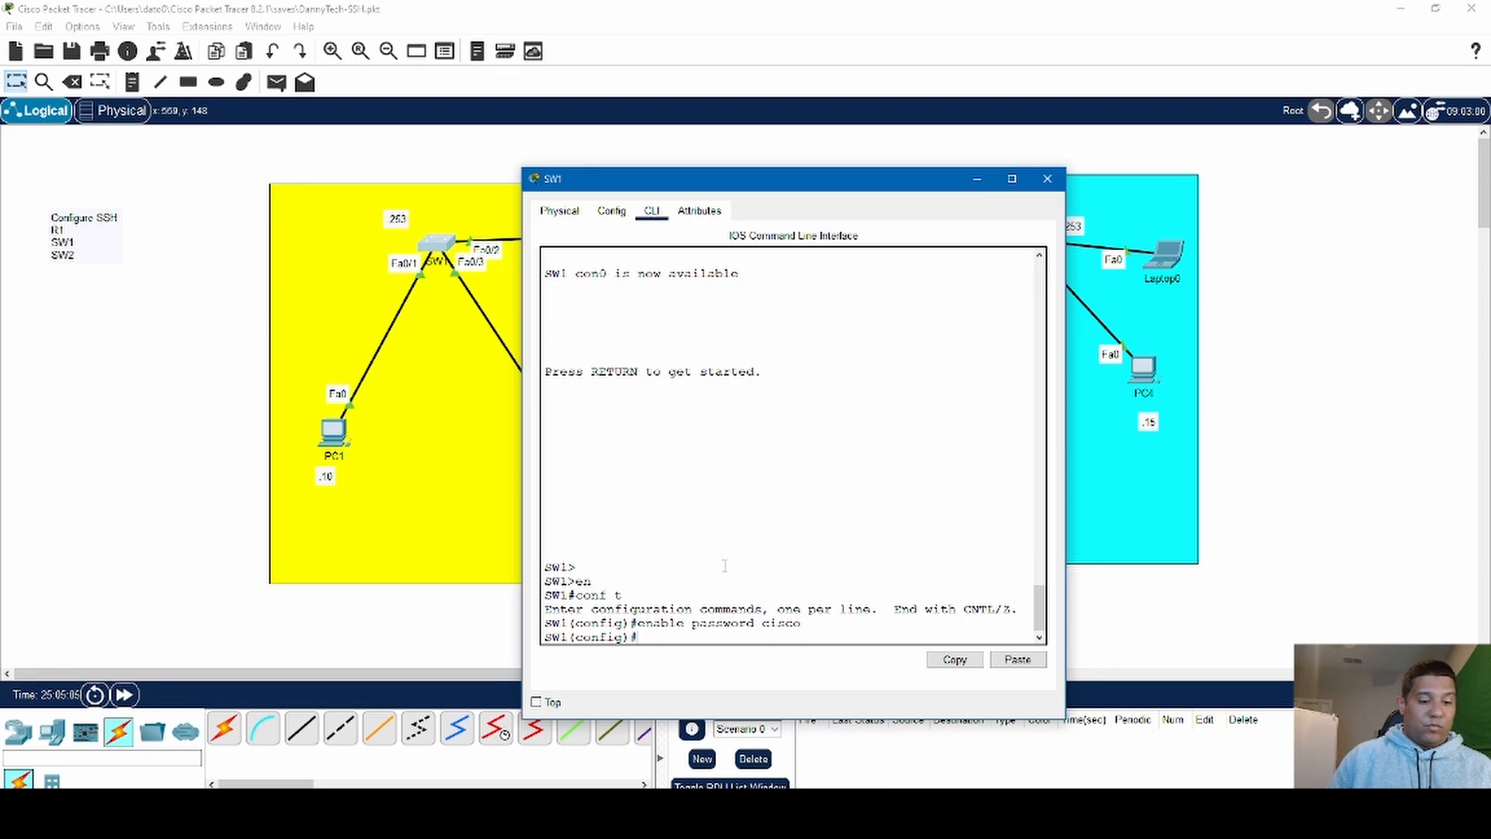
text(exit)
key(Return)
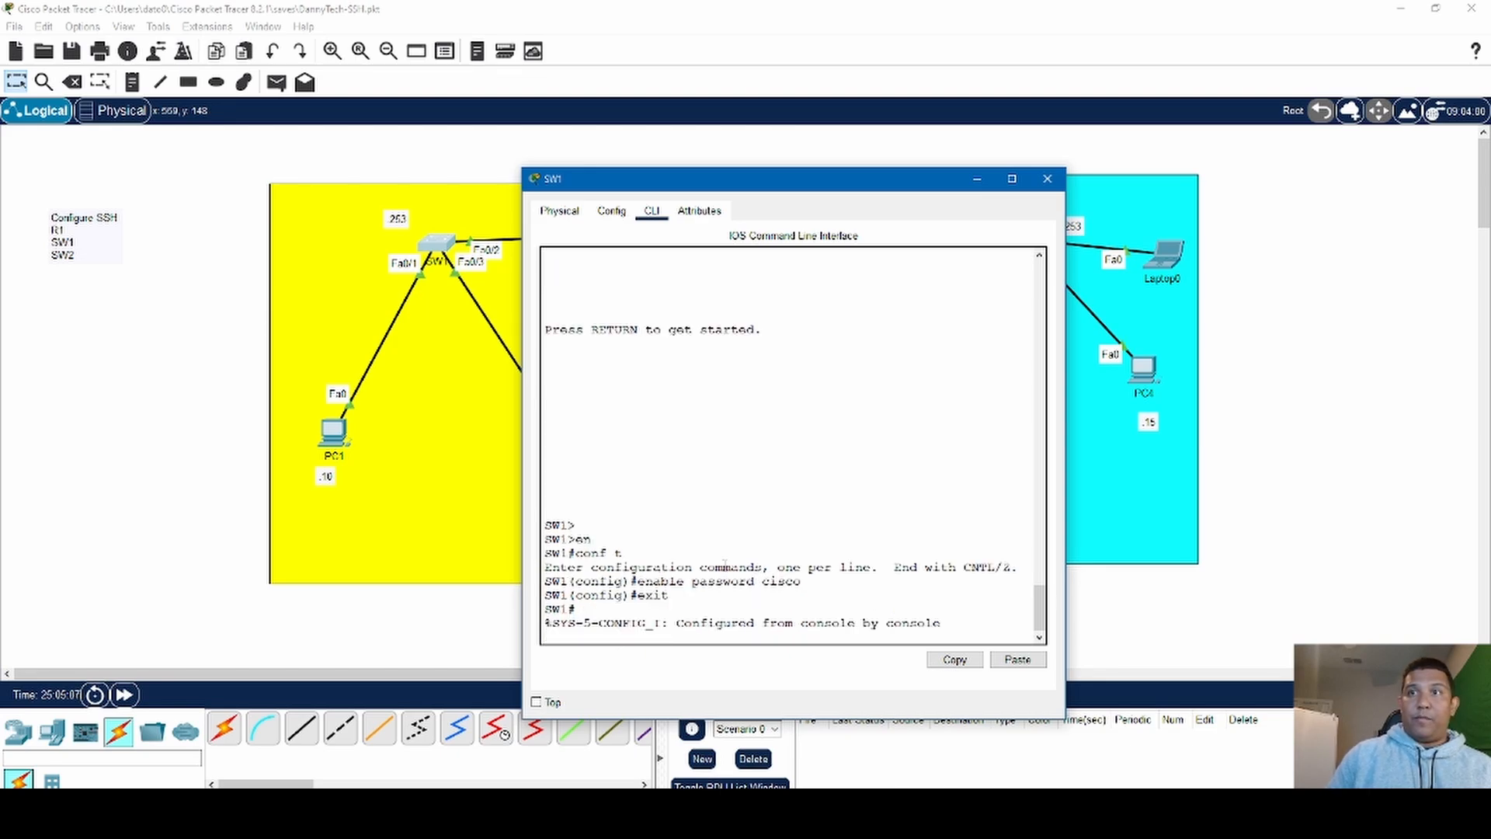
key(Return)
key(Return)
key(Return)
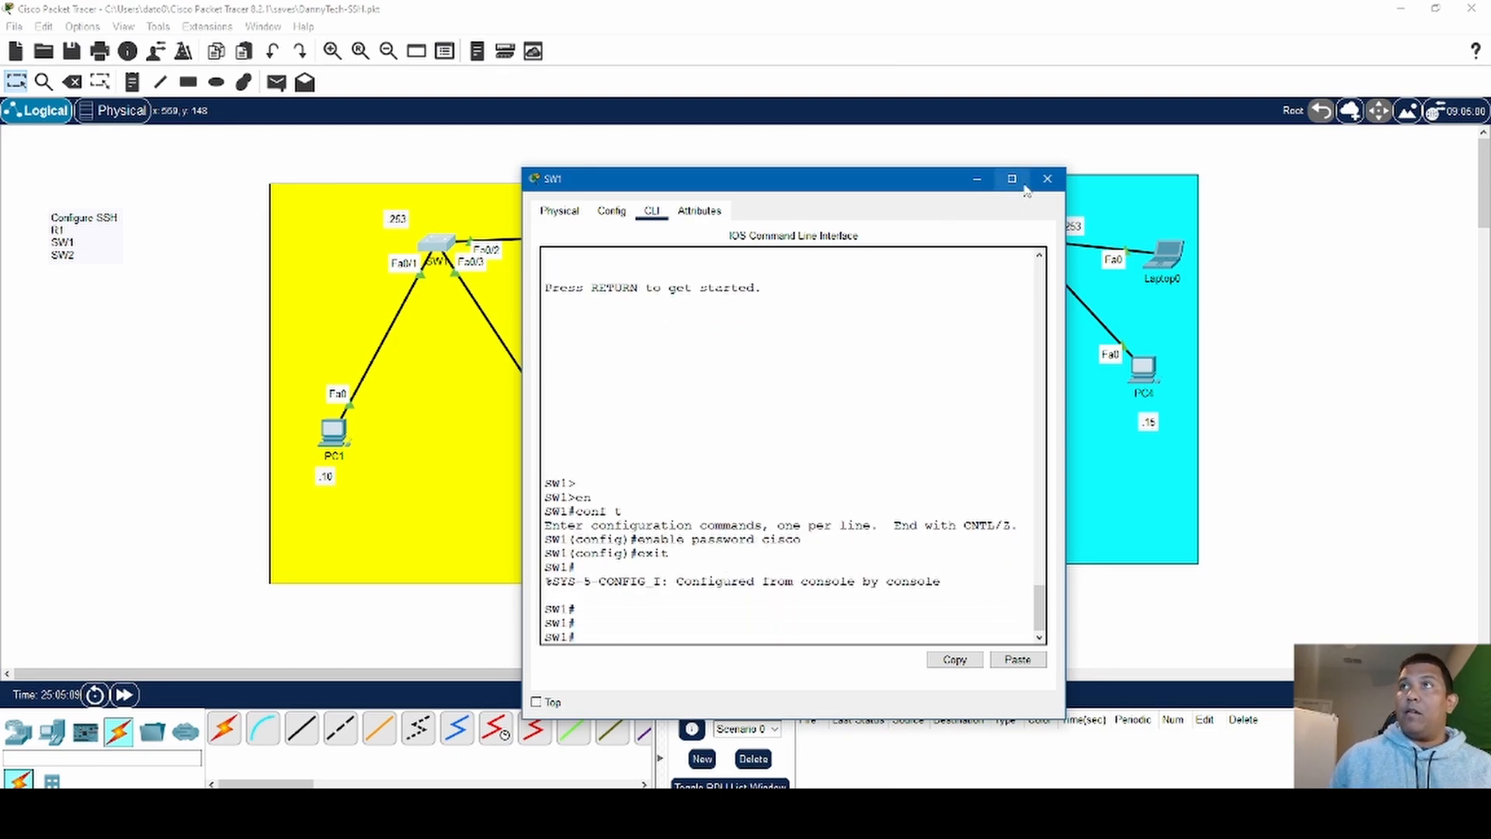
- Close SW1's window and reopen Laptop0's command prompt
click(1047, 179)
click(1165, 264)
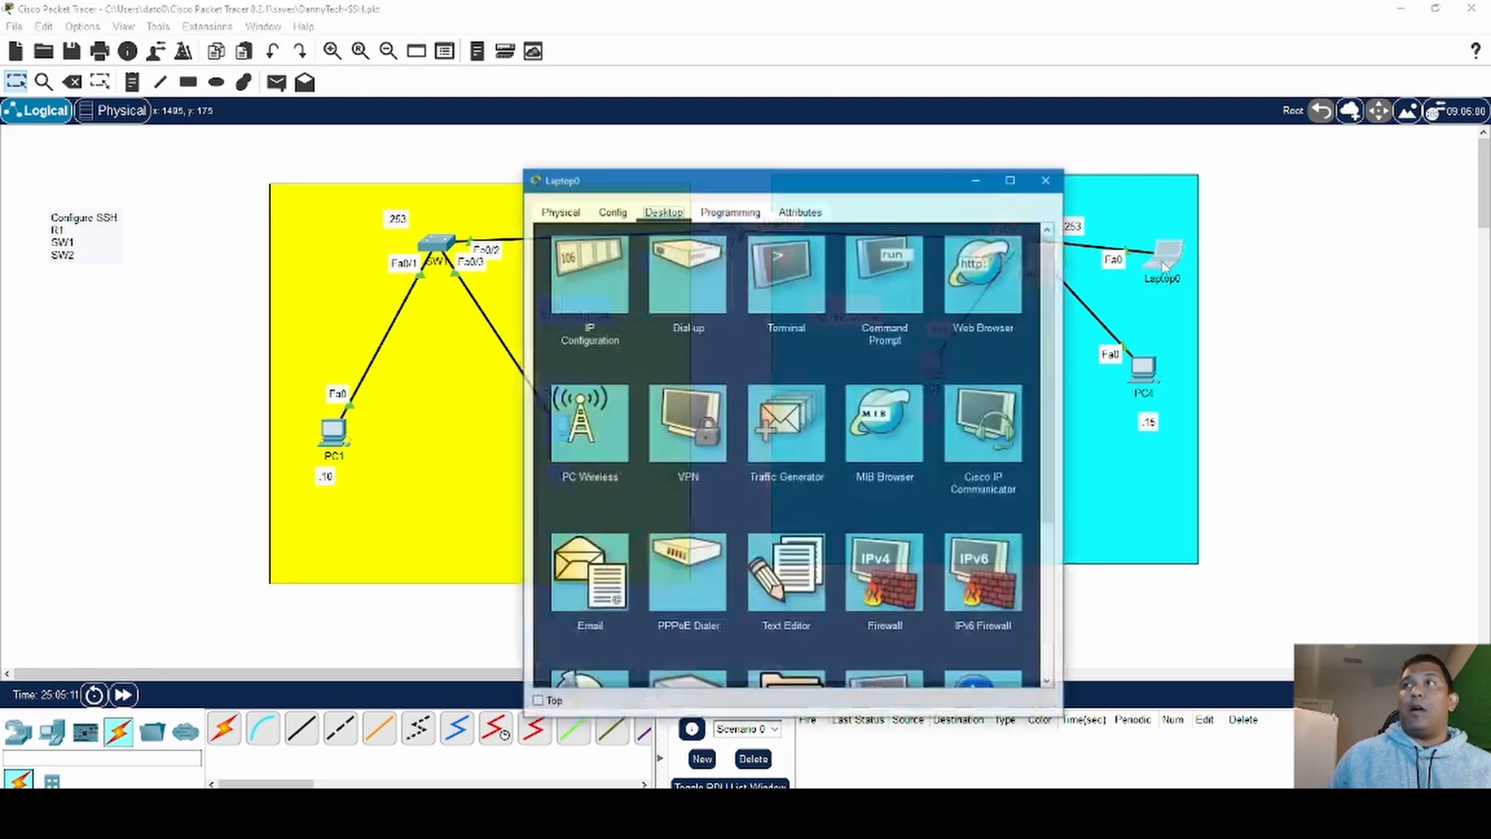
click(808, 289)
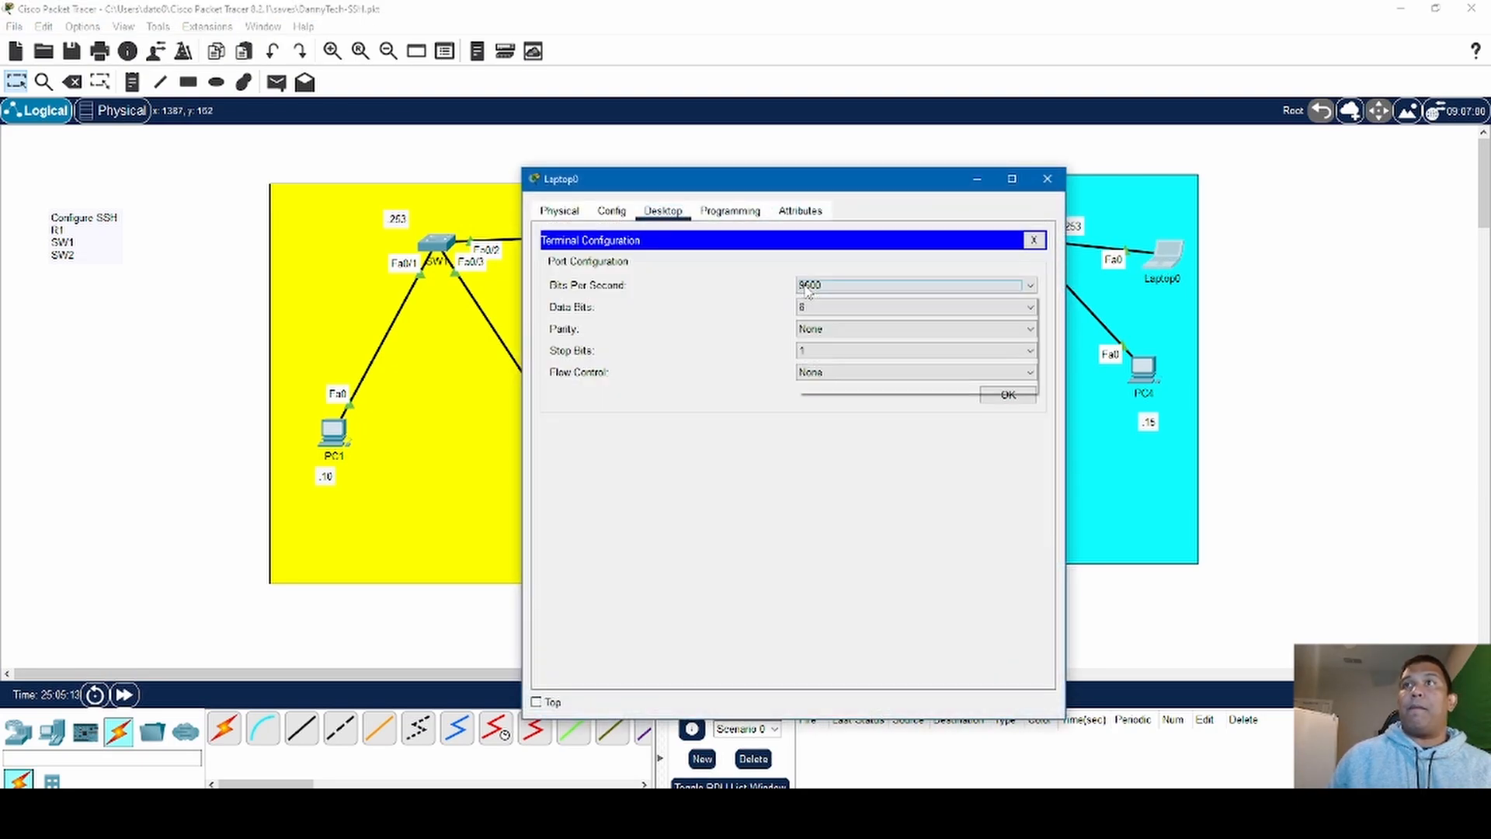
click(1038, 181)
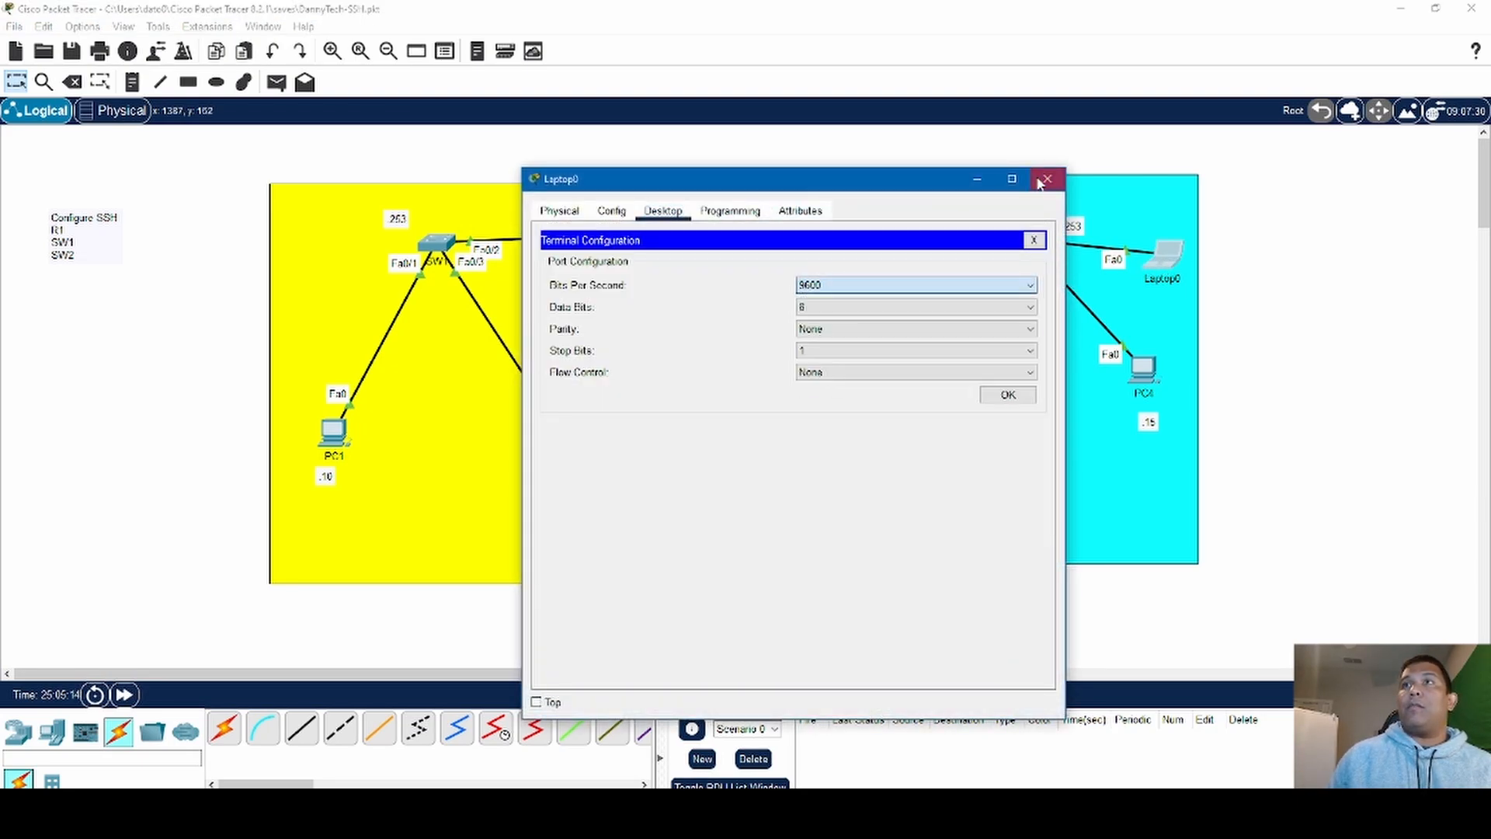
click(1033, 240)
click(889, 273)
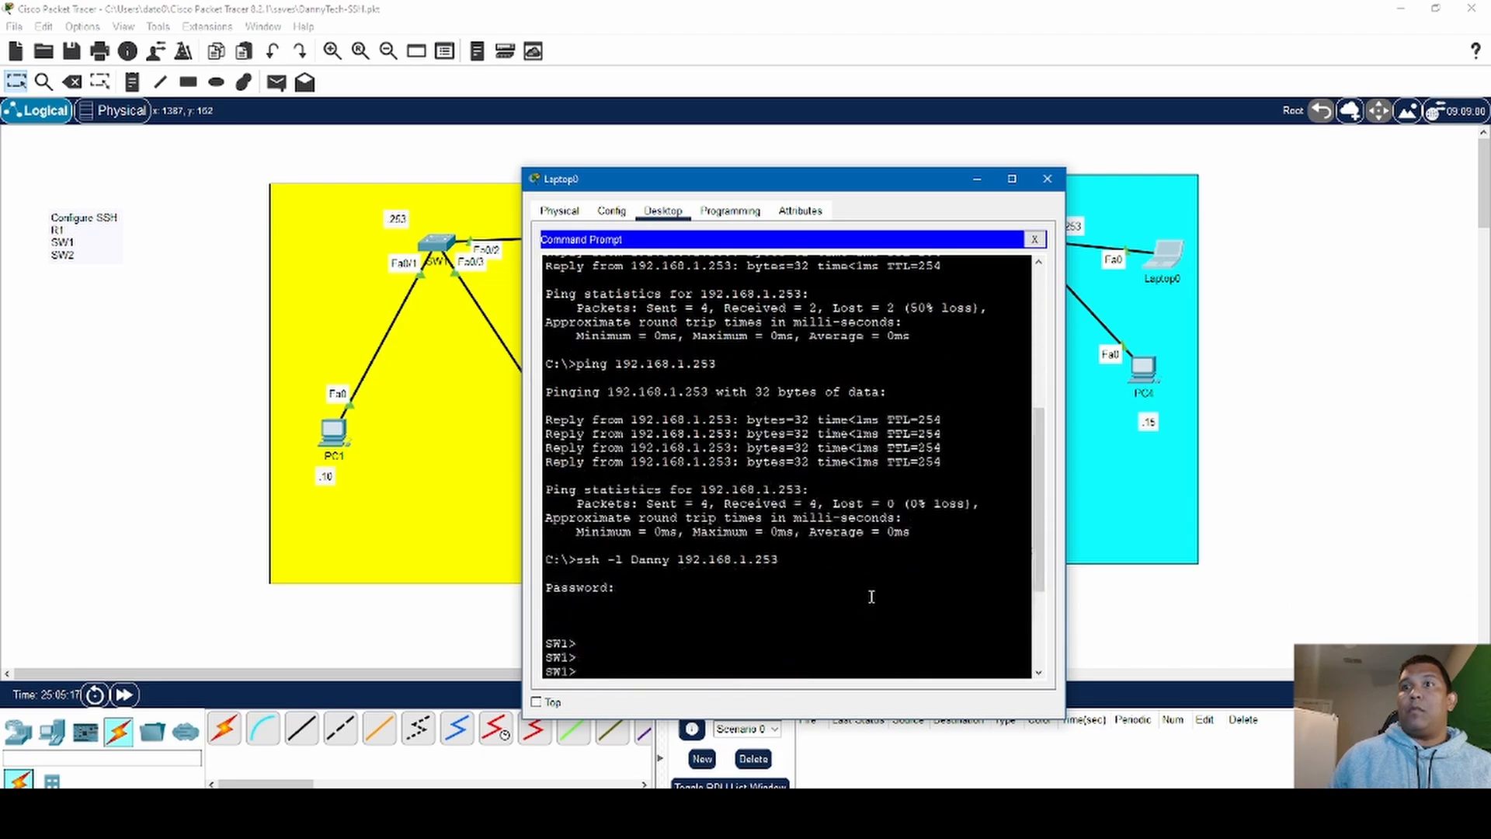
- Exit the open SSH session to SW1, returning to Laptop0's local prompt
text(e)
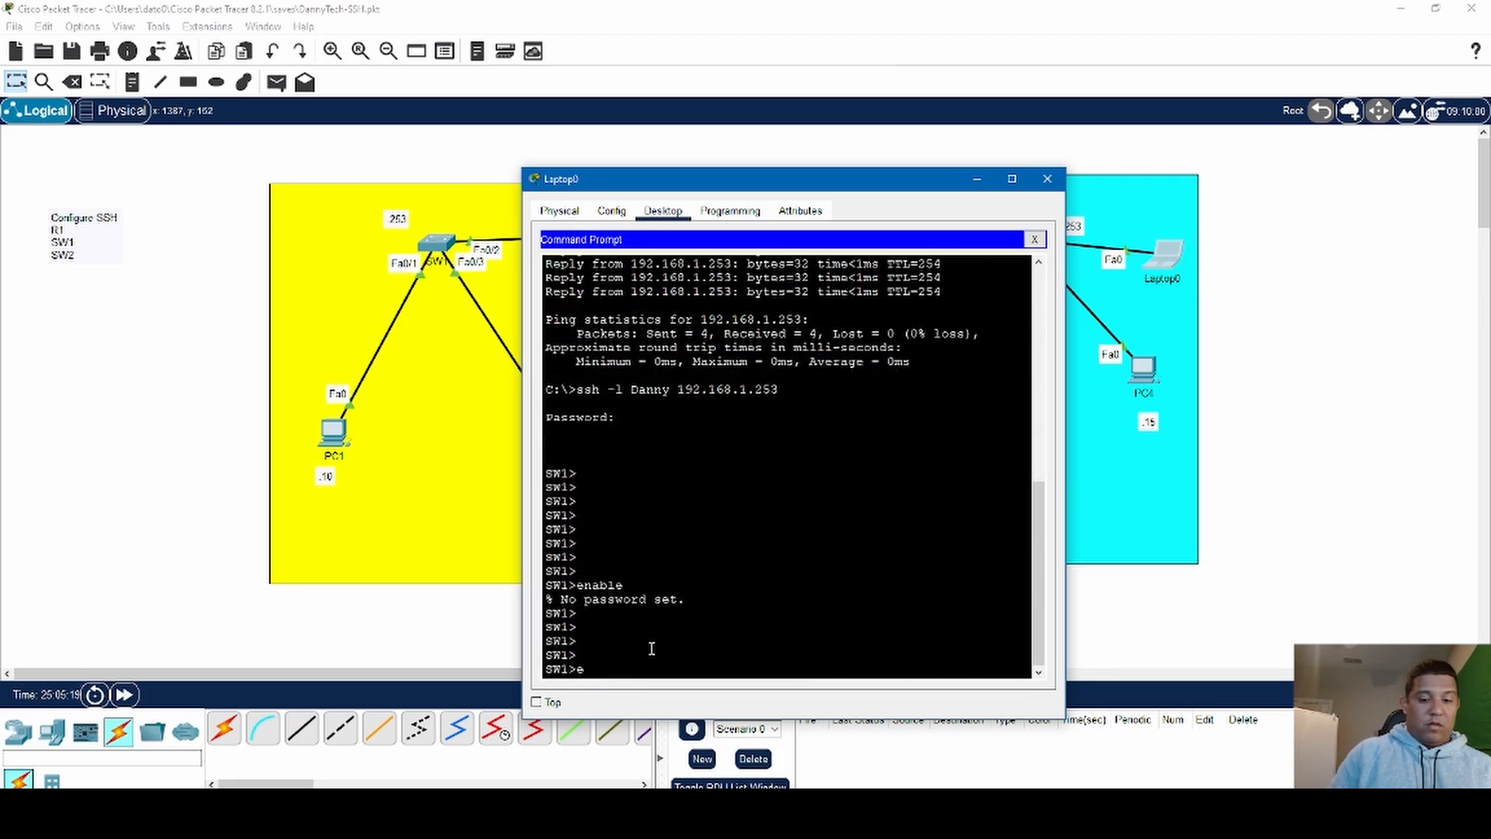
text(xi)
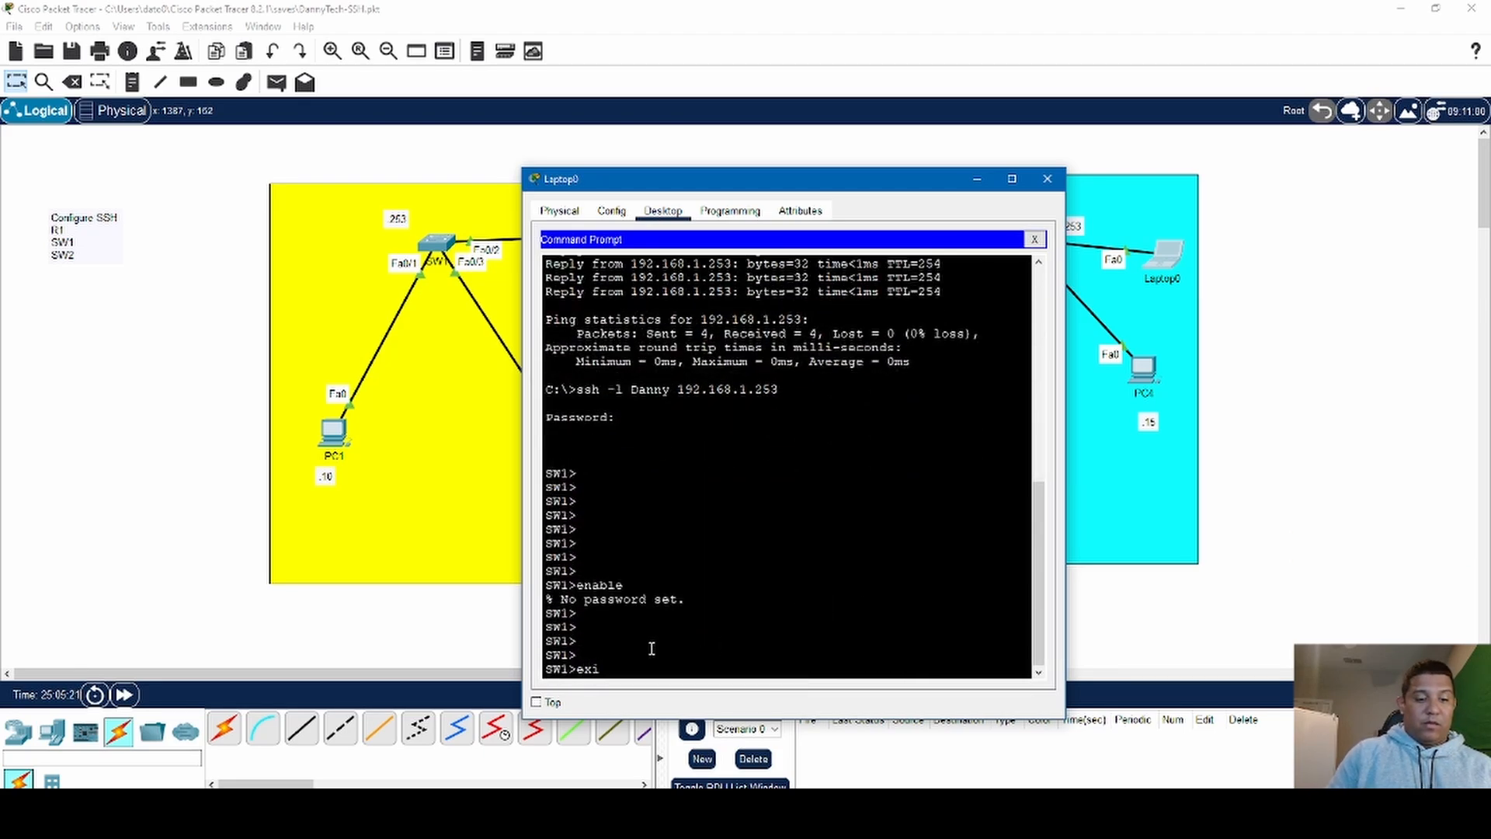
text(t)
key(Return)
key(Return)
key(Return)
key(Return)
key(Return)
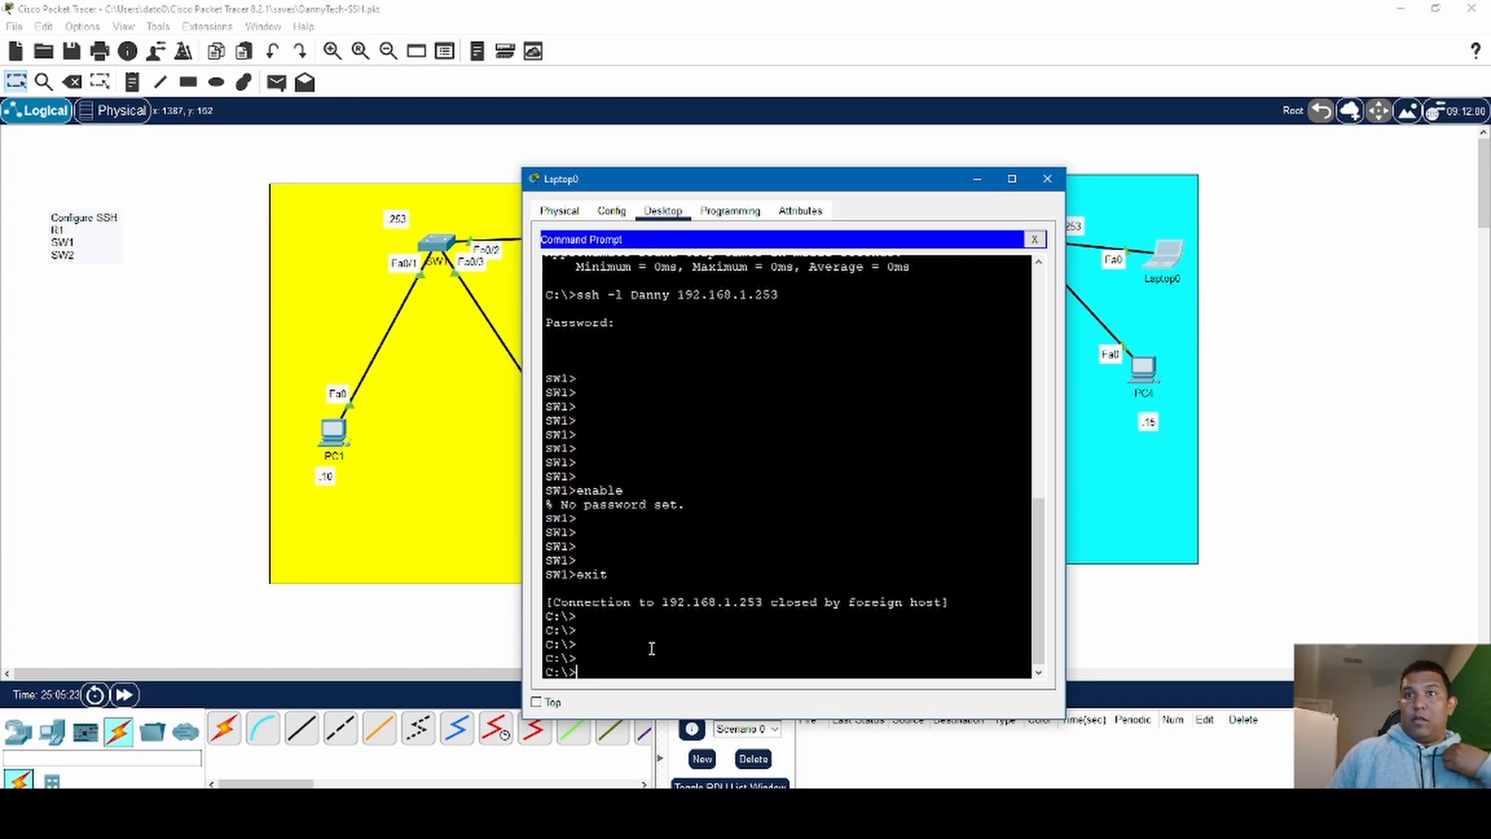
- Reconnect from Laptop0 to SW1 over SSH at 192.168.1.253 with the configured username and enter the login password
key(Up)
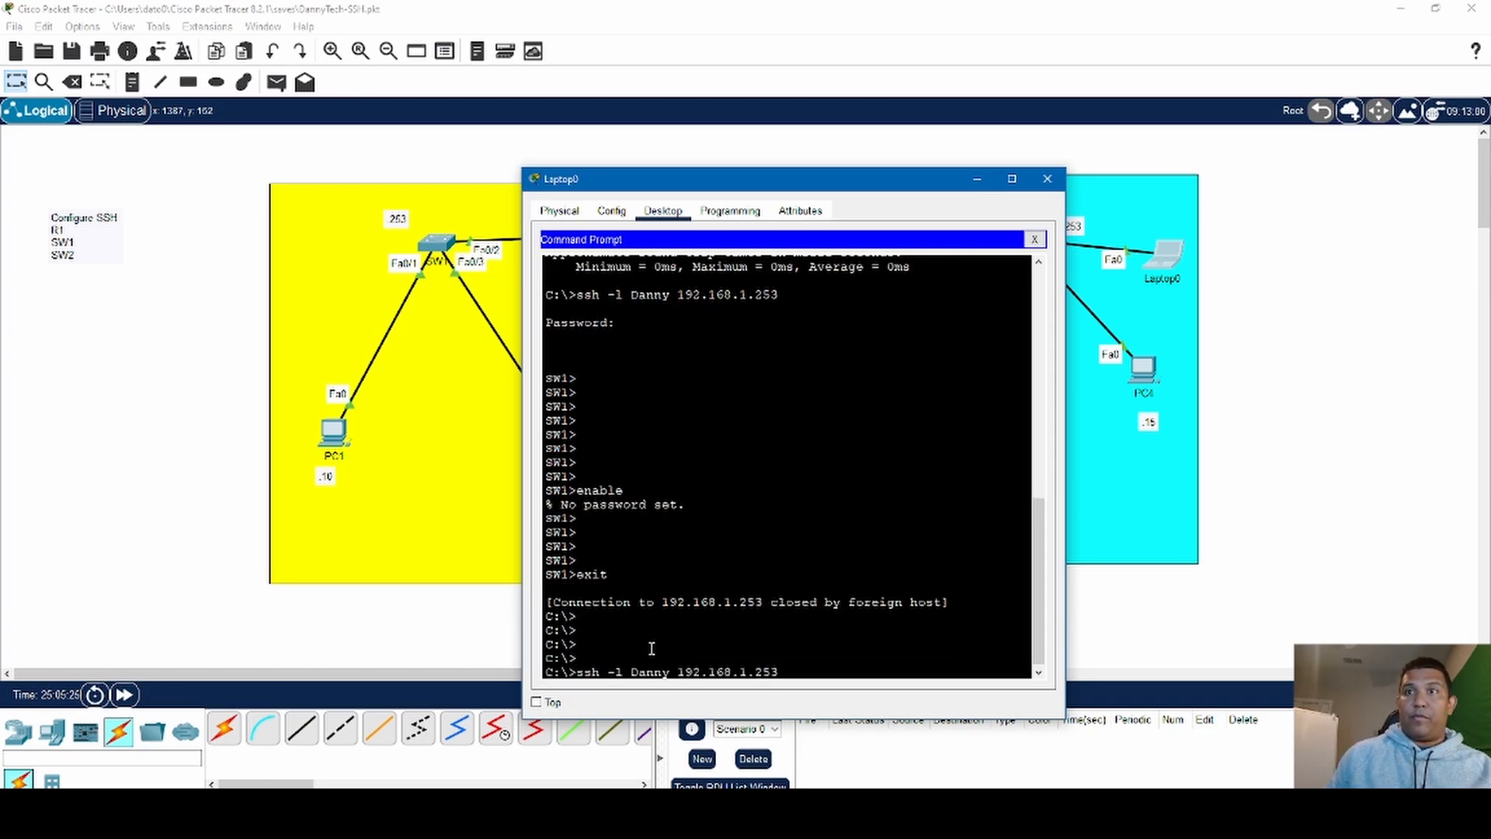
key(Return)
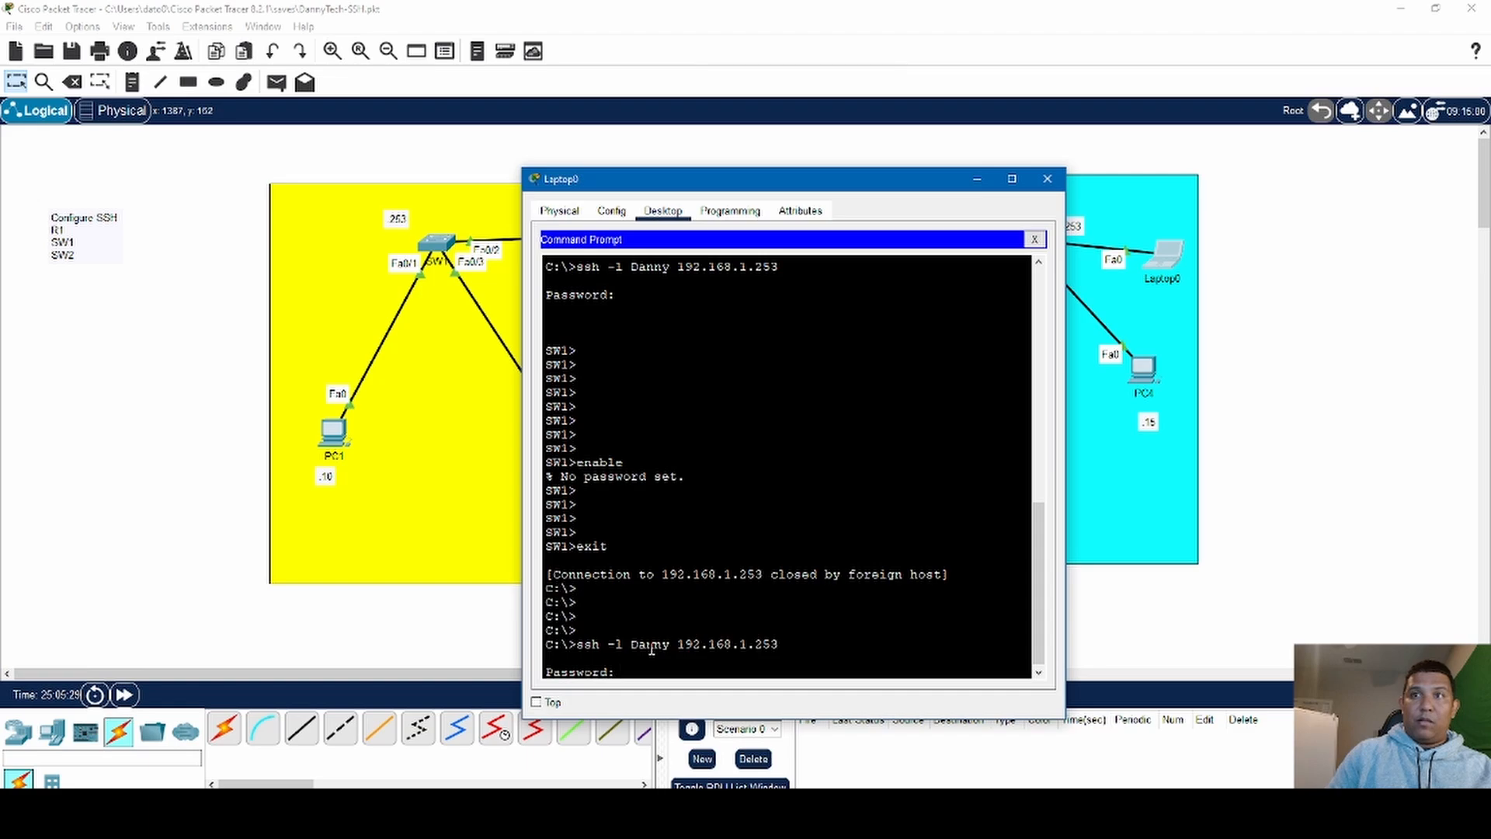
key(Return)
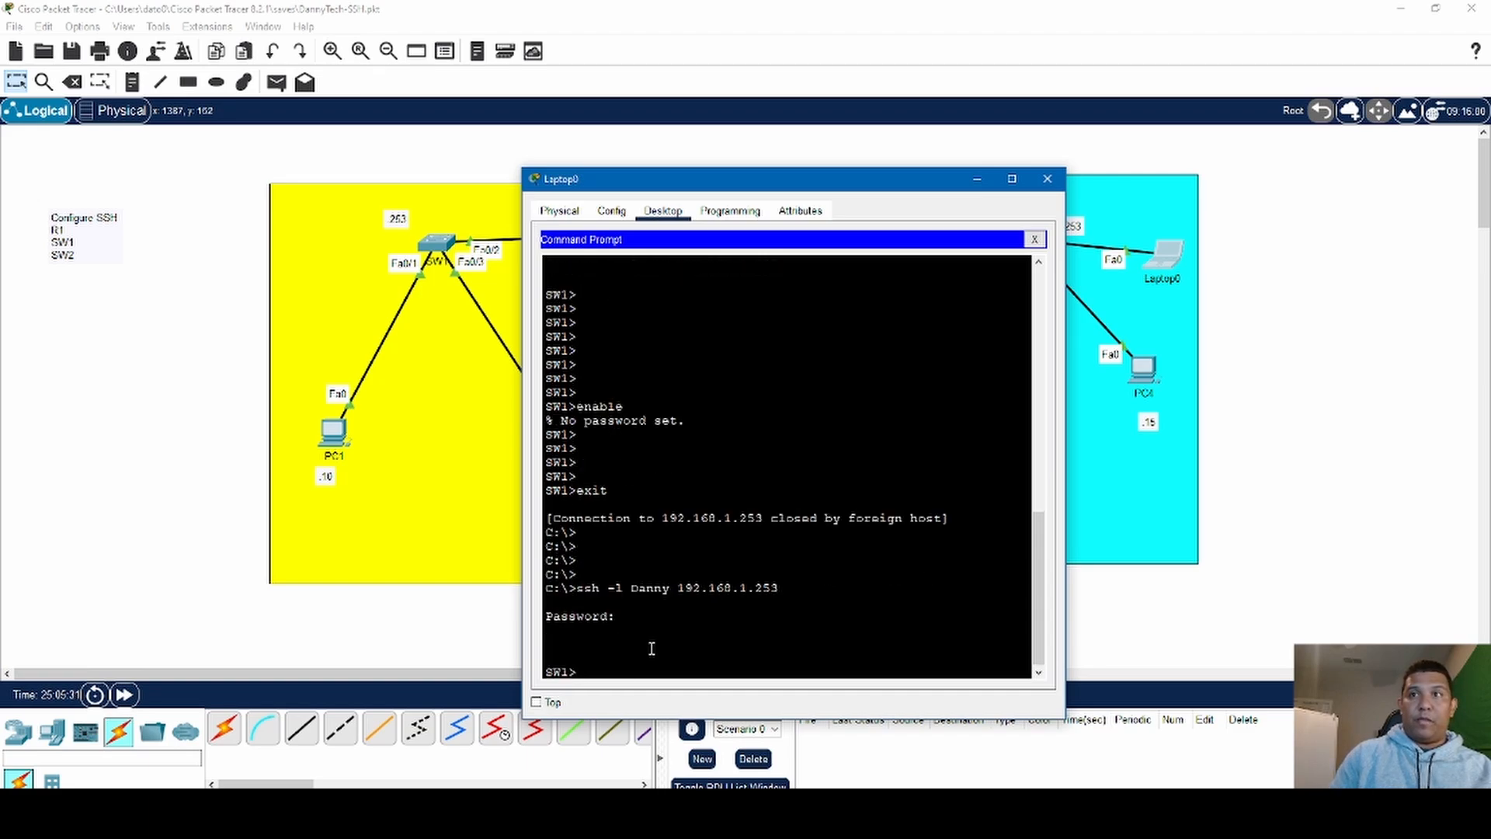
key(Return)
key(Return)
key(Return)
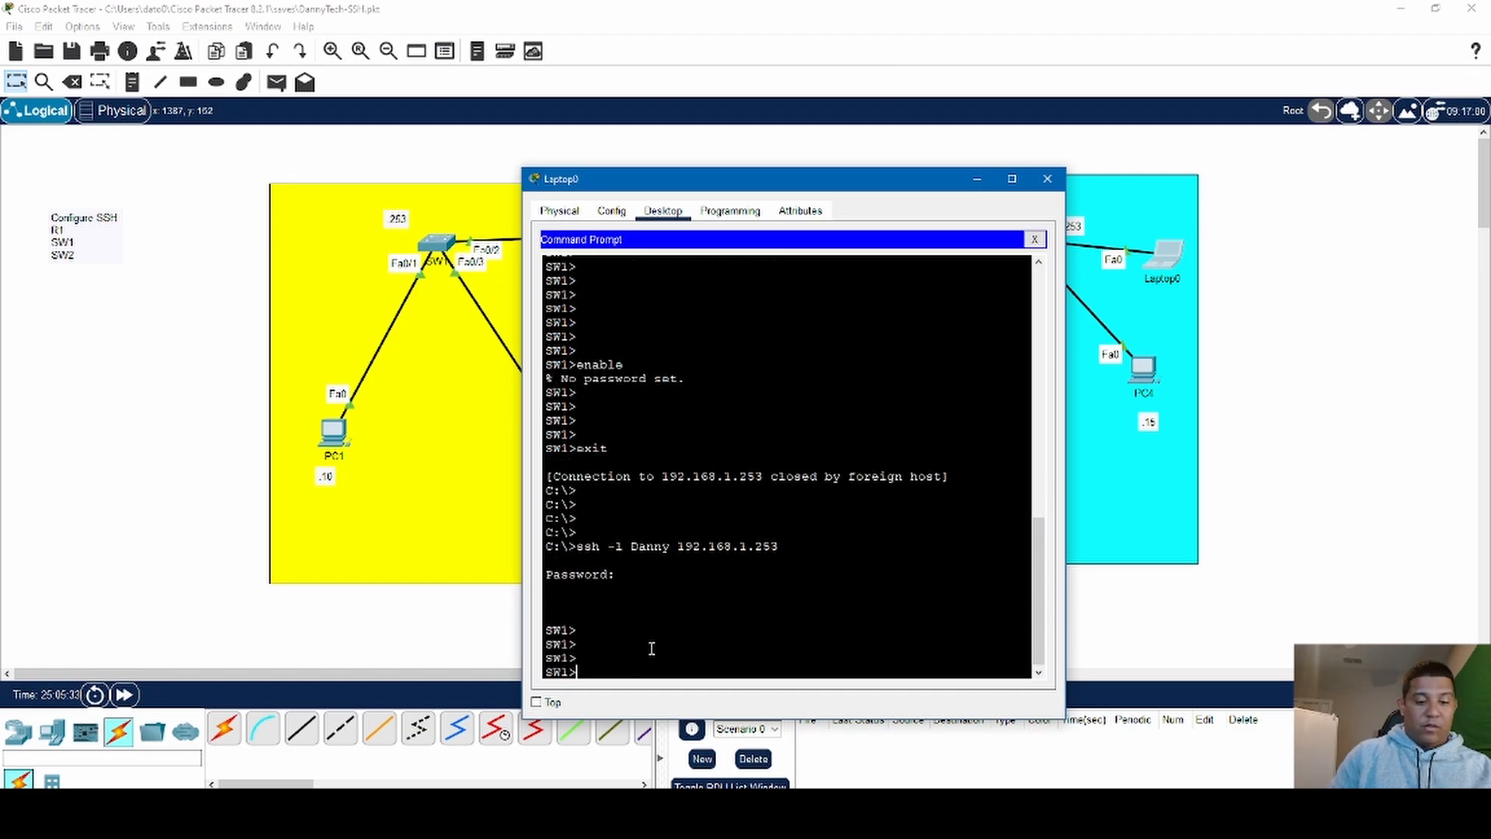
- Enter privileged EXEC mode on SW1 with the enable command, supplying the enable password
text(enbale)
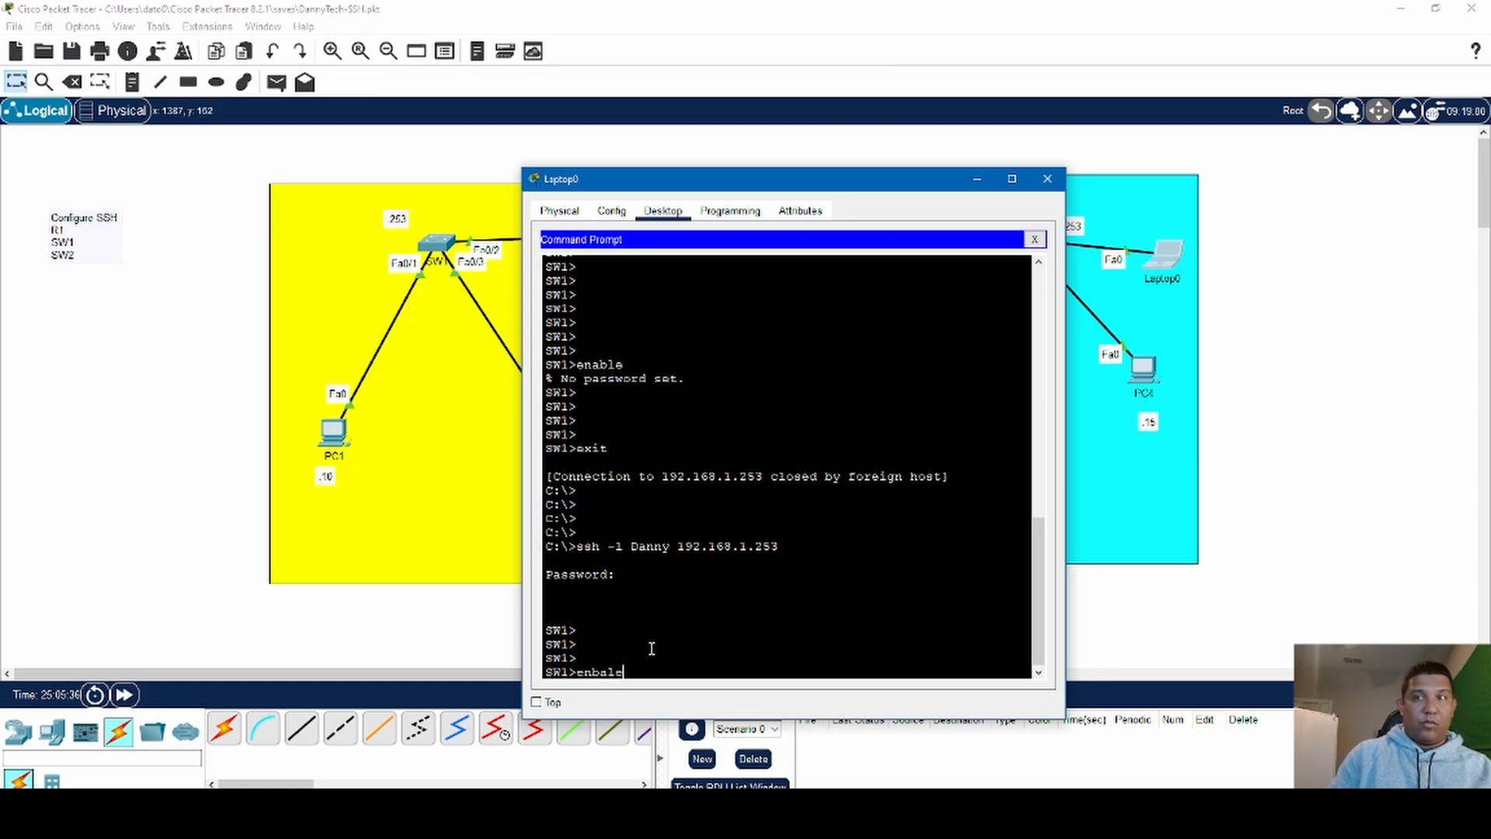
key(BackSpace)
key(BackSpace)
key(BackSpace)
key(BackSpace)
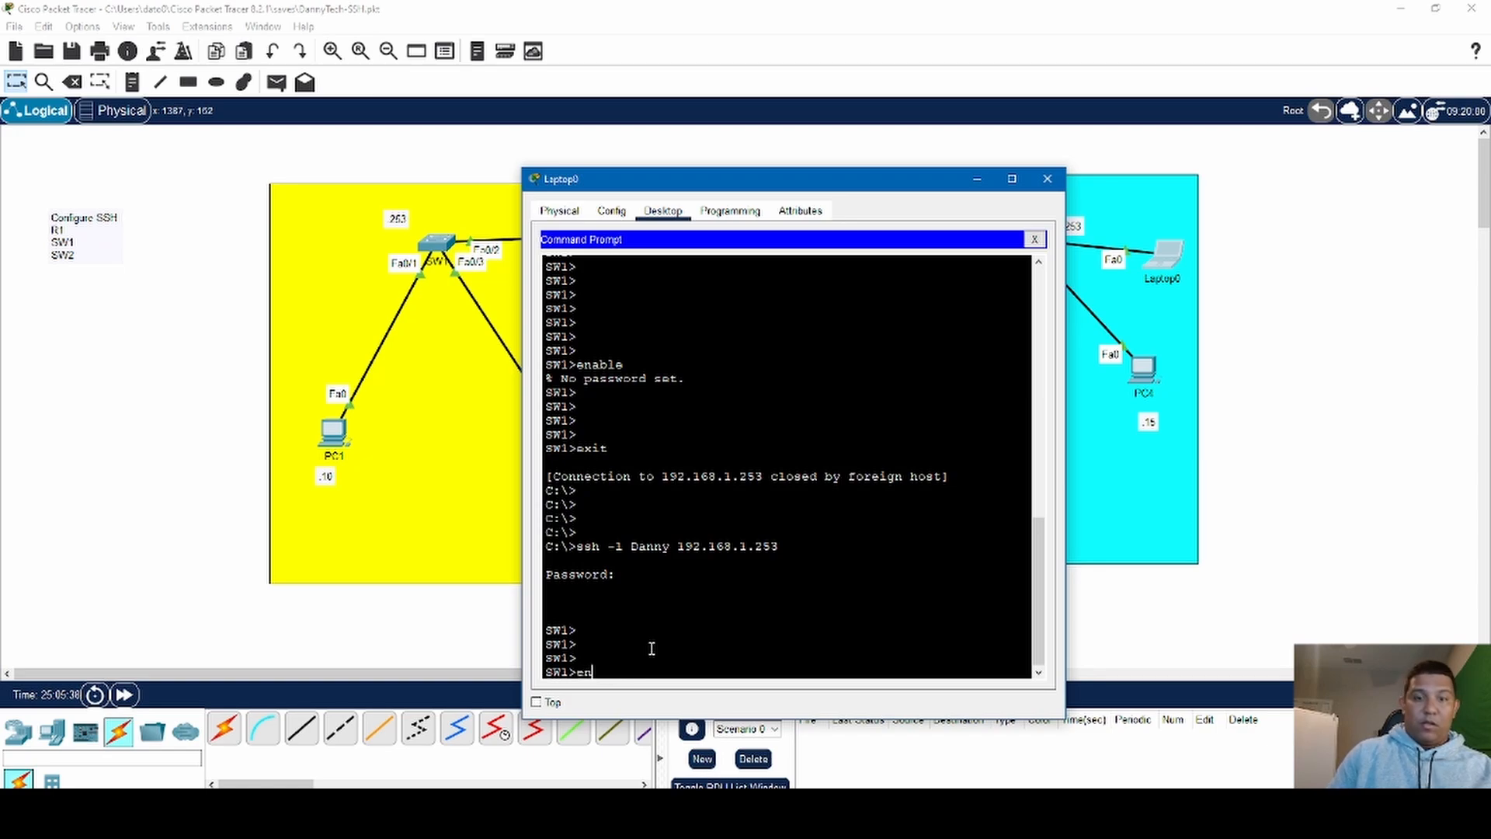
text(able)
key(Return)
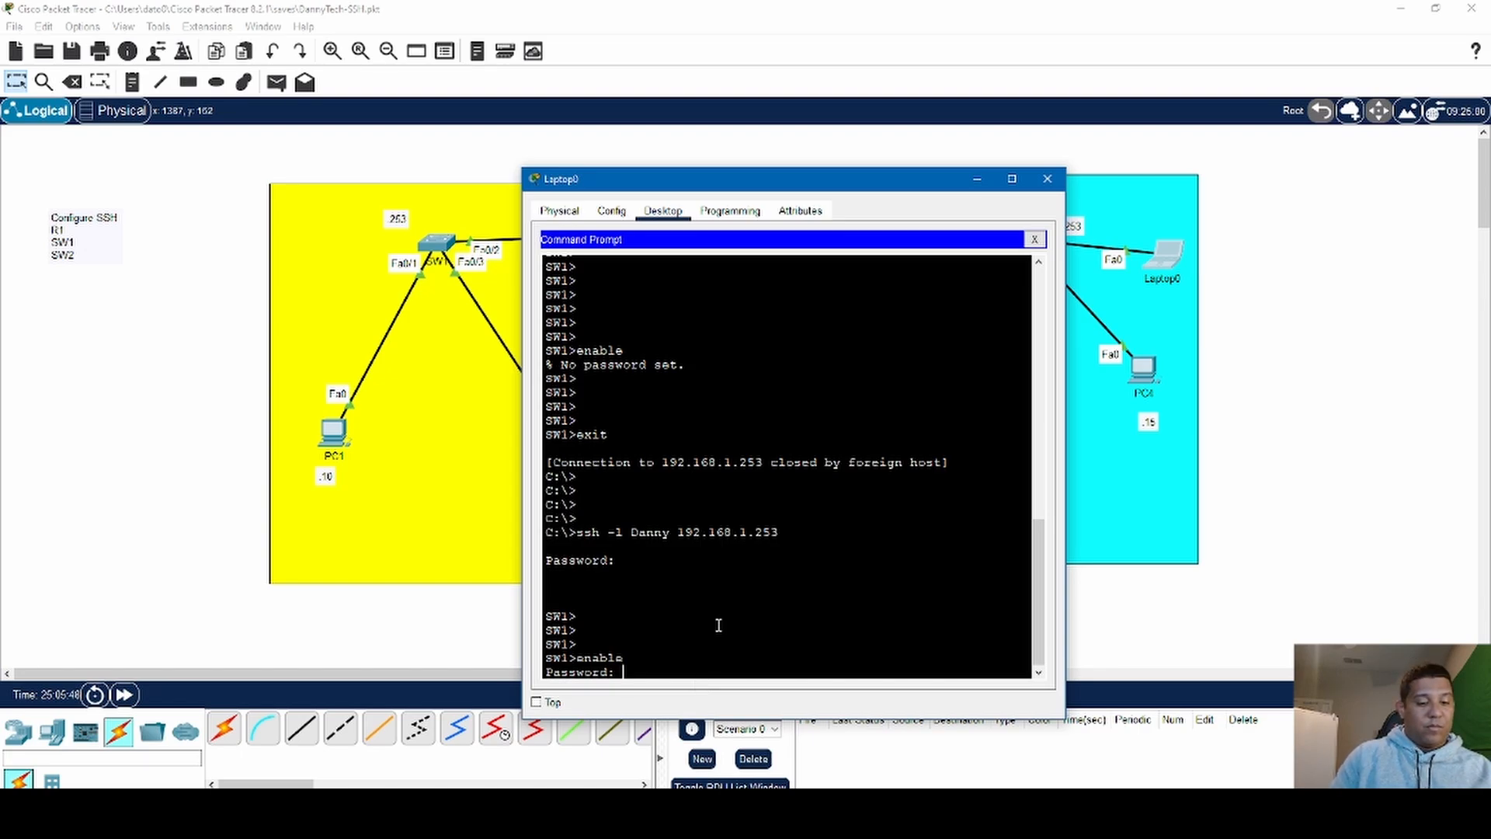
key(Return)
key(Return)
key(Return)
key(Return)
key(Return)
key(Return)
key(Return)
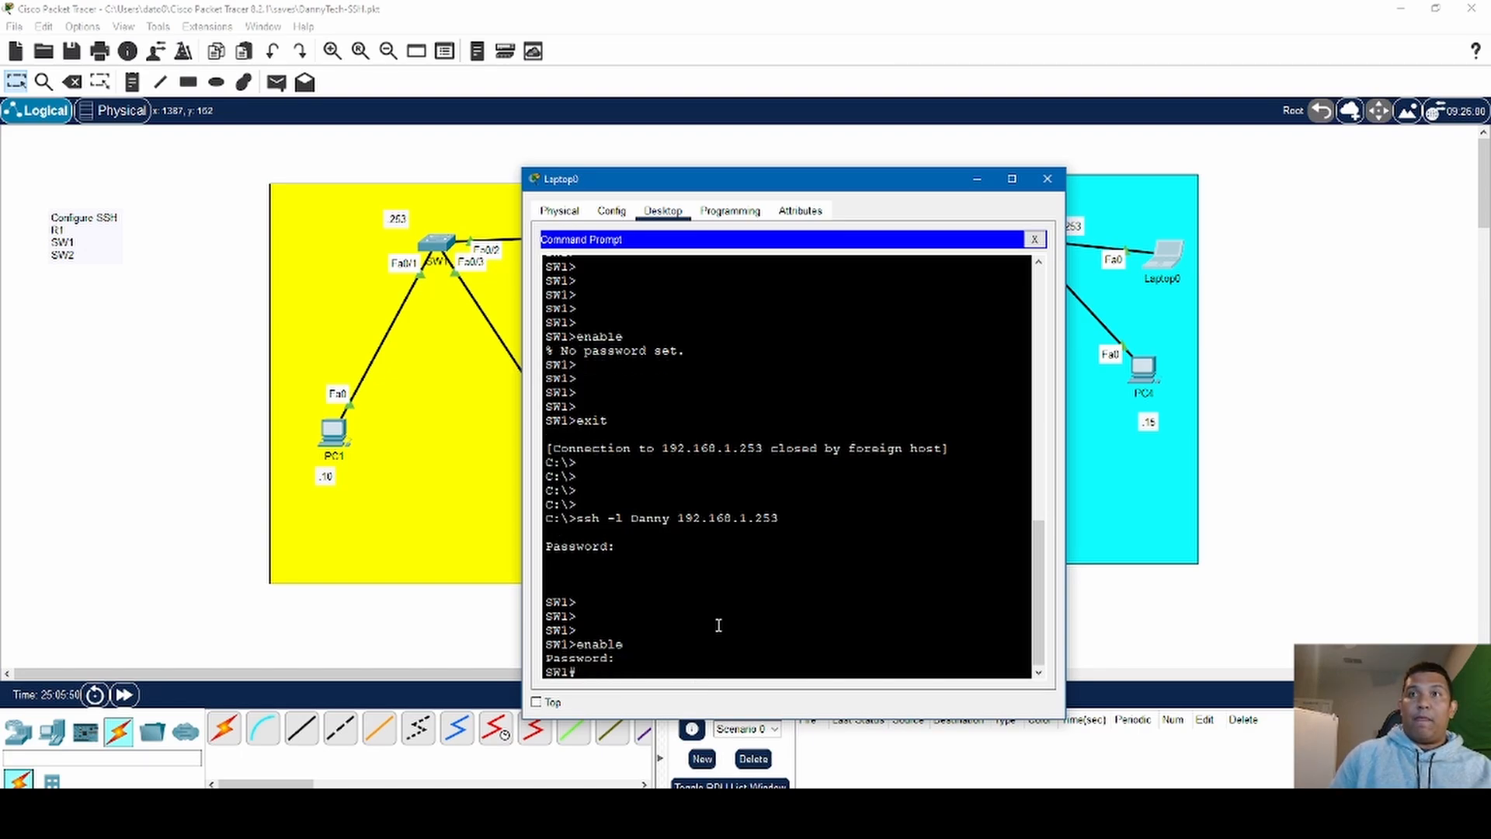
- Display SW1's full running configuration over the SSH session, review it to the end, and close Laptop0's window
text(sh )
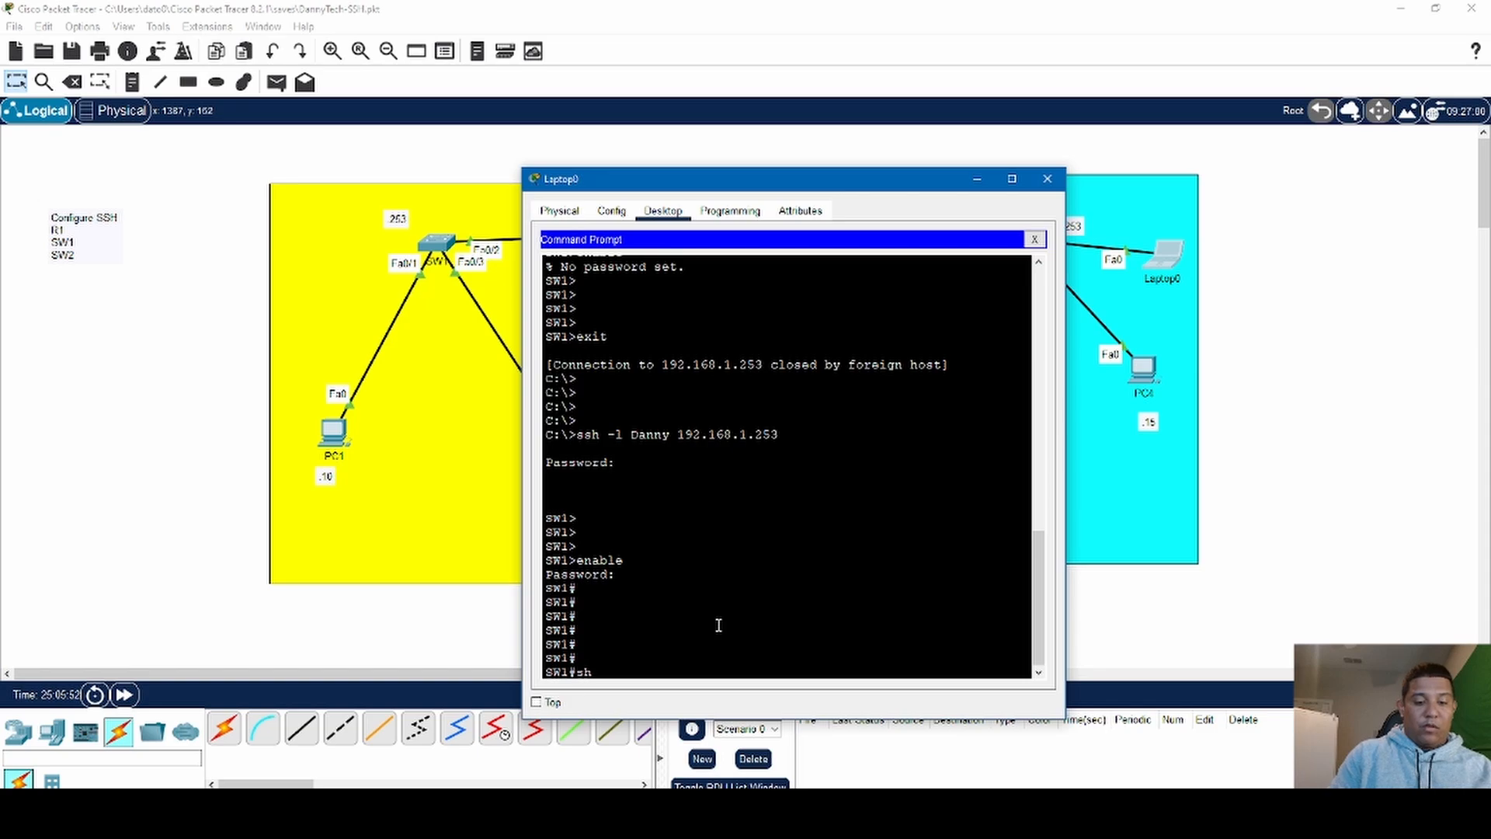
text(run)
key(Return)
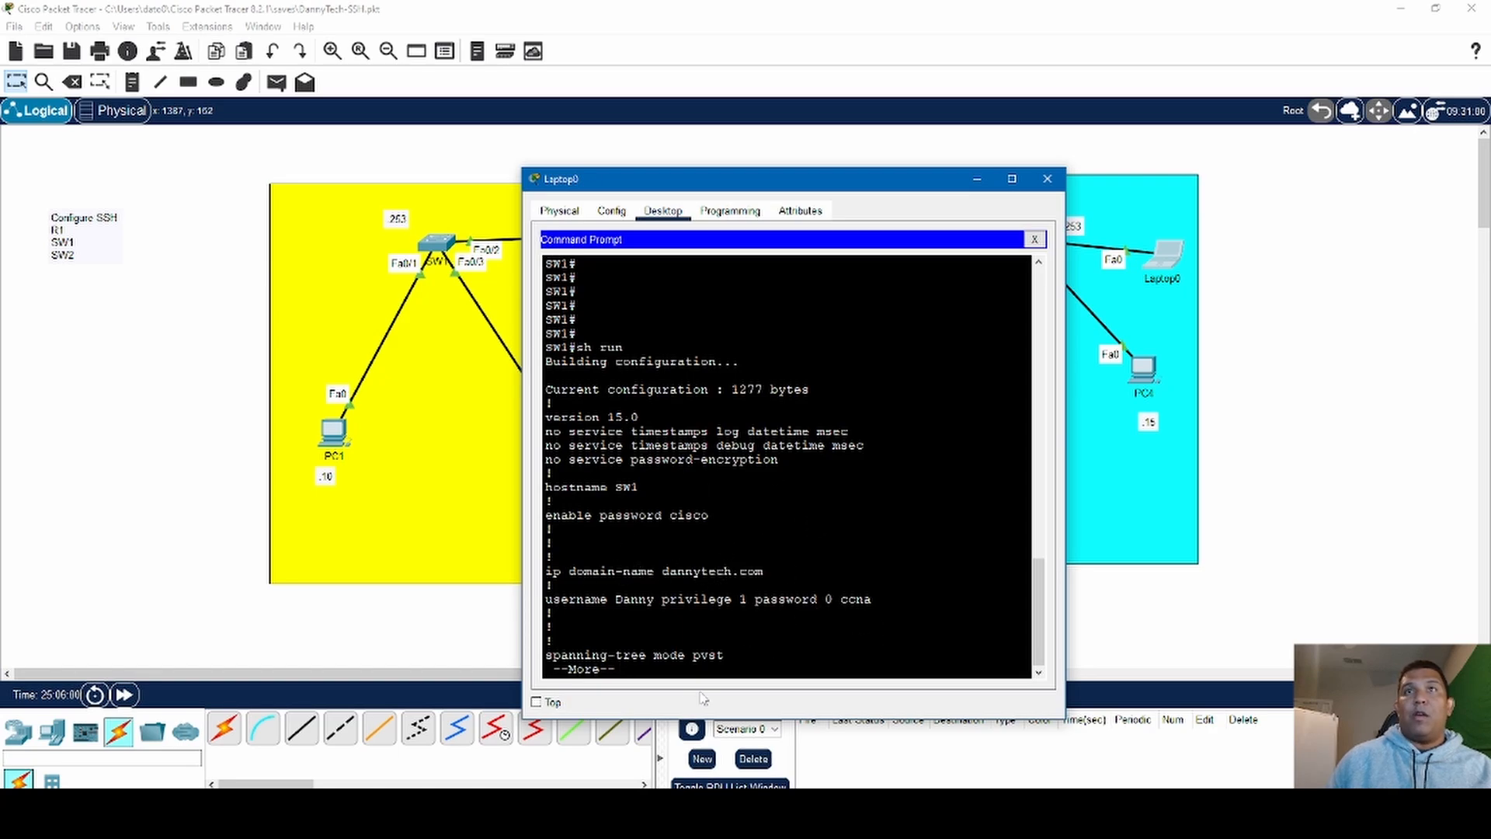
key(space)
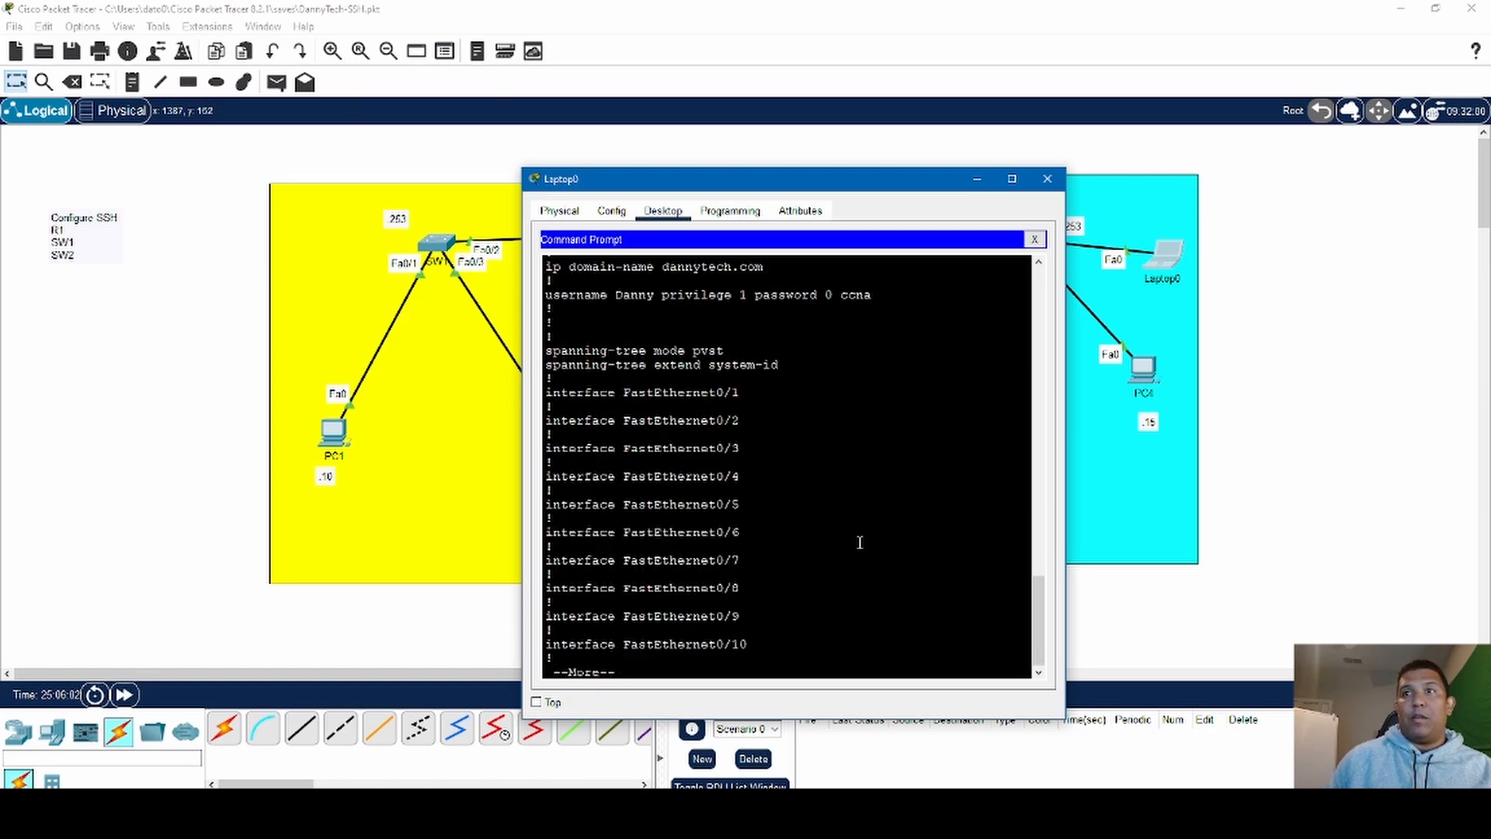
key(space)
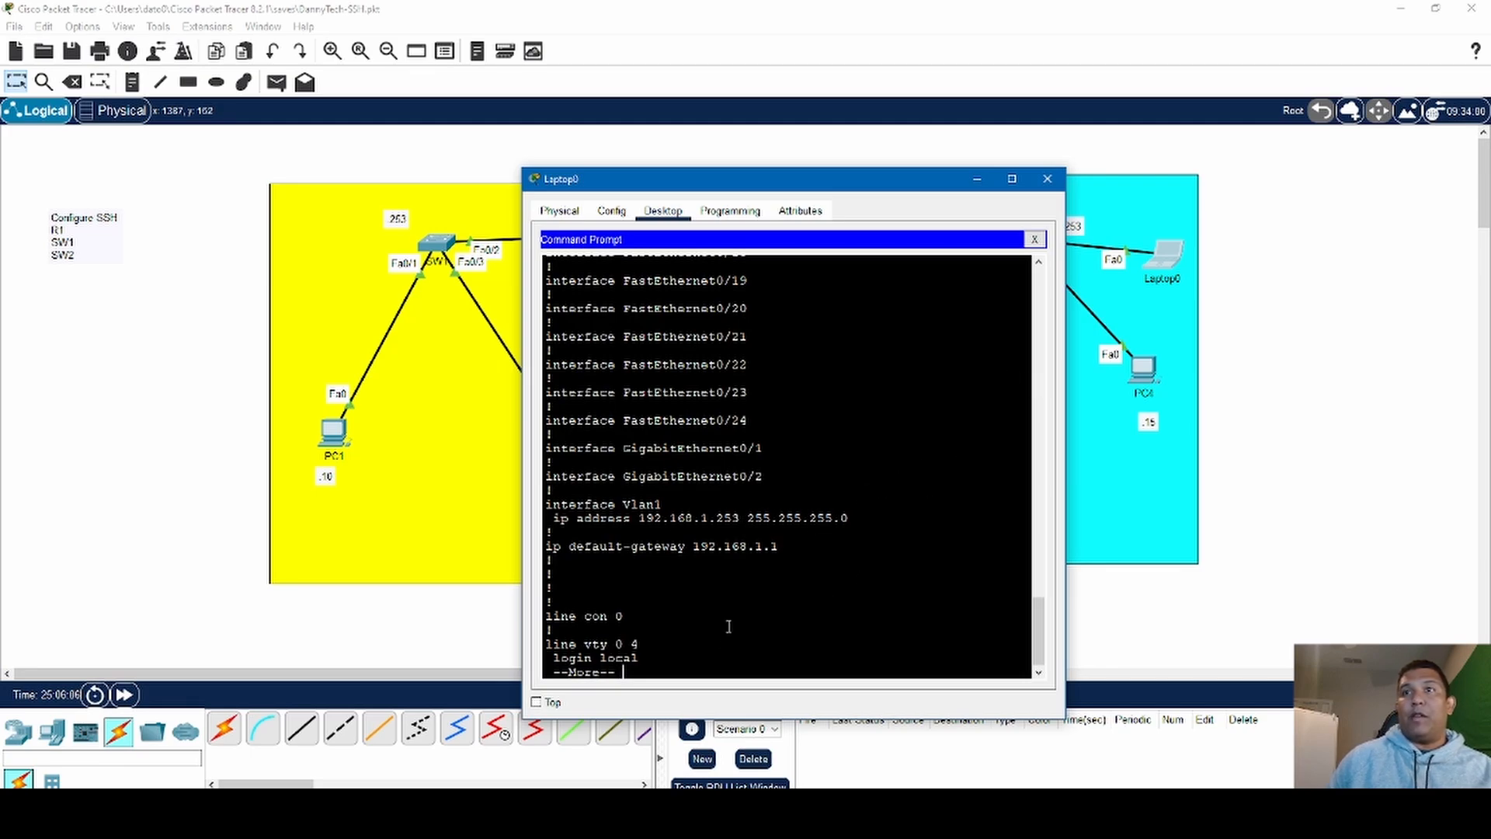
key(space)
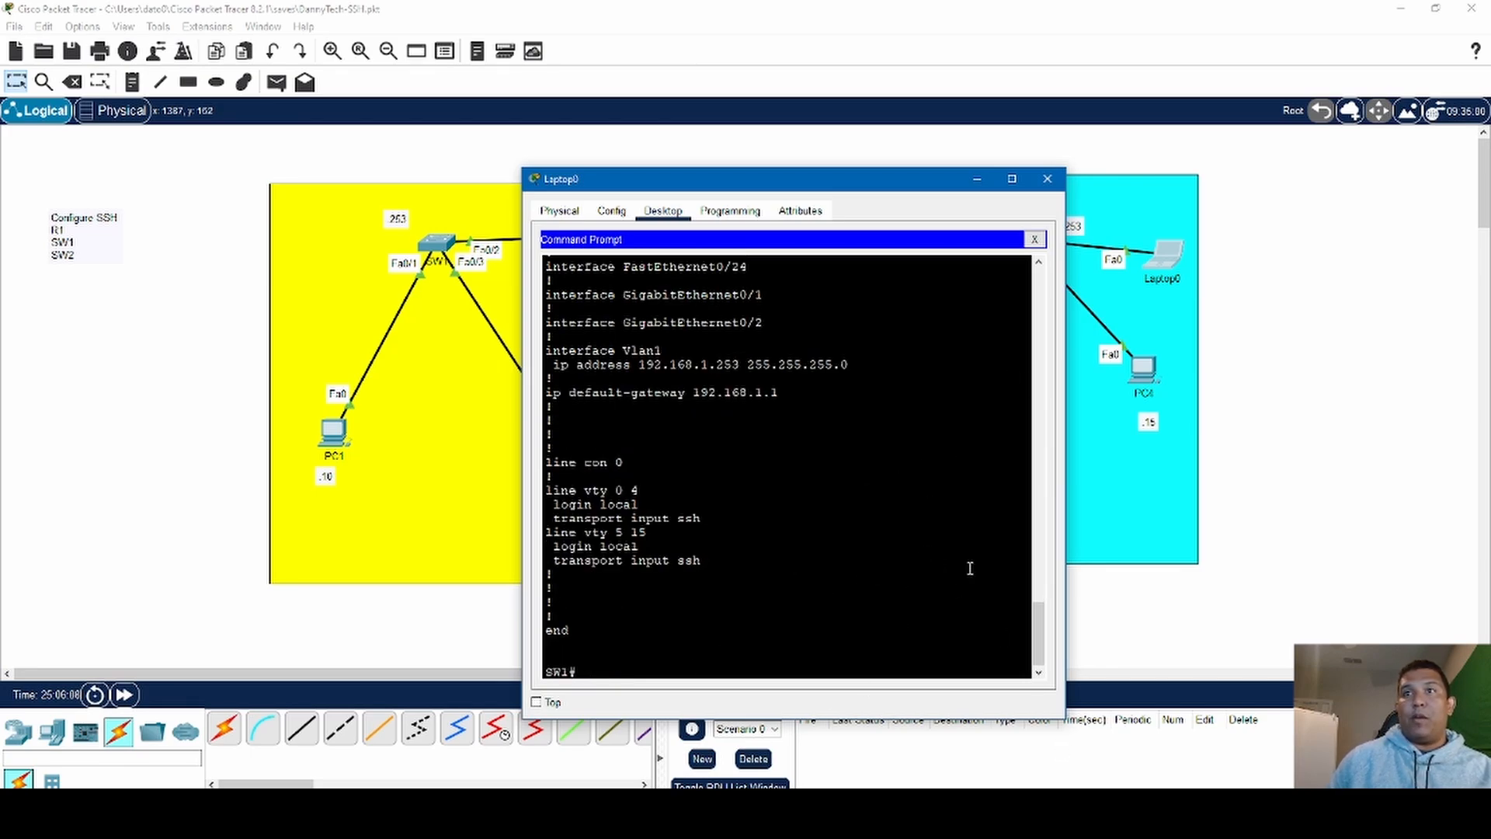
scroll(727, 588, up, 5)
scroll(753, 592, down, 5)
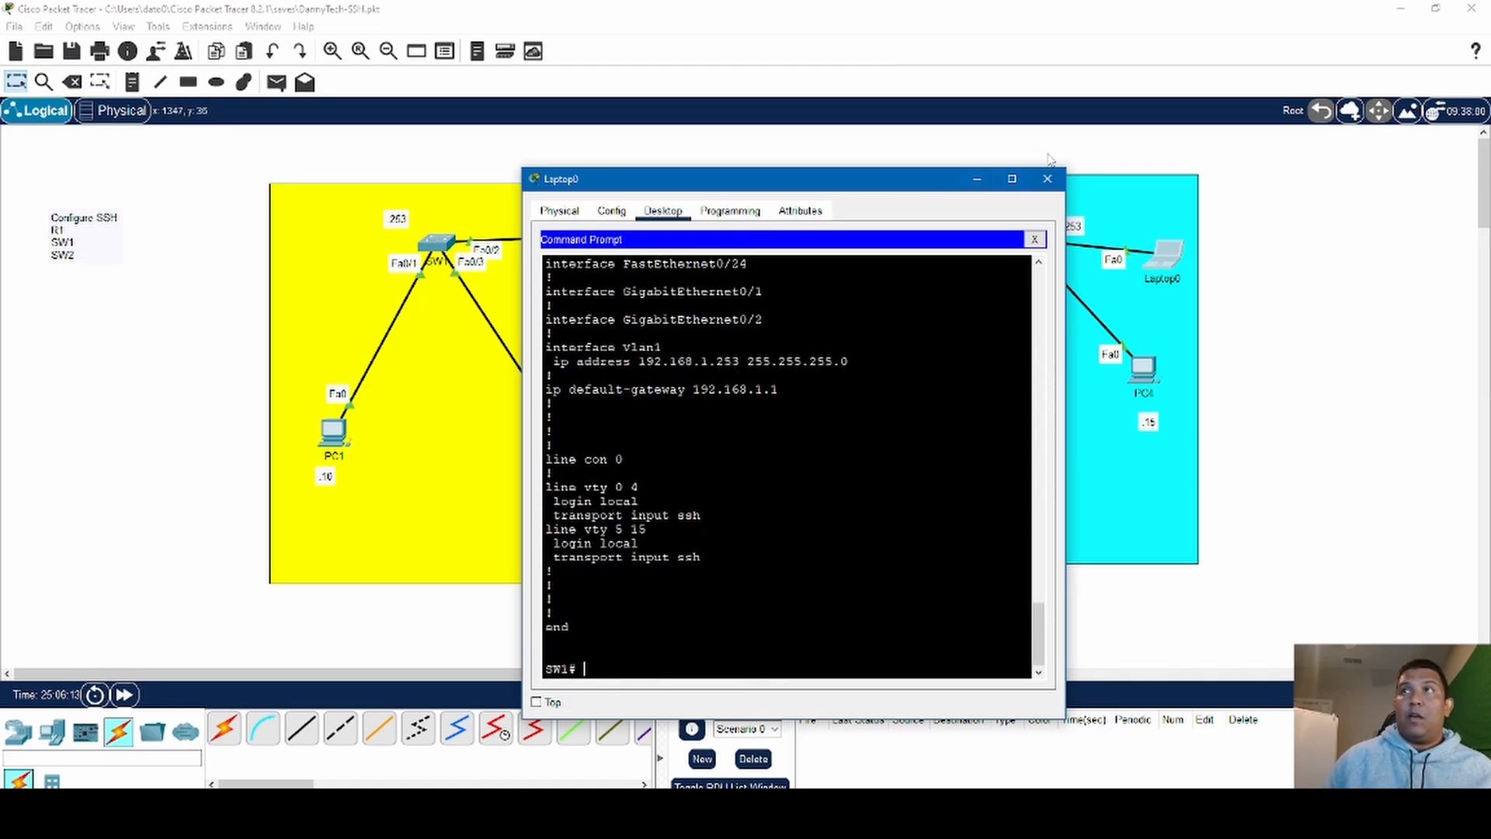
click(1047, 177)
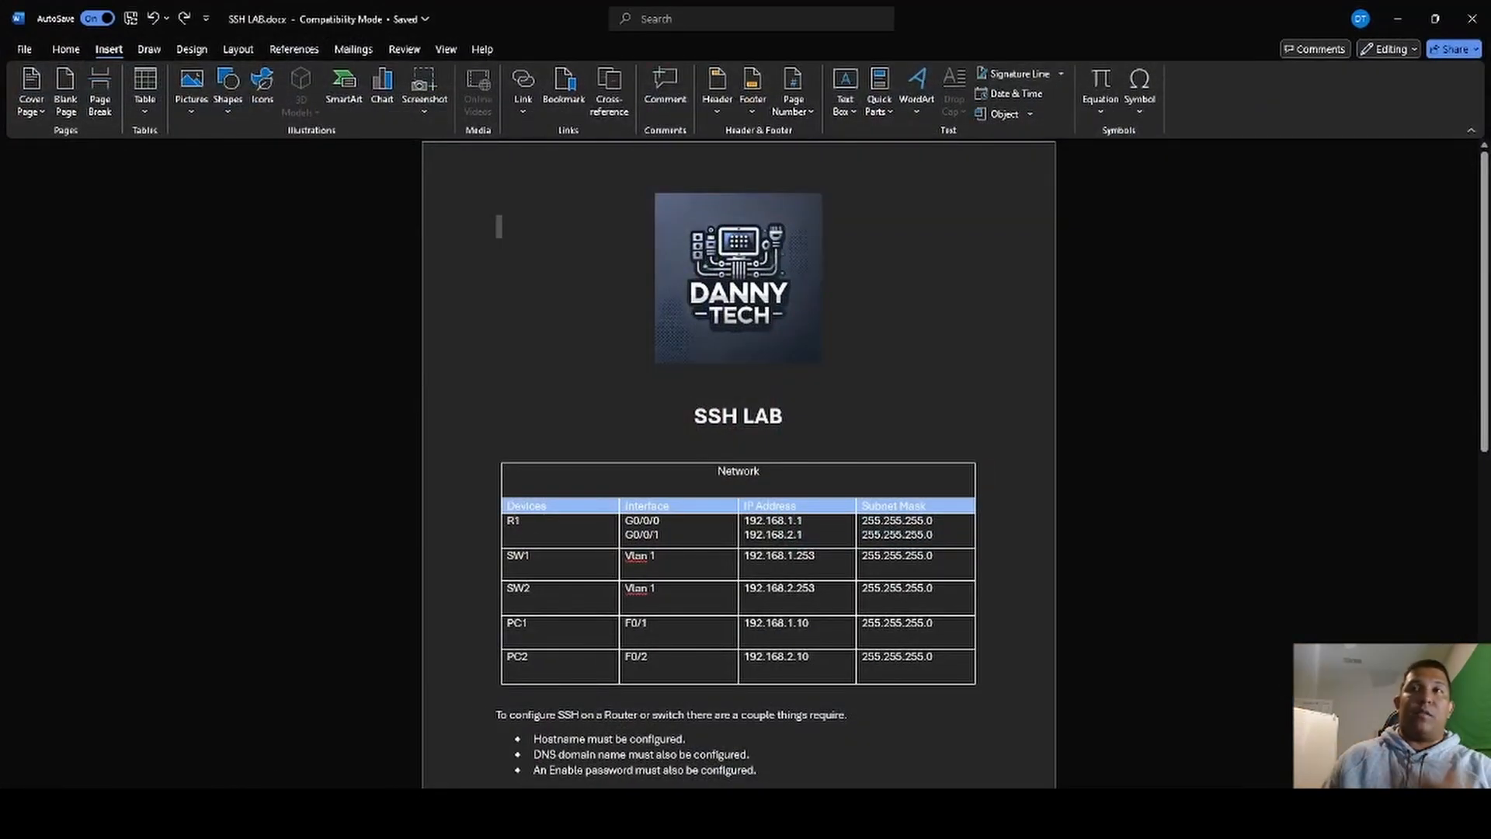
- Review the network table and SSH requirements in the SSH LAB document in Word
scroll(426, 649, down, 1)
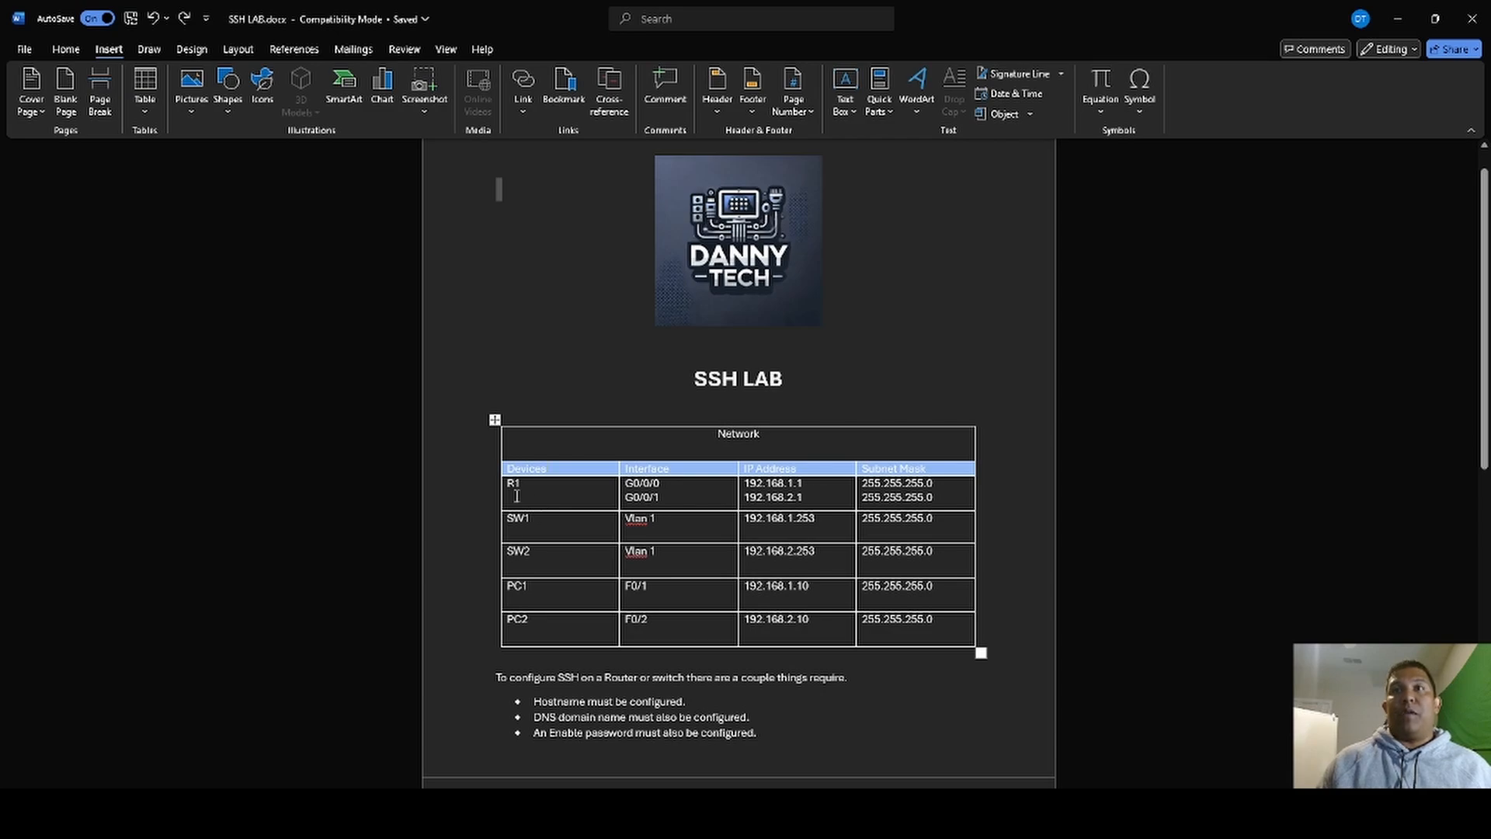
scroll(375, 621, up, 1)
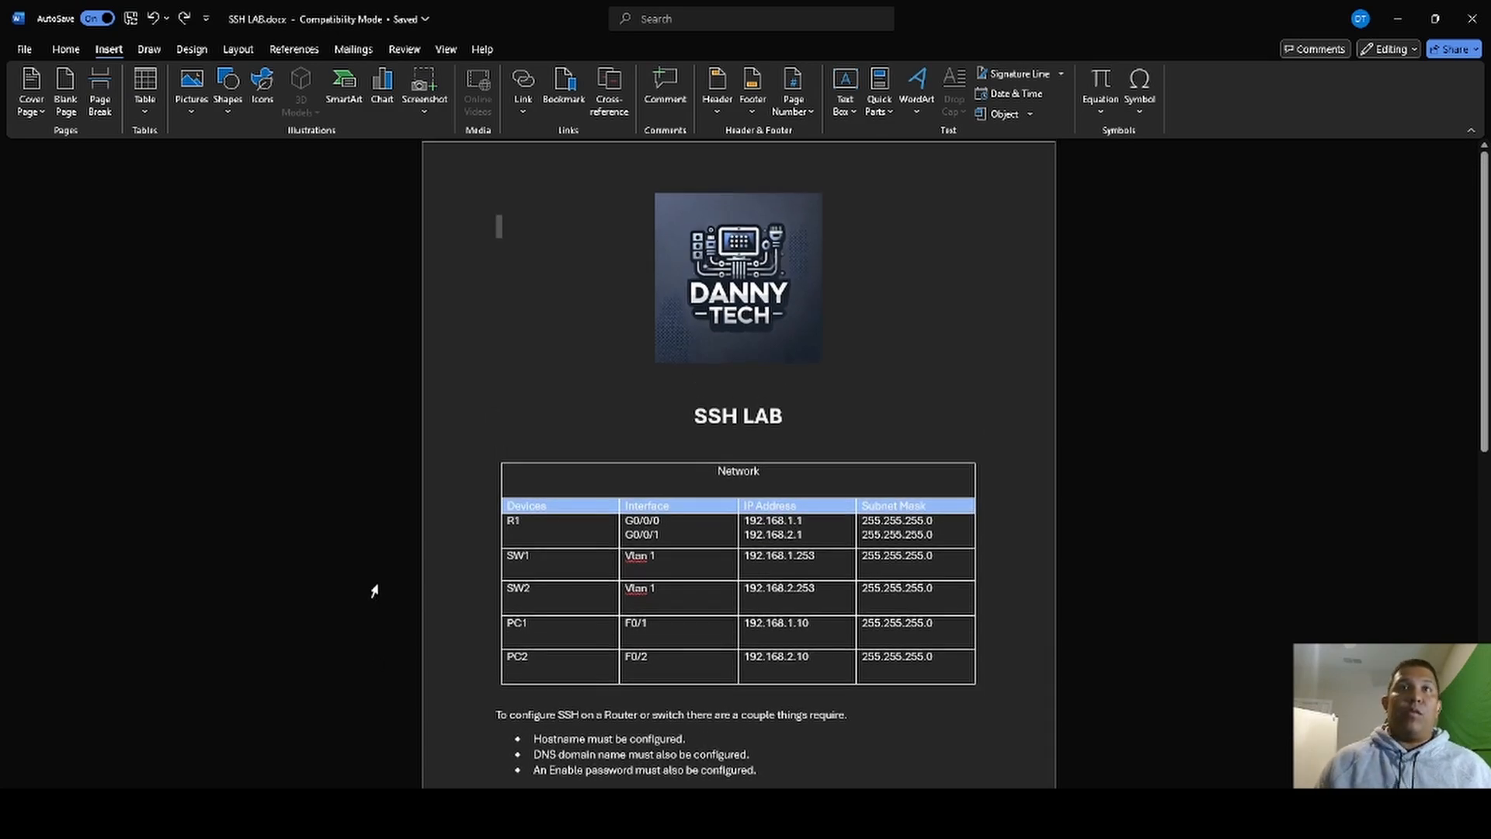